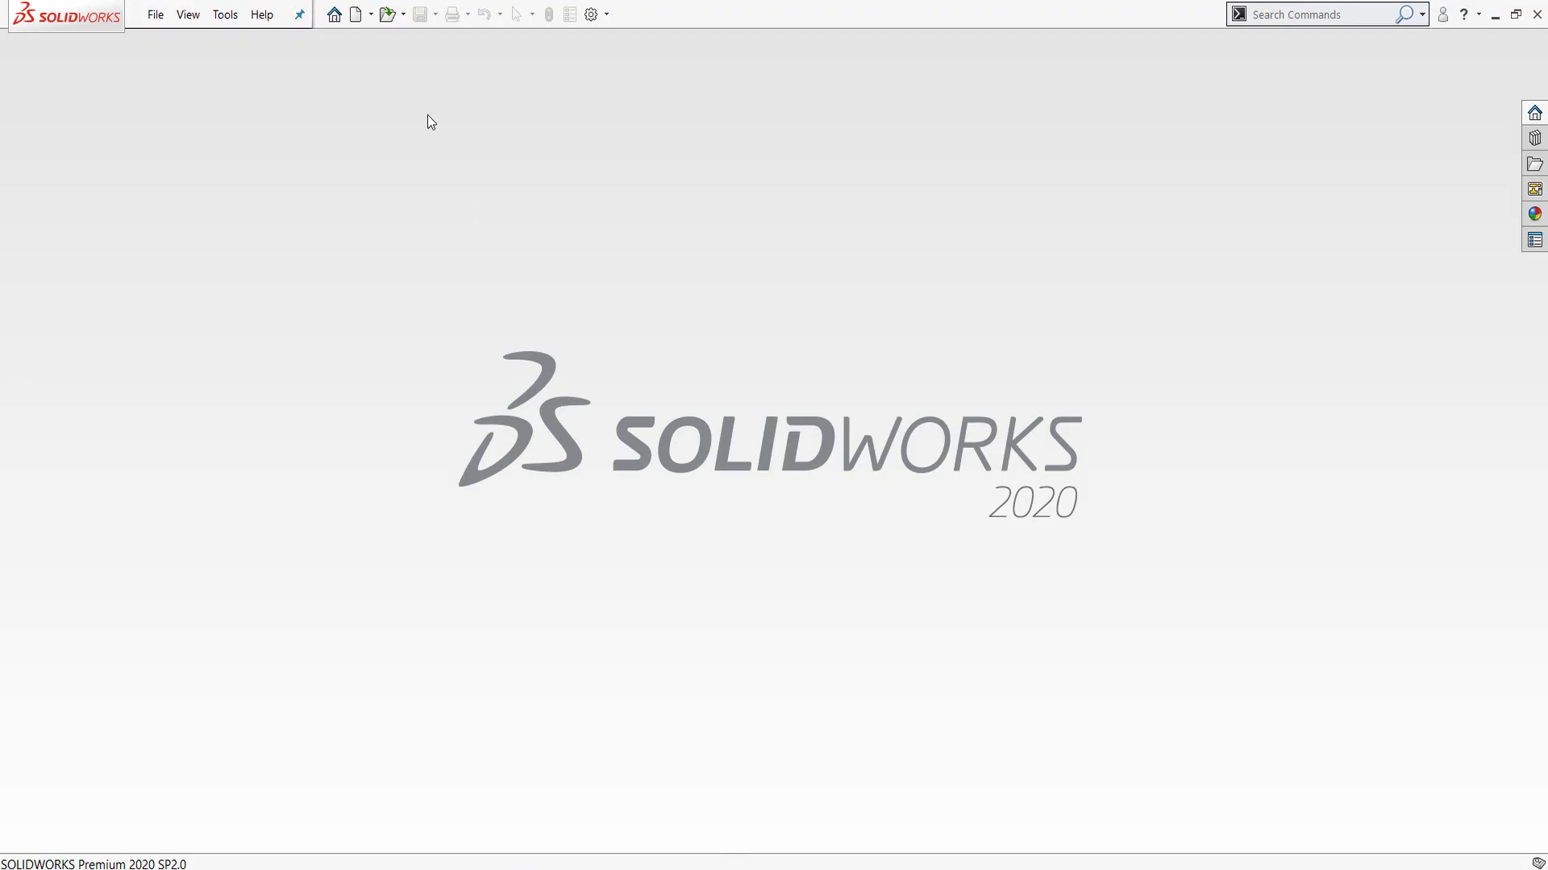
- Create a new part from the Part_MM training template and select the Front Plane
{"action": "left_click", "coordinate": [371, 17]}
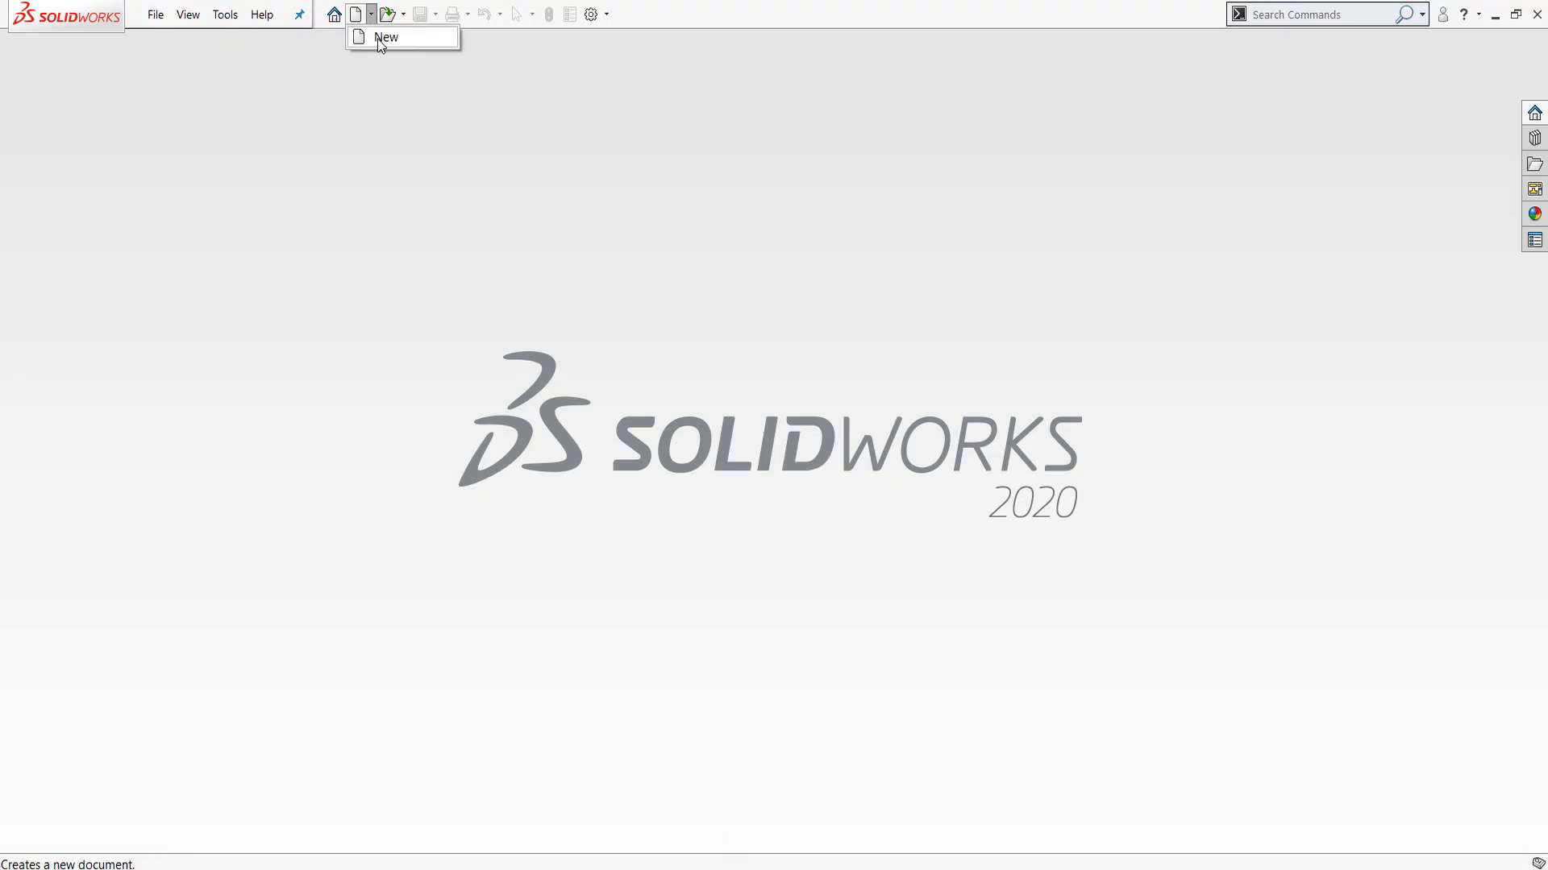
{"action": "left_click", "coordinate": [381, 41]}
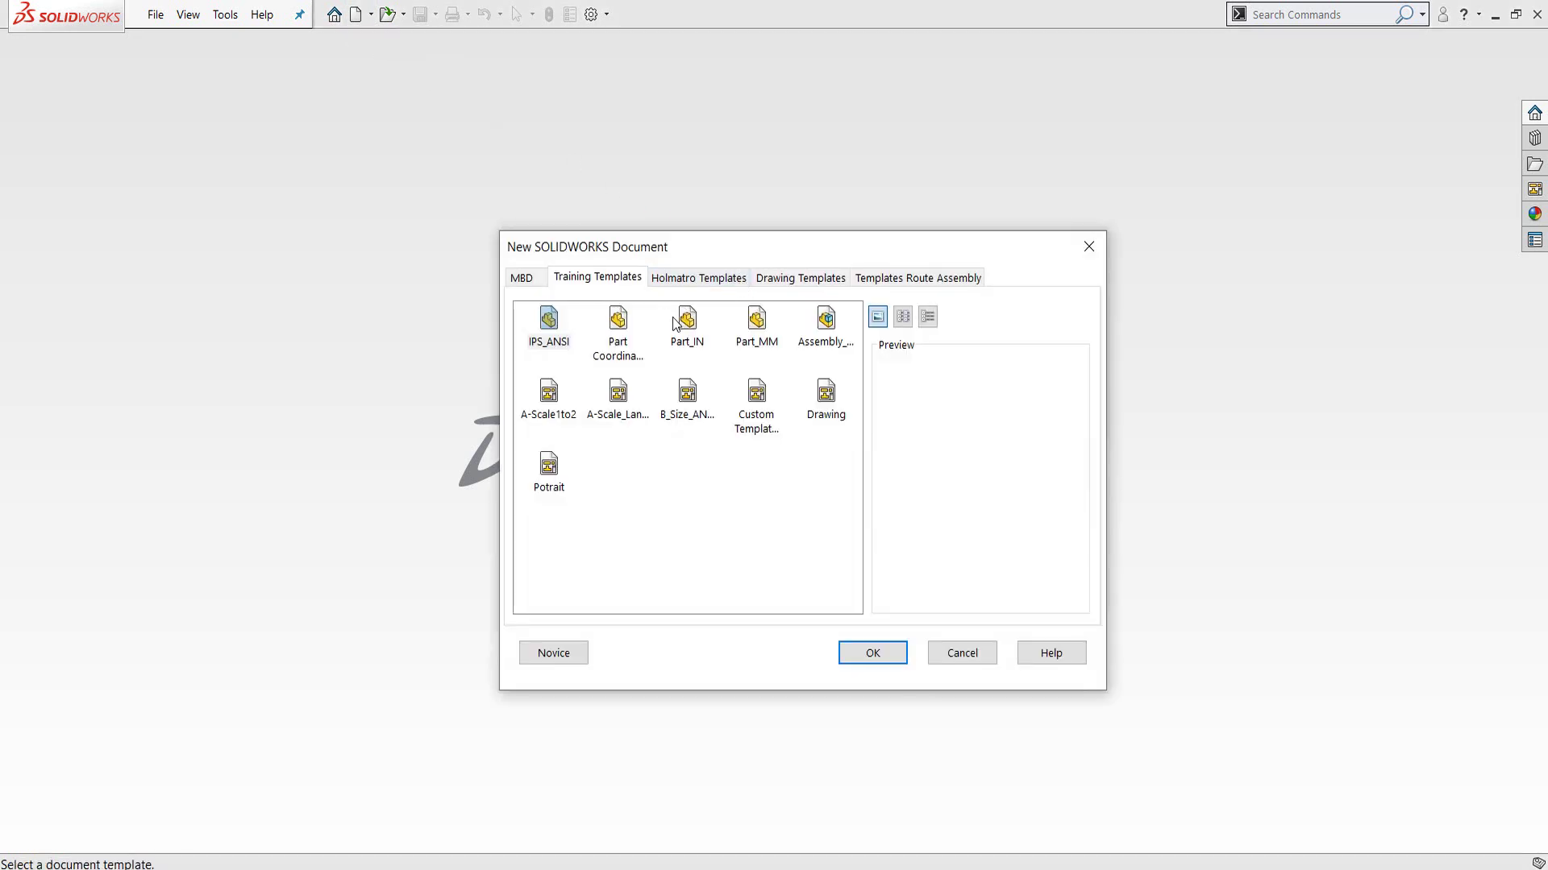
{"action": "left_click", "coordinate": [757, 323]}
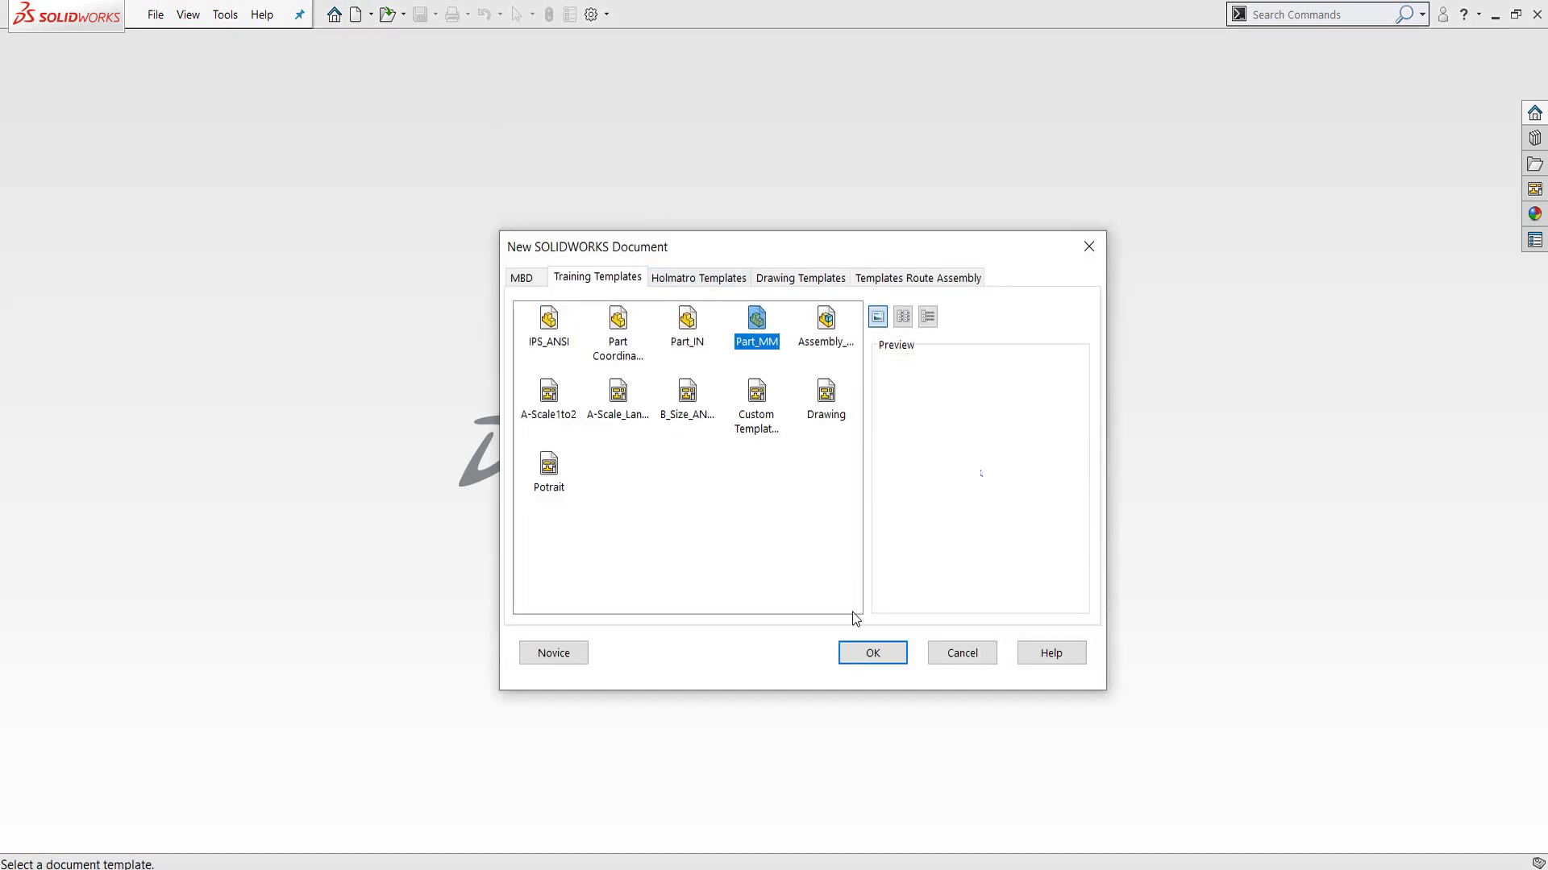
{"action": "left_click", "coordinate": [864, 663]}
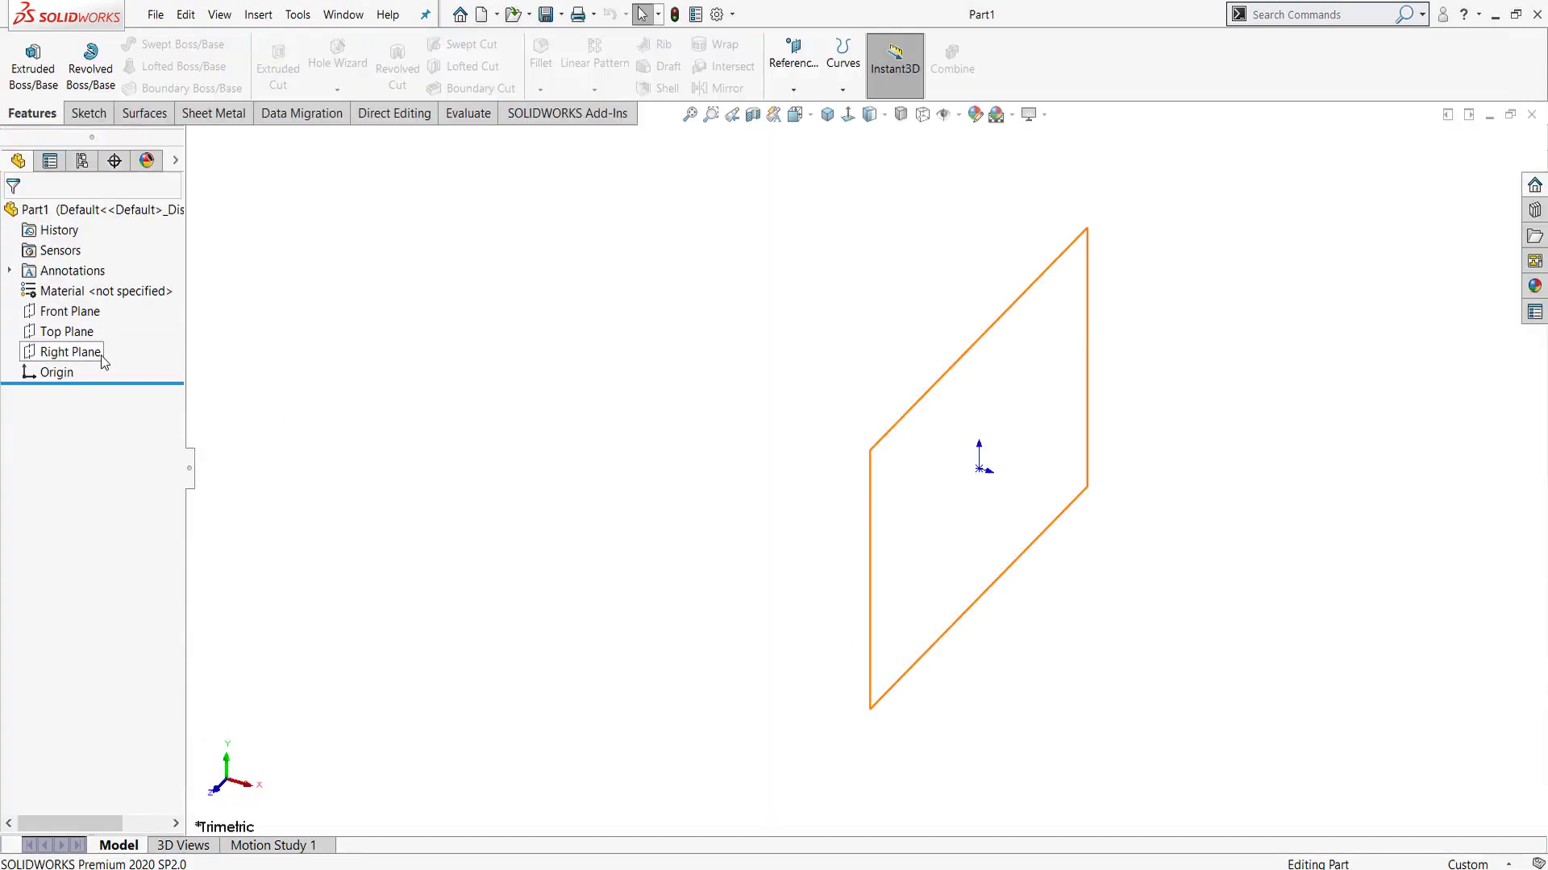
{"action": "left_click", "coordinate": [81, 311]}
- Start a sketch on the Front Plane and draw a center rectangle at the origin
{"action": "left_click", "coordinate": [89, 293]}
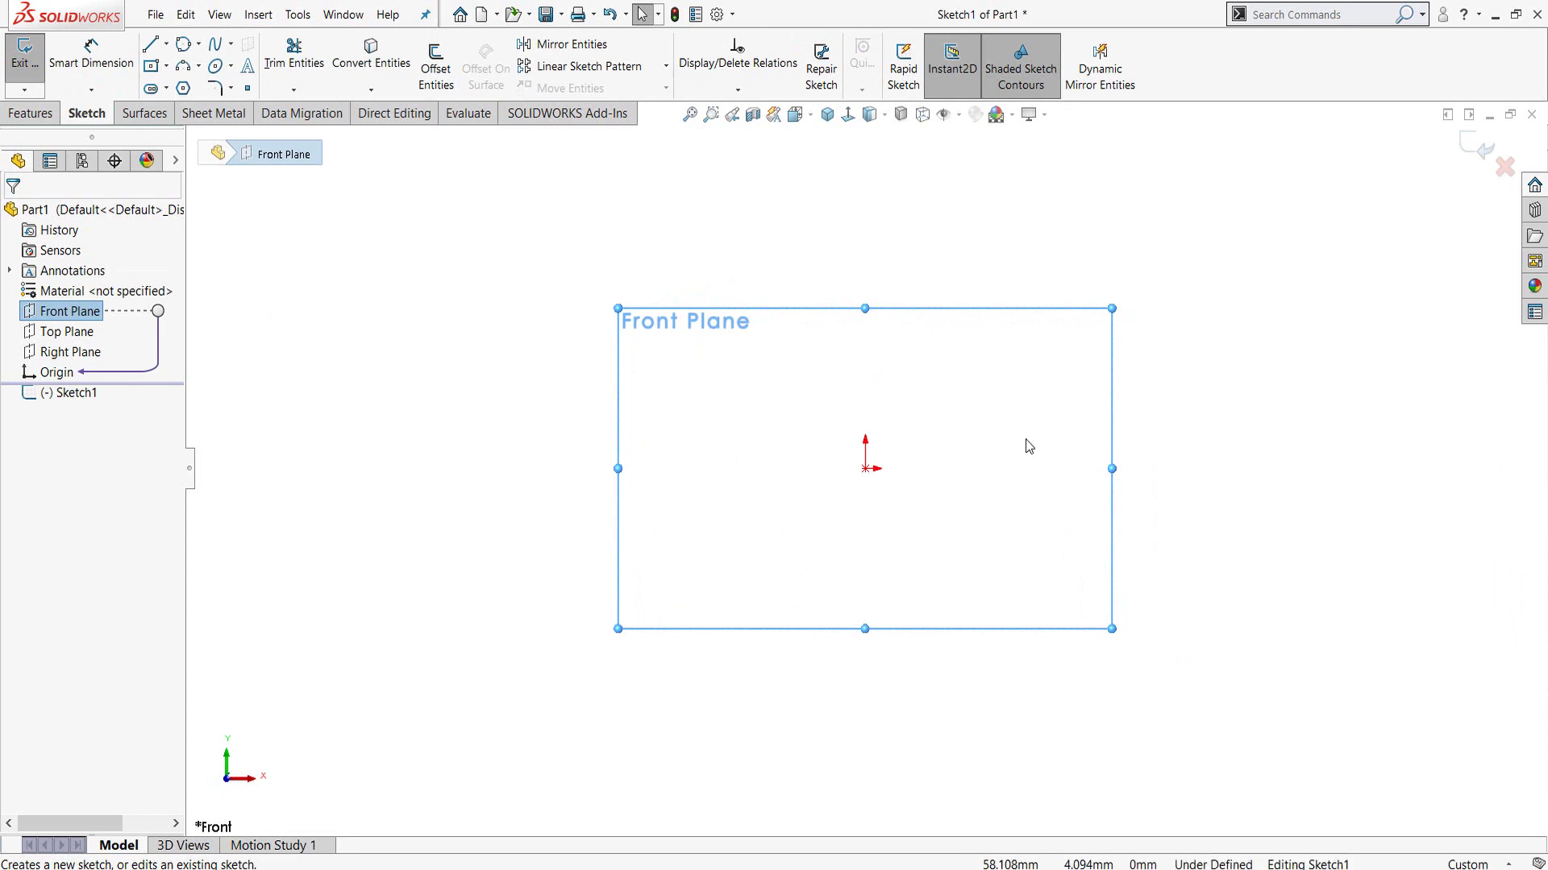
{"action": "right_click_drag", "start_coordinate": [367, 298], "coordinate": [398, 312]}
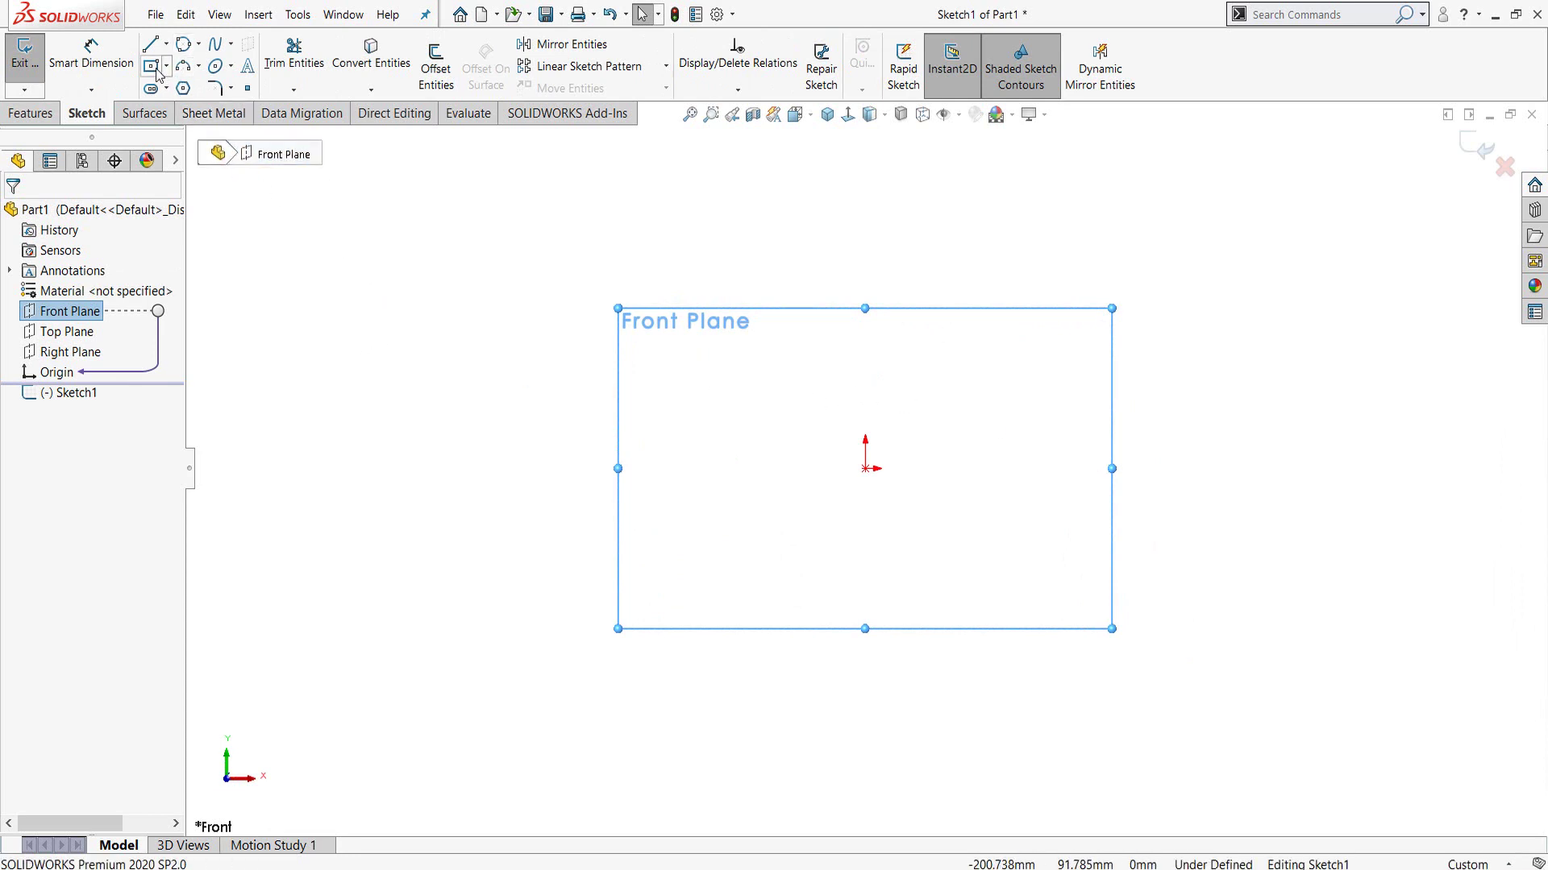
{"action": "left_click", "coordinate": [864, 468]}
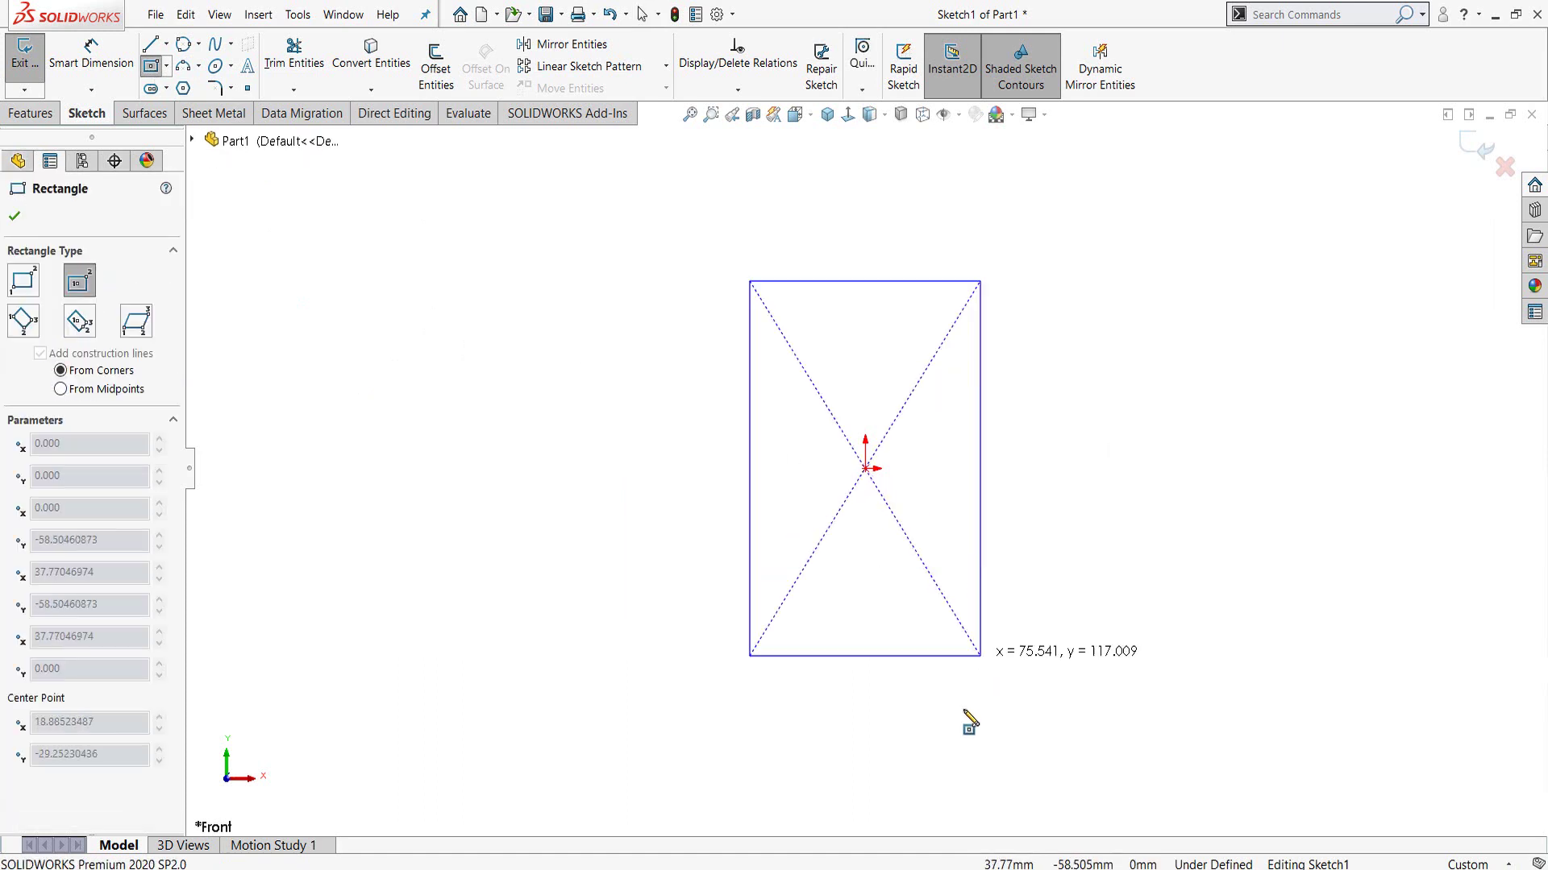
{"action": "left_click", "coordinate": [954, 746]}
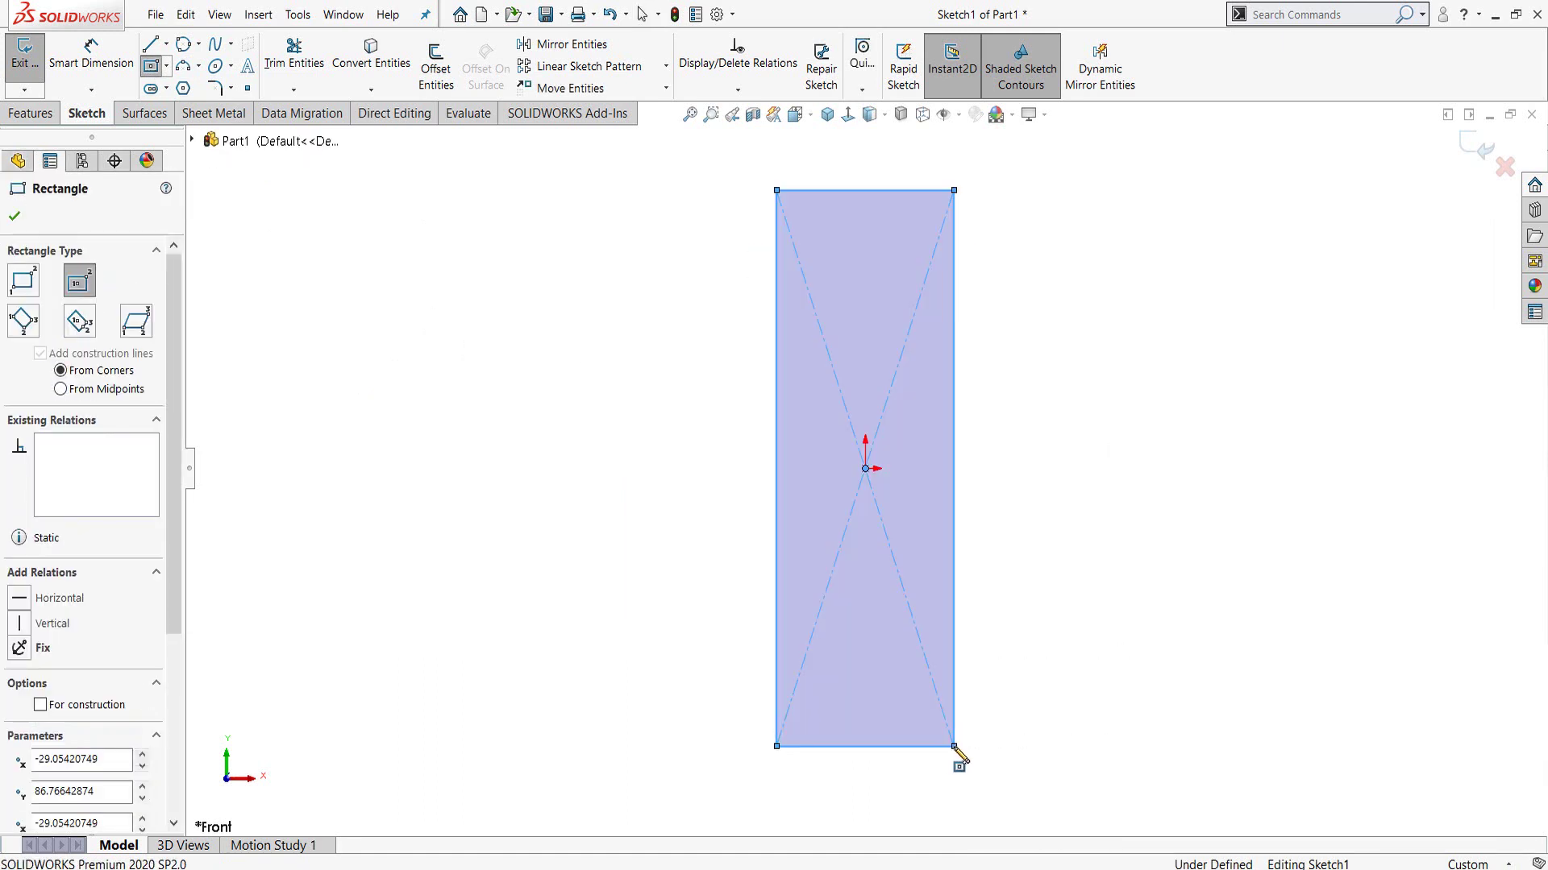
{"action": "key", "text": "Escape"}
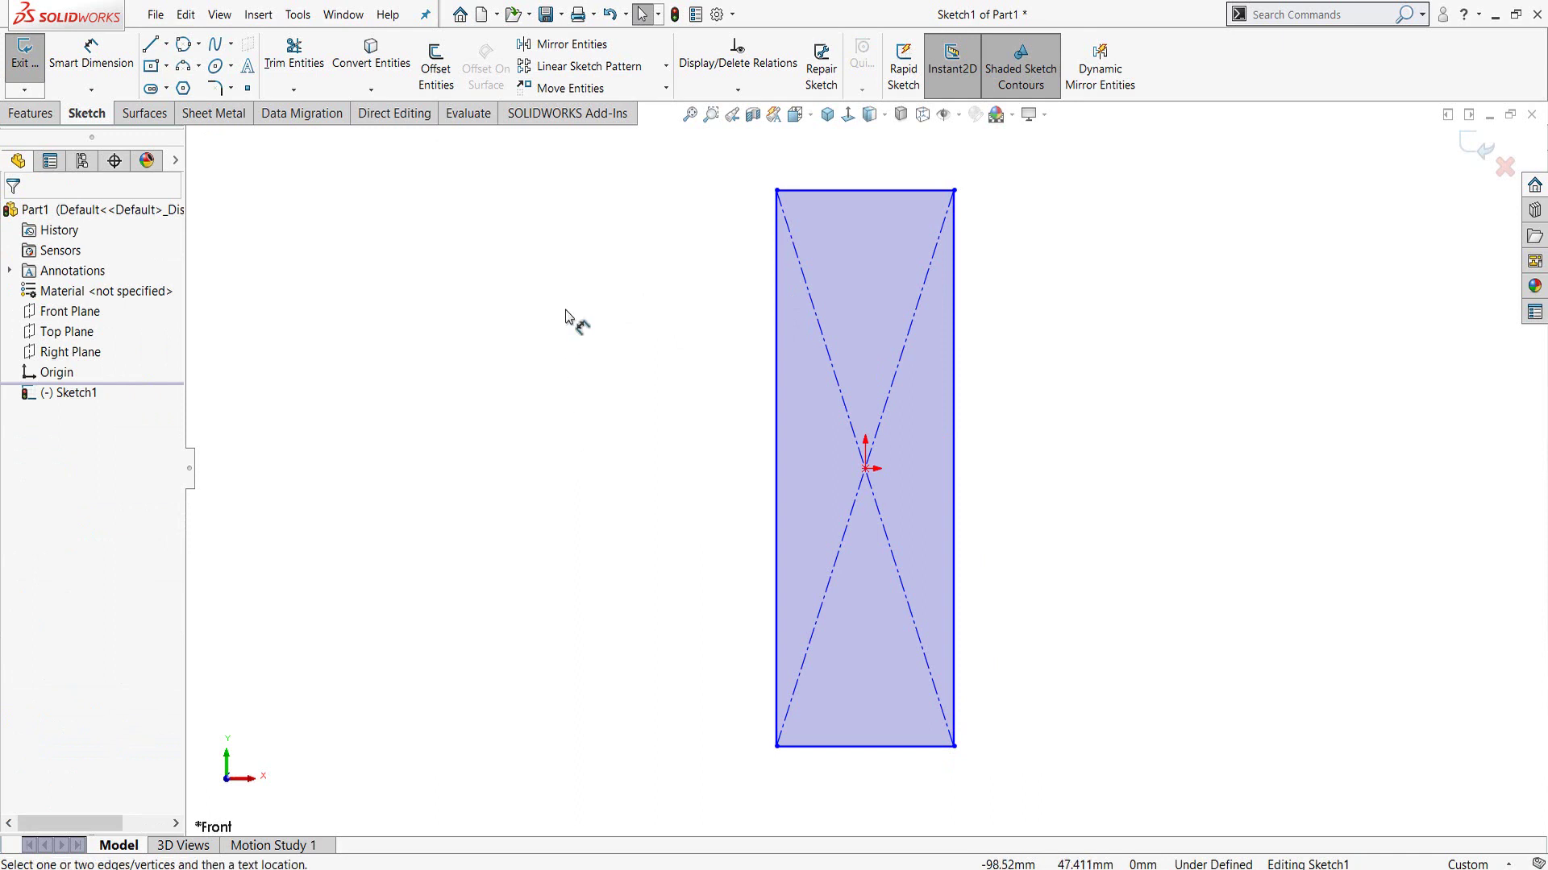
- Dimension the rectangle 8 mm wide and 70 mm tall, then zoom to fit
{"action": "left_click", "coordinate": [886, 275]}
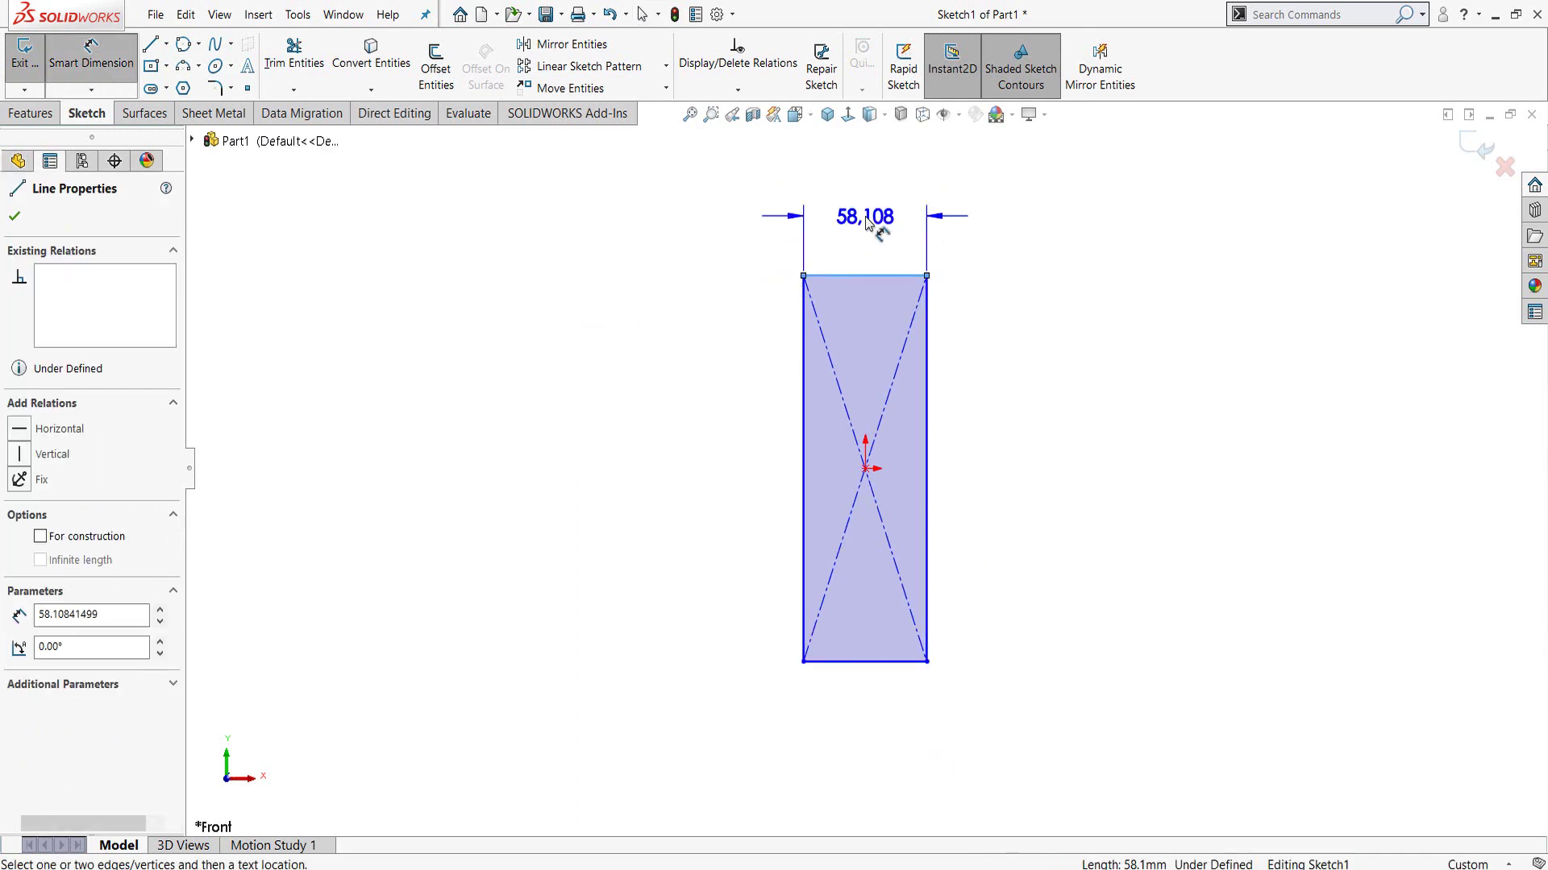
{"action": "left_click", "coordinate": [867, 224]}
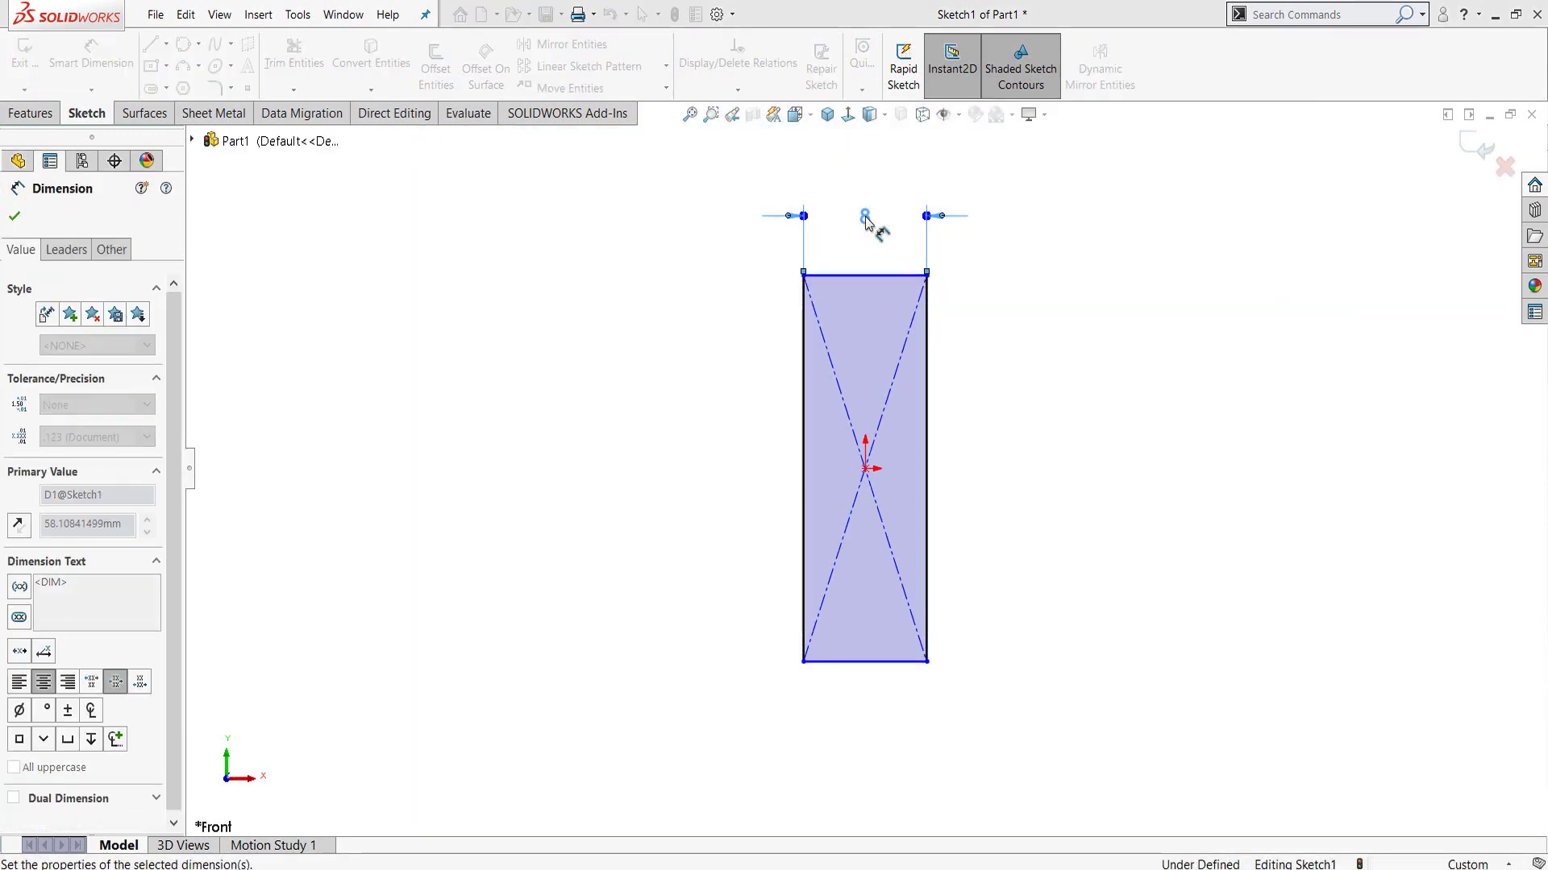
{"action": "type", "text": "8"}
{"action": "key", "text": "Return"}
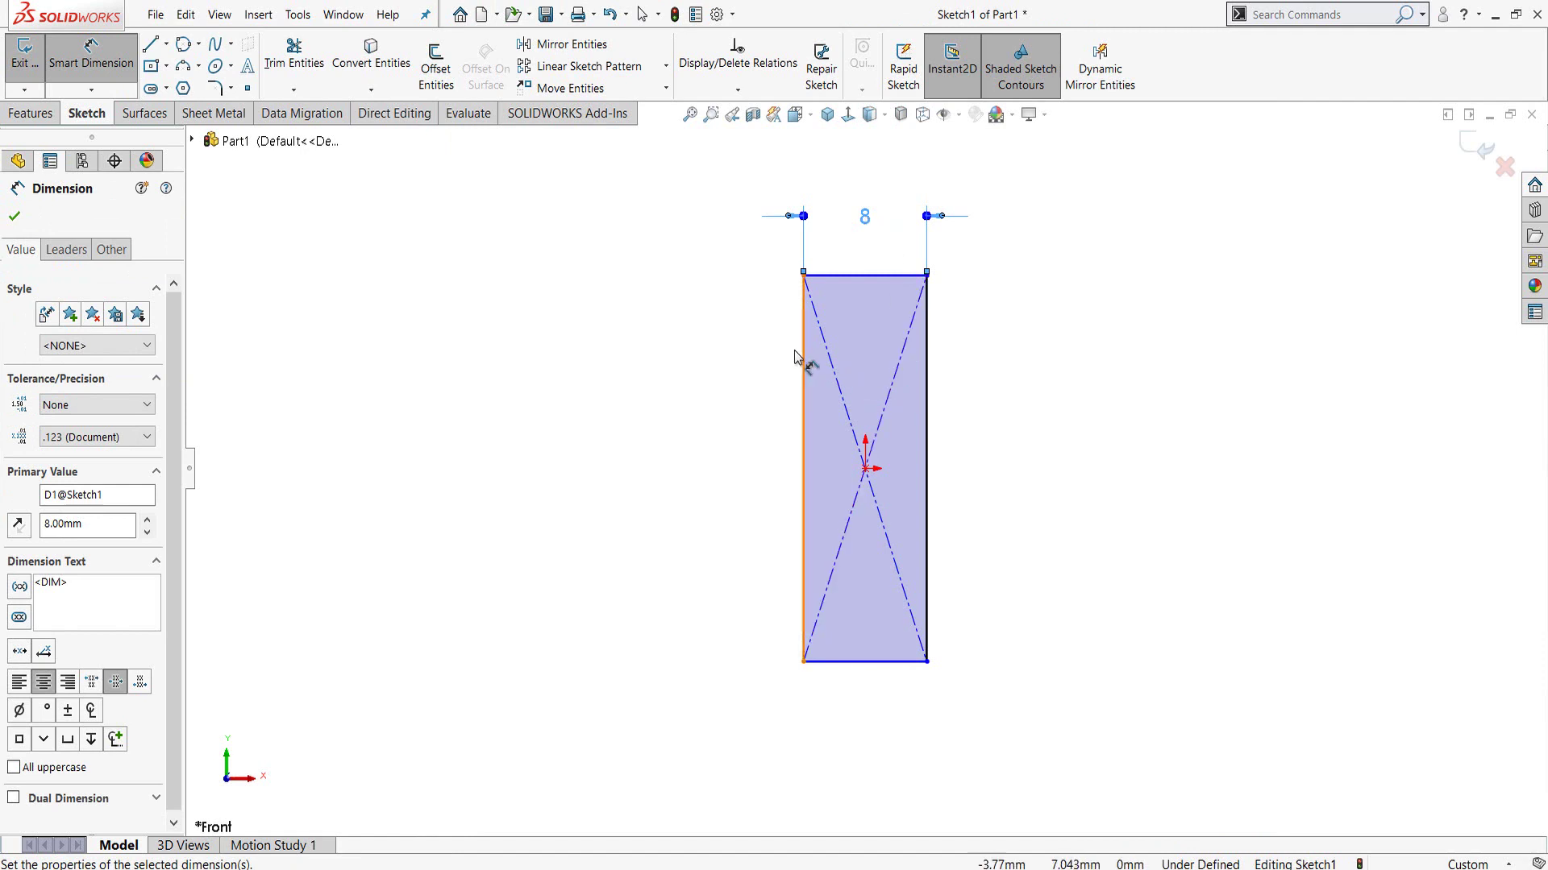
{"action": "left_click", "coordinate": [803, 363]}
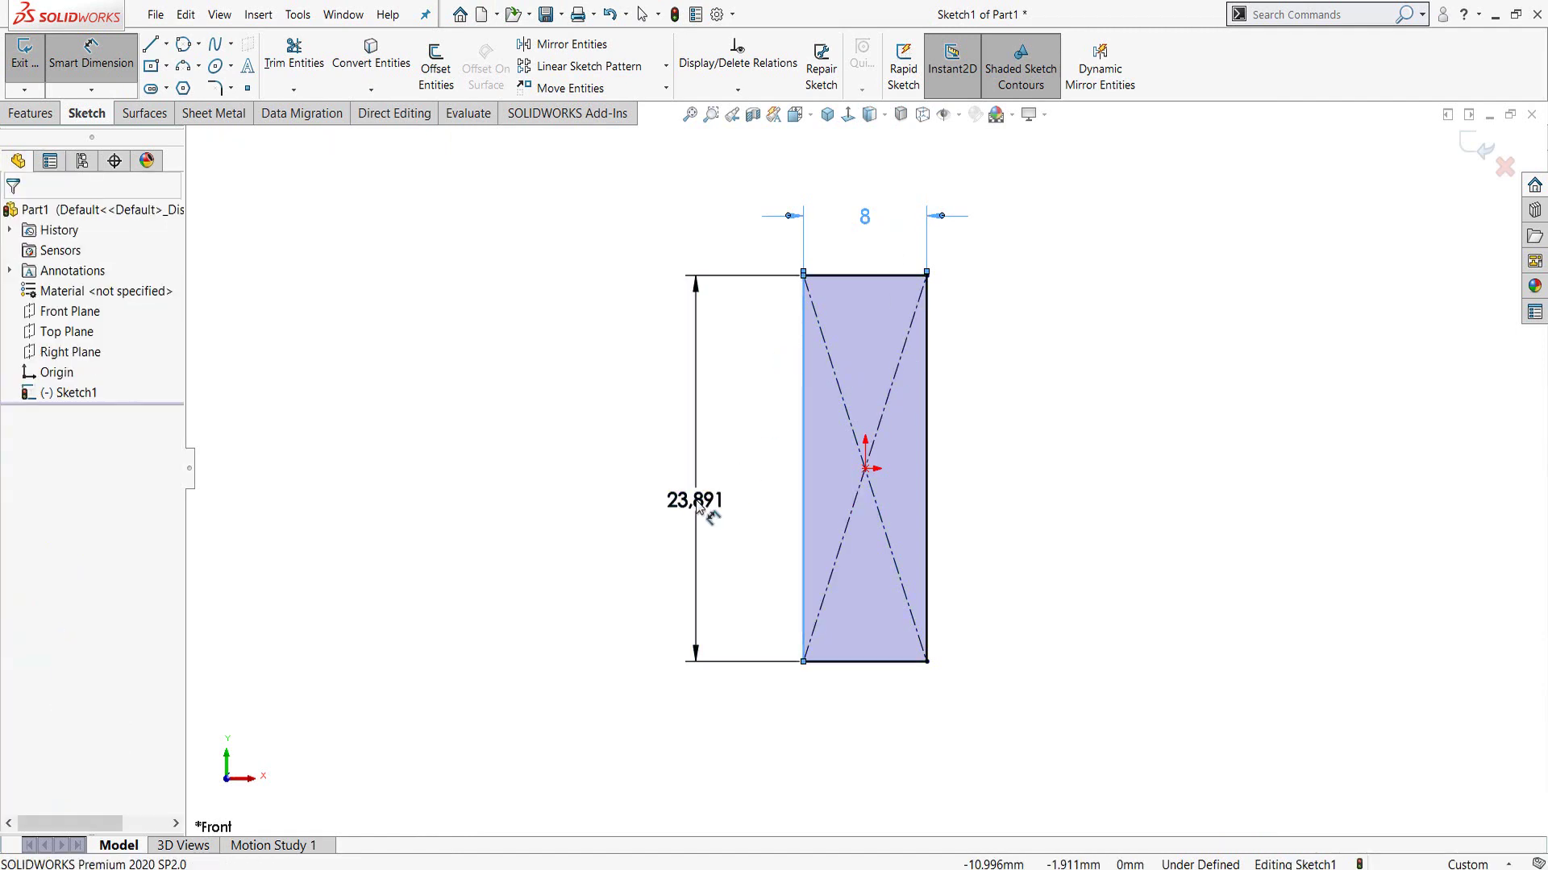
{"action": "left_click", "coordinate": [698, 504]}
{"action": "type", "text": "70"}
{"action": "key", "text": "Return"}
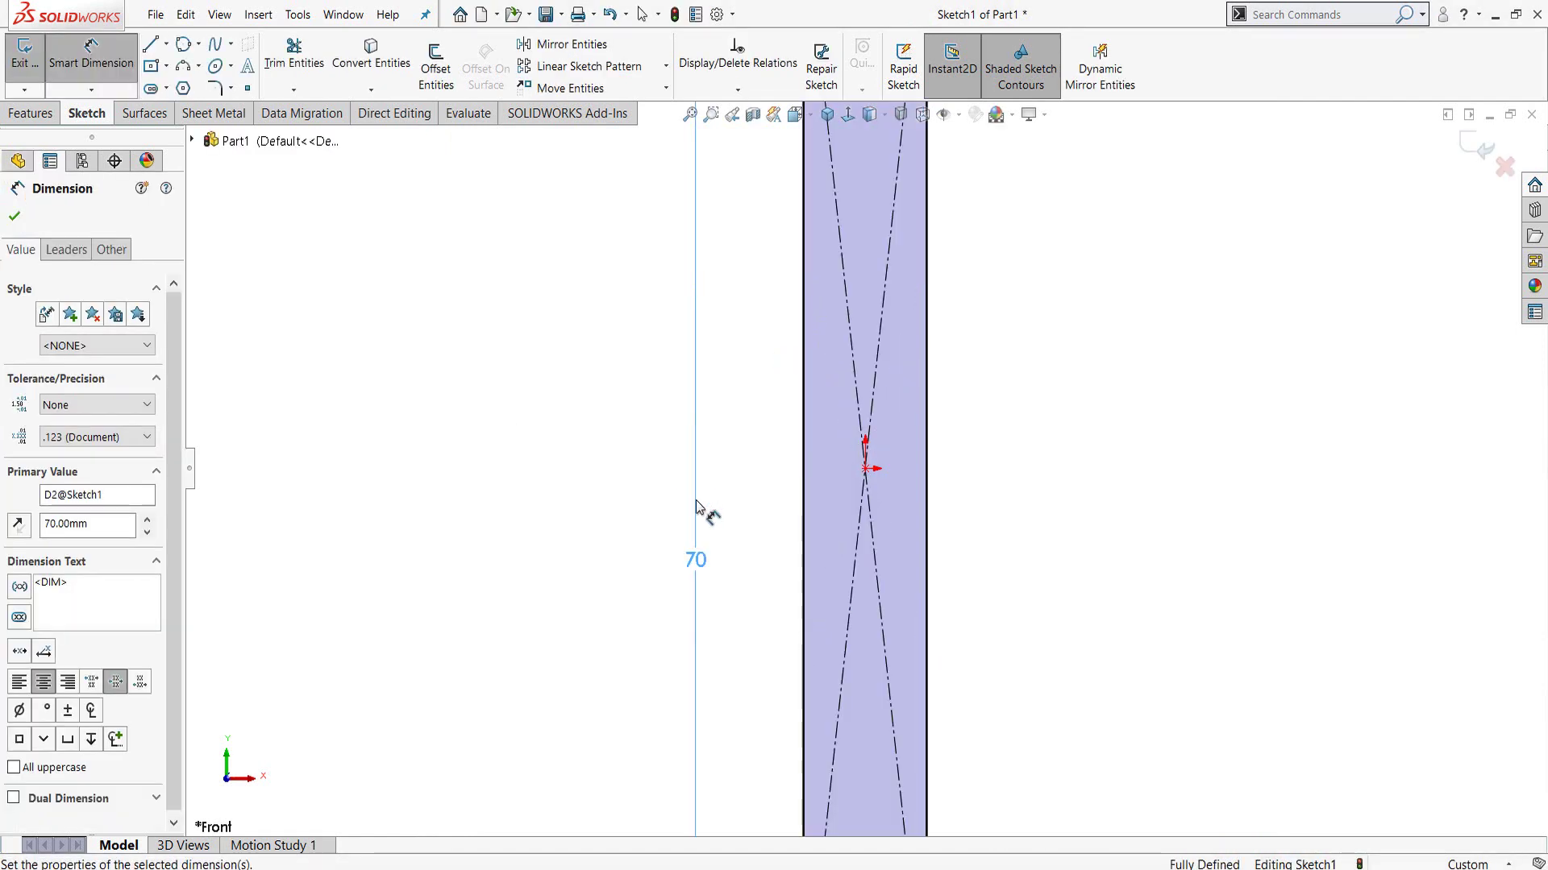
{"action": "key", "text": "f"}
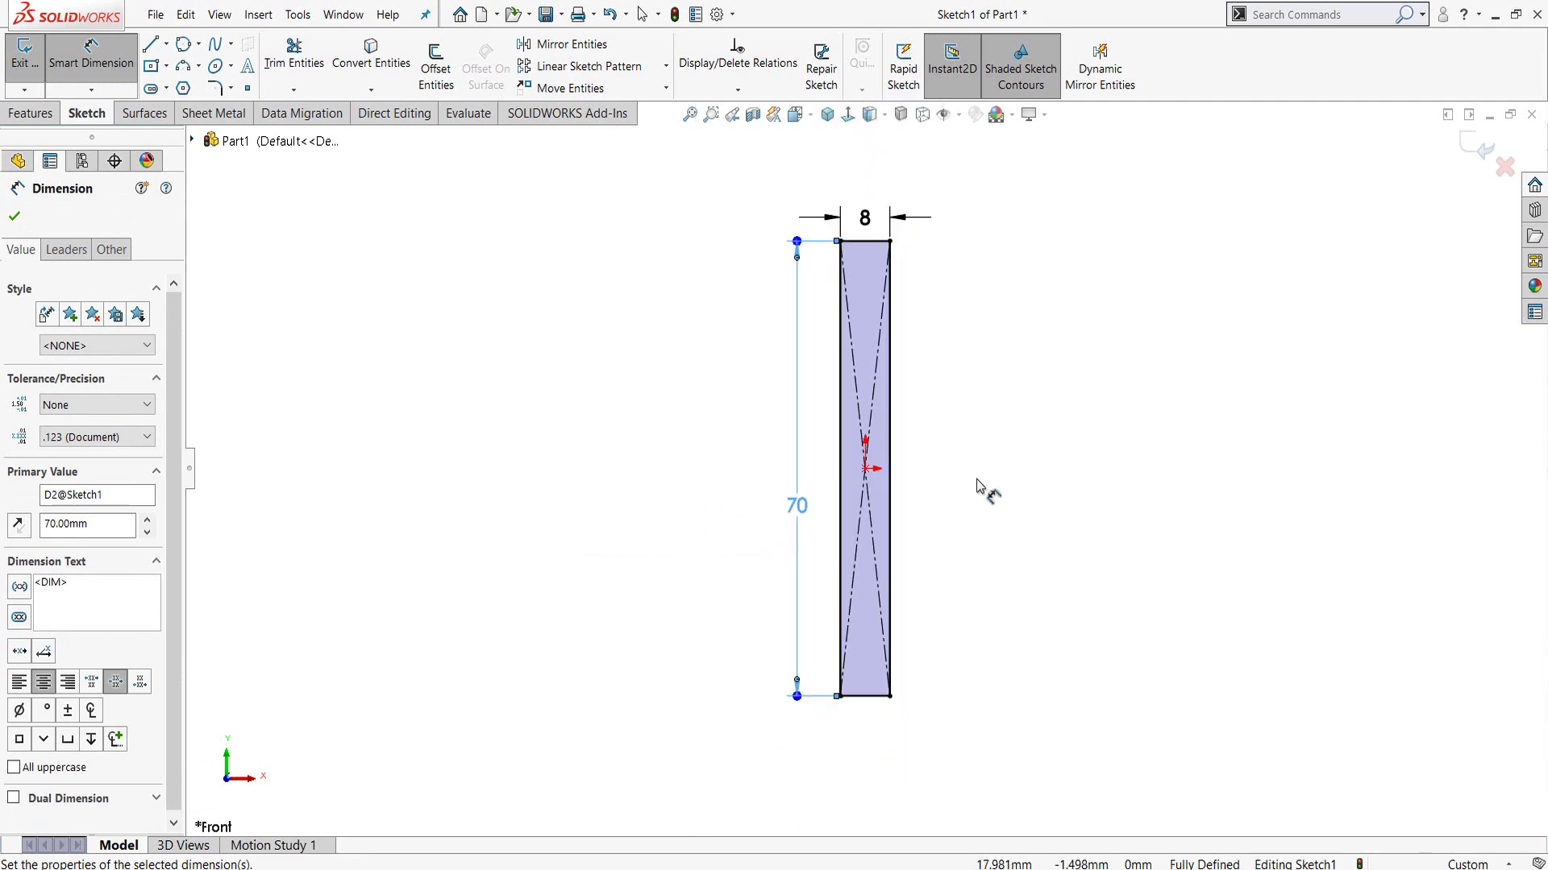
{"action": "key", "text": "Escape"}
{"action": "scroll", "coordinate": [993, 501], "scroll_direction": "down", "scroll_amount": 1}
- Draw a vertical line down from the rectangle's centre and end the line chain
{"action": "scroll", "coordinate": [801, 508], "scroll_direction": "up", "scroll_amount": 3}
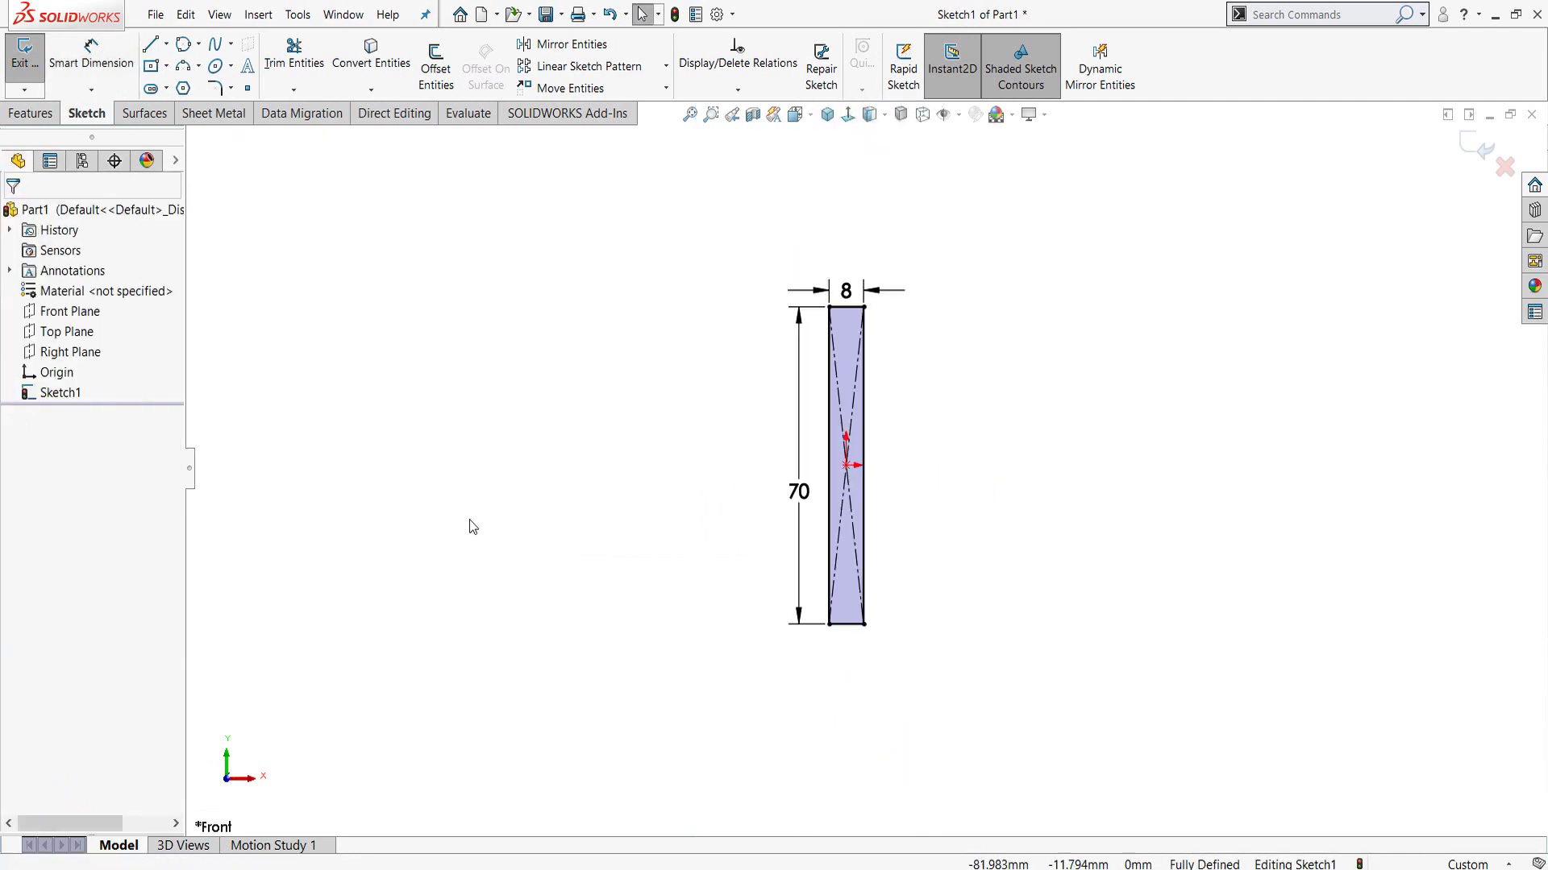
{"action": "right_click_drag", "start_coordinate": [470, 525], "coordinate": [526, 476]}
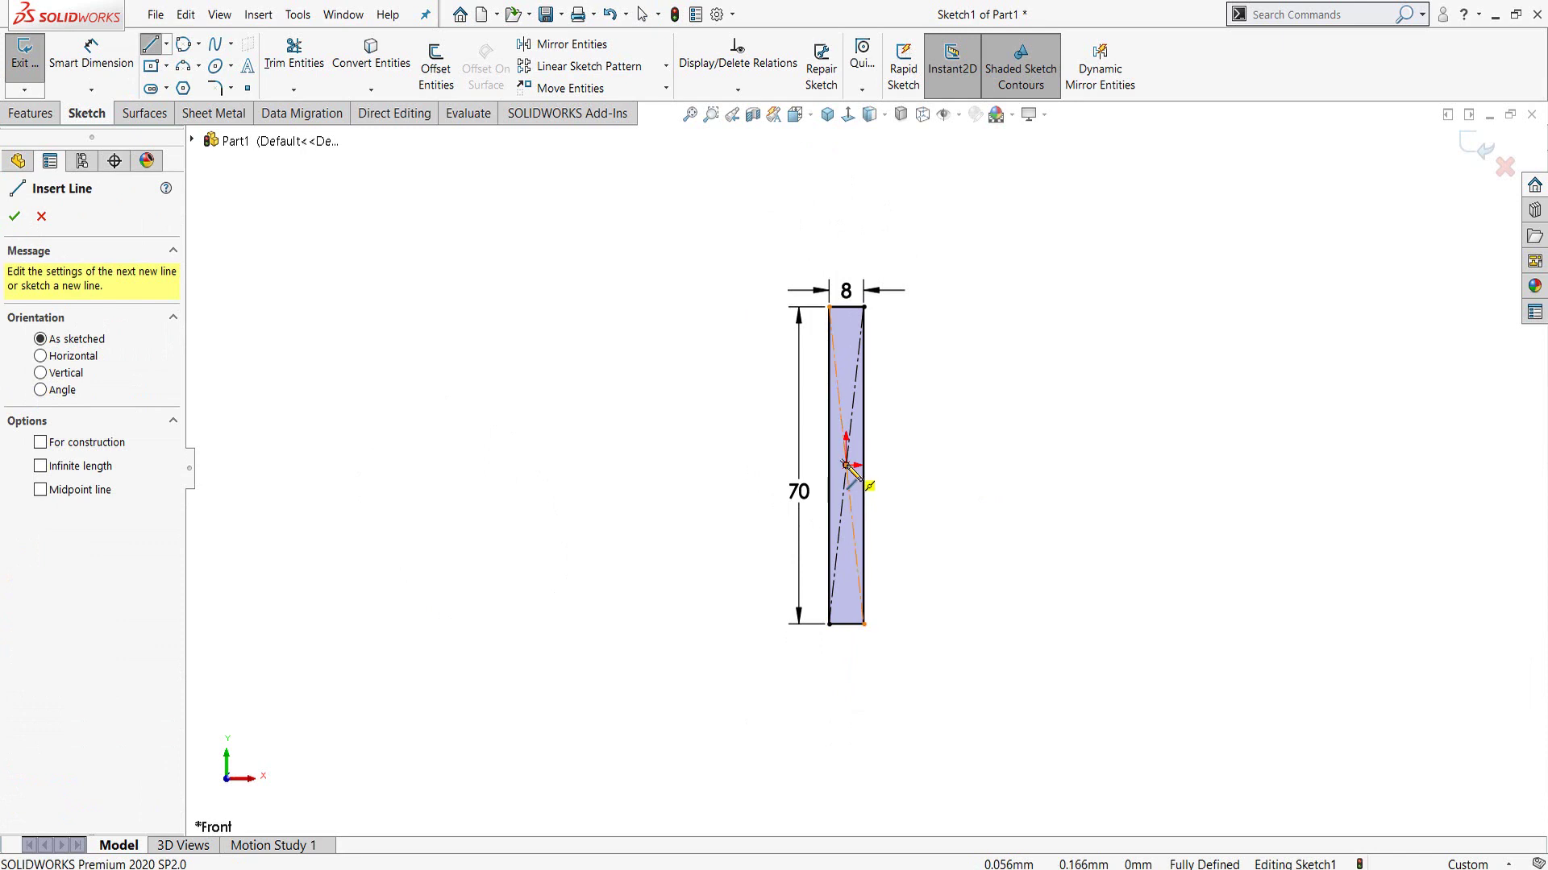
{"action": "left_click_drag", "start_coordinate": [845, 465], "coordinate": [845, 734]}
{"action": "right_click", "coordinate": [845, 735]}
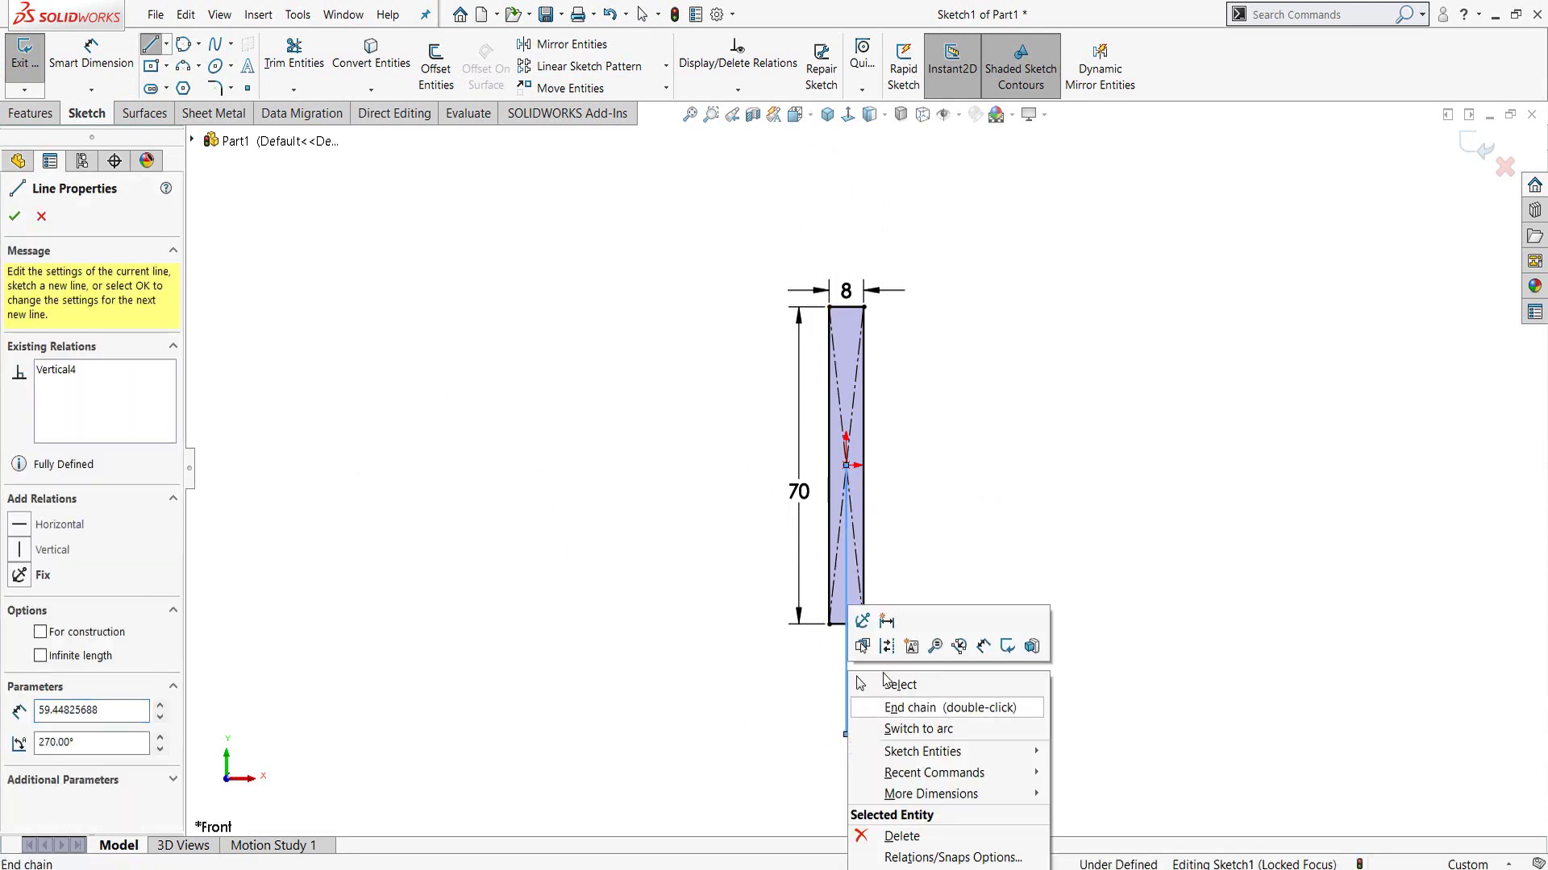
{"action": "left_click", "coordinate": [891, 653]}
- Dimension the line's bottom endpoint 85 mm from the rectangle's top corner
{"action": "right_click_drag", "start_coordinate": [964, 678], "coordinate": [939, 616]}
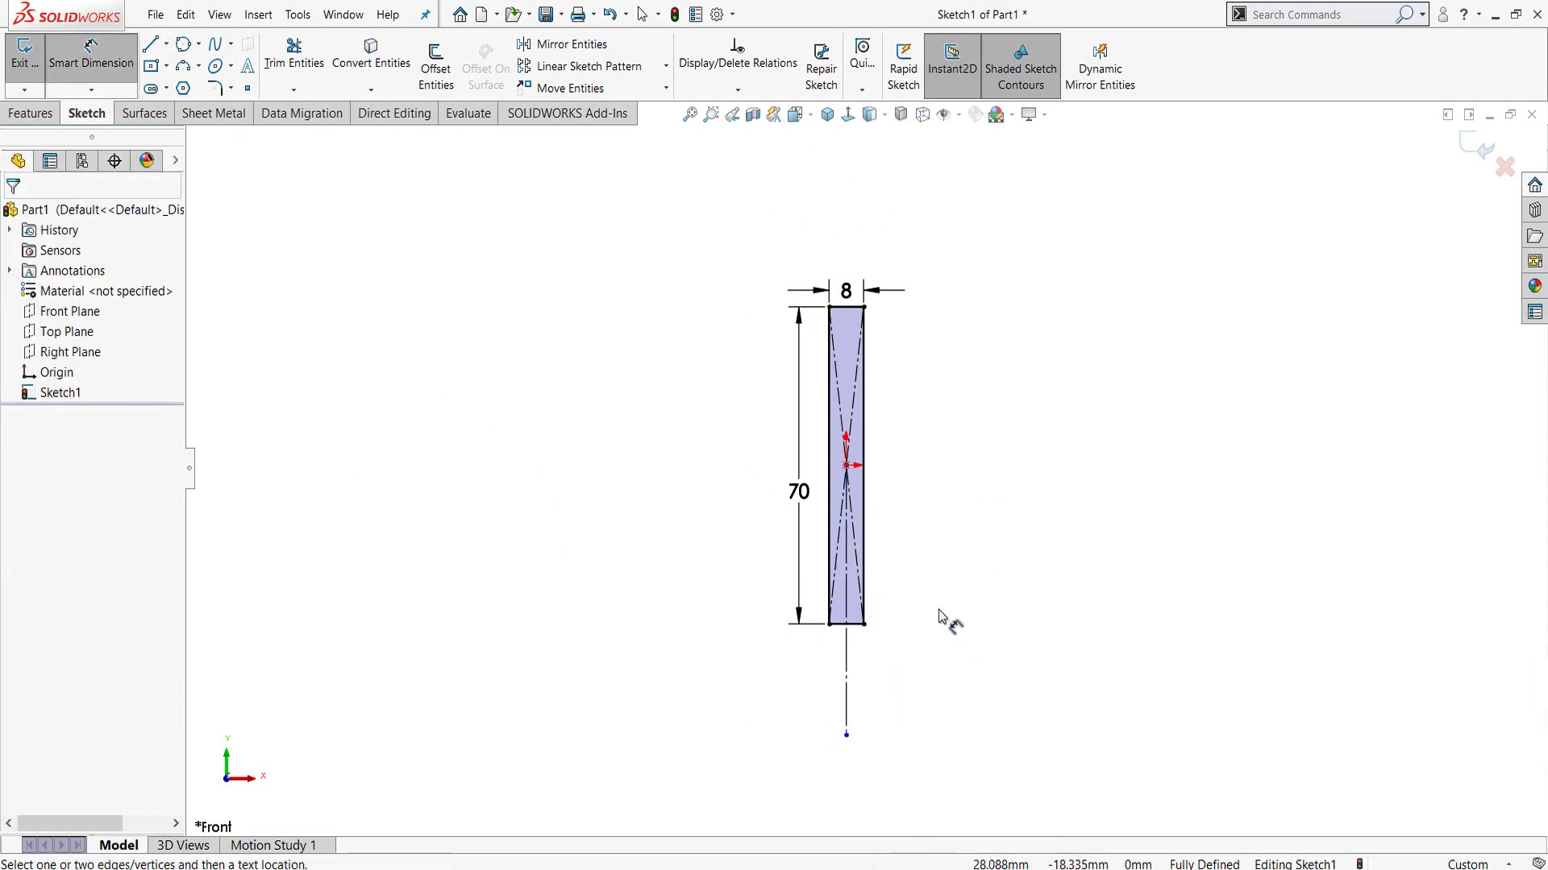
{"action": "left_click", "coordinate": [845, 735]}
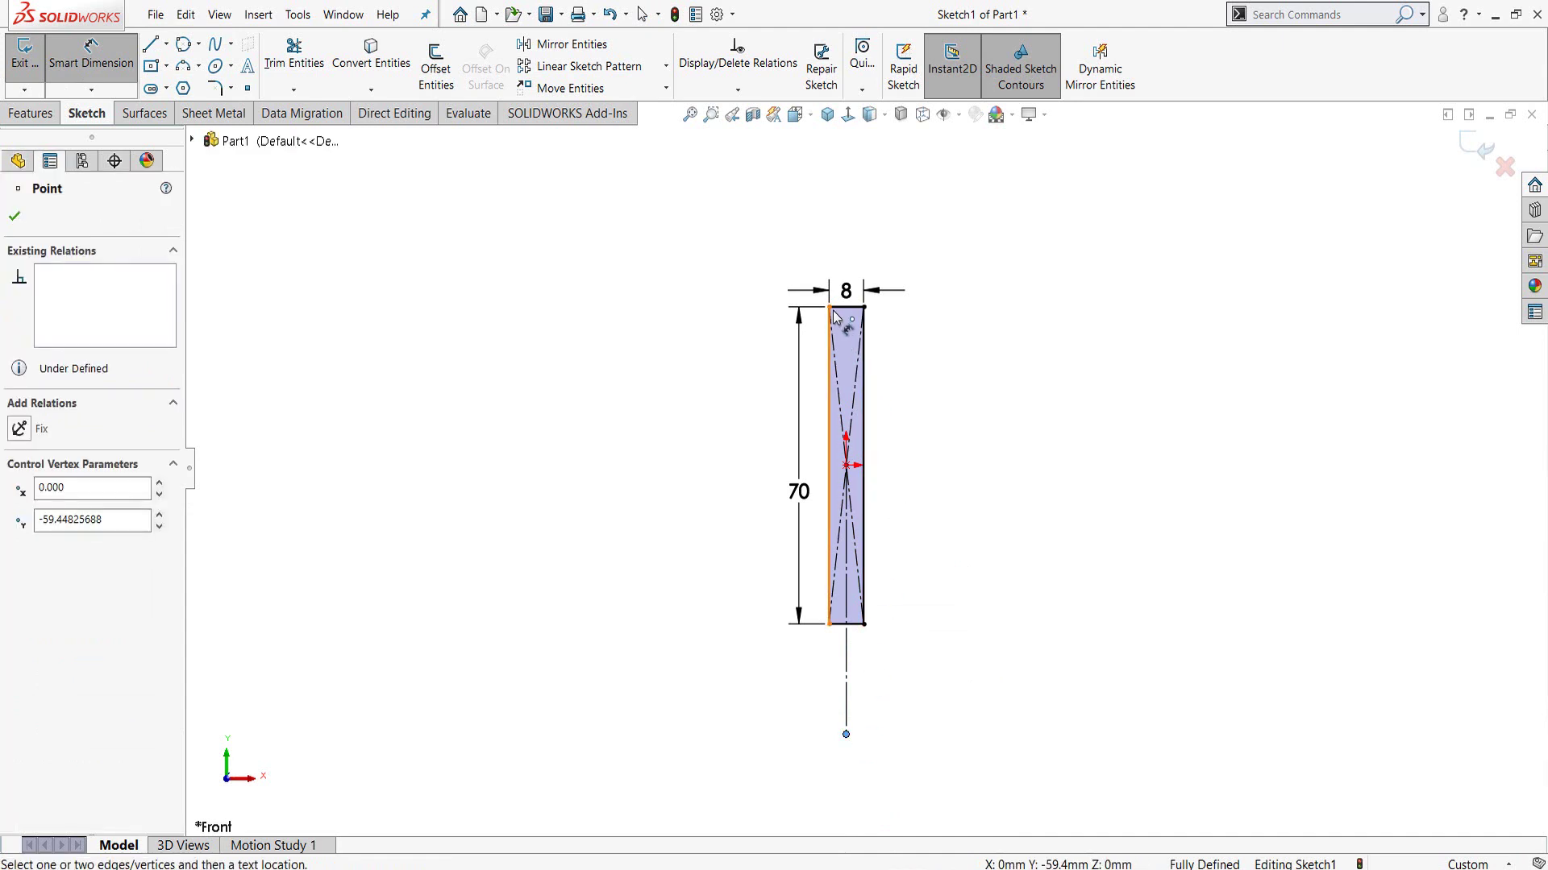
{"action": "left_click", "coordinate": [829, 307]}
{"action": "left_click", "coordinate": [630, 552]}
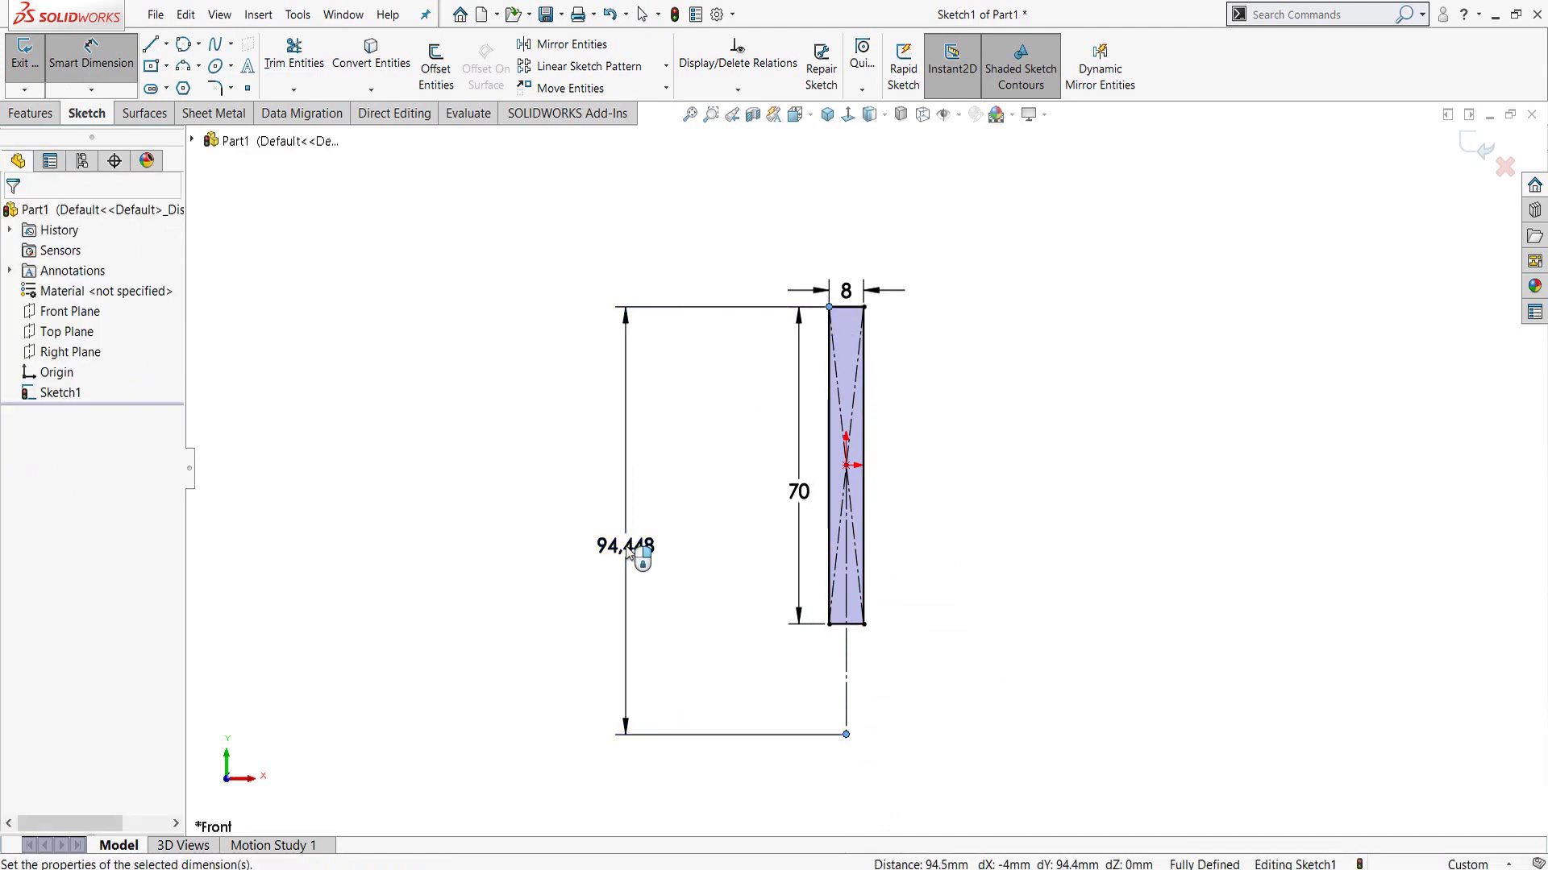
{"action": "type", "text": "85"}
{"action": "key", "text": "Return"}
{"action": "key", "text": "Escape"}
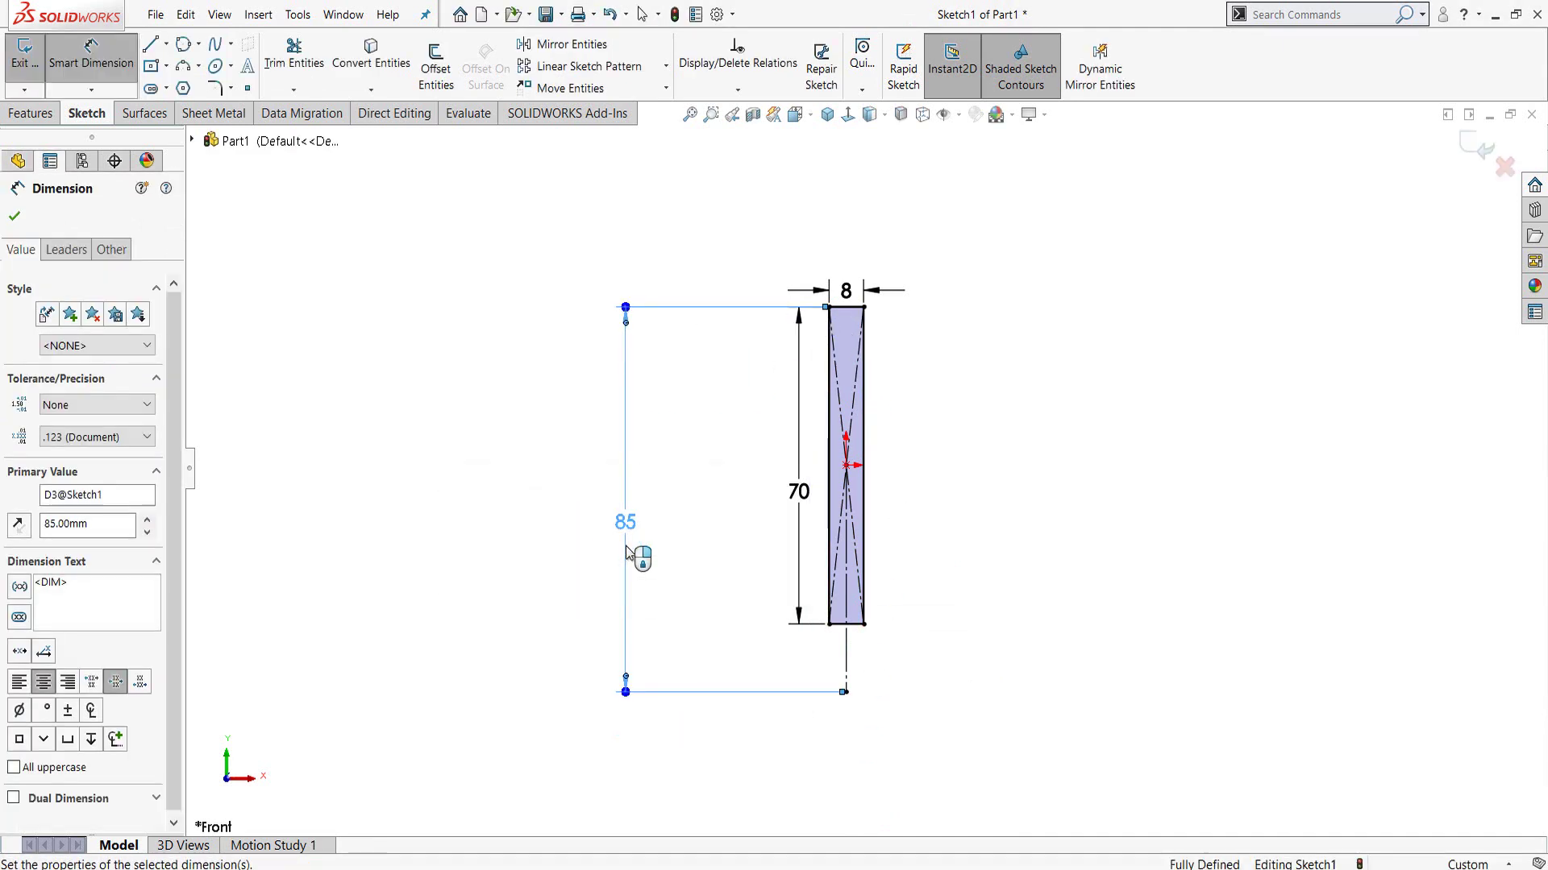
{"action": "left_click", "coordinate": [179, 71]}
- Draw two three-point arcs: one at the line's bottom end, one beside the rectangle
{"action": "scroll", "coordinate": [878, 661], "scroll_direction": "down", "scroll_amount": 2}
{"action": "scroll", "coordinate": [839, 669], "scroll_direction": "down", "scroll_amount": 2}
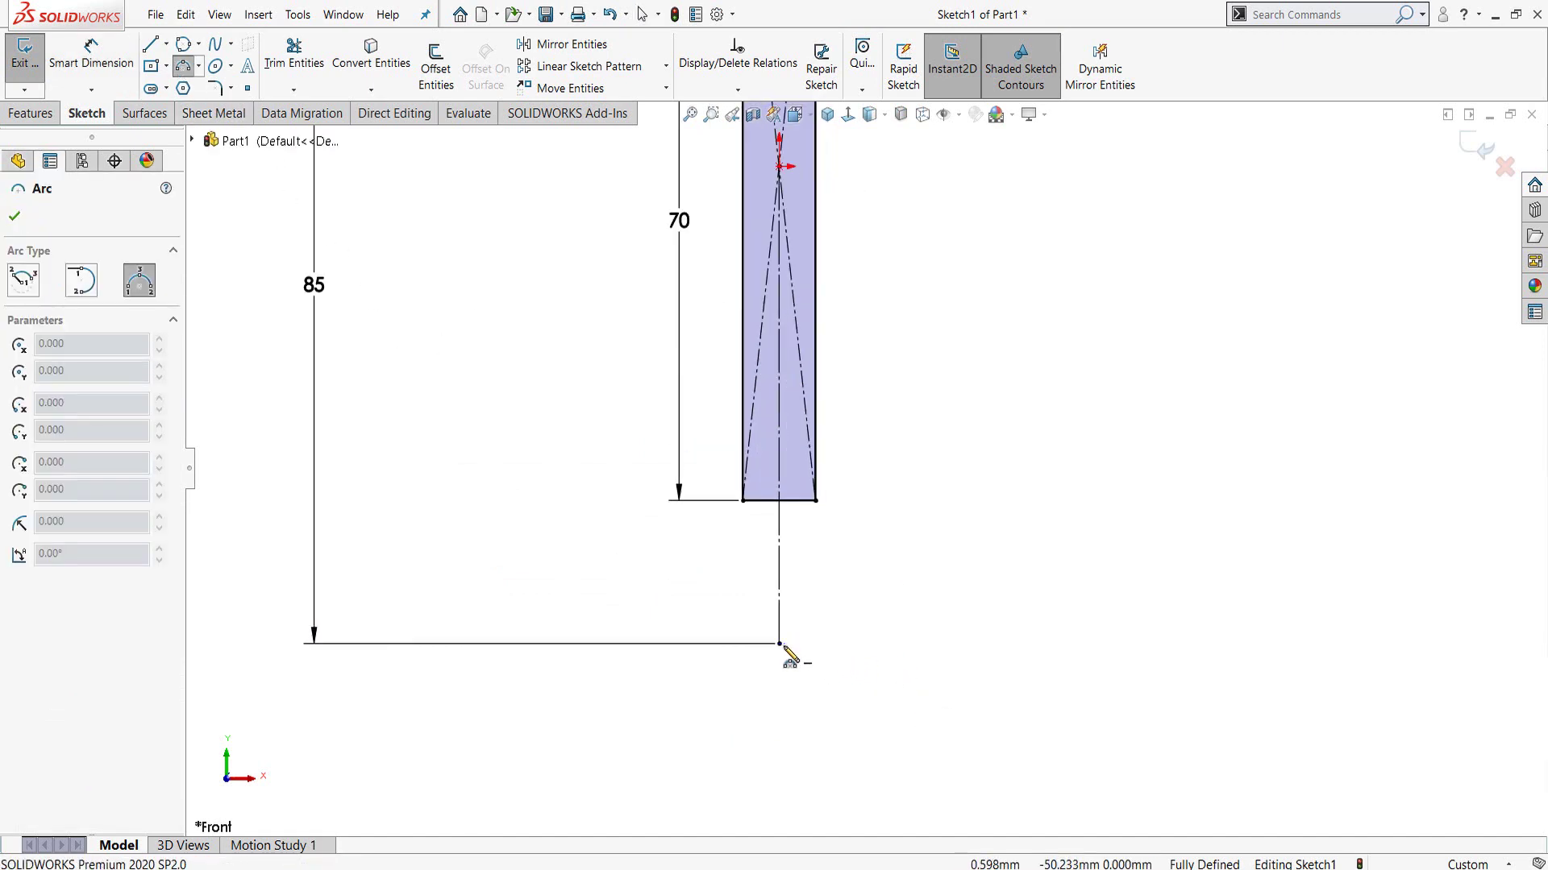
{"action": "left_click", "coordinate": [779, 643]}
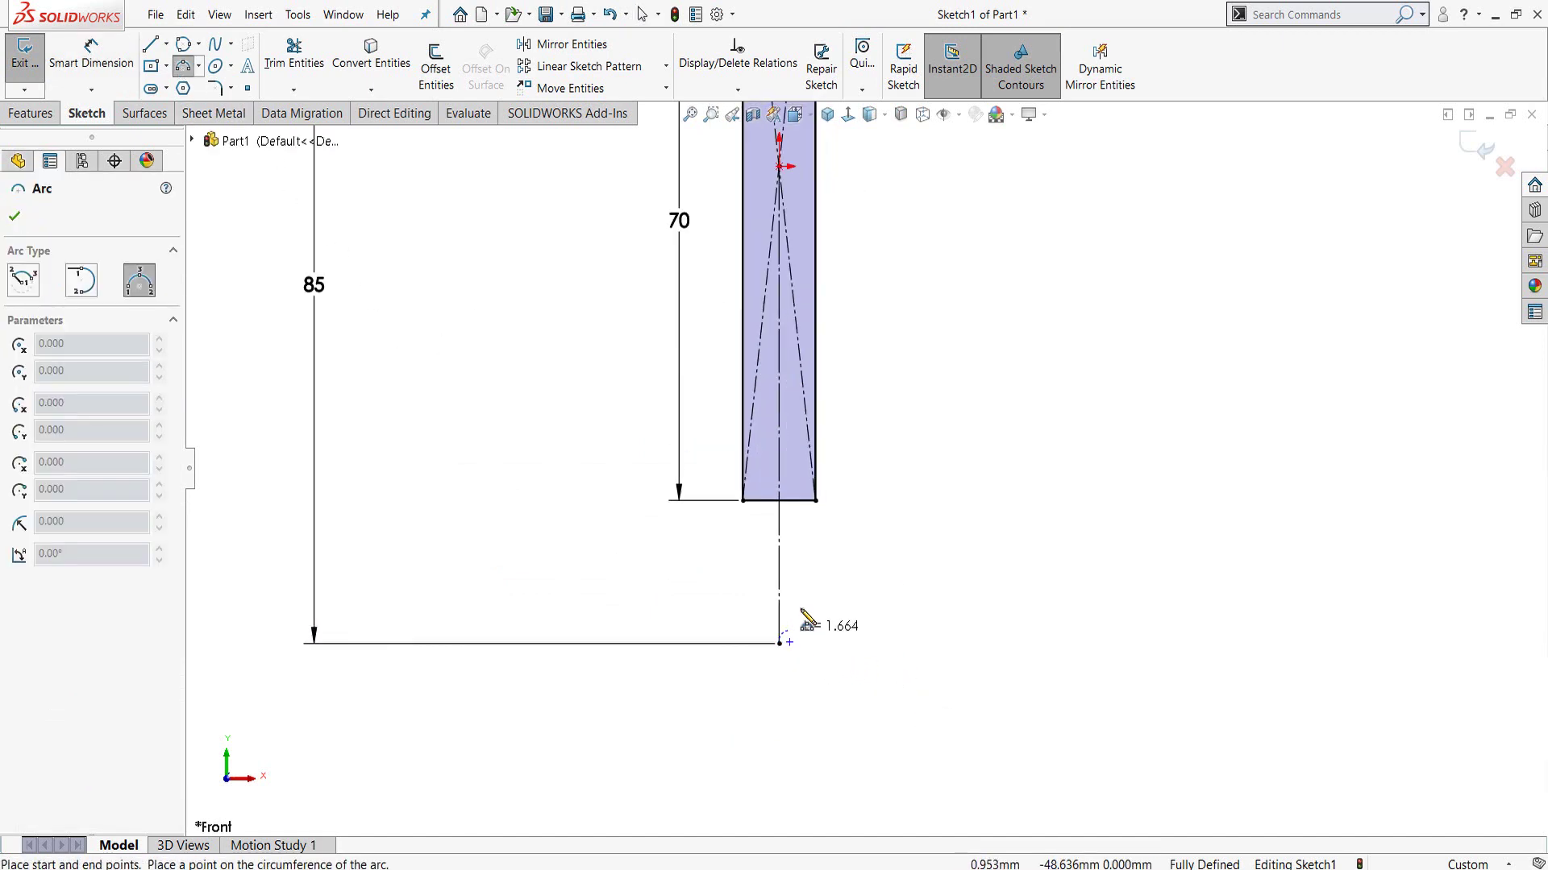
{"action": "left_click", "coordinate": [854, 590]}
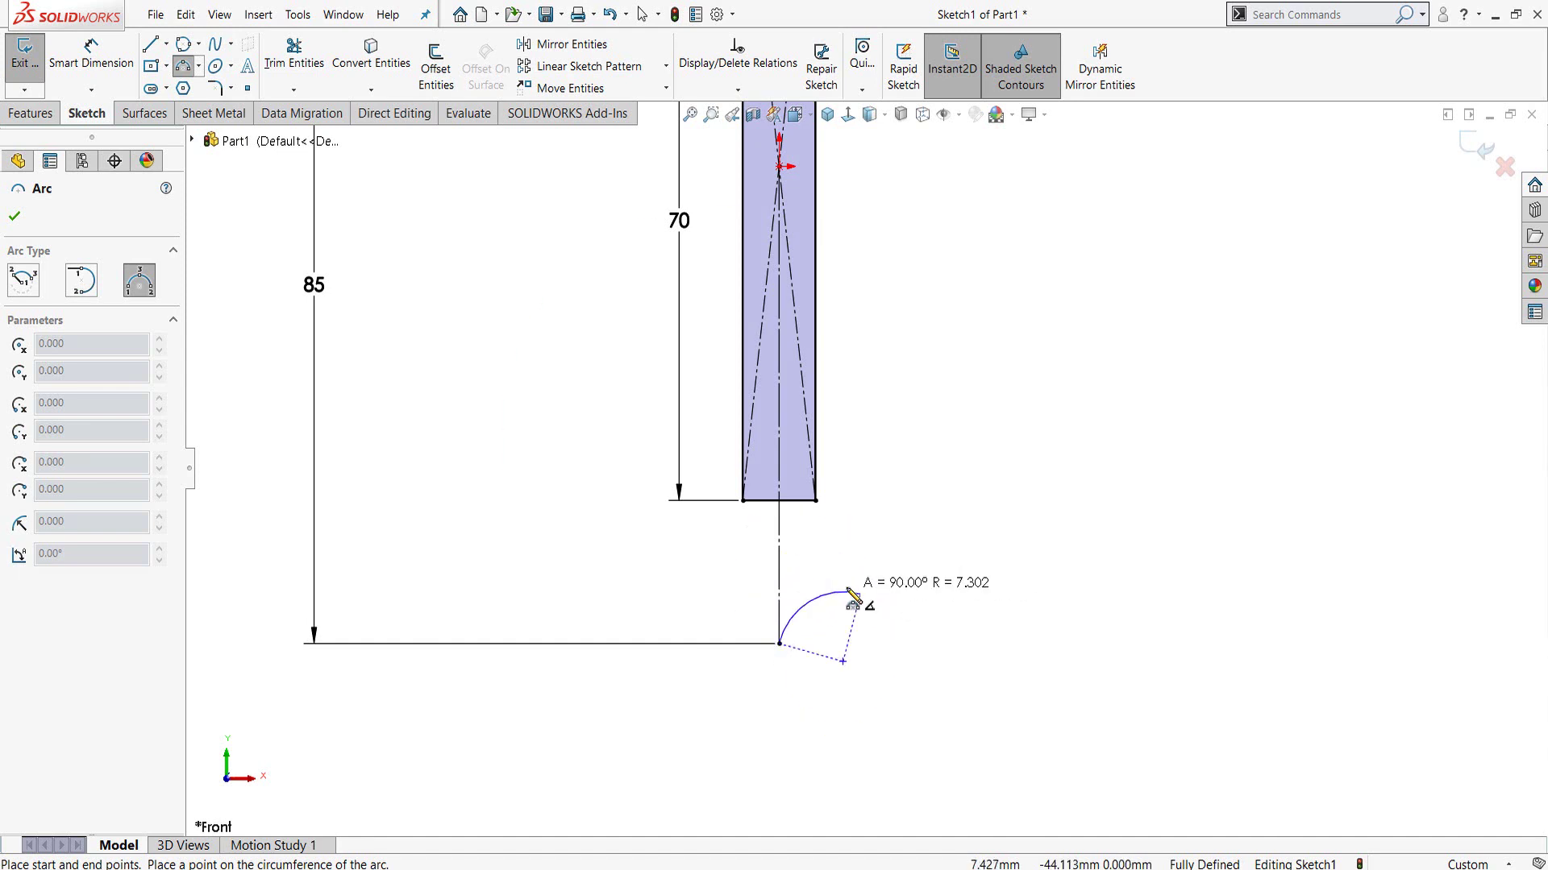
{"action": "left_click", "coordinate": [848, 589]}
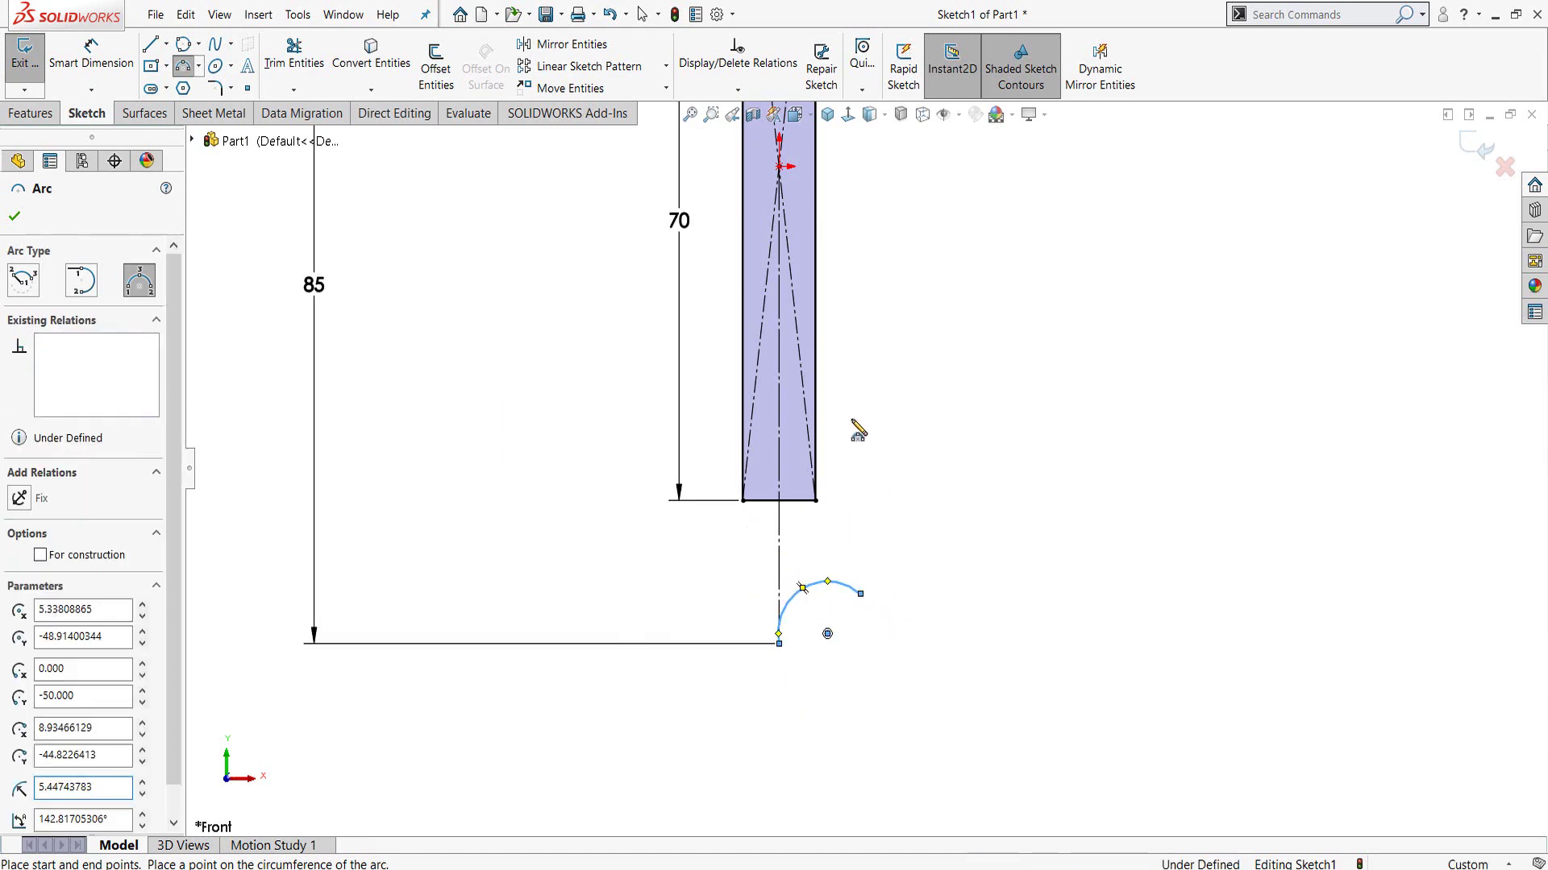
{"action": "left_click", "coordinate": [844, 408]}
{"action": "left_click", "coordinate": [861, 475]}
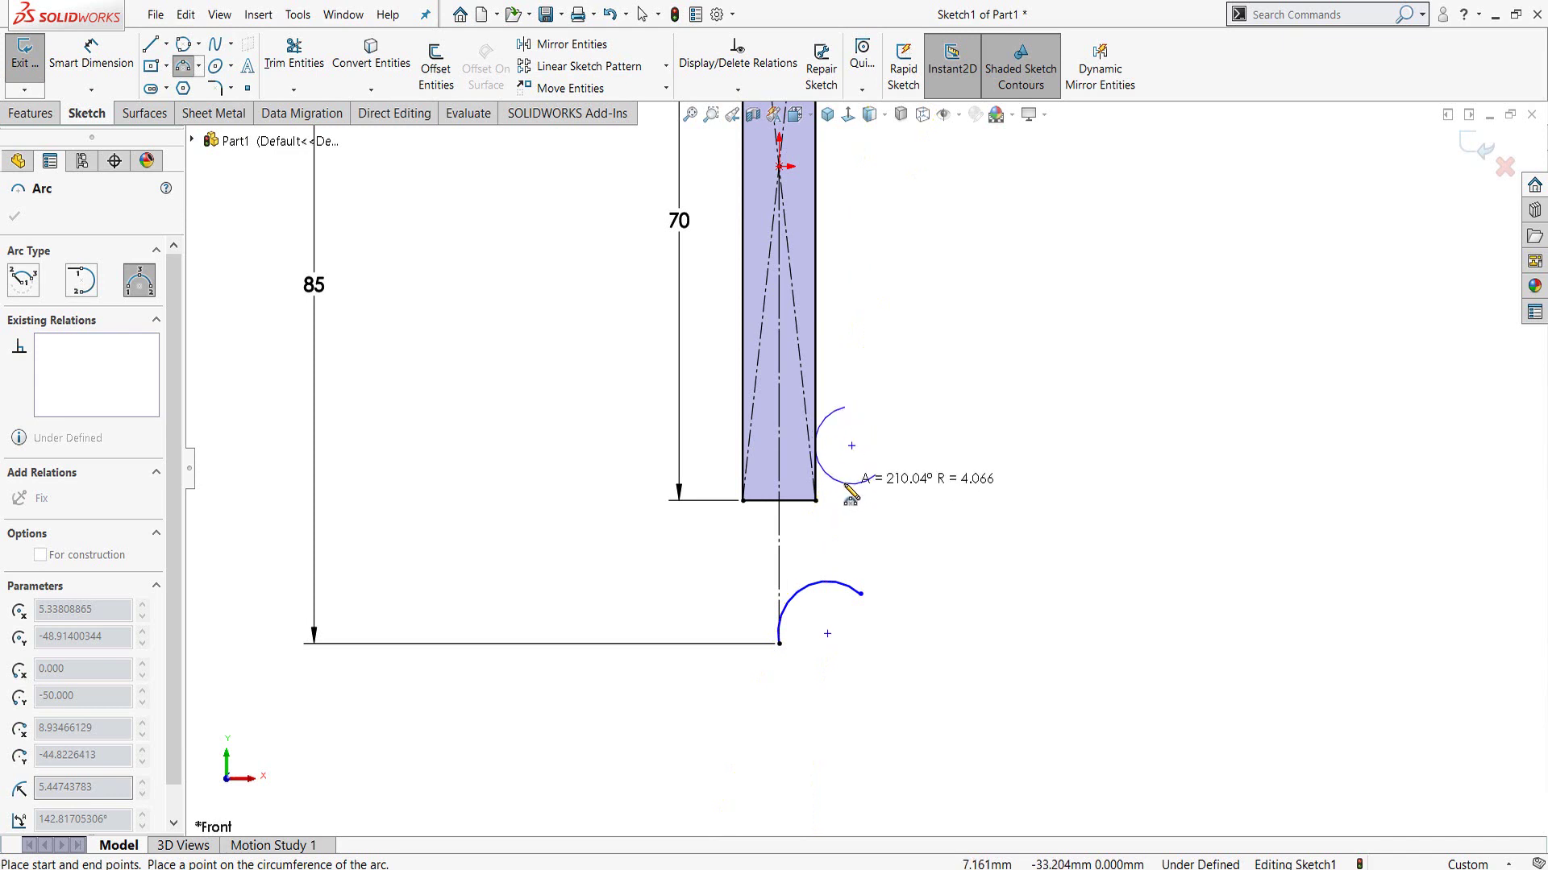
{"action": "left_click", "coordinate": [840, 483]}
{"action": "key", "text": "Escape"}
{"action": "scroll", "coordinate": [899, 439], "scroll_direction": "down", "scroll_amount": 2}
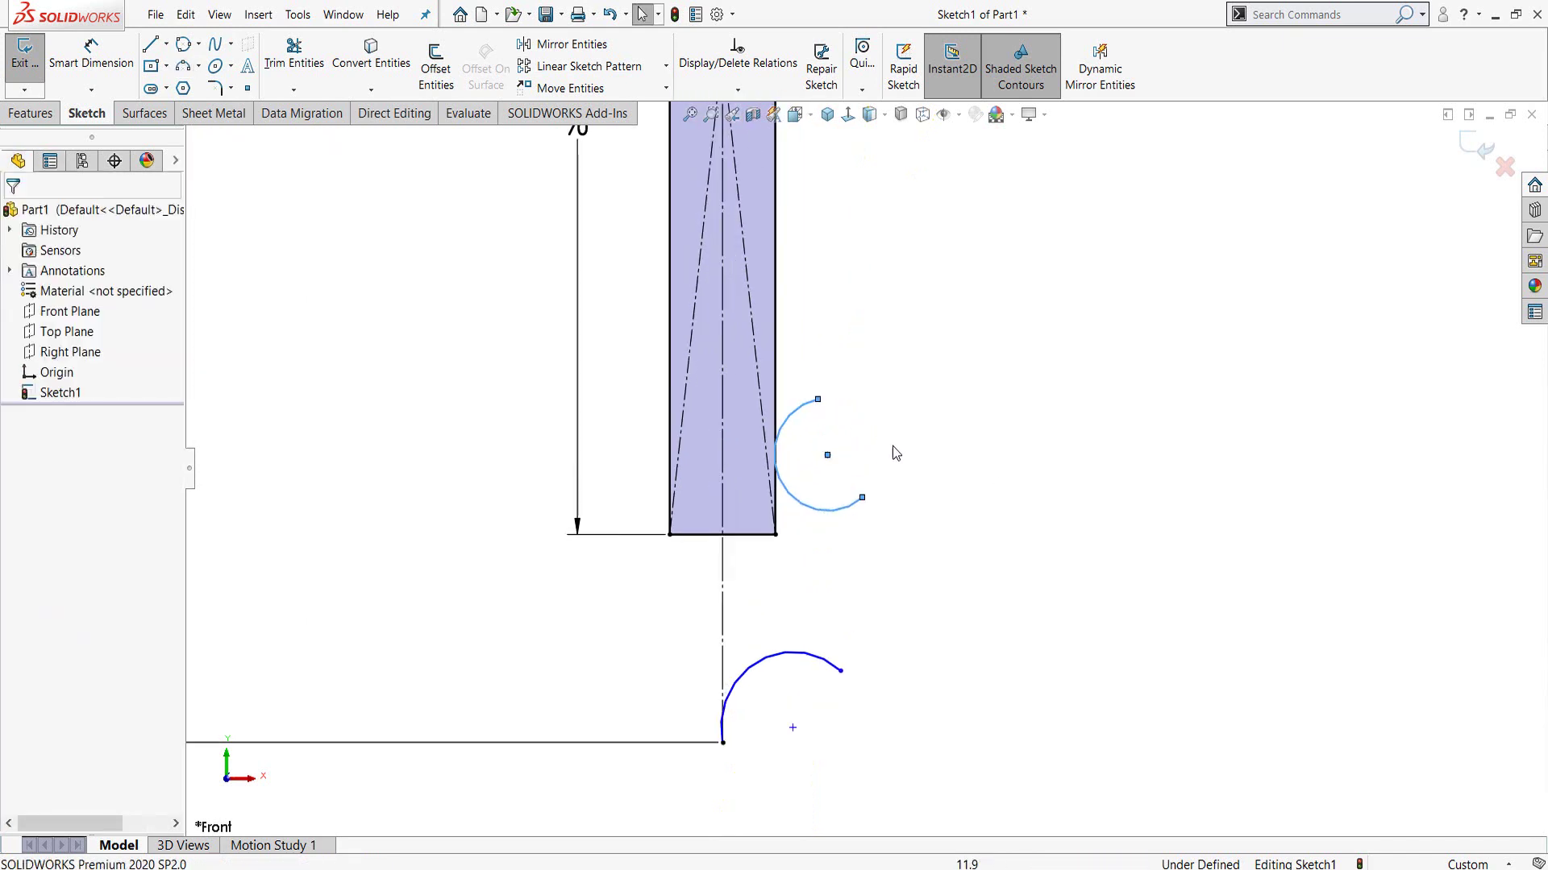
- Make the upper arc tangent to the rectangle's right edge
{"action": "left_click", "coordinate": [826, 472]}
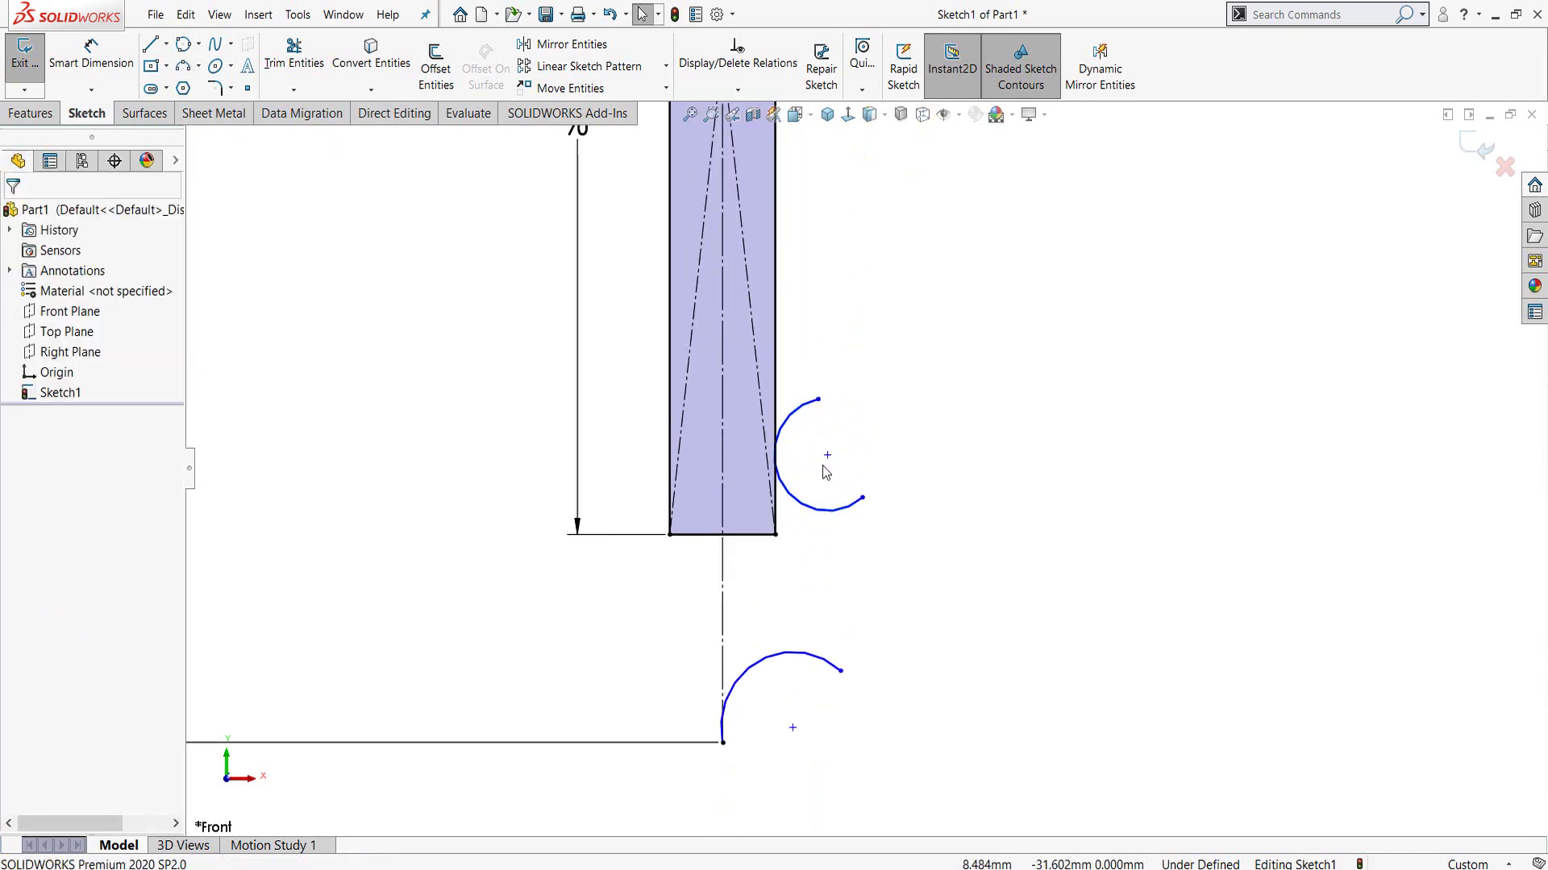
{"action": "left_click", "coordinate": [779, 413]}
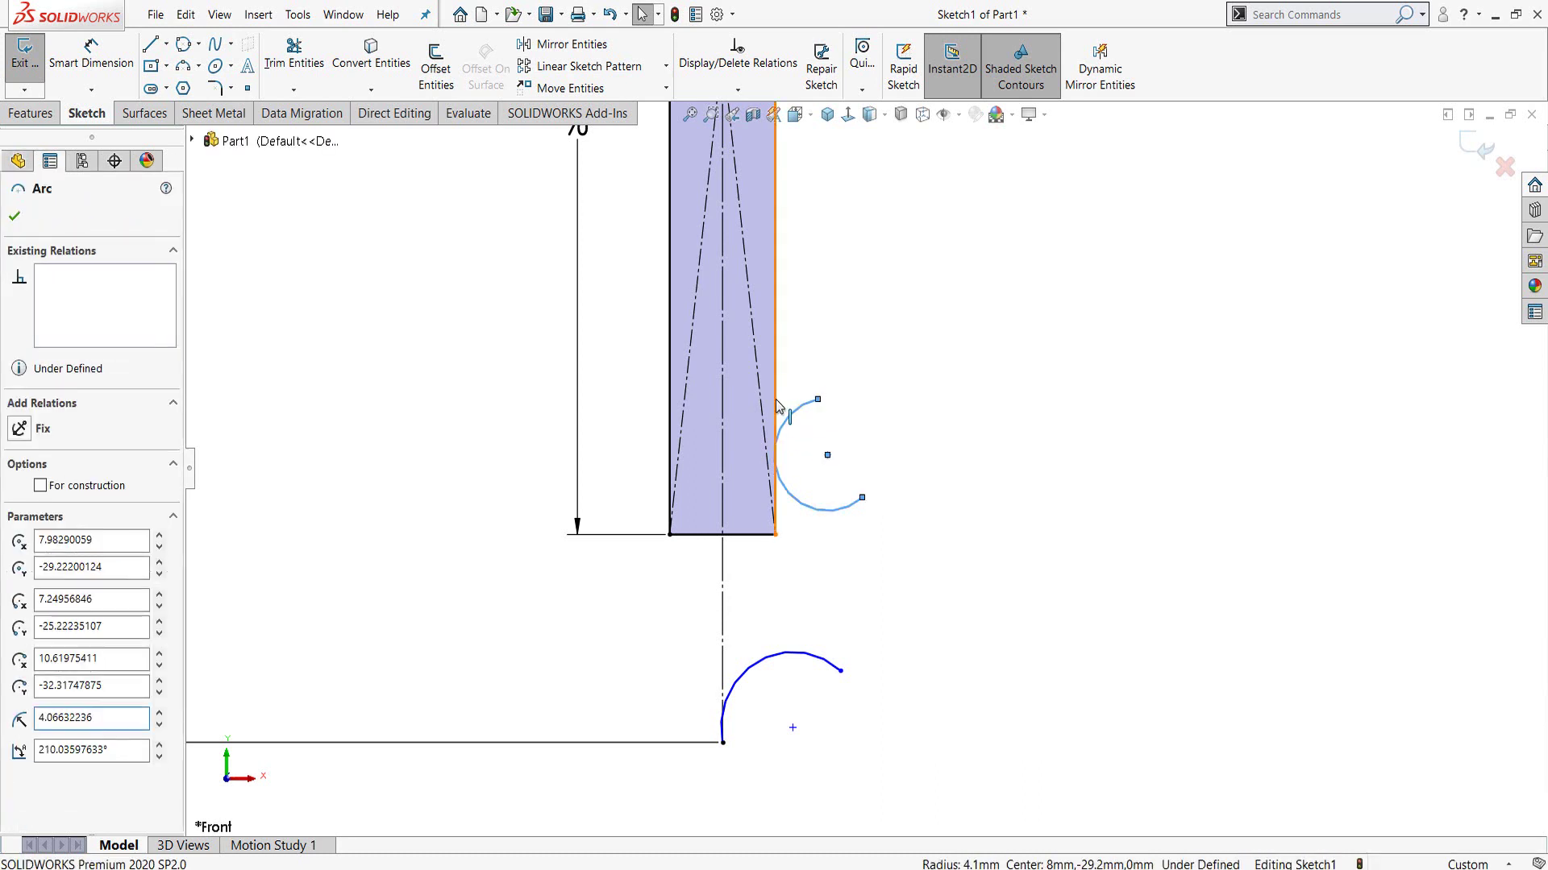
{"action": "left_click", "coordinate": [776, 405], "text": "ctrl"}
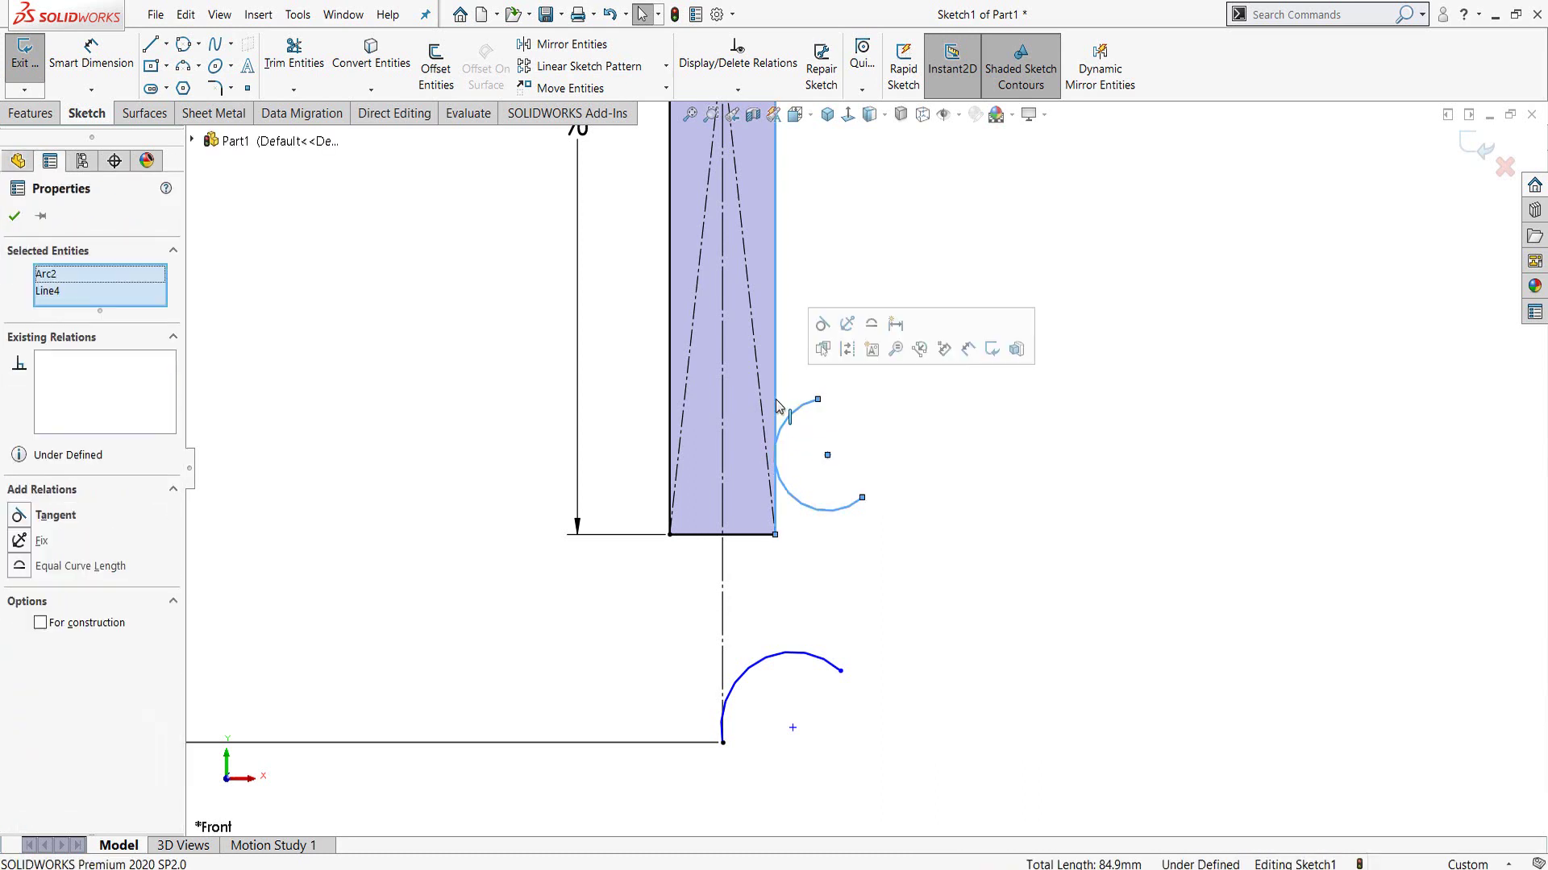
{"action": "left_click", "coordinate": [821, 326]}
{"action": "left_click", "coordinate": [788, 346]}
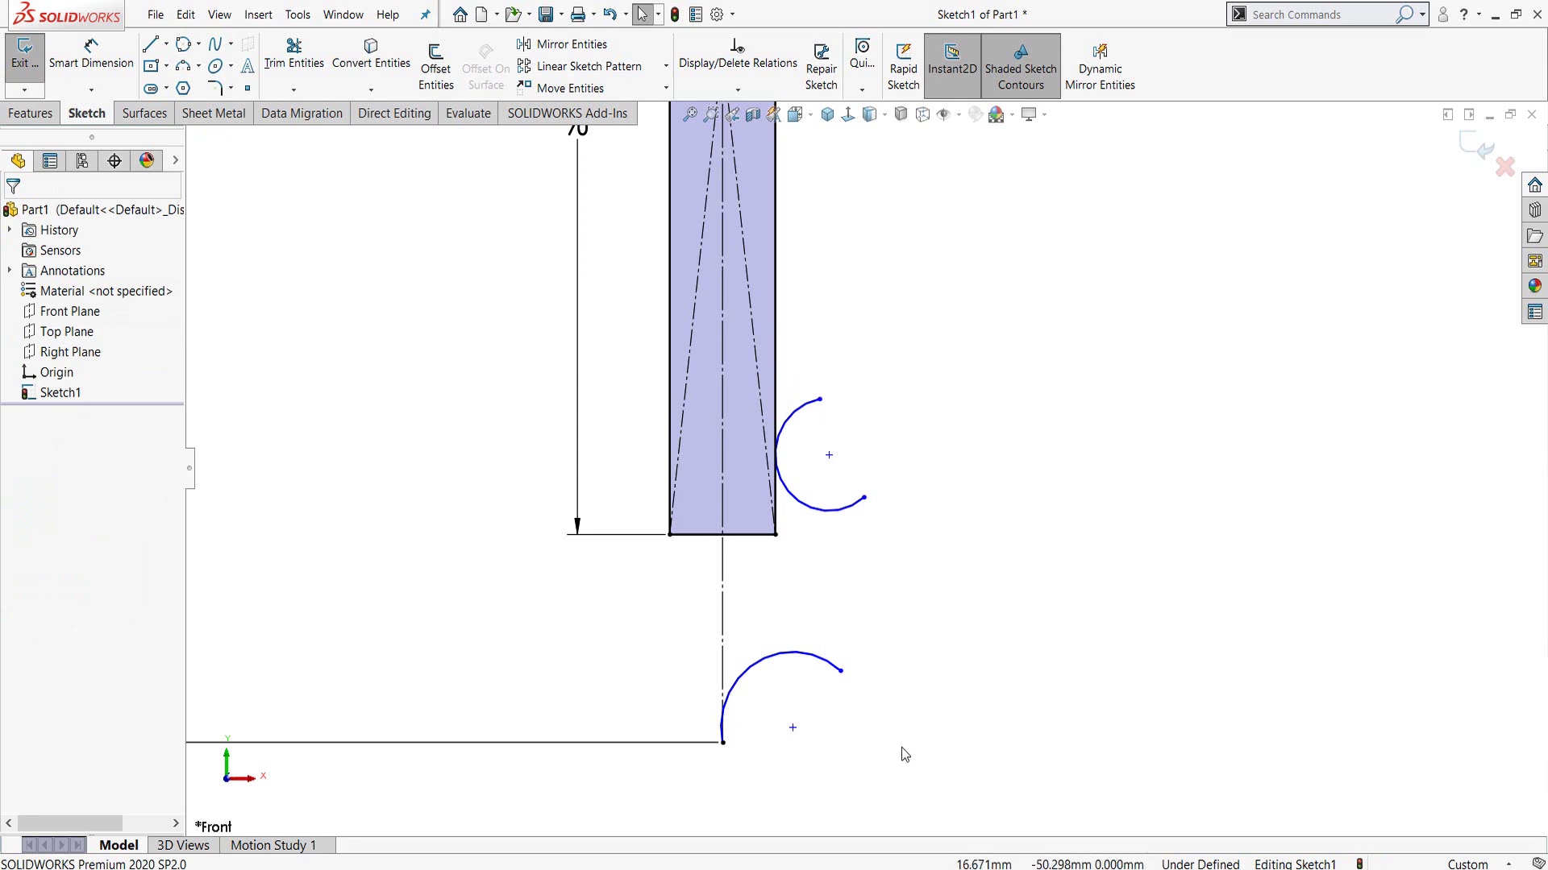
- Make the lower arc tangent to the vertical centreline
{"action": "left_click", "coordinate": [735, 700]}
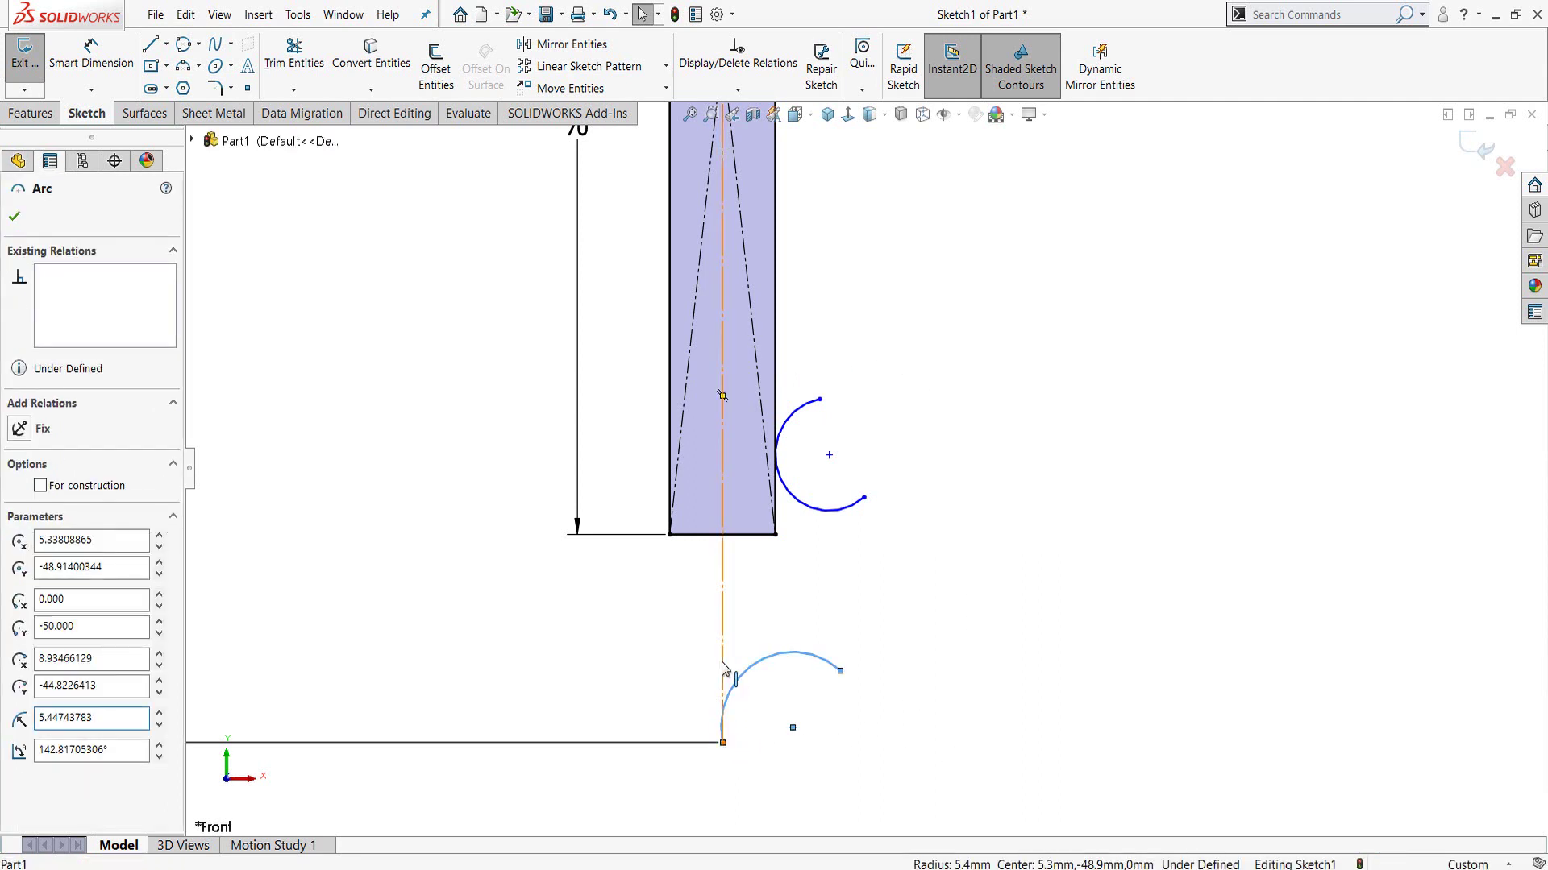
{"action": "left_click", "coordinate": [723, 669]}
{"action": "left_click", "coordinate": [768, 586]}
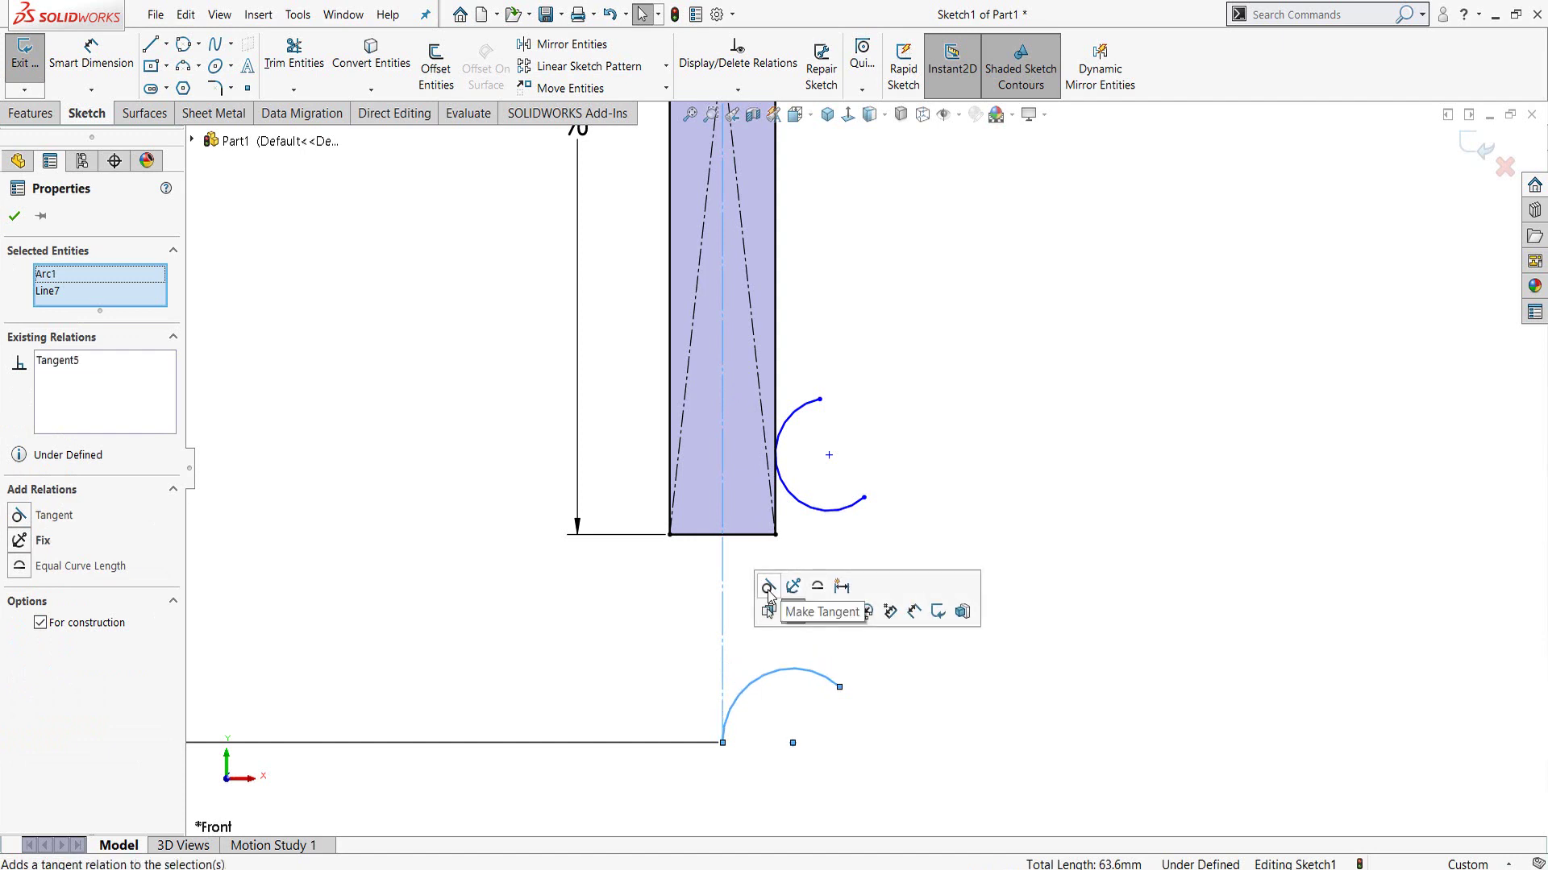
{"action": "left_click", "coordinate": [1019, 679]}
{"action": "right_click_drag", "start_coordinate": [1005, 743], "coordinate": [994, 610]}
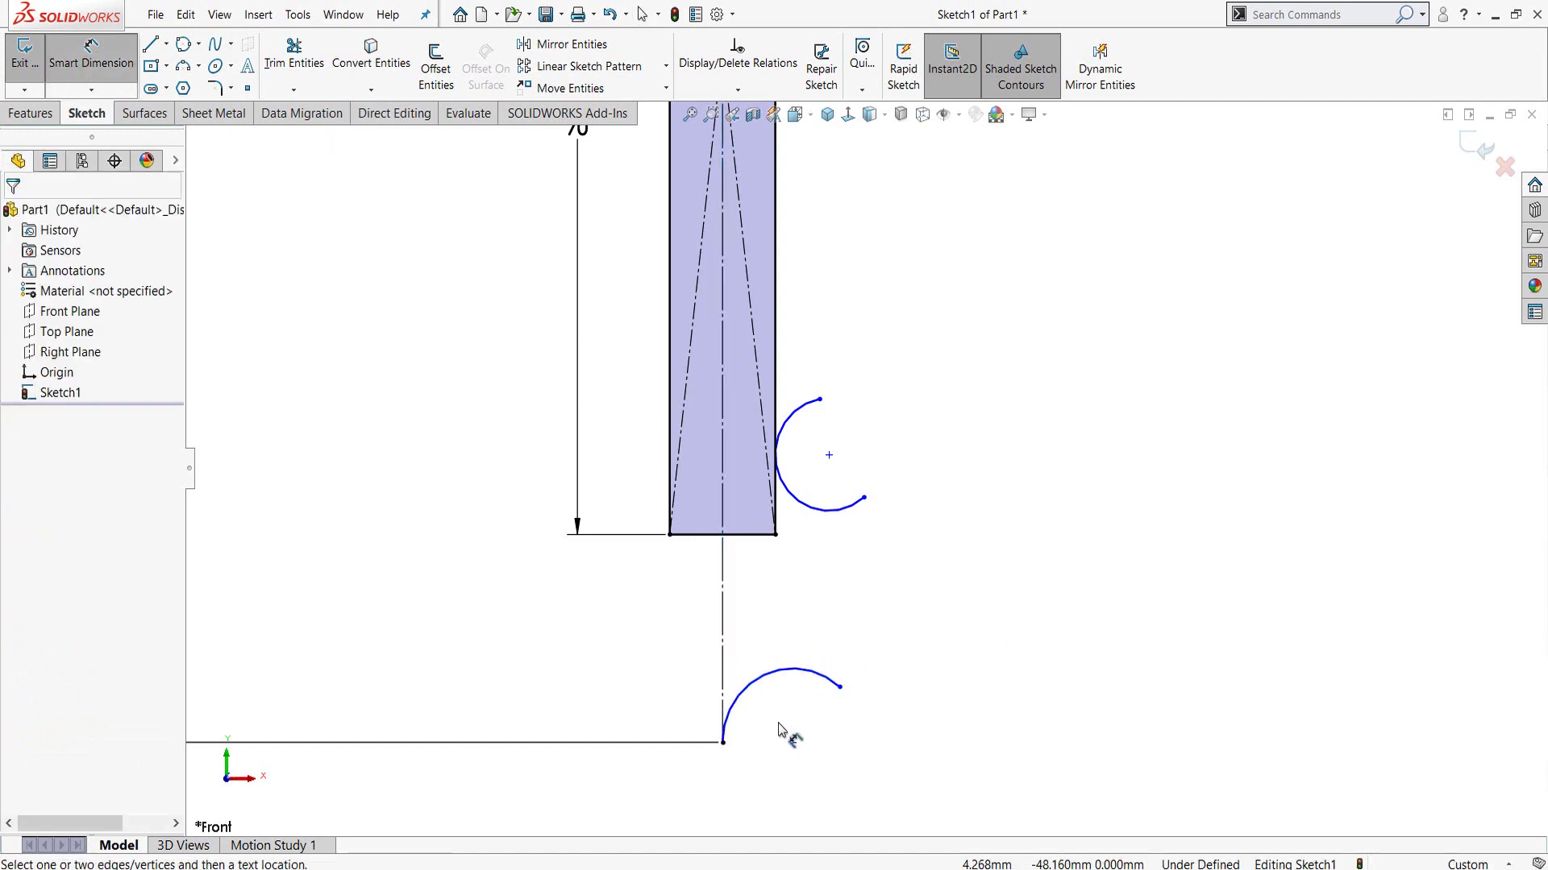
- Dimension the lower arc's endpoints 9.5 mm horizontally and 9 mm vertically
{"action": "left_click", "coordinate": [723, 744]}
{"action": "left_click", "coordinate": [840, 687]}
{"action": "scroll", "coordinate": [816, 753], "scroll_direction": "up", "scroll_amount": 2}
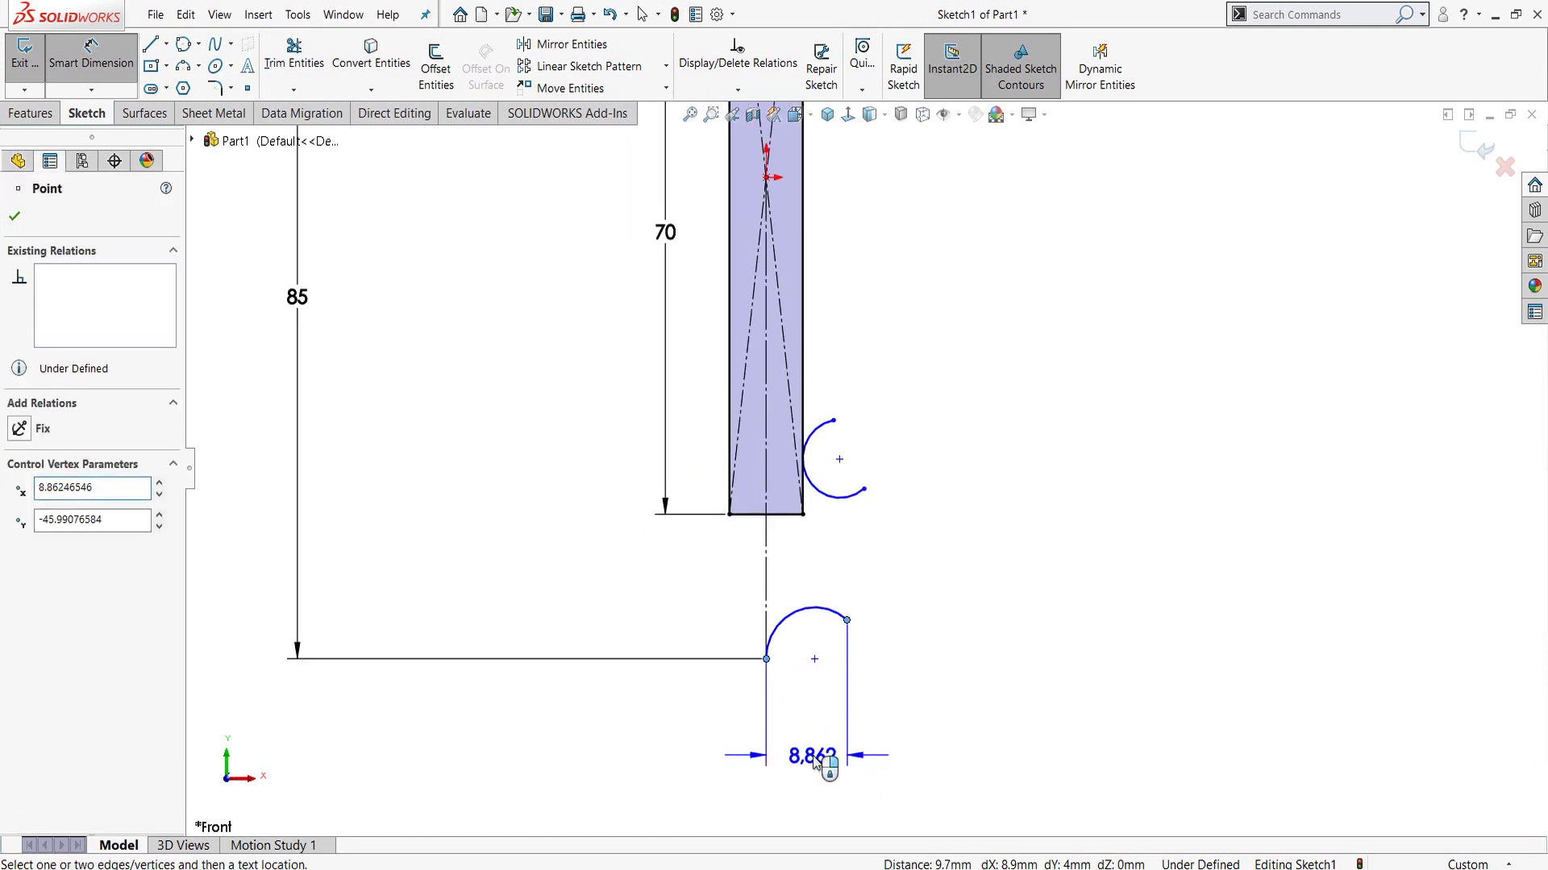
{"action": "left_click", "coordinate": [815, 761]}
{"action": "type", "text": "9.500"}
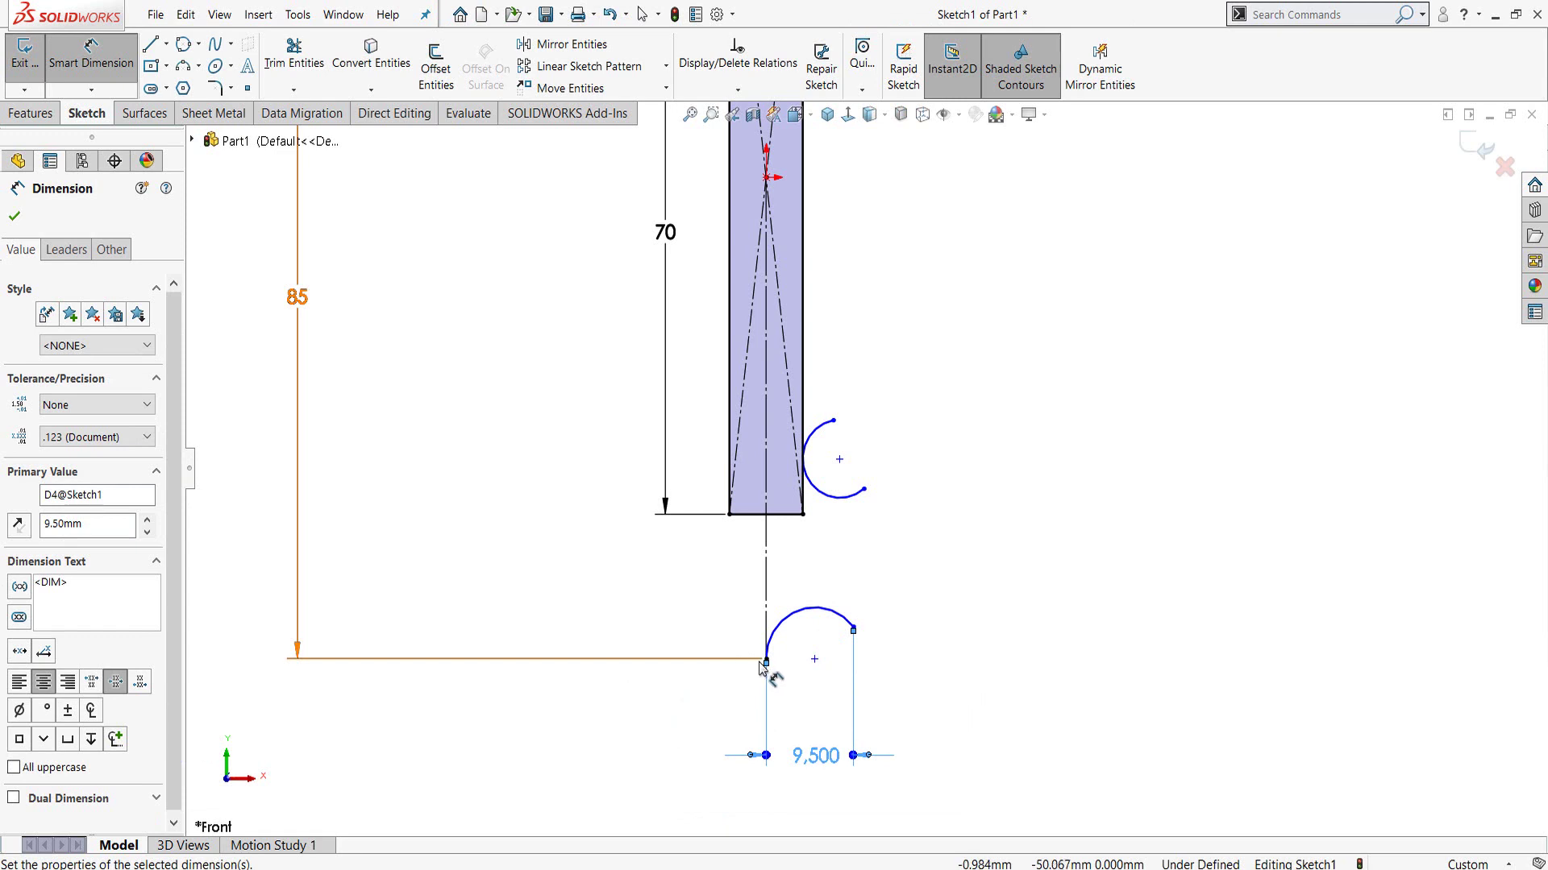
{"action": "left_click", "coordinate": [887, 661]}
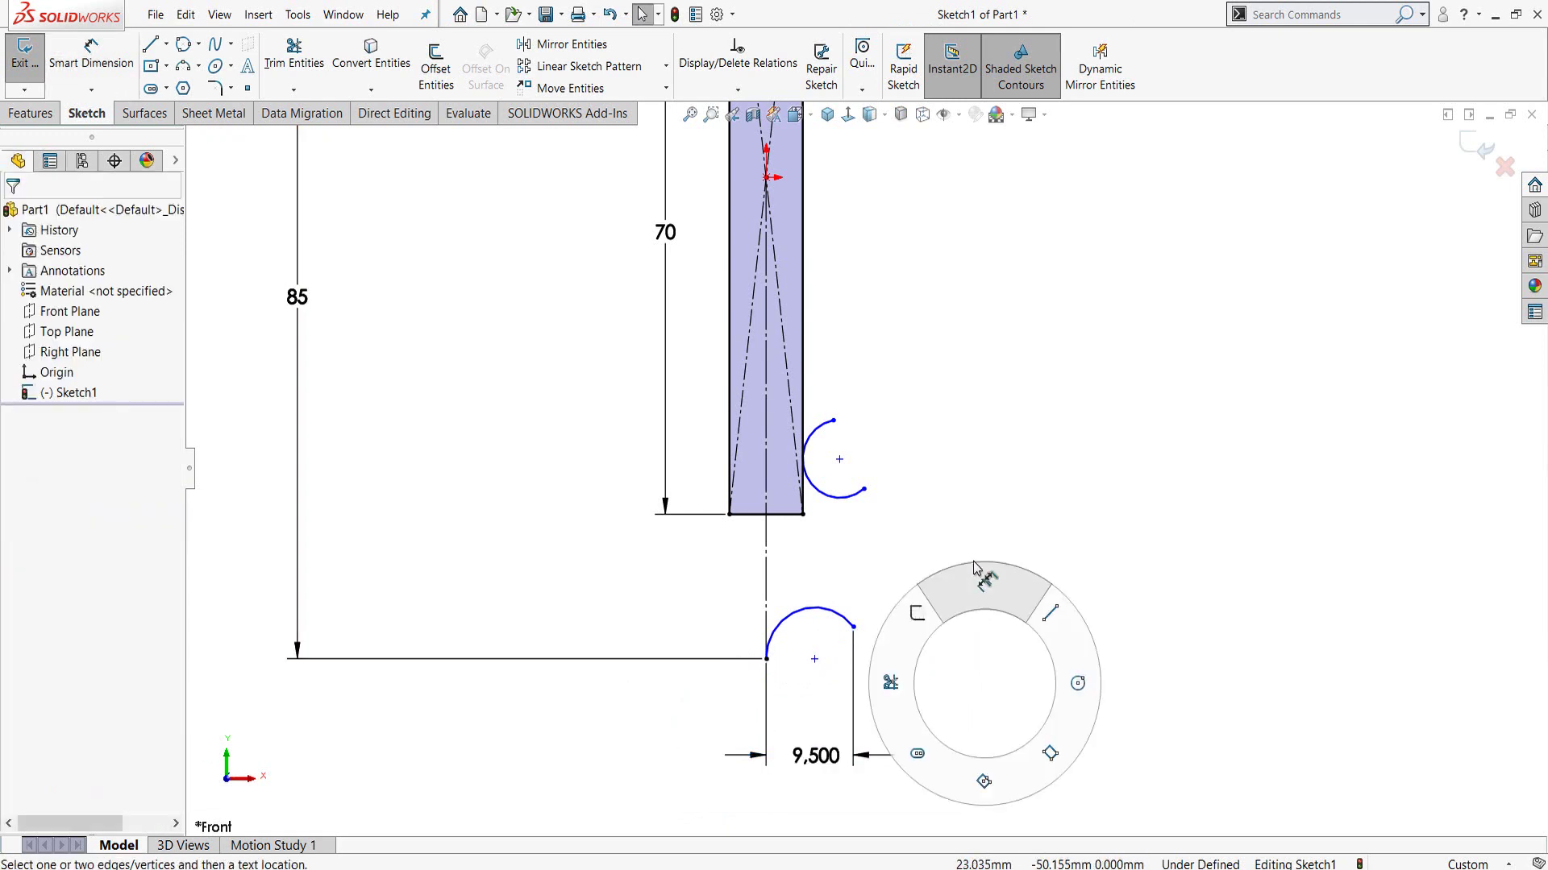
{"action": "right_click_drag", "start_coordinate": [999, 676], "coordinate": [852, 648]}
{"action": "left_click", "coordinate": [854, 628]}
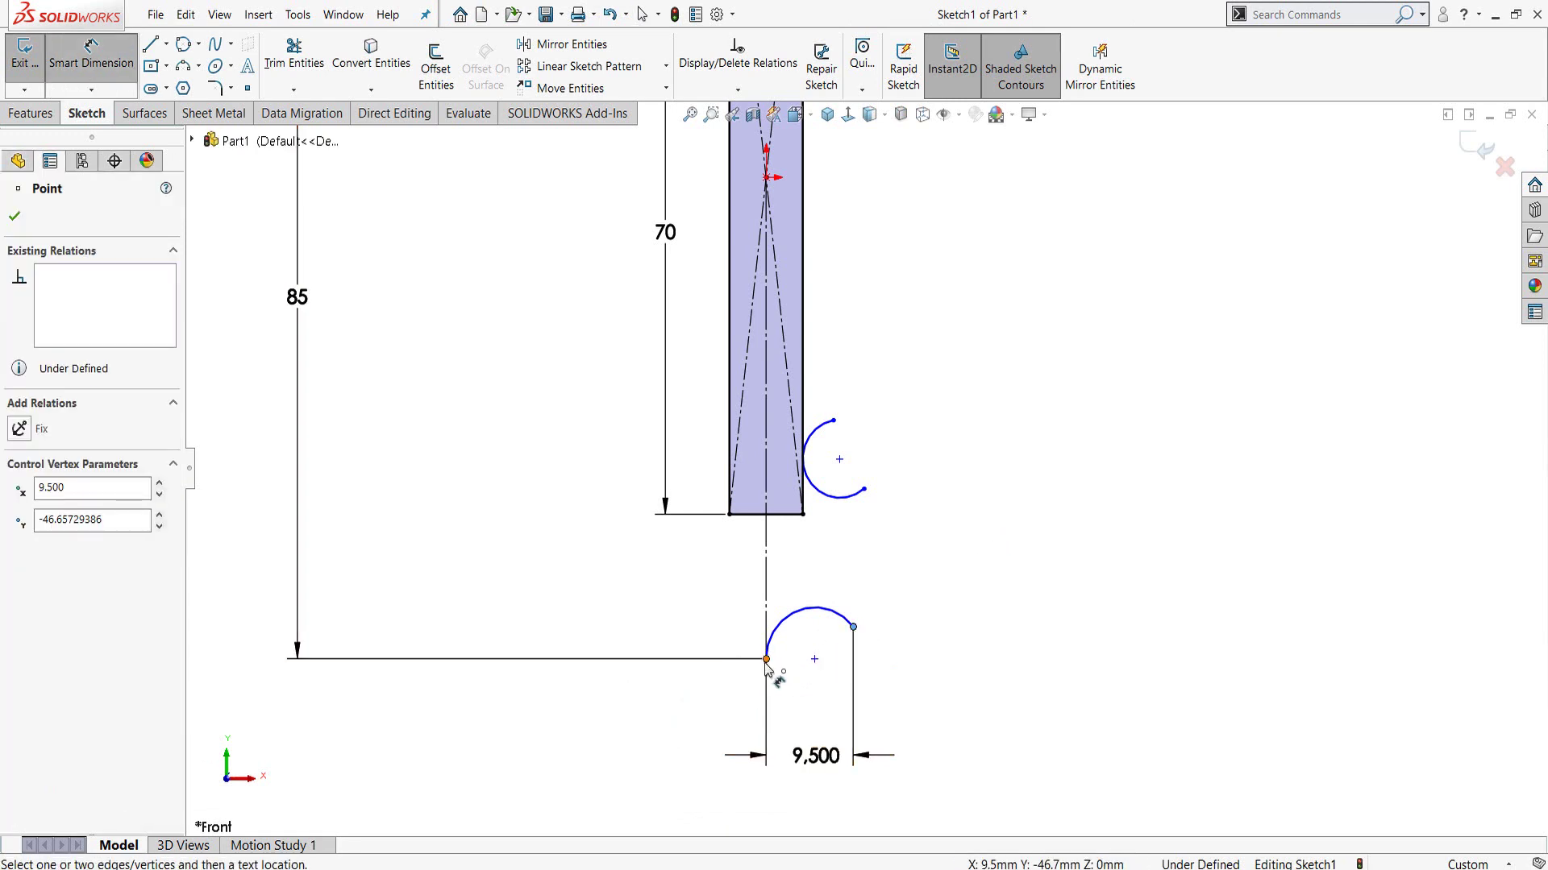
{"action": "left_click", "coordinate": [766, 659]}
{"action": "left_click", "coordinate": [941, 646]}
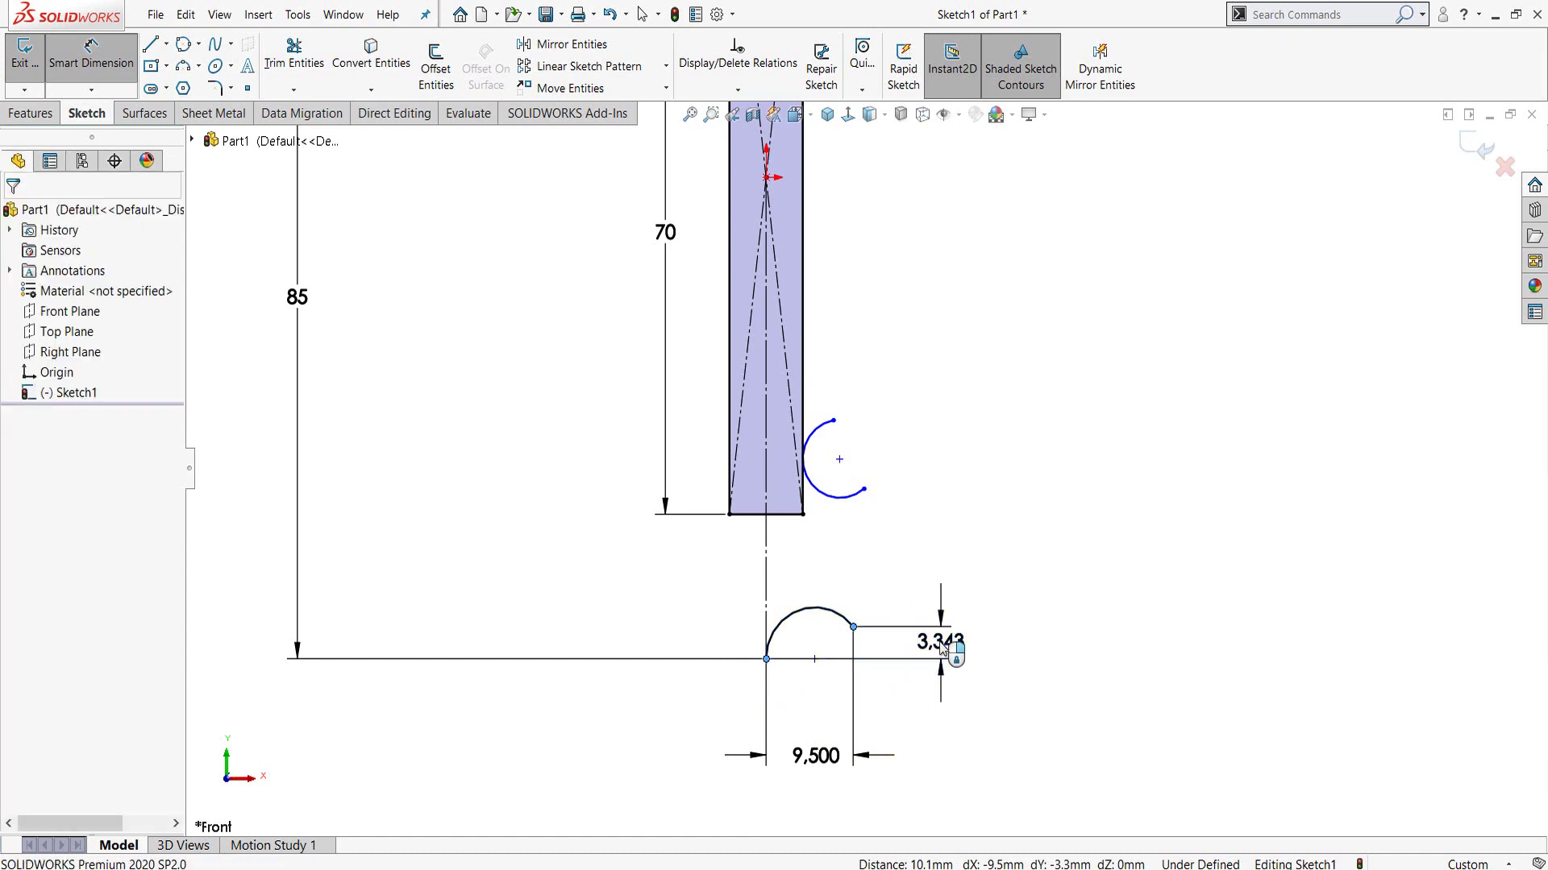
{"action": "type", "text": "9"}
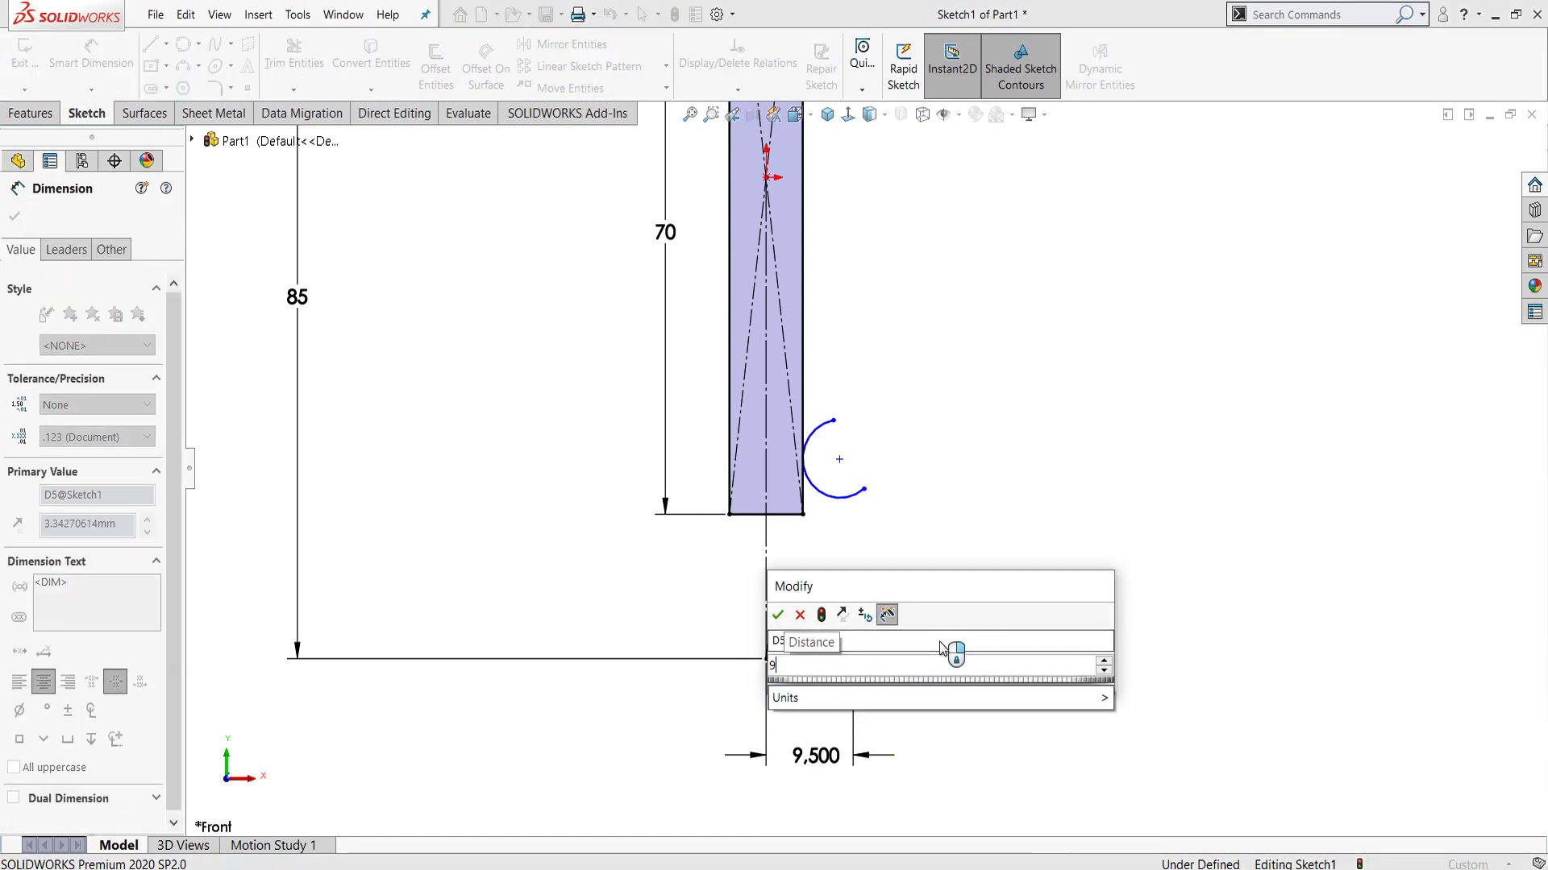
{"action": "key", "text": "Return"}
{"action": "key", "text": "Escape"}
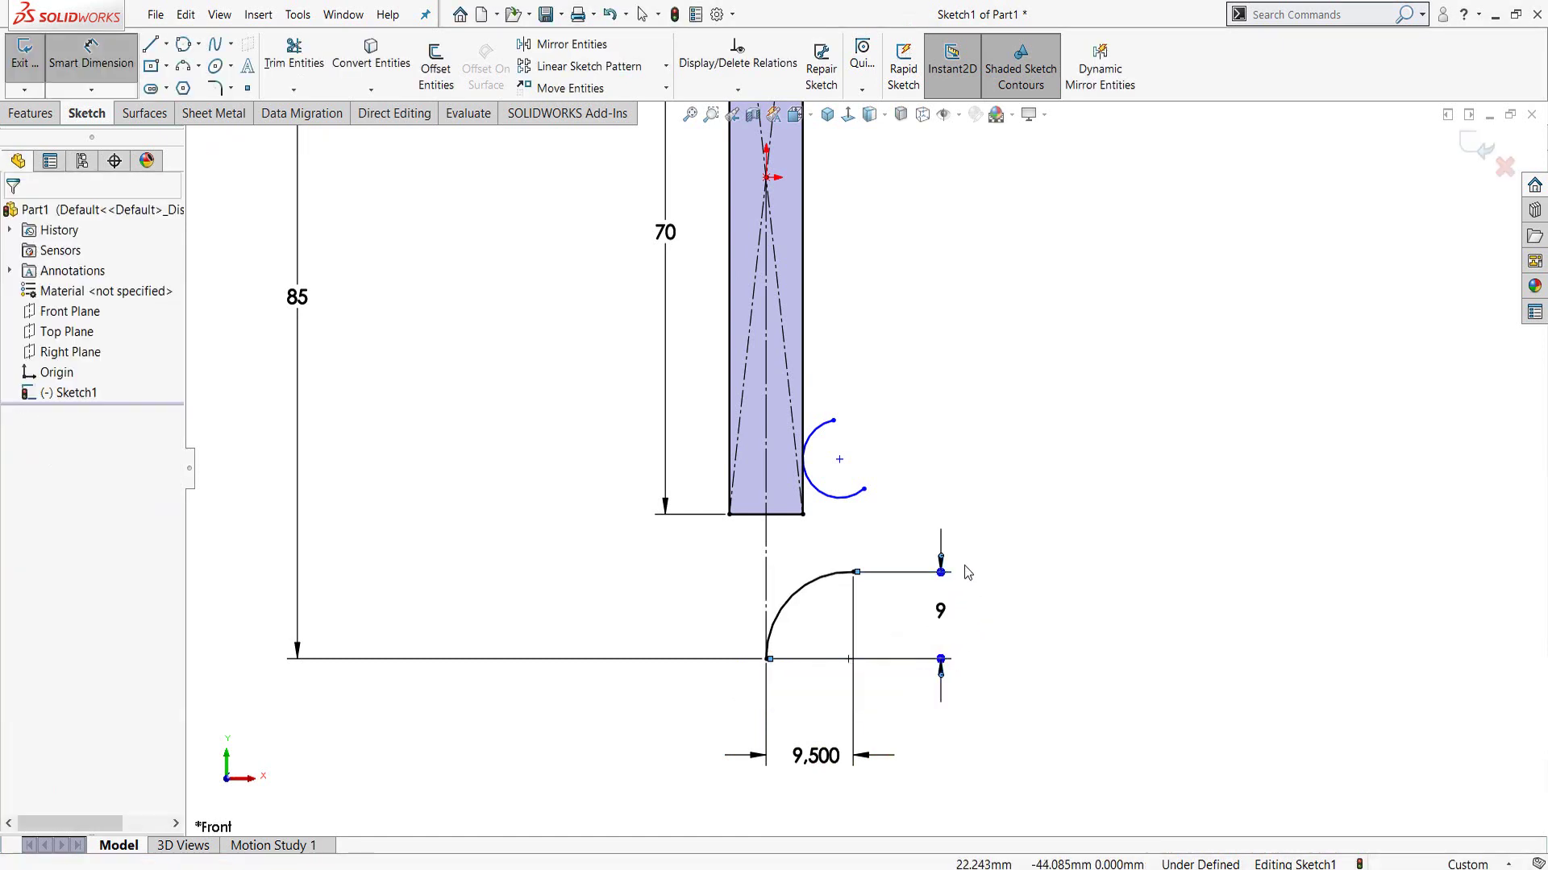
- Reshape the upper arc beside the shank and give it a 7.5 mm radius
{"action": "scroll", "coordinate": [952, 459], "scroll_direction": "up", "scroll_amount": 1}
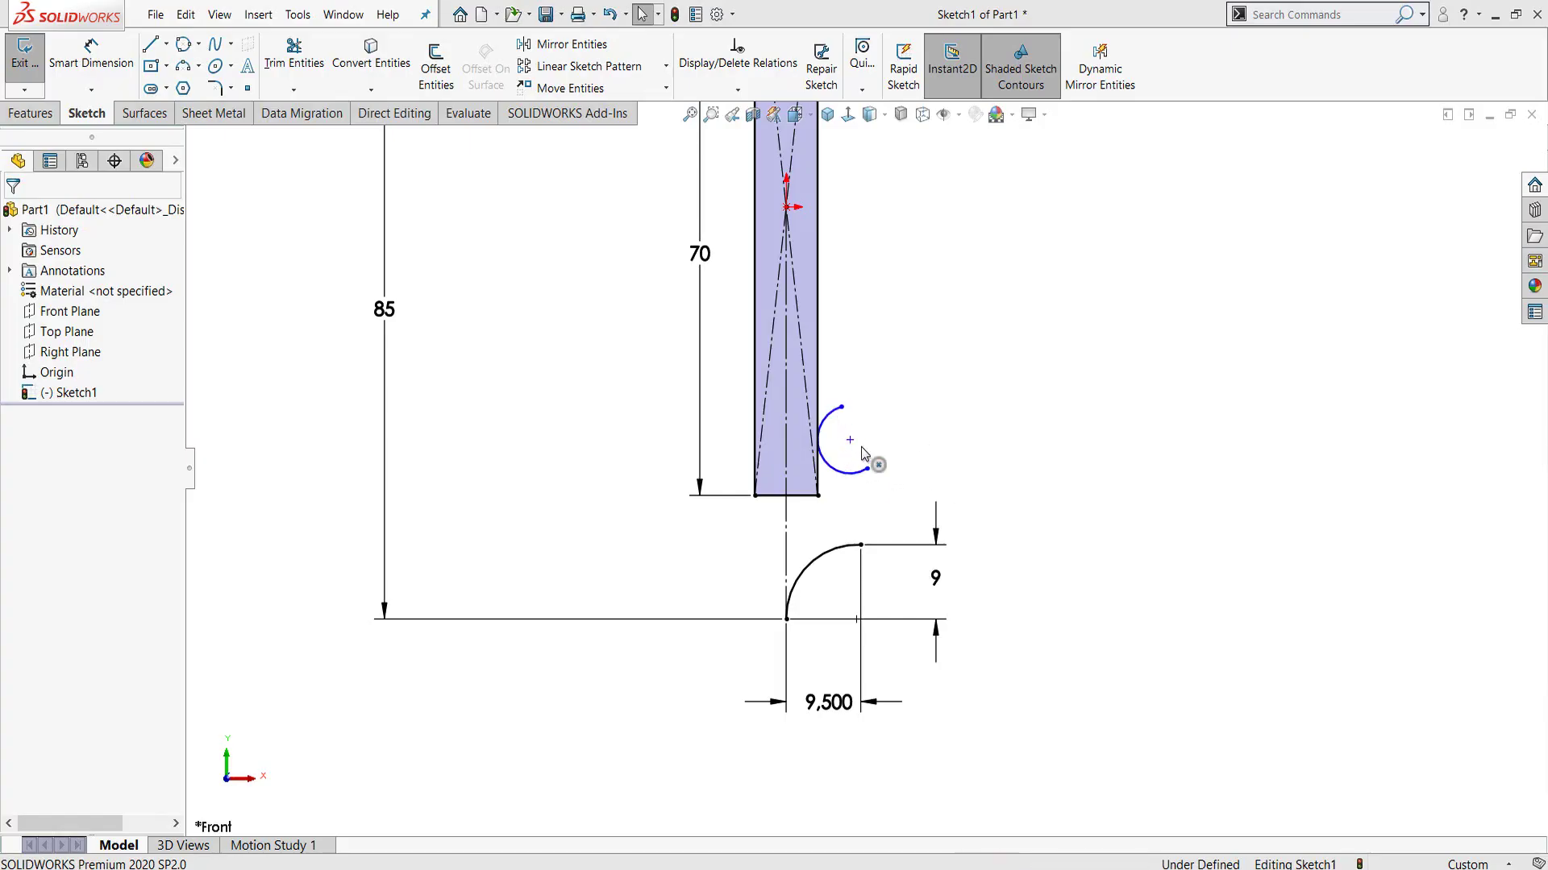
{"action": "scroll", "coordinate": [846, 429], "scroll_direction": "down", "scroll_amount": 1}
{"action": "left_click", "coordinate": [835, 416]}
{"action": "mouse_move", "coordinate": [842, 436]}
{"action": "left_mouse_down"}
{"action": "mouse_move", "coordinate": [855, 446]}
{"action": "mouse_move", "coordinate": [847, 432]}
{"action": "left_mouse_up"}
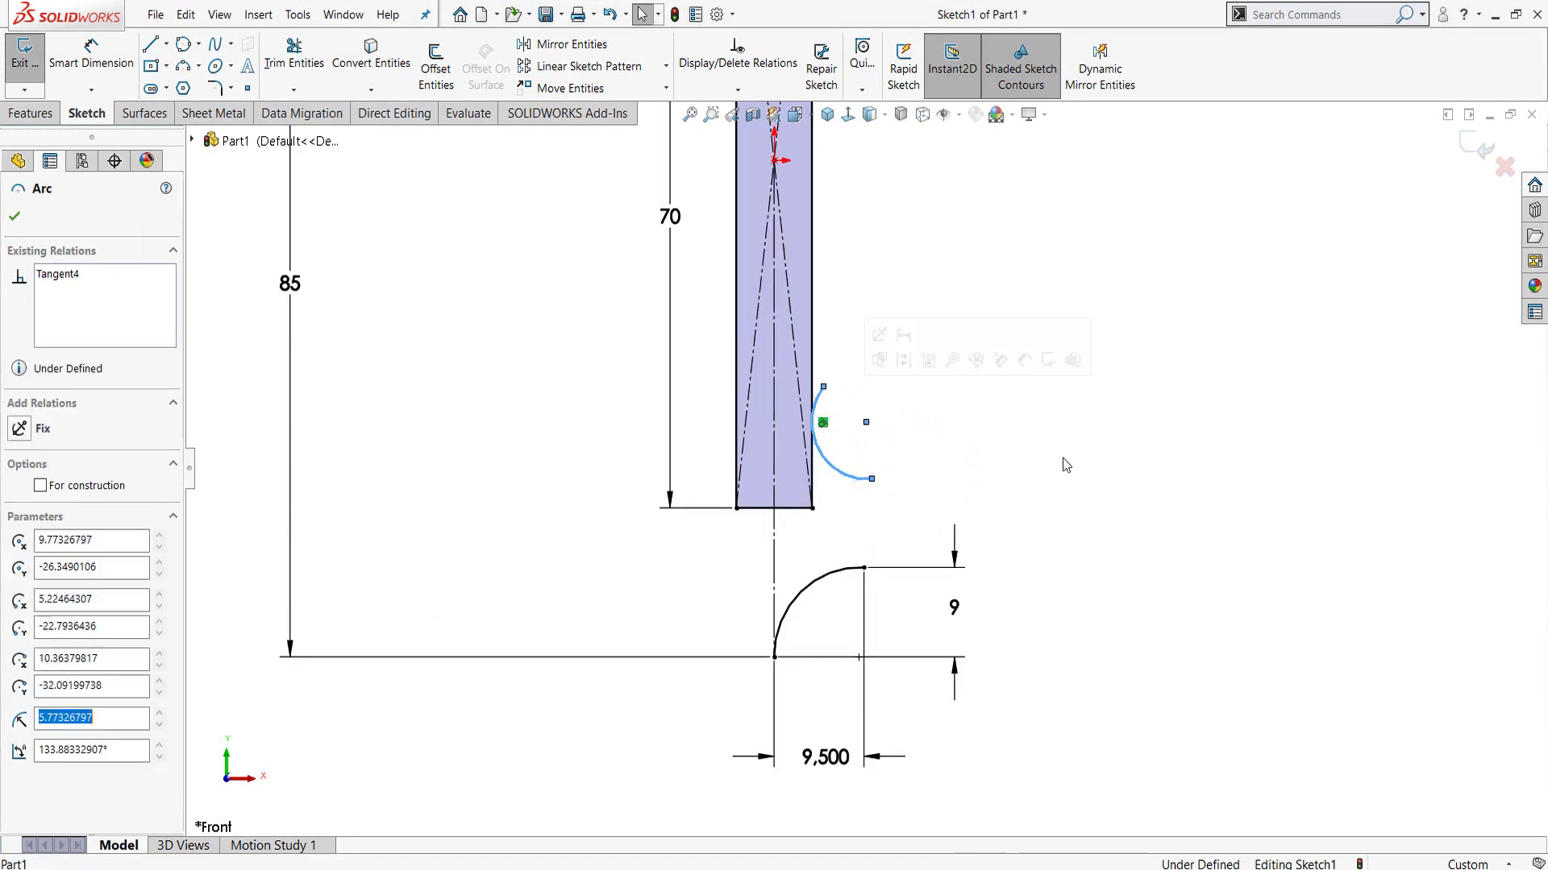
{"action": "left_click", "coordinate": [1061, 459]}
{"action": "key", "text": "d"}
{"action": "left_click", "coordinate": [833, 470]}
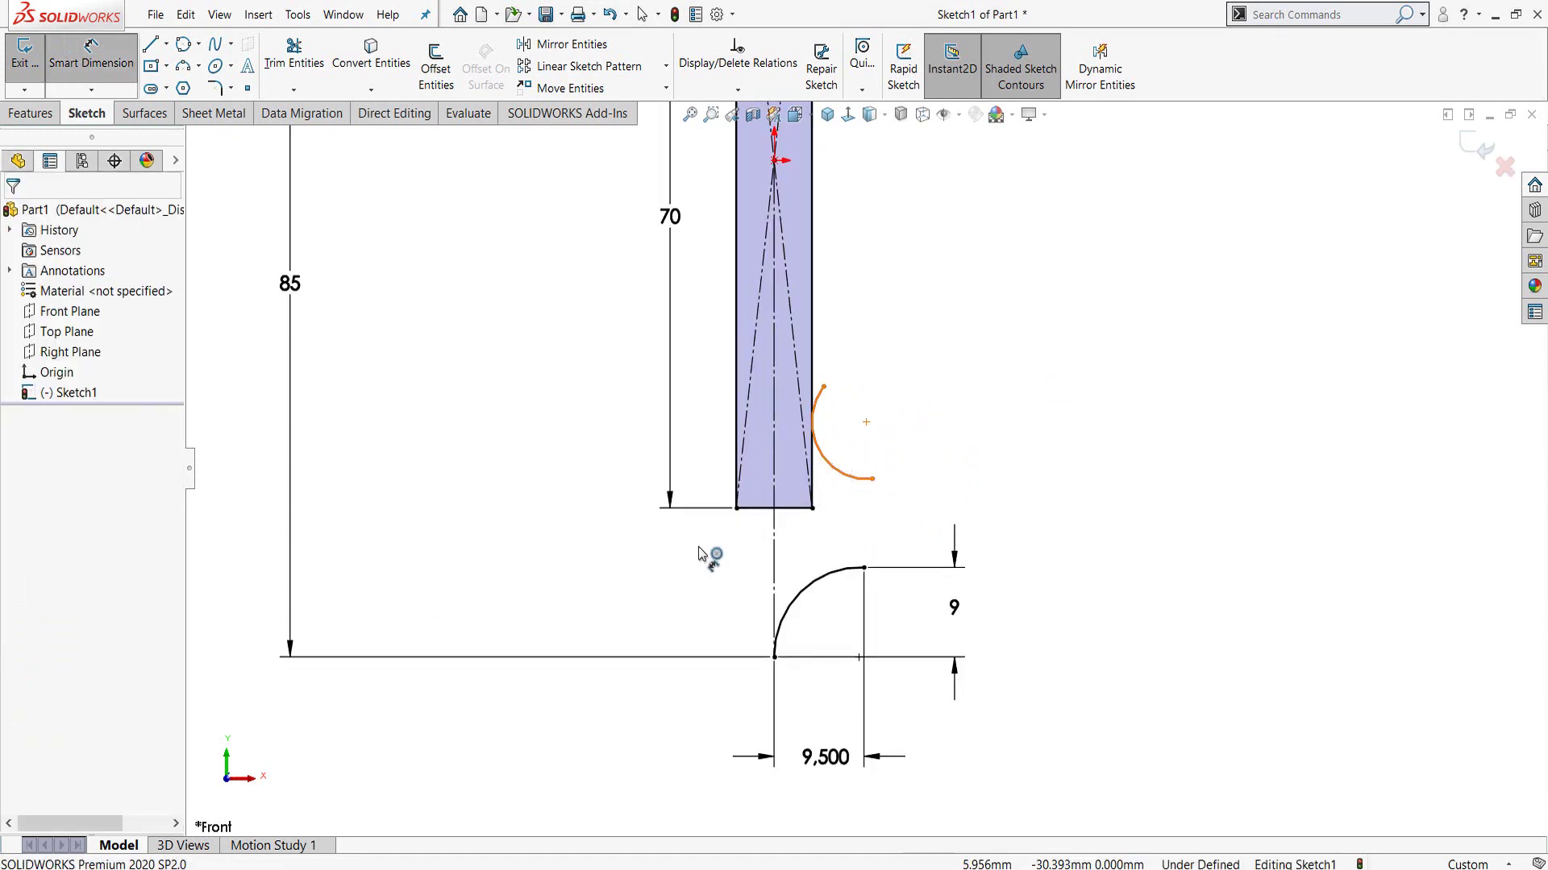
{"action": "left_click", "coordinate": [698, 552]}
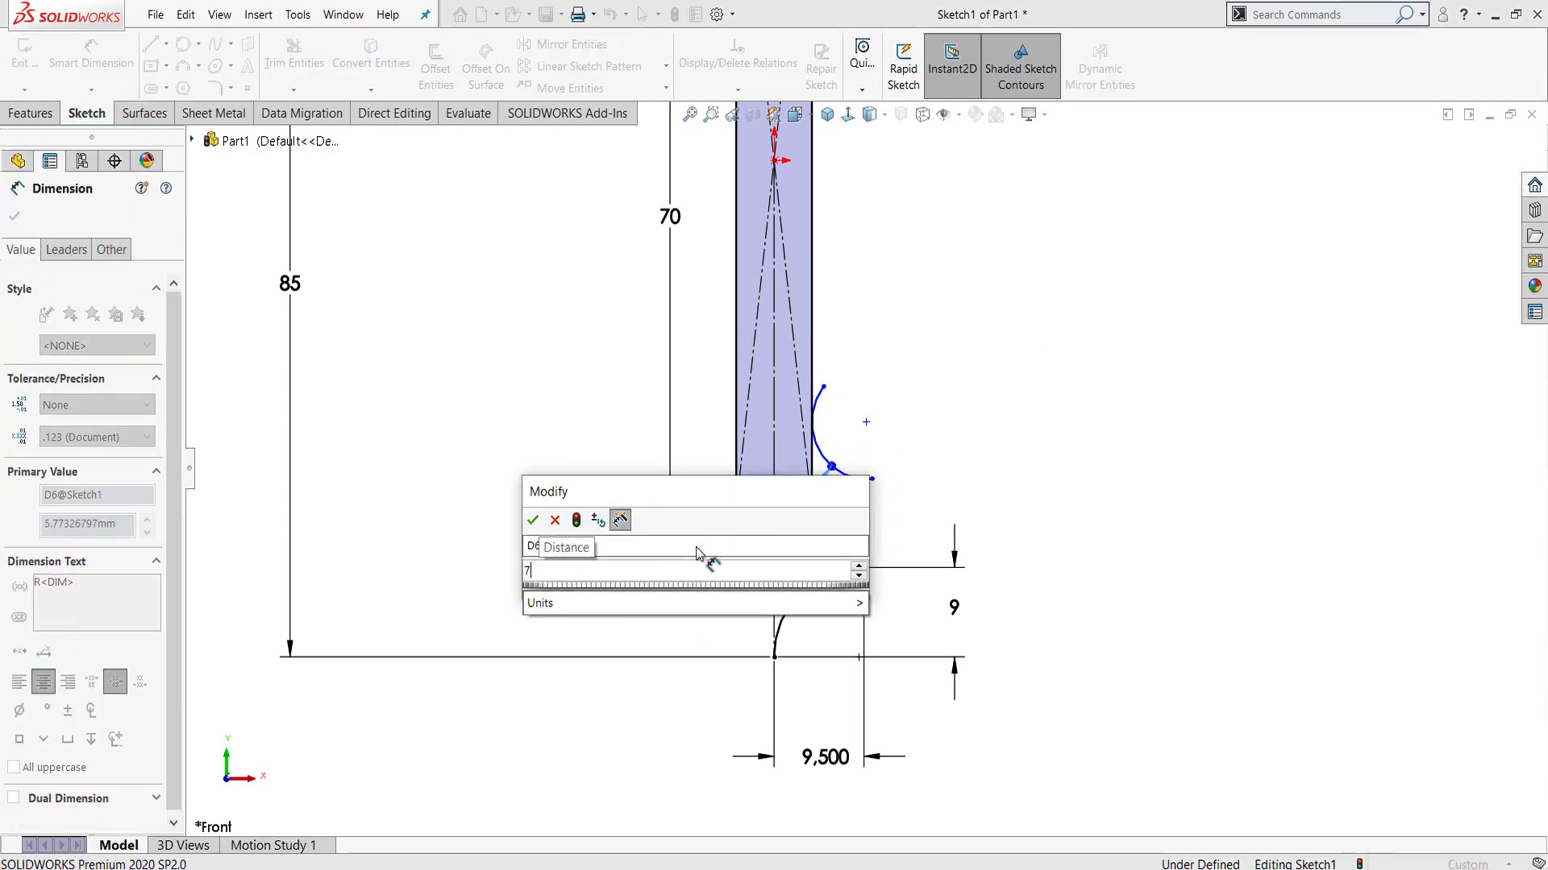
{"action": "key", "text": "Escape"}
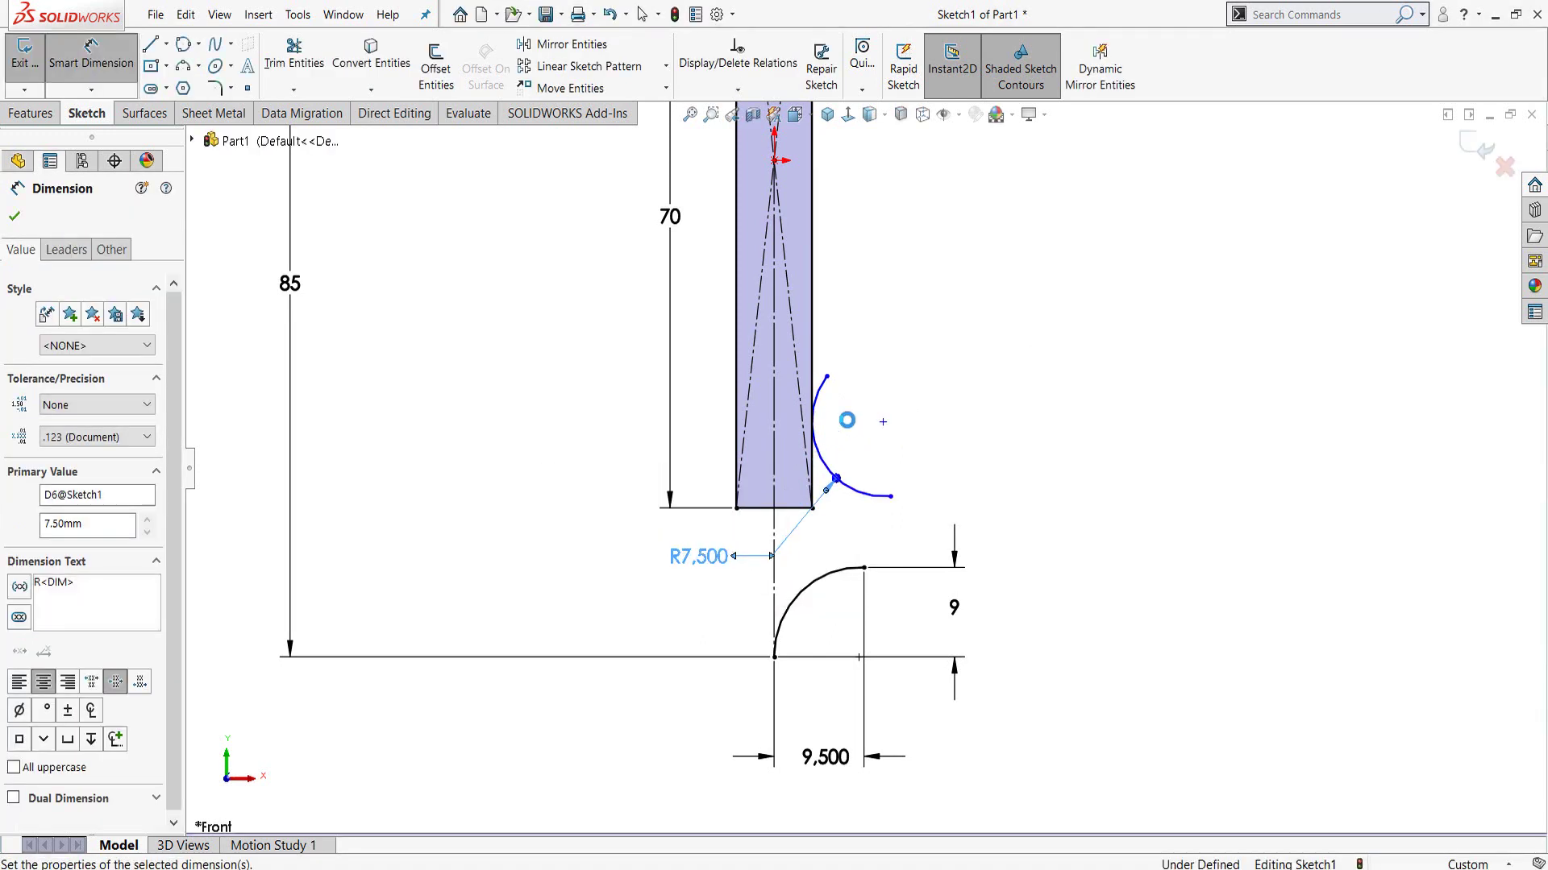
{"action": "key", "text": "Escape"}
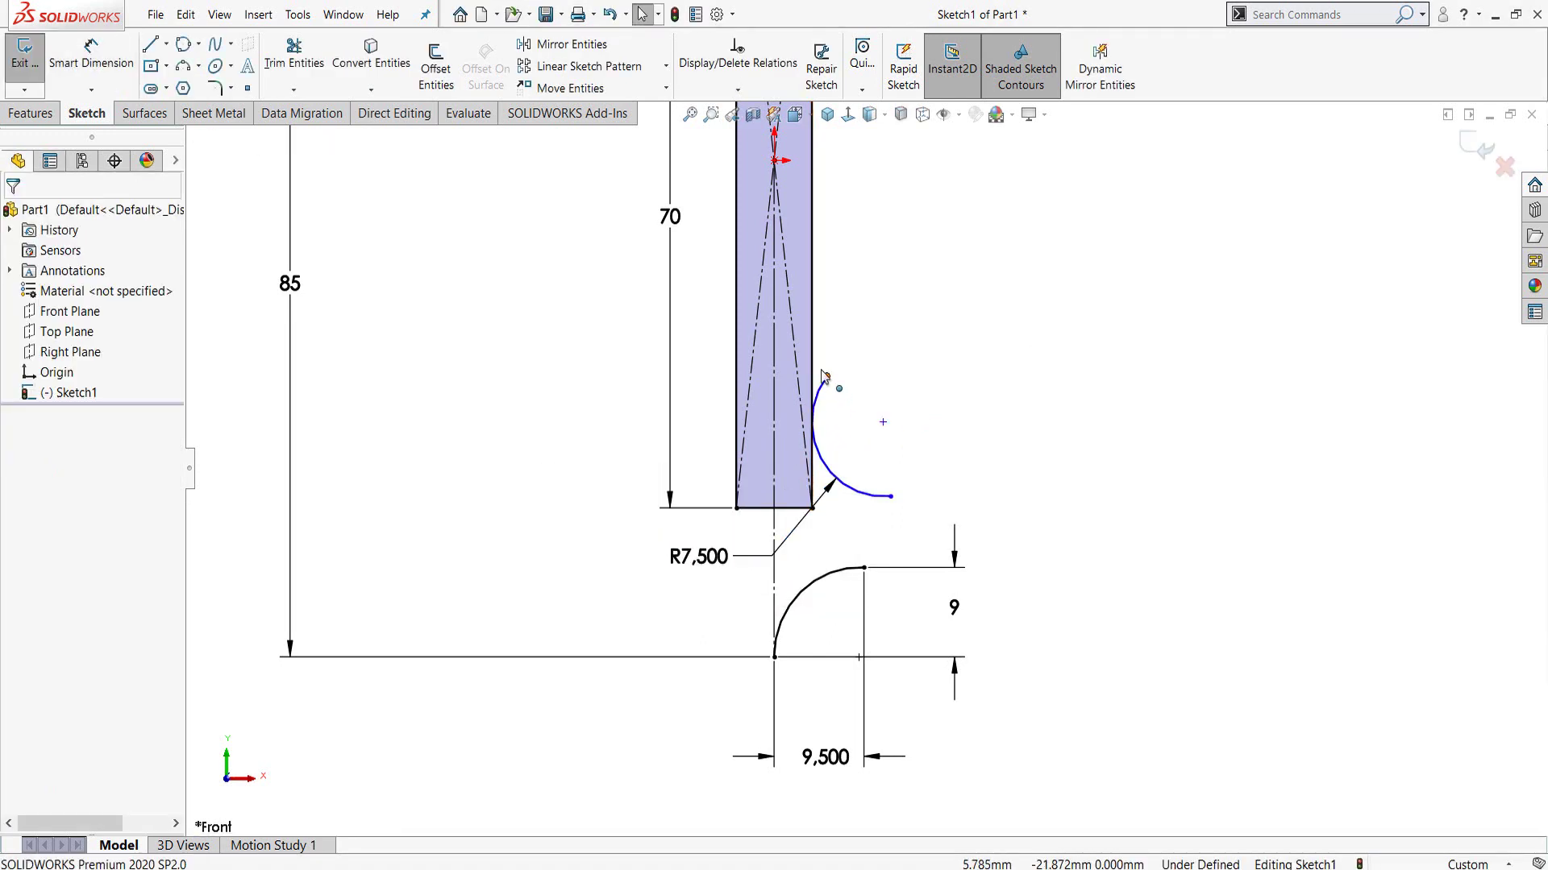
- Make the upper arc's top endpoint coincident with the shank's right edge
{"action": "left_click", "coordinate": [827, 377]}
{"action": "left_click", "coordinate": [812, 366], "text": "ctrl"}
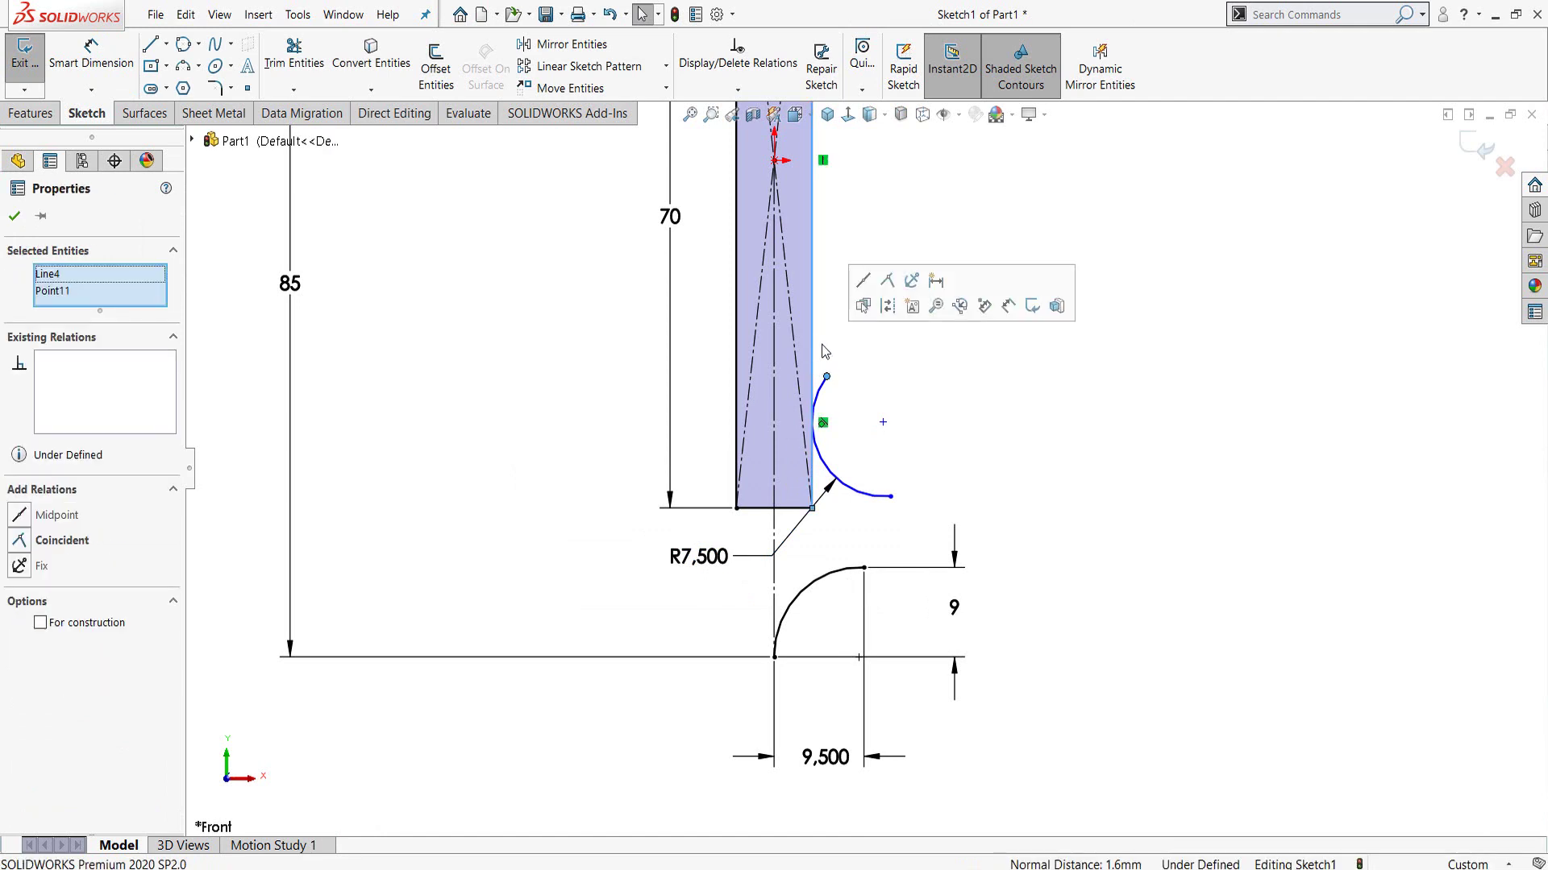
{"action": "left_click", "coordinate": [887, 281]}
{"action": "key", "text": "Escape"}
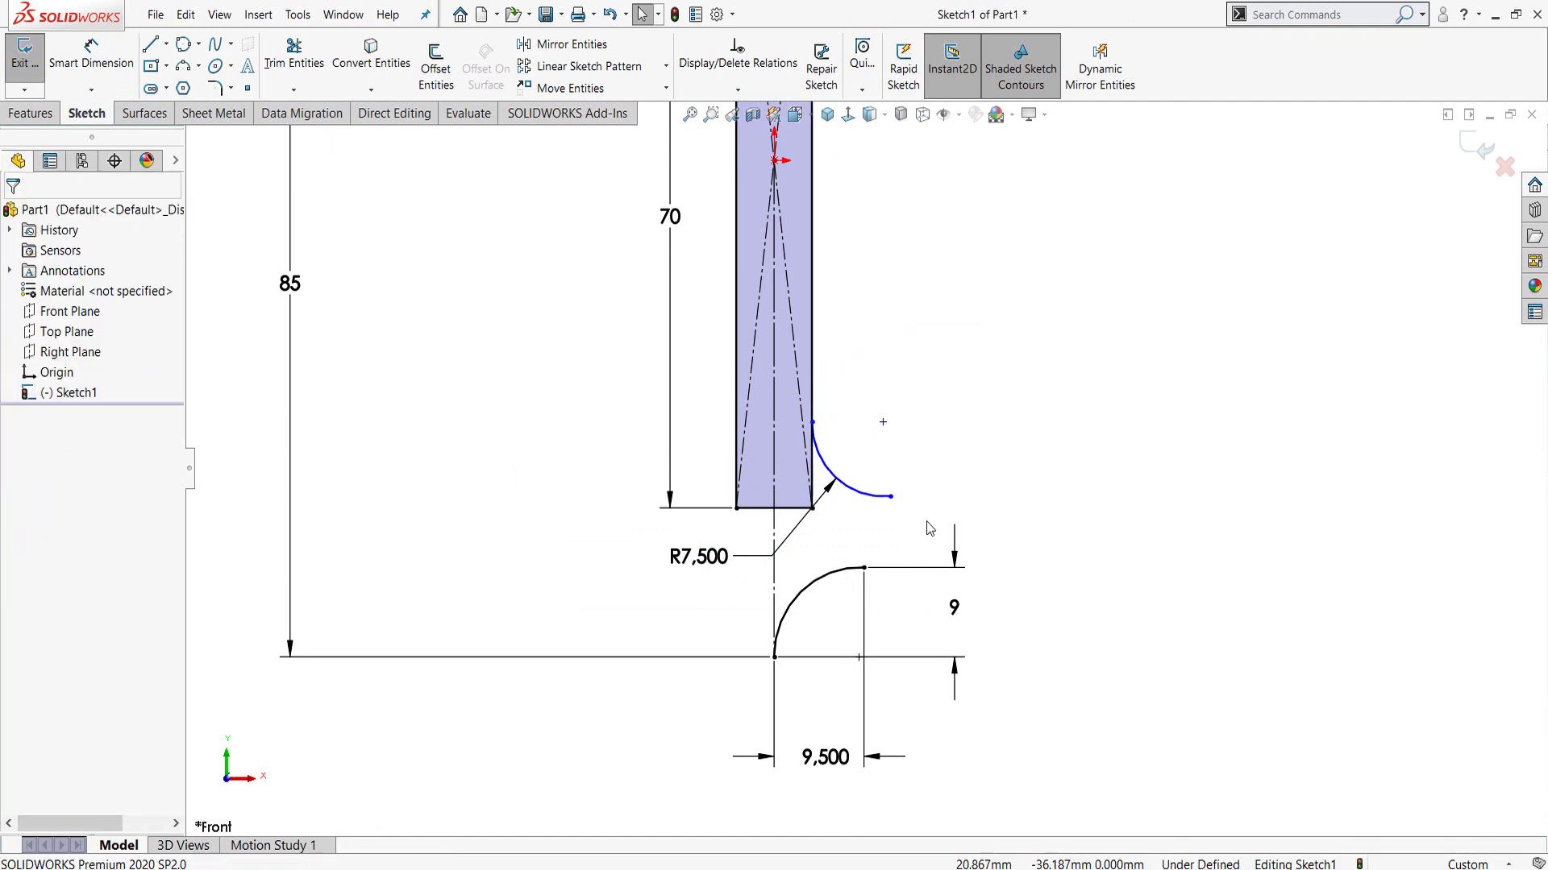
{"action": "scroll", "coordinate": [904, 494], "scroll_direction": "down", "scroll_amount": 3}
- Dimension the upper arc's outer endpoint 10 mm from the shank's right edge
{"action": "right_click_drag", "start_coordinate": [945, 391], "coordinate": [955, 314]}
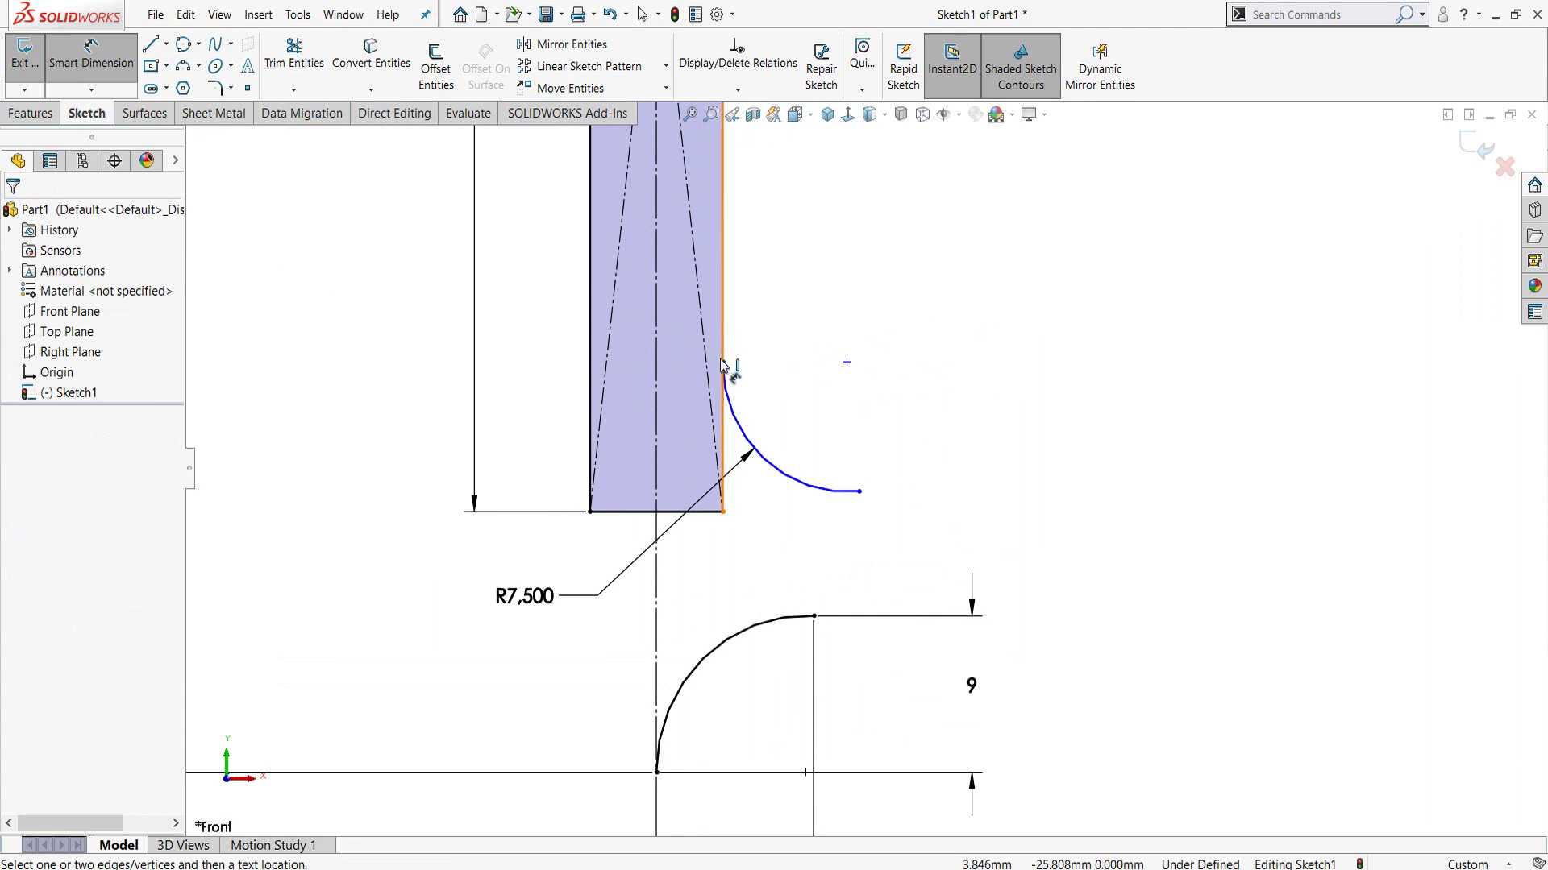
{"action": "left_click", "coordinate": [860, 492]}
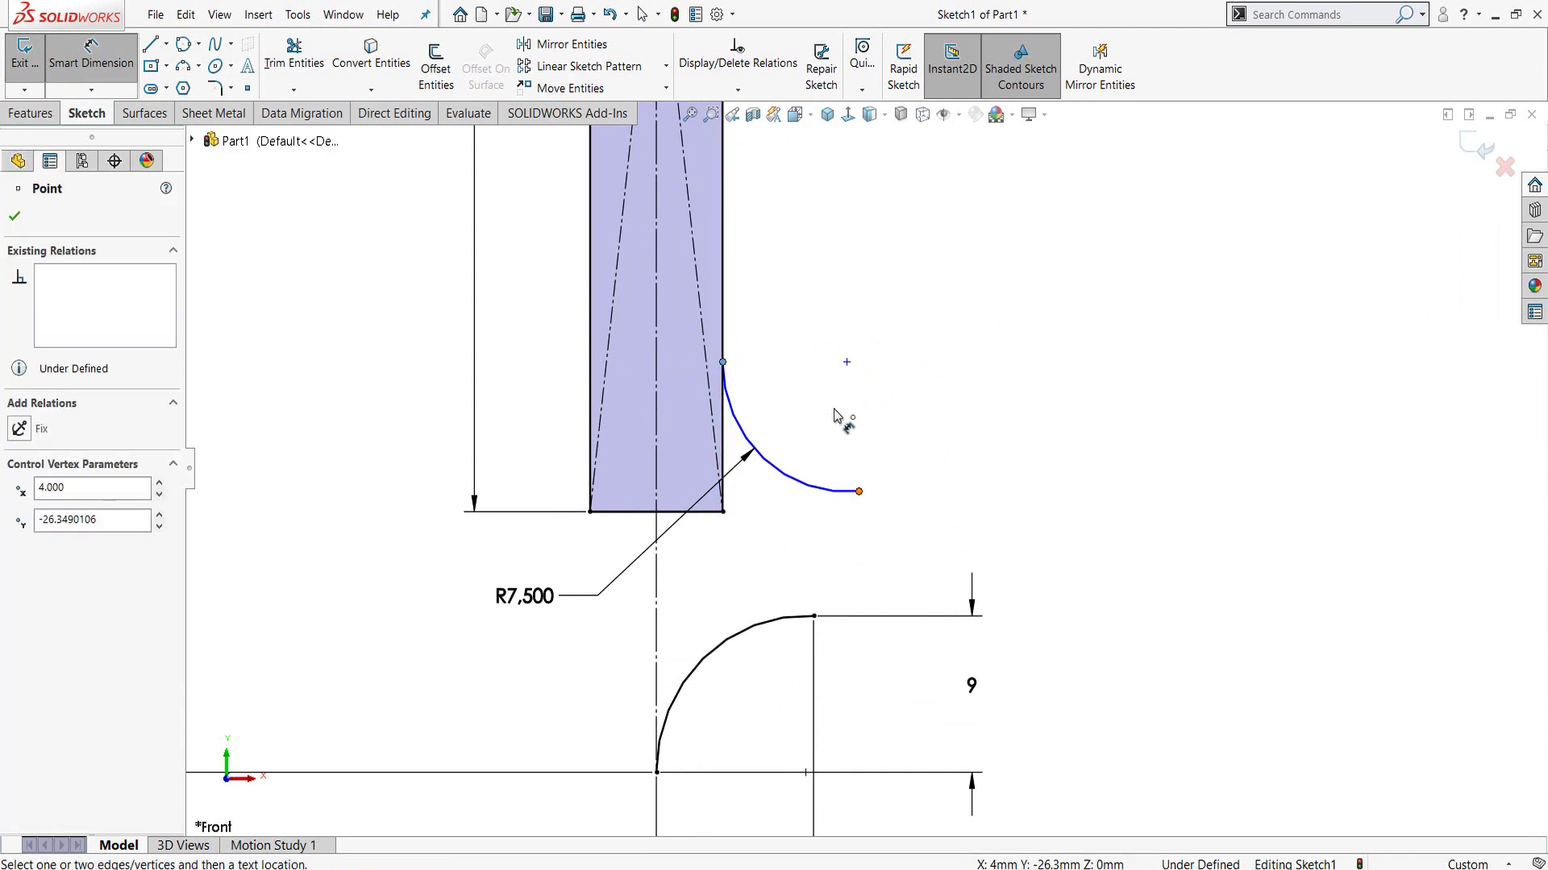
{"action": "left_click", "coordinate": [847, 362]}
{"action": "left_click", "coordinate": [802, 310]}
{"action": "type", "text": "10"}
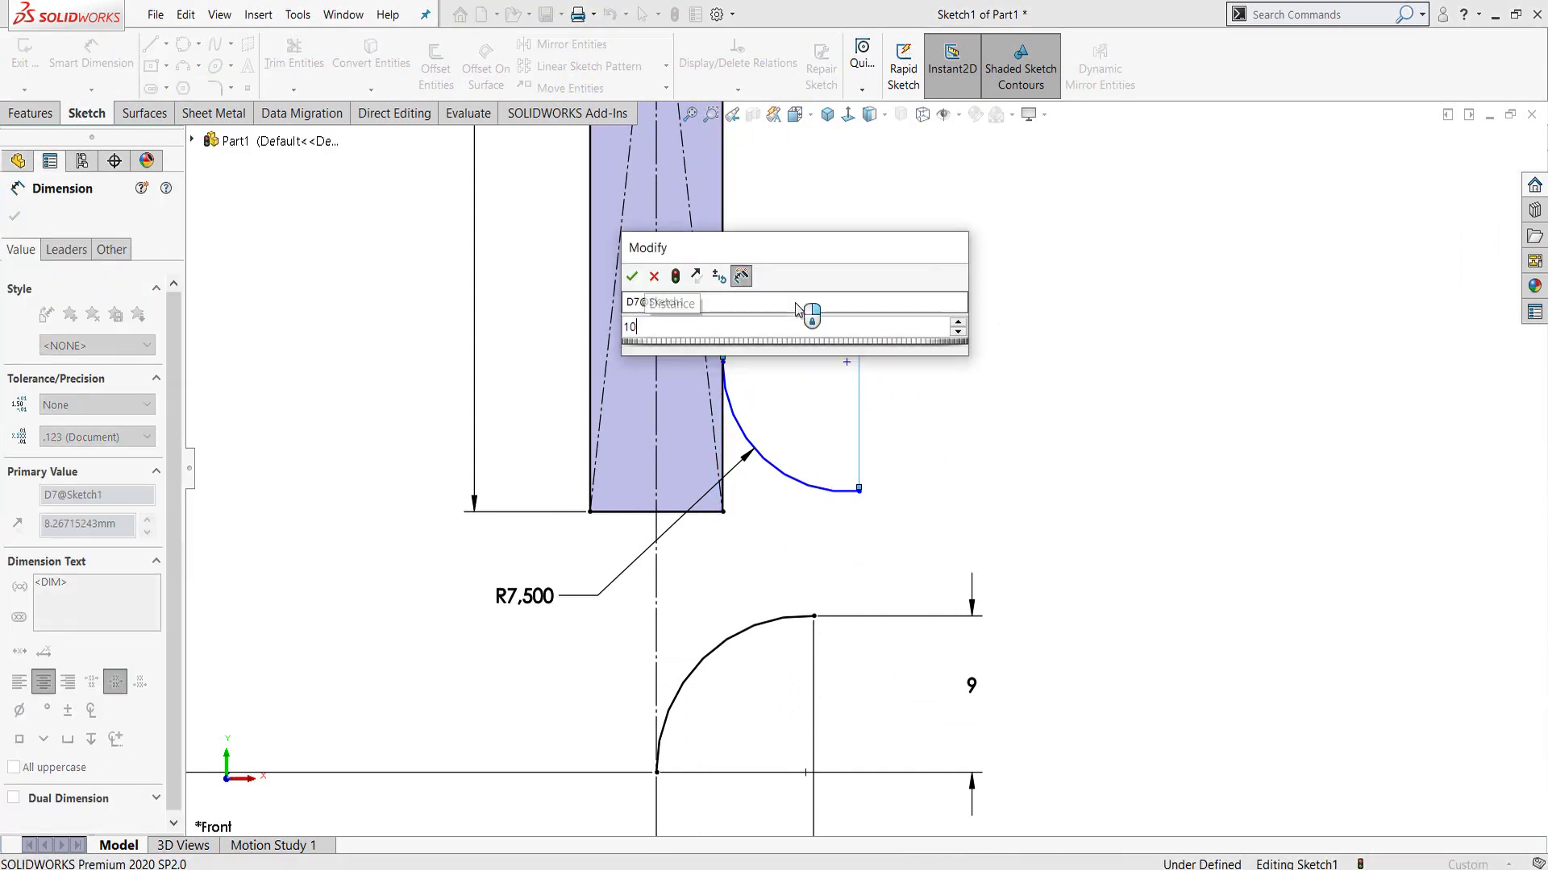
{"action": "key", "text": "Return"}
{"action": "key", "text": "Escape"}
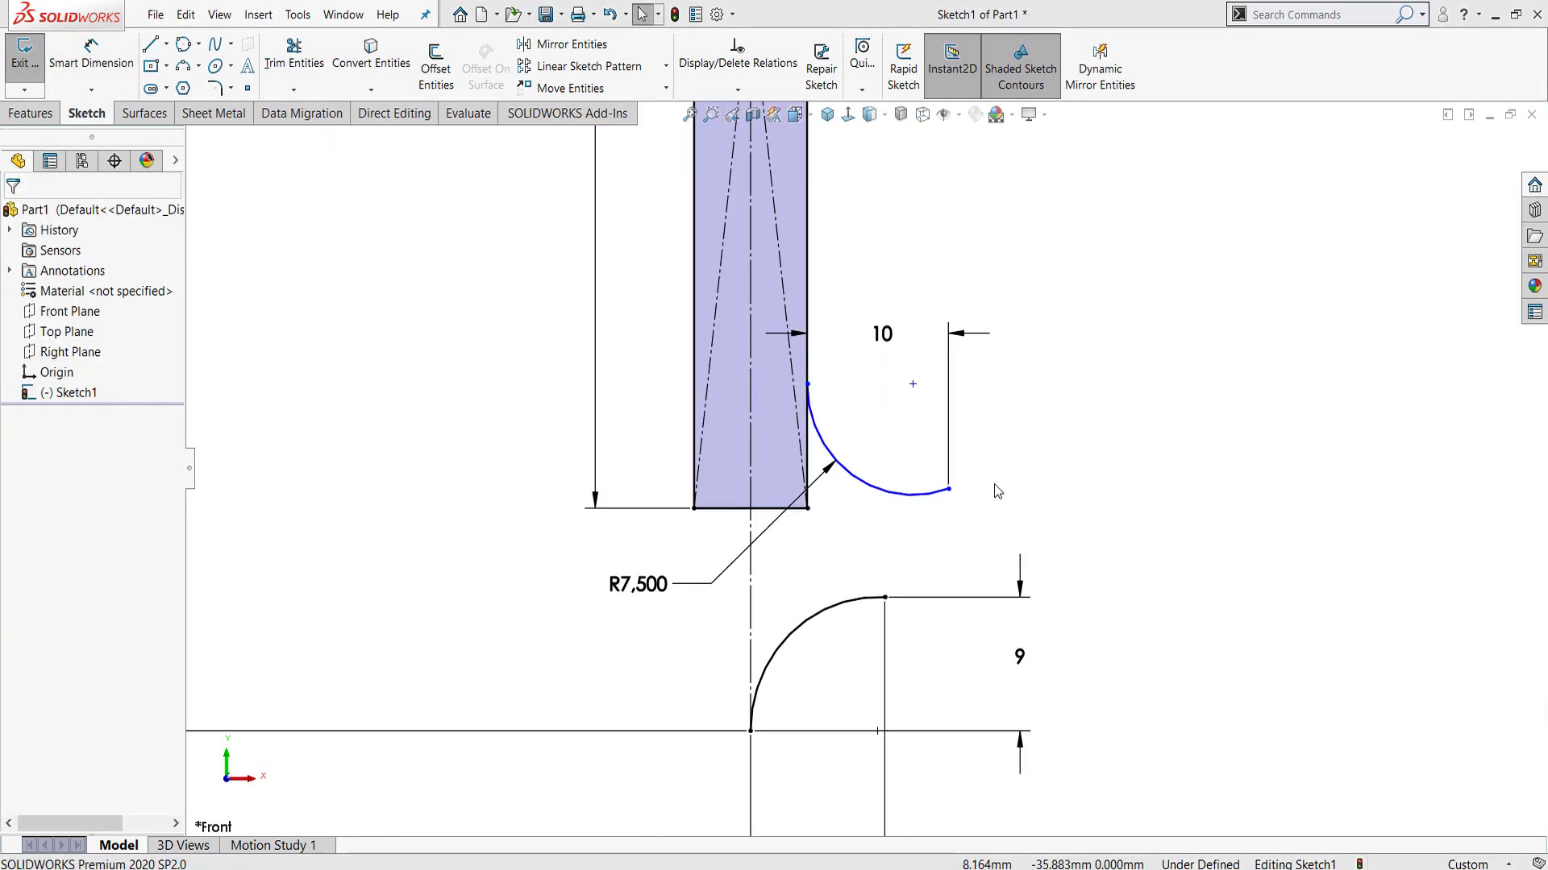
{"action": "scroll", "coordinate": [975, 511], "scroll_direction": "down", "scroll_amount": 2}
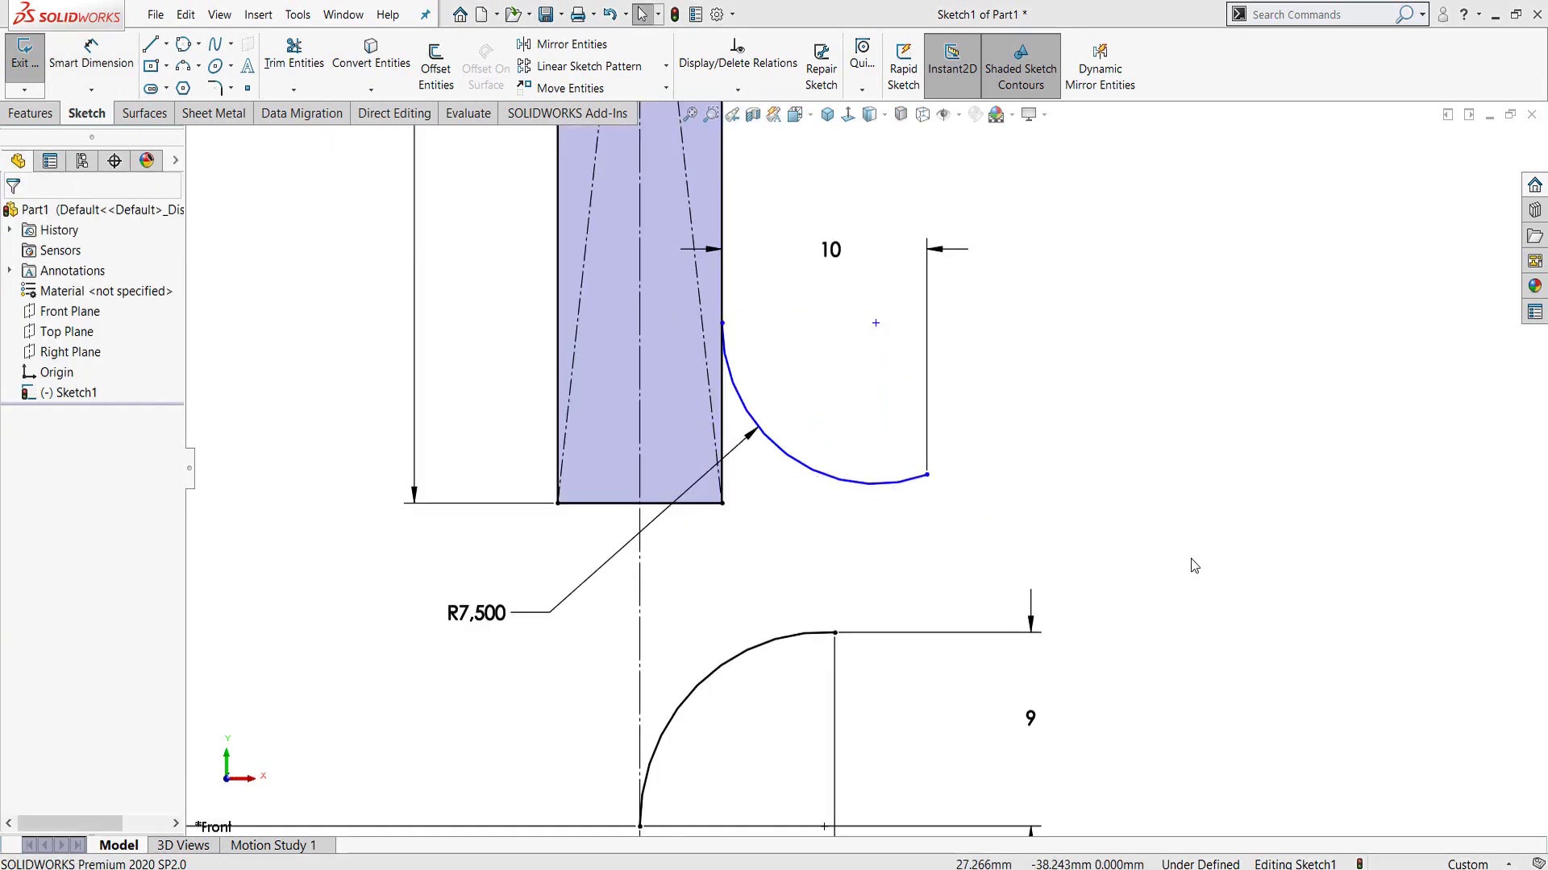
- Dimension the upper arc's centre 9.5 mm above the shank's bottom edge
{"action": "right_click_drag", "start_coordinate": [1194, 566], "coordinate": [1192, 345]}
{"action": "left_click", "coordinate": [876, 323]}
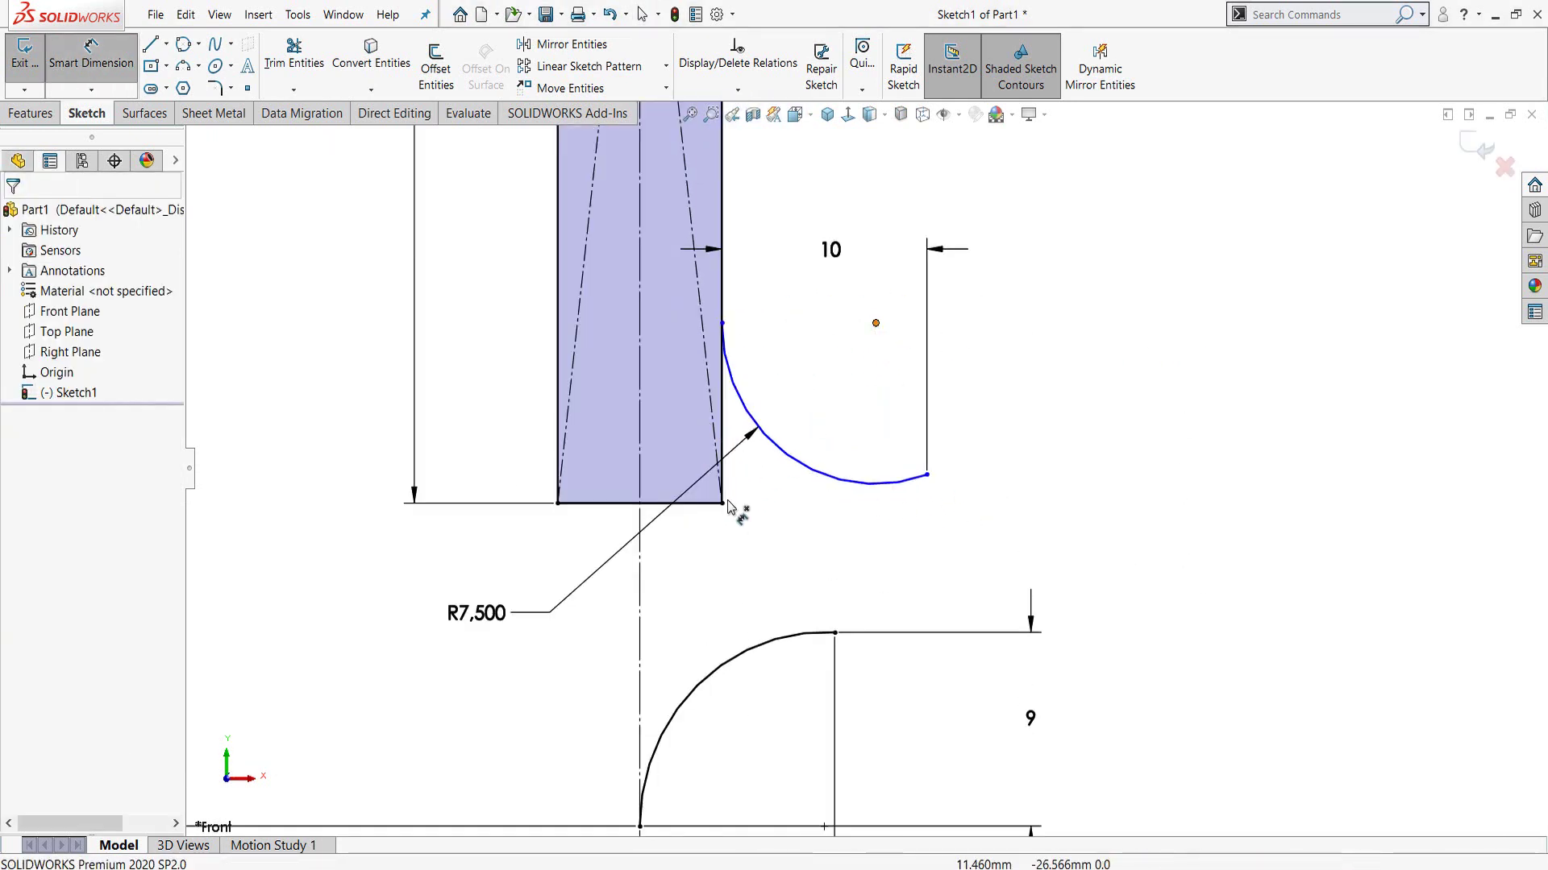
{"action": "left_click", "coordinate": [713, 505]}
{"action": "left_click", "coordinate": [1109, 462]}
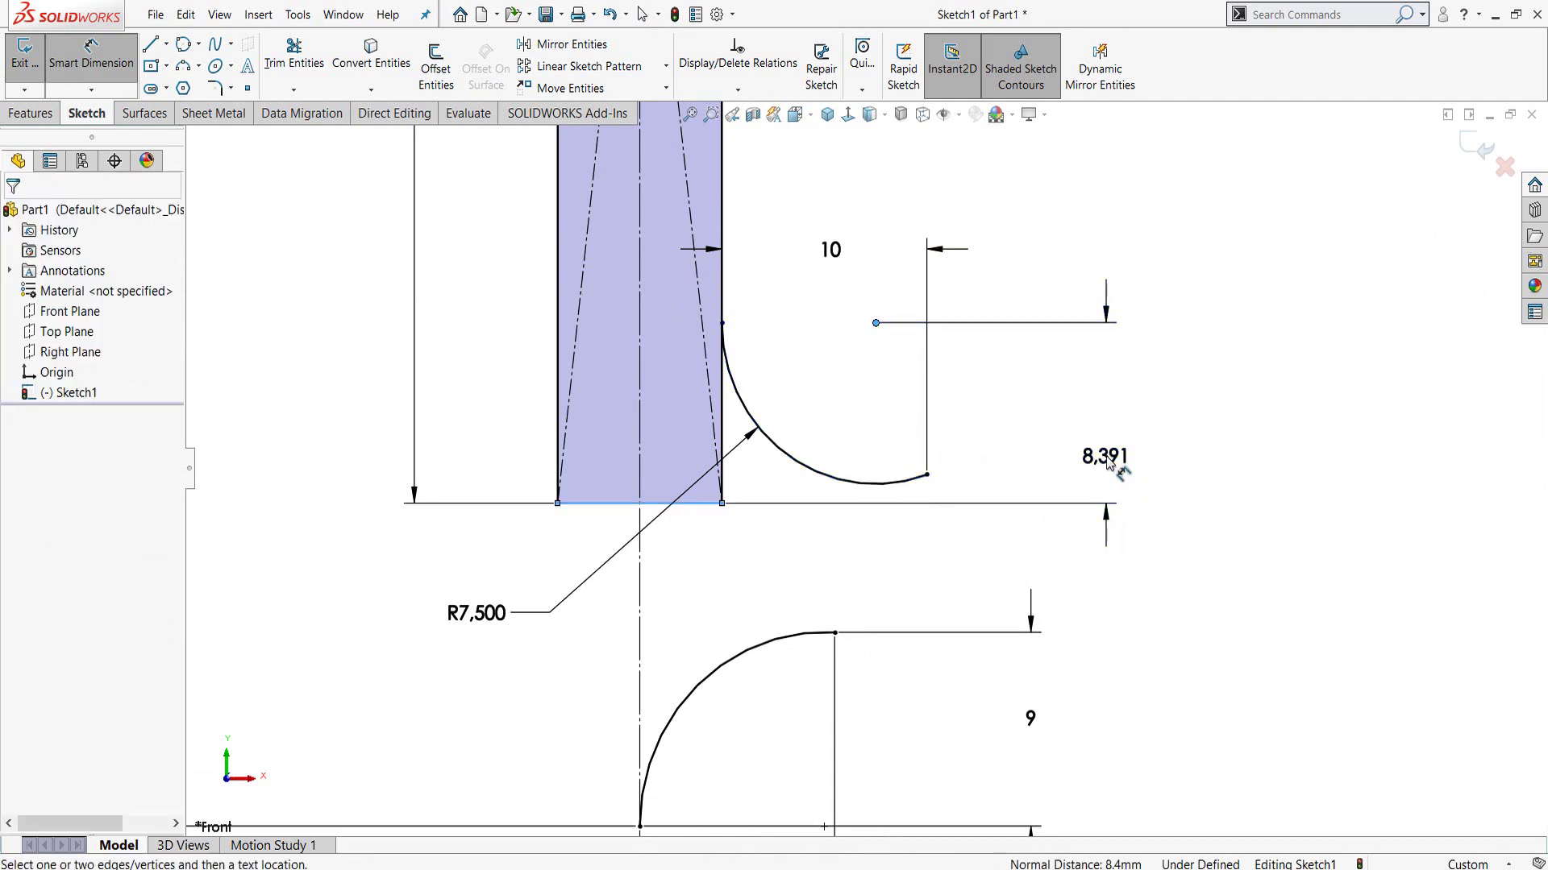
{"action": "type", "text": "9.5"}
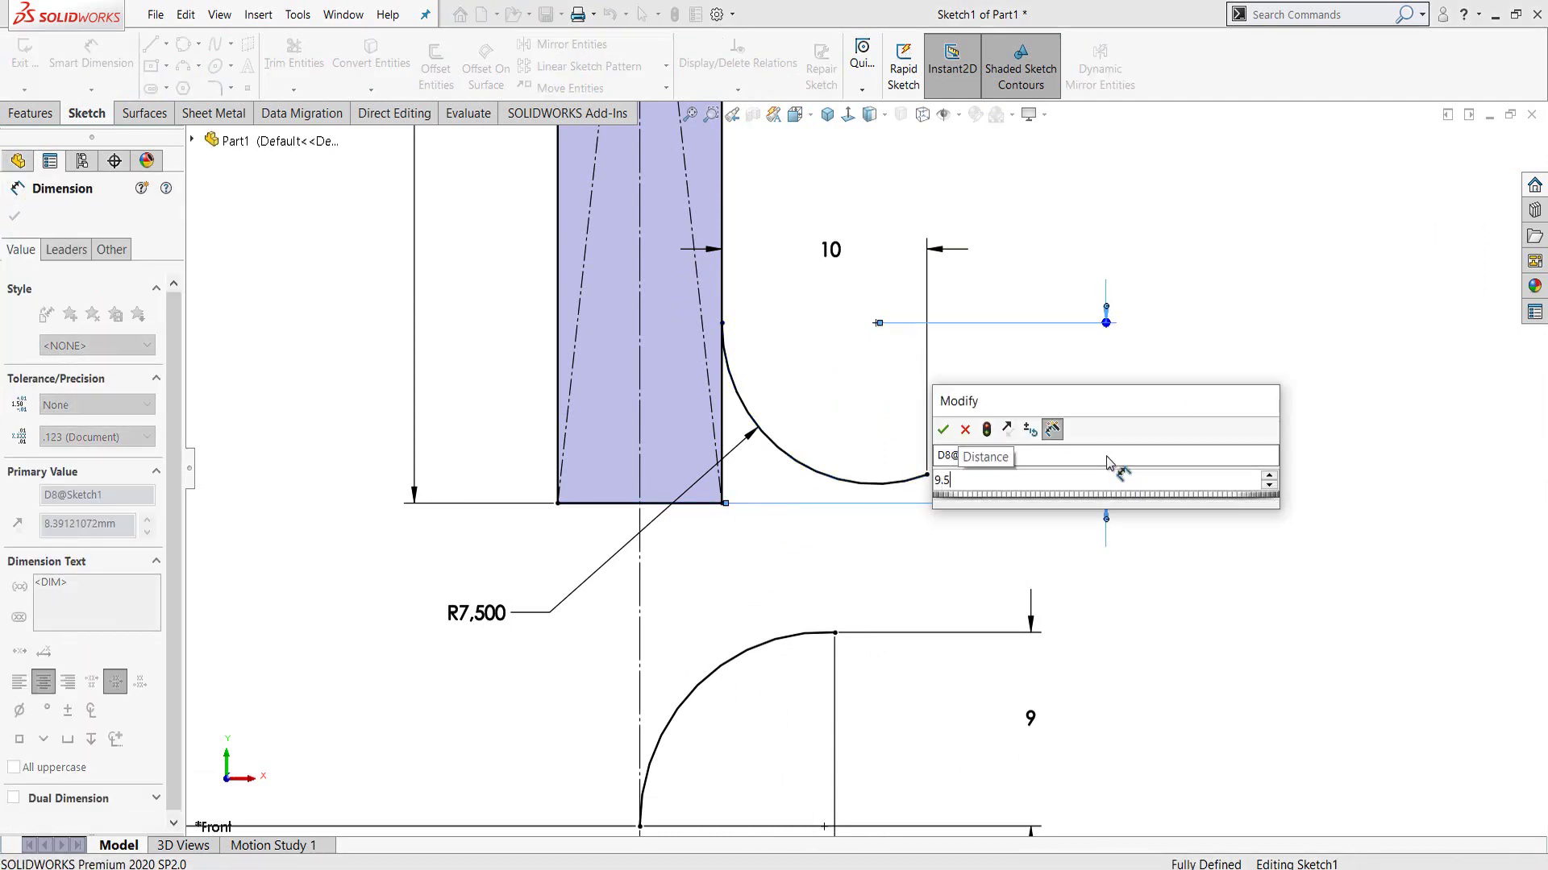
{"action": "key", "text": "Return"}
{"action": "key", "text": "Escape"}
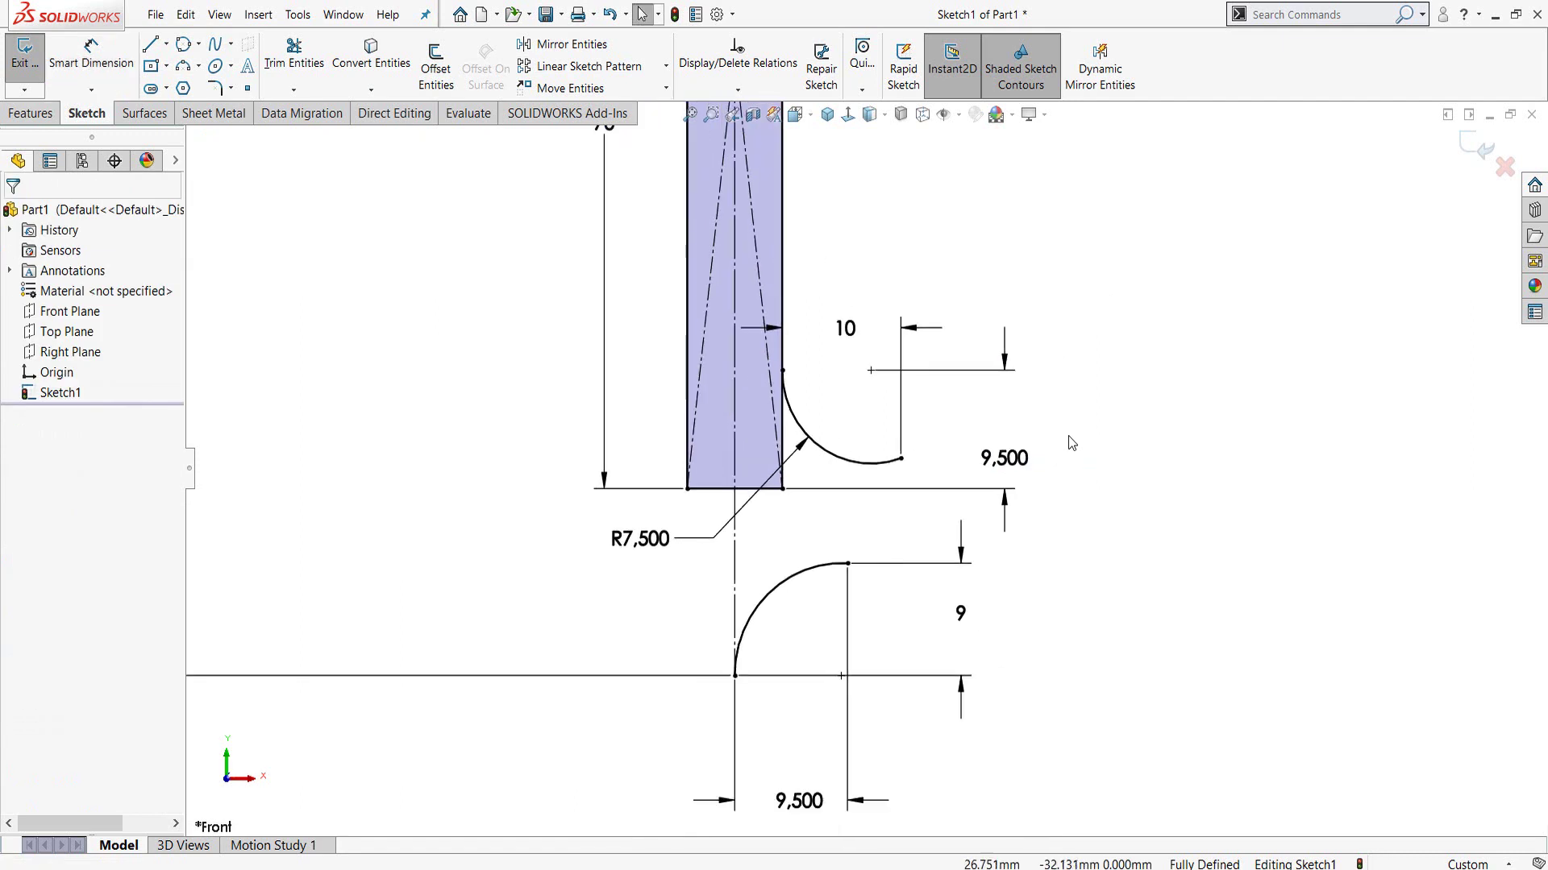
- Draw a short horizontal line right of the arc and dimension it 3 mm long
{"action": "key", "text": "l"}
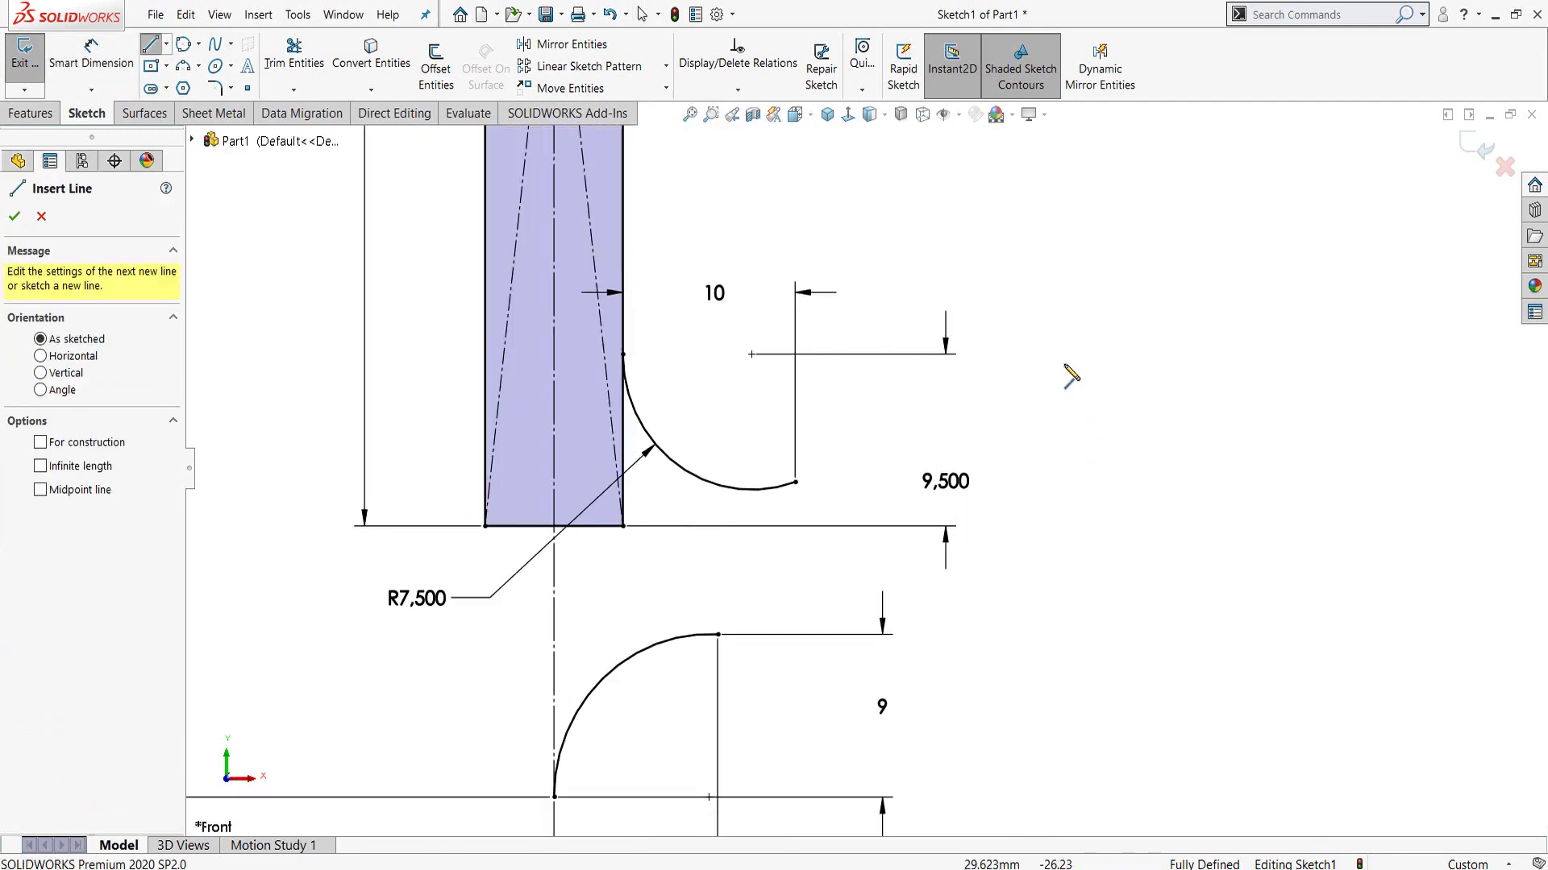
{"action": "left_click_drag", "start_coordinate": [1064, 364], "coordinate": [1116, 365]}
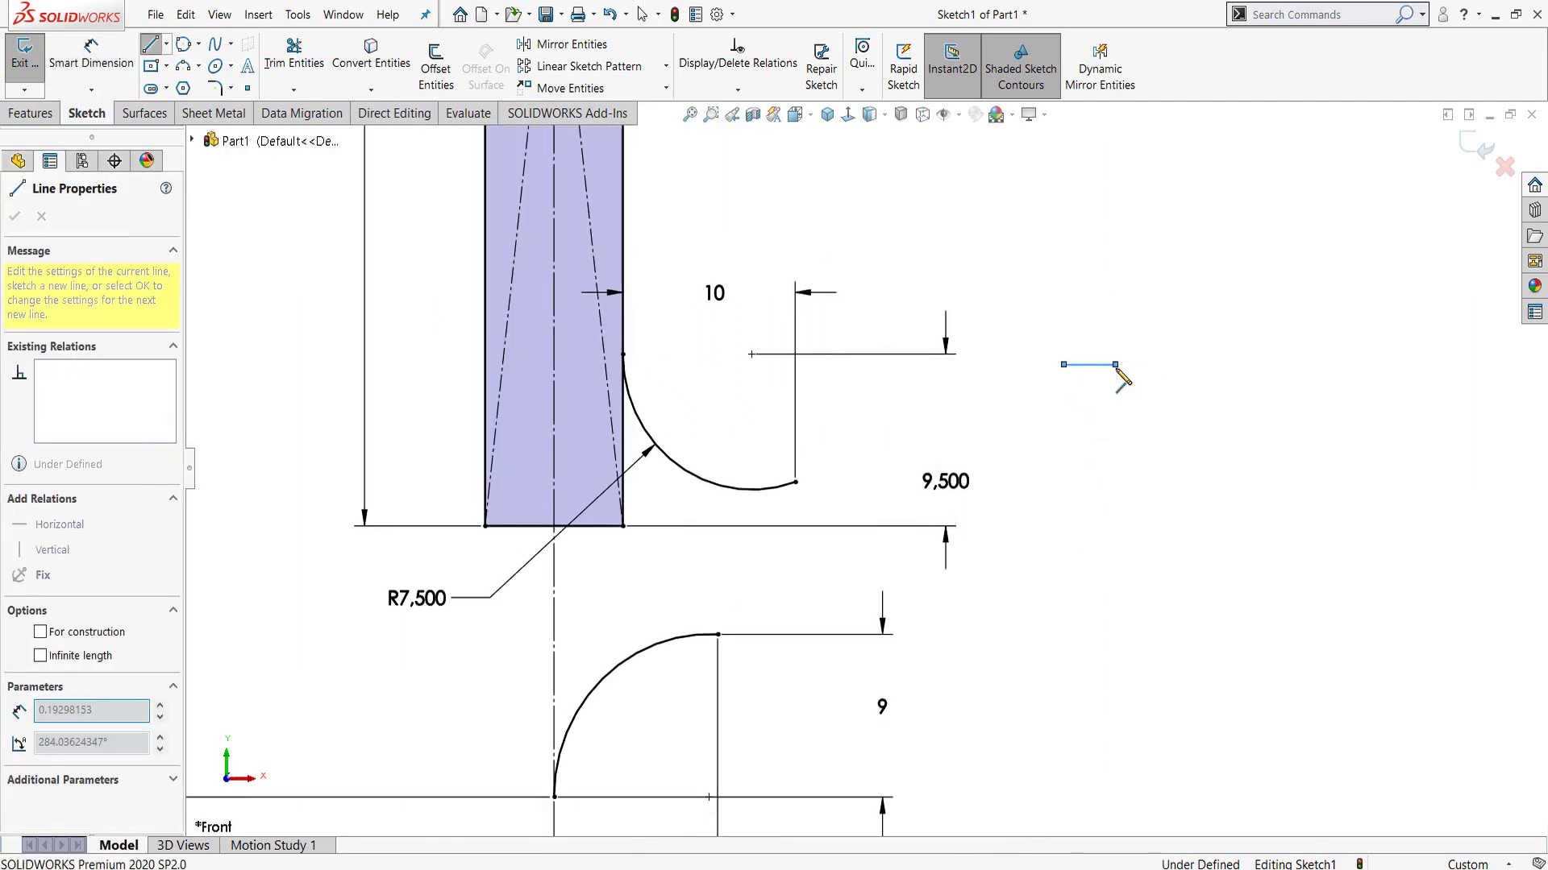
{"action": "key", "text": "Escape"}
{"action": "key", "text": "d"}
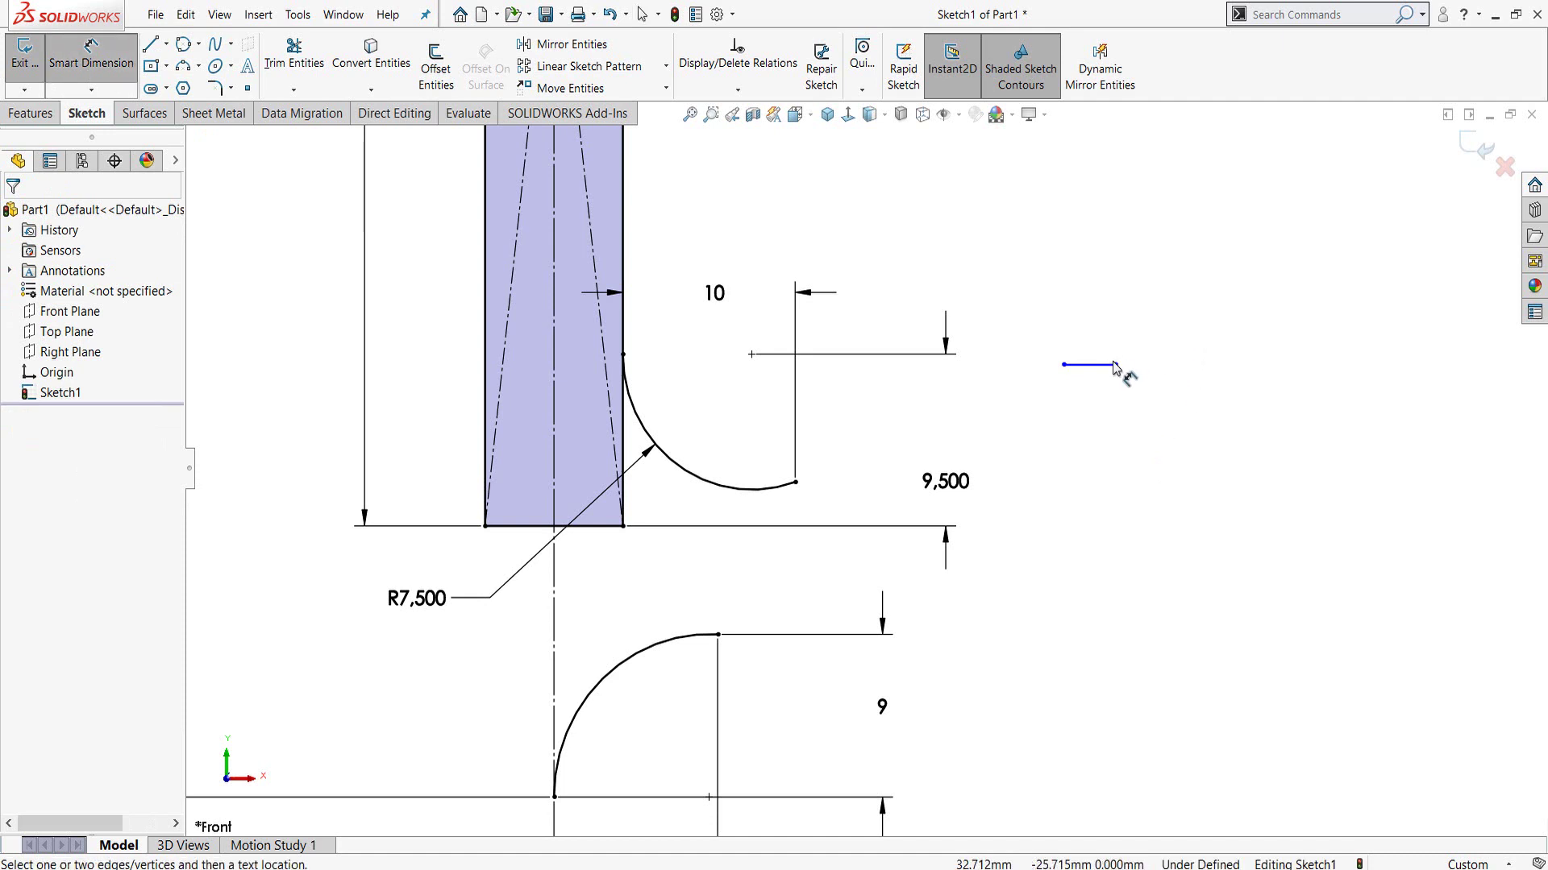
{"action": "left_click", "coordinate": [1114, 366]}
{"action": "left_click", "coordinate": [1092, 322]}
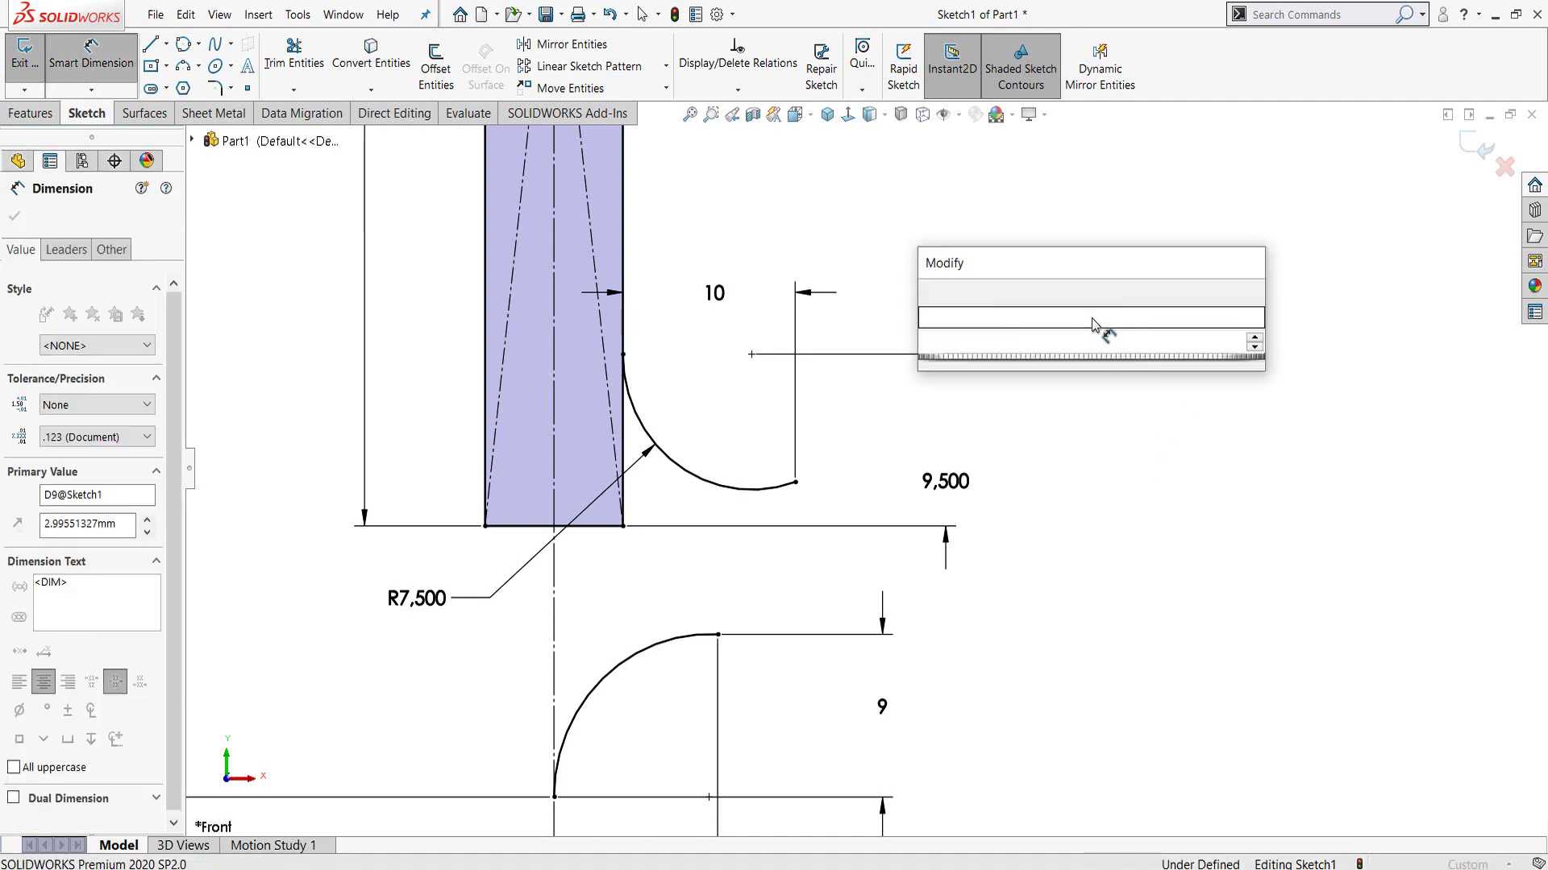
{"action": "type", "text": "3"}
{"action": "key", "text": "Return"}
{"action": "key", "text": "Escape"}
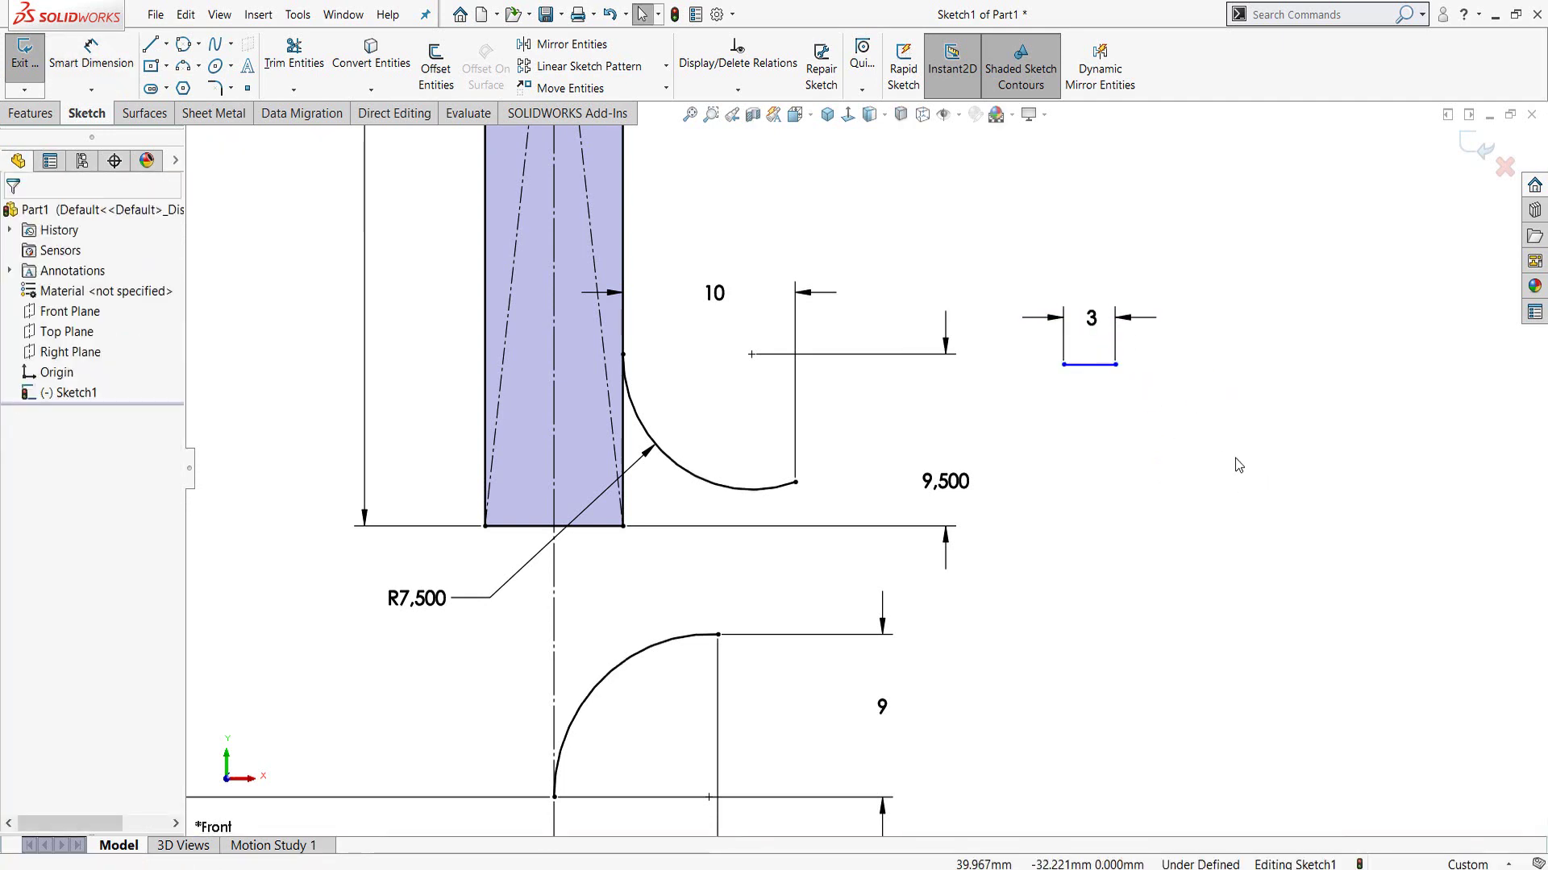
- Dimension the 3 mm line's endpoint 30 mm from the centreline
{"action": "key", "text": "d"}
{"action": "left_click", "coordinate": [1117, 369]}
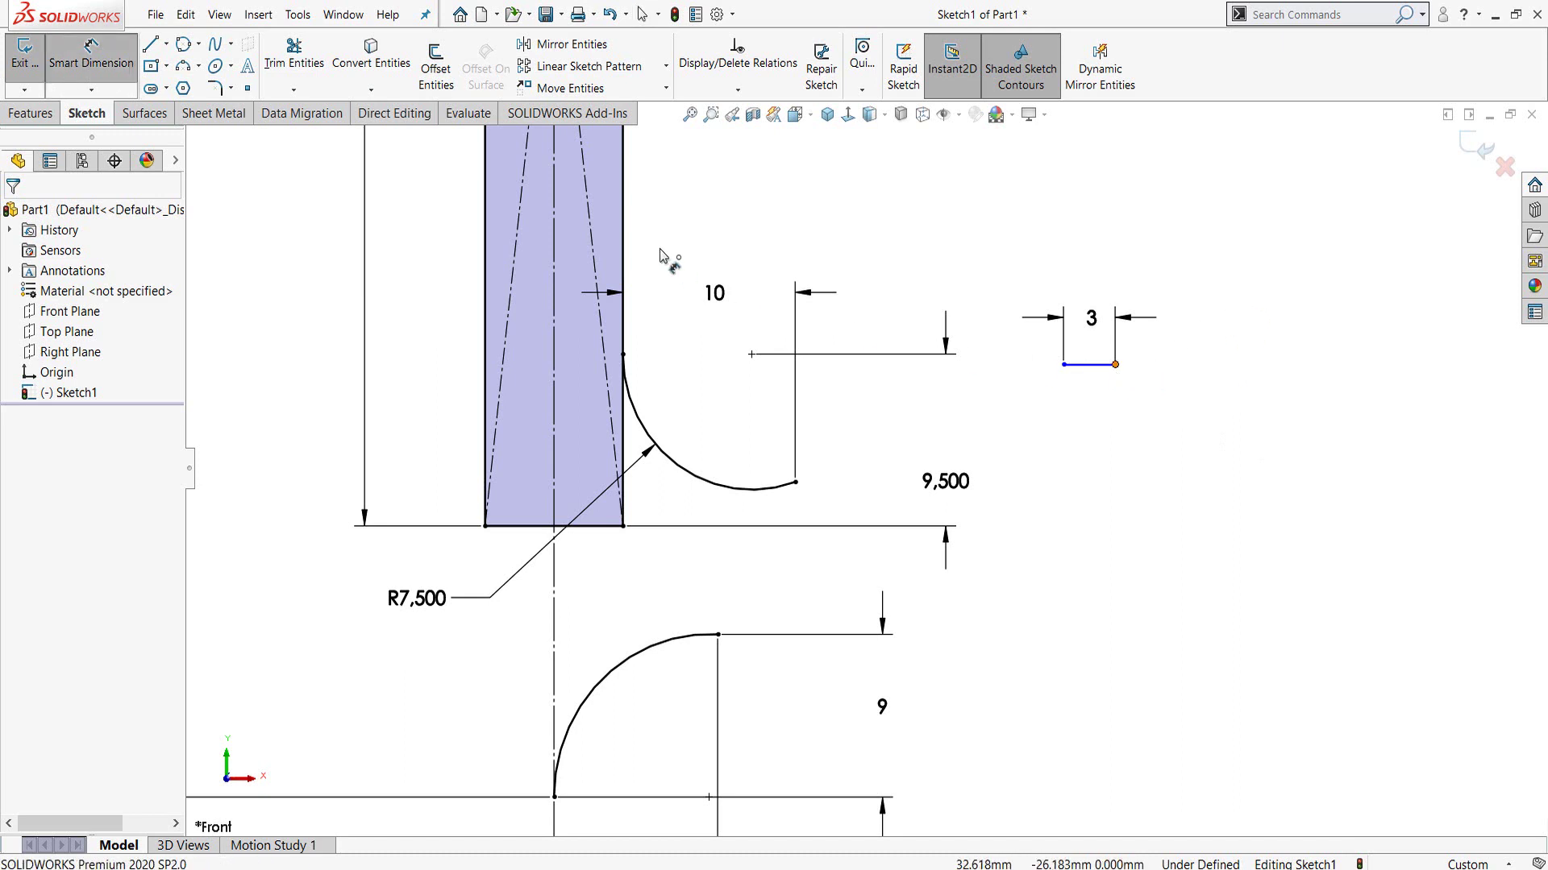
{"action": "left_click", "coordinate": [625, 242]}
{"action": "scroll", "coordinate": [870, 464], "scroll_direction": "up", "scroll_amount": 2}
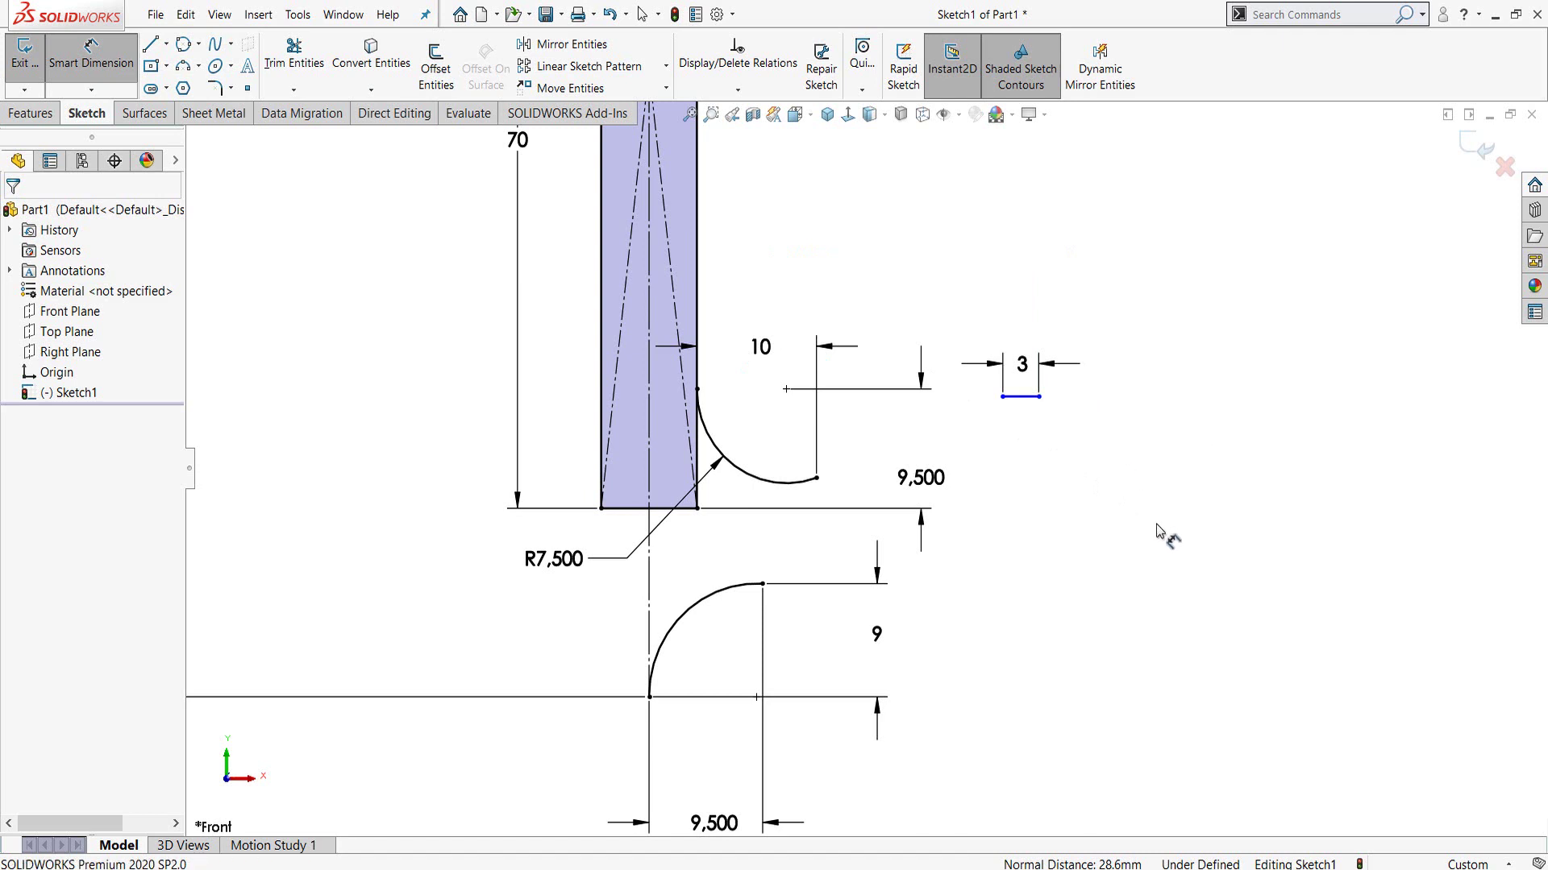
{"action": "key", "text": "Escape"}
{"action": "key", "text": "Return"}
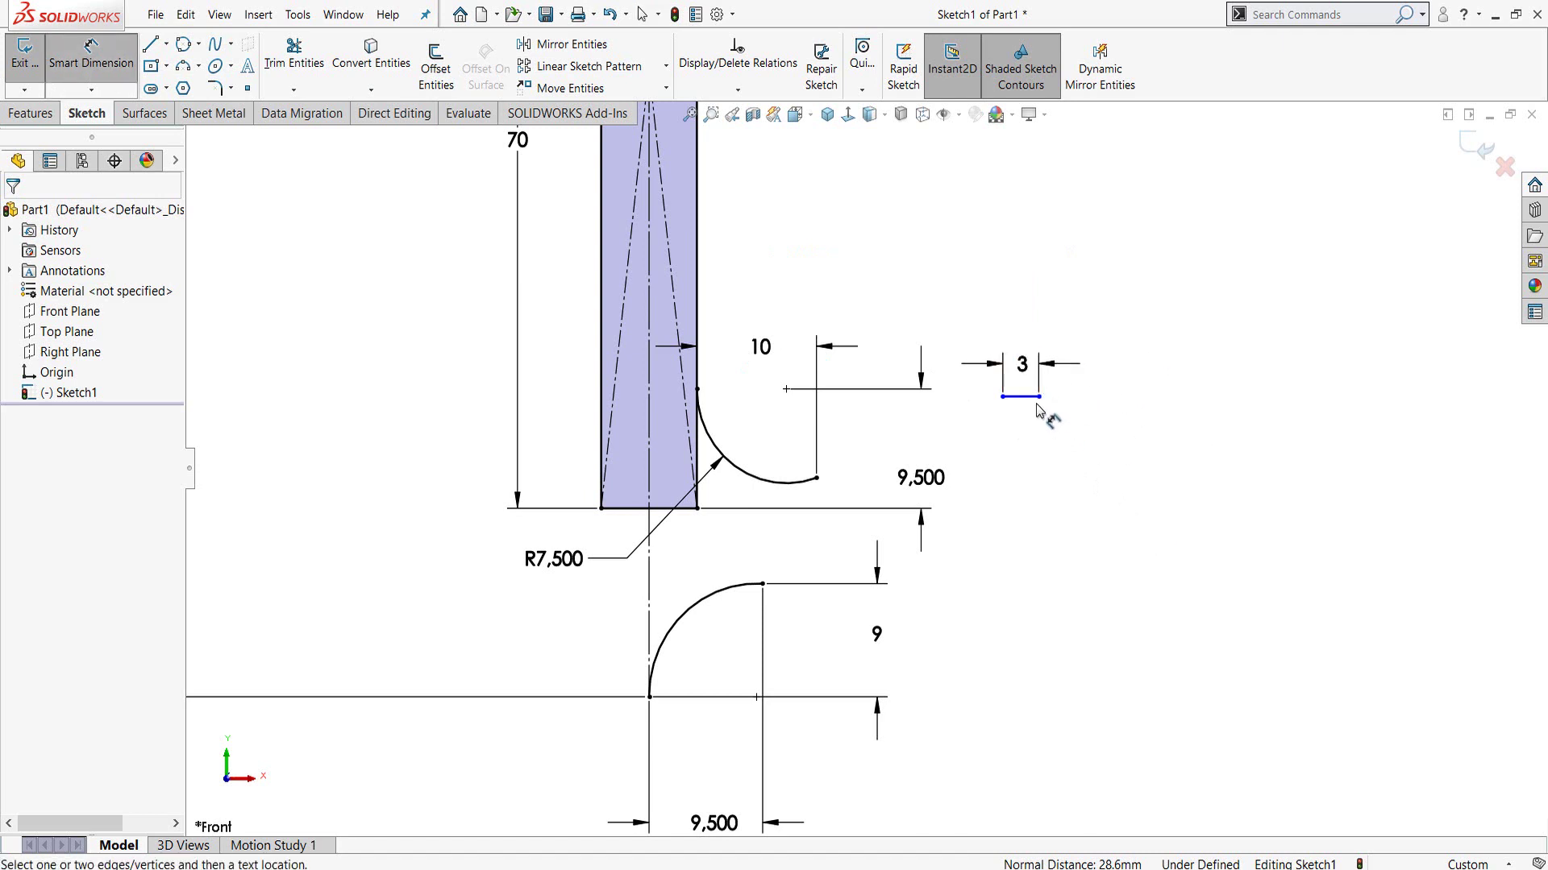
{"action": "left_click", "coordinate": [1039, 397]}
{"action": "left_click", "coordinate": [651, 334]}
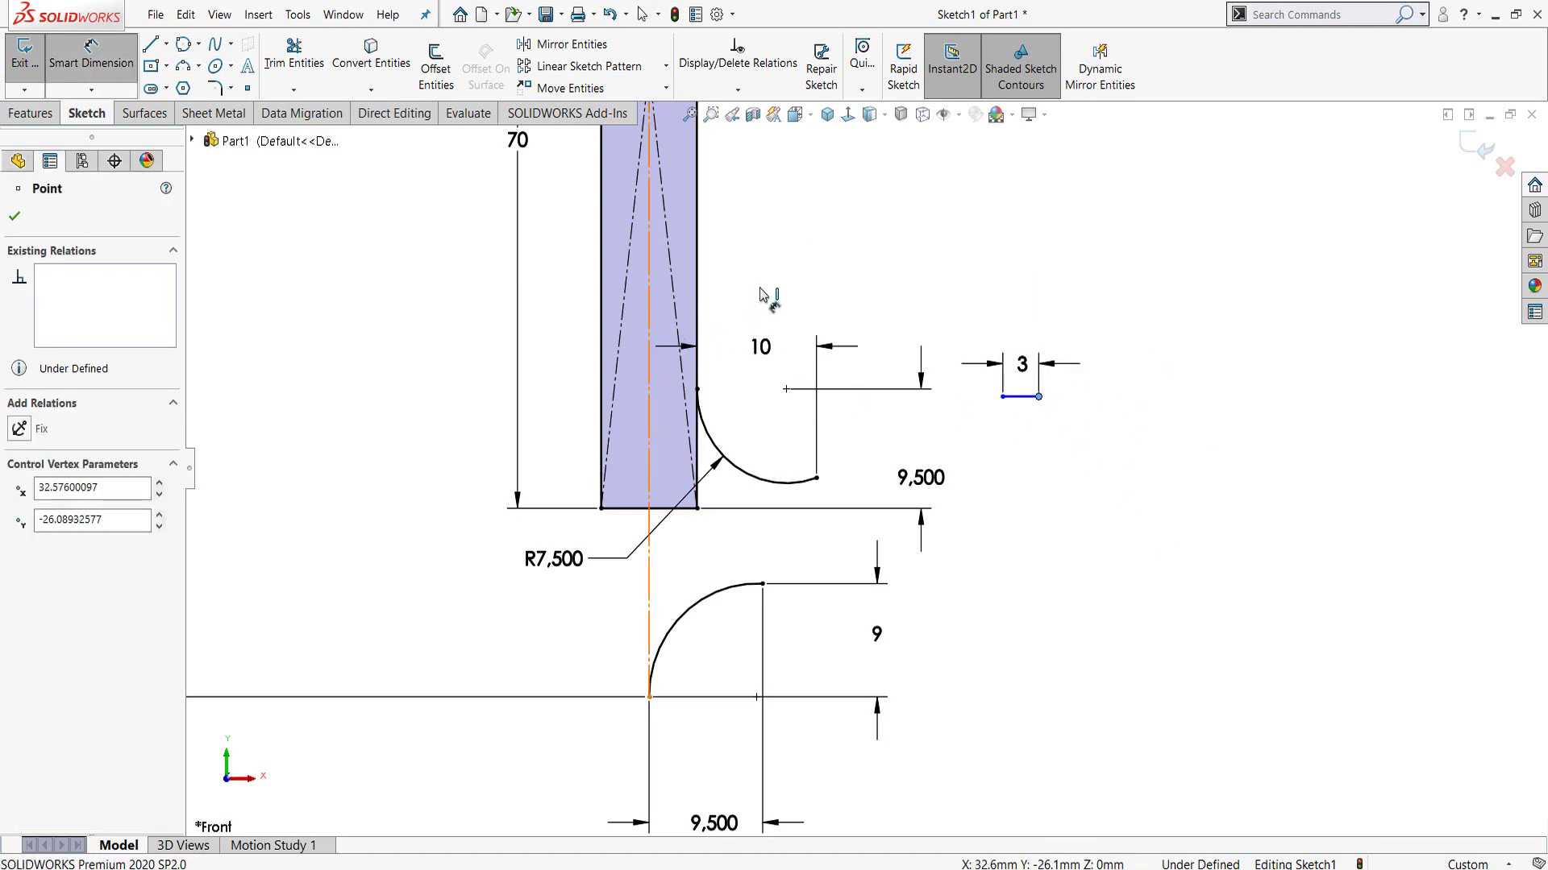
{"action": "scroll", "coordinate": [810, 327], "scroll_direction": "up", "scroll_amount": 2}
{"action": "scroll", "coordinate": [806, 298], "scroll_direction": "up", "scroll_amount": 1}
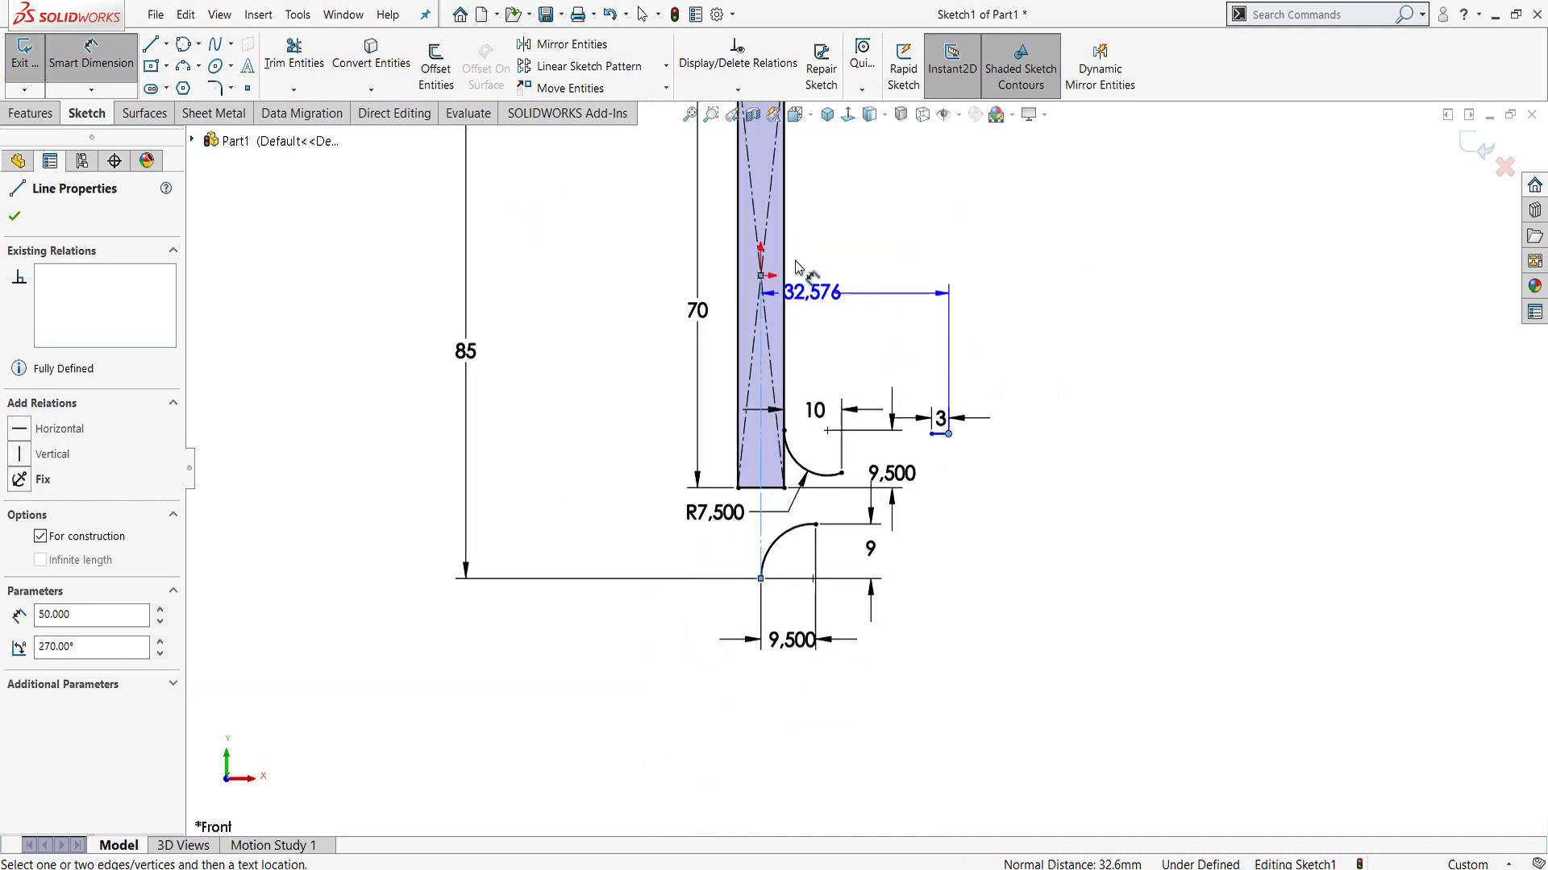
{"action": "scroll", "coordinate": [879, 348], "scroll_direction": "up", "scroll_amount": 1}
{"action": "left_click", "coordinate": [869, 347]}
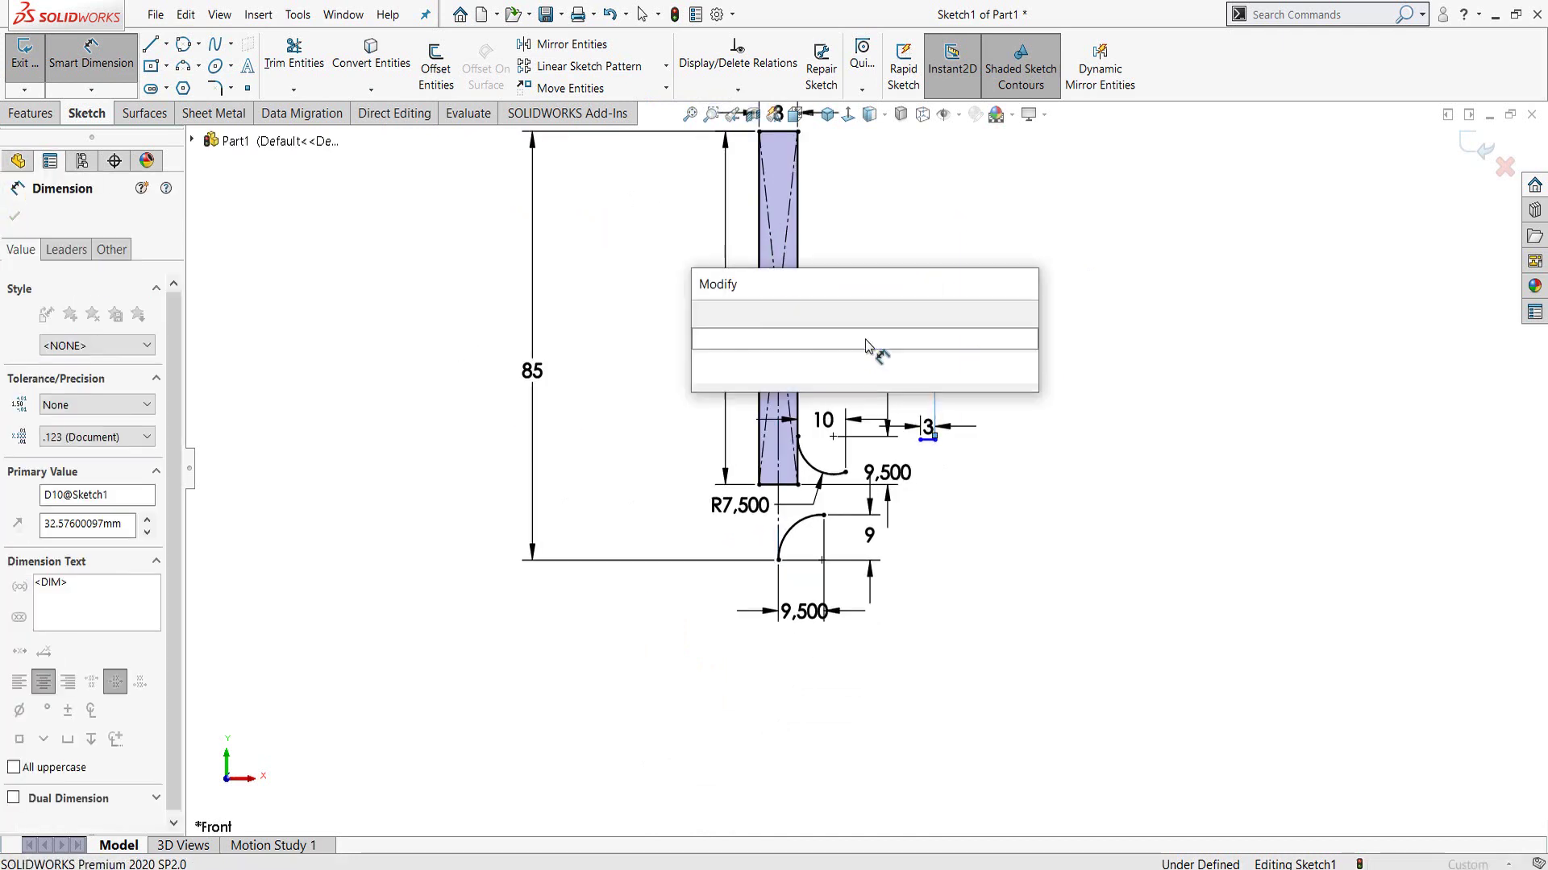
{"action": "type", "text": "30"}
{"action": "key", "text": "Return"}
- Dimension the line's endpoint 30 mm above the bottom centre point
{"action": "scroll", "coordinate": [907, 471], "scroll_direction": "down", "scroll_amount": 1}
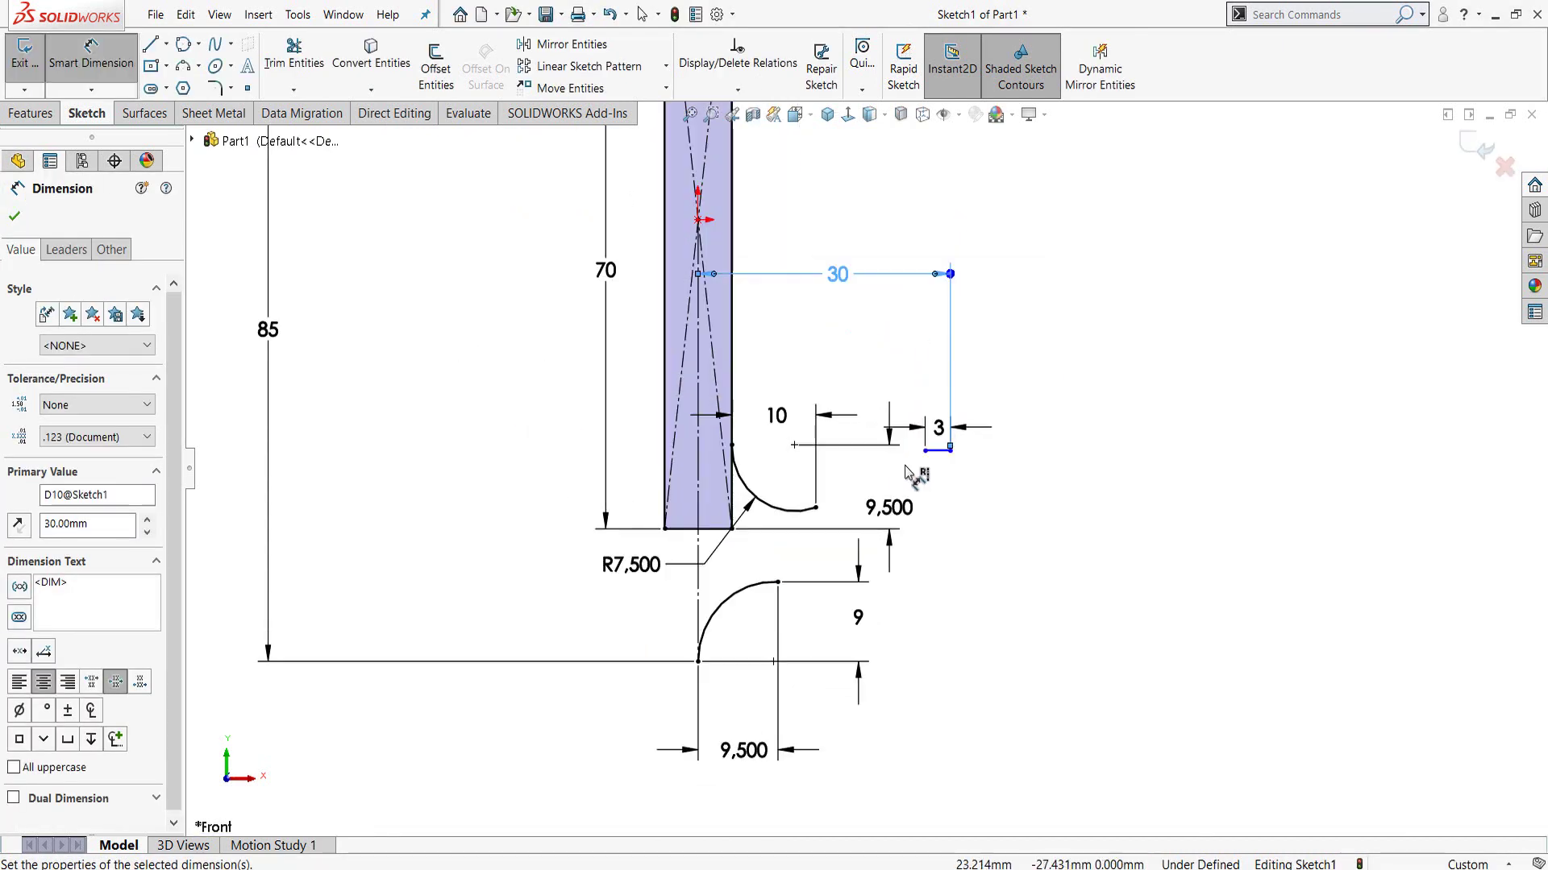
{"action": "scroll", "coordinate": [910, 491], "scroll_direction": "down", "scroll_amount": 1}
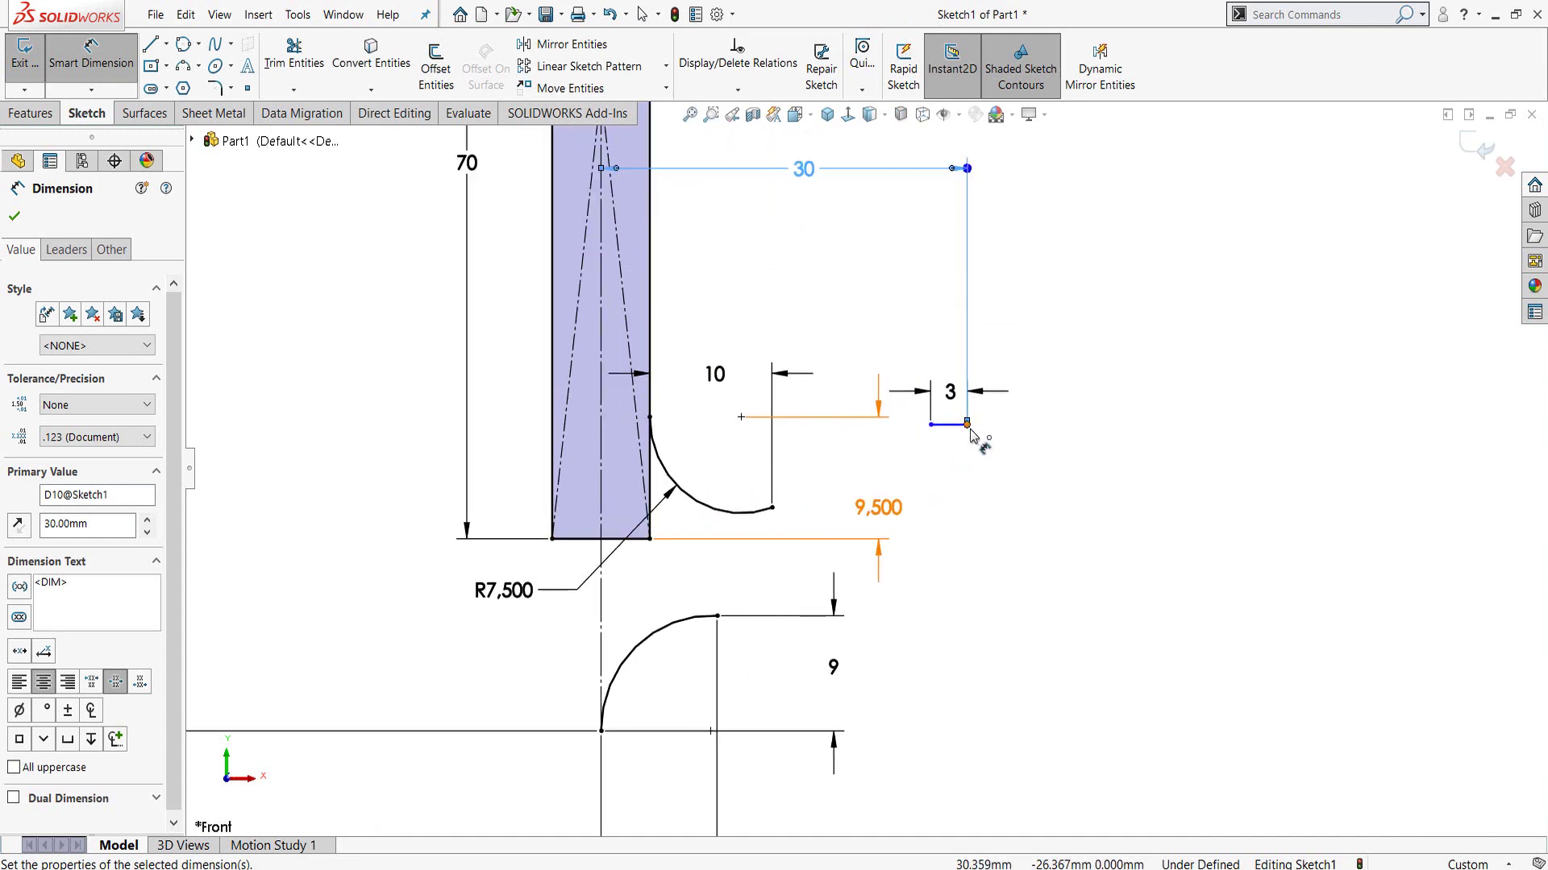
{"action": "left_click", "coordinate": [968, 425]}
{"action": "left_click", "coordinate": [601, 731]}
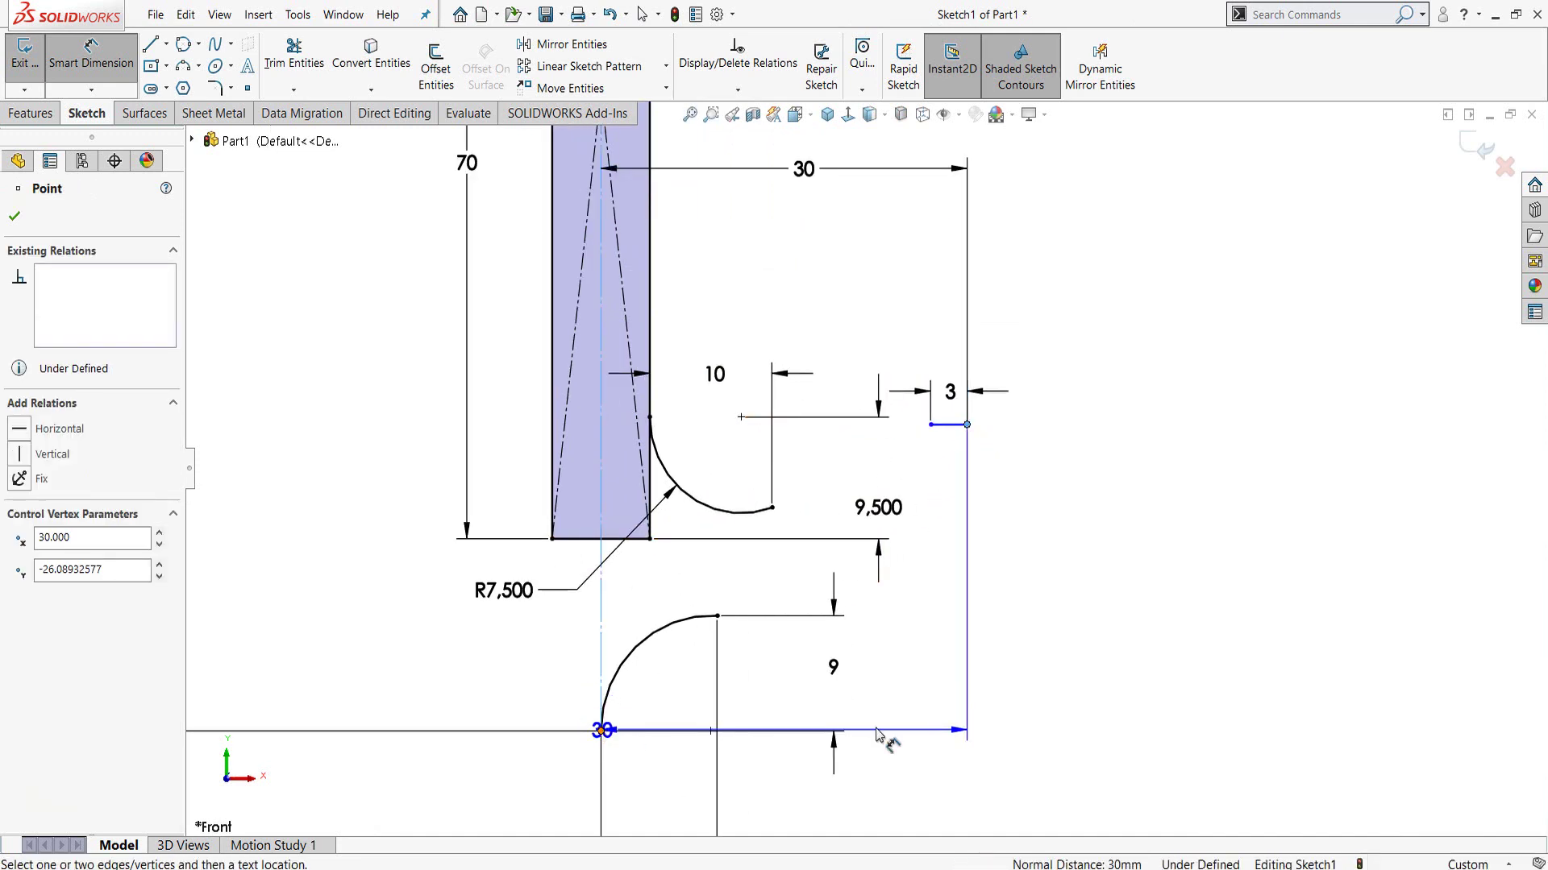
{"action": "left_click", "coordinate": [1190, 650]}
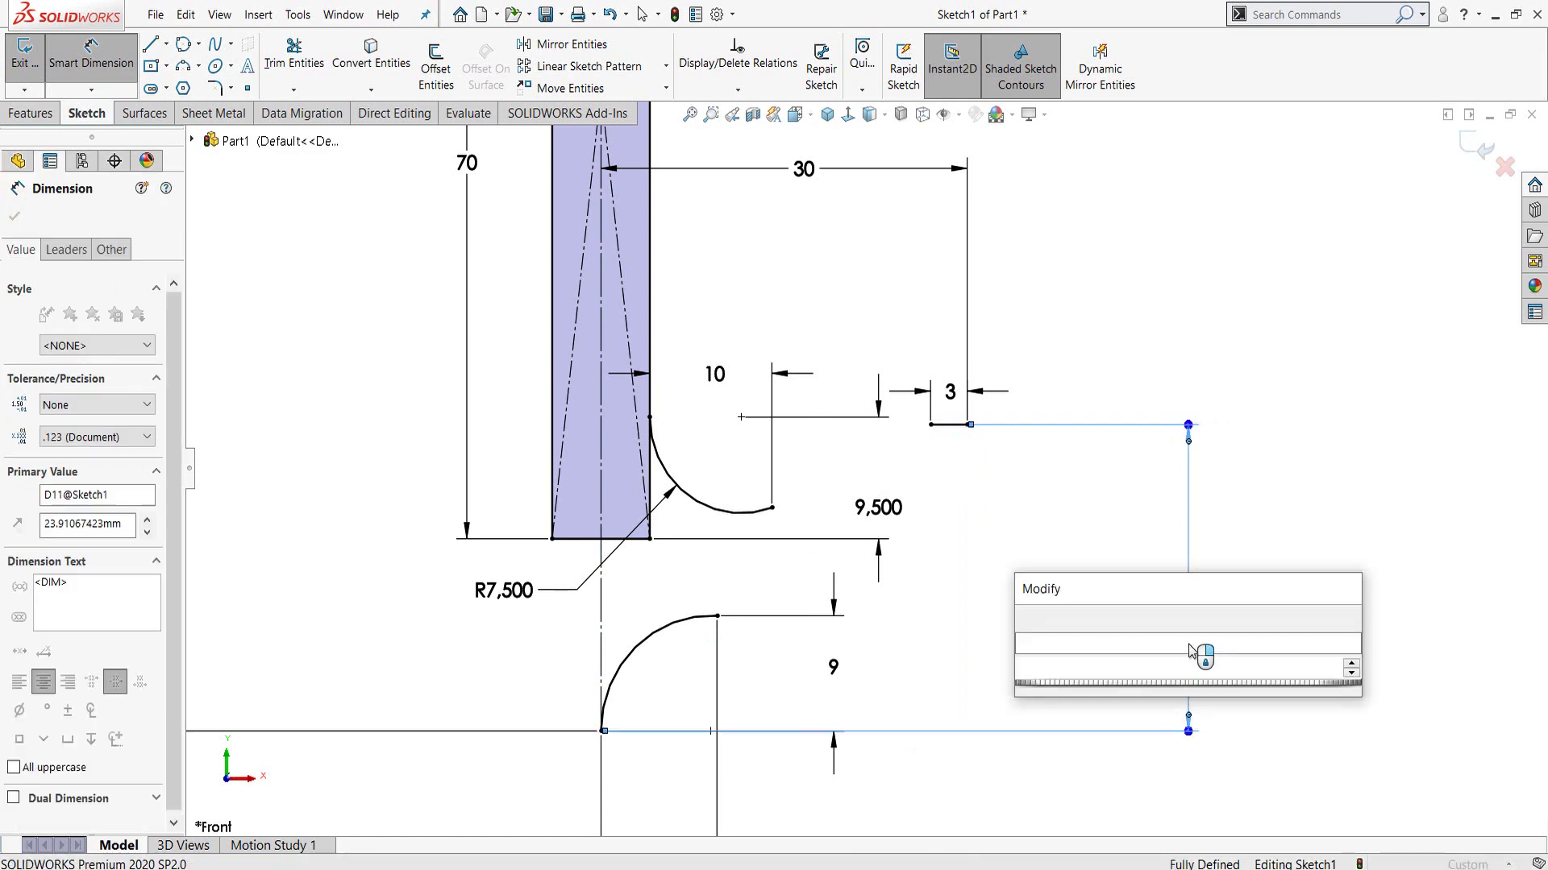
{"action": "type", "text": "30"}
{"action": "key", "text": "Return"}
{"action": "key", "text": "Escape"}
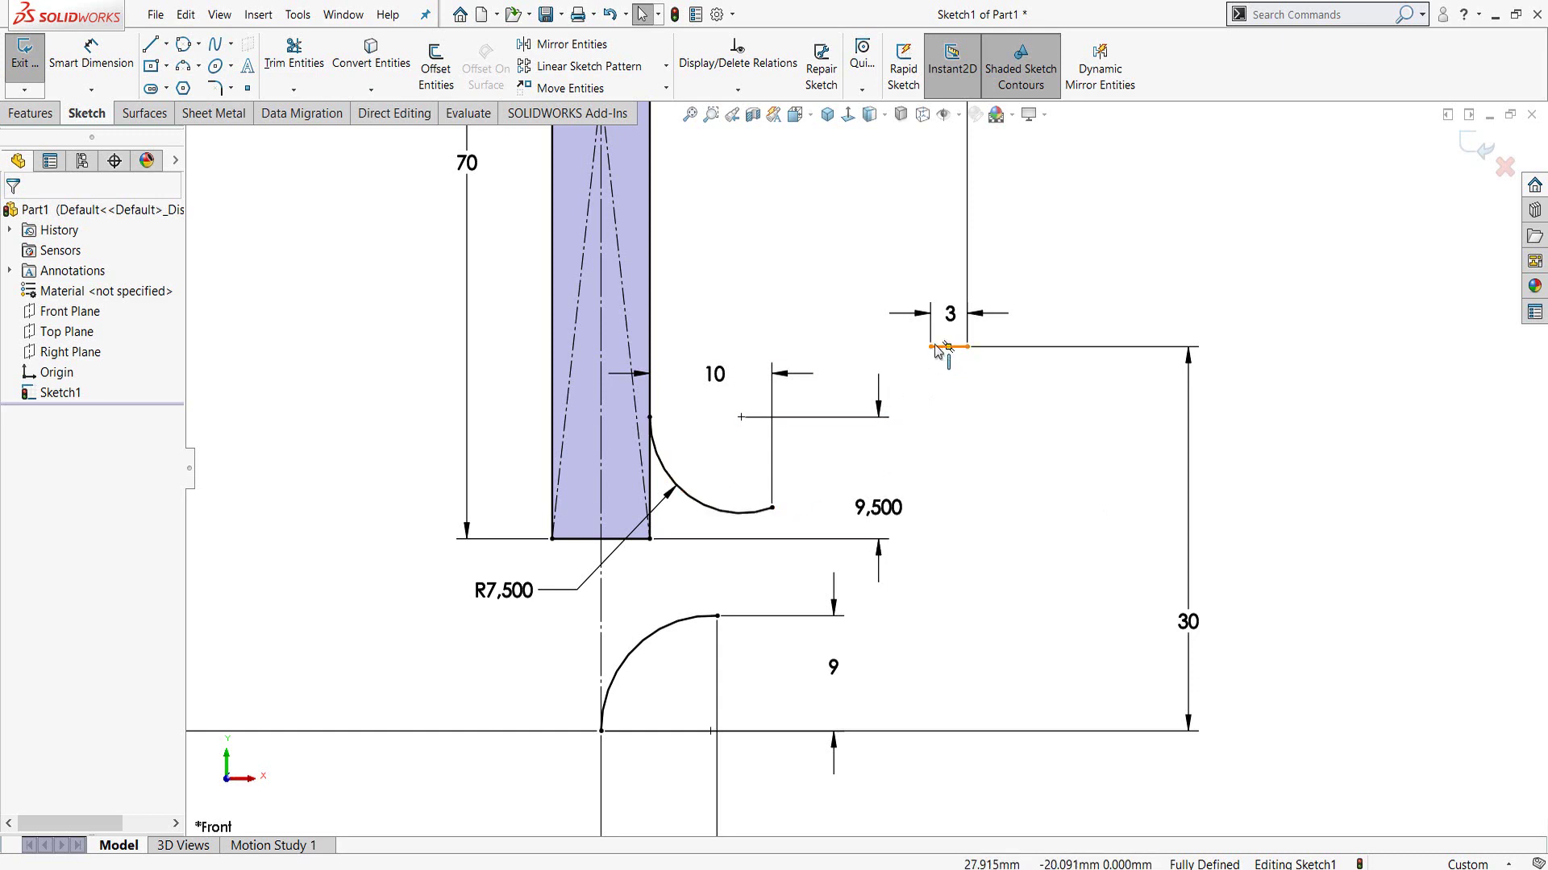
- Draw two splines from the upper and lower arc ends to the 3 mm line's ends
{"action": "left_click", "coordinate": [224, 47]}
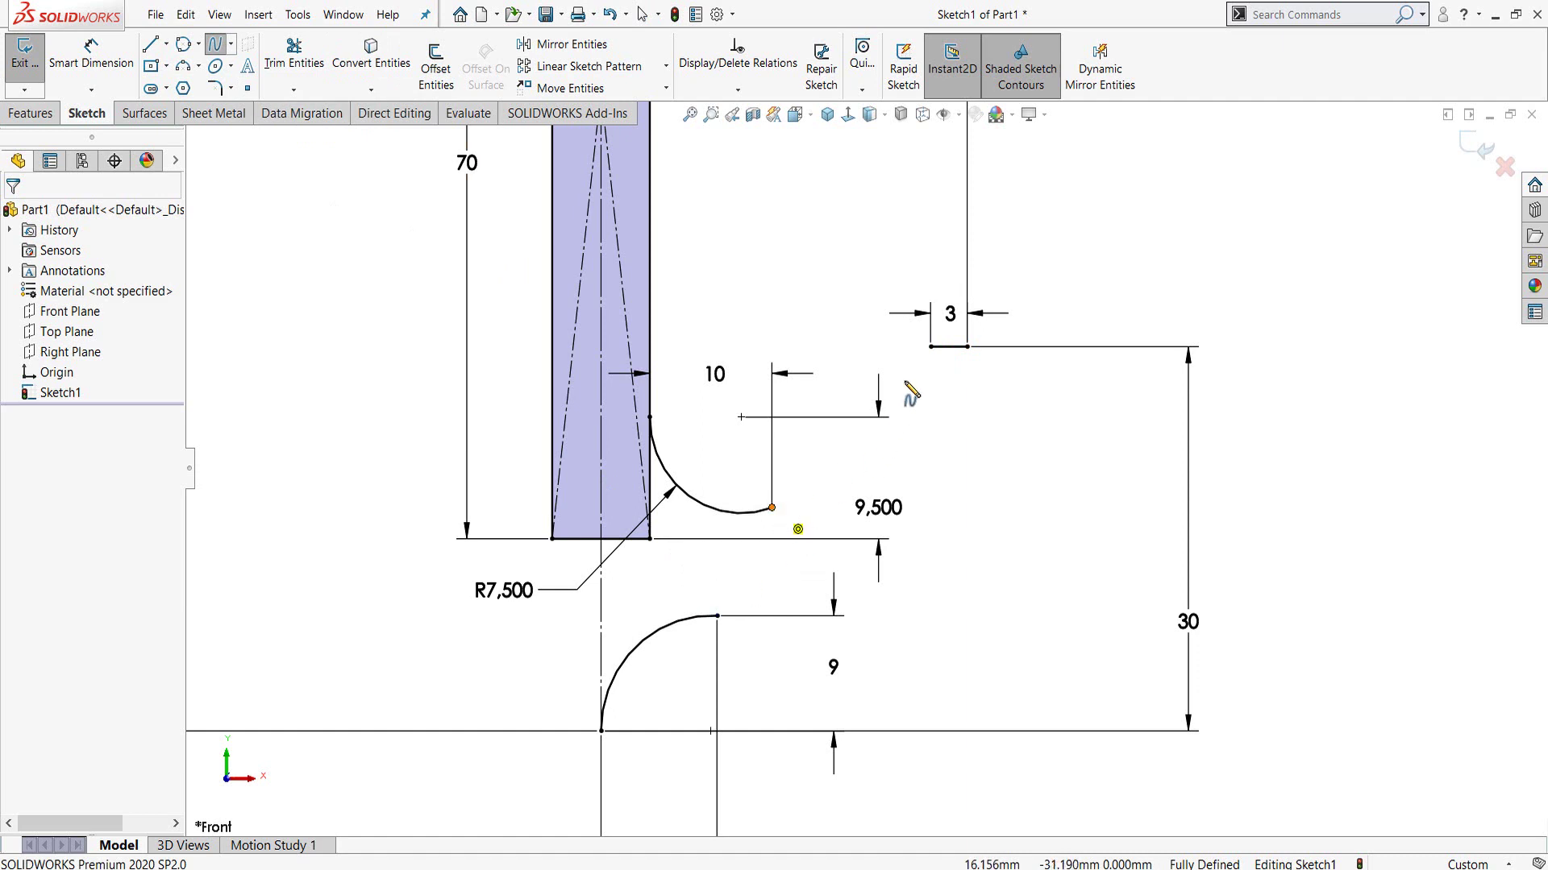
{"action": "left_click", "coordinate": [772, 508]}
{"action": "left_click", "coordinate": [931, 347]}
{"action": "key", "text": "Escape"}
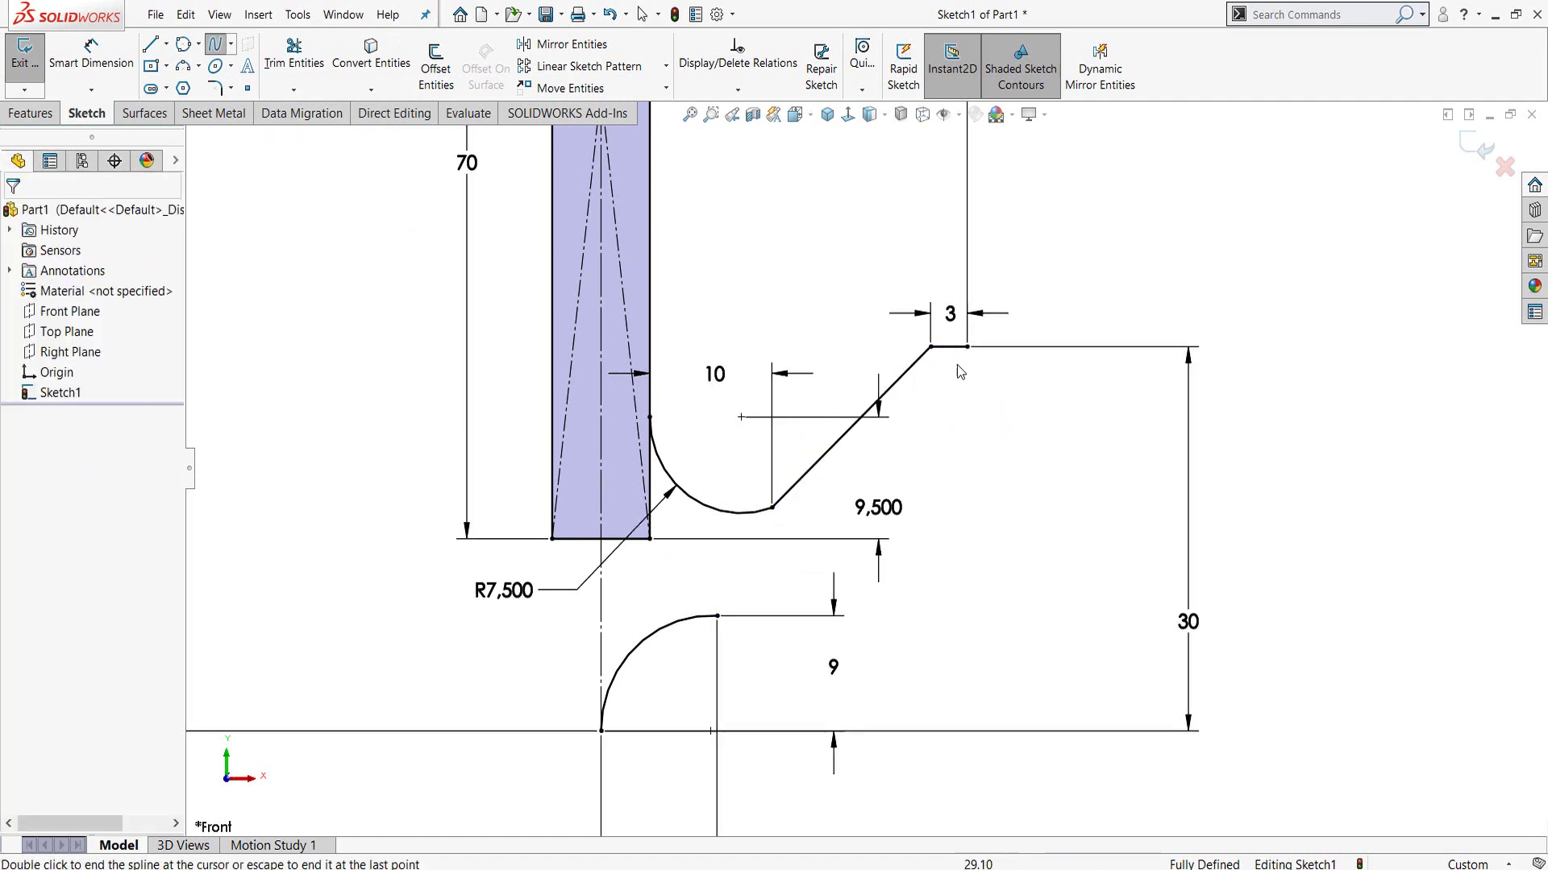
{"action": "left_click", "coordinate": [216, 47]}
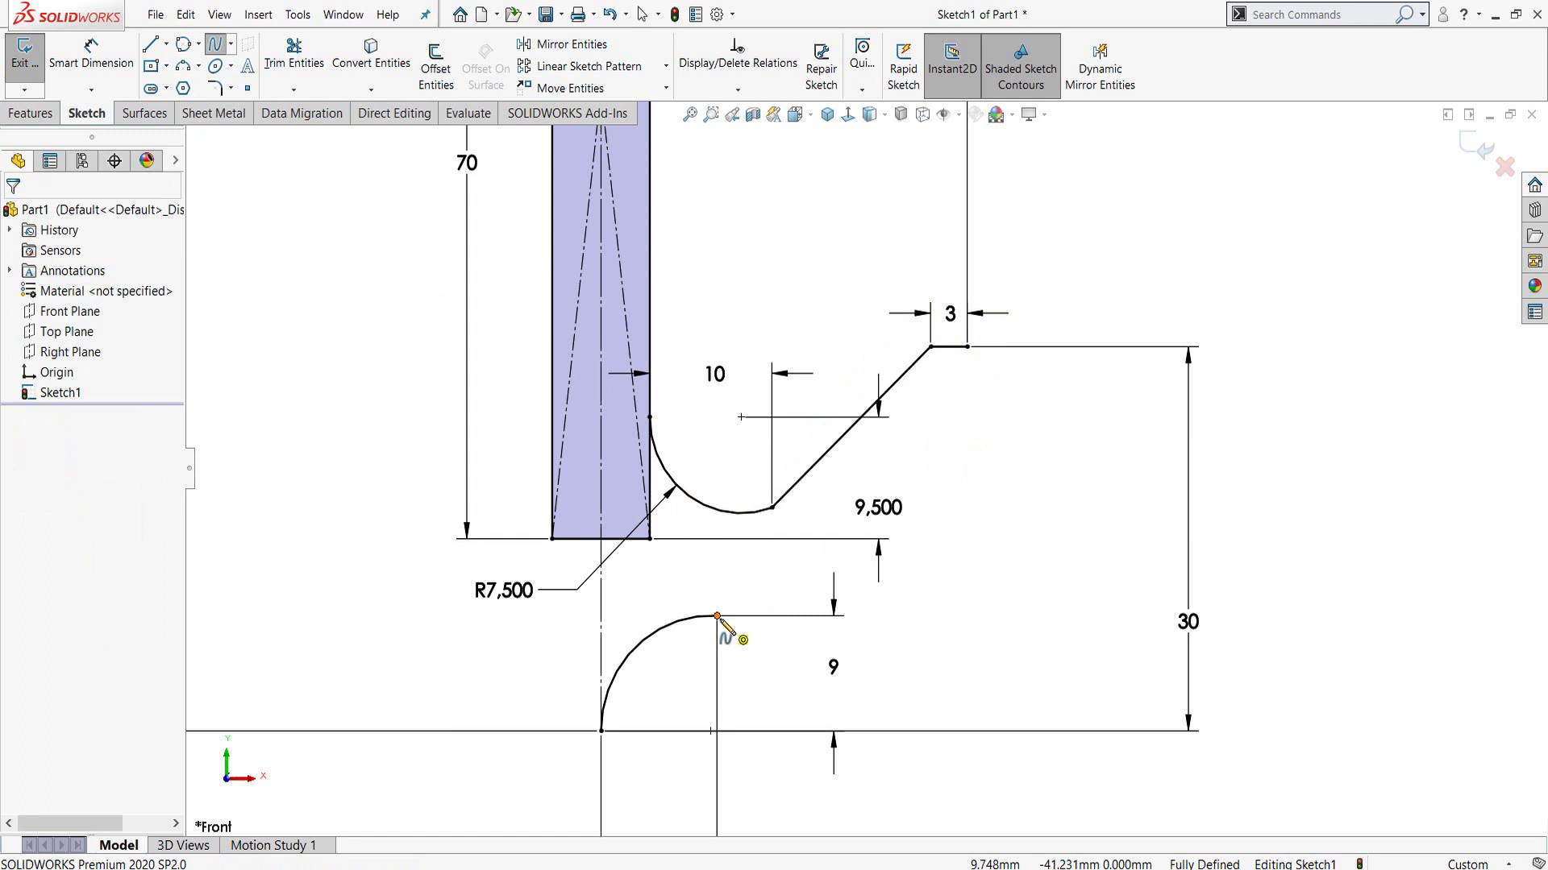
{"action": "left_click", "coordinate": [967, 346]}
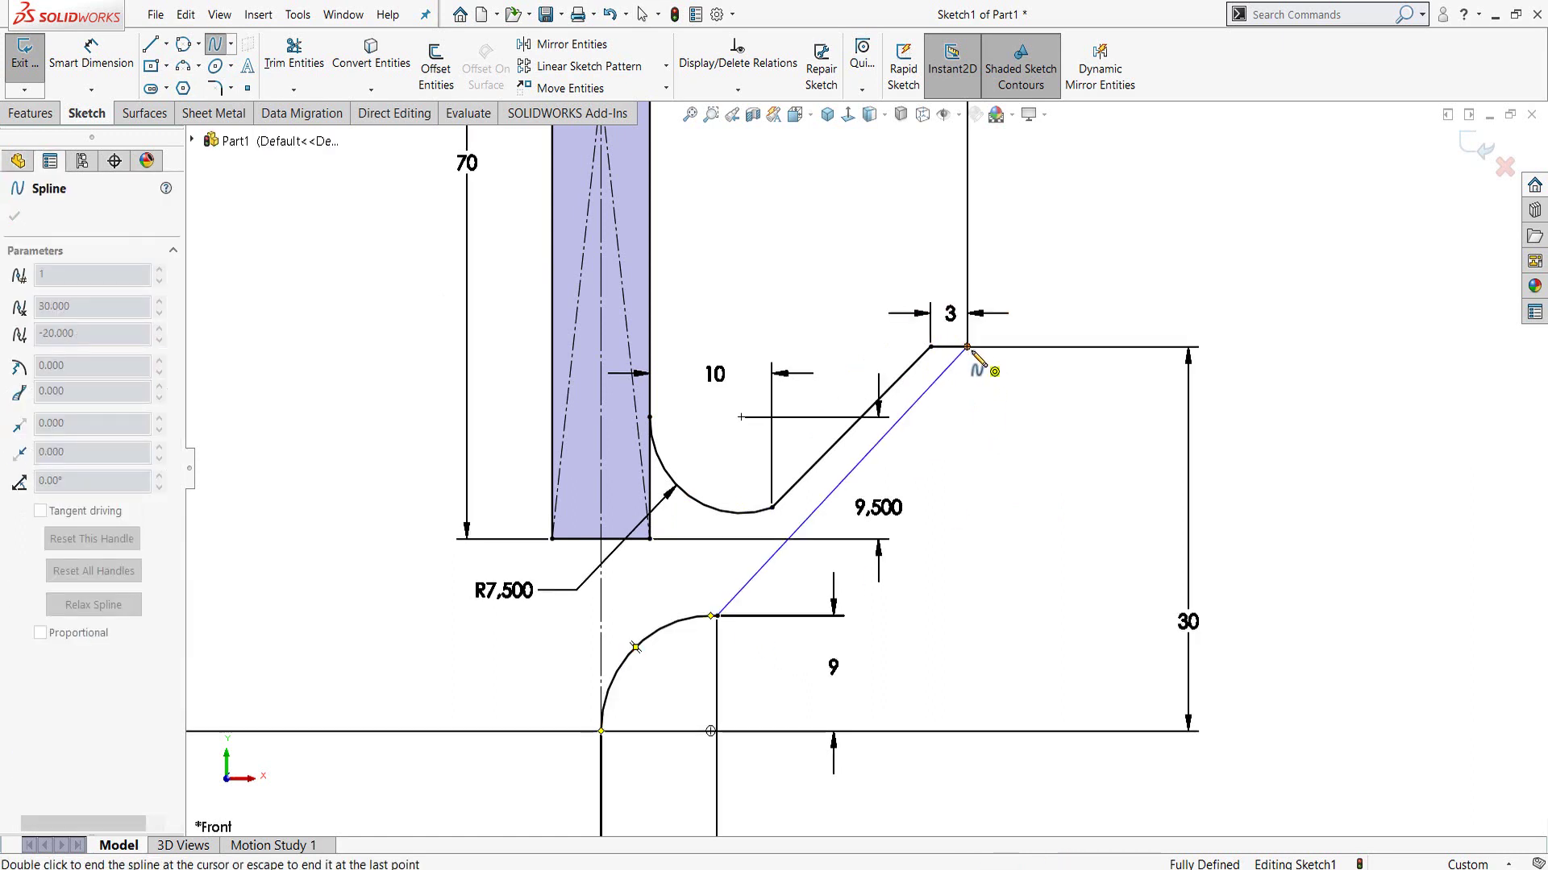
{"action": "key", "text": "Escape"}
{"action": "scroll", "coordinate": [919, 432], "scroll_direction": "down", "scroll_amount": 2}
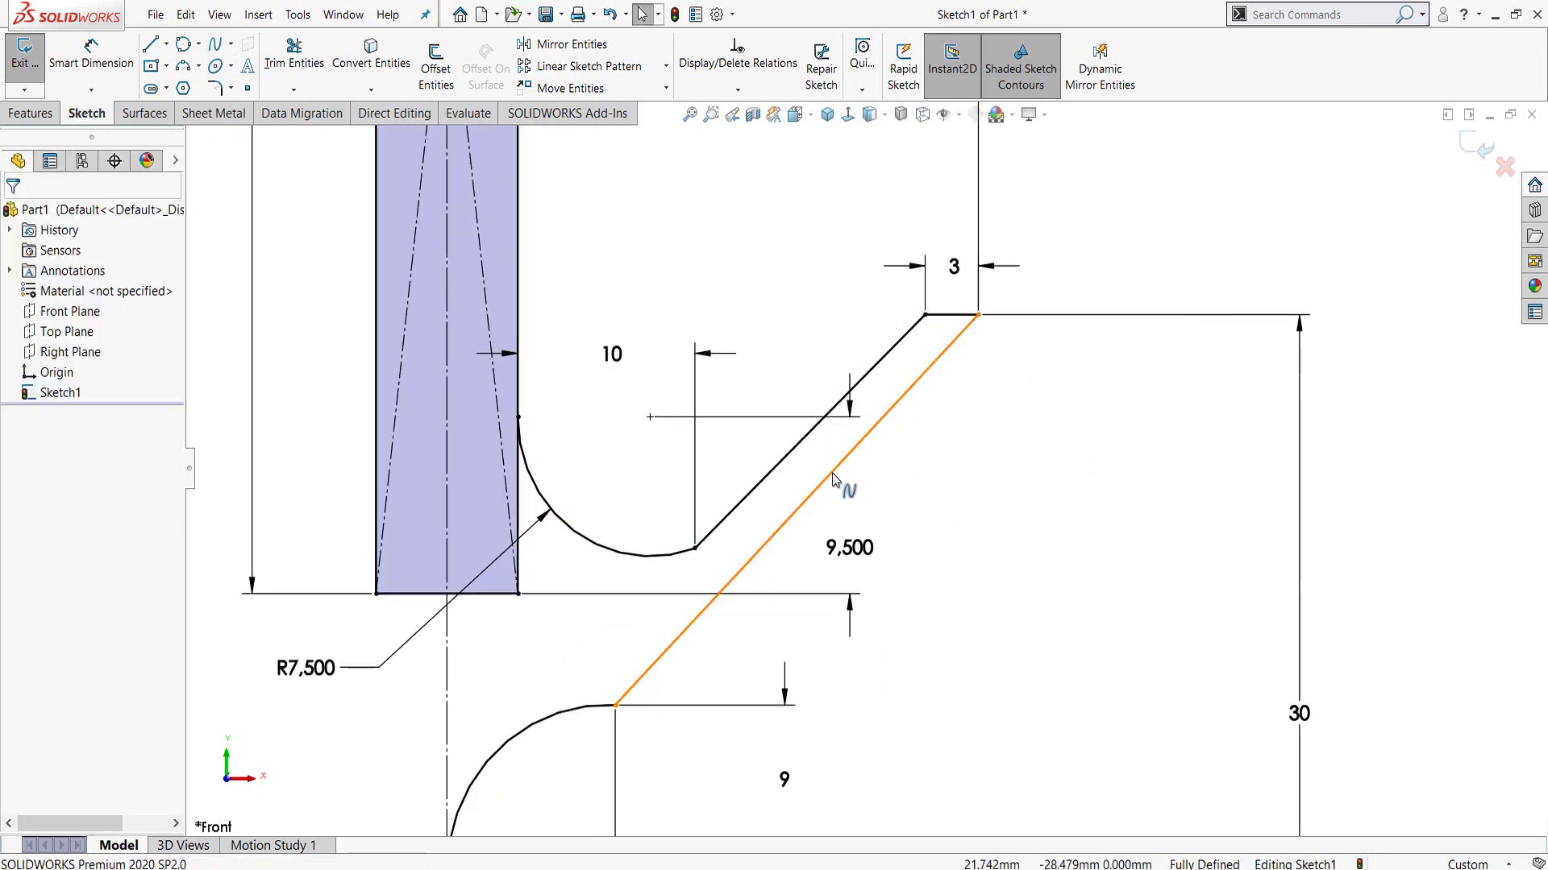
- Drag the tangent handles to bend the lower and upper splines into curves
{"action": "left_click", "coordinate": [794, 516]}
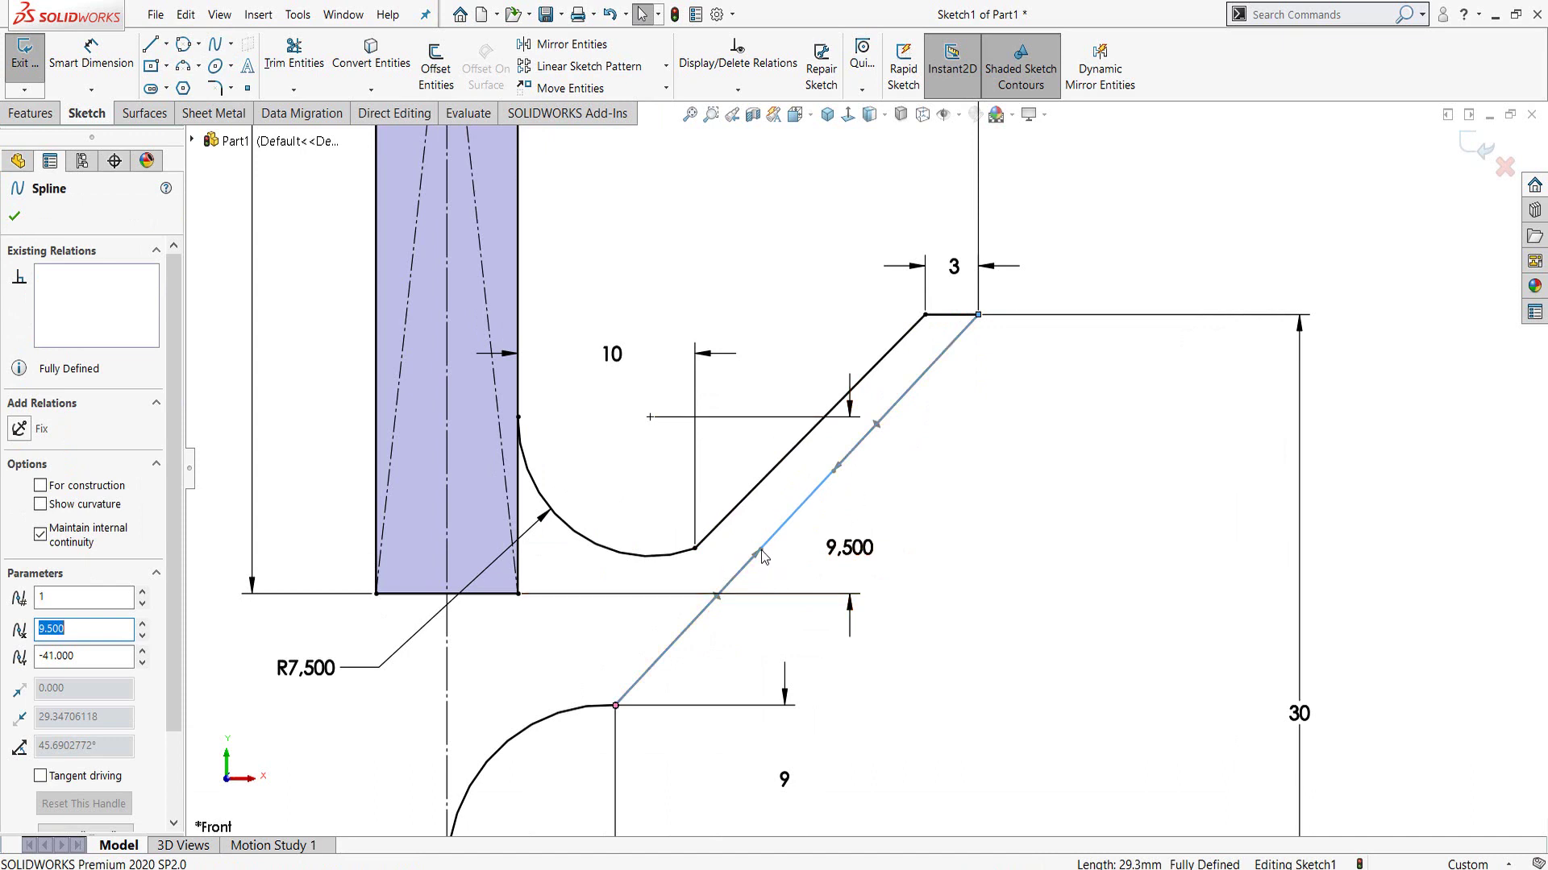
{"action": "left_click_drag", "start_coordinate": [761, 550], "coordinate": [835, 613]}
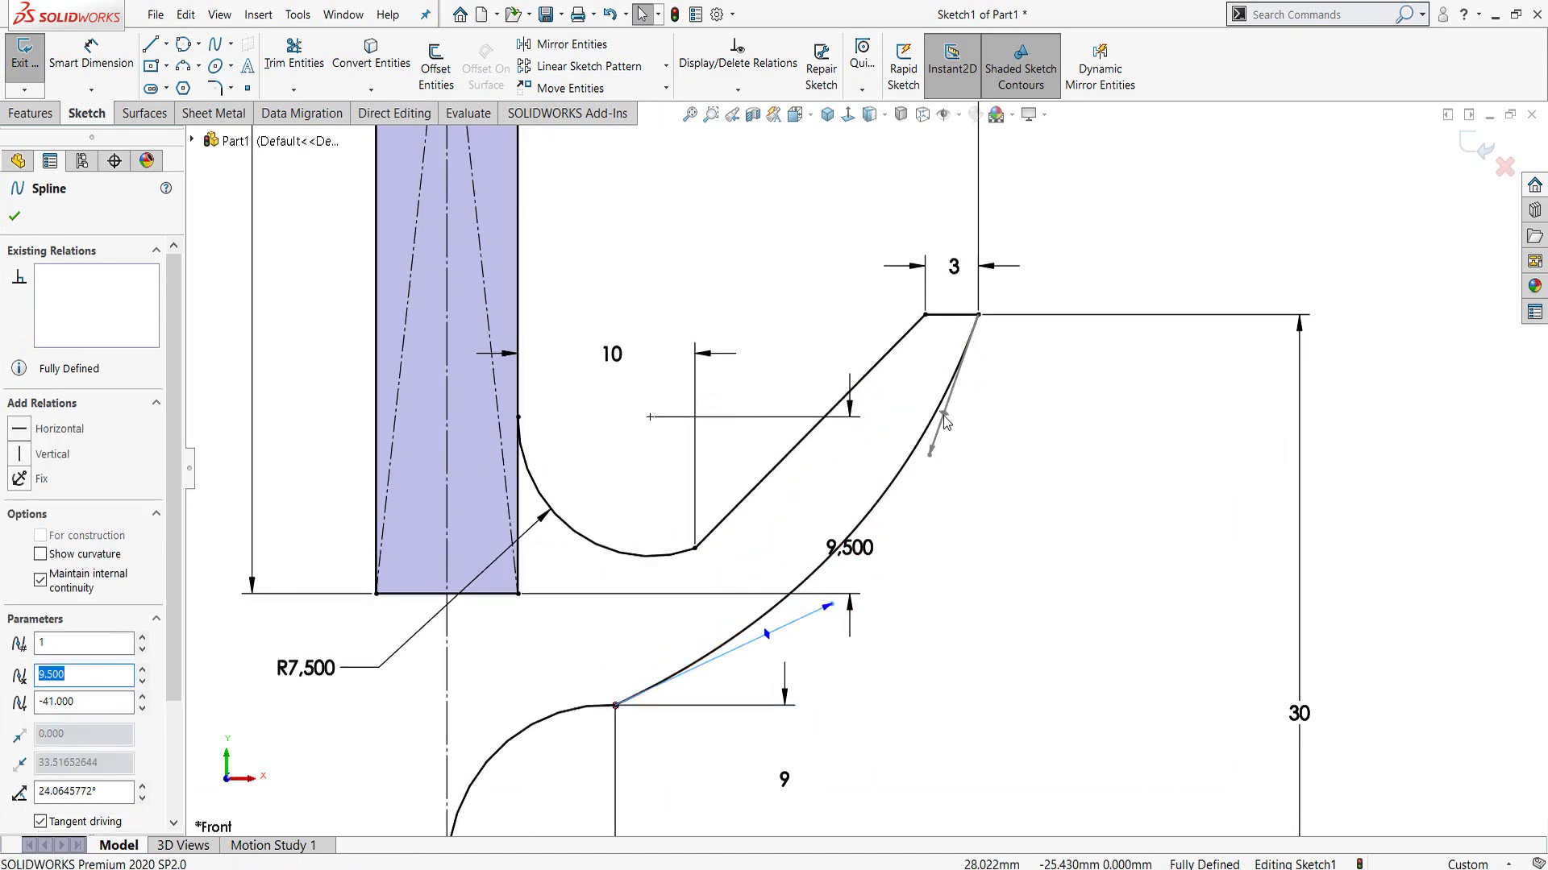
{"action": "left_click", "coordinate": [948, 460]}
{"action": "left_click", "coordinate": [949, 419]}
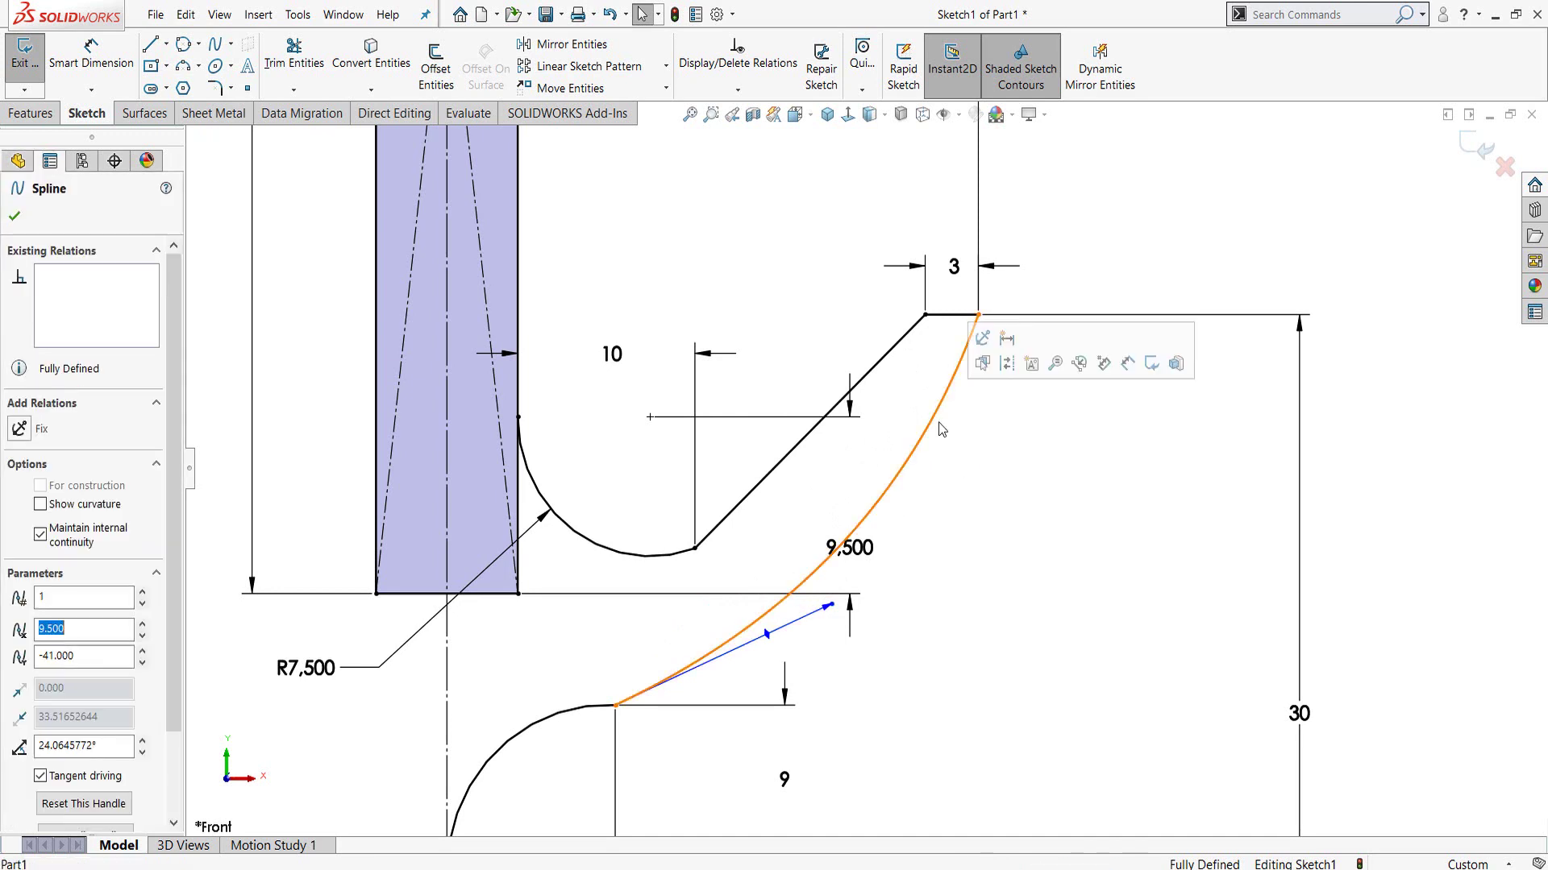
{"action": "left_click_drag", "start_coordinate": [949, 414], "coordinate": [954, 434]}
{"action": "key", "text": "Escape"}
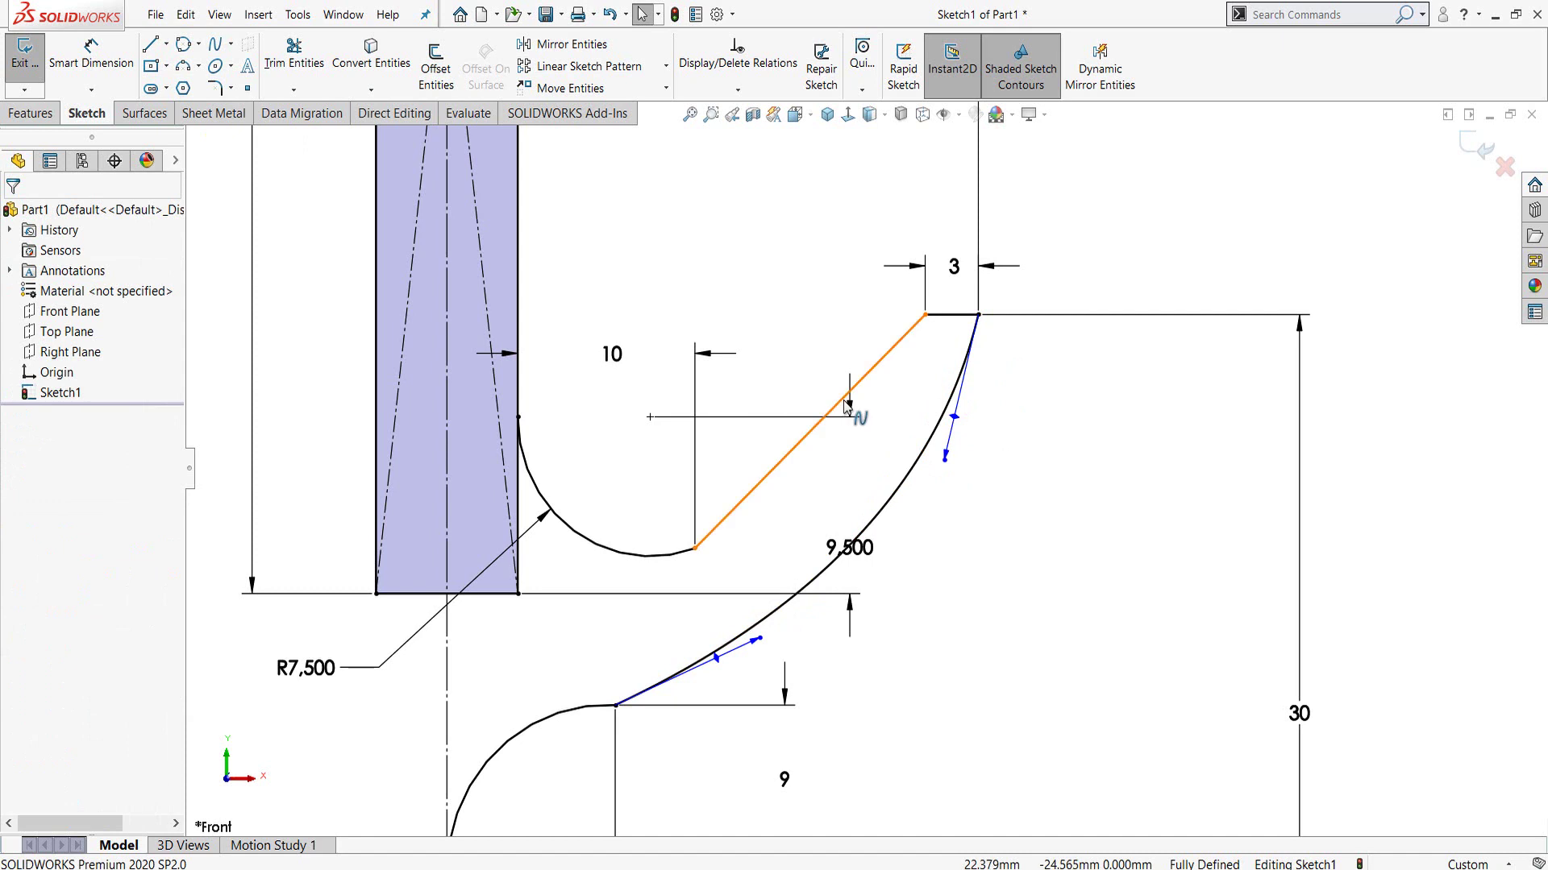
{"action": "left_click", "coordinate": [830, 511]}
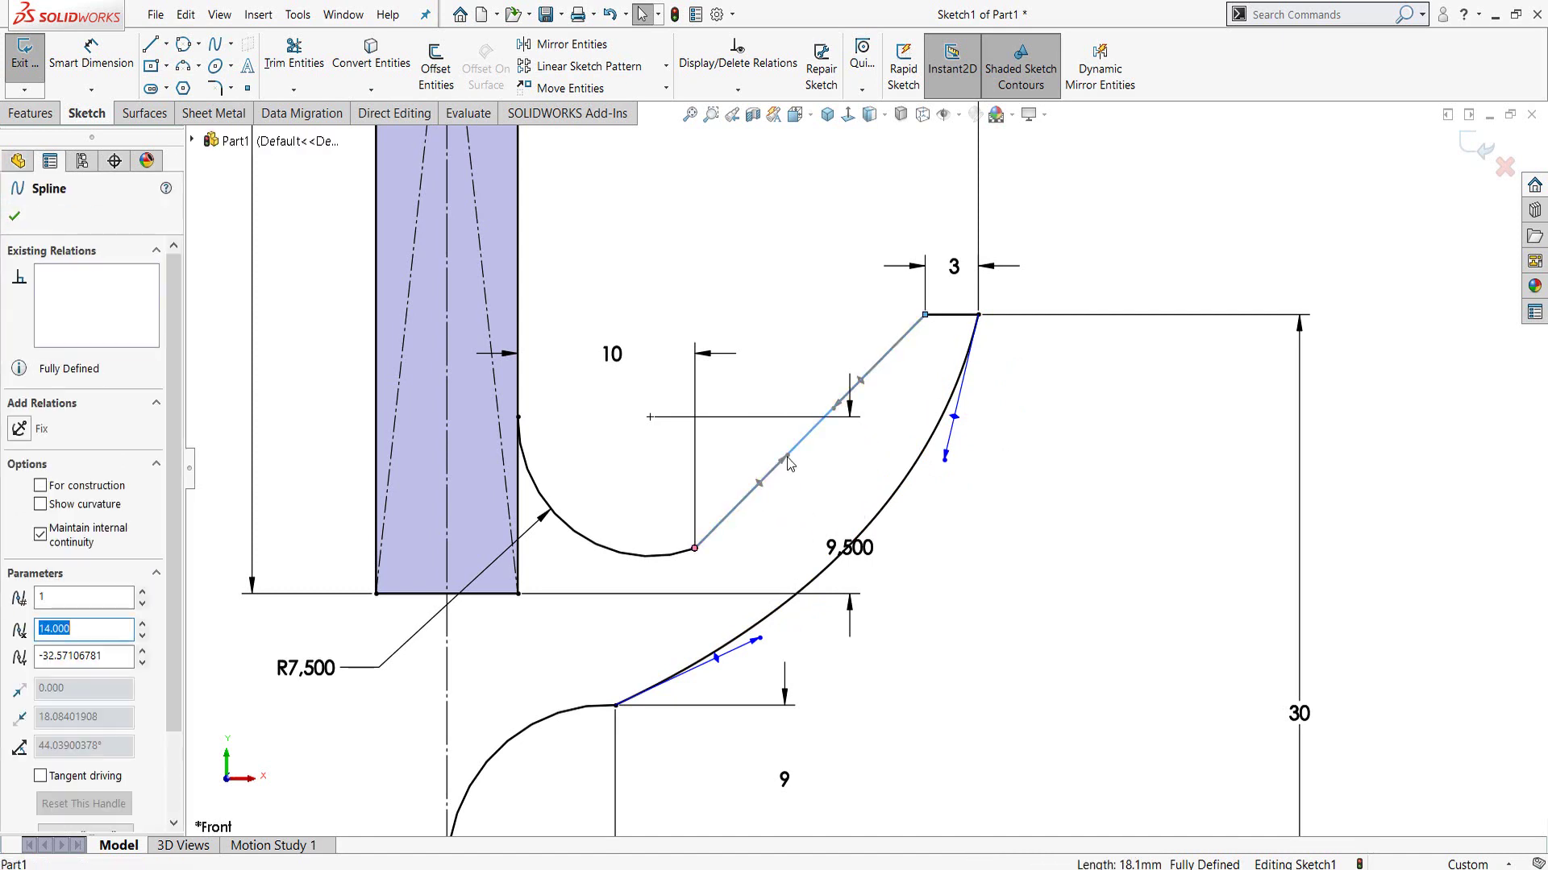
{"action": "left_click_drag", "start_coordinate": [762, 486], "coordinate": [781, 494]}
{"action": "key", "text": "Escape"}
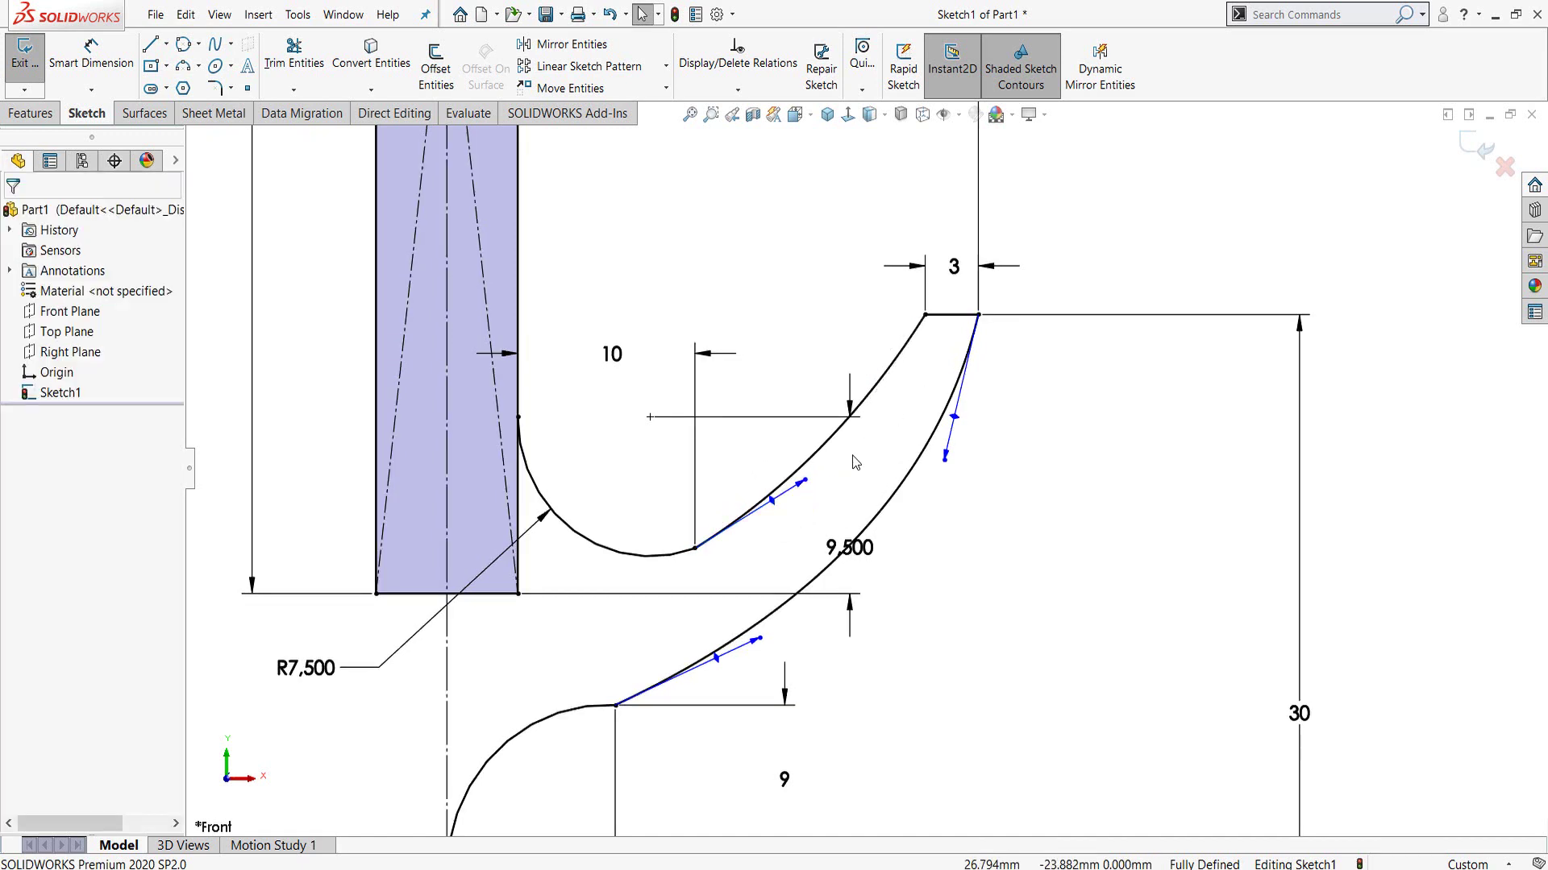
{"action": "scroll", "coordinate": [860, 470], "scroll_direction": "up", "scroll_amount": 1}
{"action": "scroll", "coordinate": [664, 671], "scroll_direction": "down", "scroll_amount": 2}
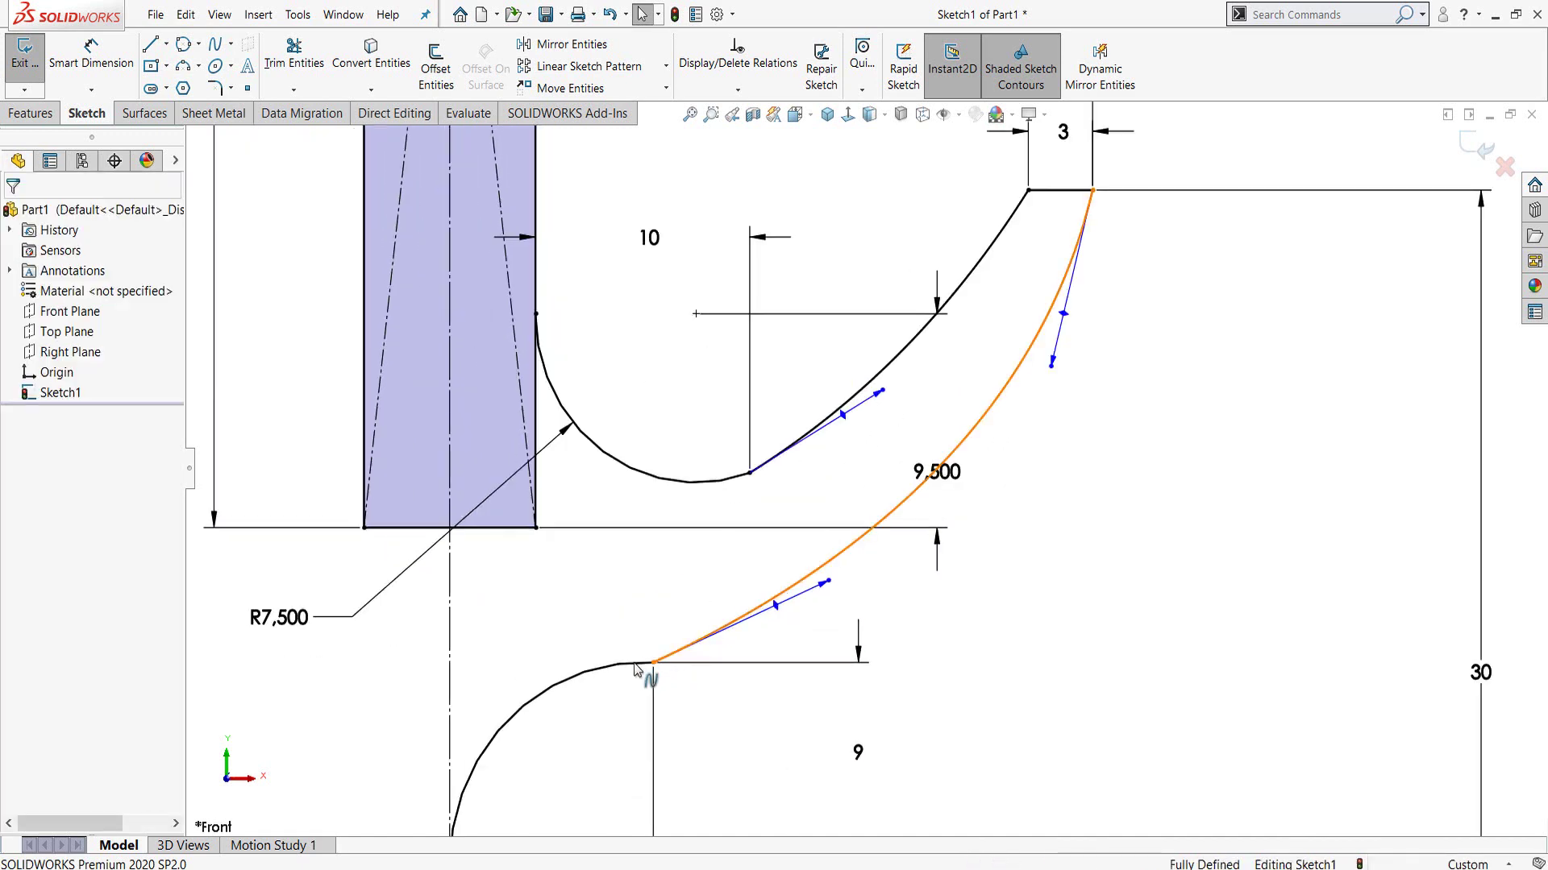
- Add Tangent relations between each spline and its arc
{"action": "left_click", "coordinate": [662, 661]}
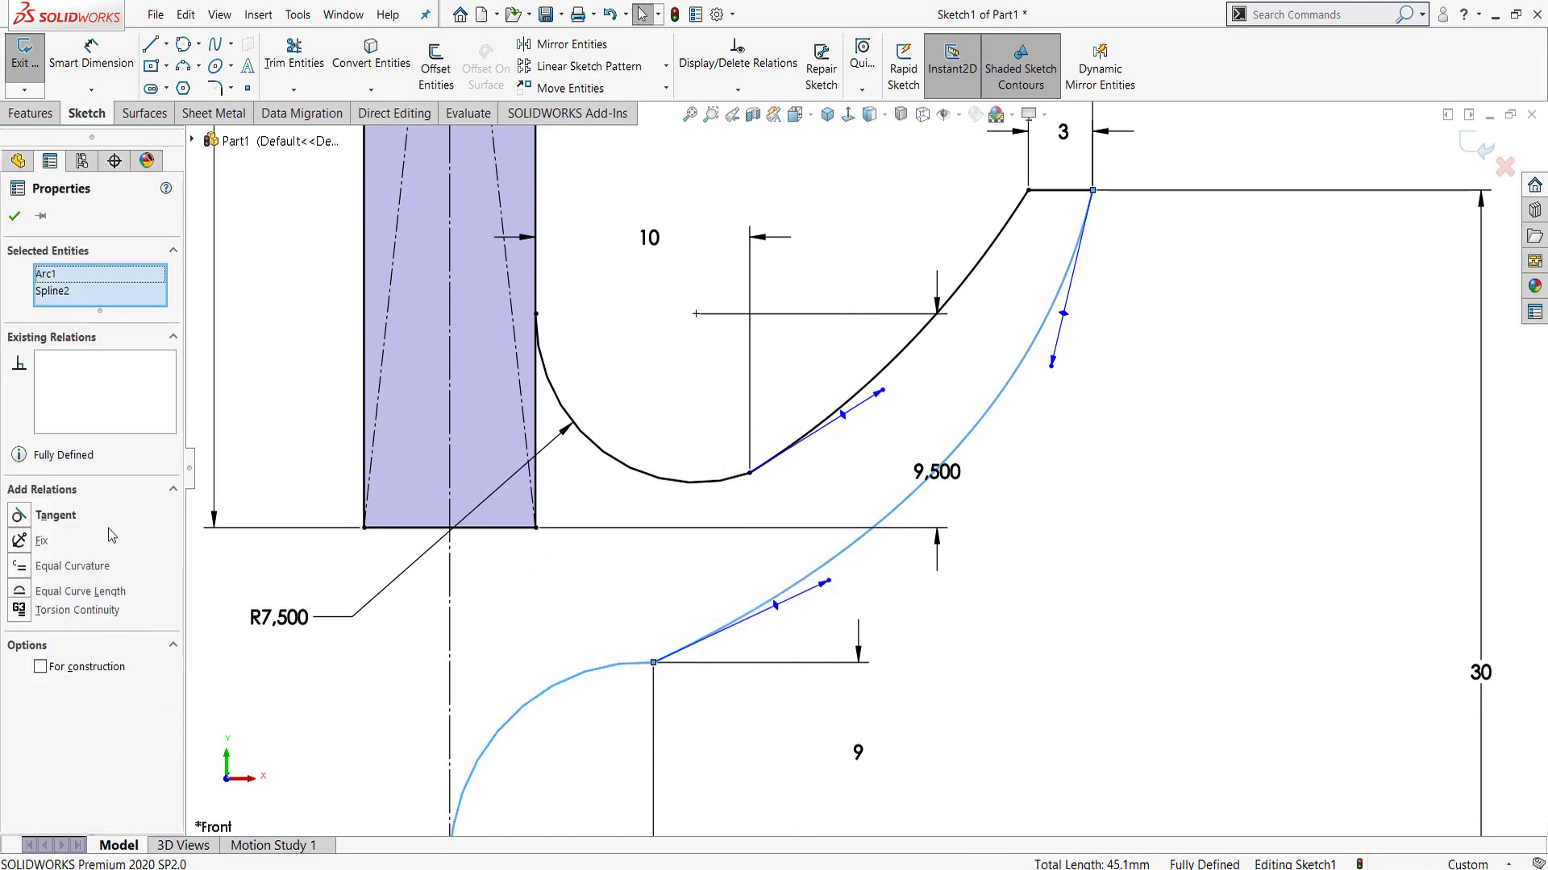
{"action": "left_click", "coordinate": [19, 516]}
{"action": "left_click", "coordinate": [1042, 689]}
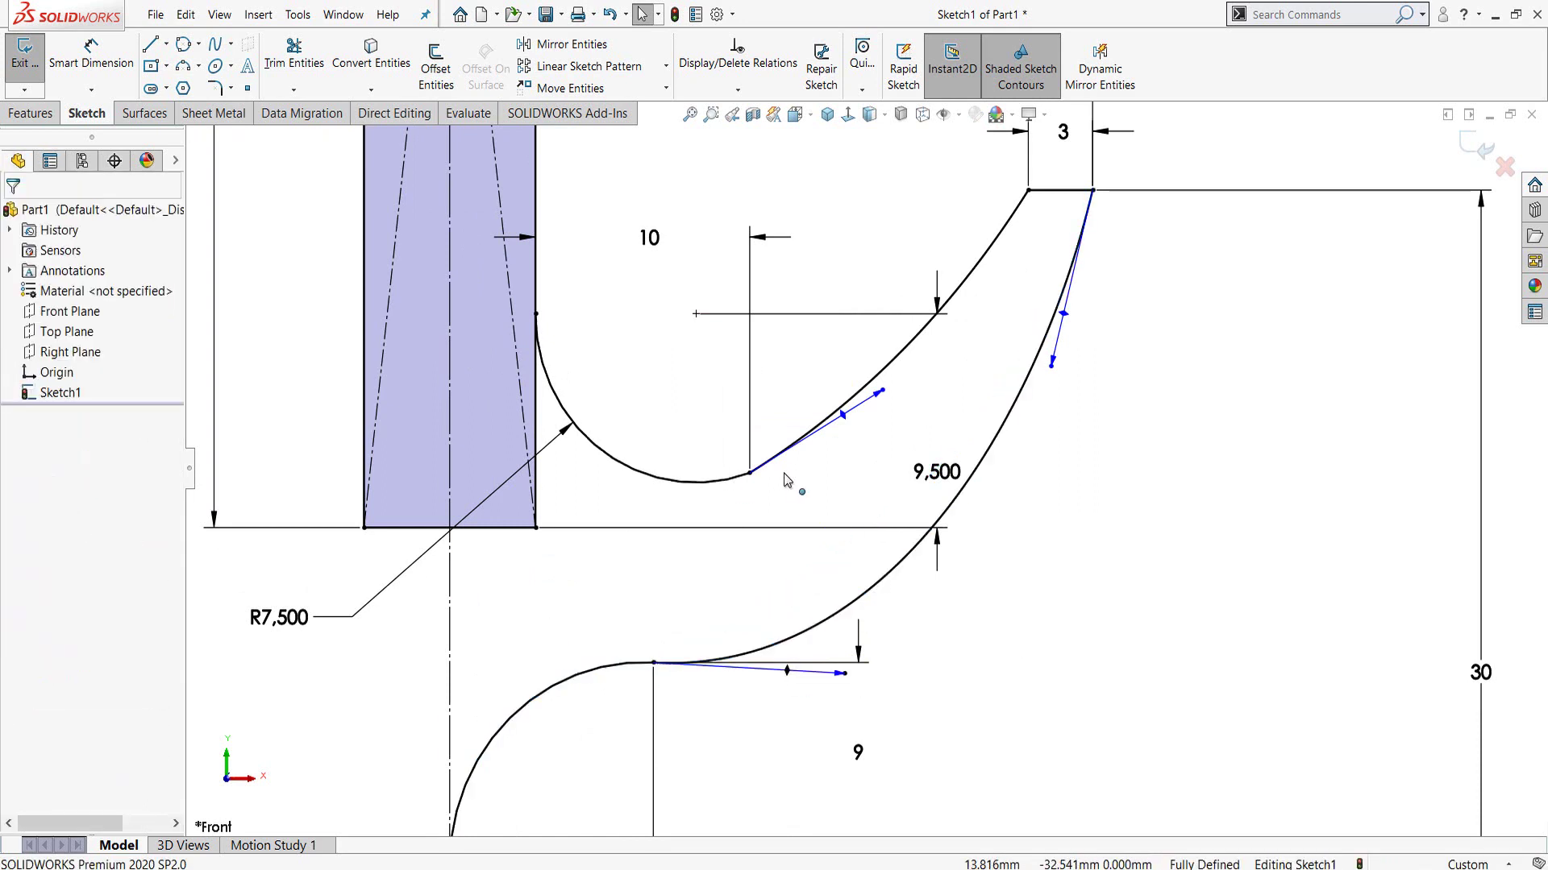
{"action": "left_click", "coordinate": [778, 456]}
{"action": "left_click", "coordinate": [726, 484], "text": "ctrl"}
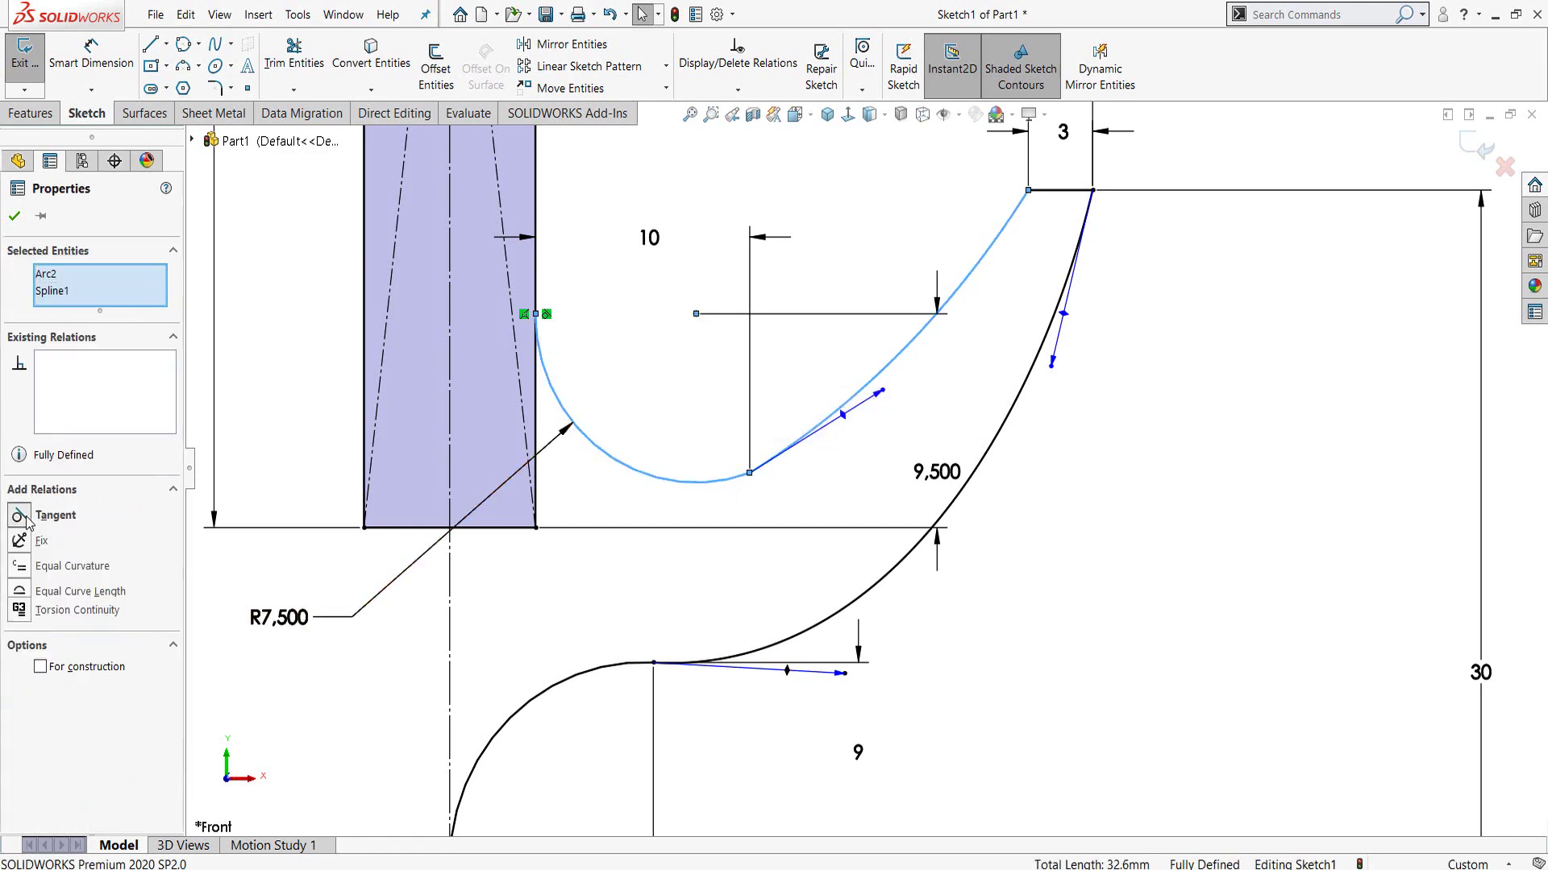
{"action": "left_click", "coordinate": [24, 517]}
{"action": "left_click", "coordinate": [1005, 511]}
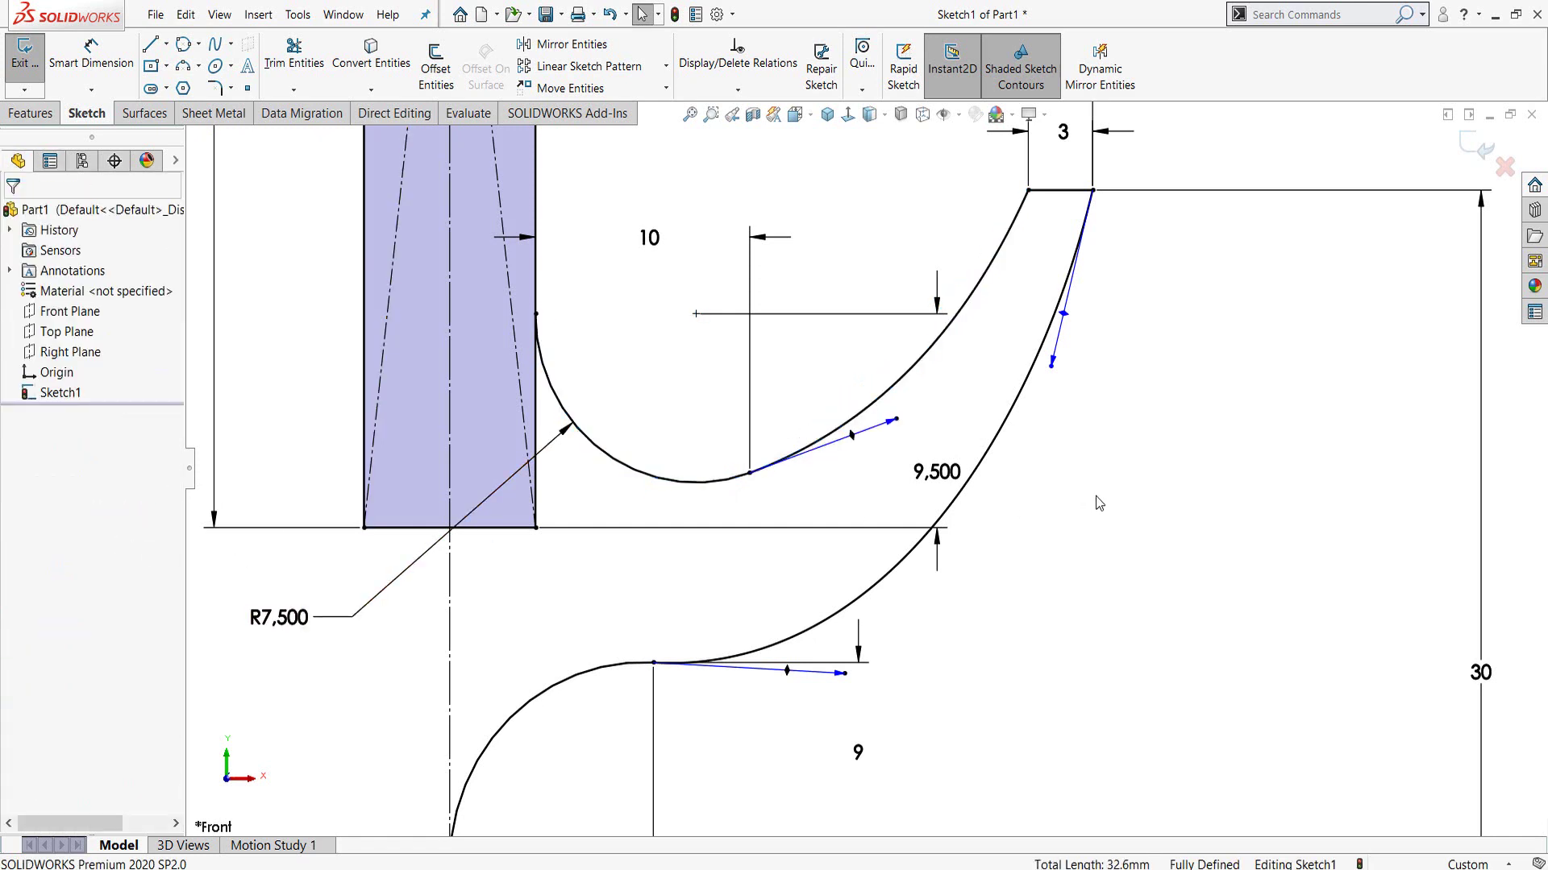
{"action": "key", "text": "z"}
{"action": "key", "text": "z"}
{"action": "key", "text": "z"}
{"action": "key", "text": "z"}
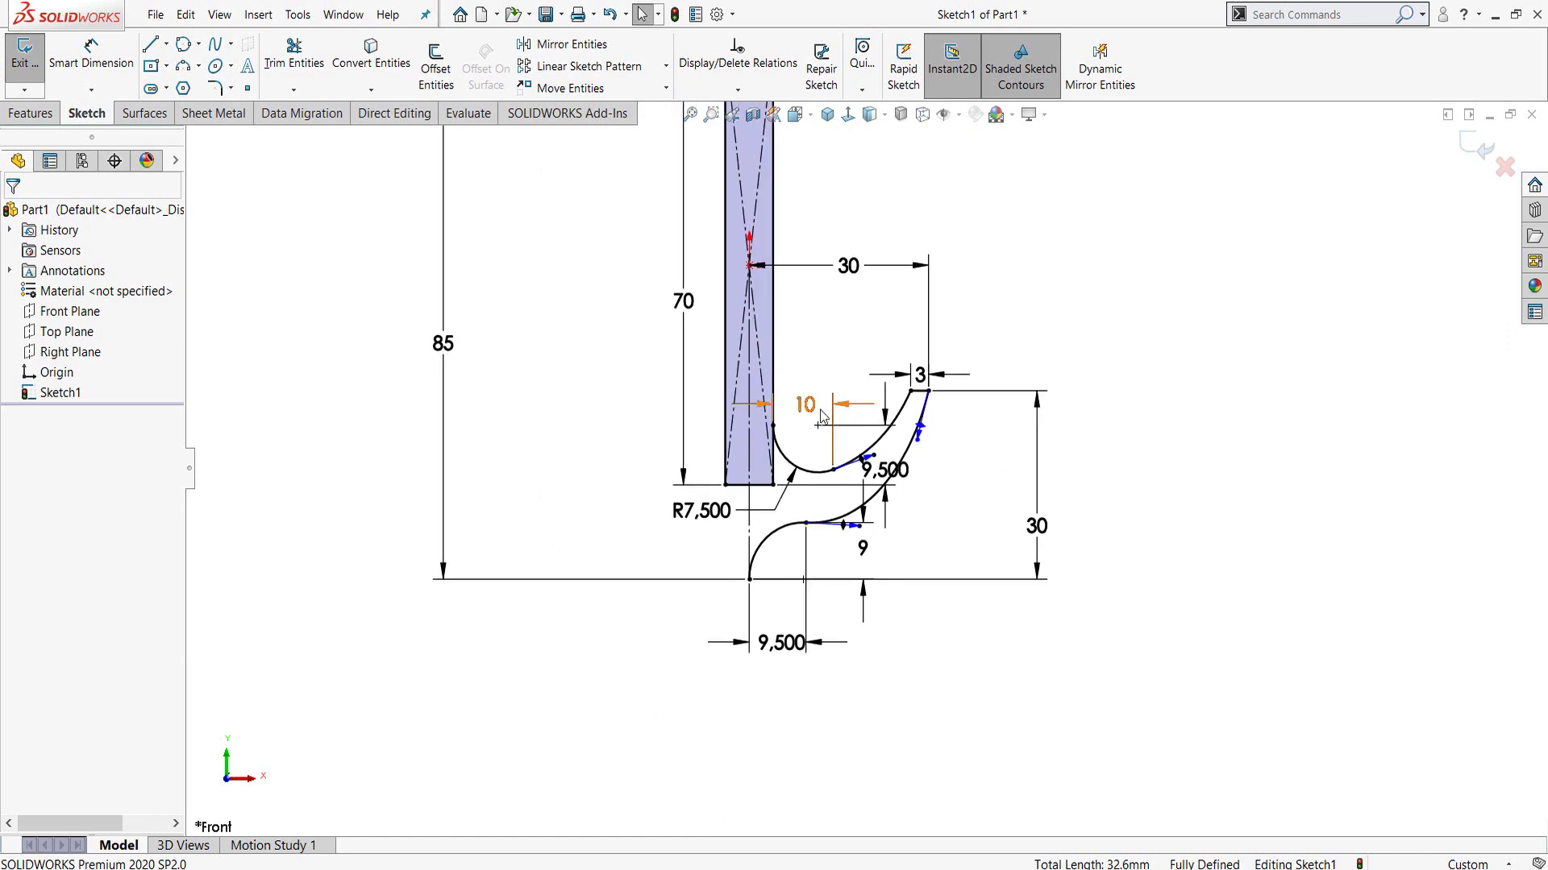
{"action": "key", "text": "z"}
- Mirror both arcs, both splines and the 3 mm top line about the vertical centreline
{"action": "left_click", "coordinate": [565, 44]}
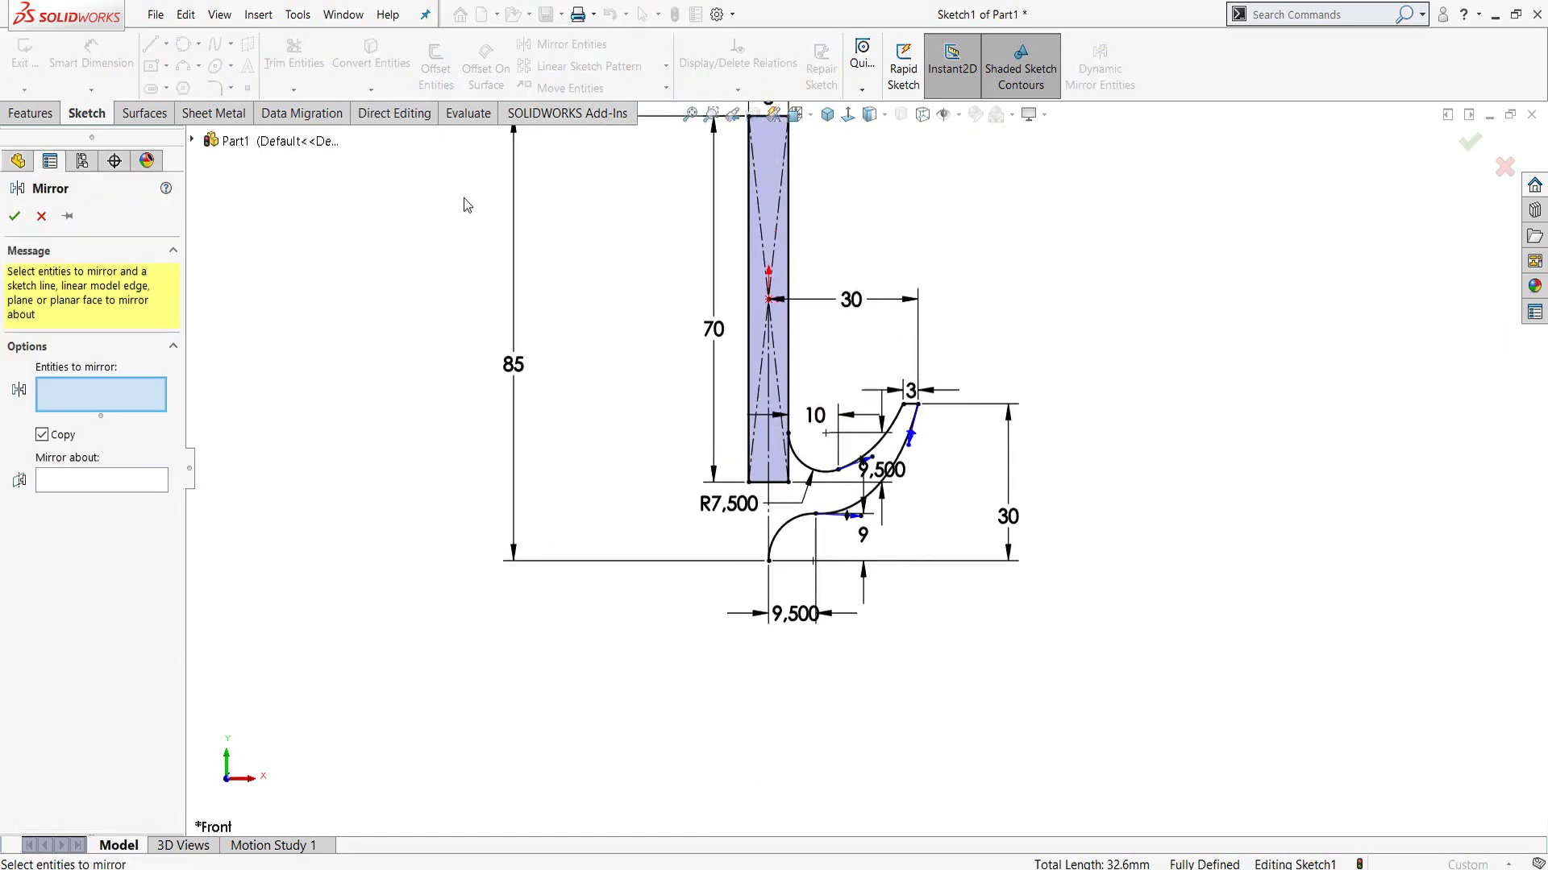
{"action": "scroll", "coordinate": [890, 403], "scroll_direction": "down", "scroll_amount": 5}
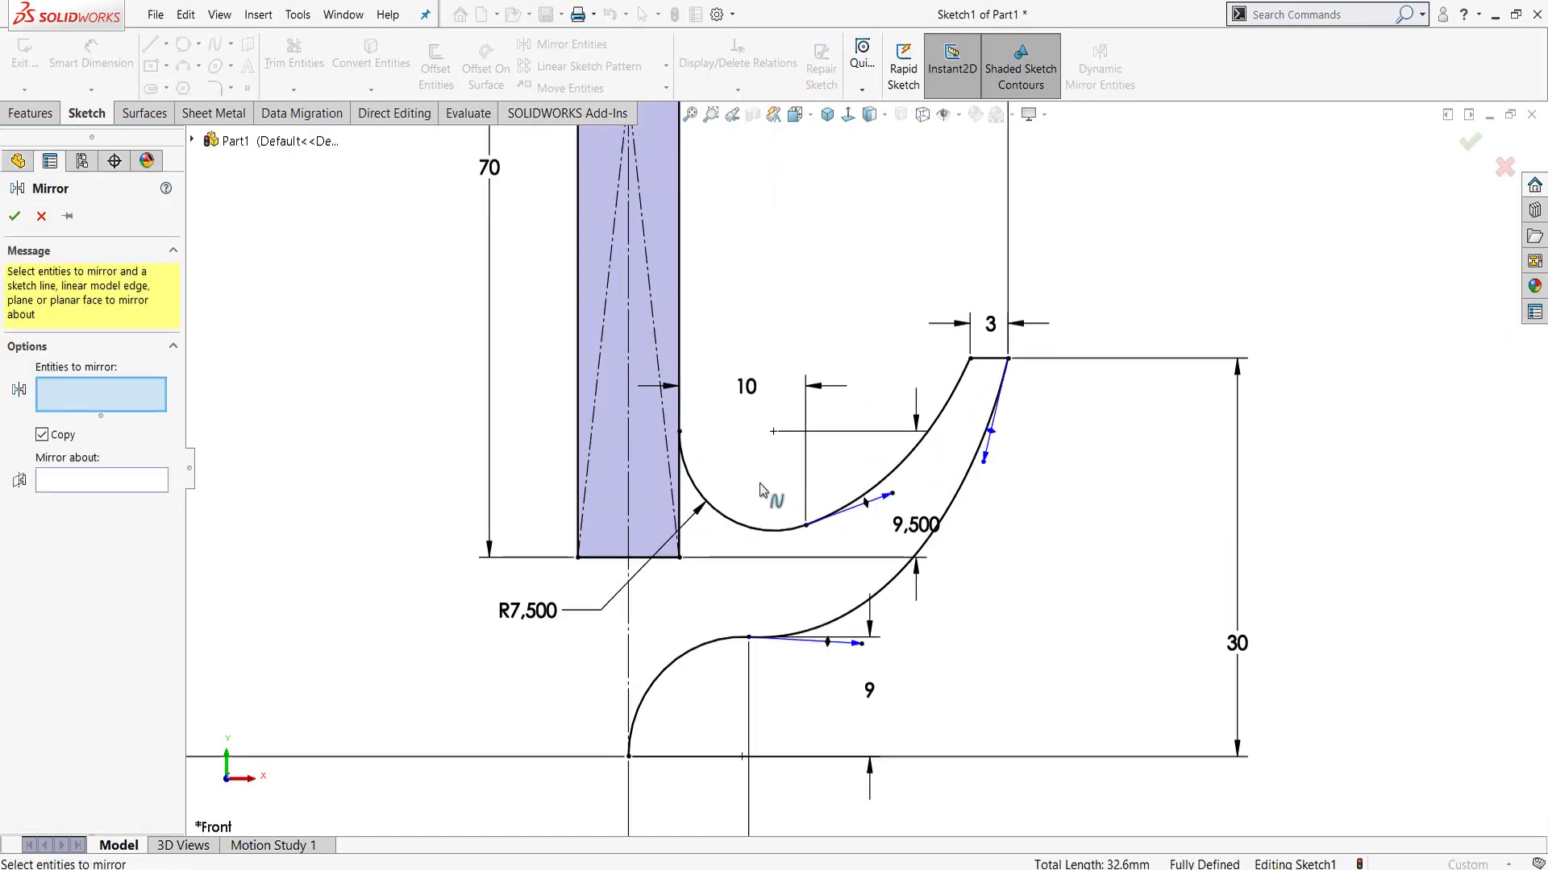
{"action": "left_click", "coordinate": [746, 528]}
{"action": "left_click", "coordinate": [949, 385]}
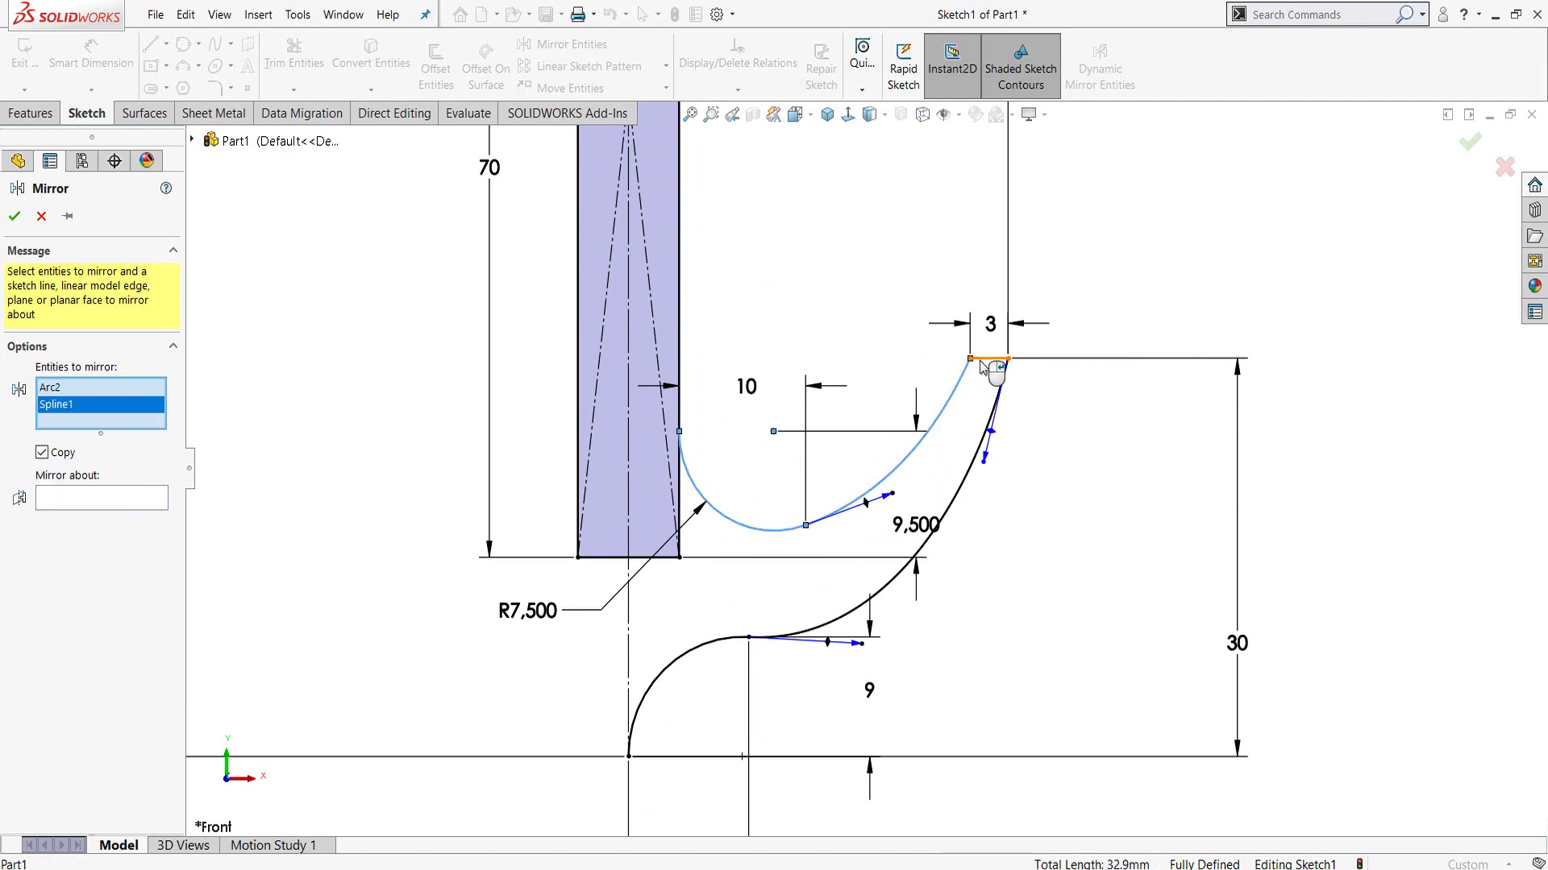
{"action": "left_click", "coordinate": [989, 357]}
{"action": "left_click", "coordinate": [998, 408]}
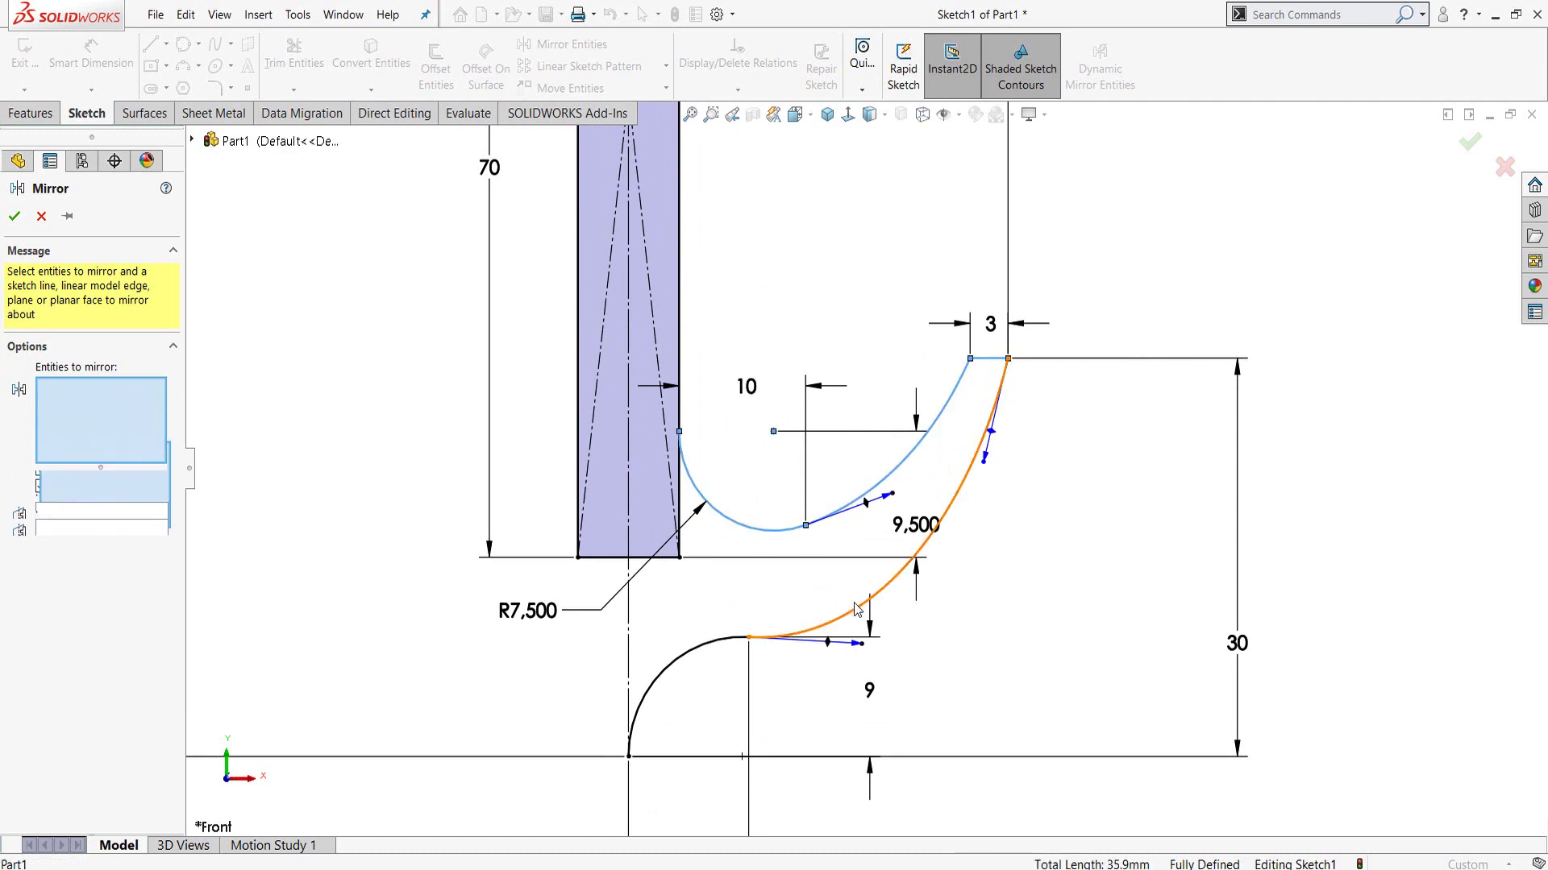
{"action": "left_click", "coordinate": [699, 661]}
{"action": "left_click", "coordinate": [91, 554]}
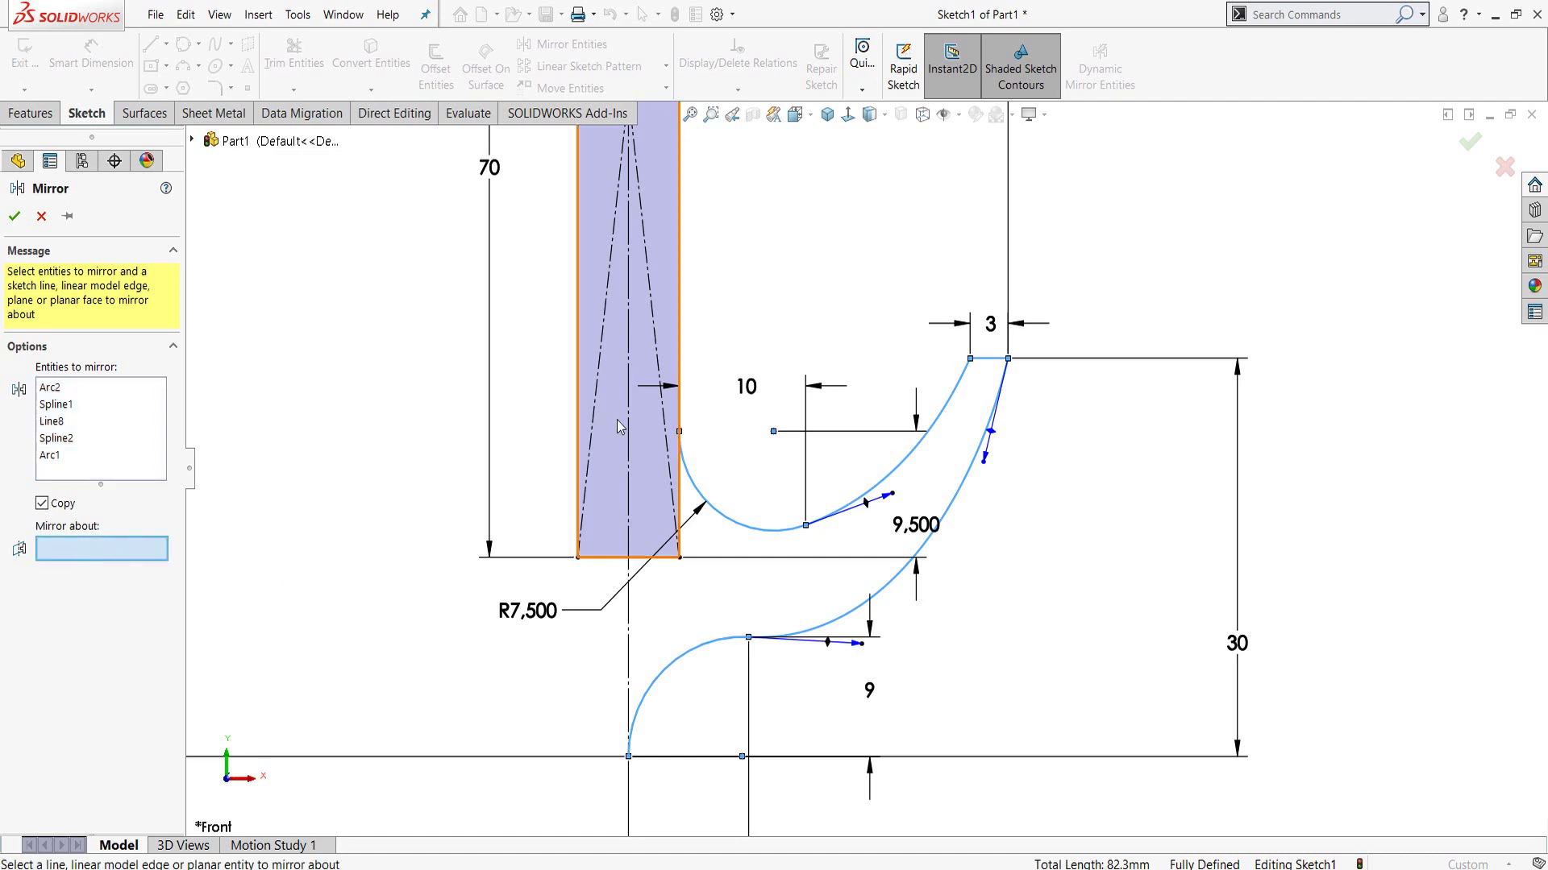
{"action": "left_click", "coordinate": [630, 403]}
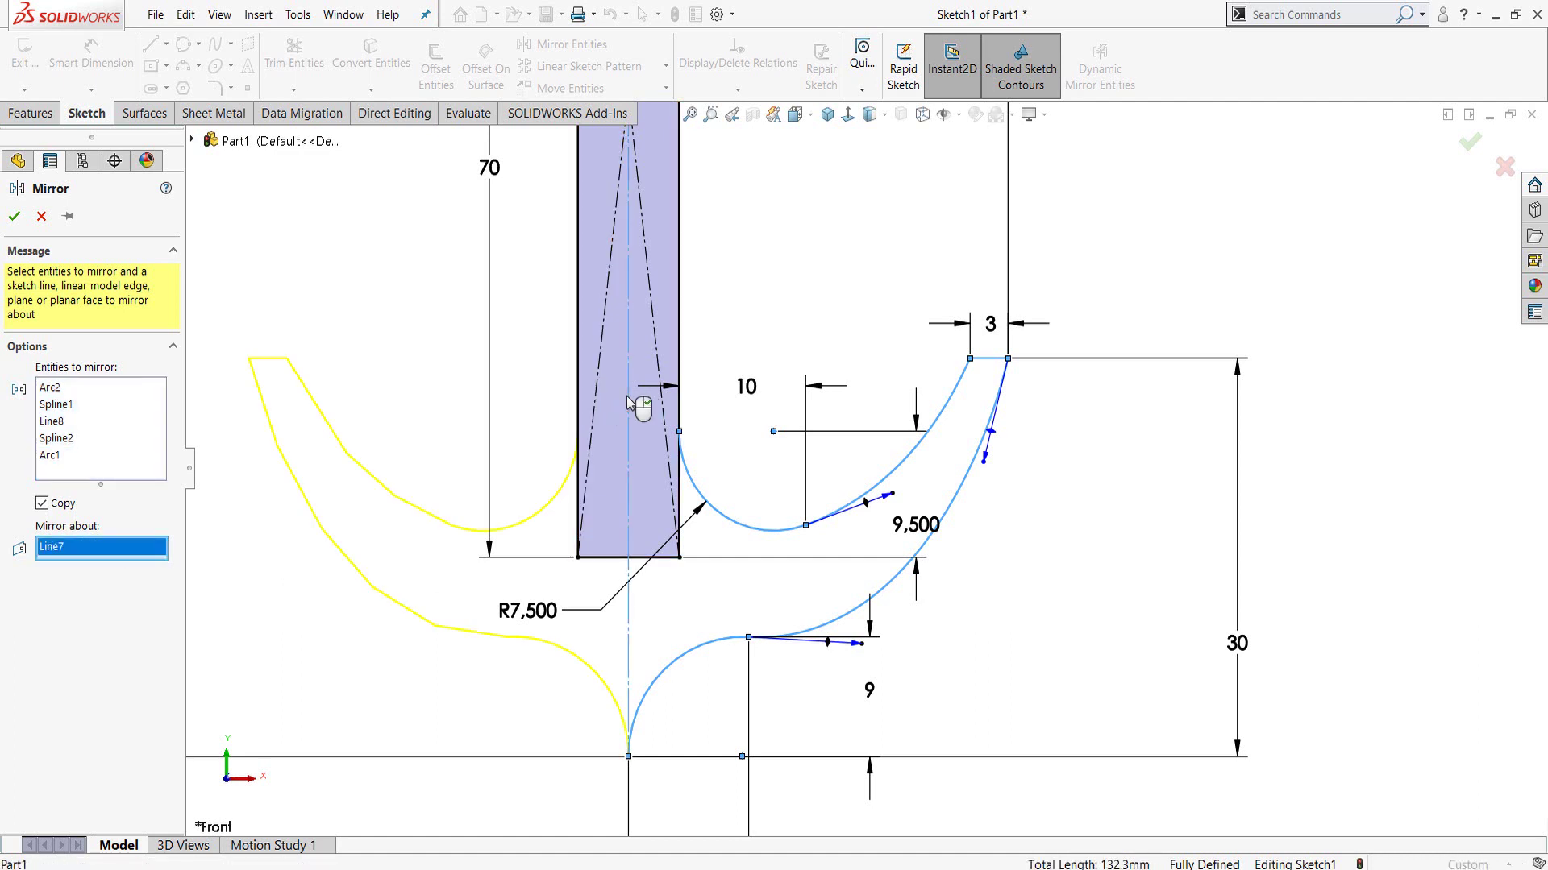
{"action": "right_click", "coordinate": [631, 403]}
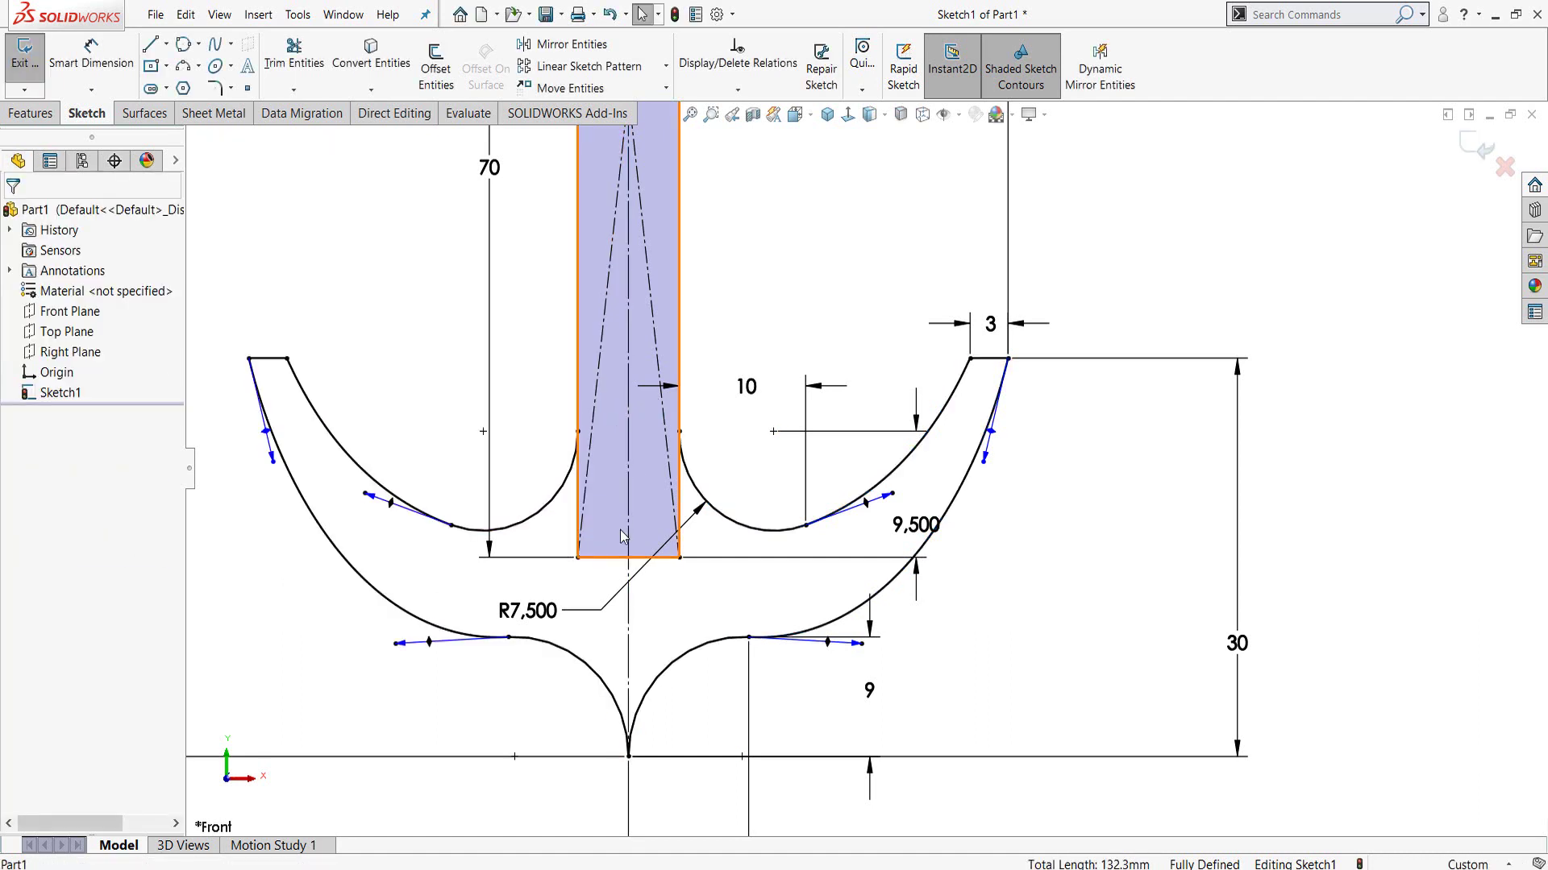
- Convert the shank's bottom edge to construction geometry
{"action": "left_click", "coordinate": [610, 563]}
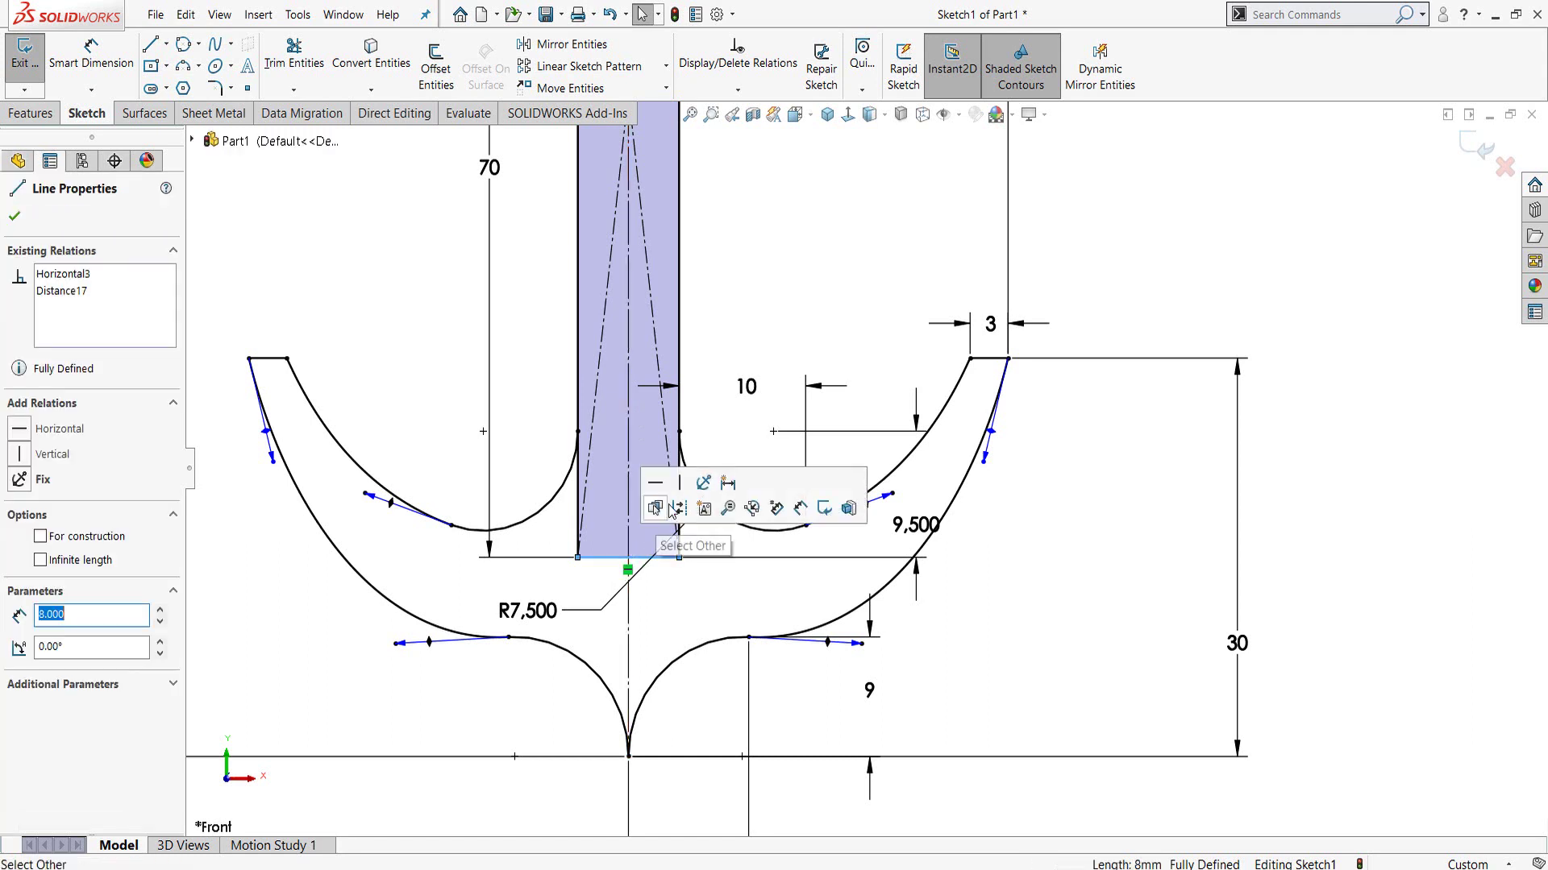
{"action": "left_click", "coordinate": [643, 511]}
{"action": "scroll", "coordinate": [683, 516], "scroll_direction": "down", "scroll_amount": 2}
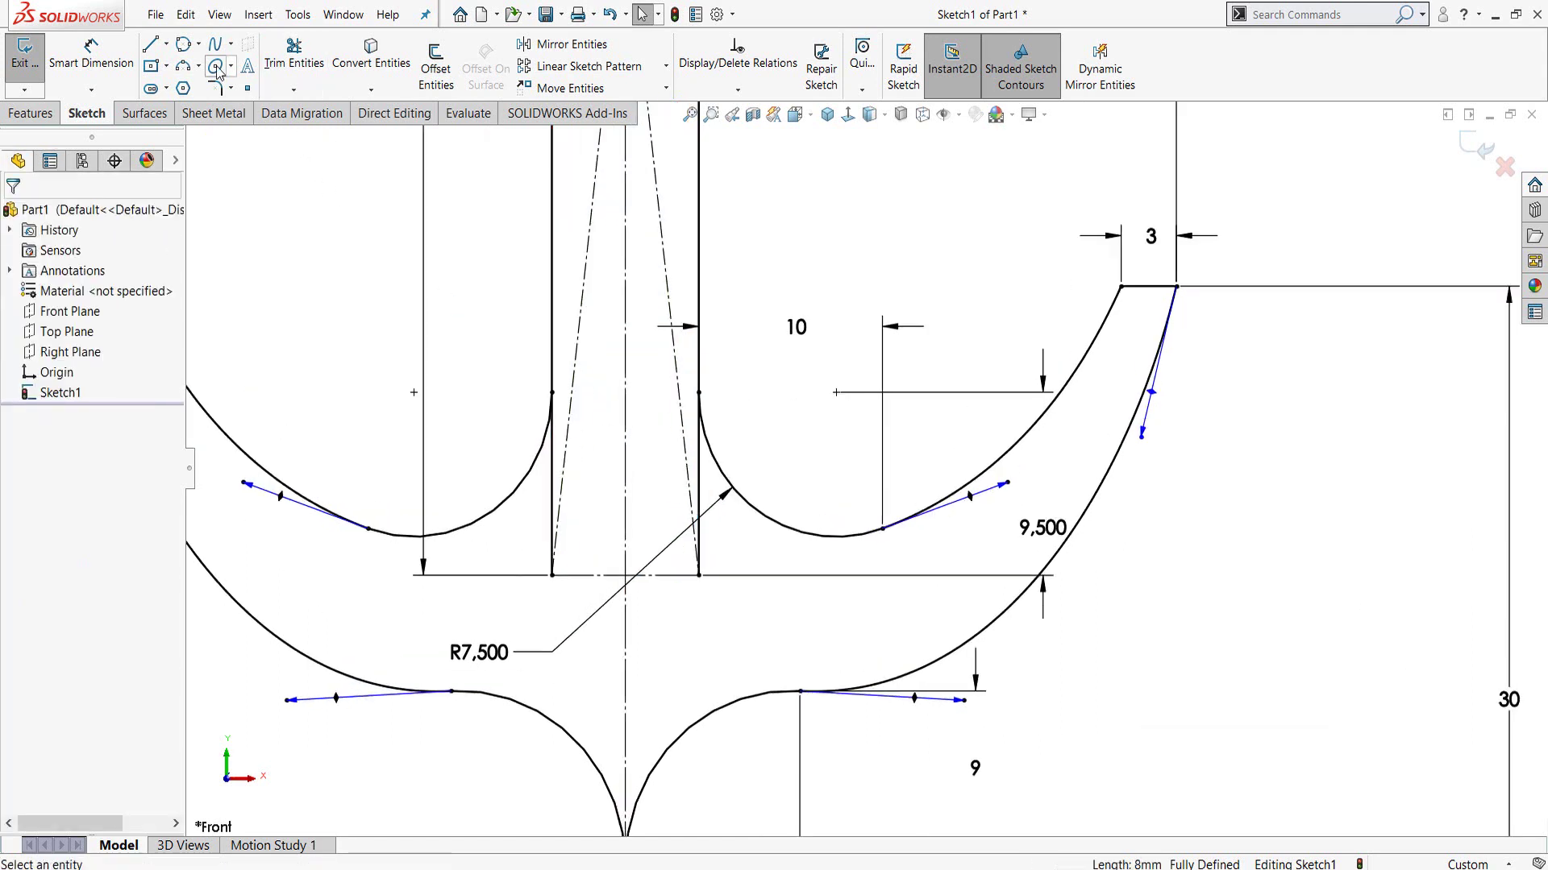
- Draw a horizontal construction line across the shank between the arc ends
{"action": "left_click", "coordinate": [151, 46]}
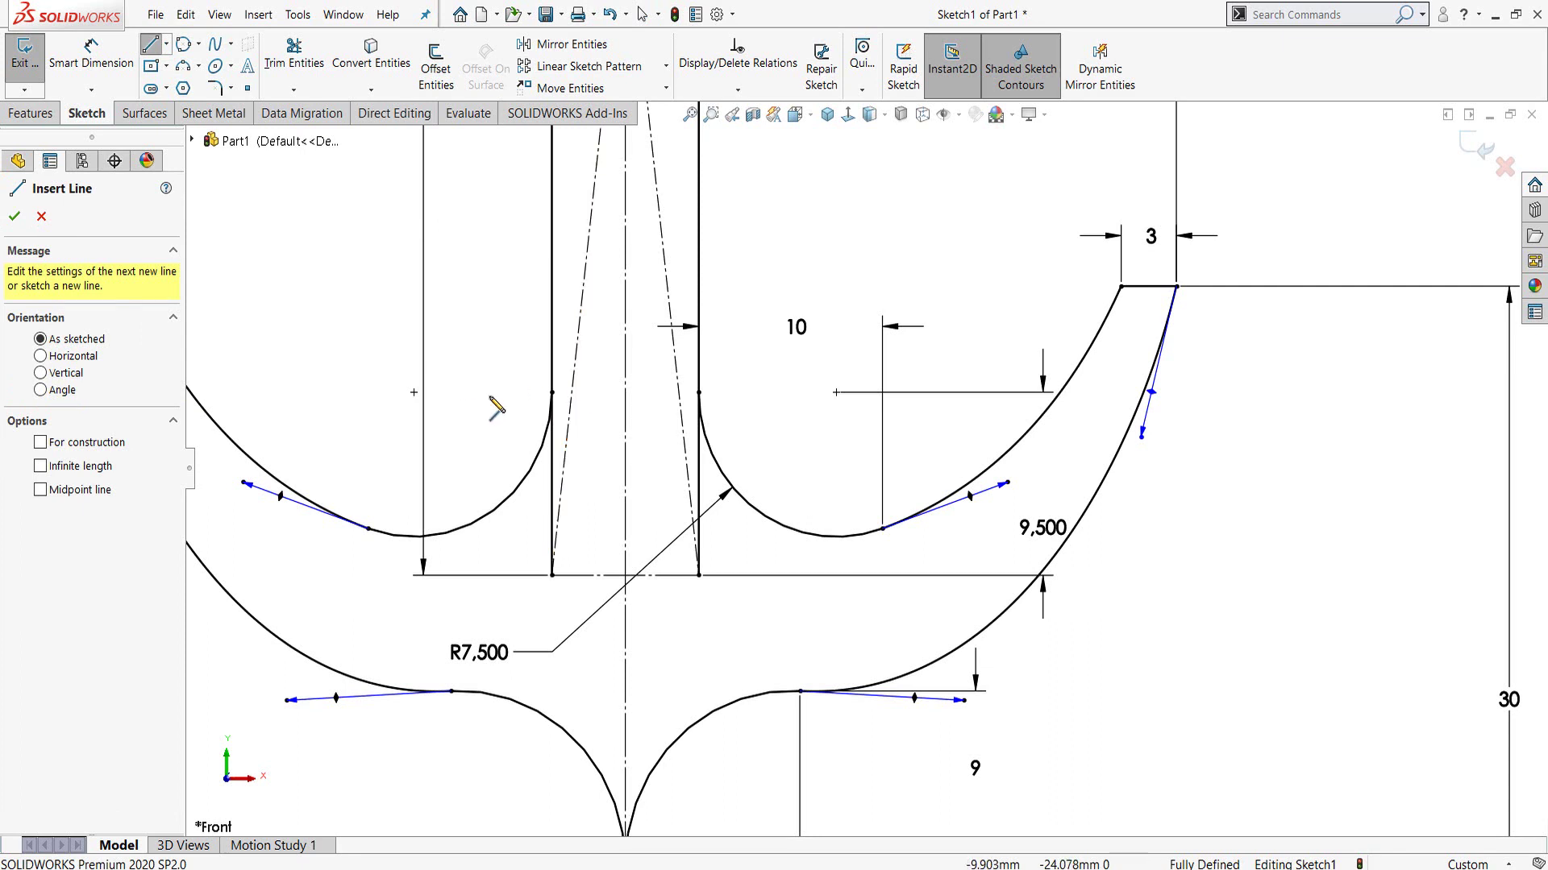
{"action": "left_click", "coordinate": [553, 392]}
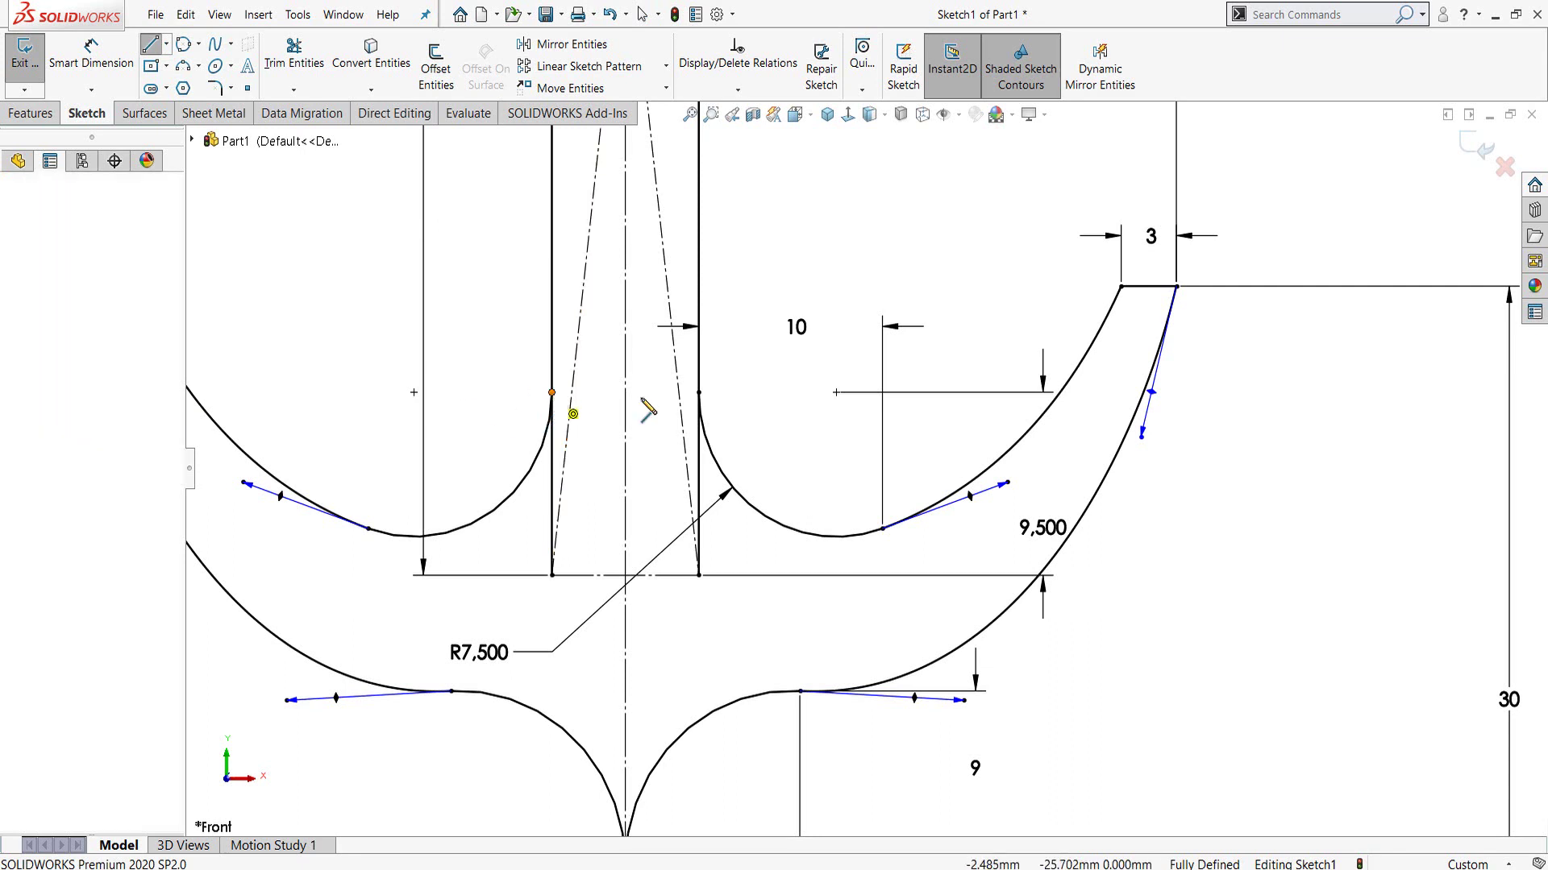
{"action": "left_click", "coordinate": [699, 392]}
{"action": "scroll", "coordinate": [706, 401], "scroll_direction": "down", "scroll_amount": 2}
{"action": "key", "text": "Escape"}
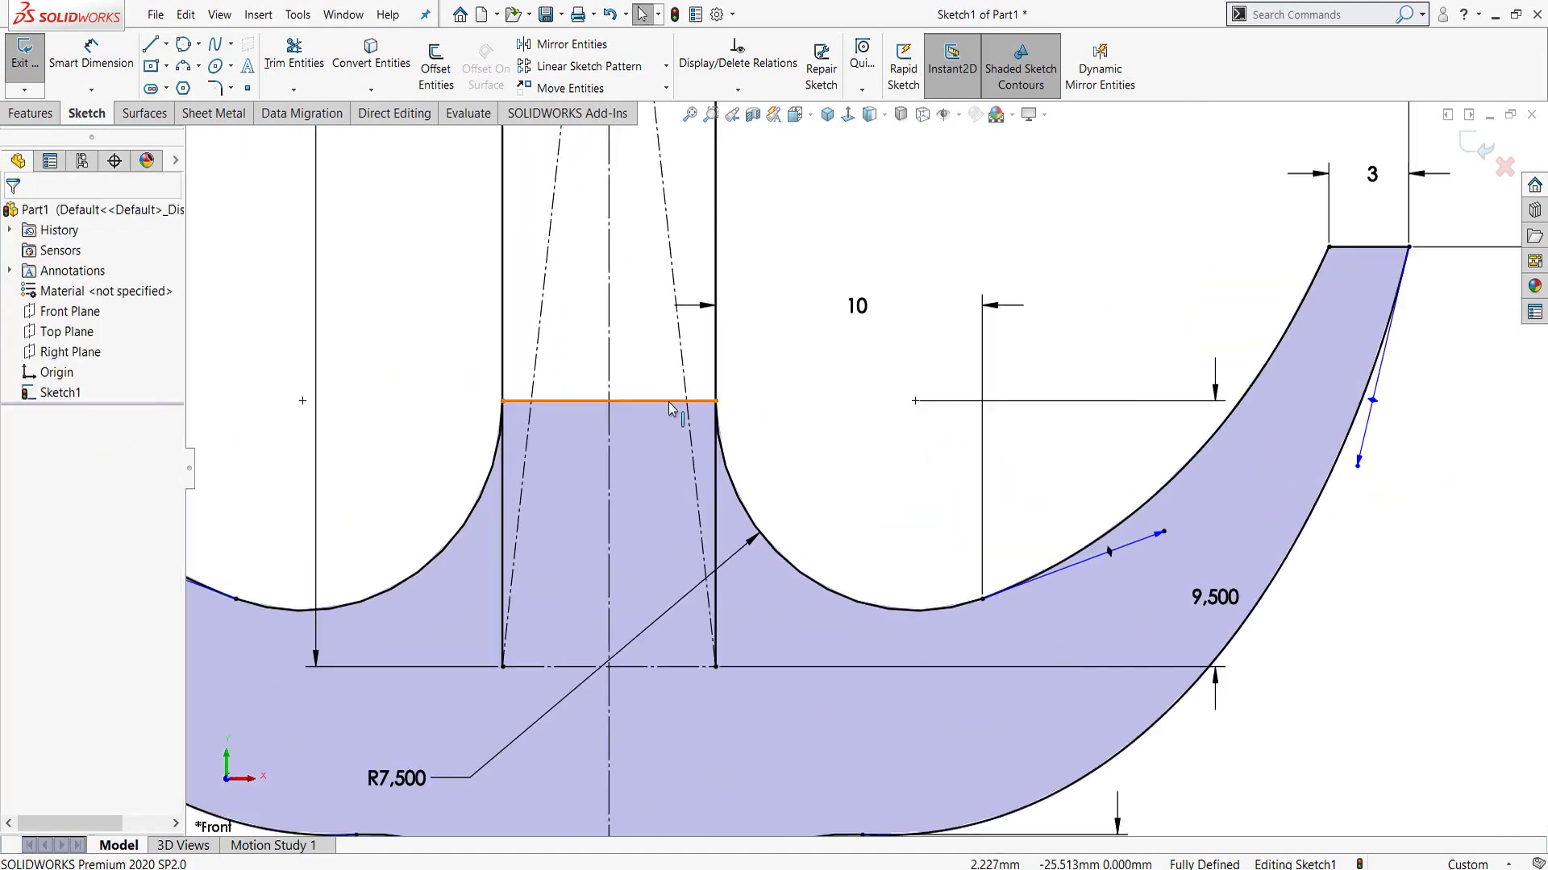
{"action": "left_click", "coordinate": [679, 400]}
{"action": "left_click", "coordinate": [737, 351]}
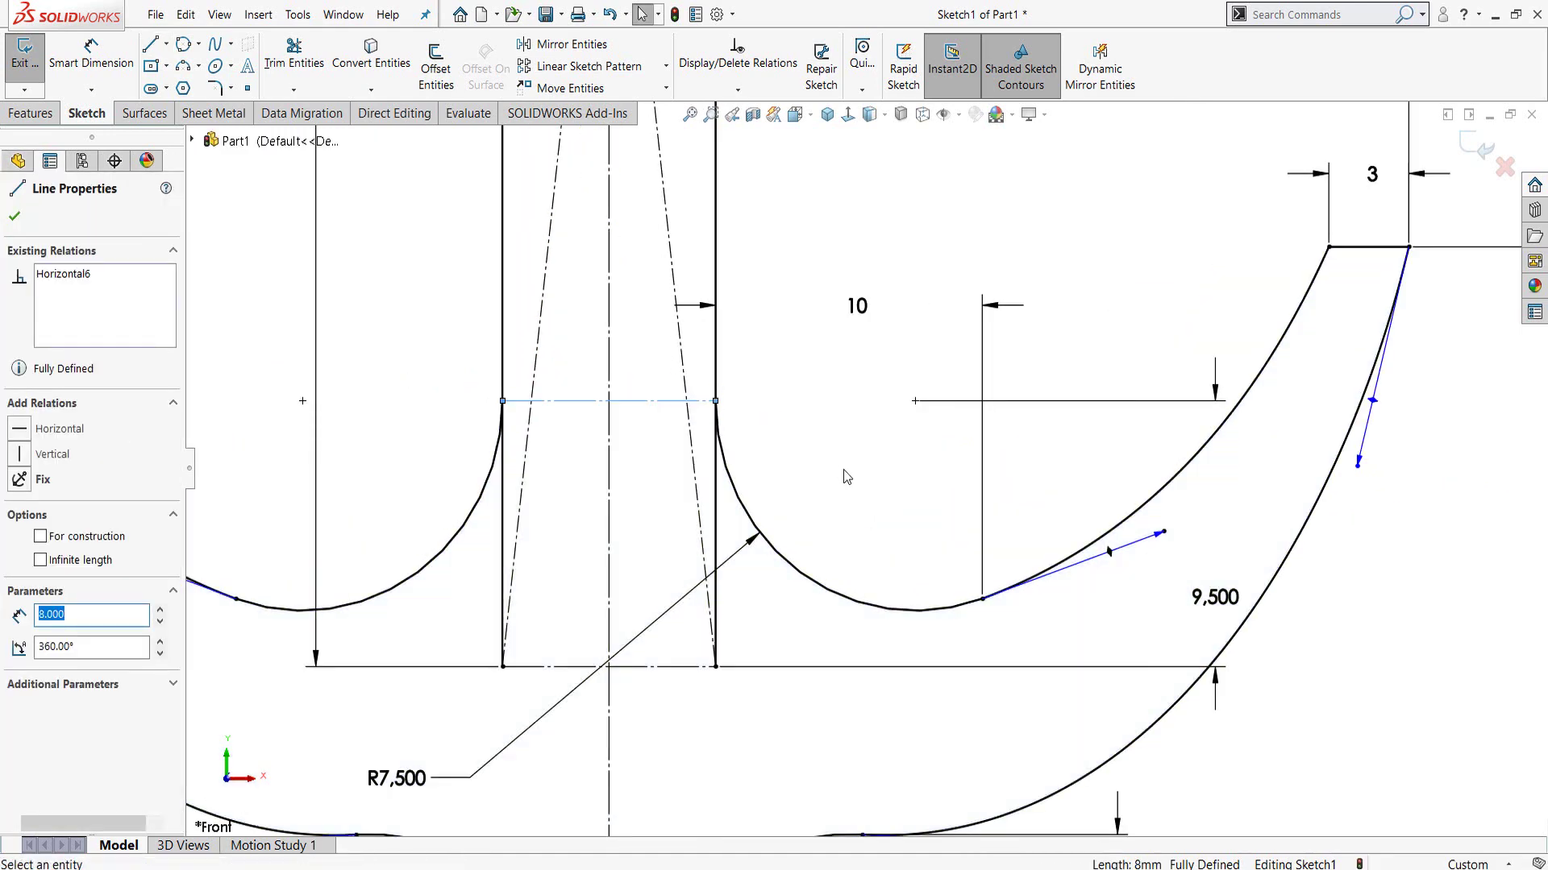
{"action": "left_click", "coordinate": [843, 473]}
{"action": "scroll", "coordinate": [843, 473], "scroll_direction": "up", "scroll_amount": 2}
- Trim the left and right shank segments between the arms using Trim to closest
{"action": "left_click", "coordinate": [294, 65]}
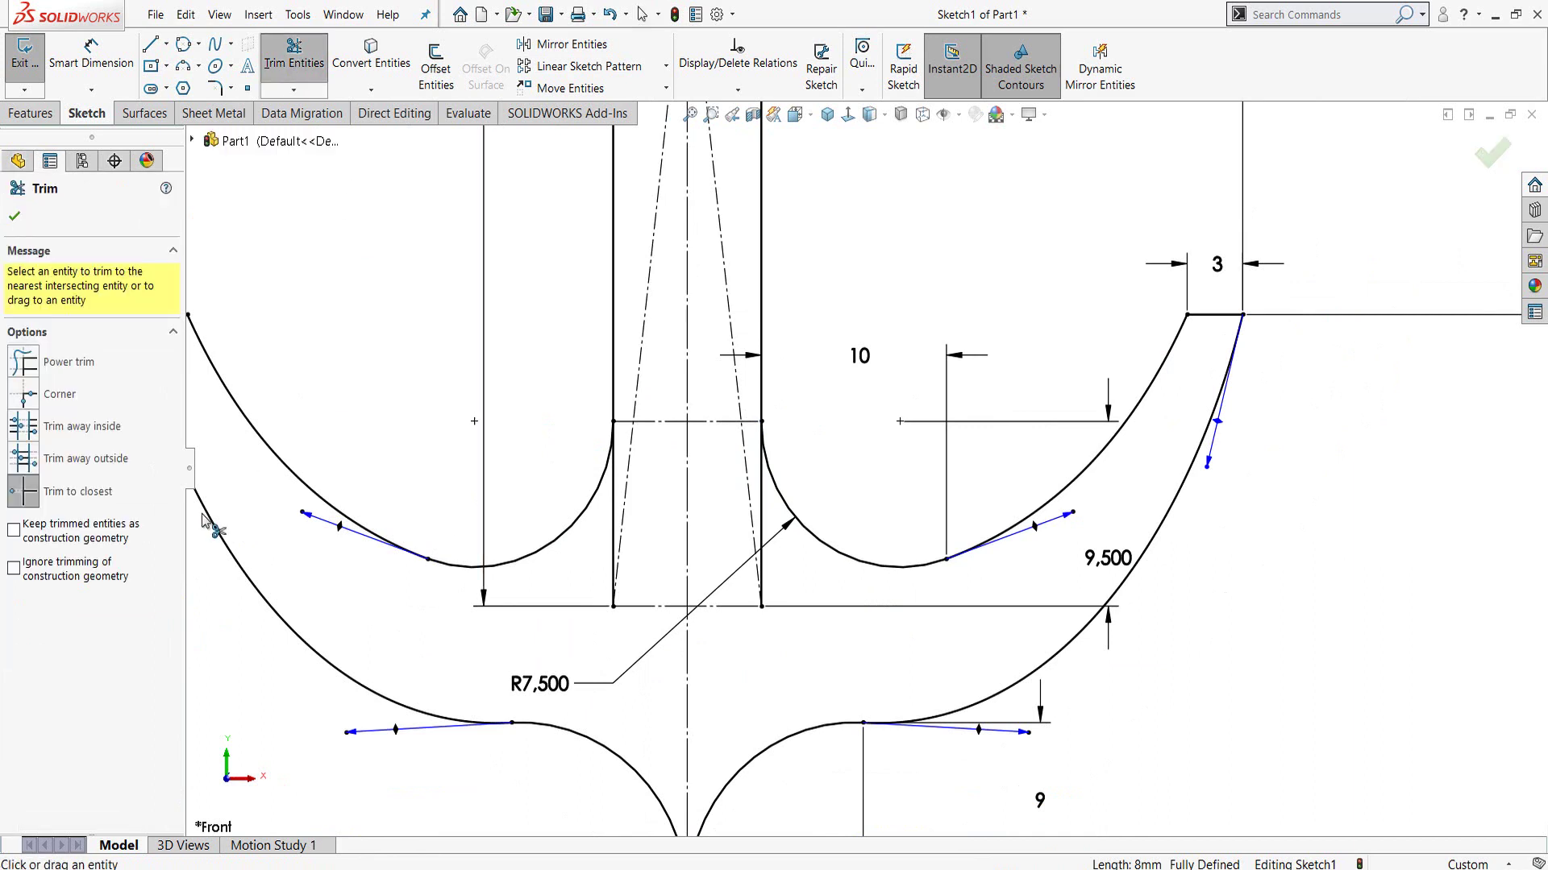
{"action": "left_click", "coordinate": [24, 491]}
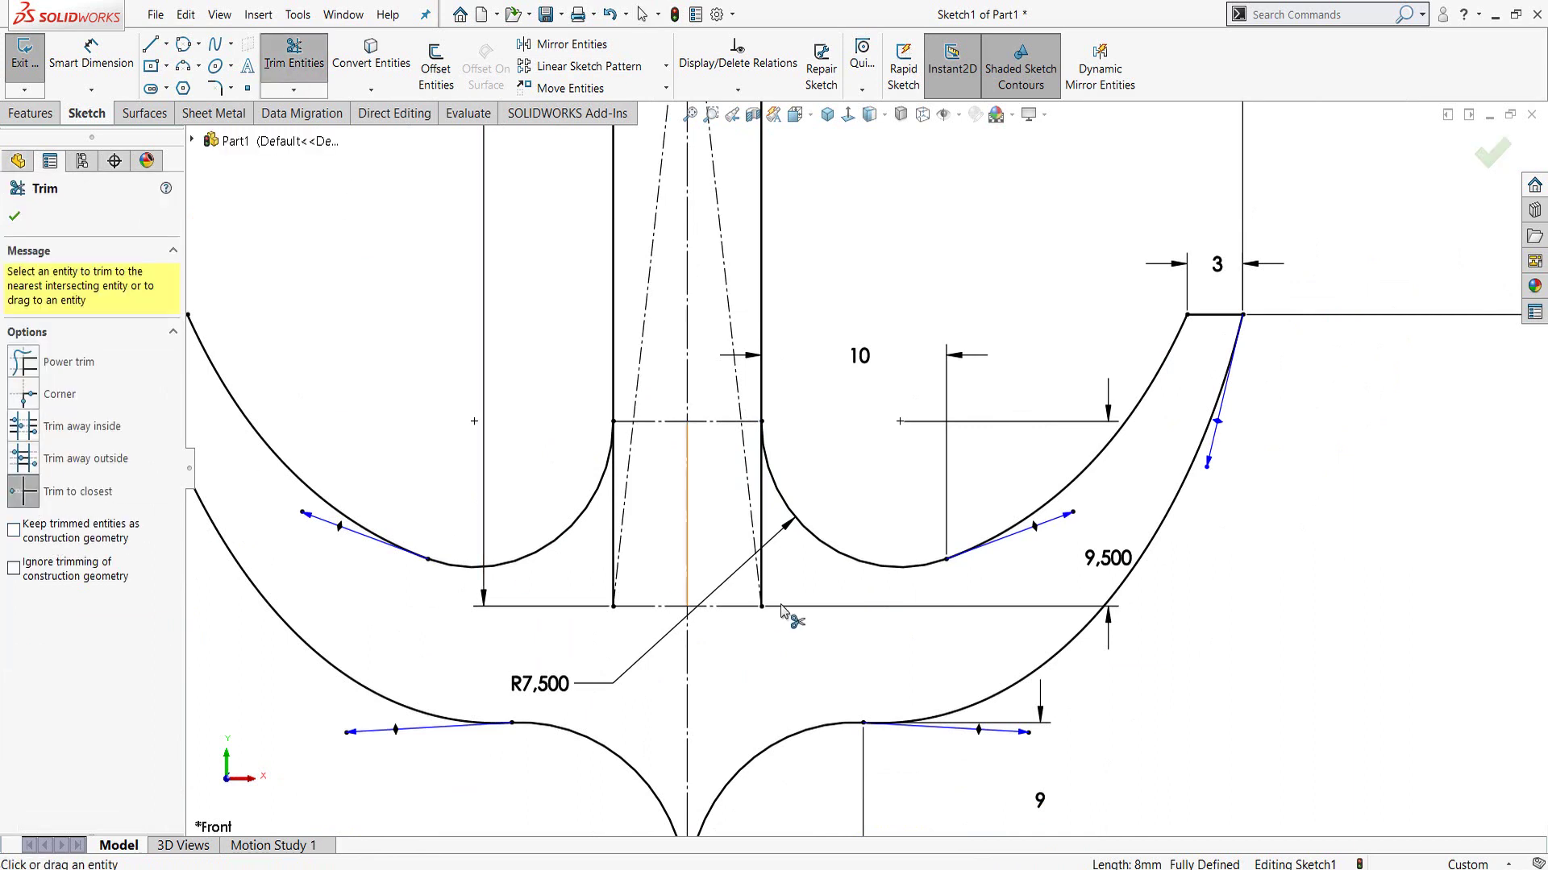
{"action": "left_click", "coordinate": [763, 509]}
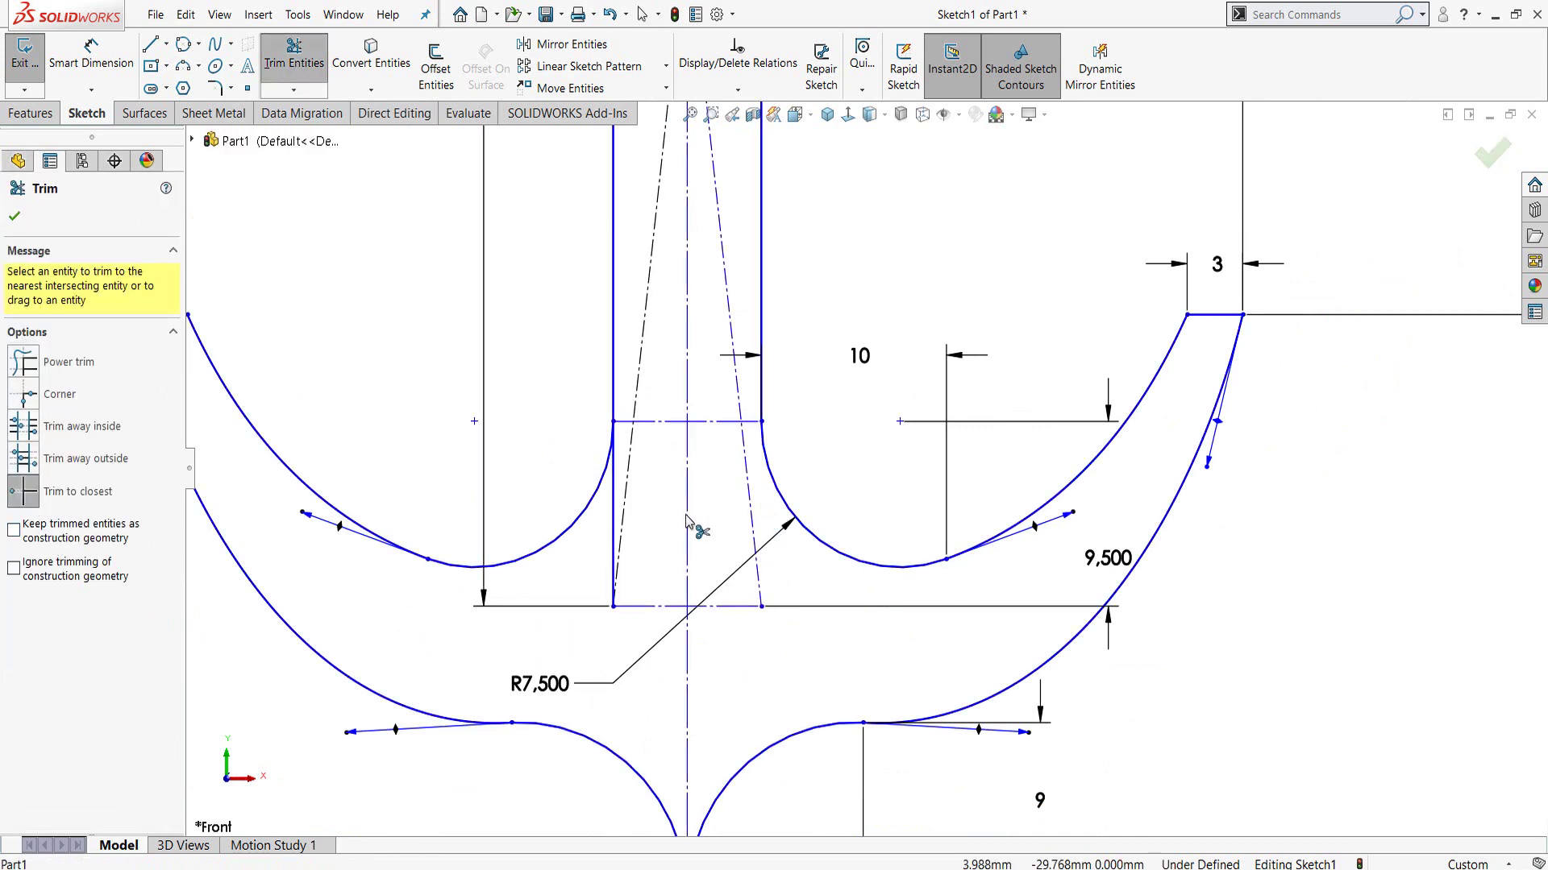
{"action": "left_click", "coordinate": [614, 524]}
{"action": "key", "text": "Escape"}
{"action": "key", "text": "f"}
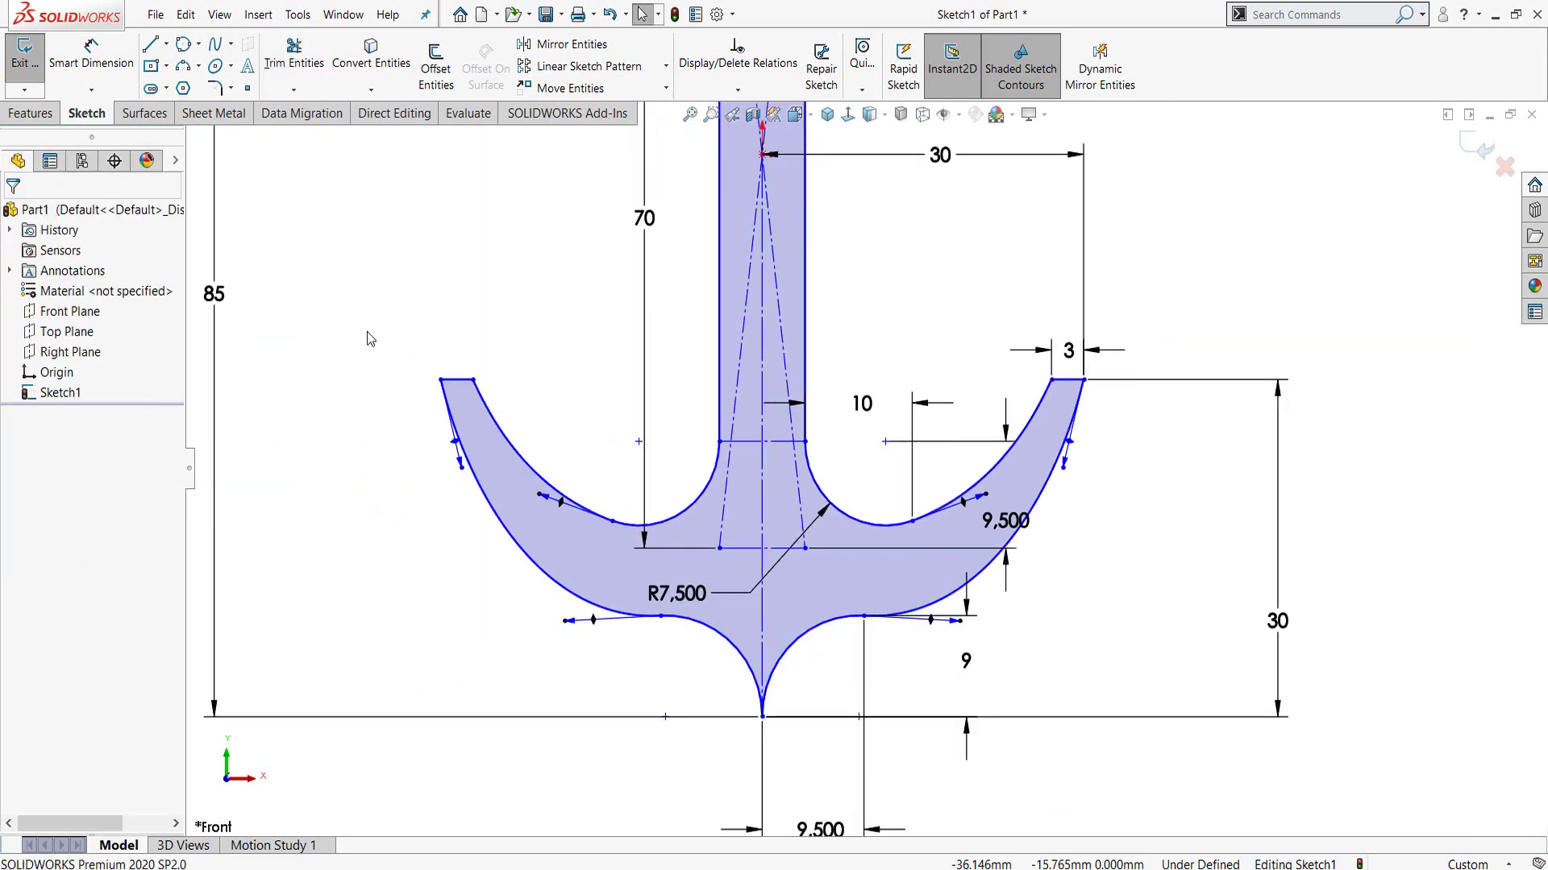
- Dimension the centreline point 50 mm vertically from the origin
{"action": "left_click", "coordinate": [91, 57]}
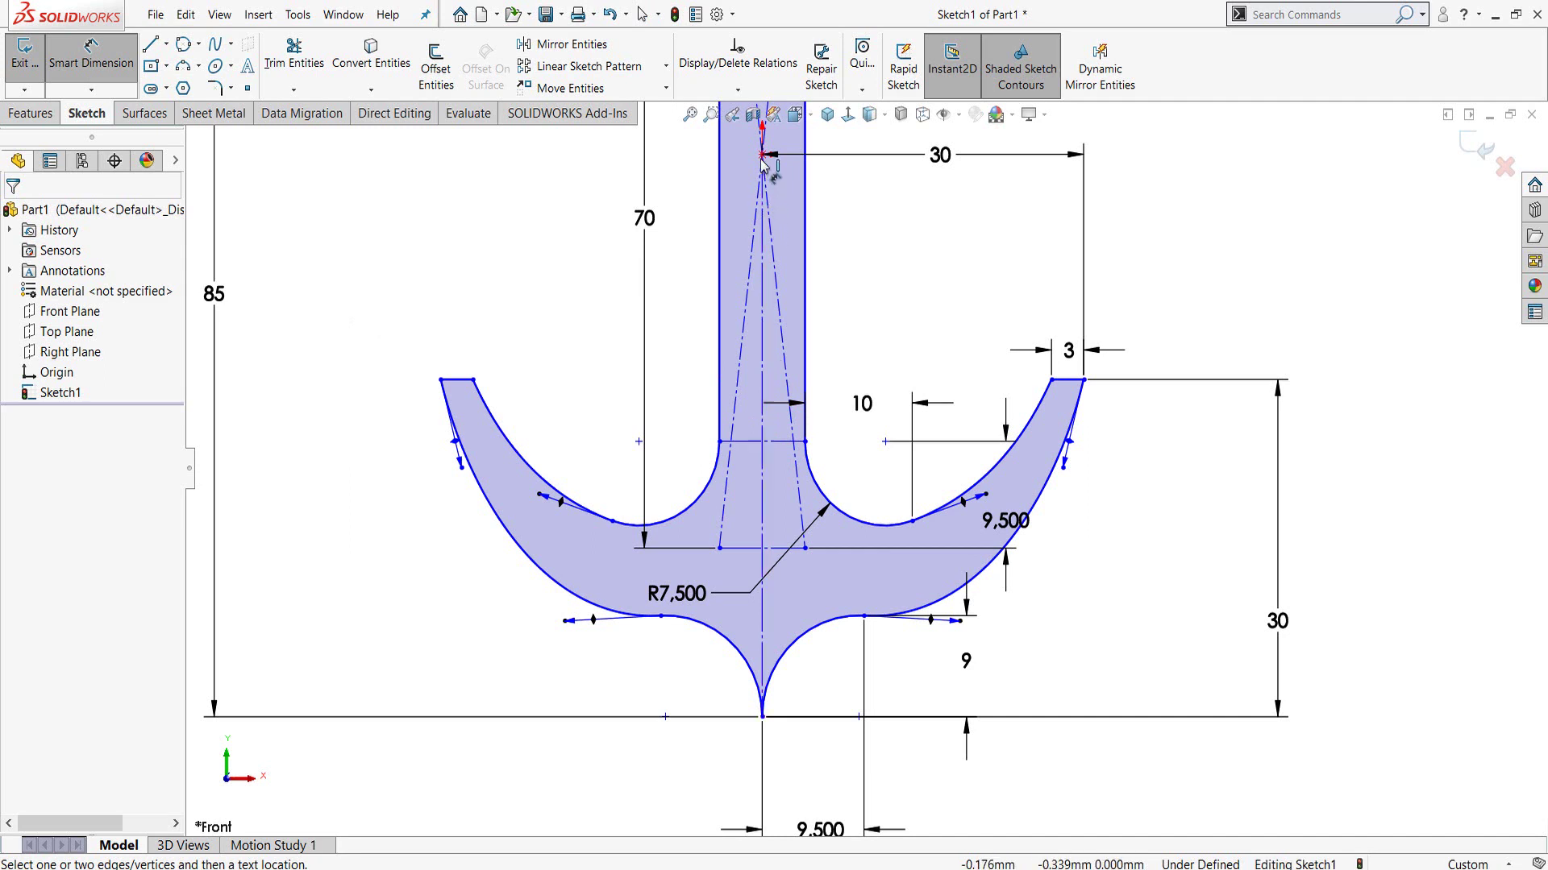
{"action": "left_click", "coordinate": [761, 716]}
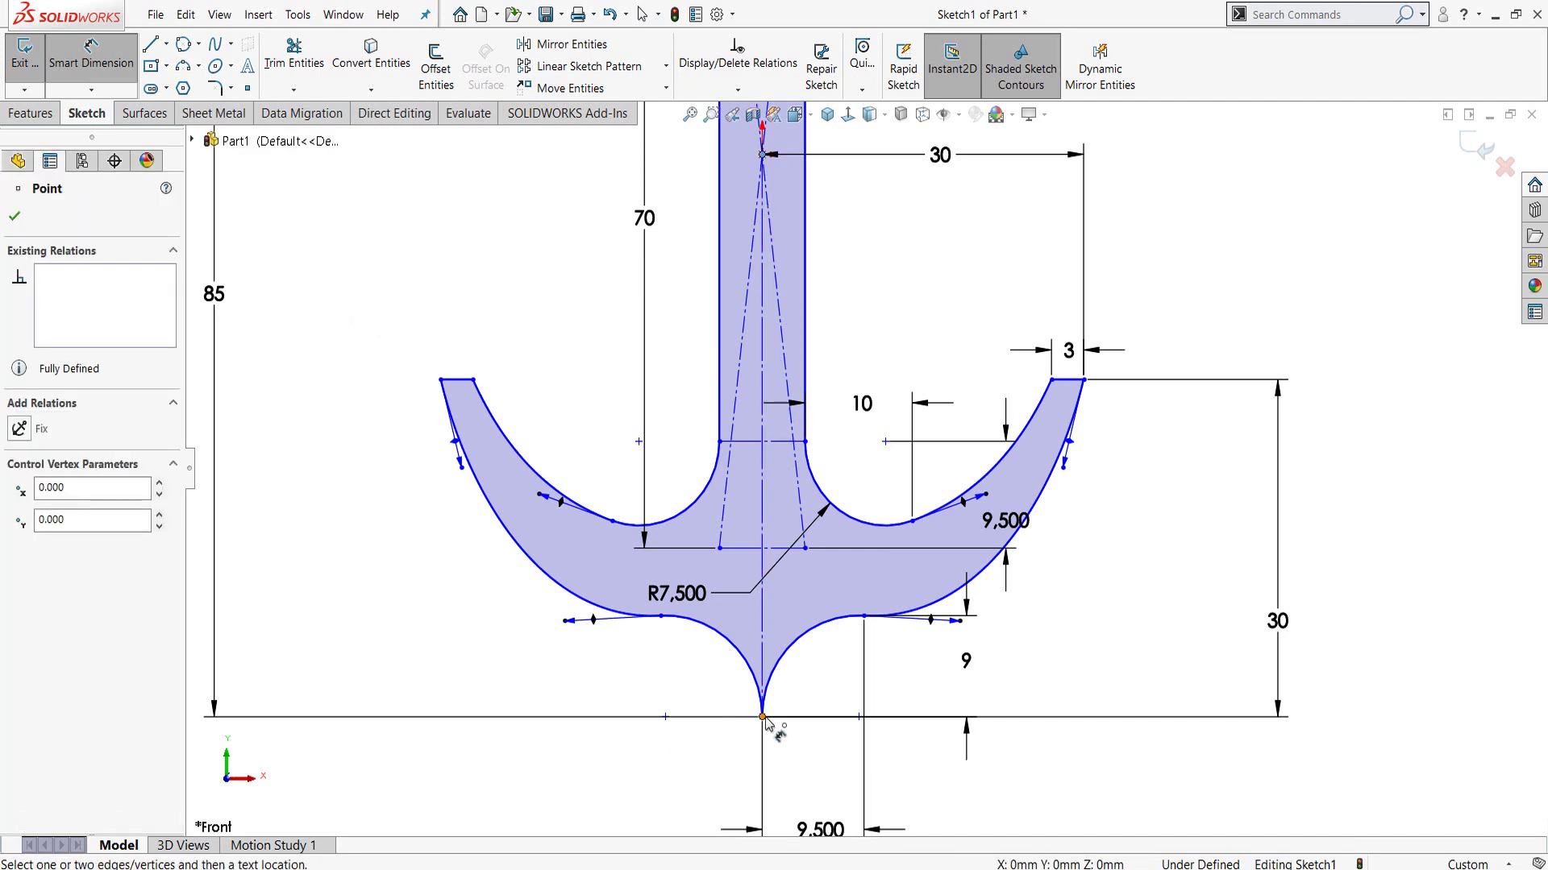
{"action": "left_click", "coordinate": [762, 154]}
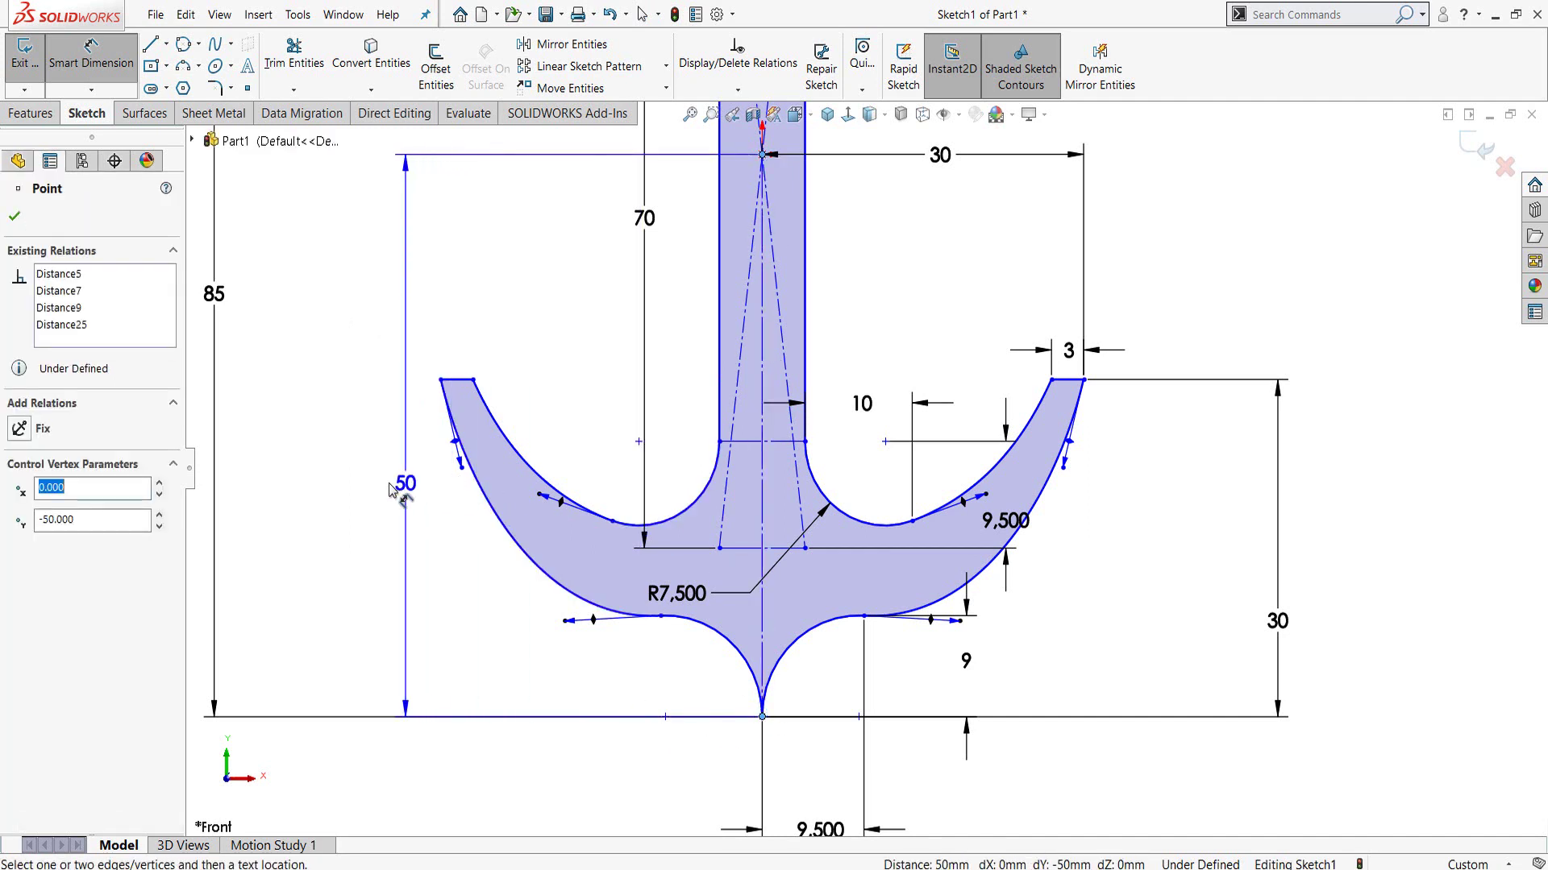
{"action": "left_click", "coordinate": [375, 489]}
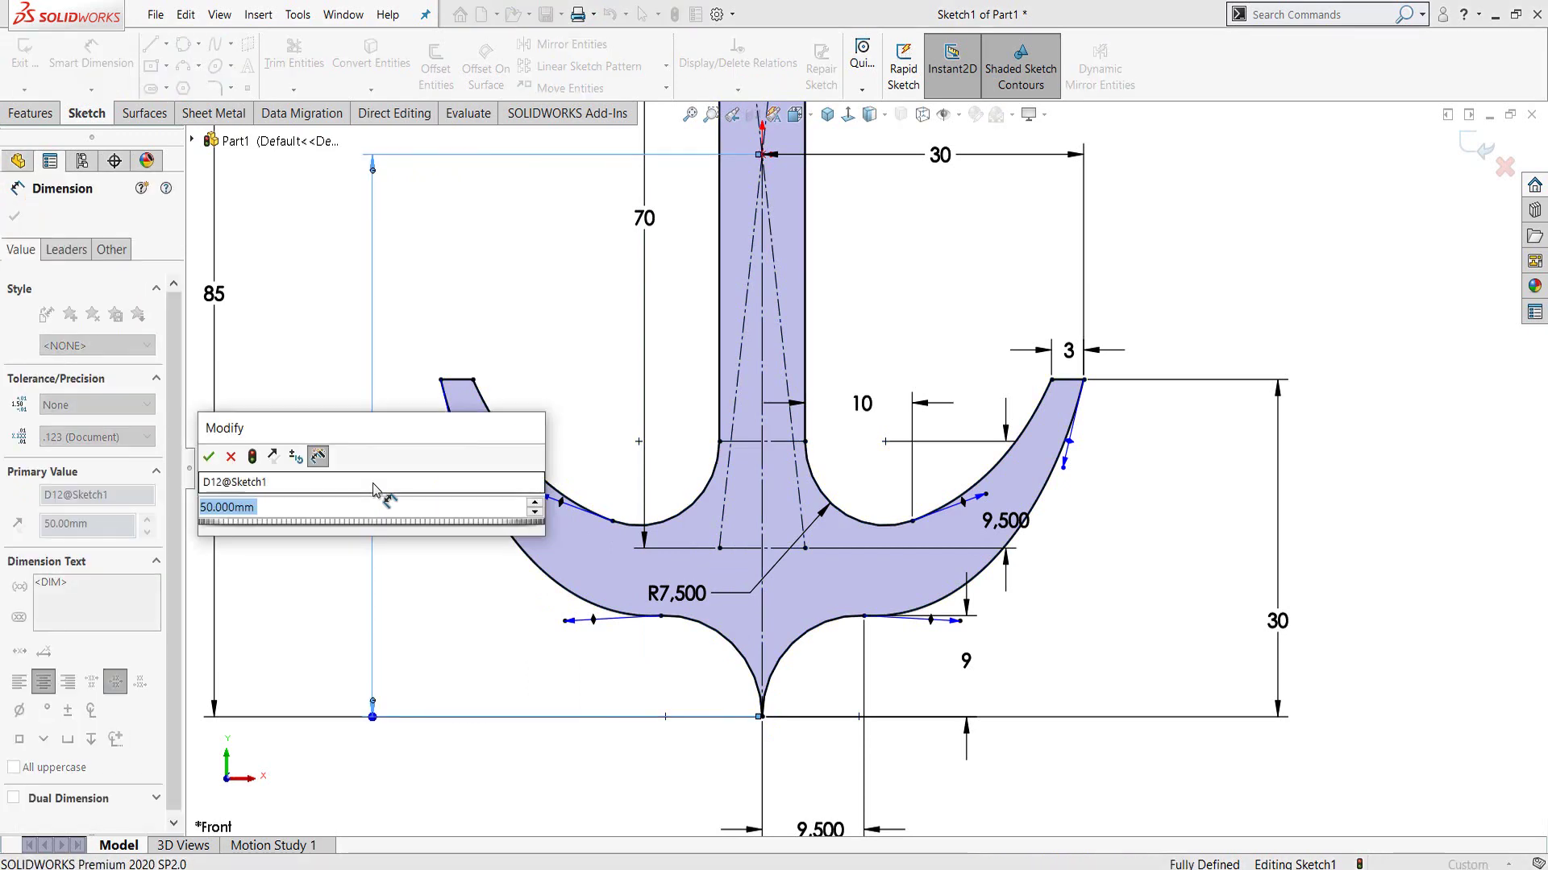
{"action": "key", "text": "Return"}
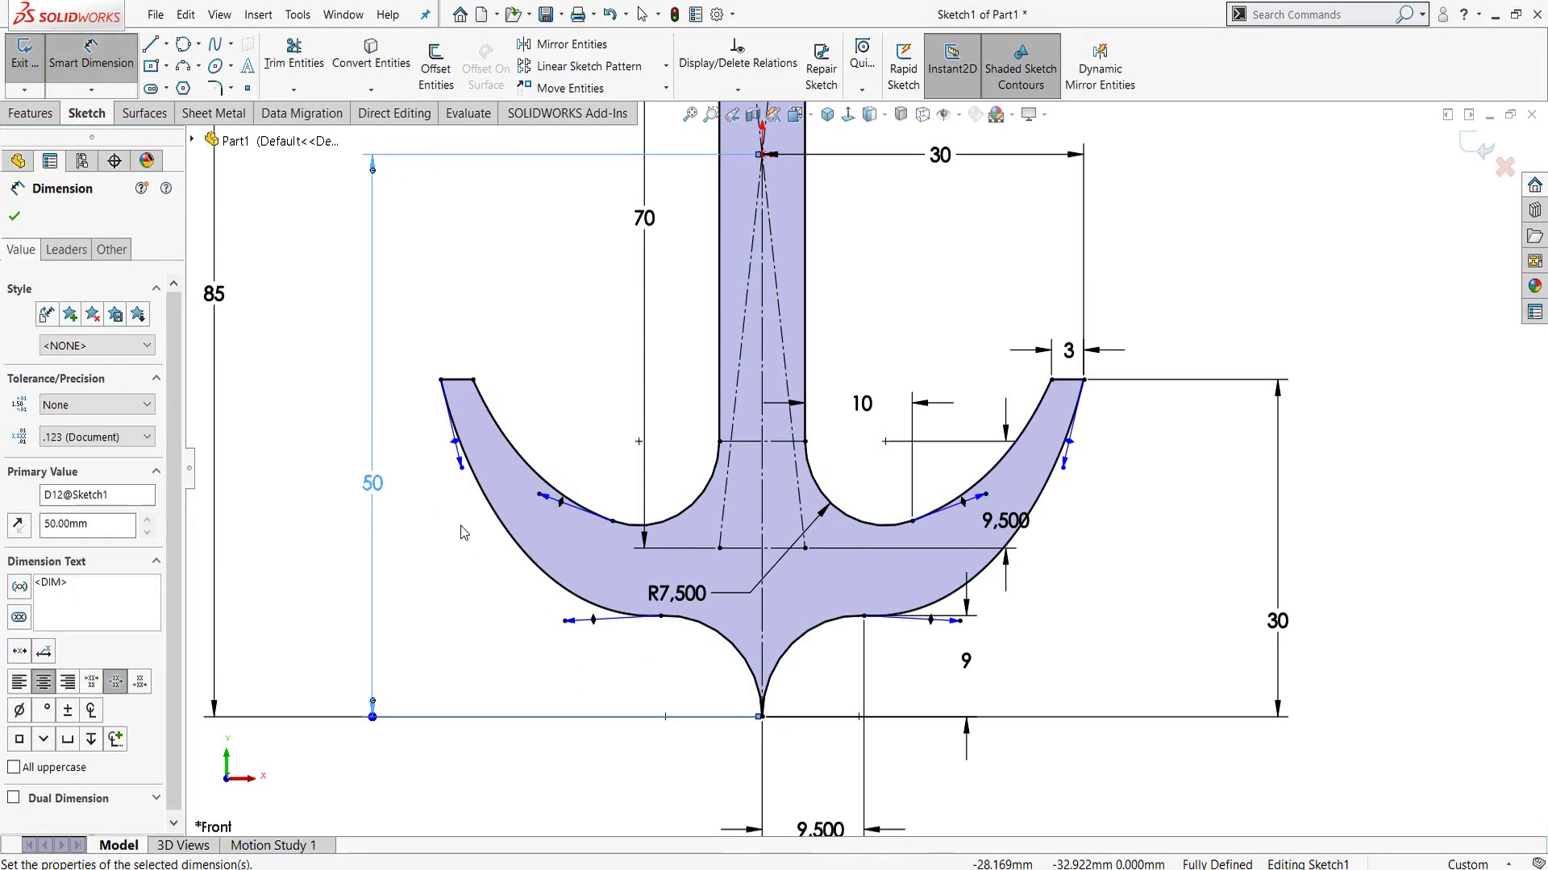
{"action": "scroll", "coordinate": [822, 562], "scroll_direction": "up", "scroll_amount": 2}
{"action": "scroll", "coordinate": [822, 562], "scroll_direction": "up", "scroll_amount": 2}
{"action": "scroll", "coordinate": [818, 524], "scroll_direction": "up", "scroll_amount": 2}
{"action": "key", "text": "Escape"}
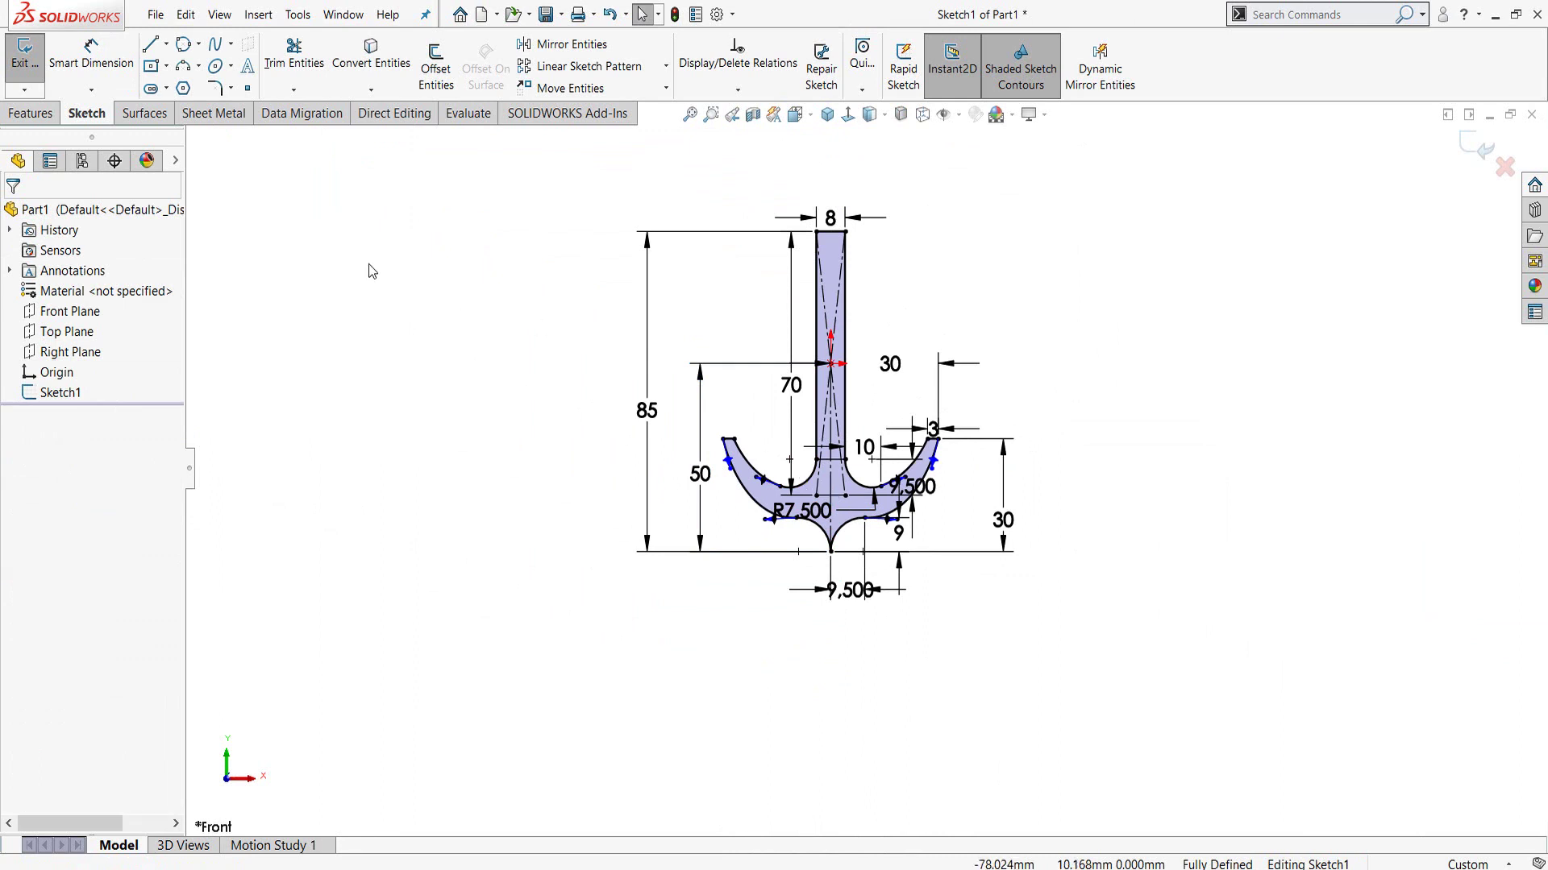
- Extrude the anchor sketch 5 mm with a Mid Plane end condition
{"action": "left_click", "coordinate": [30, 113]}
{"action": "left_click", "coordinate": [31, 69]}
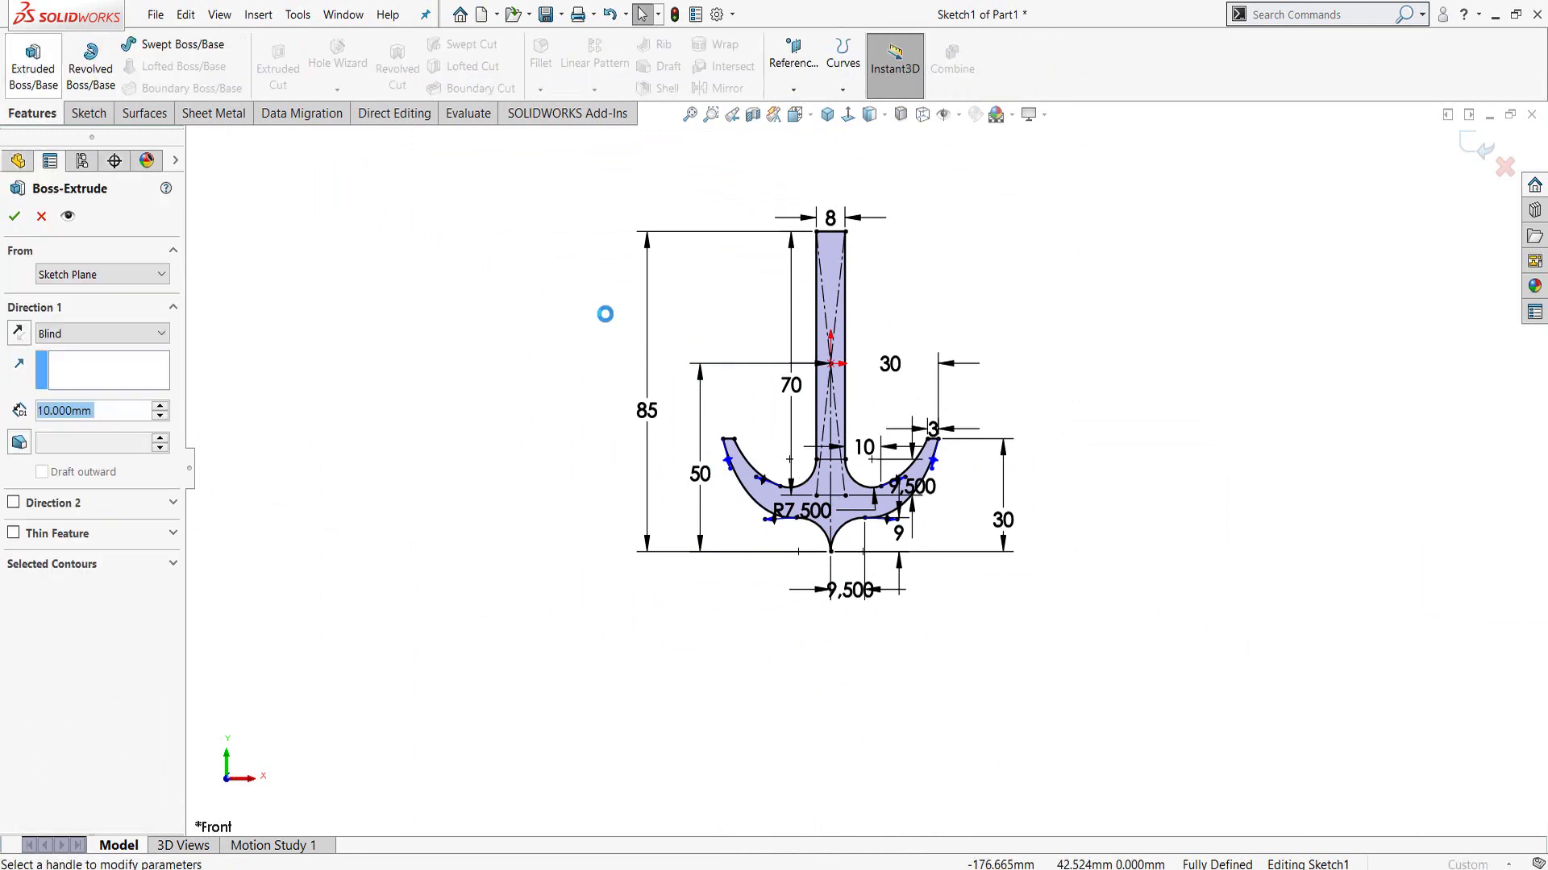
{"action": "left_click", "coordinate": [129, 334]}
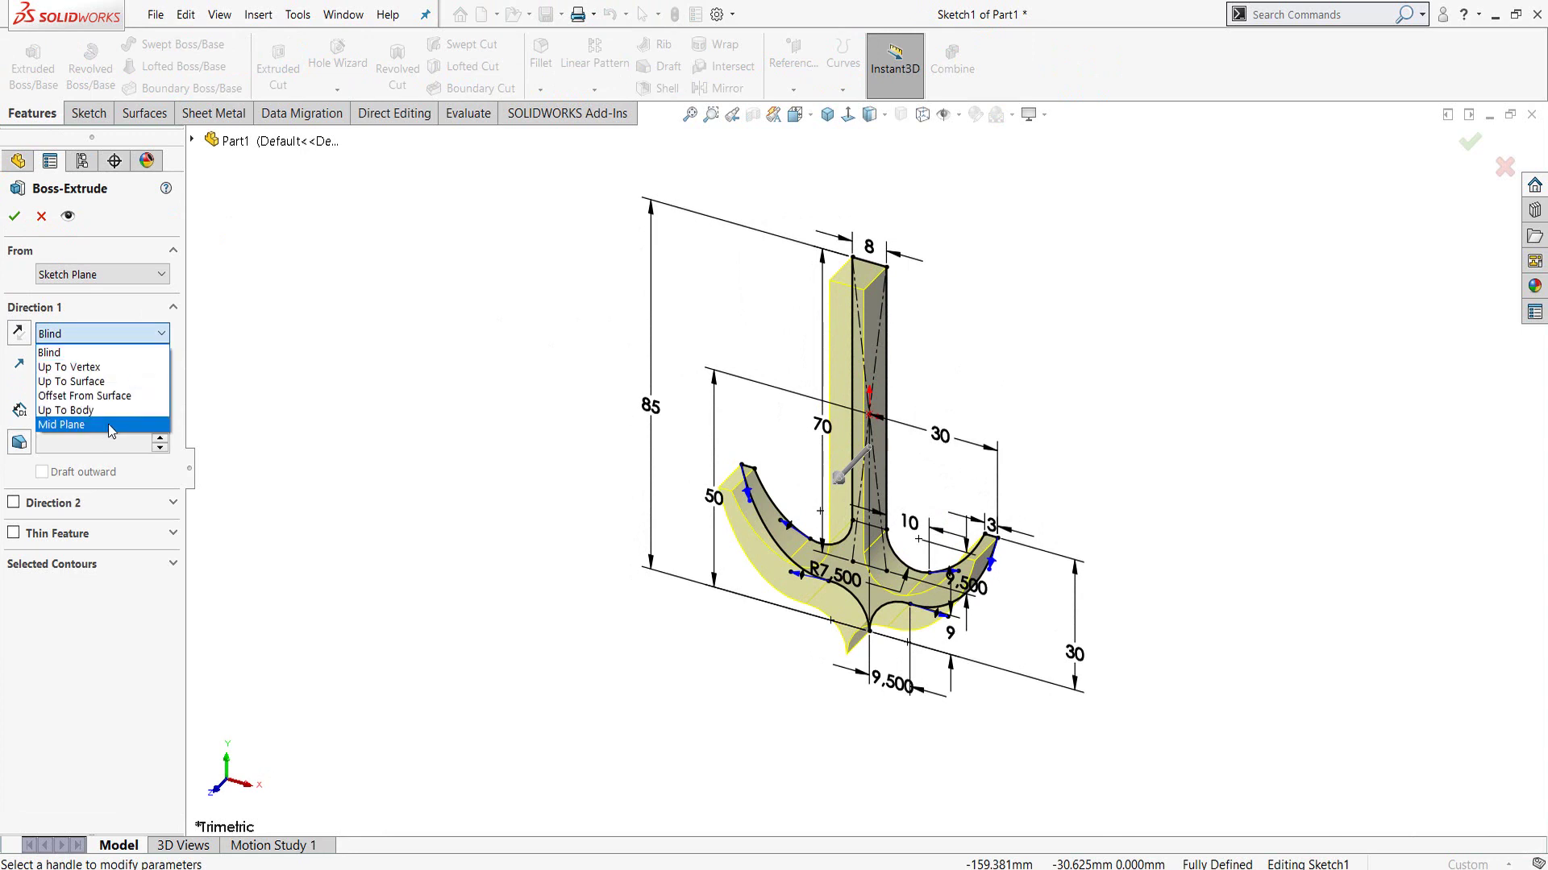
{"action": "left_click", "coordinate": [106, 425]}
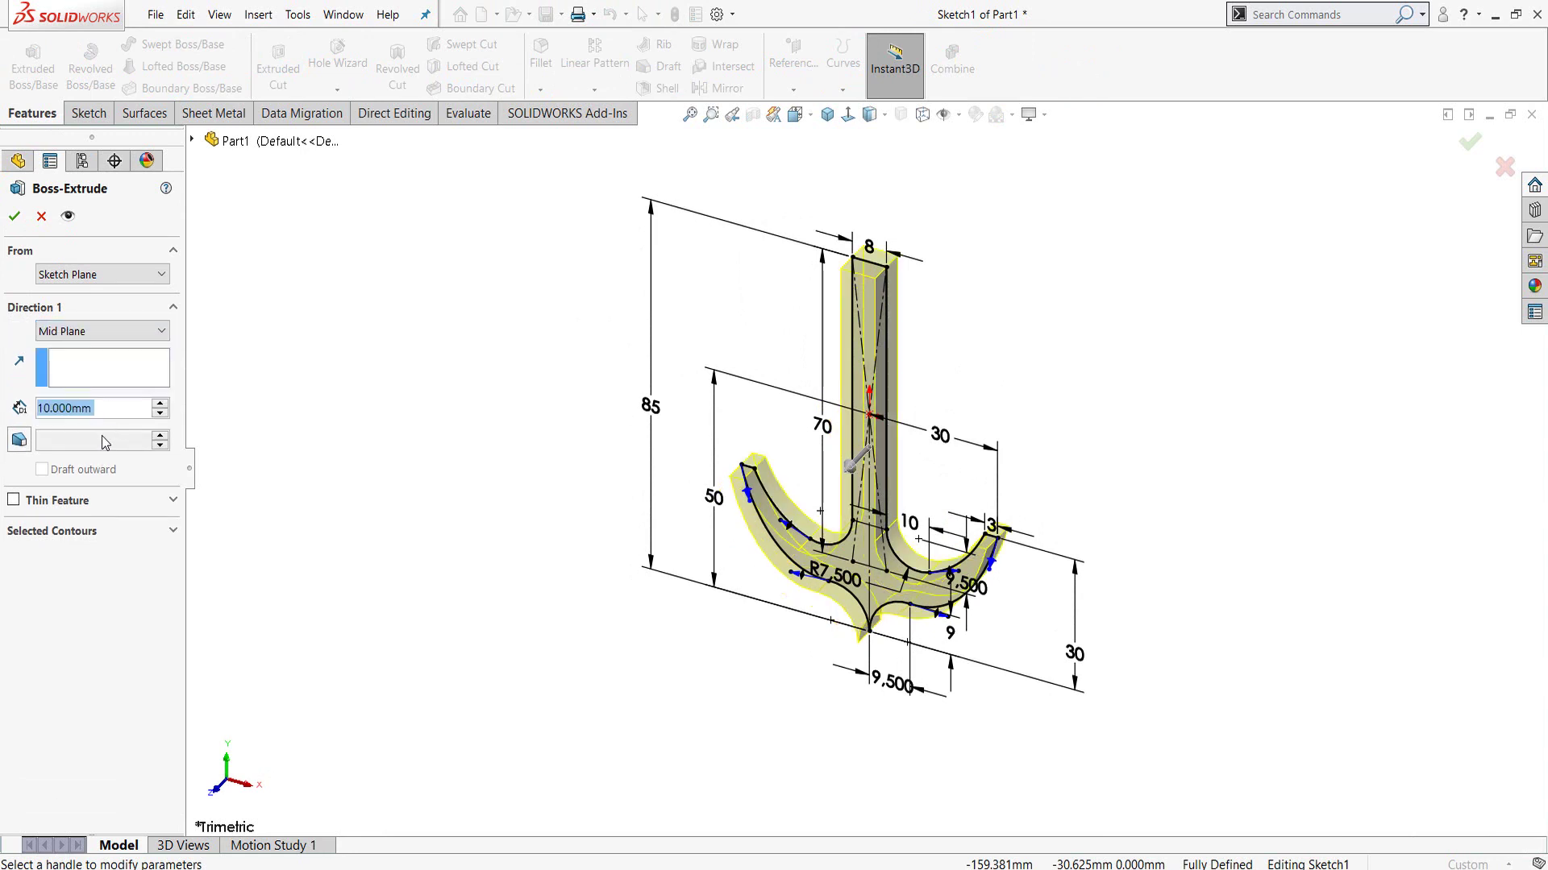
{"action": "type", "text": "5"}
{"action": "key", "text": "Return"}
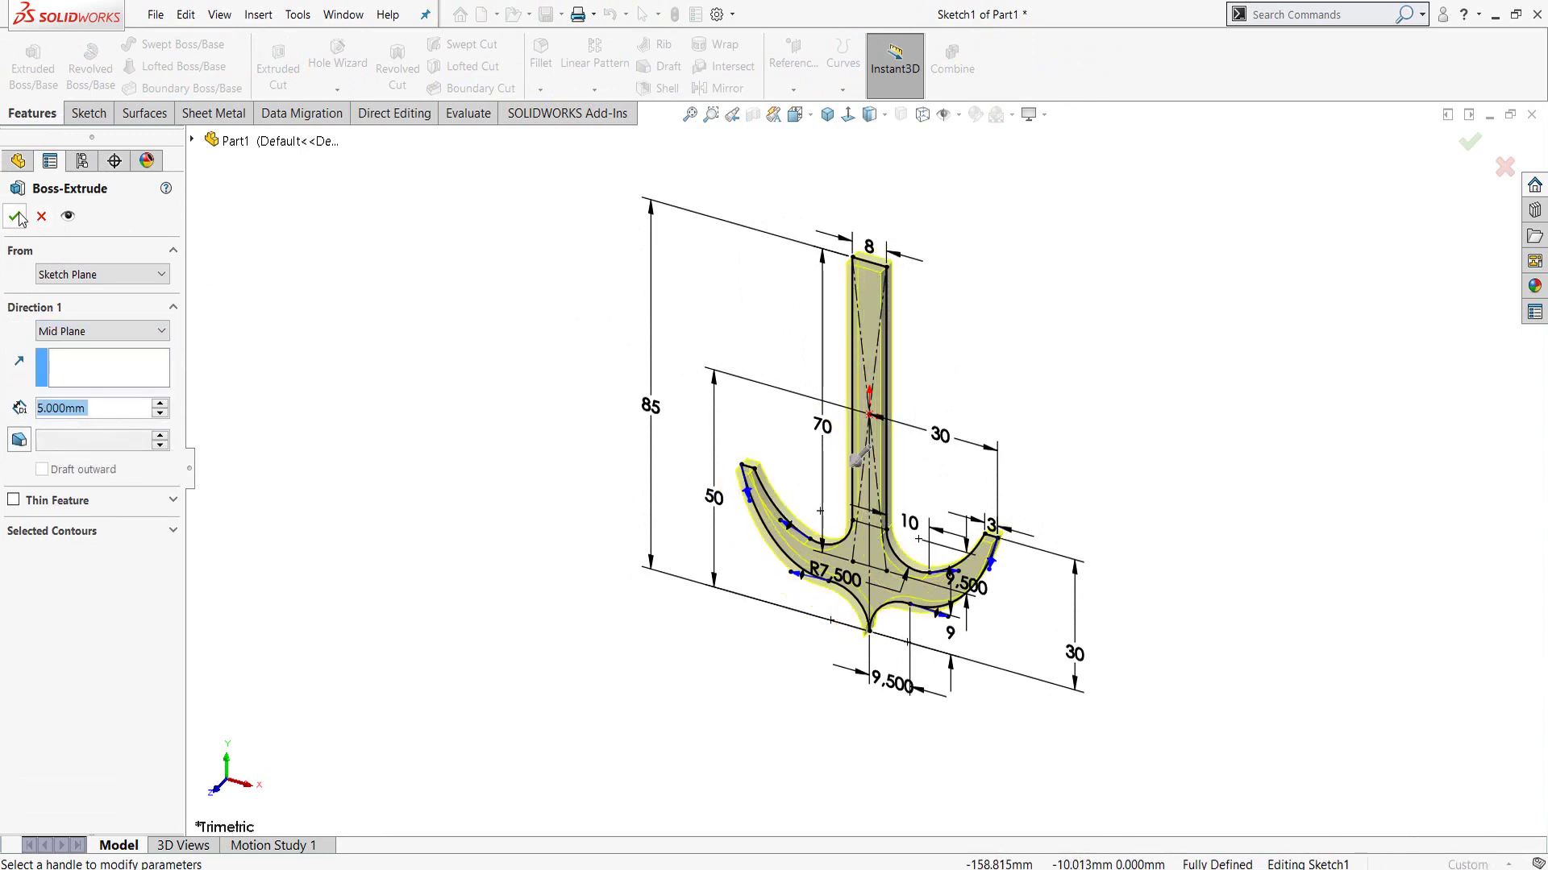
{"action": "key", "text": "Return"}
- Orbit and zoom the extruded anchor and open the item visibility toggles
{"action": "left_click", "coordinate": [1131, 403]}
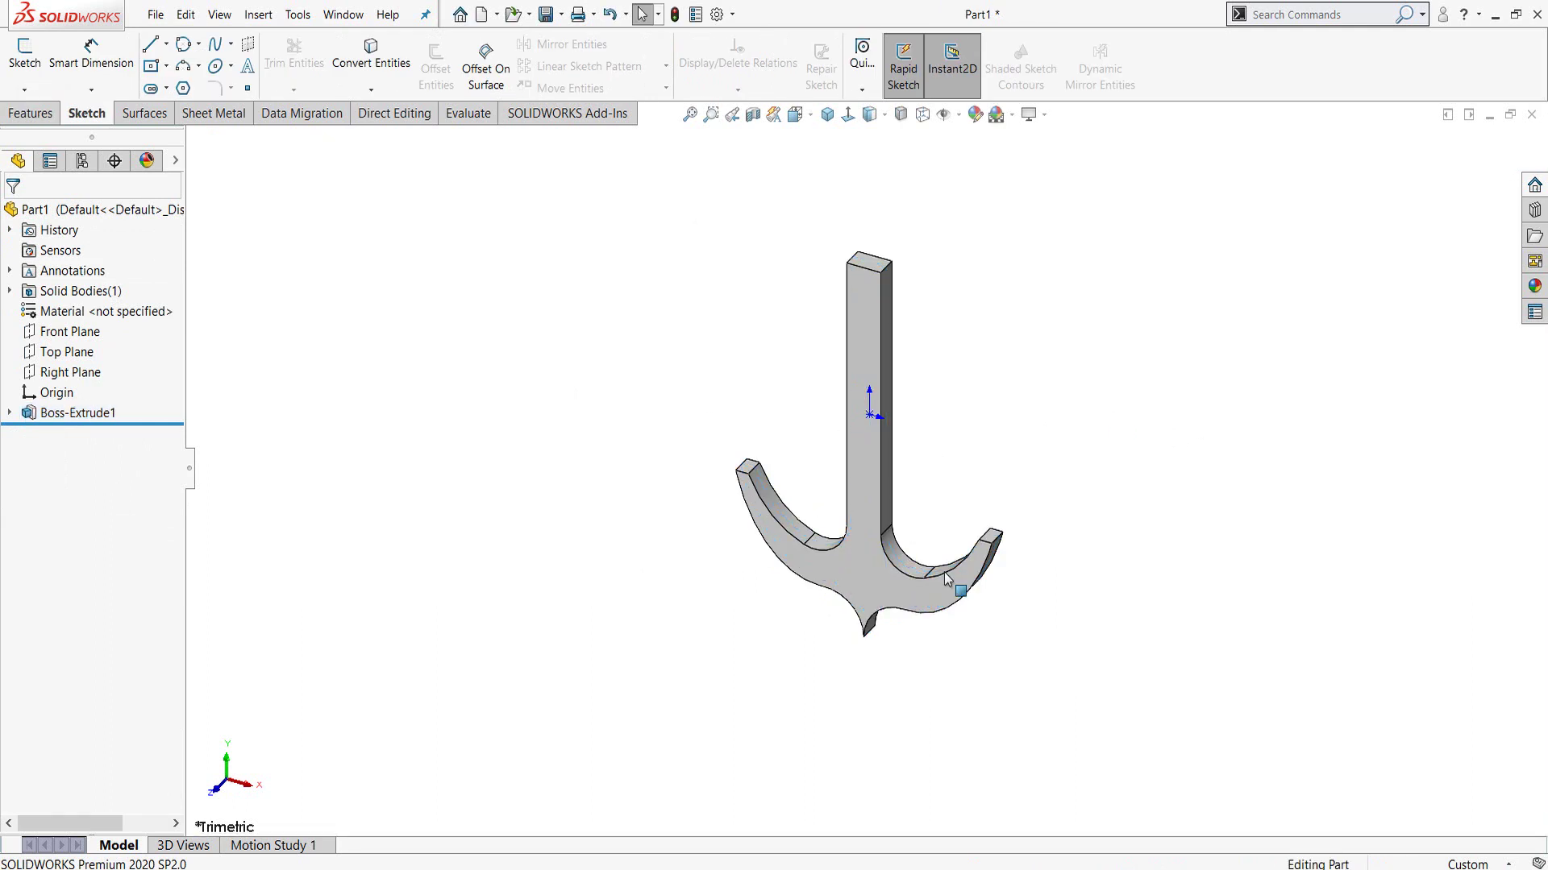
{"action": "middle_click_drag", "start_coordinate": [957, 580], "coordinate": [956, 525]}
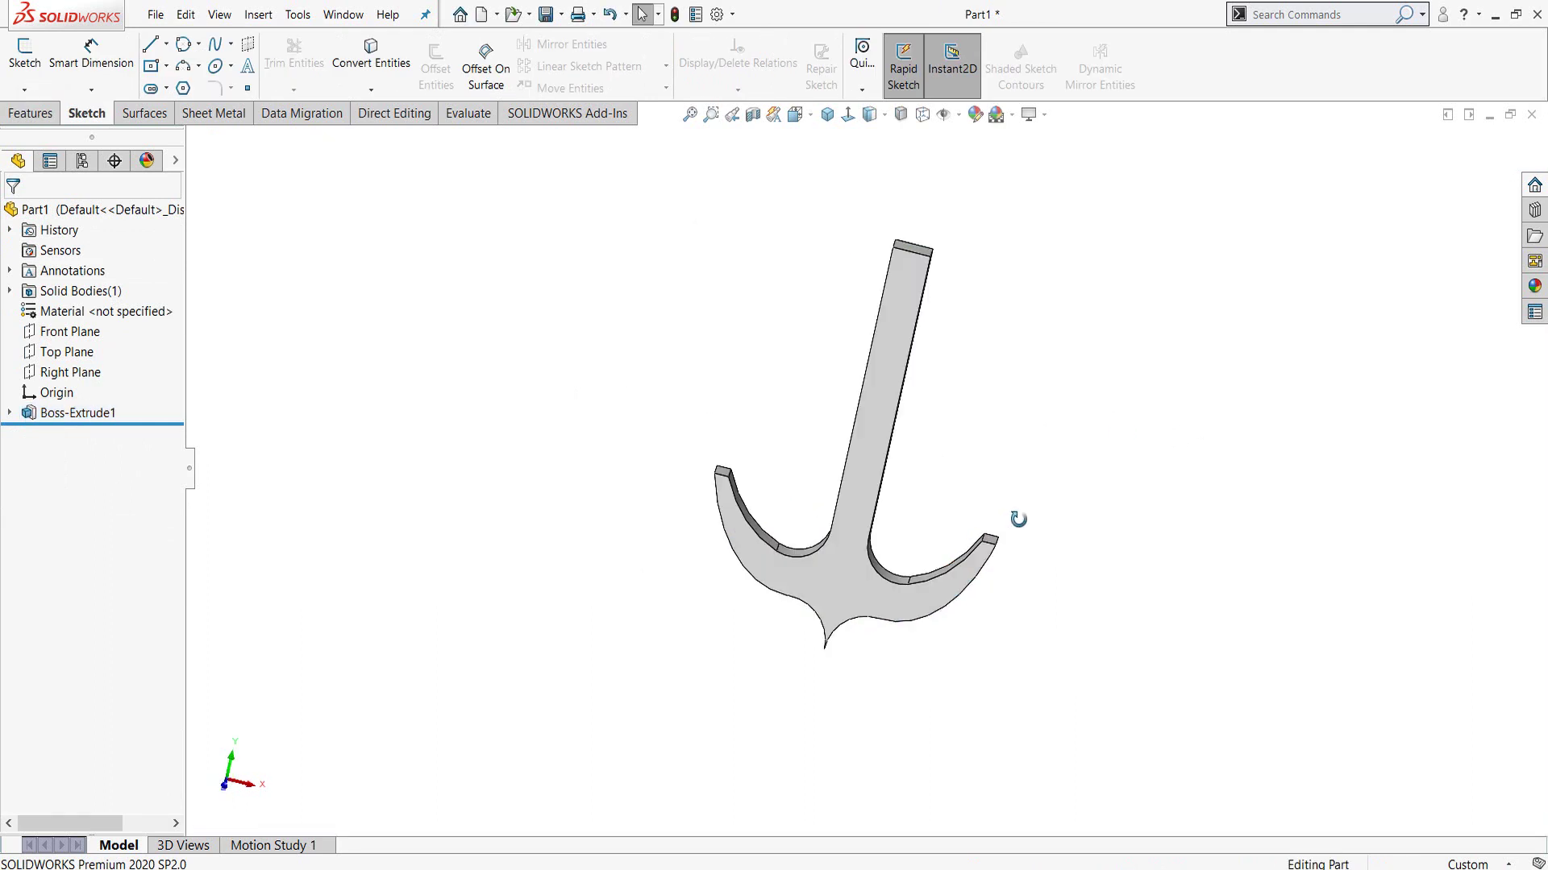
{"action": "left_click", "coordinate": [957, 114]}
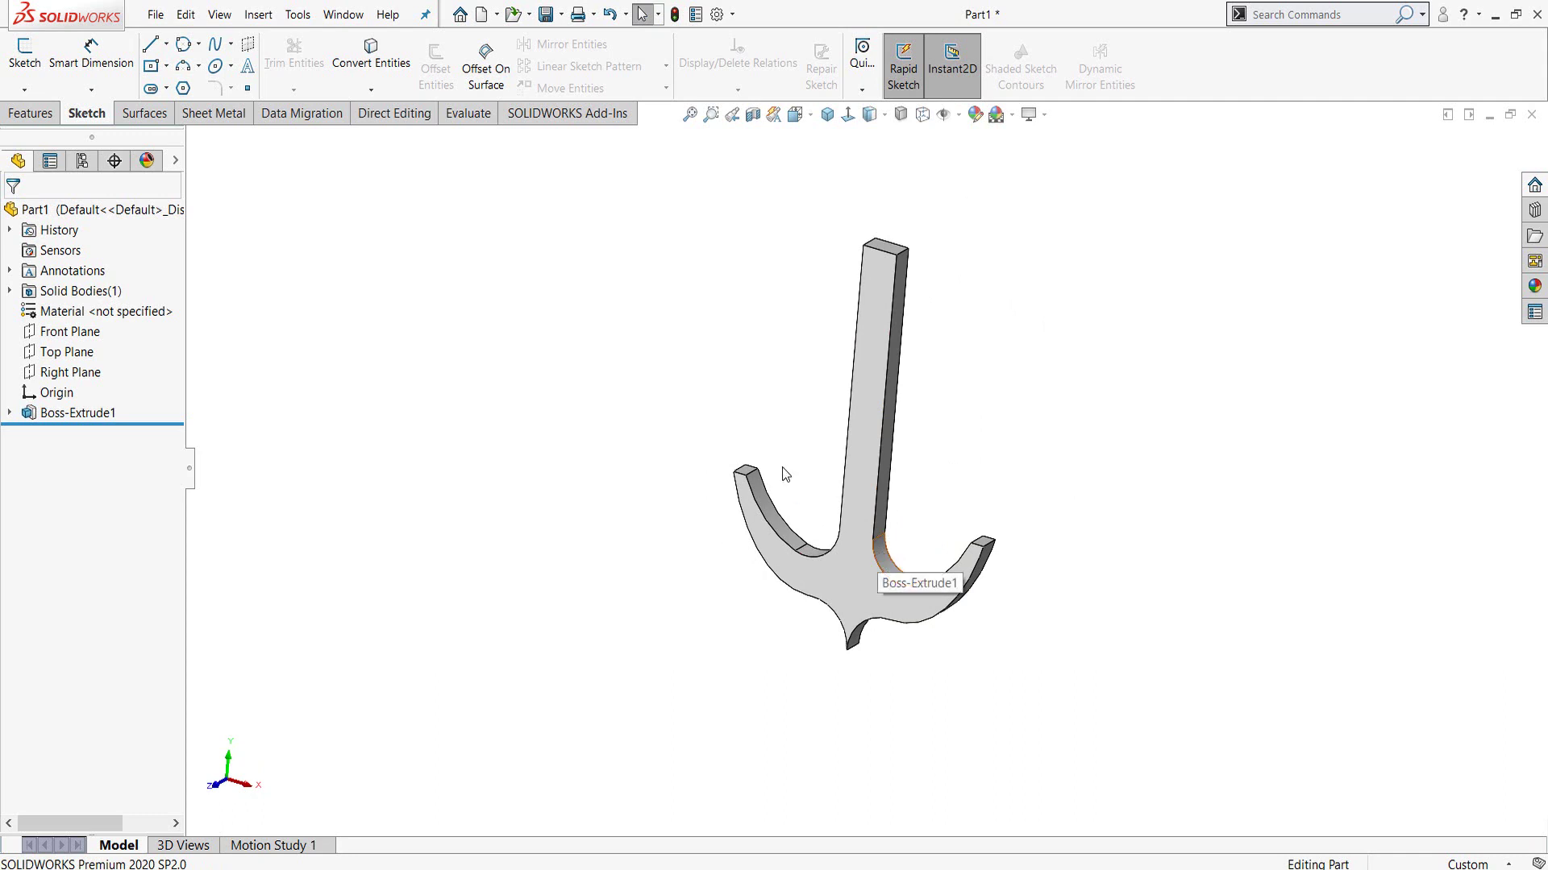
{"action": "scroll", "coordinate": [948, 276], "scroll_direction": "down", "scroll_amount": 2}
{"action": "scroll", "coordinate": [917, 323], "scroll_direction": "down", "scroll_amount": 2}
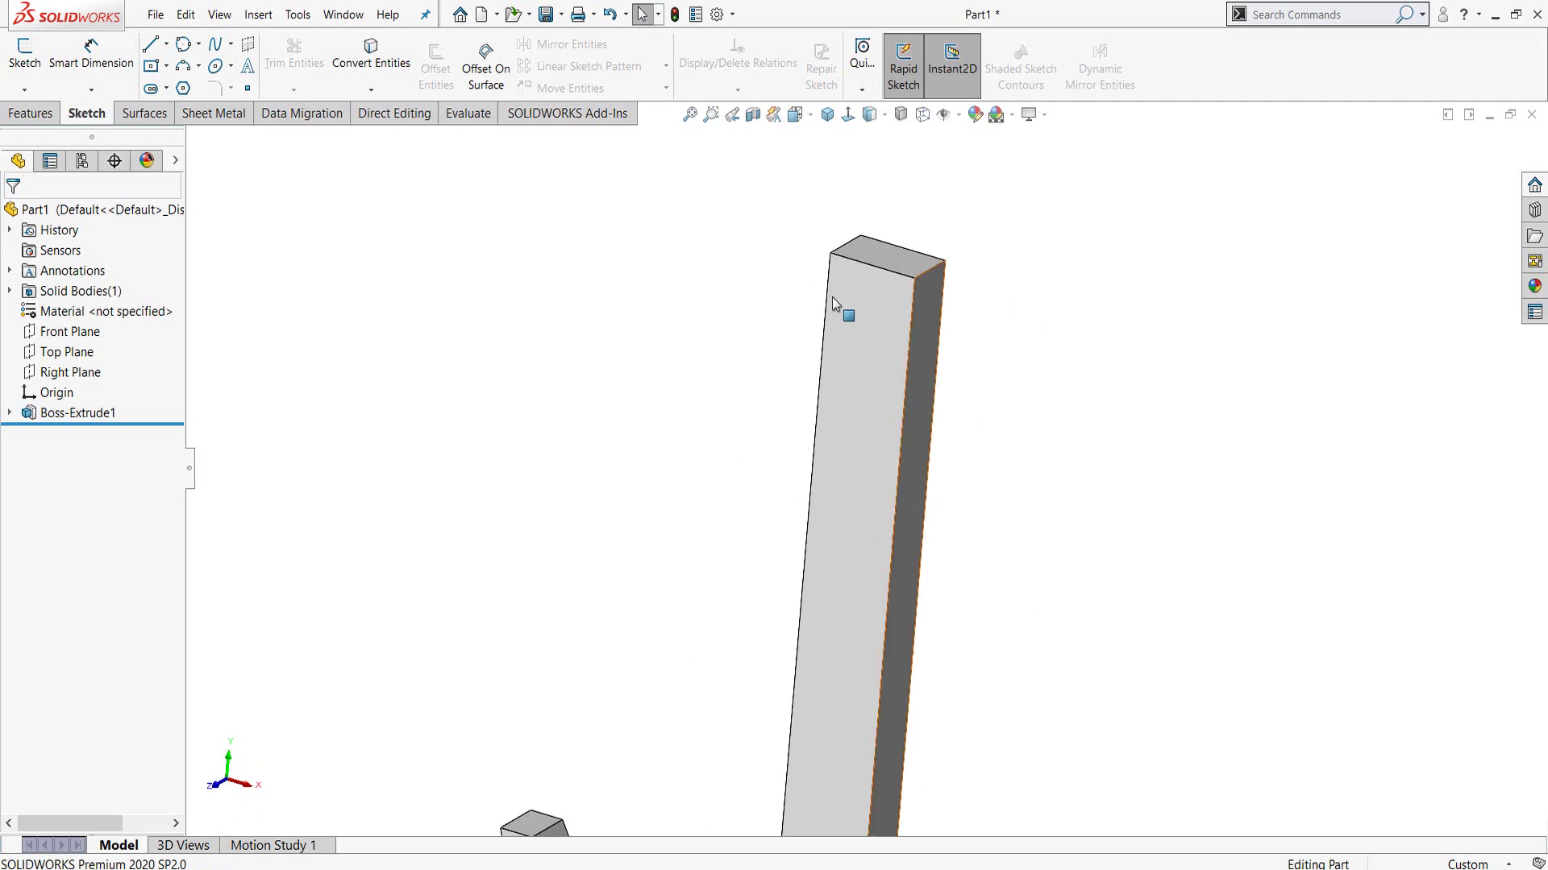
- Start a chamfer with 2 mm distance and 50° angle
{"action": "left_click", "coordinate": [32, 113]}
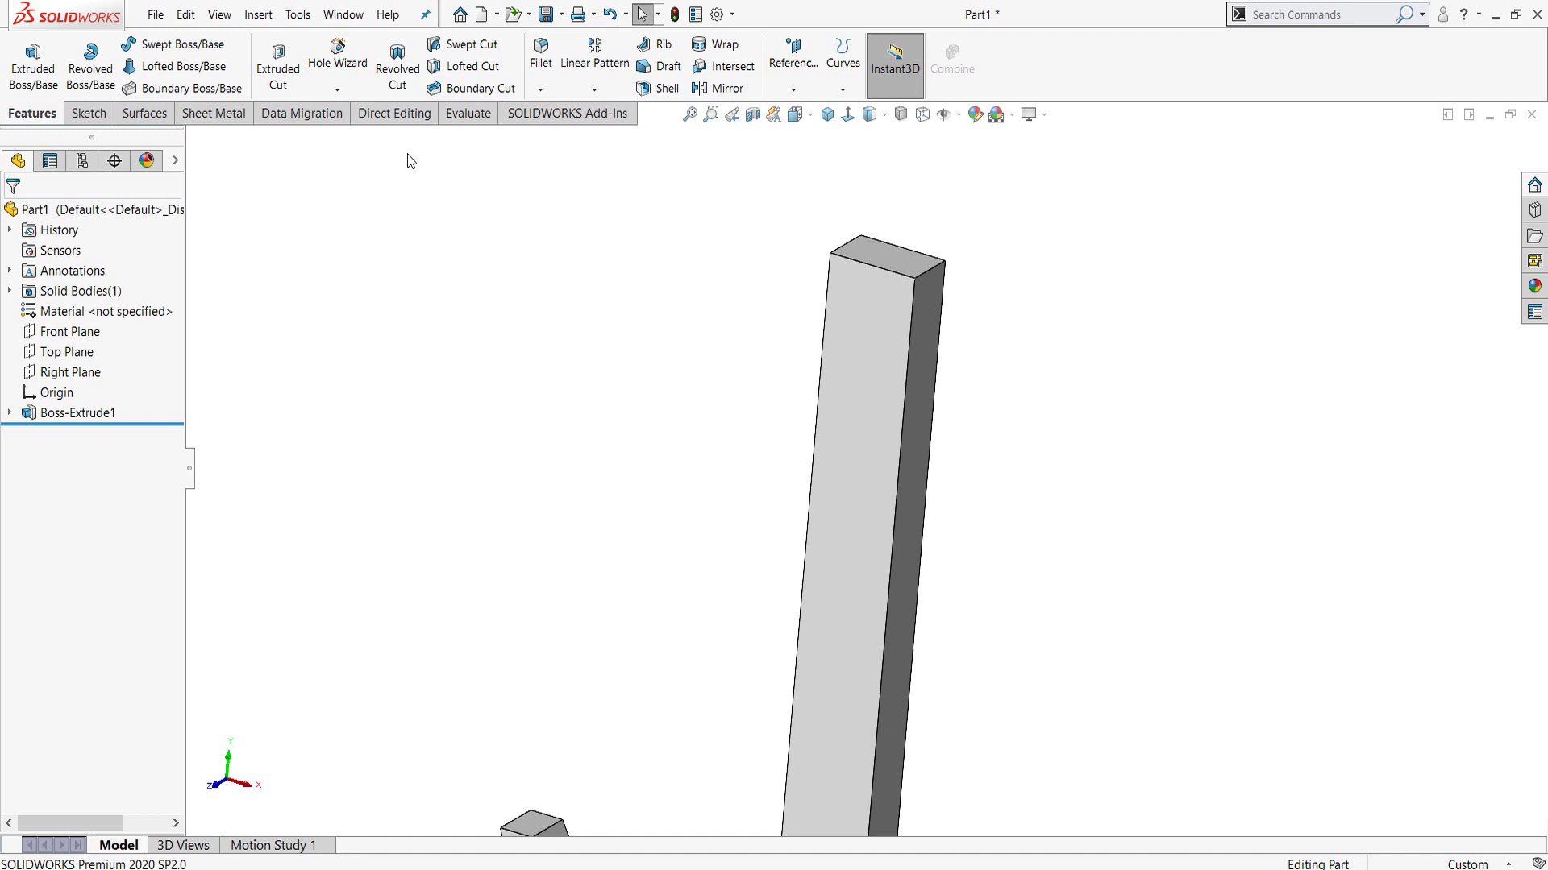
{"action": "left_click", "coordinate": [540, 89]}
{"action": "left_click", "coordinate": [574, 132]}
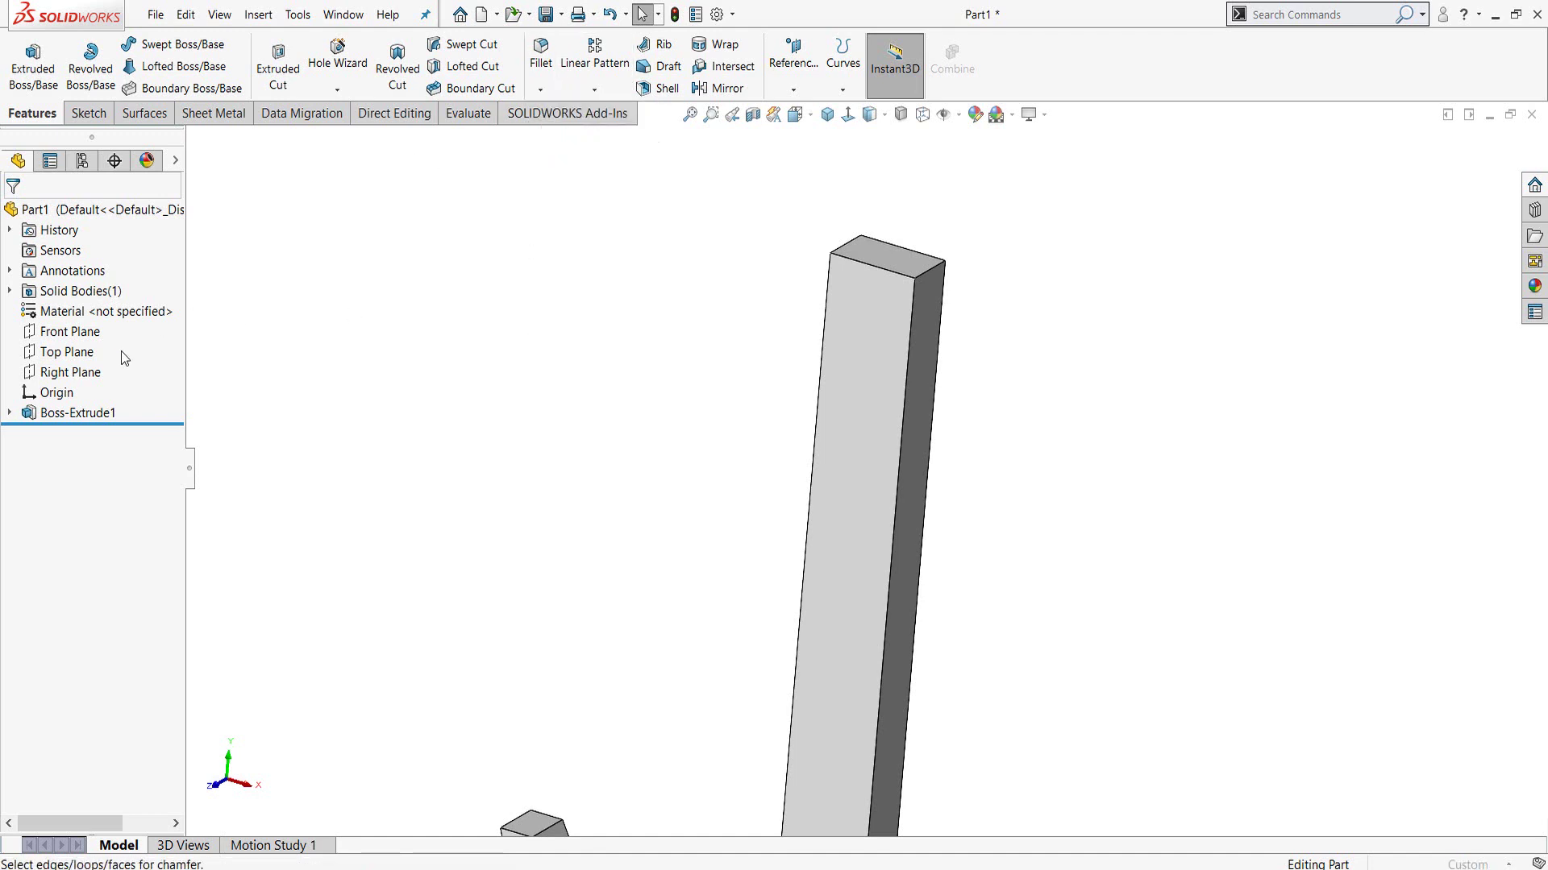
{"action": "left_click", "coordinate": [108, 600]}
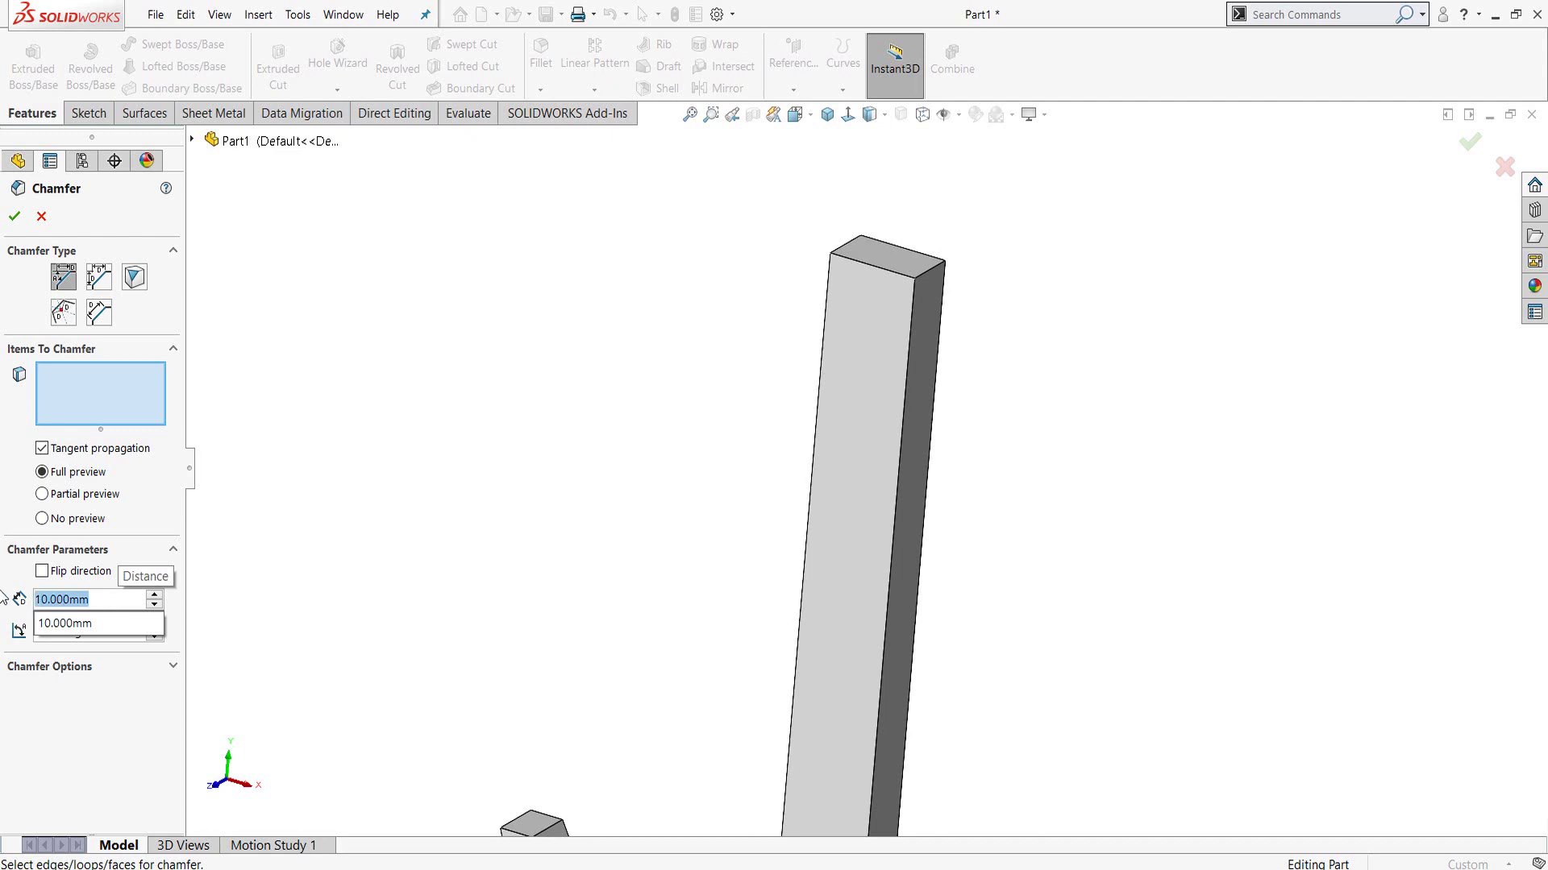
{"action": "type", "text": "2"}
{"action": "key", "text": "Return"}
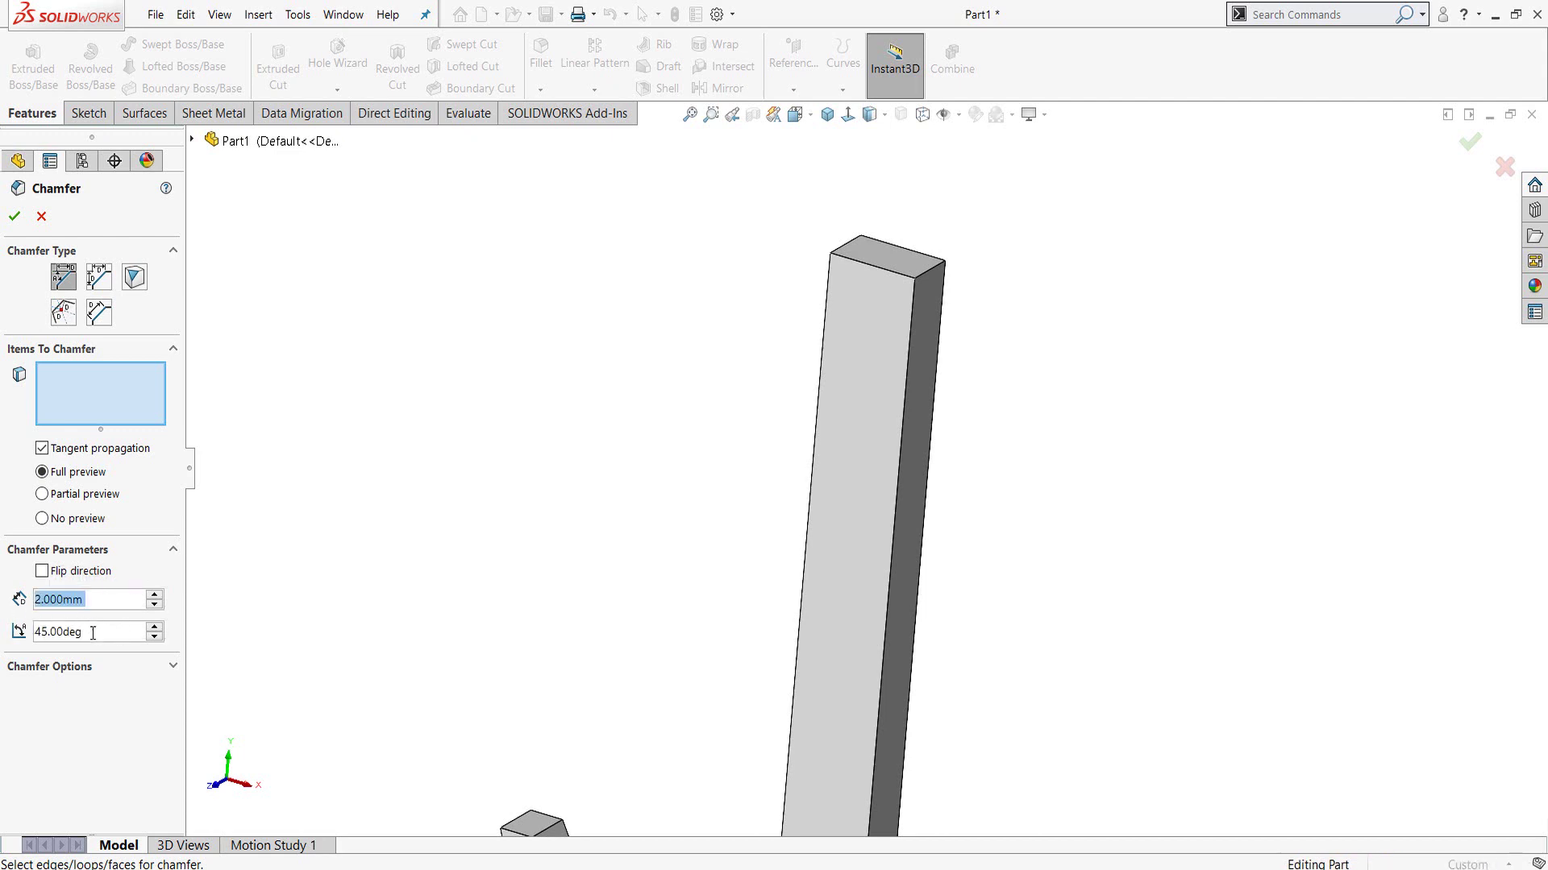
{"action": "left_click", "coordinate": [90, 633]}
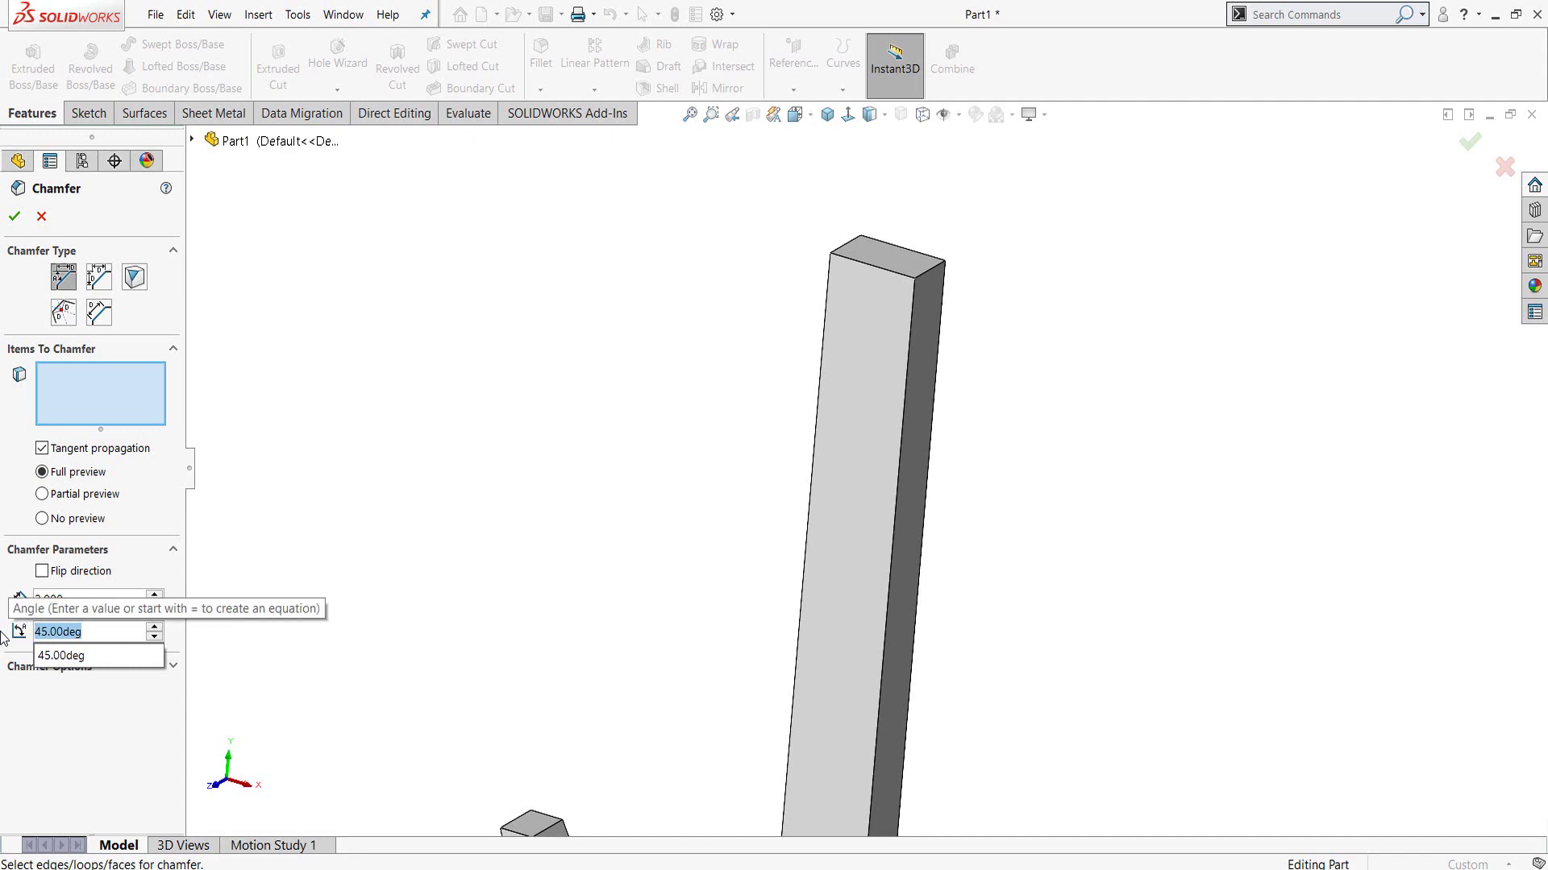
{"action": "type", "text": "50"}
{"action": "key", "text": "Return"}
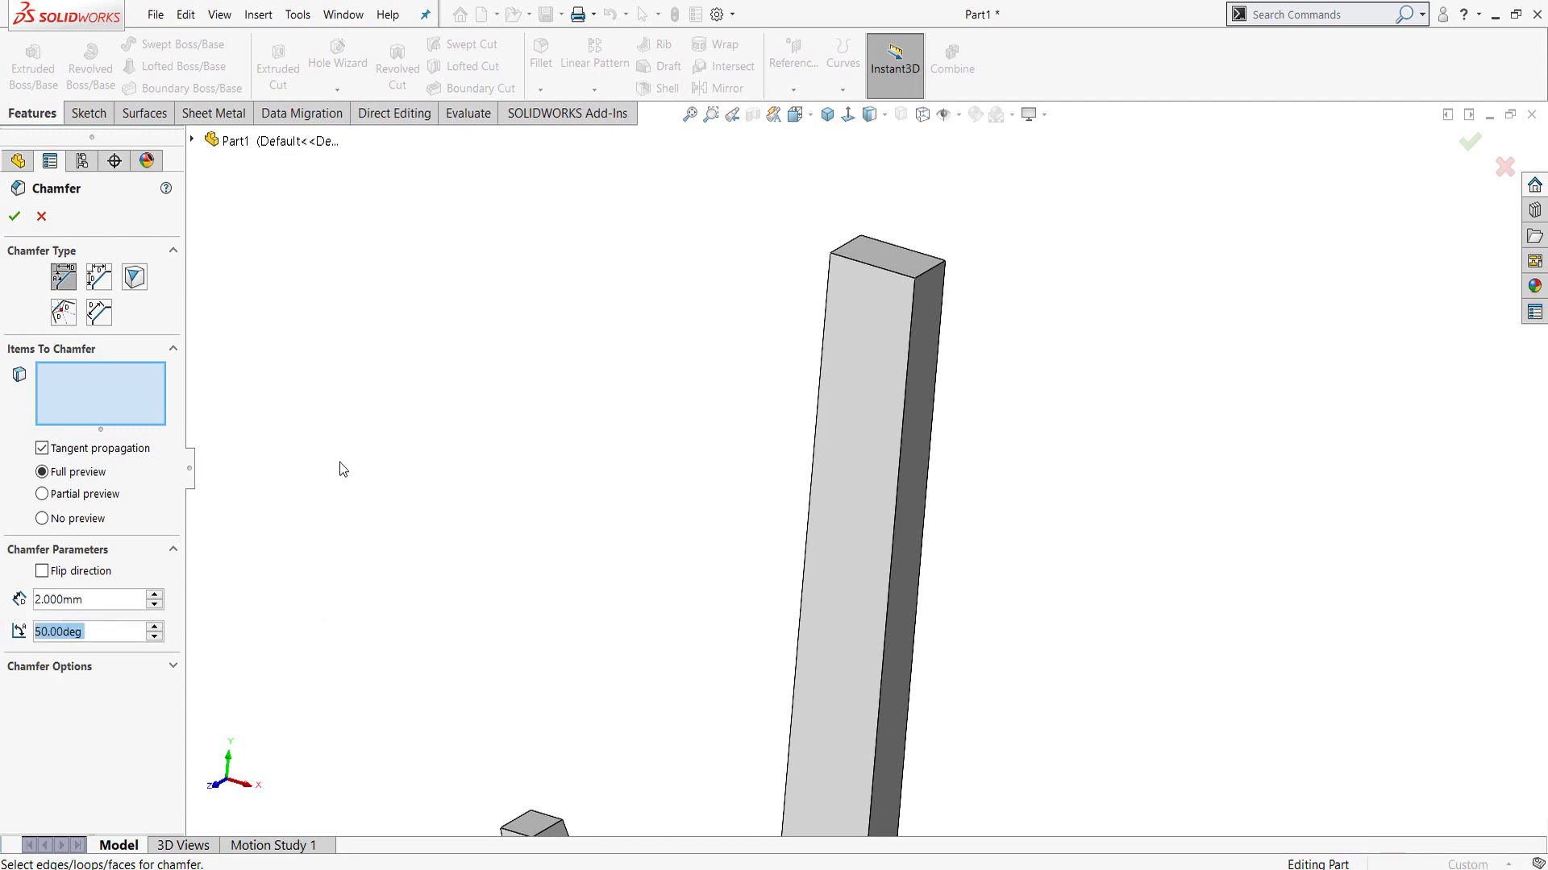
- Apply the chamfer to two side faces and two top edges of the shank
{"action": "left_click", "coordinate": [923, 328]}
{"action": "mouse_move", "coordinate": [890, 383]}
{"action": "middle_mouse_down"}
{"action": "mouse_move", "coordinate": [1043, 379]}
{"action": "mouse_move", "coordinate": [978, 452]}
{"action": "mouse_move", "coordinate": [828, 331]}
{"action": "middle_mouse_up"}
{"action": "left_click", "coordinate": [833, 329]}
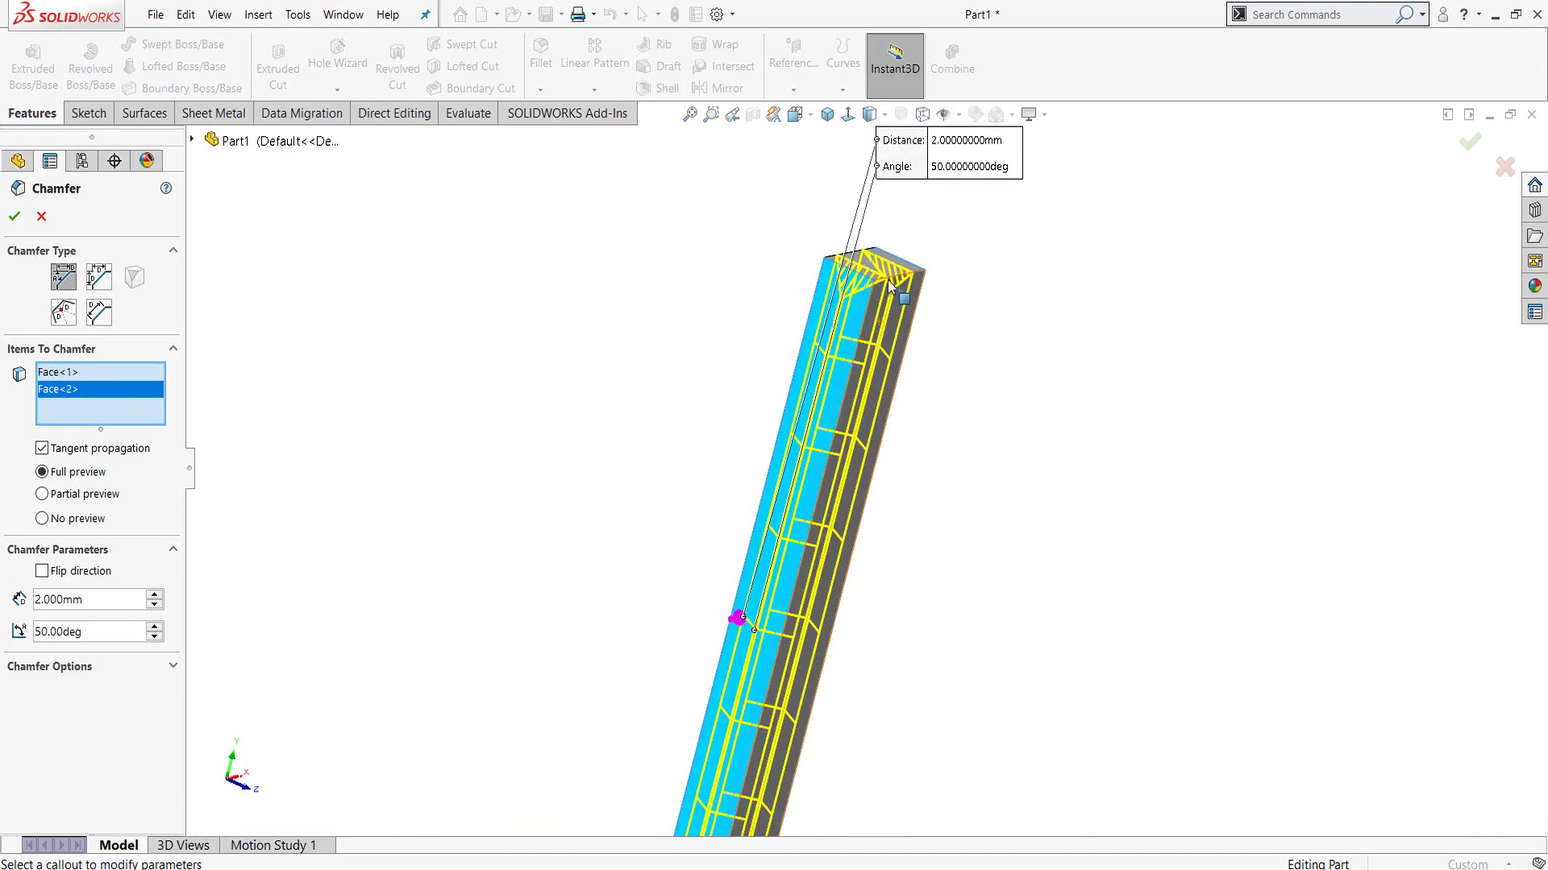
{"action": "left_click", "coordinate": [902, 279]}
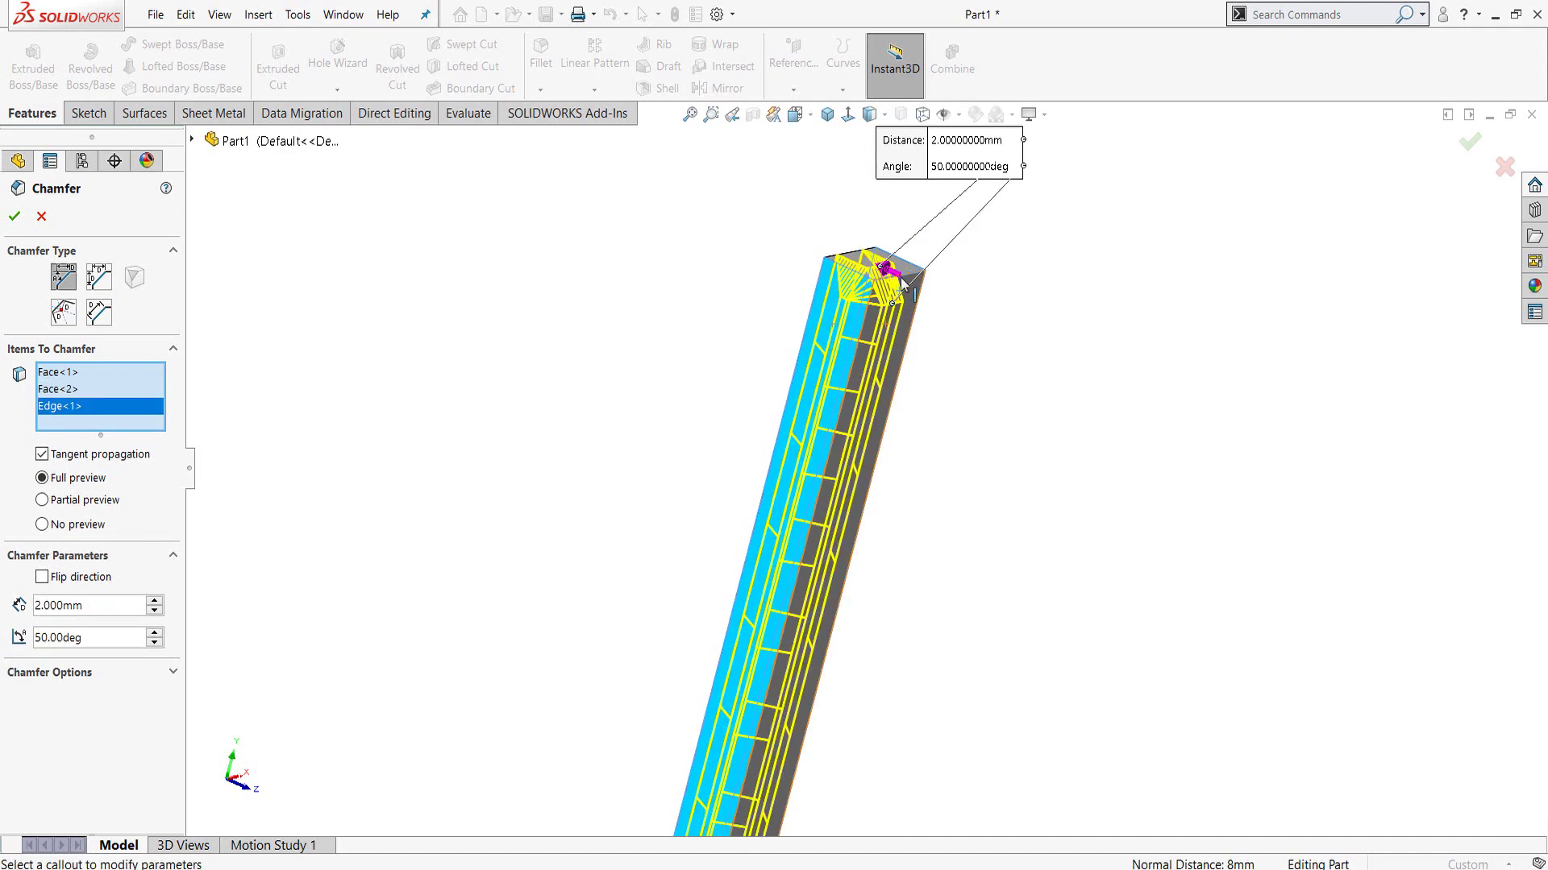
{"action": "scroll", "coordinate": [905, 314], "scroll_direction": "down", "scroll_amount": 2}
{"action": "mouse_move", "coordinate": [875, 351]}
{"action": "middle_mouse_down"}
{"action": "mouse_move", "coordinate": [954, 535]}
{"action": "mouse_move", "coordinate": [759, 332]}
{"action": "mouse_move", "coordinate": [21, 320]}
{"action": "middle_mouse_up"}
{"action": "left_click", "coordinate": [752, 349]}
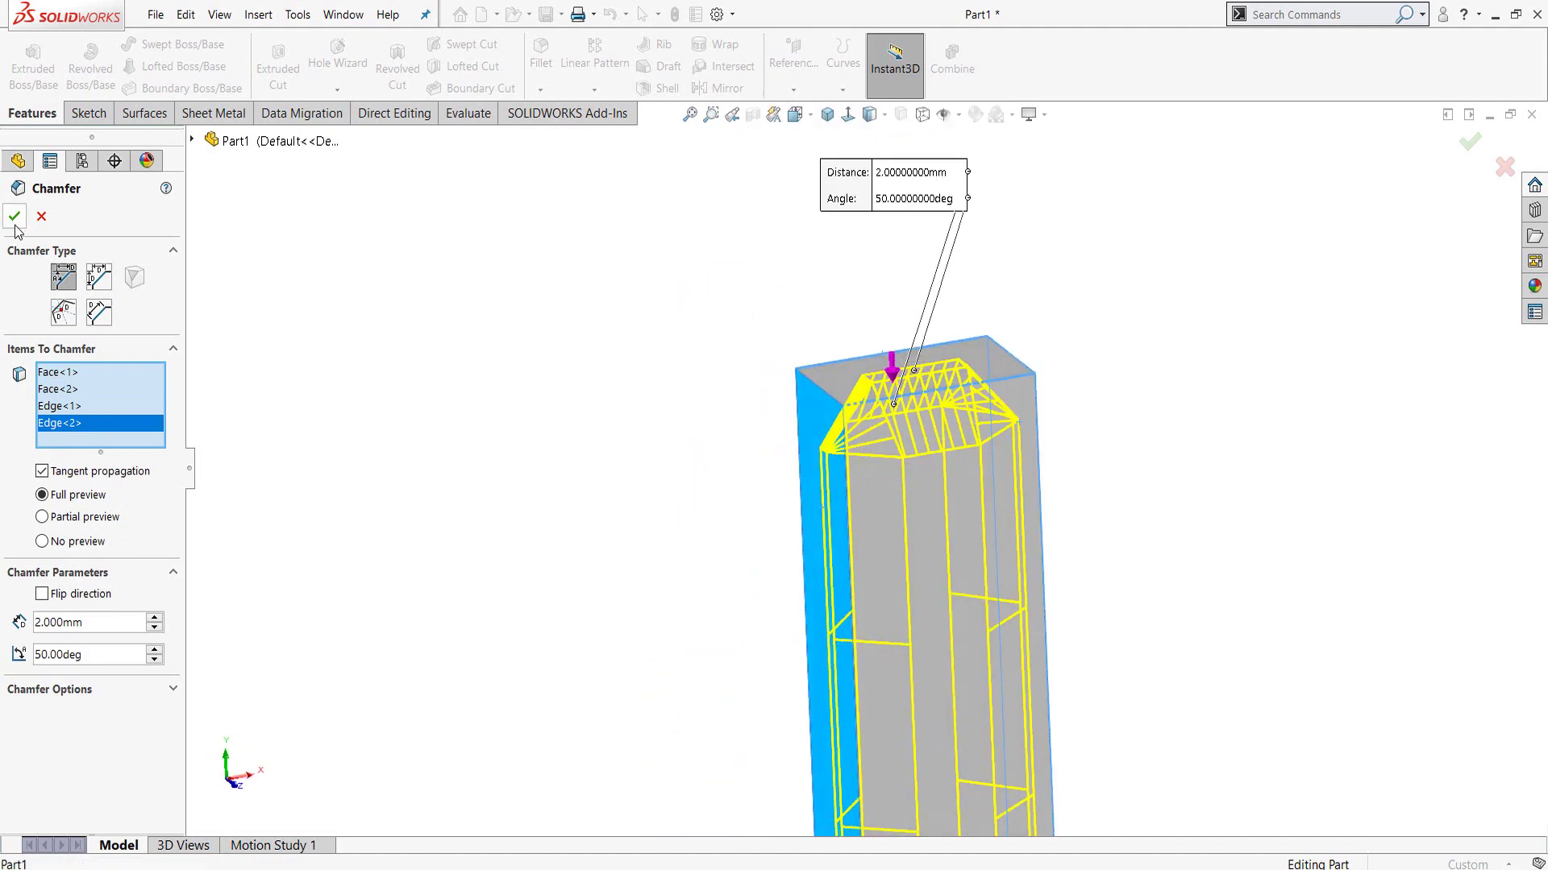
{"action": "key", "text": "Return"}
{"action": "mouse_move", "coordinate": [1091, 529]}
{"action": "middle_mouse_down"}
{"action": "mouse_move", "coordinate": [891, 587]}
{"action": "mouse_move", "coordinate": [860, 449]}
{"action": "mouse_move", "coordinate": [756, 394]}
{"action": "mouse_move", "coordinate": [787, 456]}
{"action": "mouse_move", "coordinate": [889, 466]}
{"action": "mouse_move", "coordinate": [831, 484]}
{"action": "middle_mouse_up"}
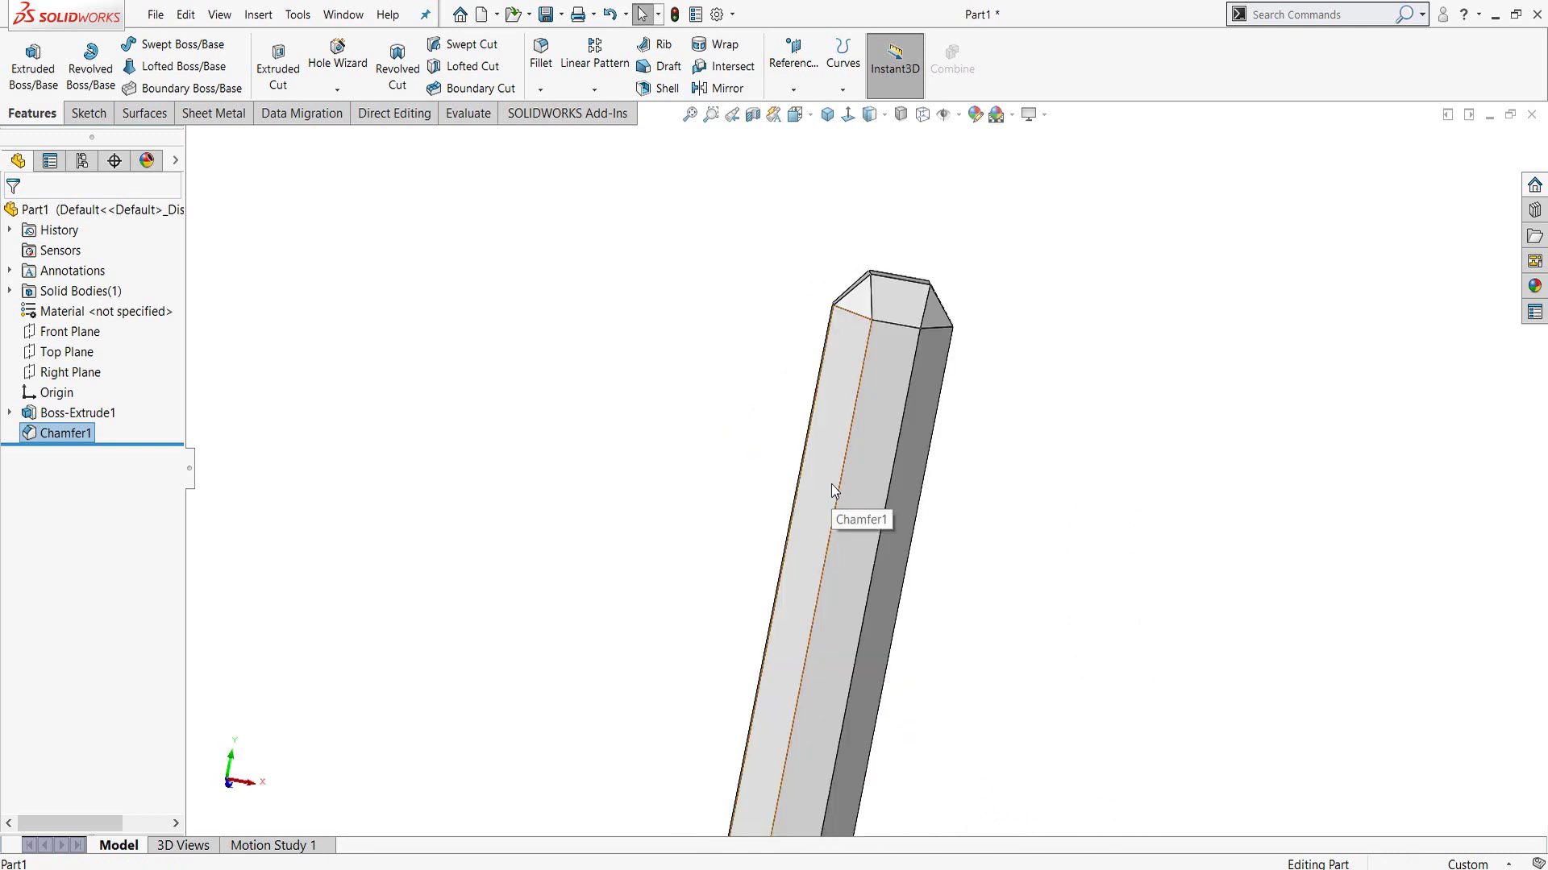
- Start a Front Plane sketch and draw a center rectangle on the shank for the crossbar
{"action": "left_click", "coordinate": [70, 331]}
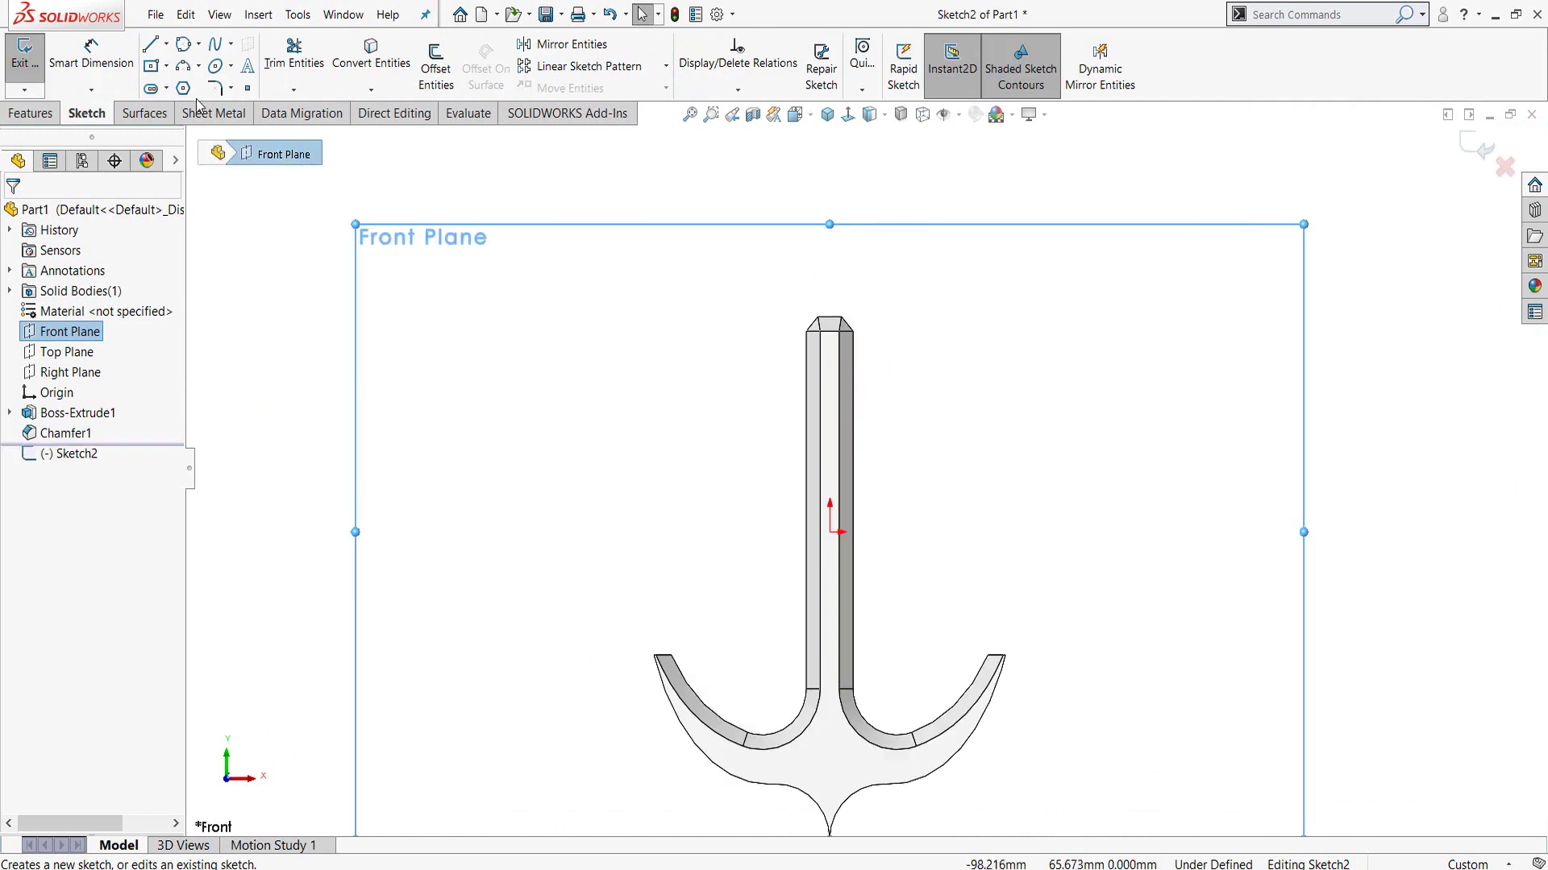
{"action": "left_click", "coordinate": [151, 65]}
{"action": "scroll", "coordinate": [842, 346], "scroll_direction": "down", "scroll_amount": 1}
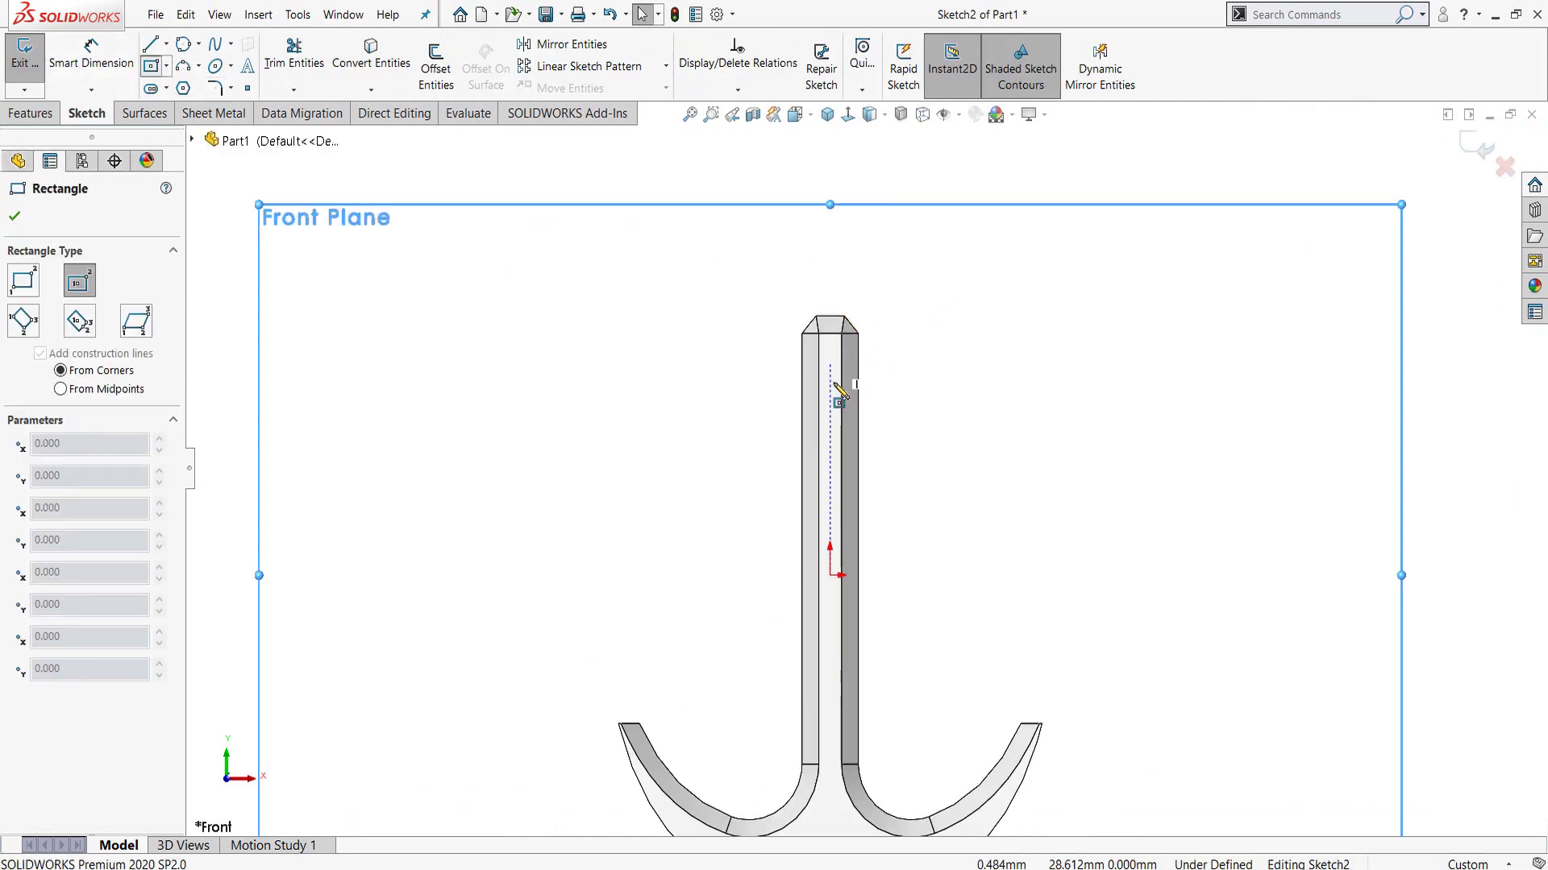
{"action": "scroll", "coordinate": [835, 387], "scroll_direction": "down", "scroll_amount": 2}
{"action": "left_click", "coordinate": [833, 369]}
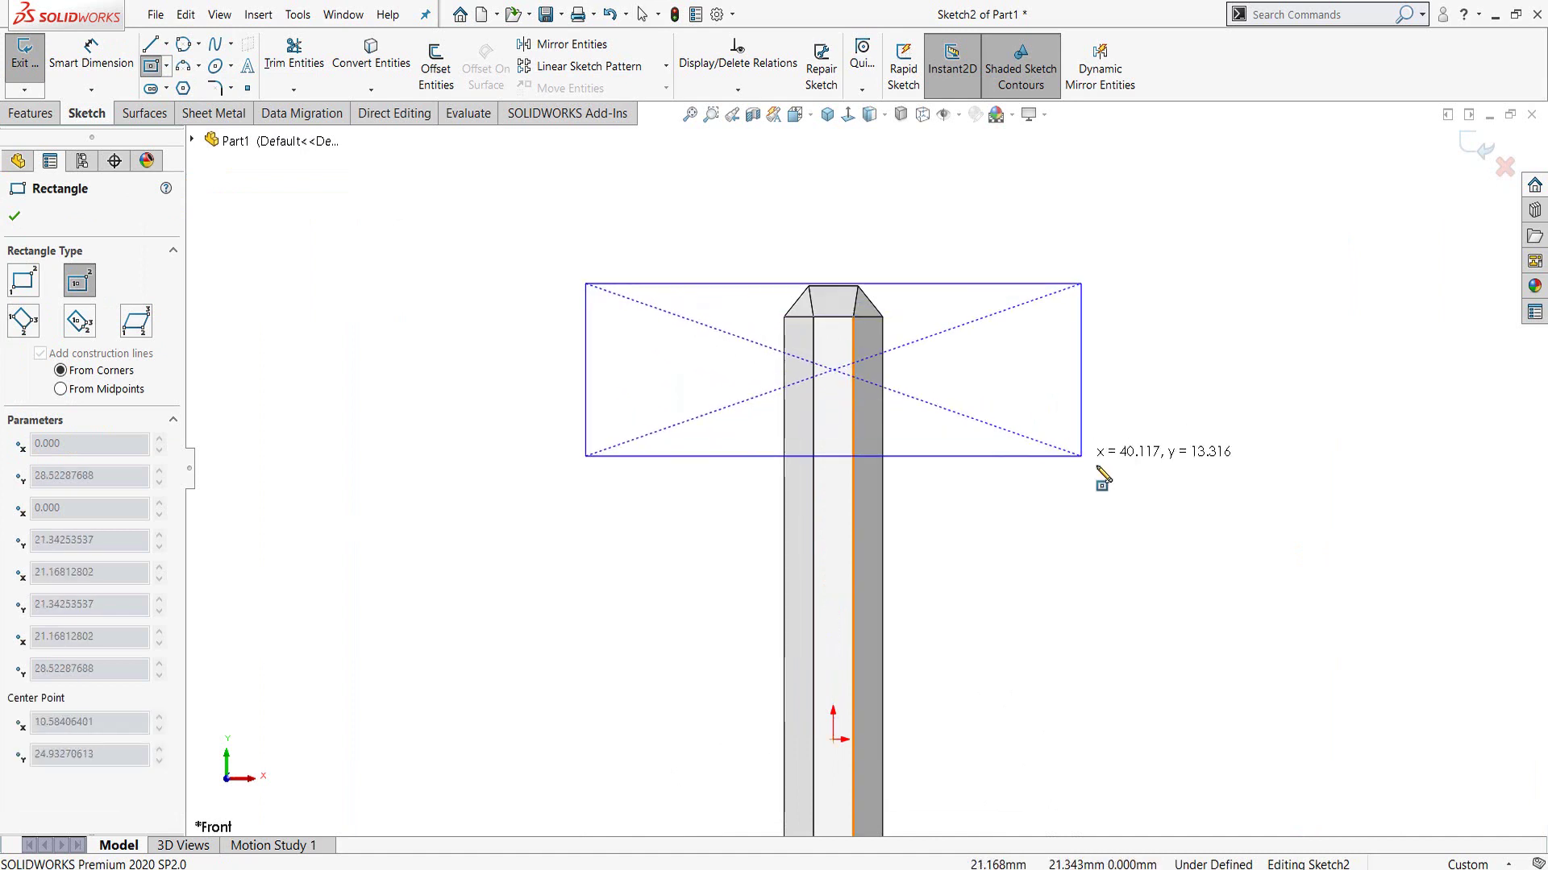
{"action": "left_click", "coordinate": [1066, 423]}
{"action": "key", "text": "Escape"}
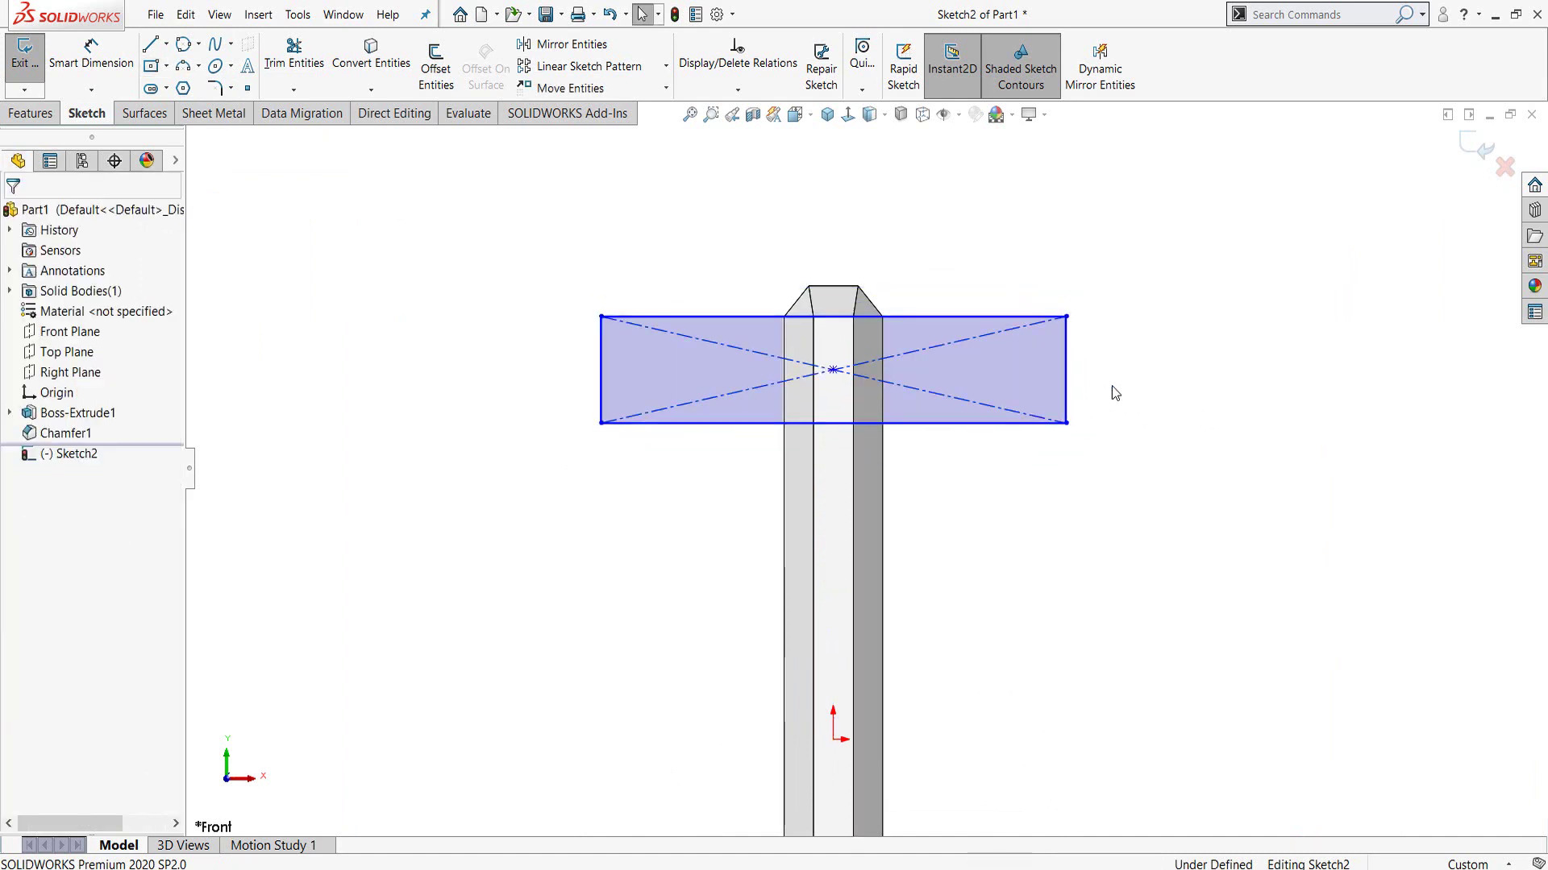
- Dimension the rectangle's top edge 9.5 mm below the shank top
{"action": "right_click_drag", "start_coordinate": [1141, 479], "coordinate": [1168, 387]}
{"action": "scroll", "coordinate": [991, 349], "scroll_direction": "down", "scroll_amount": 3}
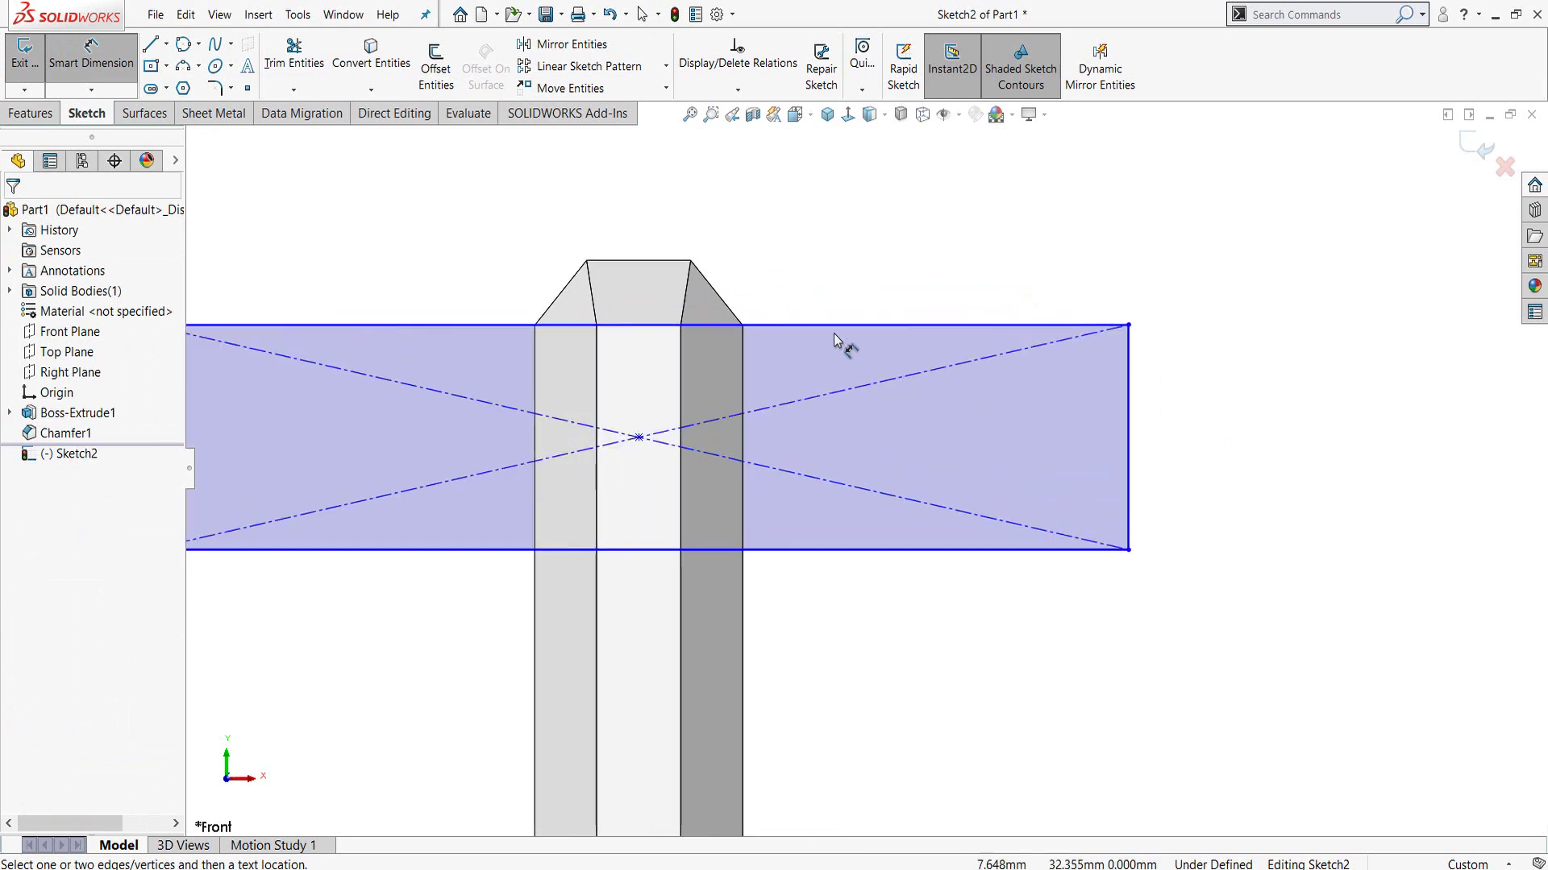
{"action": "left_click", "coordinate": [741, 325]}
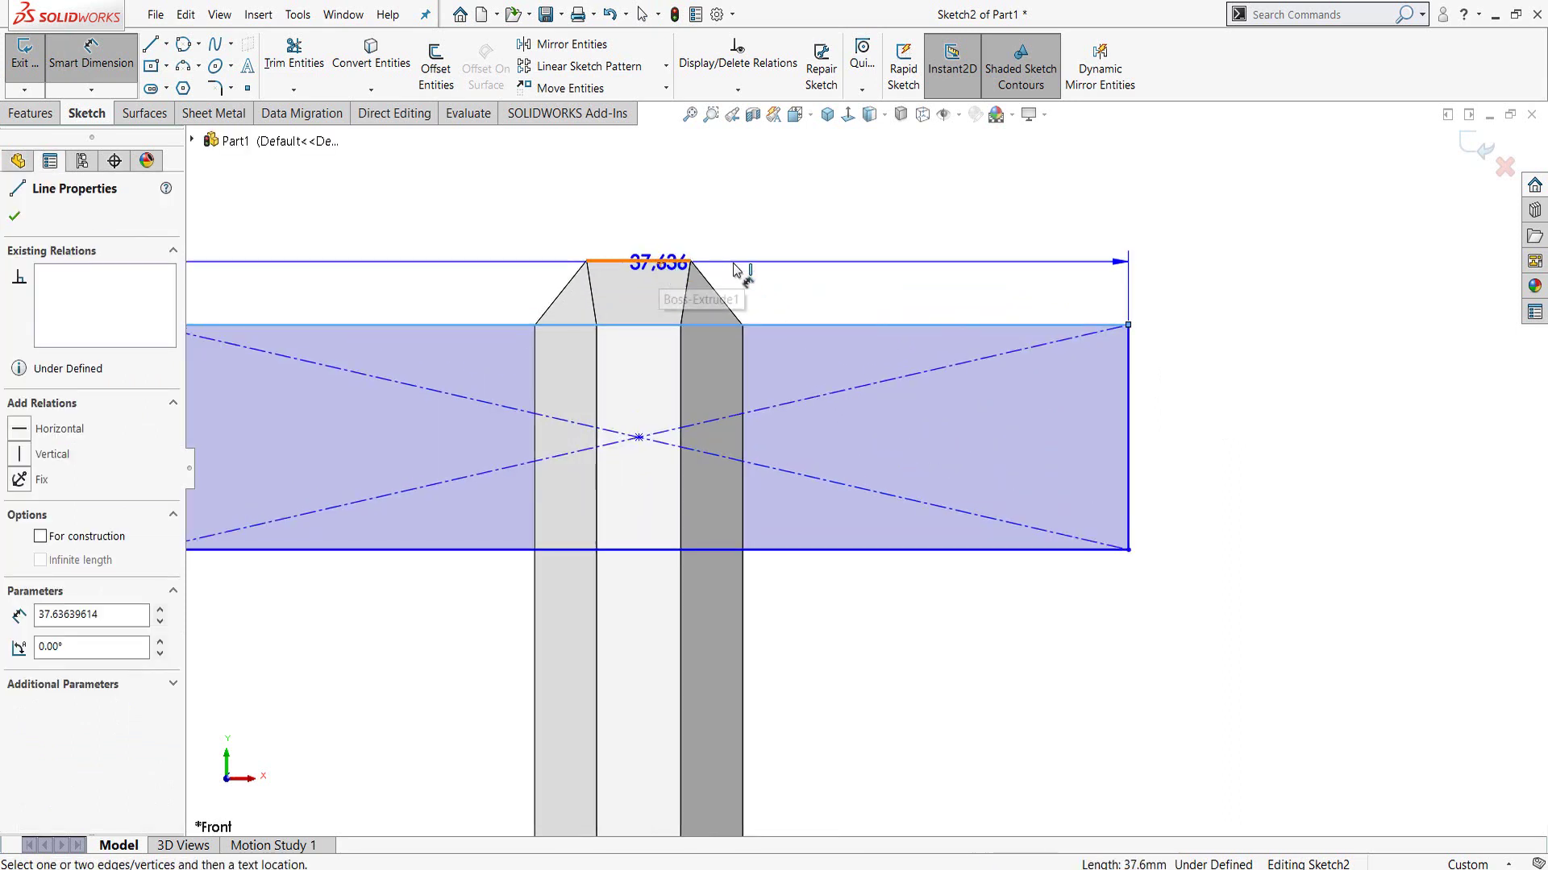
{"action": "left_click", "coordinate": [677, 260]}
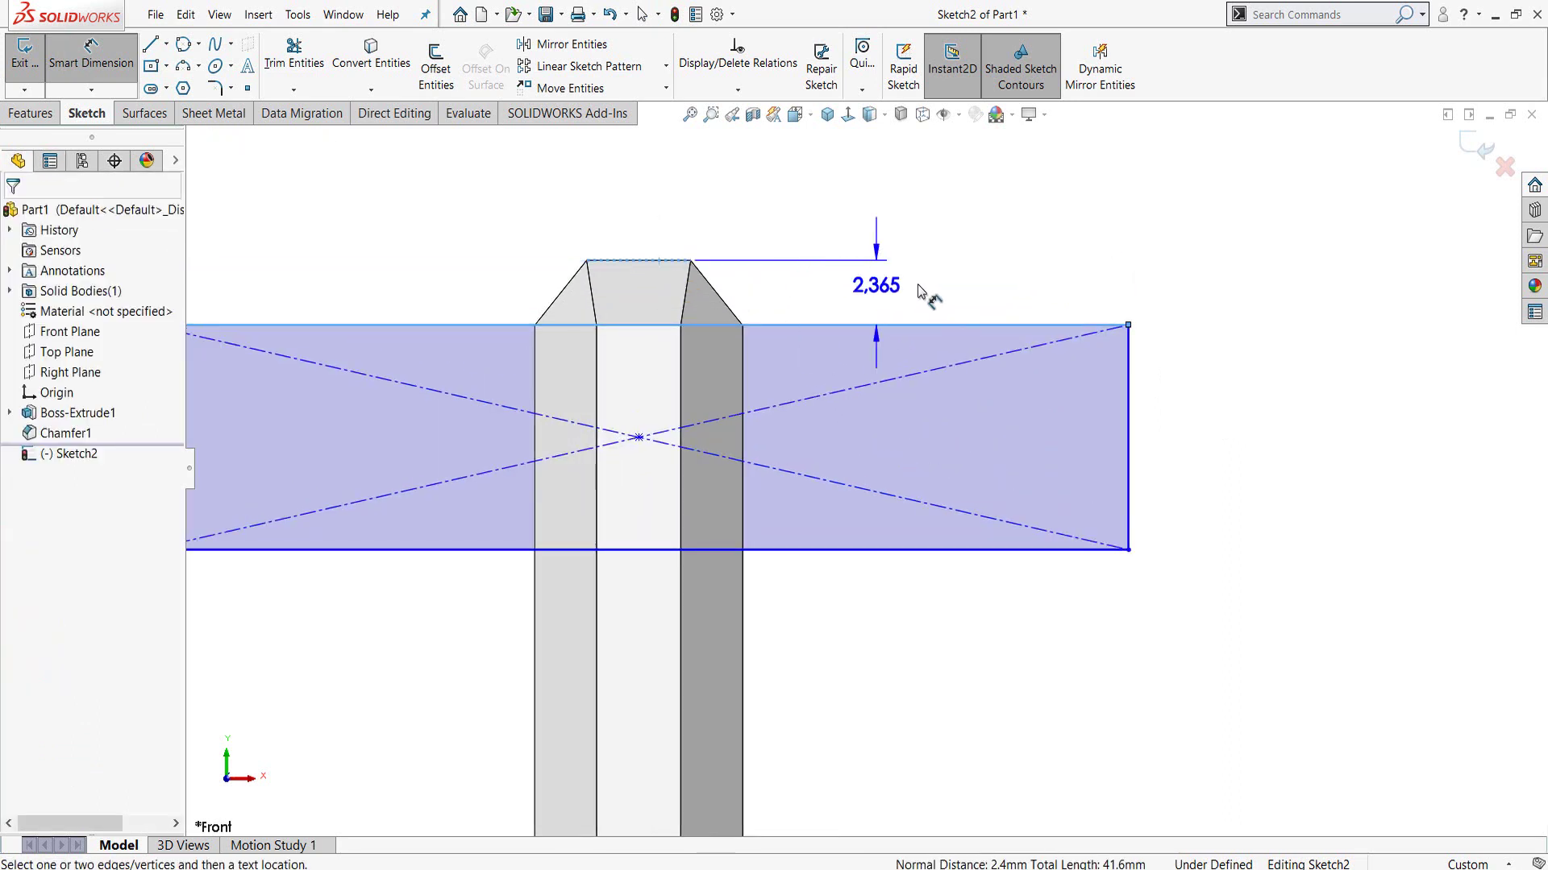
{"action": "left_click", "coordinate": [866, 292]}
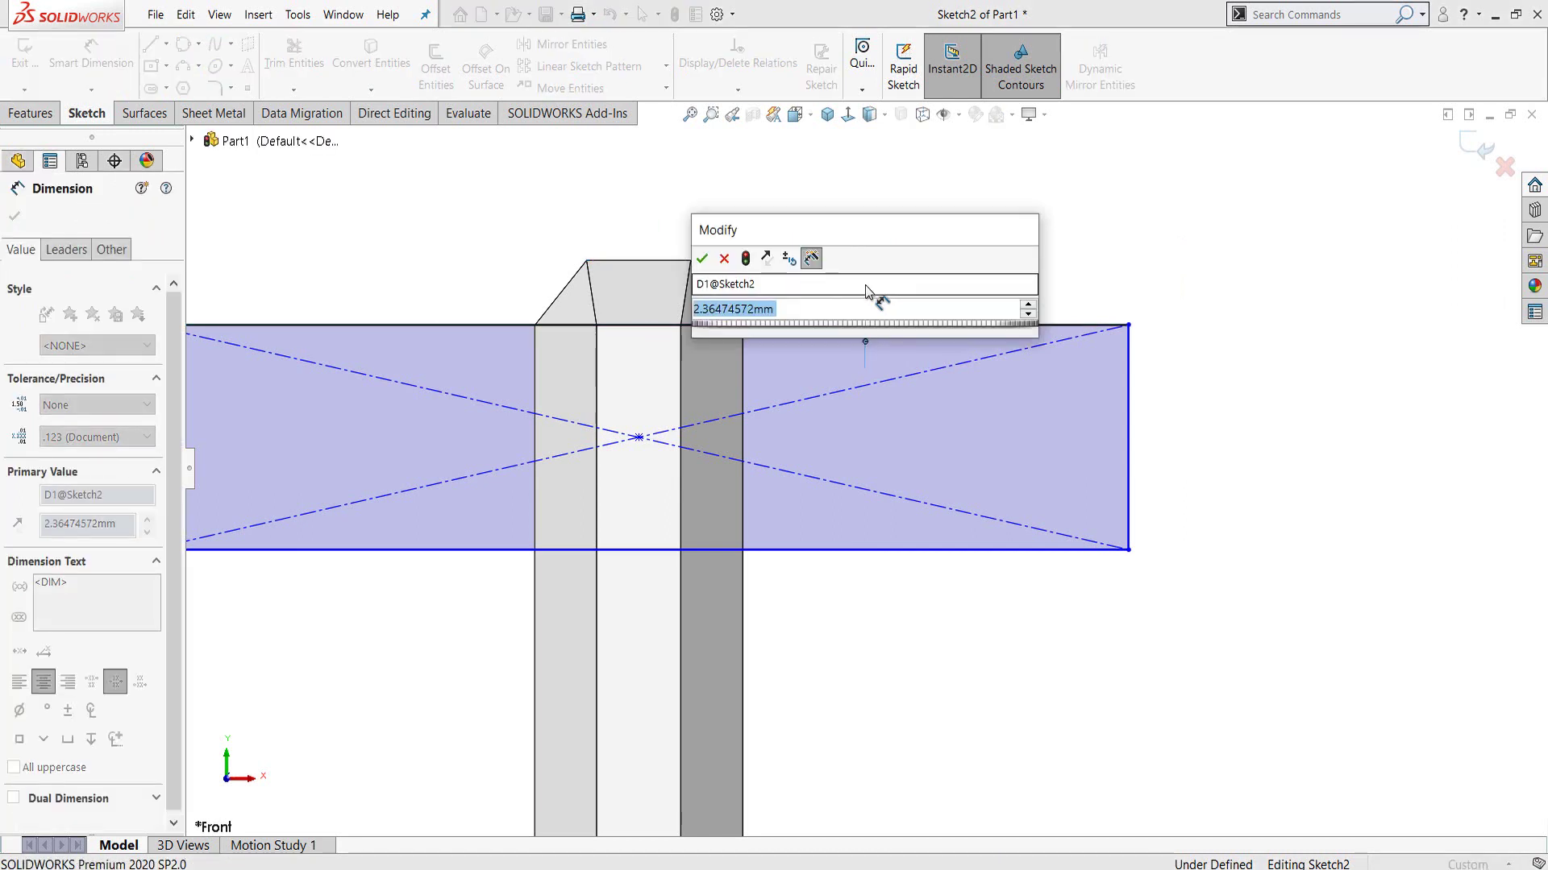
{"action": "type", "text": "3"}
{"action": "key", "text": "Escape"}
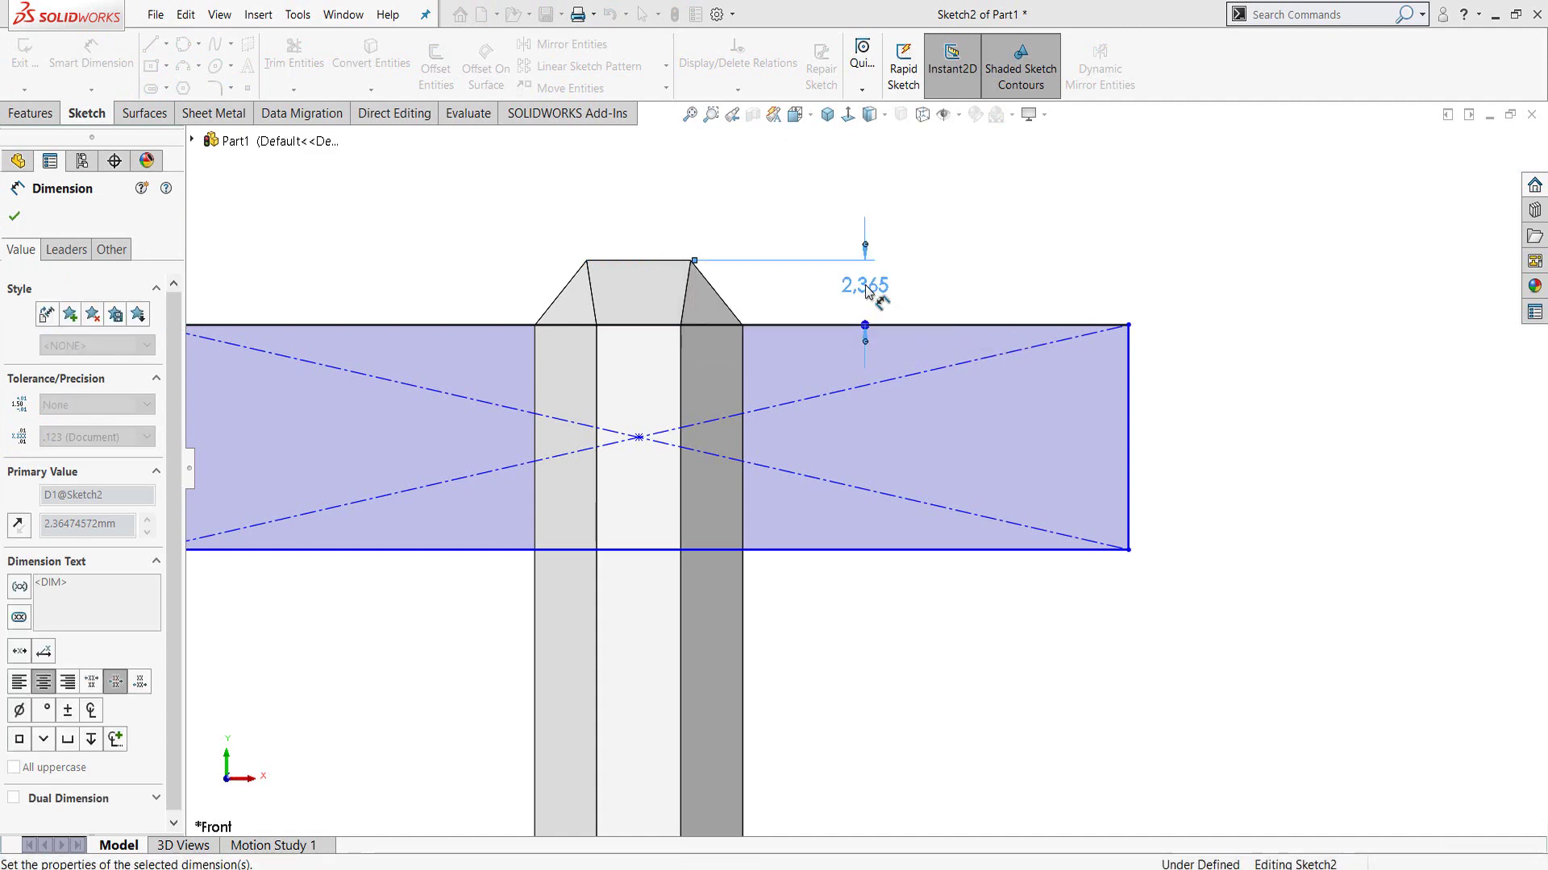
{"action": "left_click", "coordinate": [903, 383]}
{"action": "left_click_drag", "start_coordinate": [887, 372], "coordinate": [1239, 379]}
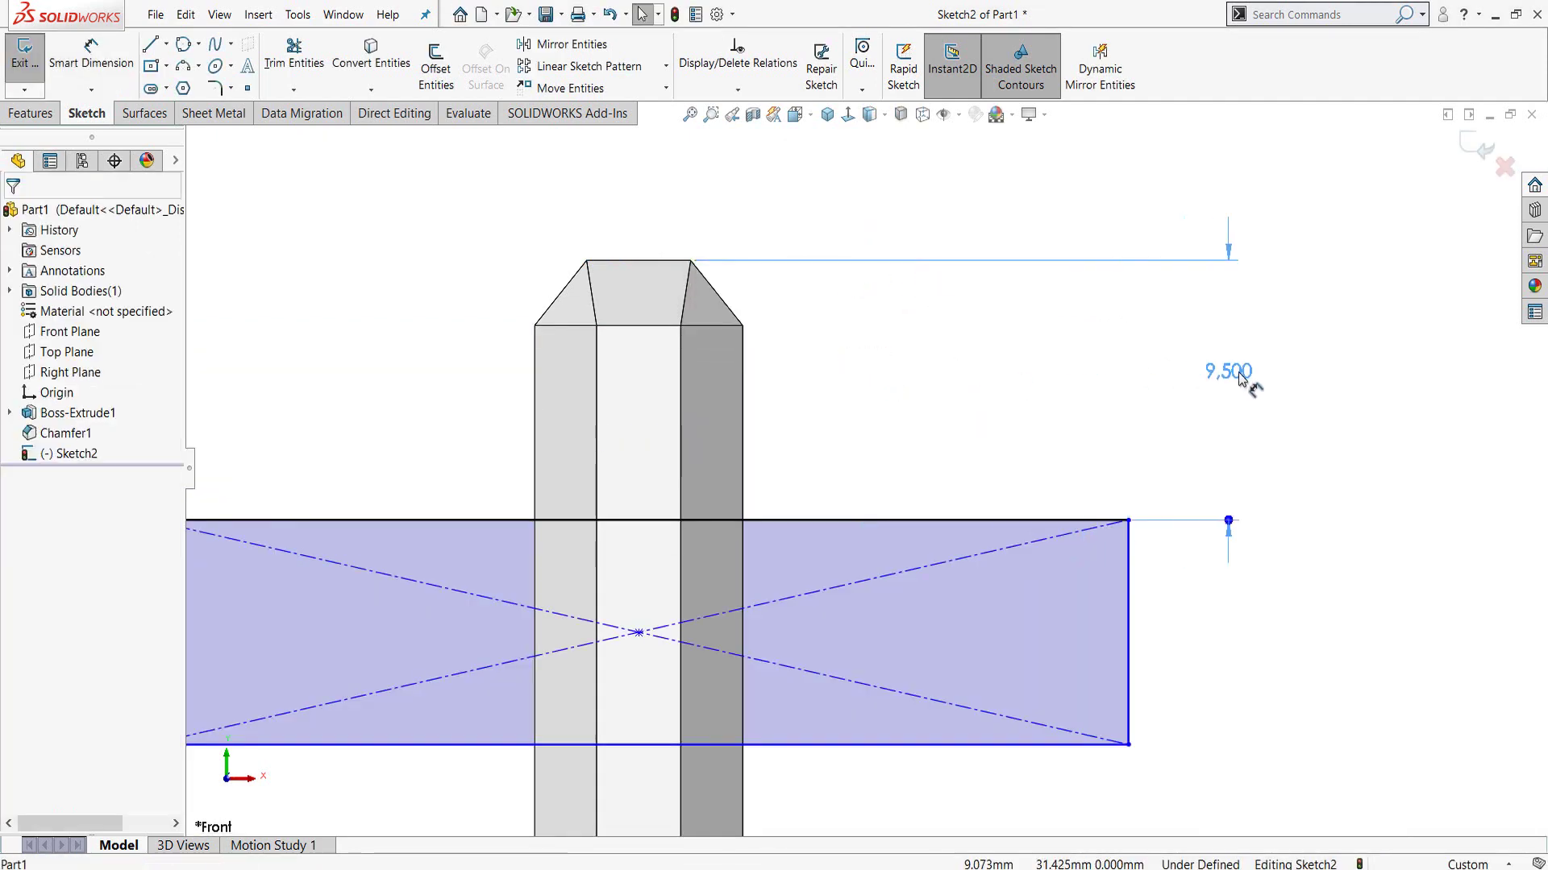
- Set the rectangle width to 45 mm
{"action": "scroll", "coordinate": [1233, 395], "scroll_direction": "up", "scroll_amount": 2}
{"action": "scroll", "coordinate": [1234, 421], "scroll_direction": "up", "scroll_amount": 2}
{"action": "scroll", "coordinate": [1168, 564], "scroll_direction": "up", "scroll_amount": 1}
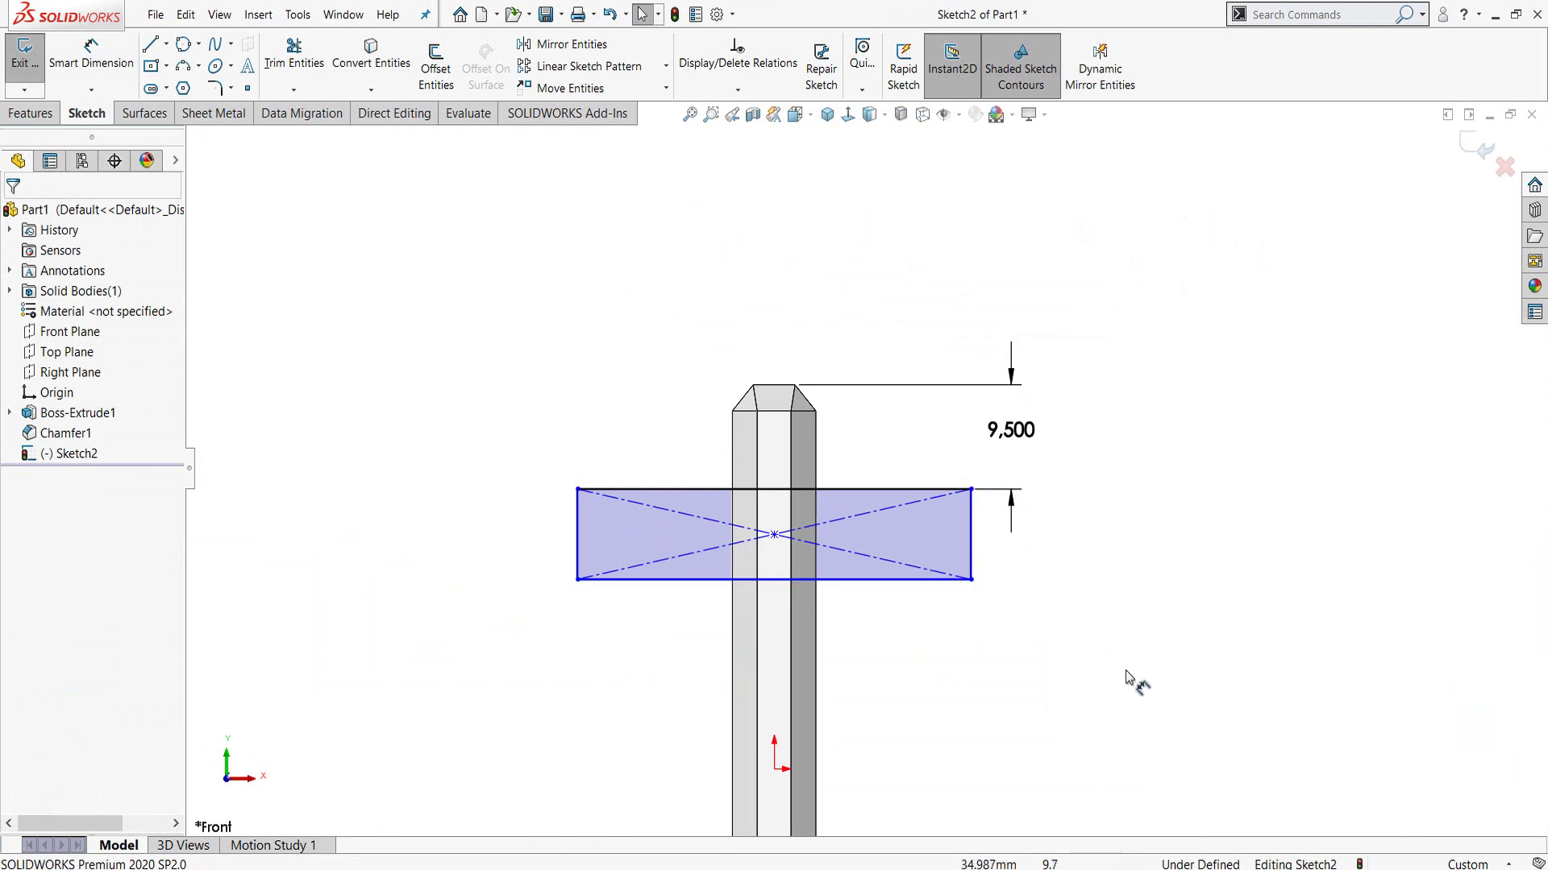
{"action": "key", "text": "d"}
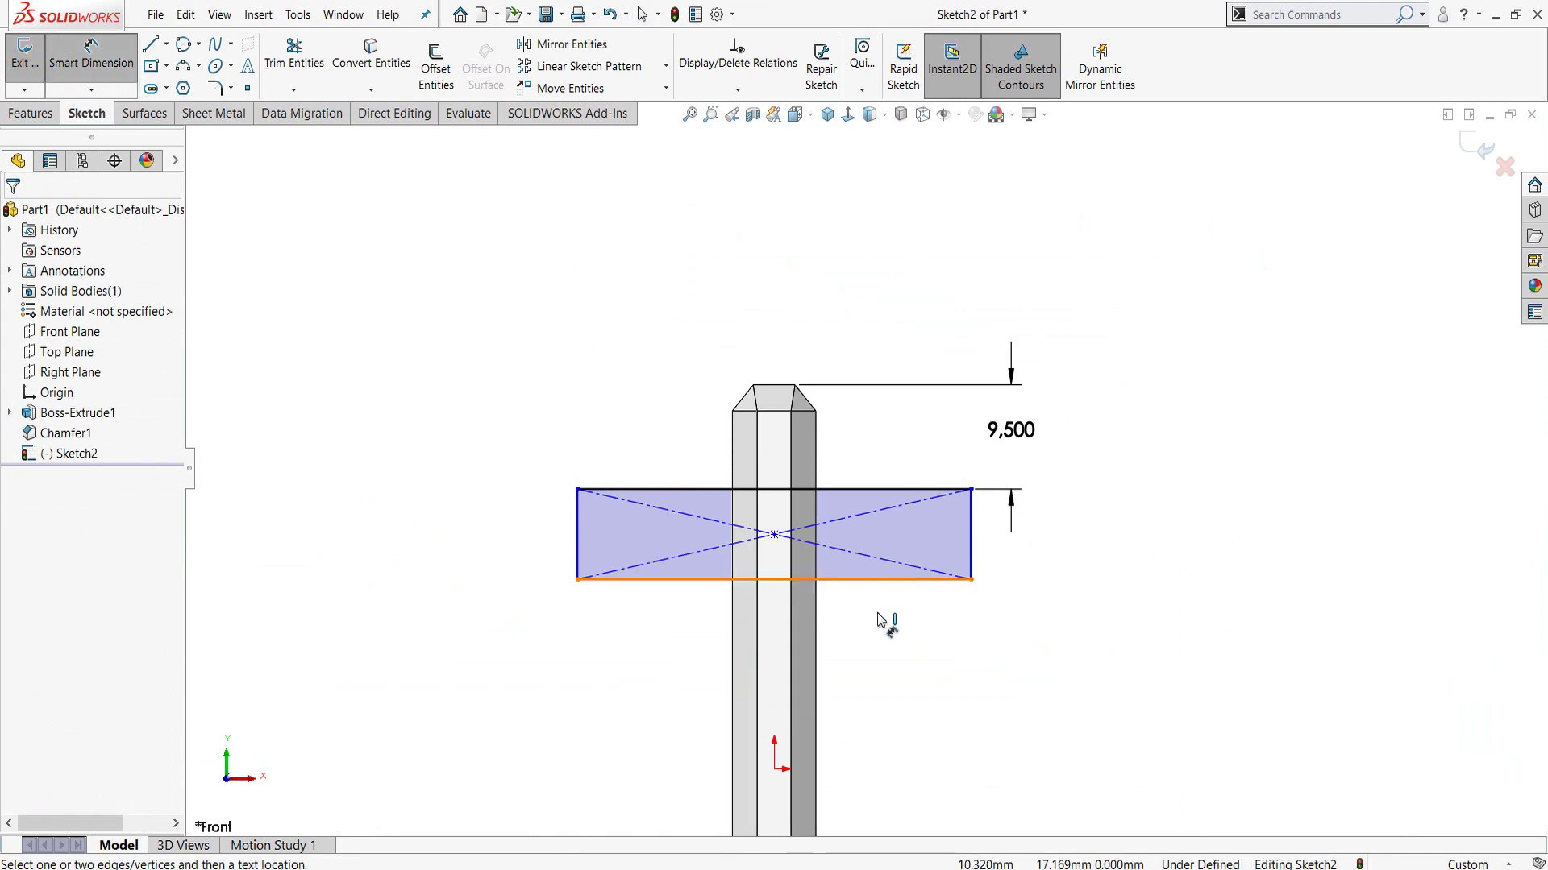
{"action": "left_click", "coordinate": [878, 580]}
{"action": "left_click", "coordinate": [850, 645]}
{"action": "type", "text": "45"}
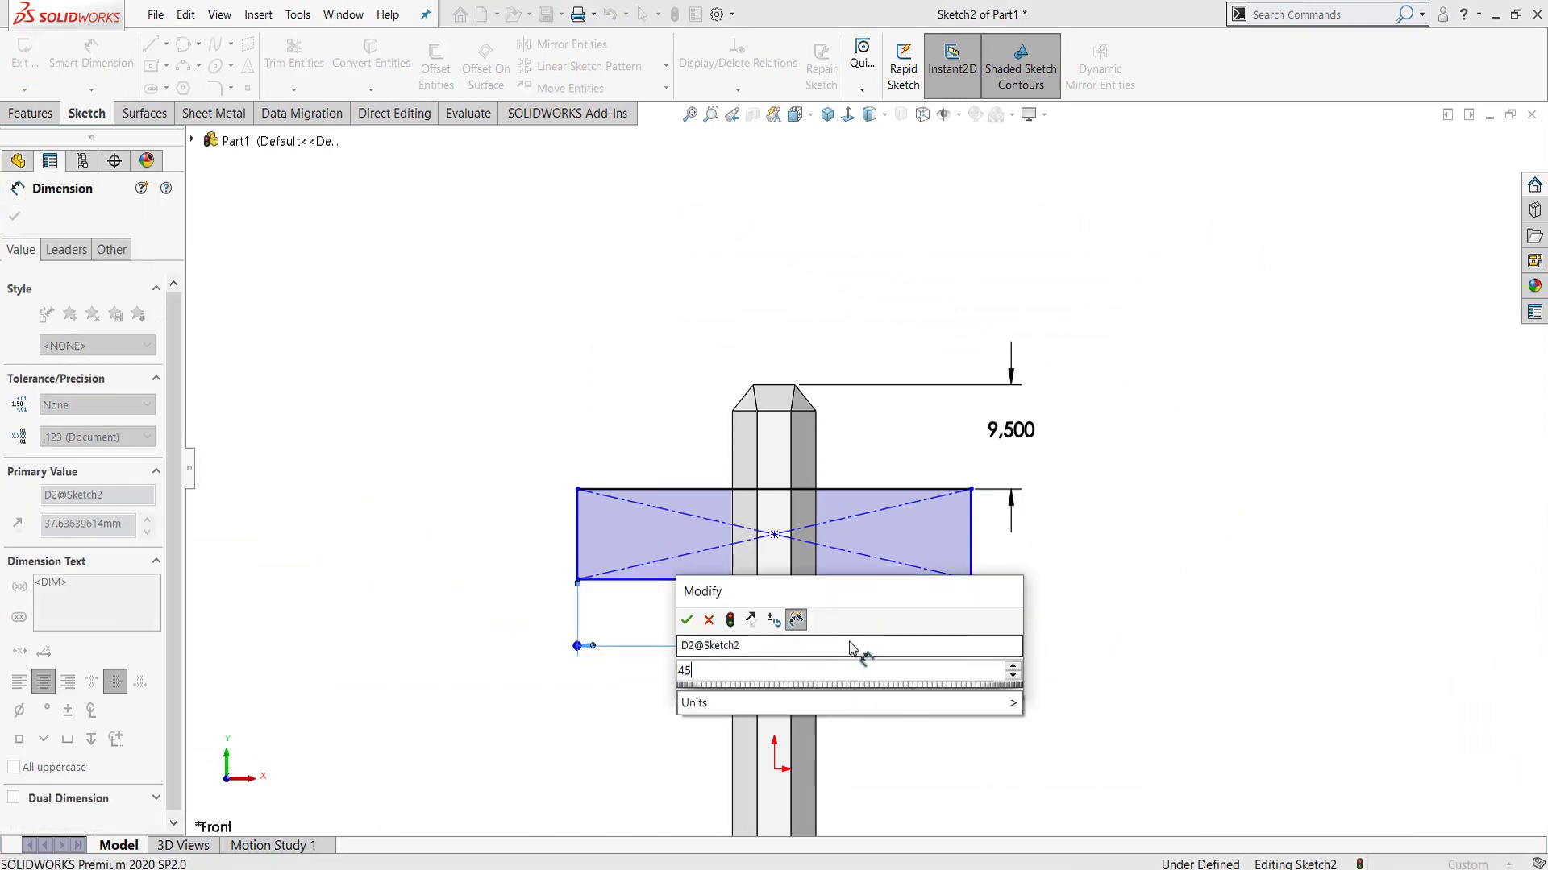
{"action": "key", "text": "Return"}
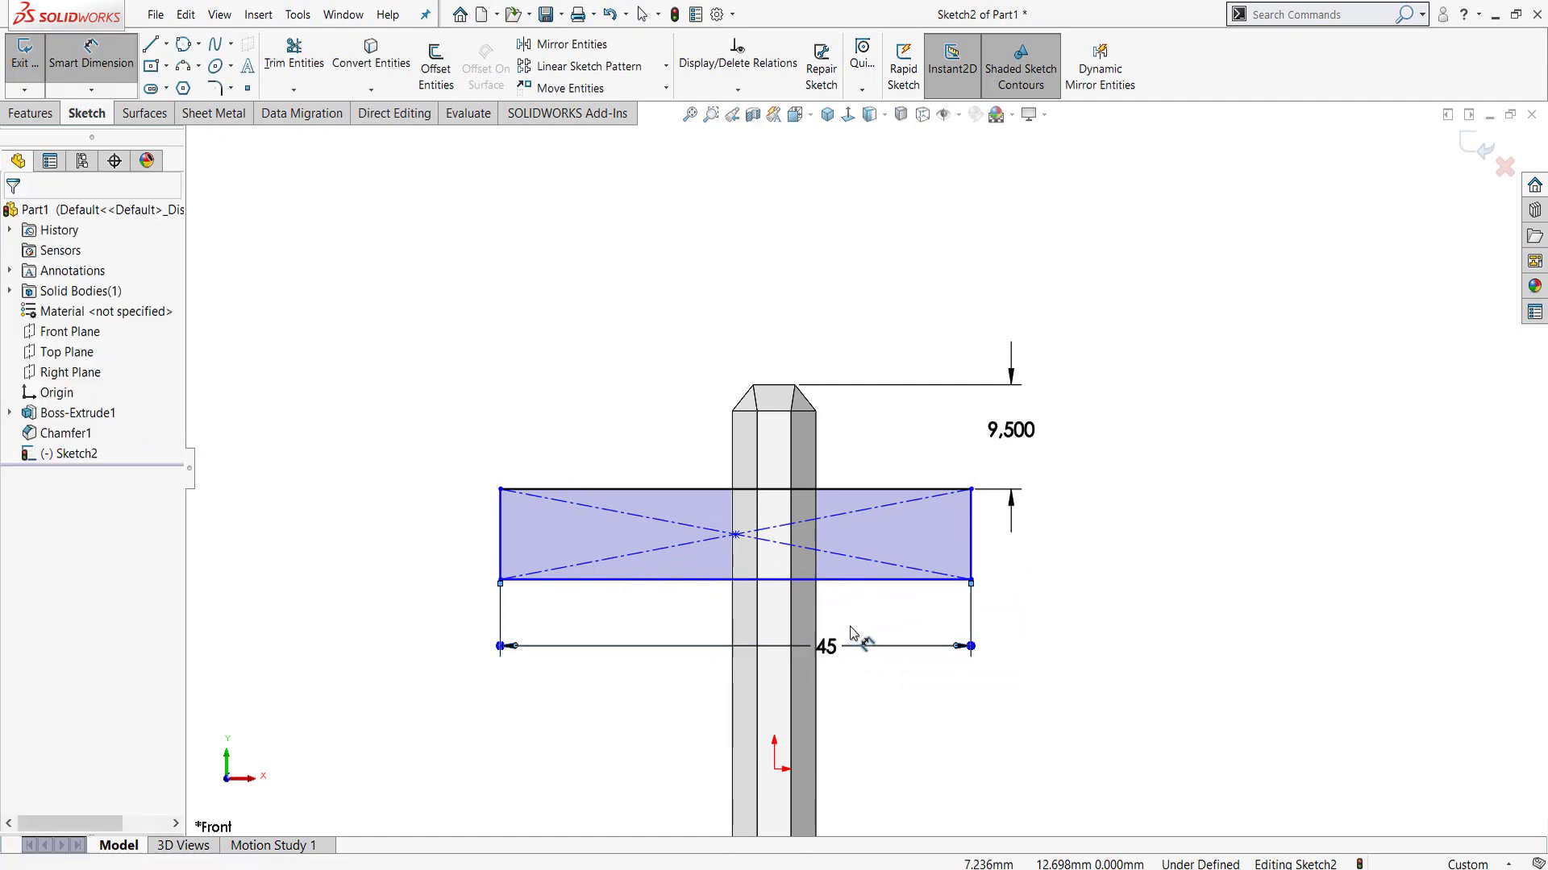
{"action": "key", "text": "Escape"}
- Align the rectangle's centre point vertically with the origin
{"action": "left_click", "coordinate": [736, 535]}
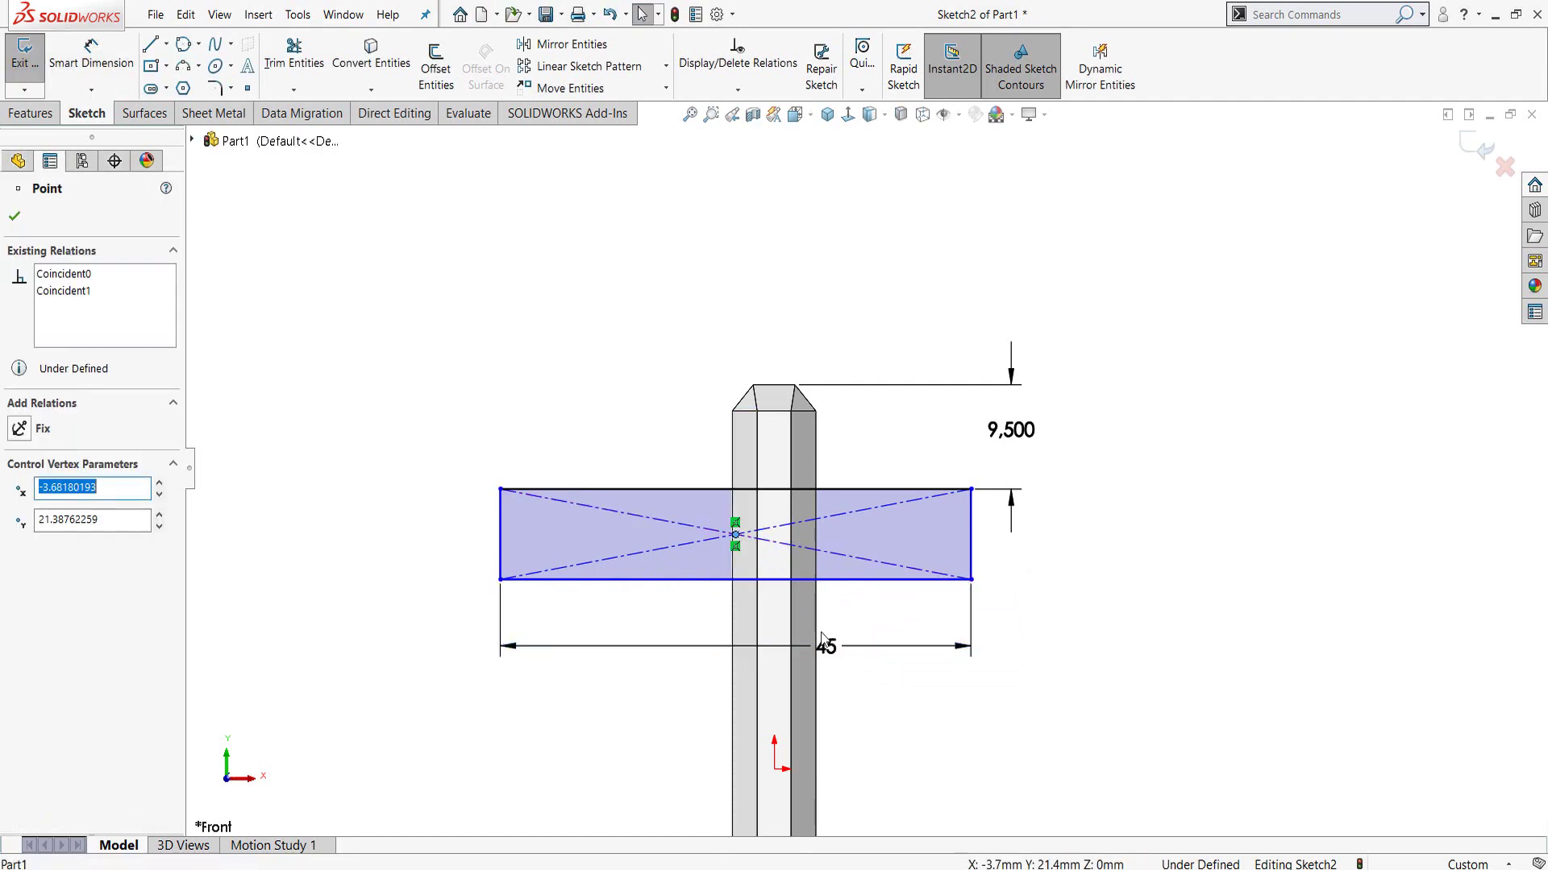
{"action": "middle_click_drag", "start_coordinate": [822, 641], "coordinate": [844, 556], "text": "ctrl"}
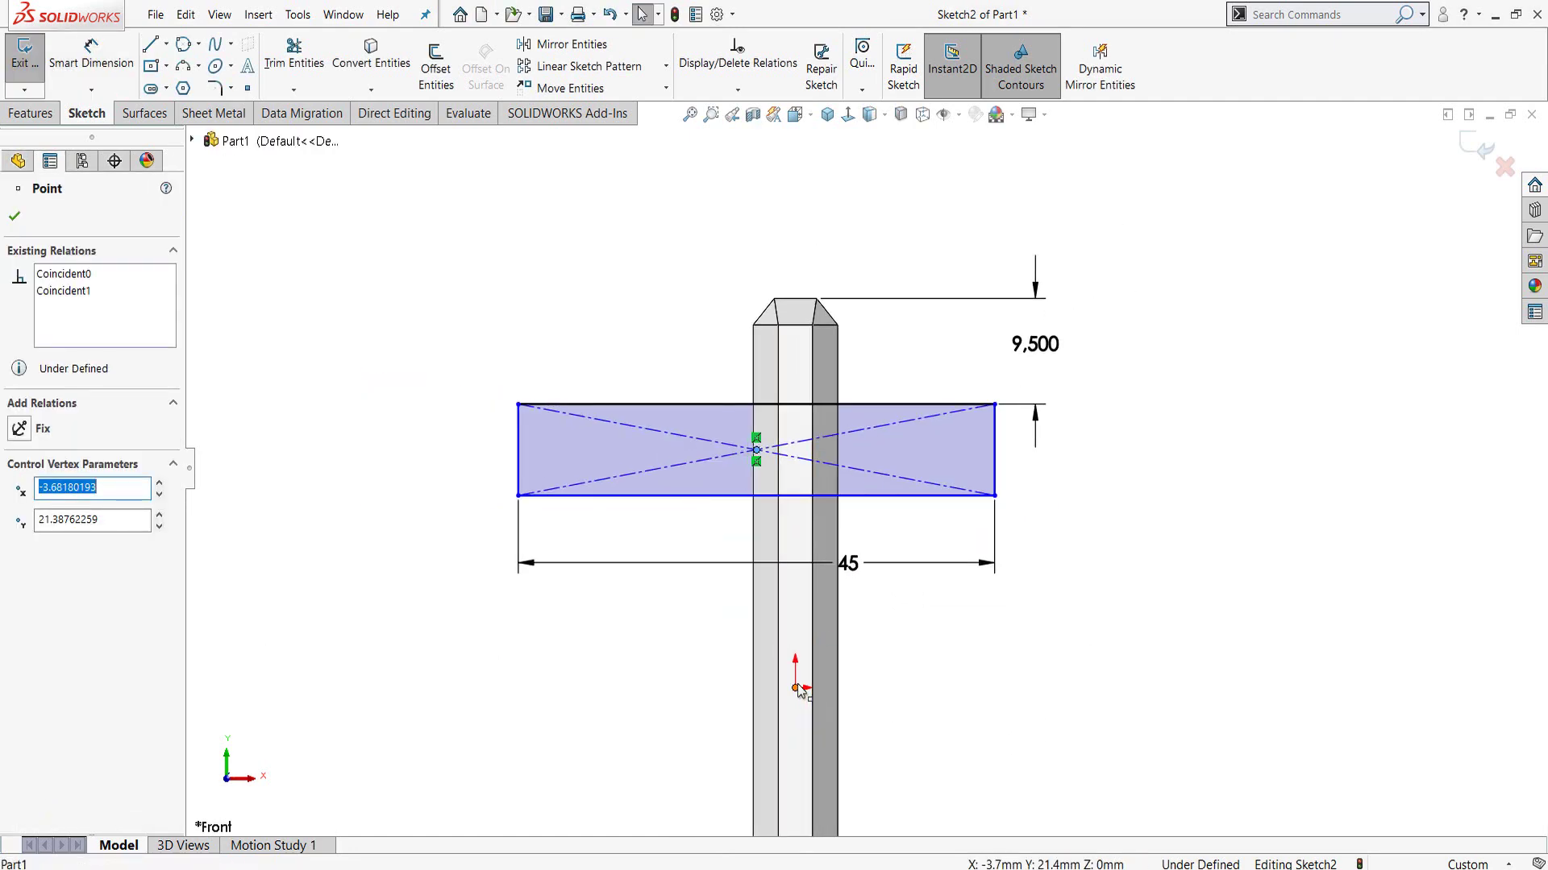
{"action": "left_click", "coordinate": [797, 689], "text": "ctrl"}
{"action": "left_click", "coordinate": [869, 608]}
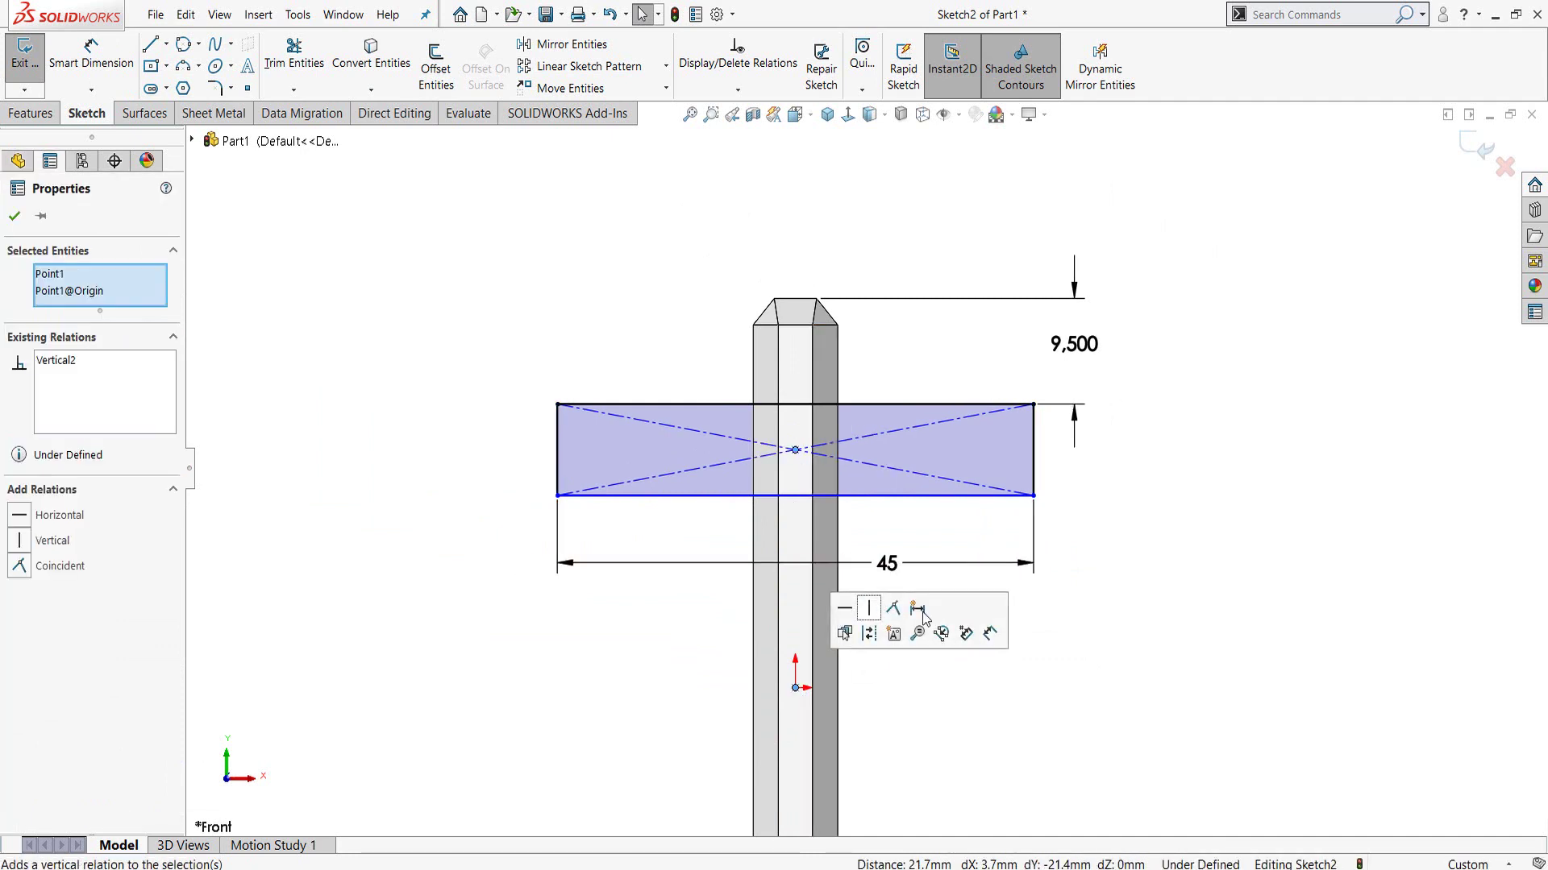
{"action": "left_click", "coordinate": [1163, 627]}
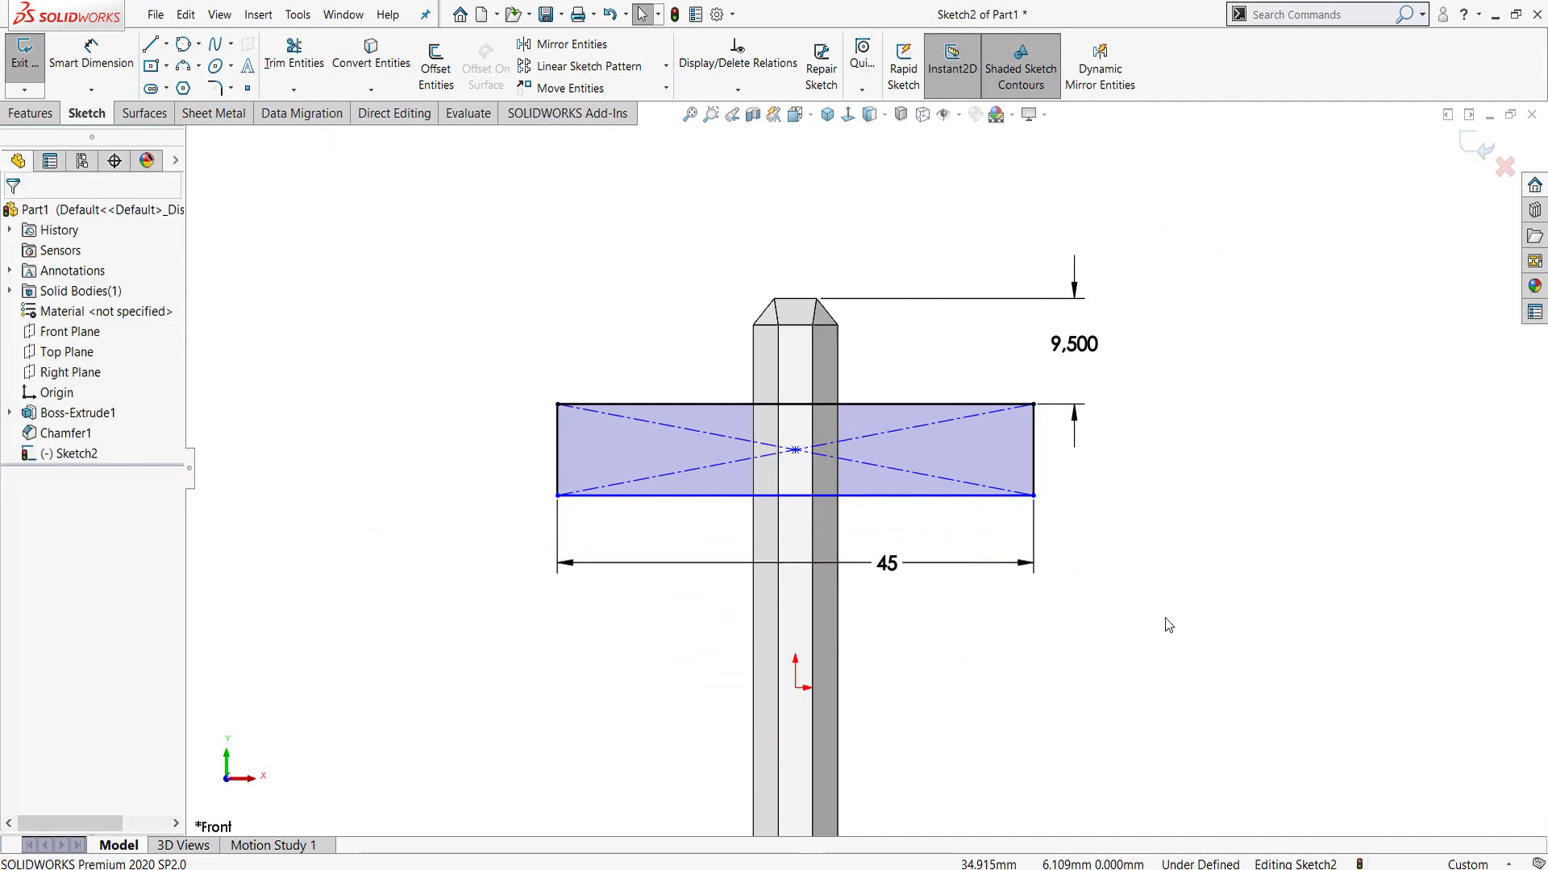
- Draw a horizontal line between the rectangle's left and right edge midpoints
{"action": "right_click_drag", "start_coordinate": [332, 466], "coordinate": [379, 466]}
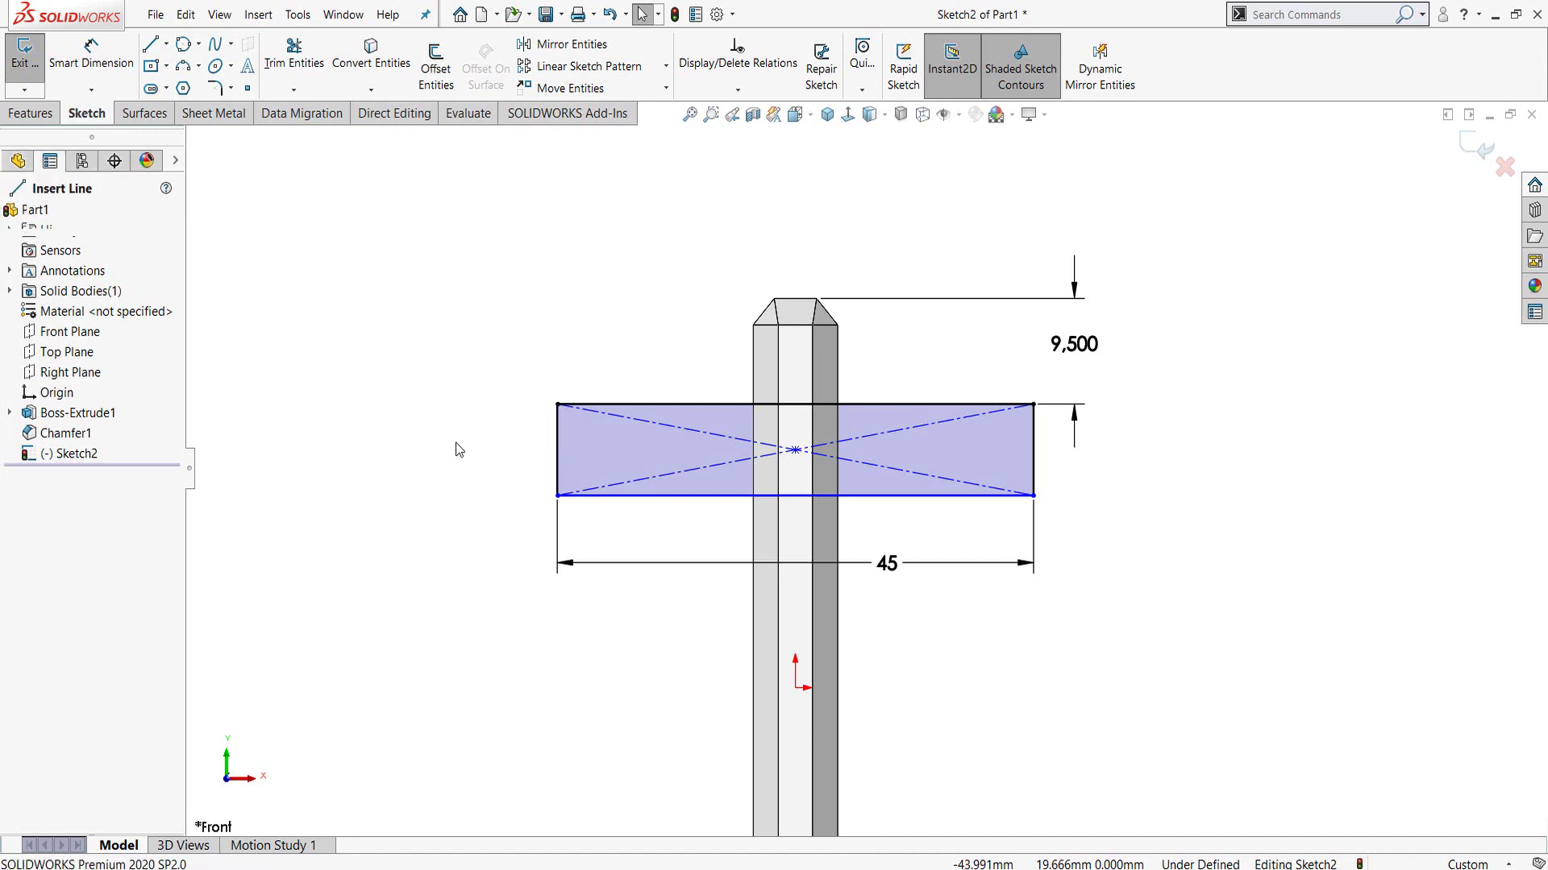
{"action": "left_click", "coordinate": [557, 449]}
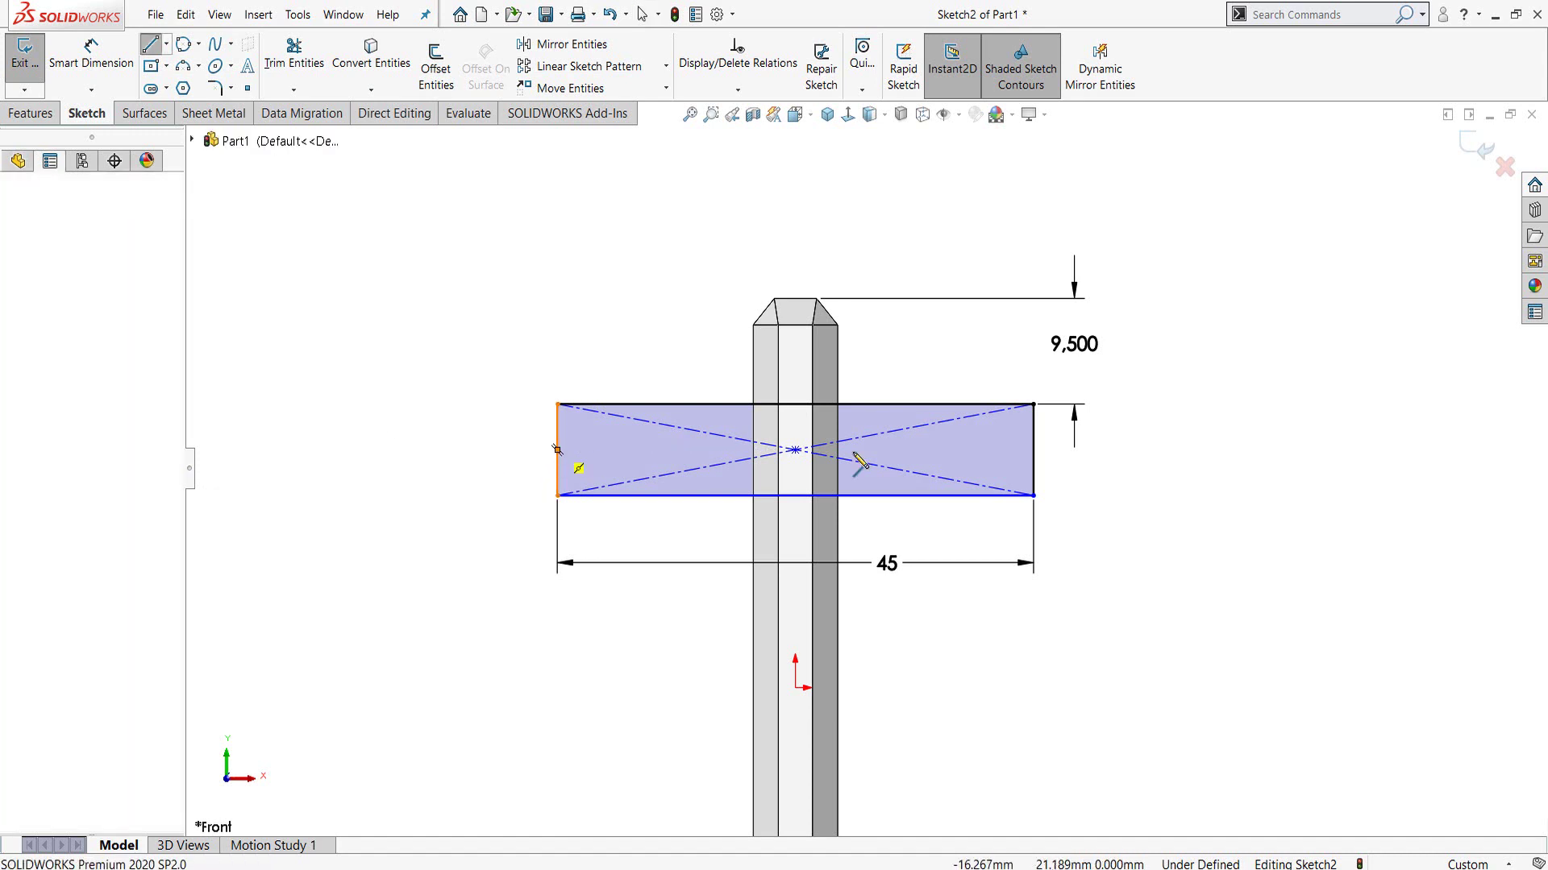
{"action": "left_click", "coordinate": [1034, 450]}
{"action": "right_click", "coordinate": [1048, 453]}
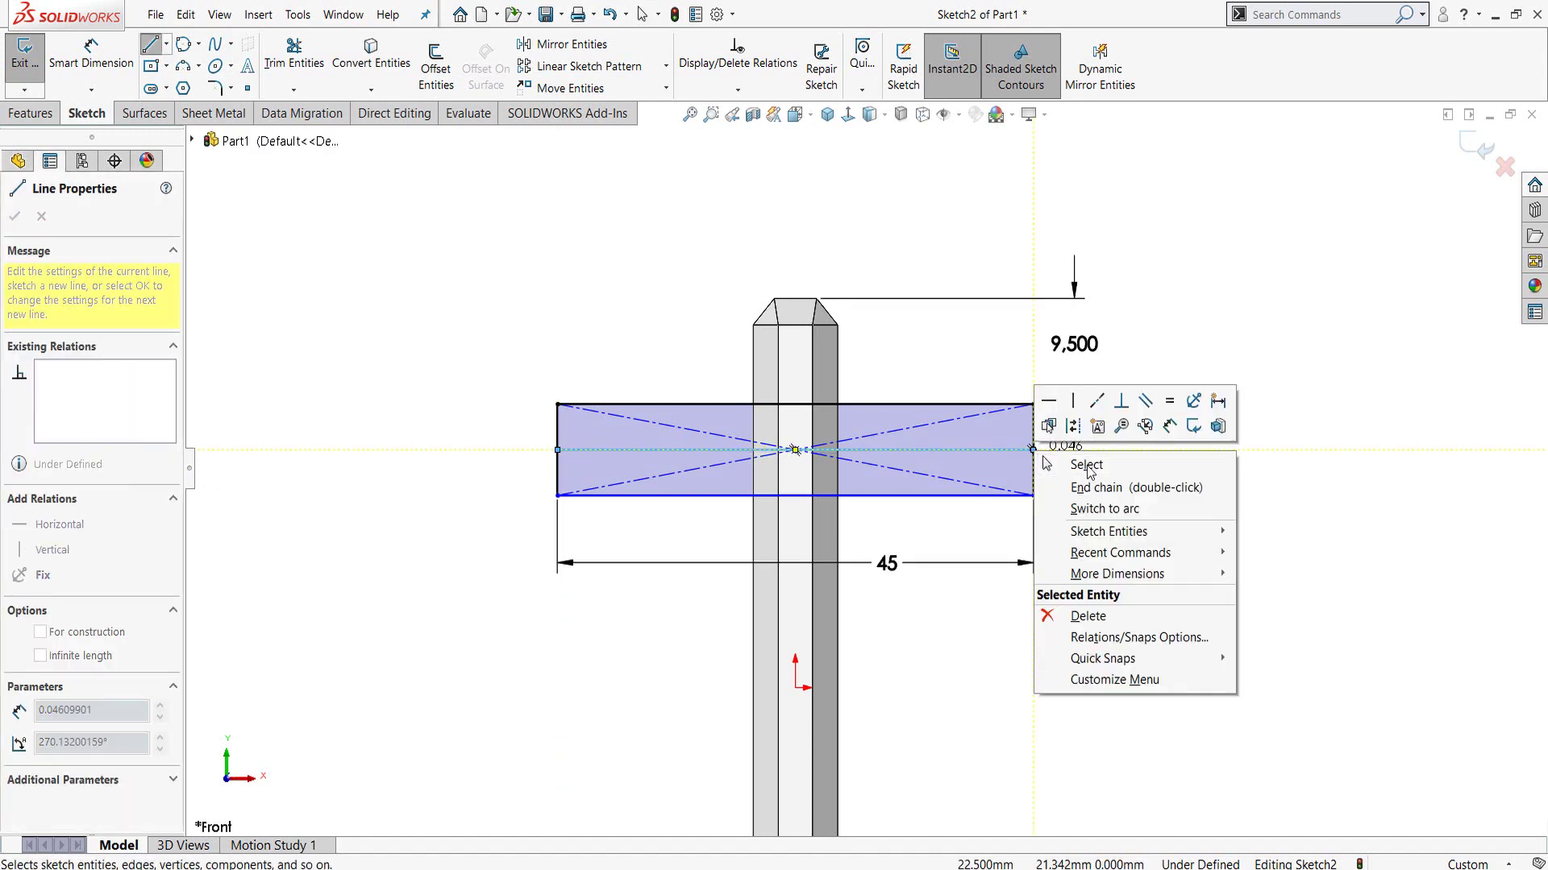
{"action": "left_click", "coordinate": [1056, 429]}
- Draw a vertical line from the rectangle's top edge down to the centreline
{"action": "right_click_drag", "start_coordinate": [508, 311], "coordinate": [559, 249]}
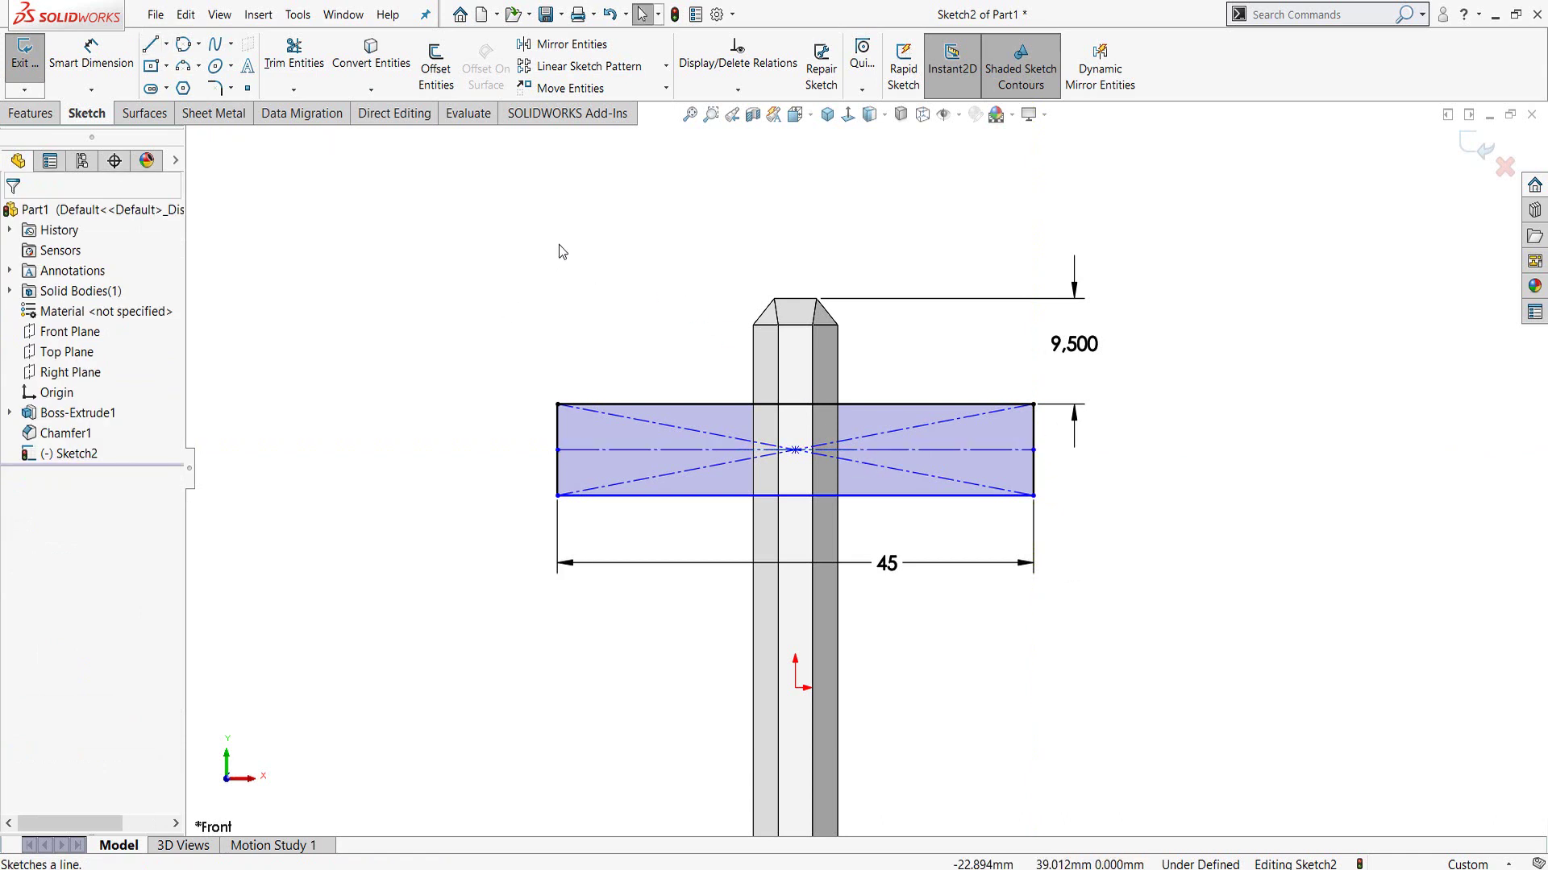
{"action": "left_click", "coordinate": [796, 404]}
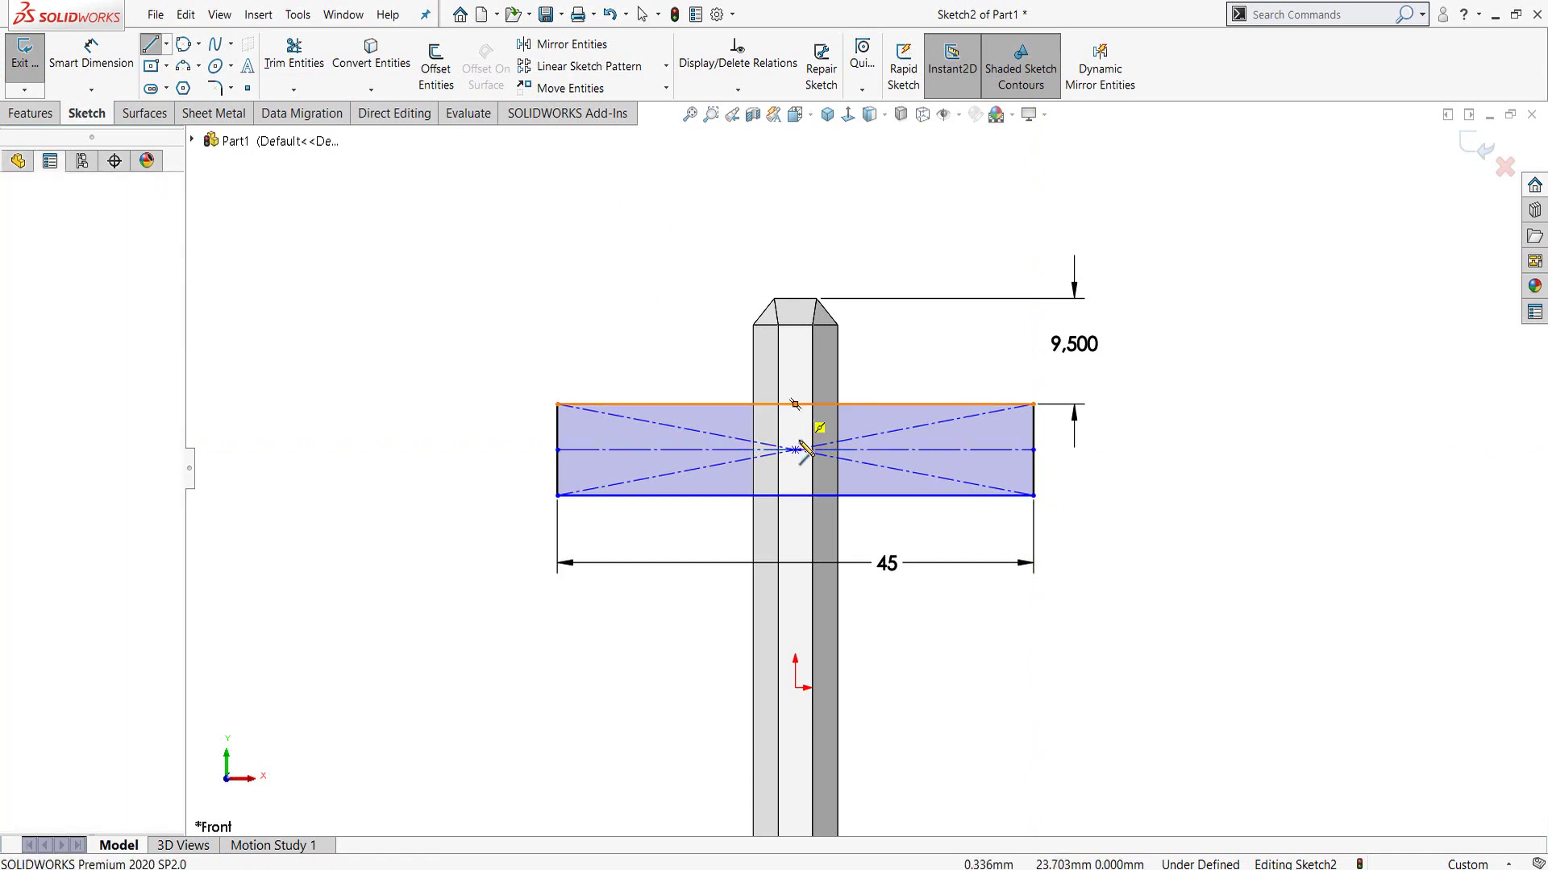
{"action": "left_click", "coordinate": [795, 449]}
{"action": "key", "text": "Escape"}
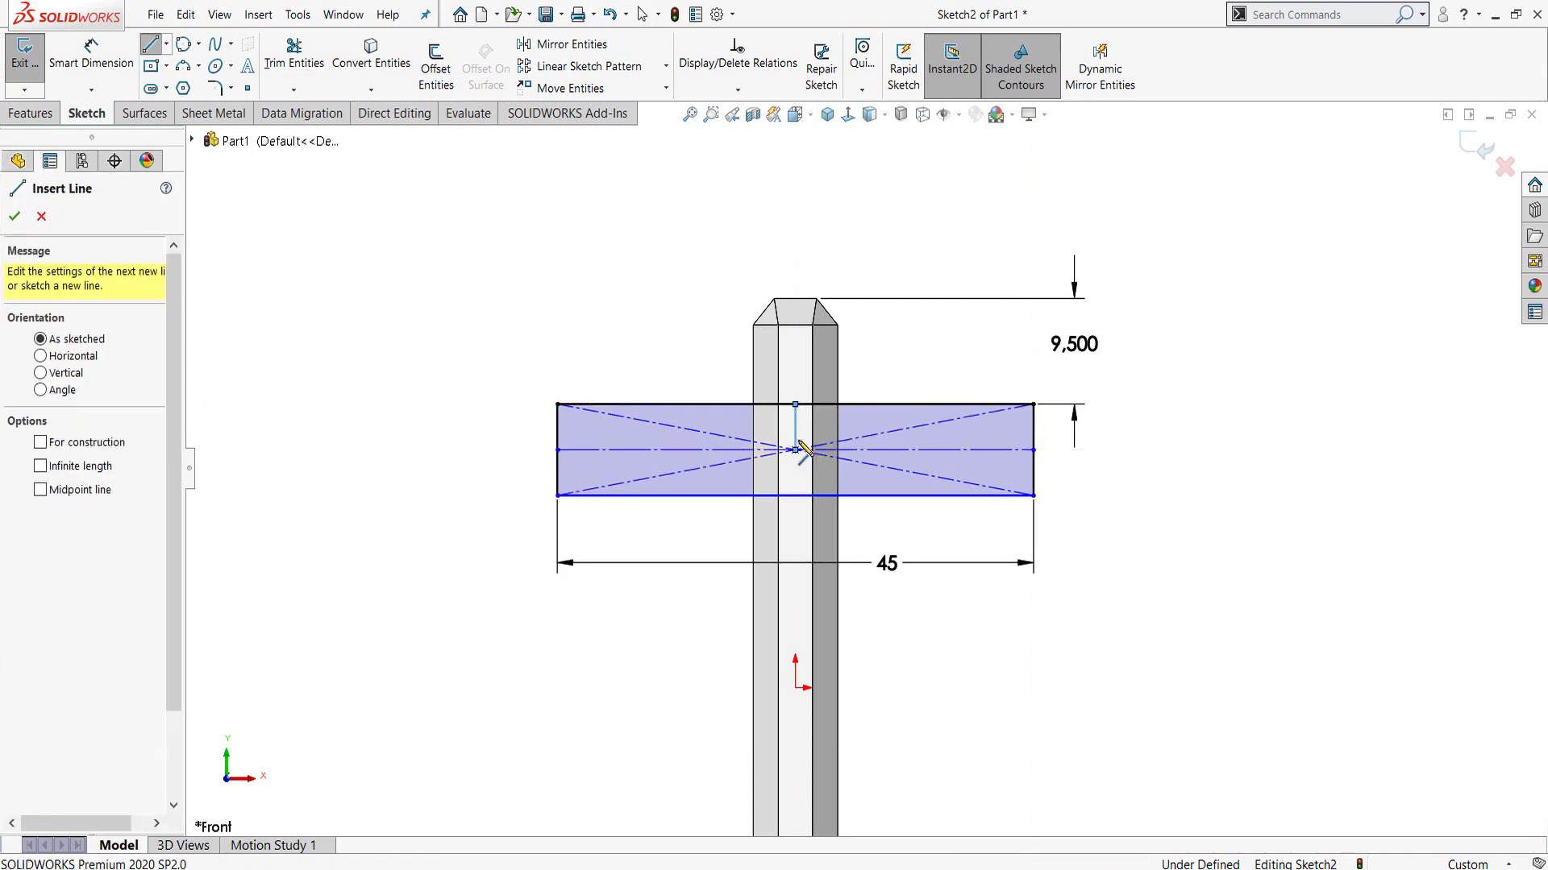
{"action": "key", "text": "Escape"}
{"action": "left_click", "coordinate": [796, 444]}
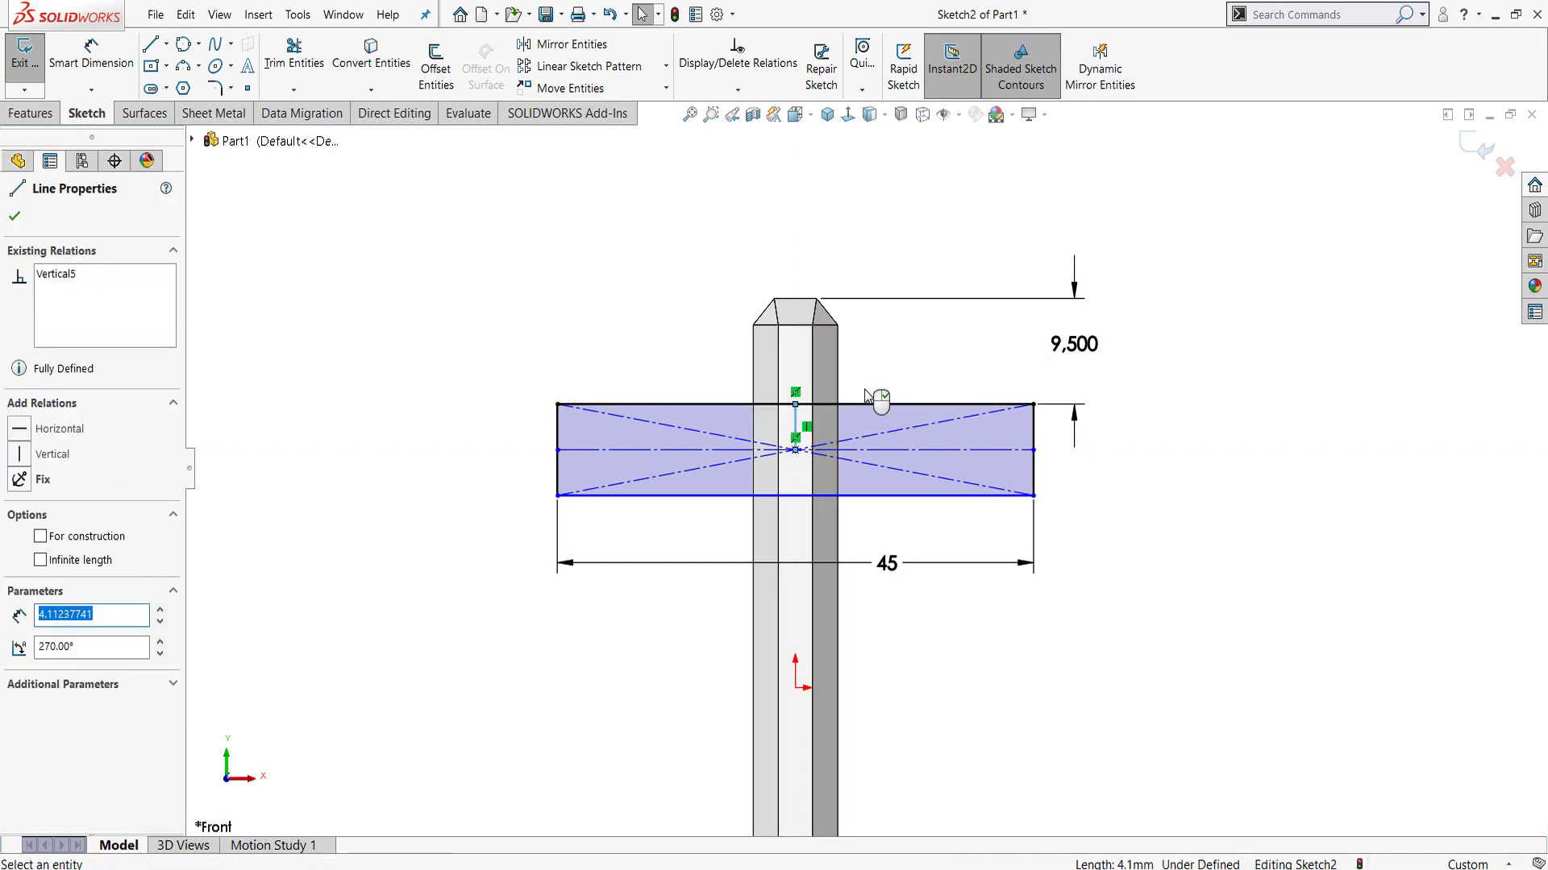
{"action": "left_click", "coordinate": [518, 339]}
{"action": "scroll", "coordinate": [429, 302], "scroll_direction": "down", "scroll_amount": 3}
- Draw a sloped line from the top-edge midpoint down to the rectangle's left edge
{"action": "key", "text": "l"}
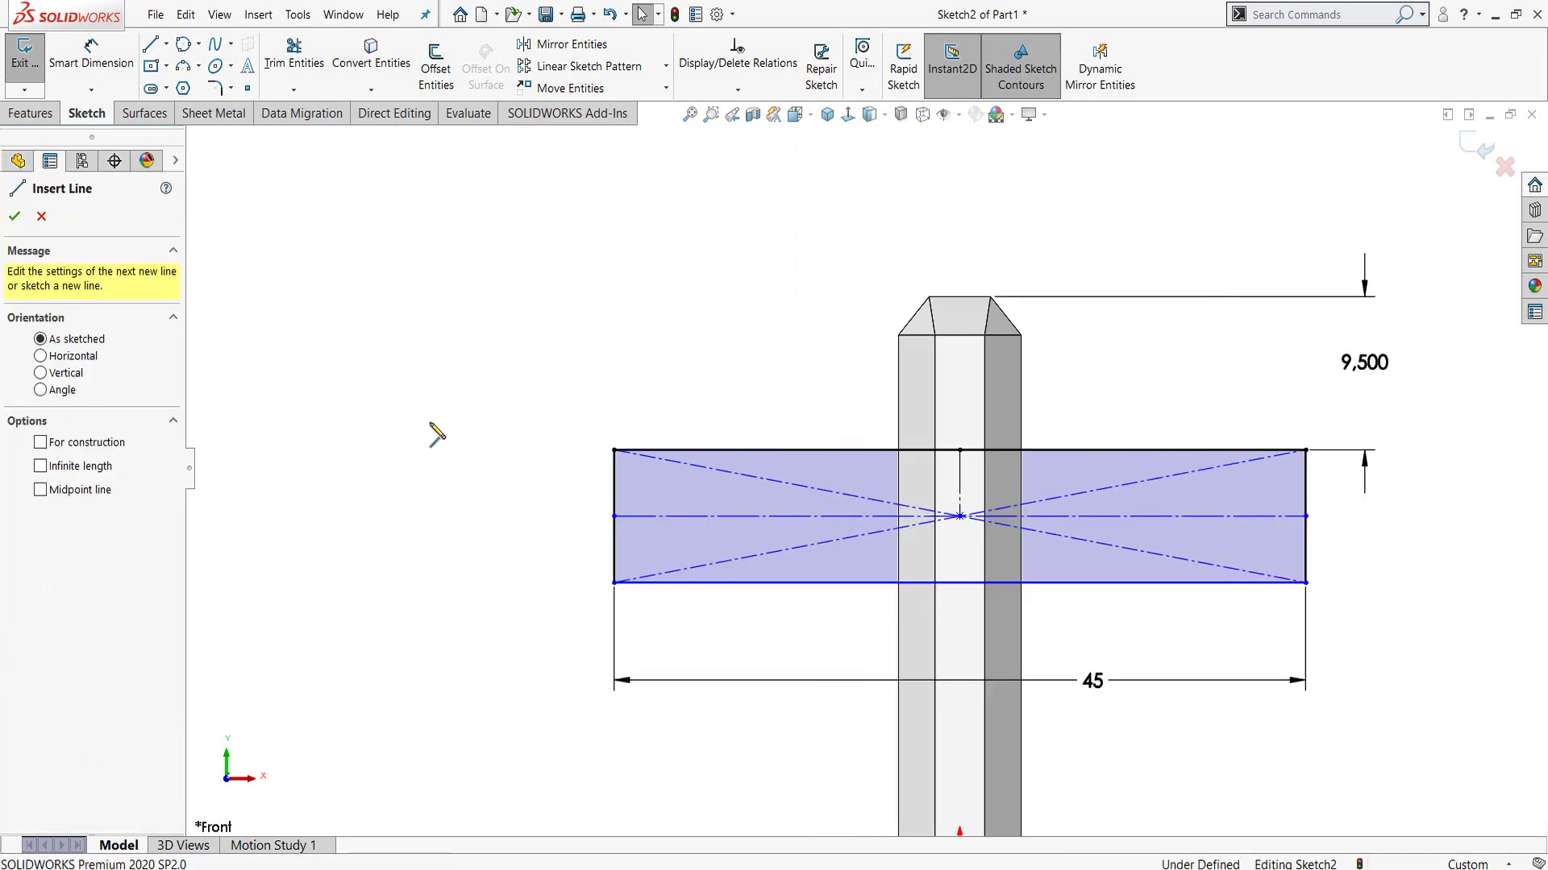
{"action": "left_click", "coordinate": [959, 450]}
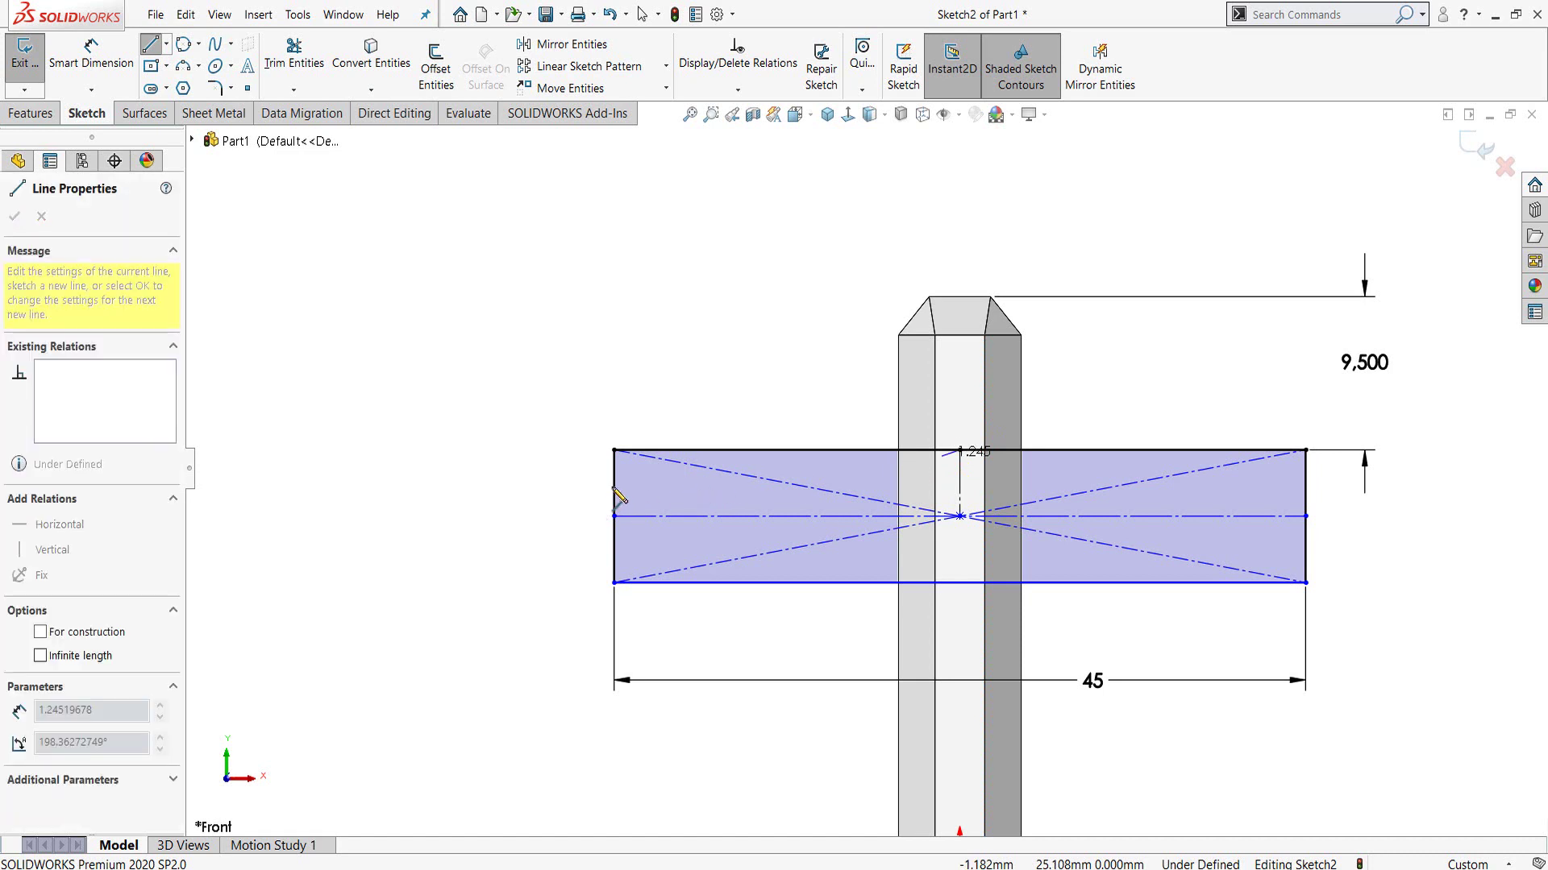
{"action": "left_click", "coordinate": [614, 487]}
{"action": "key", "text": "Escape"}
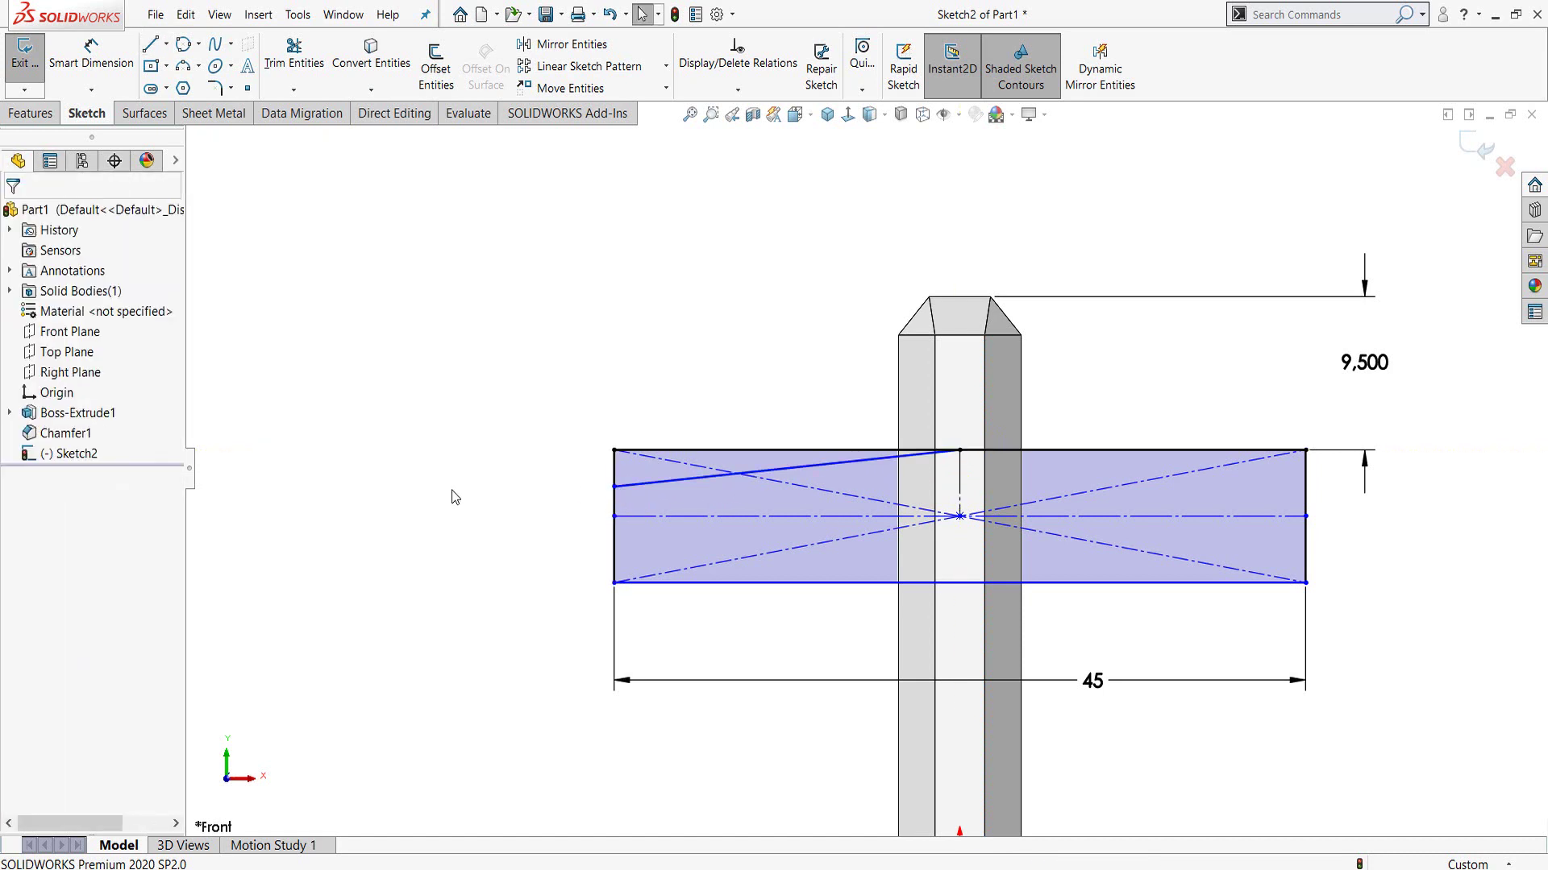
{"action": "key", "text": "d"}
{"action": "scroll", "coordinate": [758, 532], "scroll_direction": "down", "scroll_amount": 1}
{"action": "scroll", "coordinate": [665, 523], "scroll_direction": "down", "scroll_amount": 1}
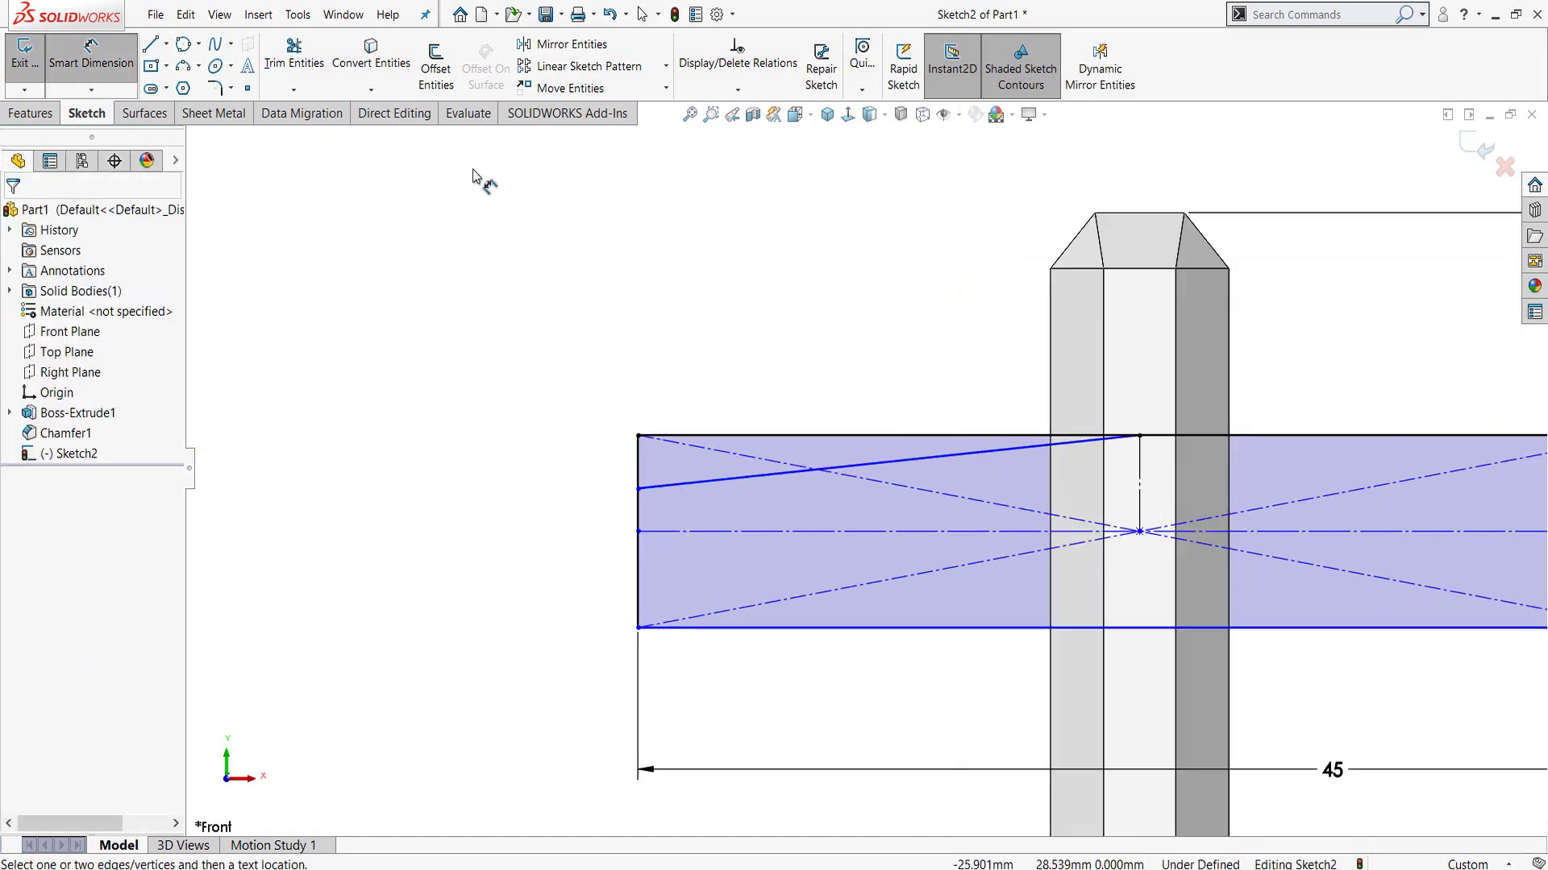
- Mirror the sloped line about the horizontal centreline
{"action": "key", "text": "Escape"}
{"action": "left_click", "coordinate": [564, 43]}
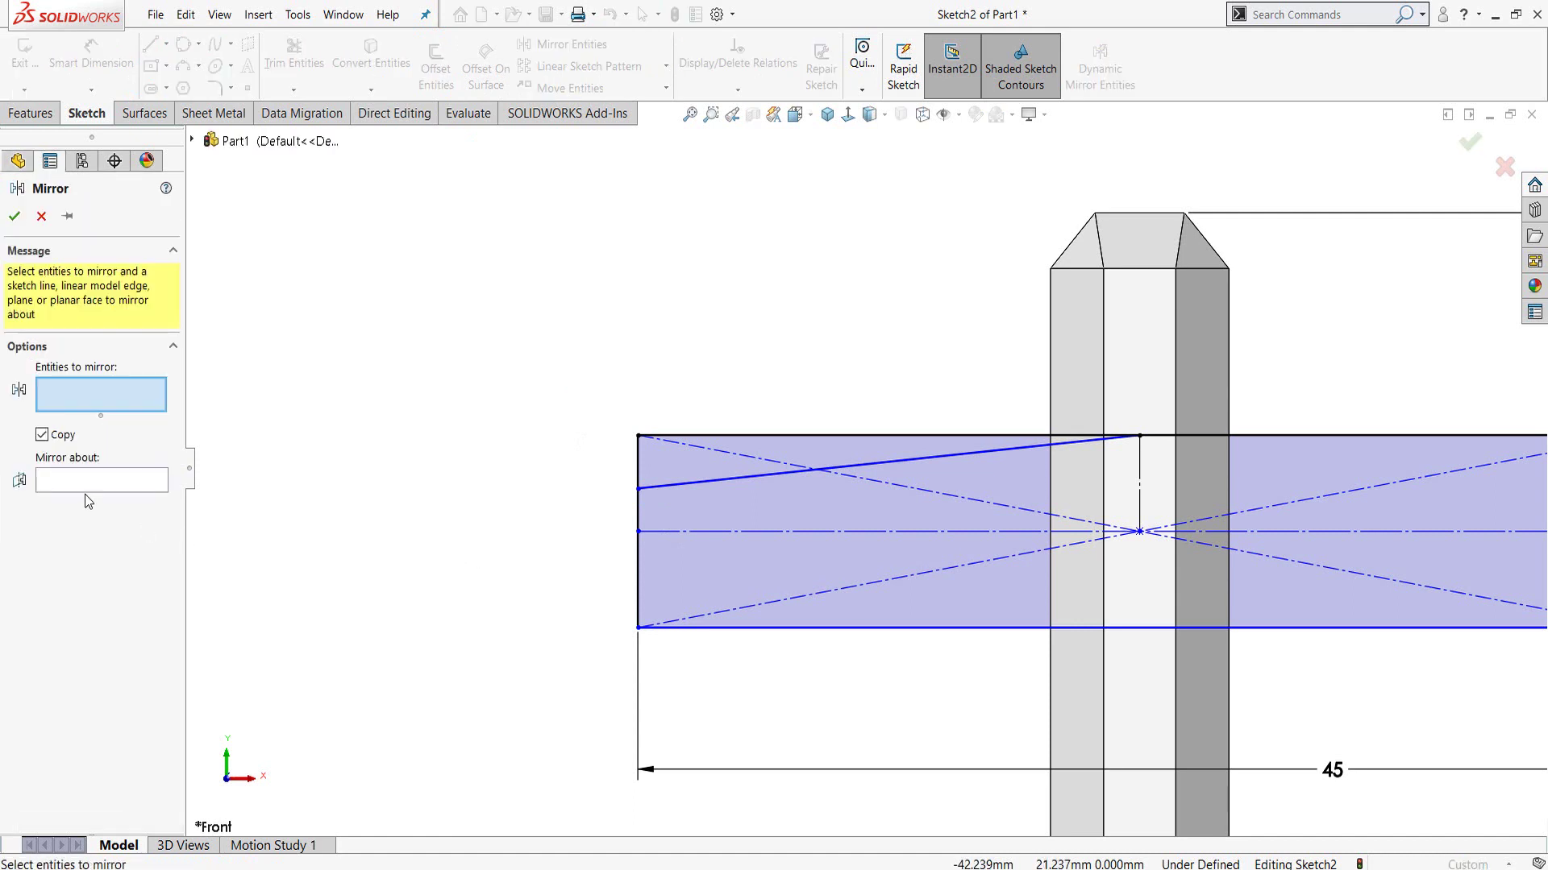
{"action": "left_click", "coordinate": [780, 475]}
{"action": "left_click", "coordinate": [134, 482]}
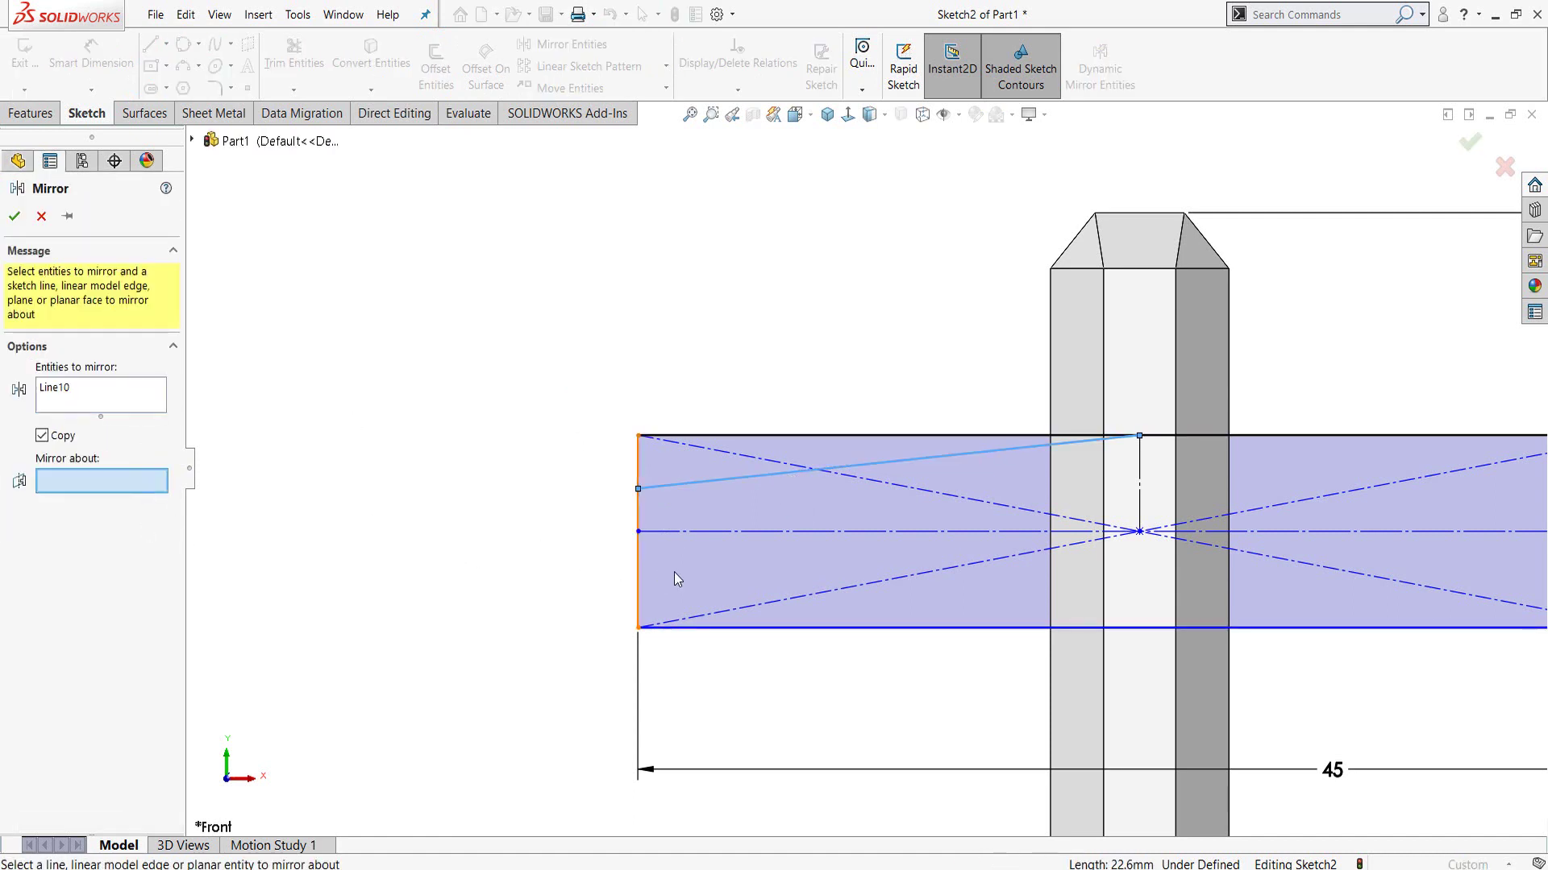
{"action": "left_click", "coordinate": [743, 532]}
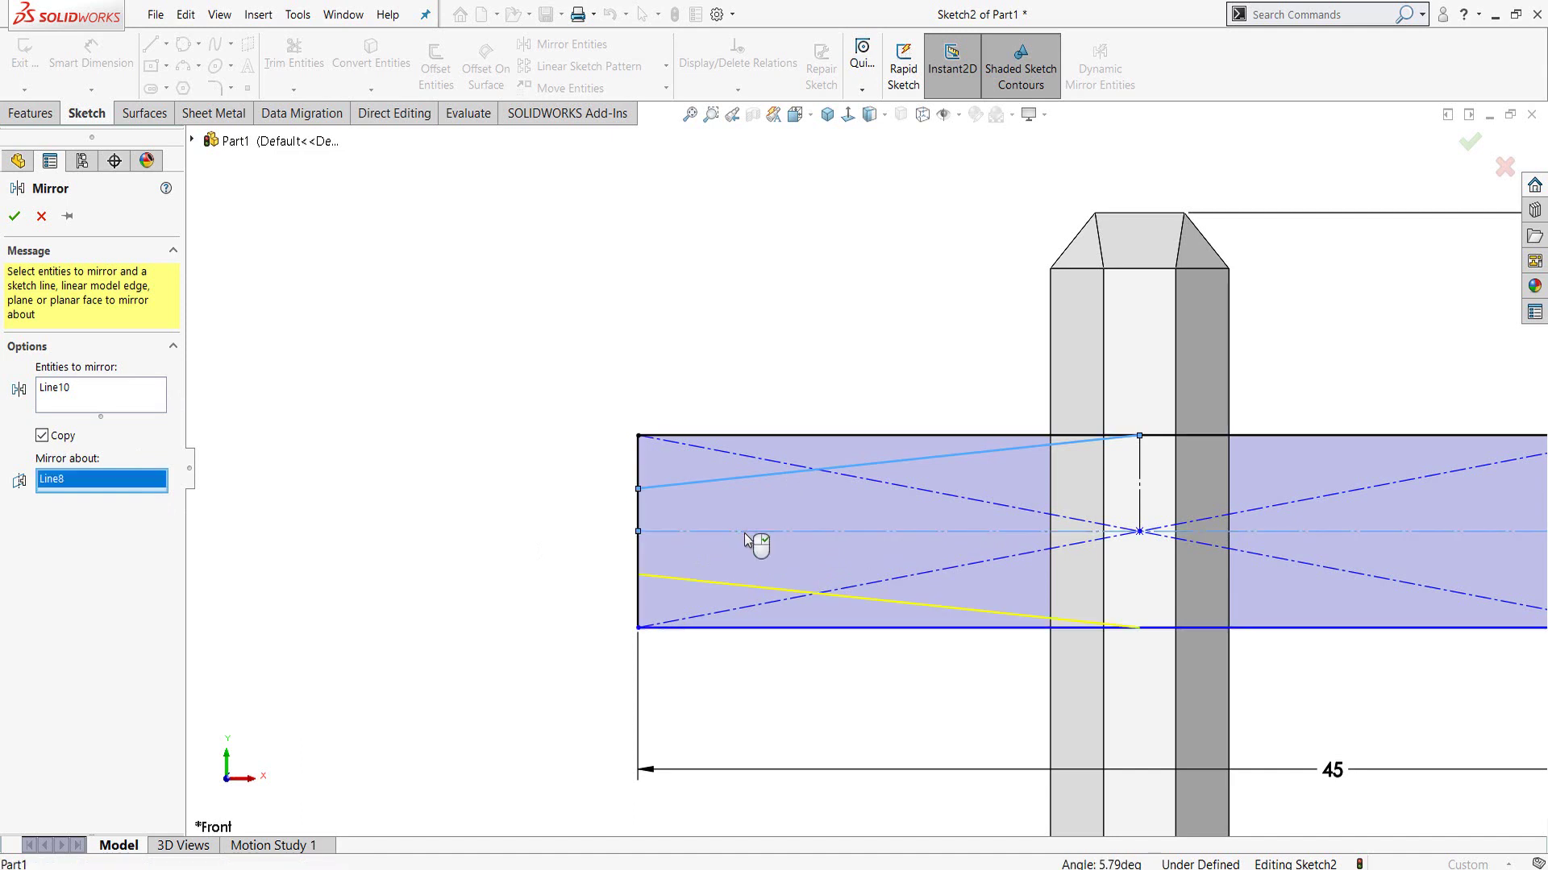
{"action": "key", "text": "Return"}
- Dimension the left-end gap between the lines to 2.5 and the upper line's angle to 3°
{"action": "right_click_drag", "start_coordinate": [375, 663], "coordinate": [392, 534]}
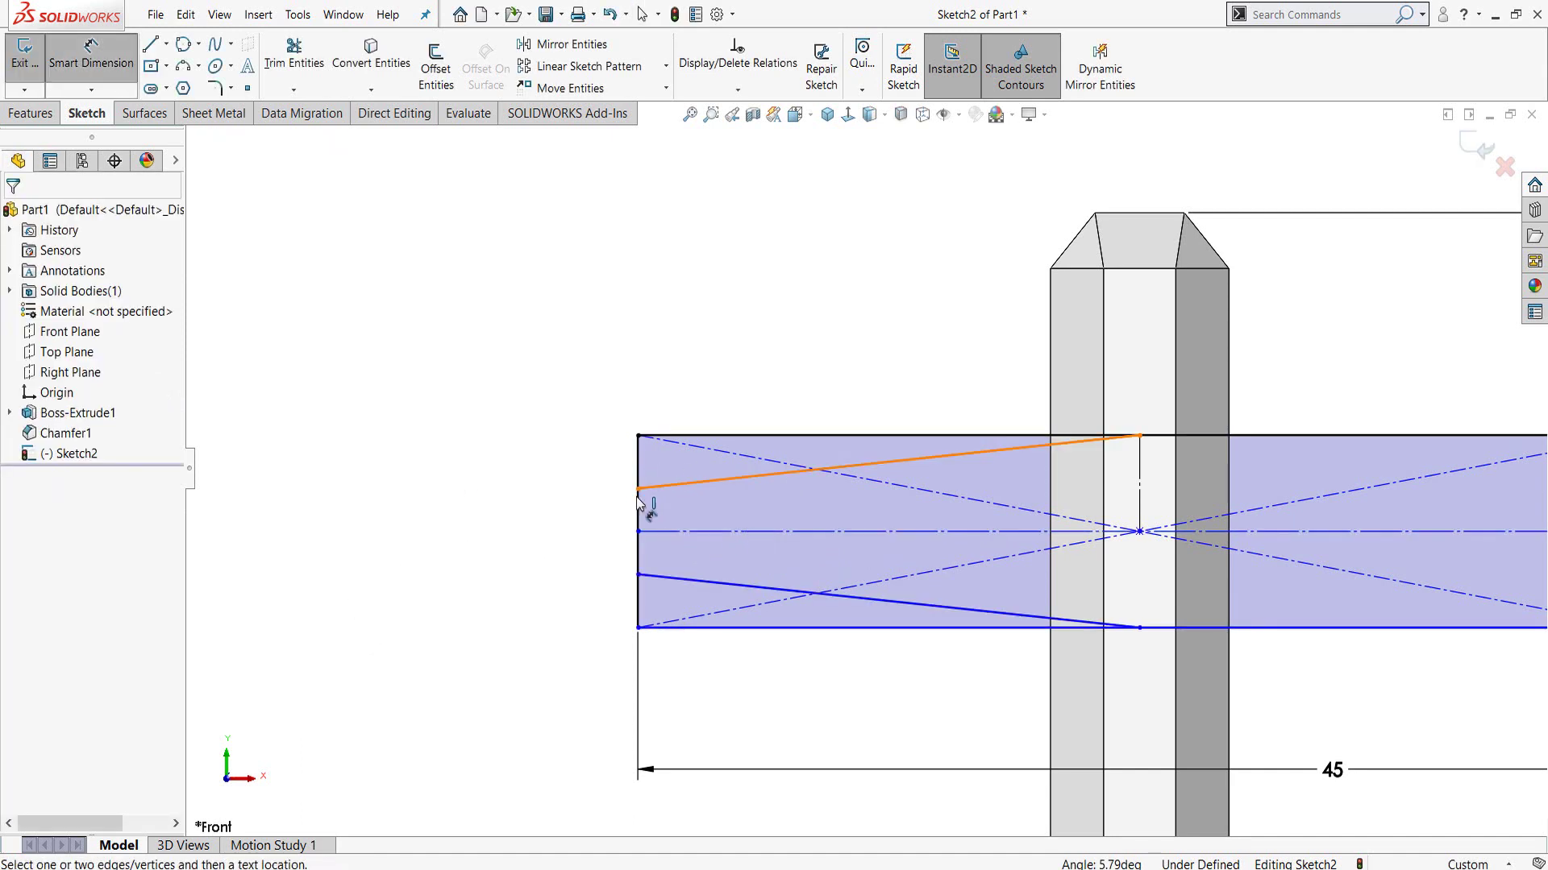
{"action": "left_click", "coordinate": [638, 573]}
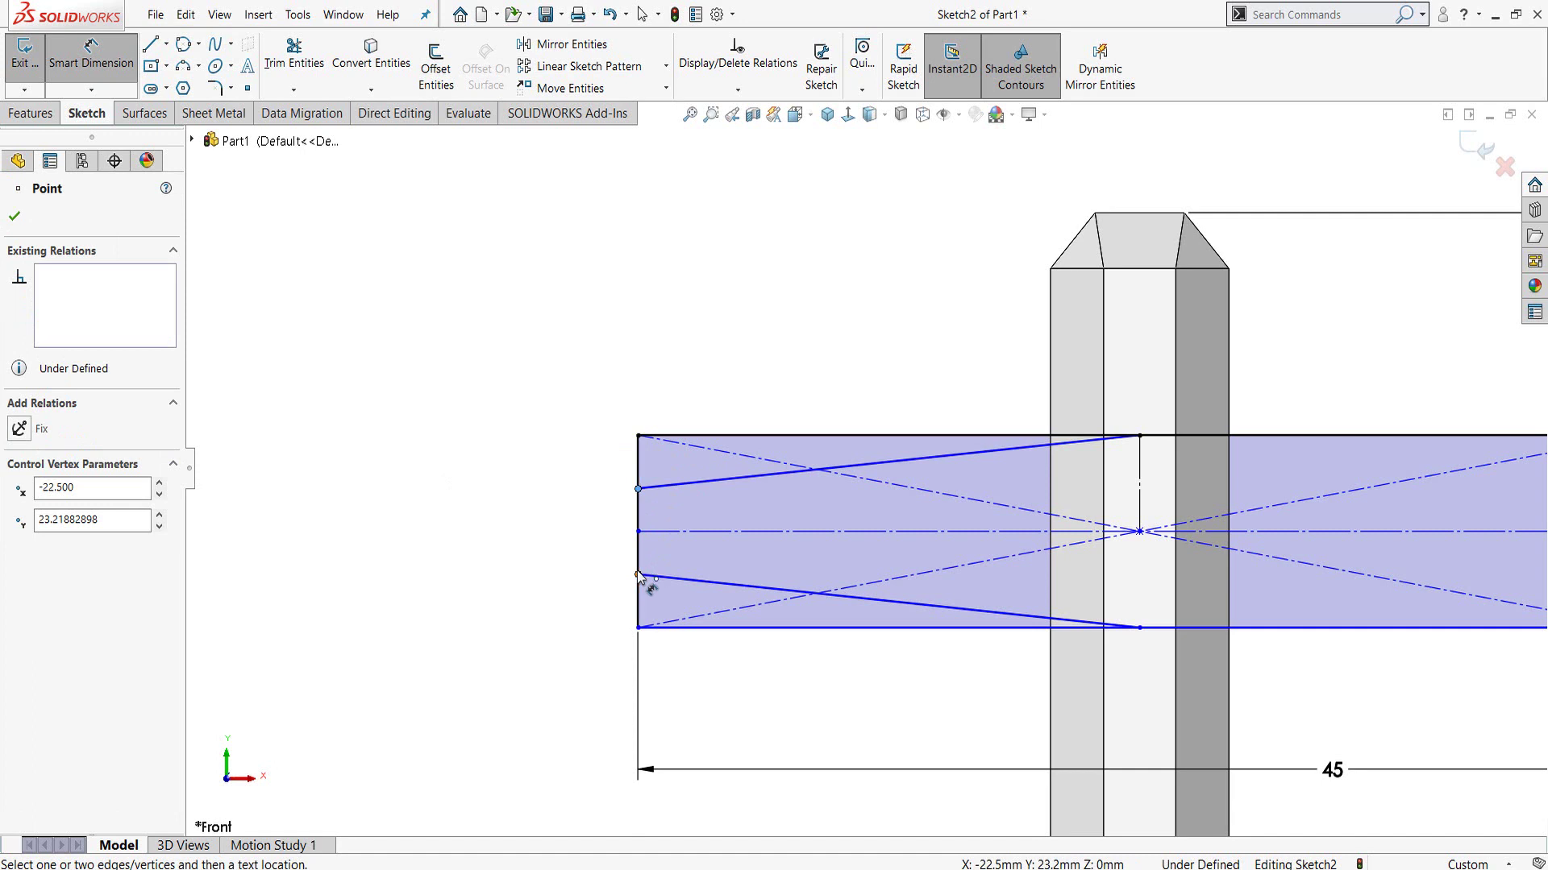
{"action": "left_click", "coordinate": [638, 575]}
{"action": "left_click", "coordinate": [566, 525]}
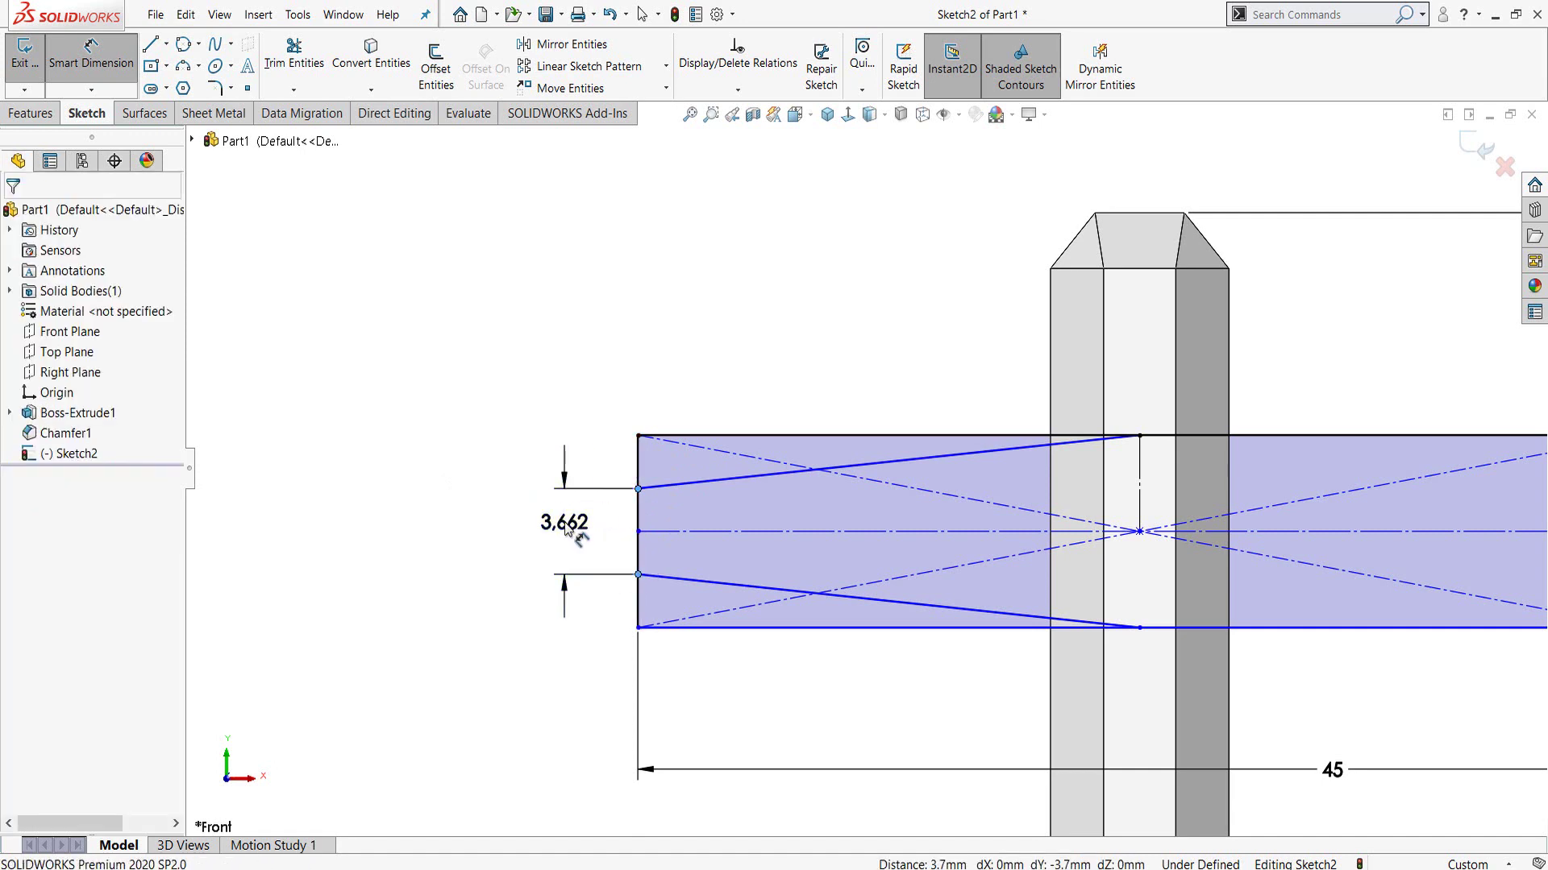
{"action": "type", "text": "2.5"}
{"action": "key", "text": "Return"}
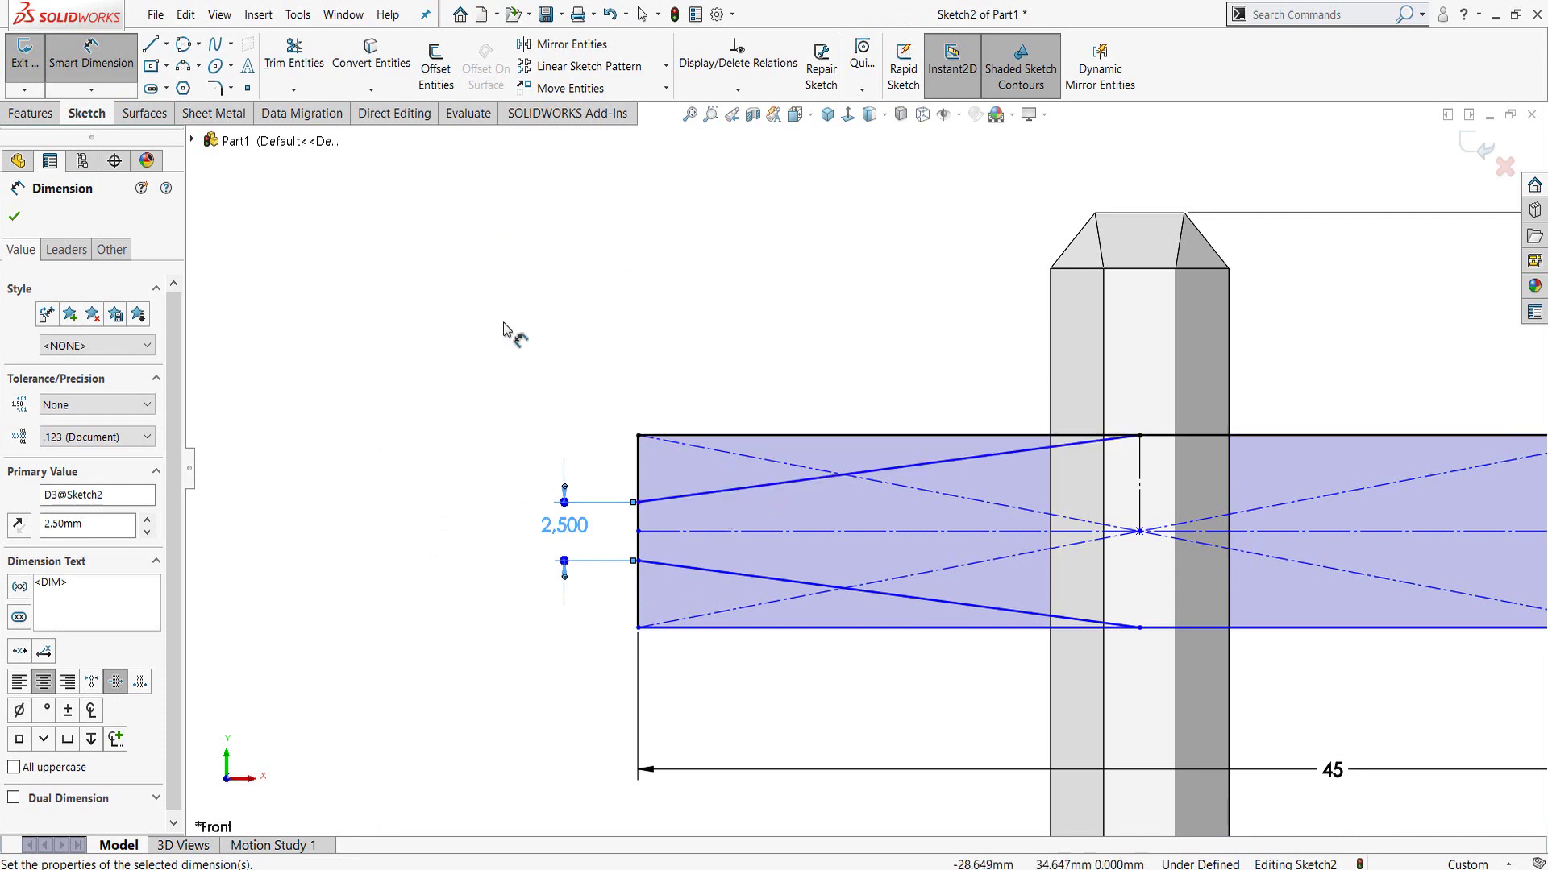
{"action": "left_click", "coordinate": [766, 484]}
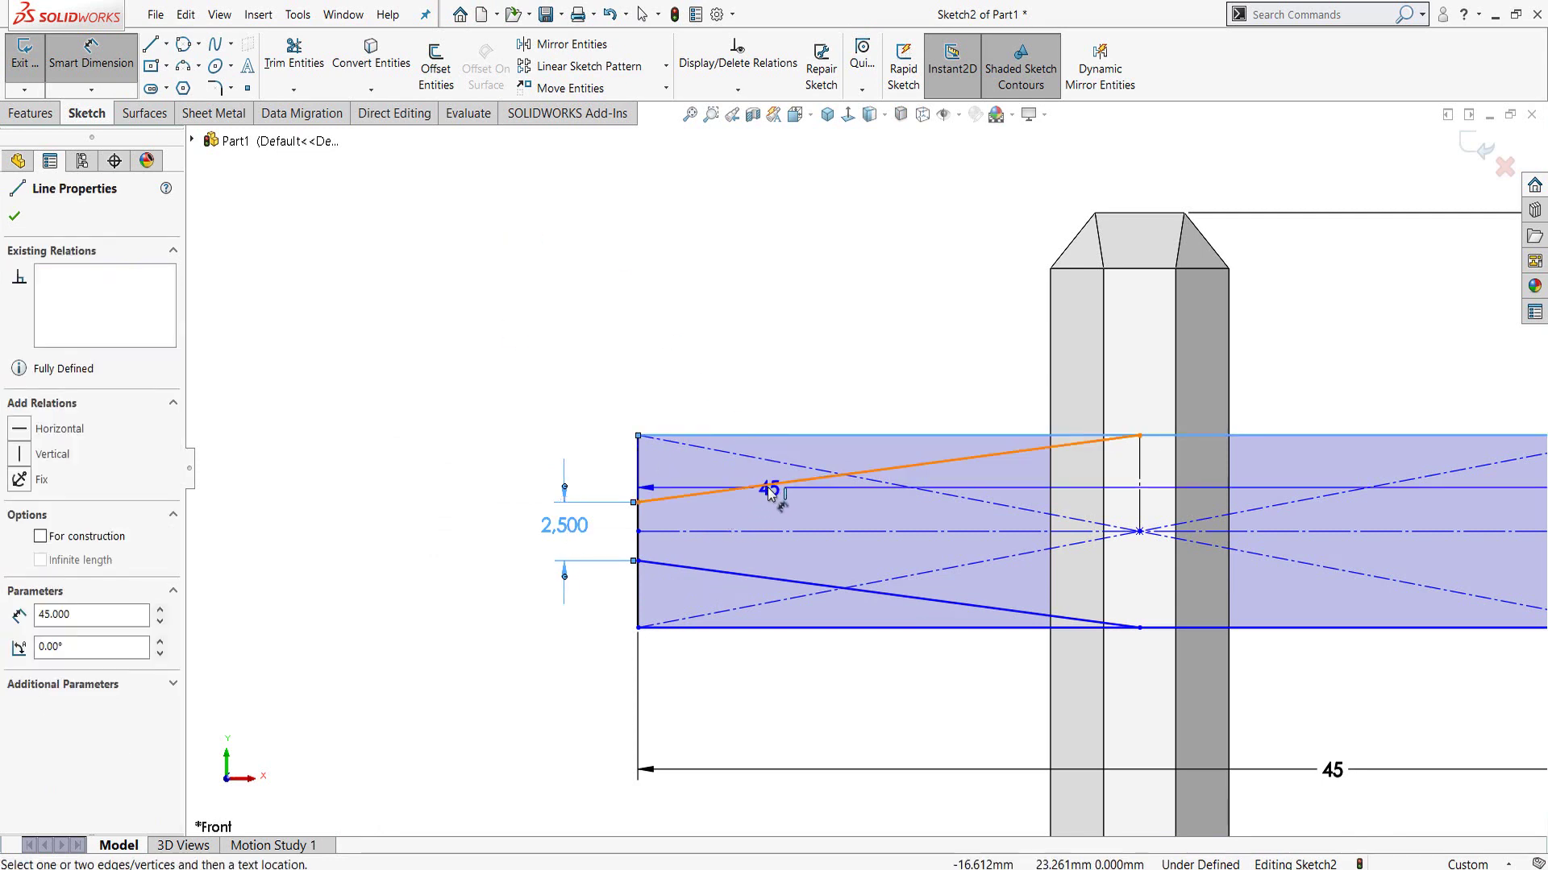
{"action": "left_click", "coordinate": [806, 436]}
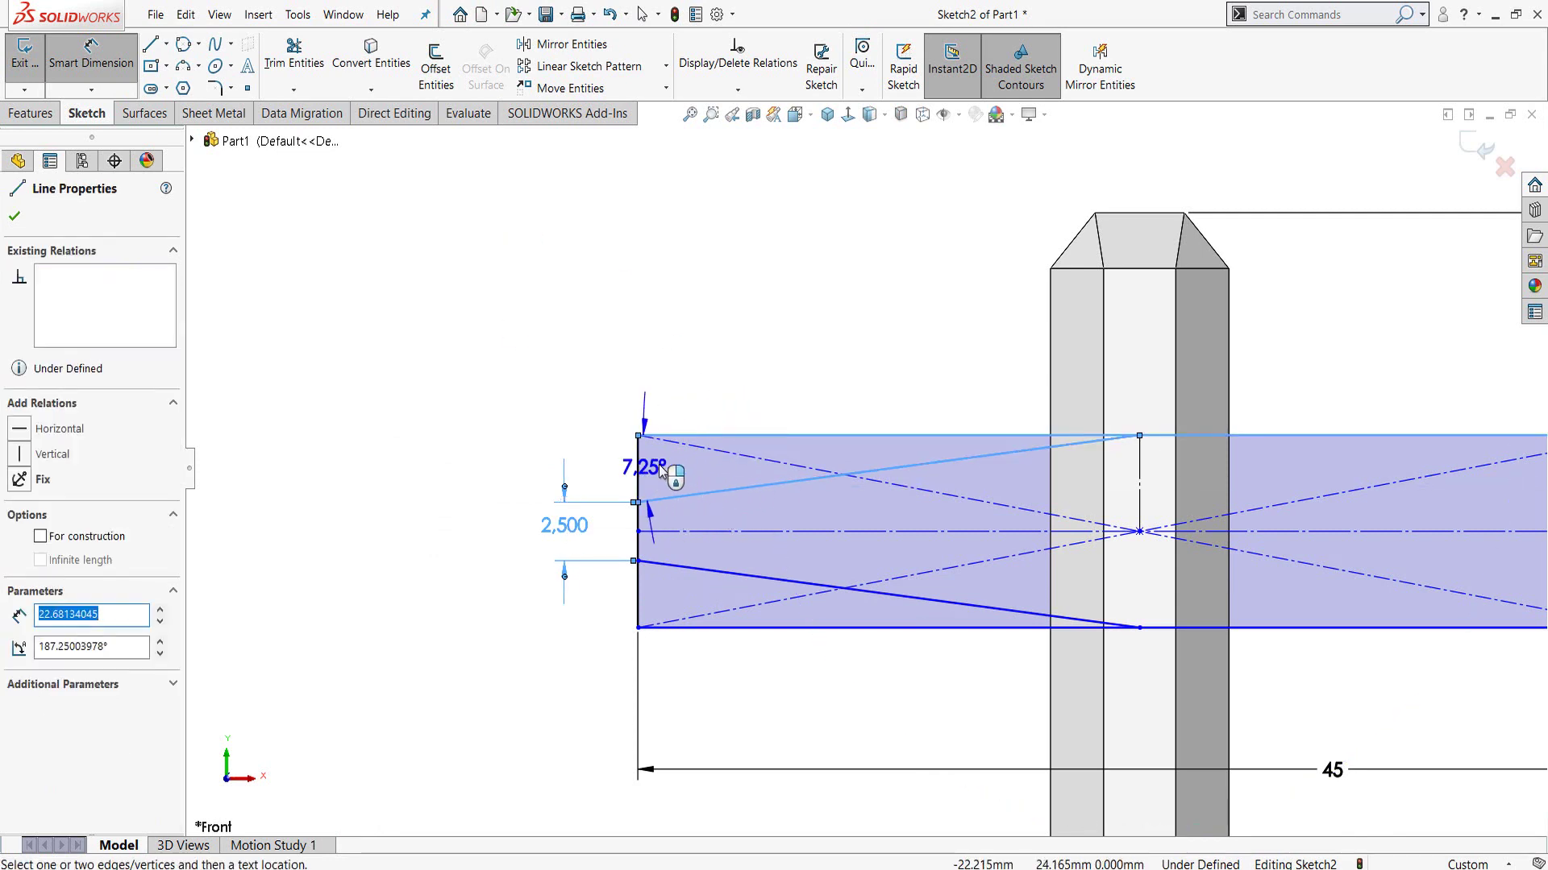
{"action": "left_click", "coordinate": [661, 472]}
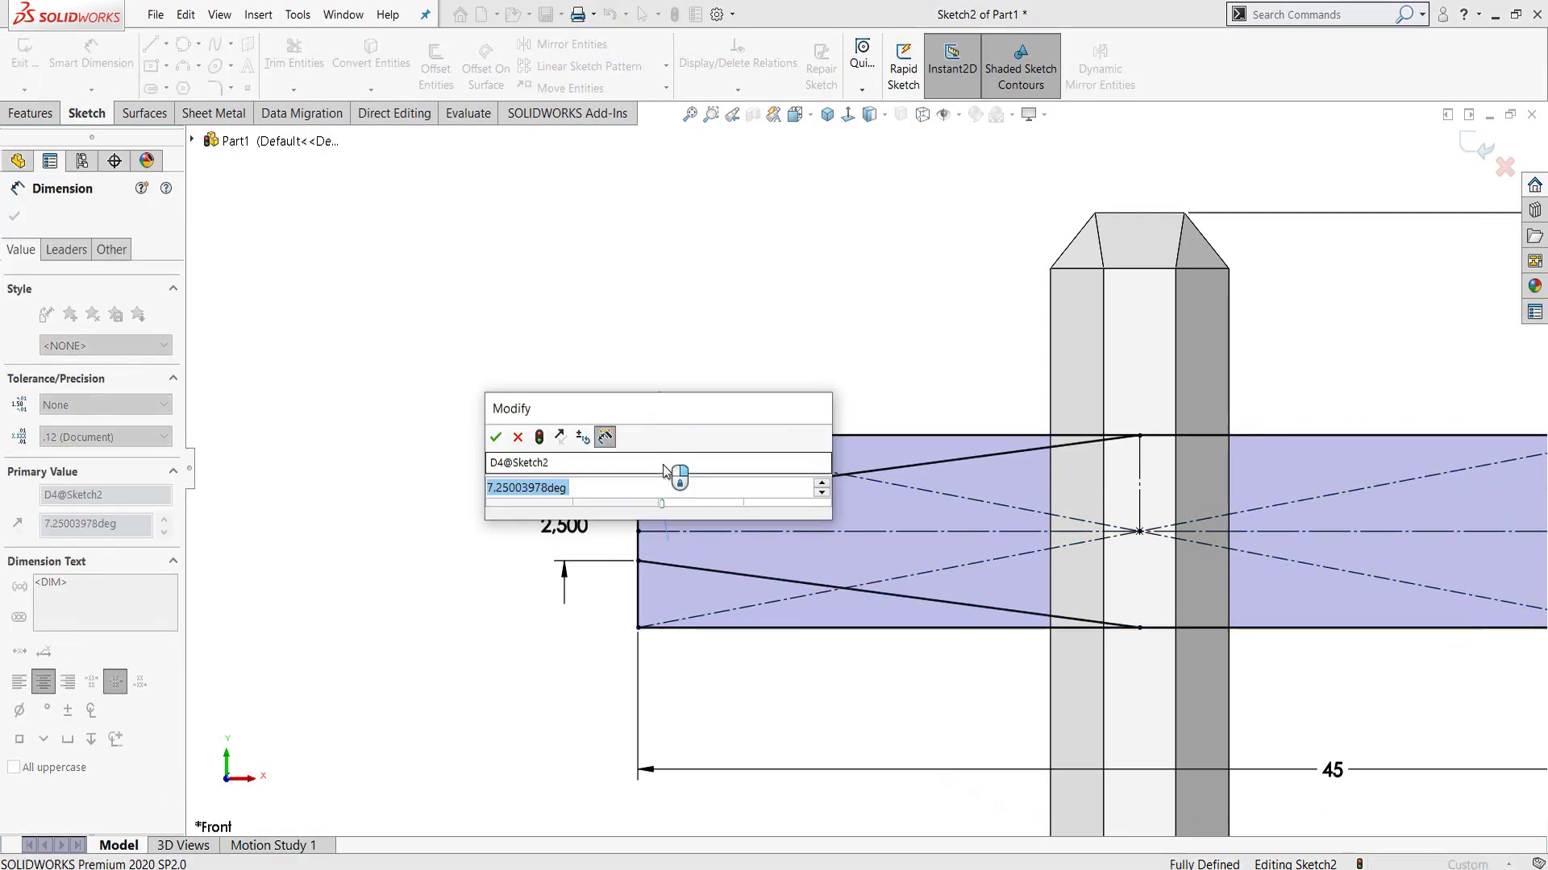
{"action": "type", "text": "3"}
{"action": "key", "text": "Return"}
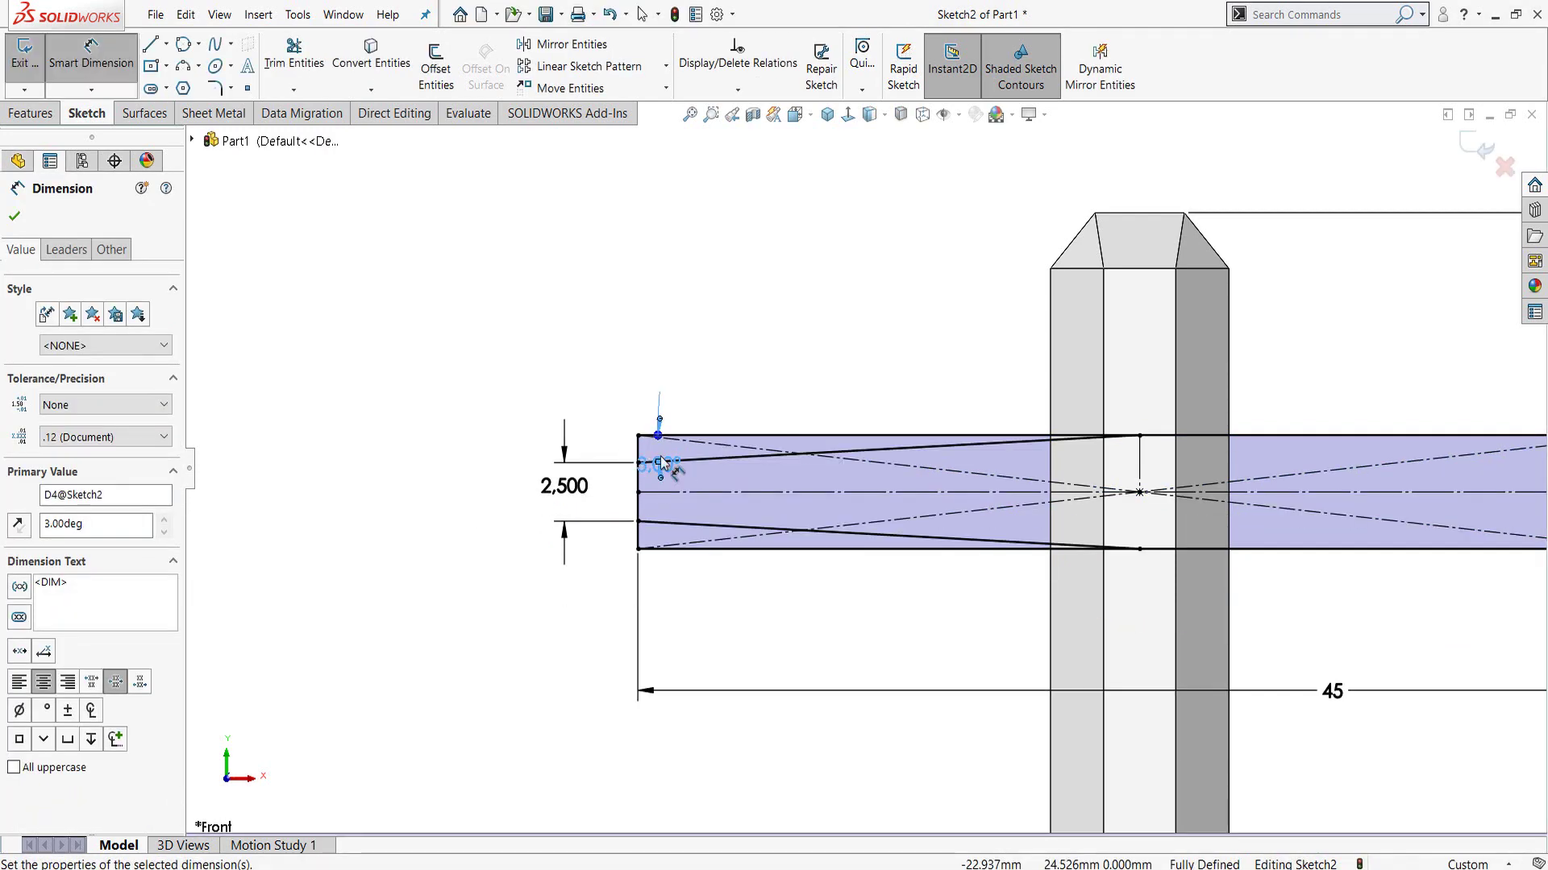
{"action": "scroll", "coordinate": [1109, 453], "scroll_direction": "up", "scroll_amount": 3}
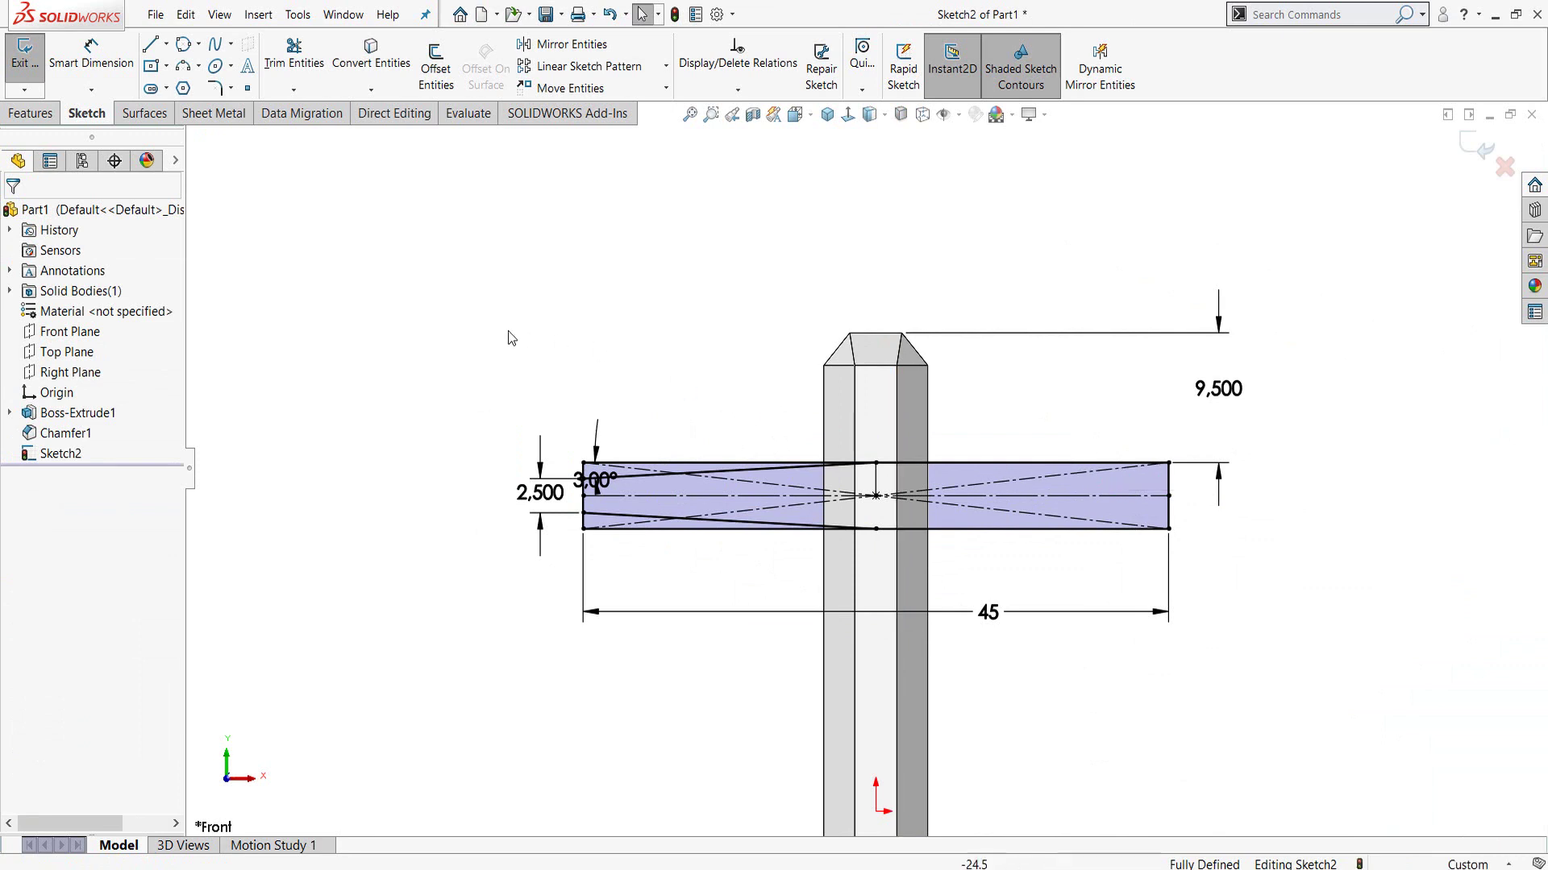
- Mirror both sloped lines about the vertical centreline onto the right half
{"action": "left_click", "coordinate": [562, 44]}
{"action": "scroll", "coordinate": [891, 449], "scroll_direction": "down", "scroll_amount": 2}
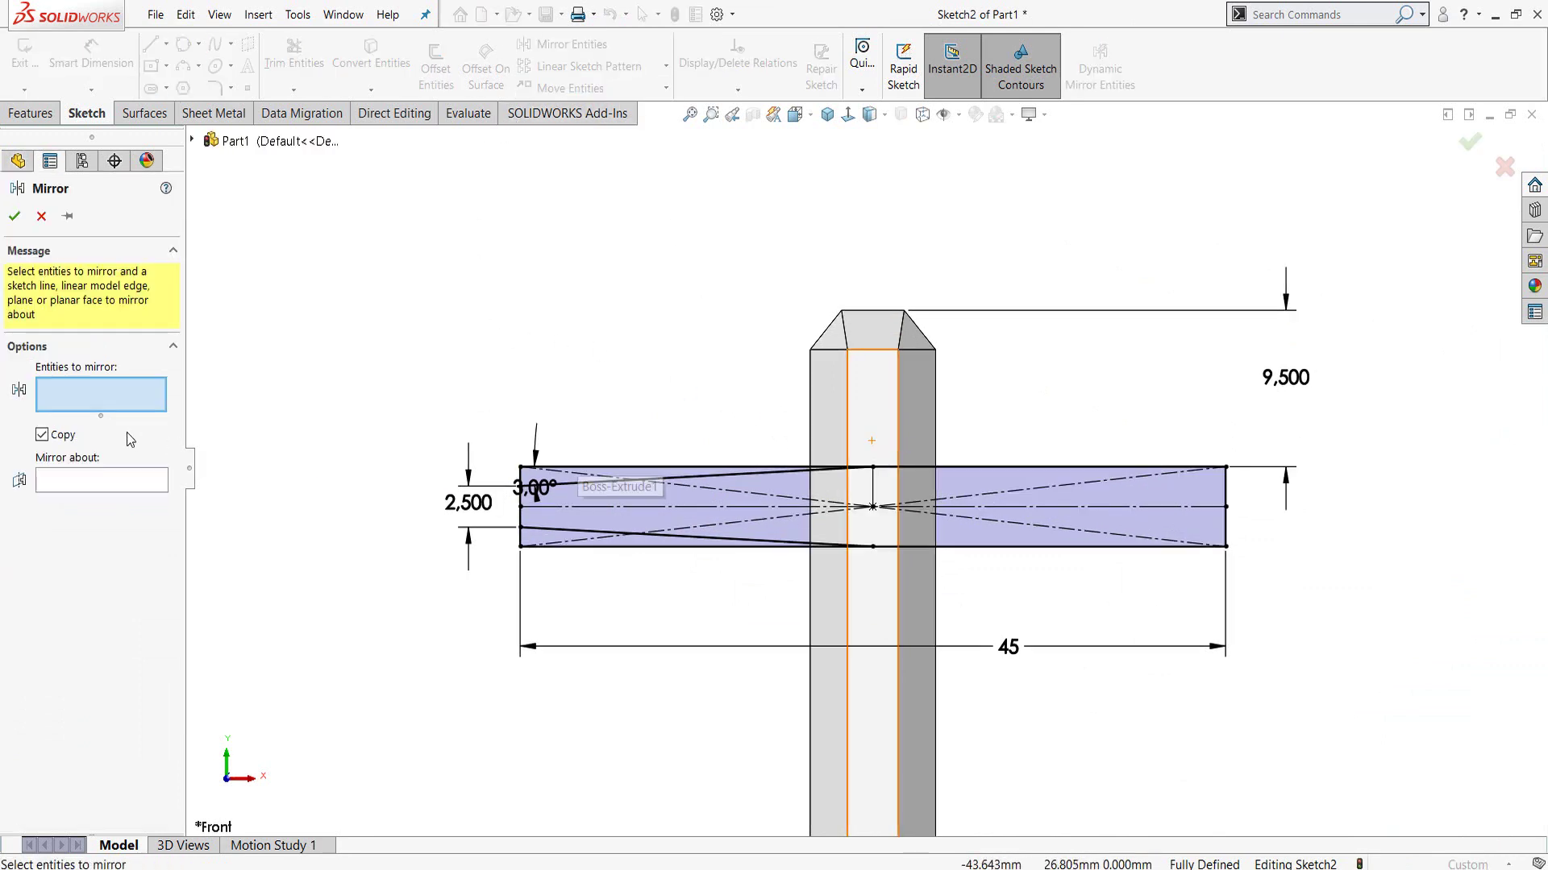
{"action": "scroll", "coordinate": [673, 477], "scroll_direction": "down", "scroll_amount": 2}
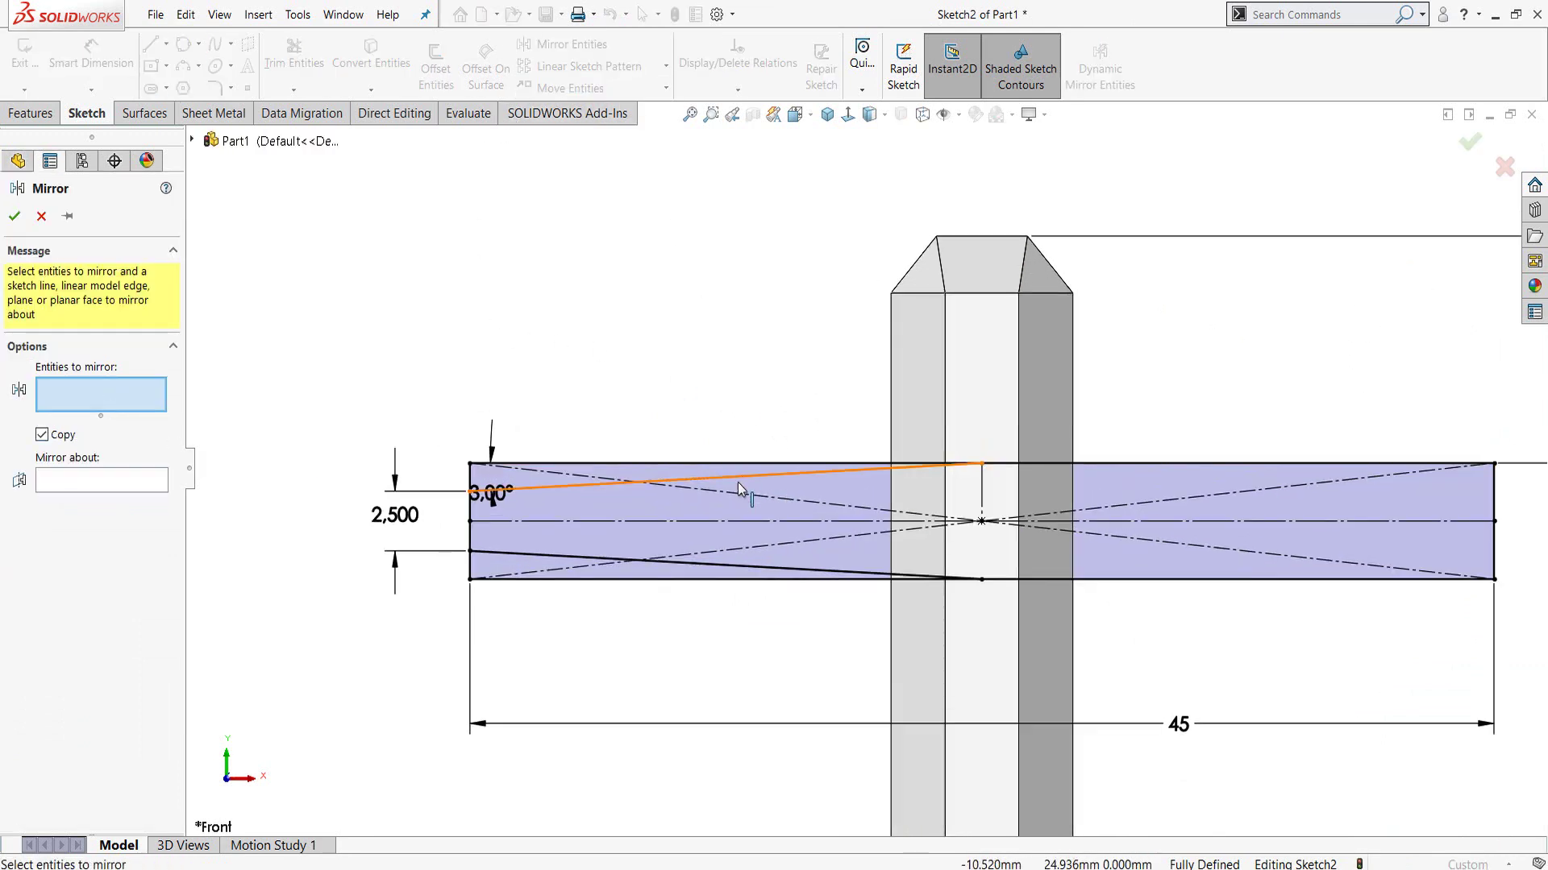
{"action": "left_click", "coordinate": [737, 479]}
{"action": "left_click", "coordinate": [503, 555]}
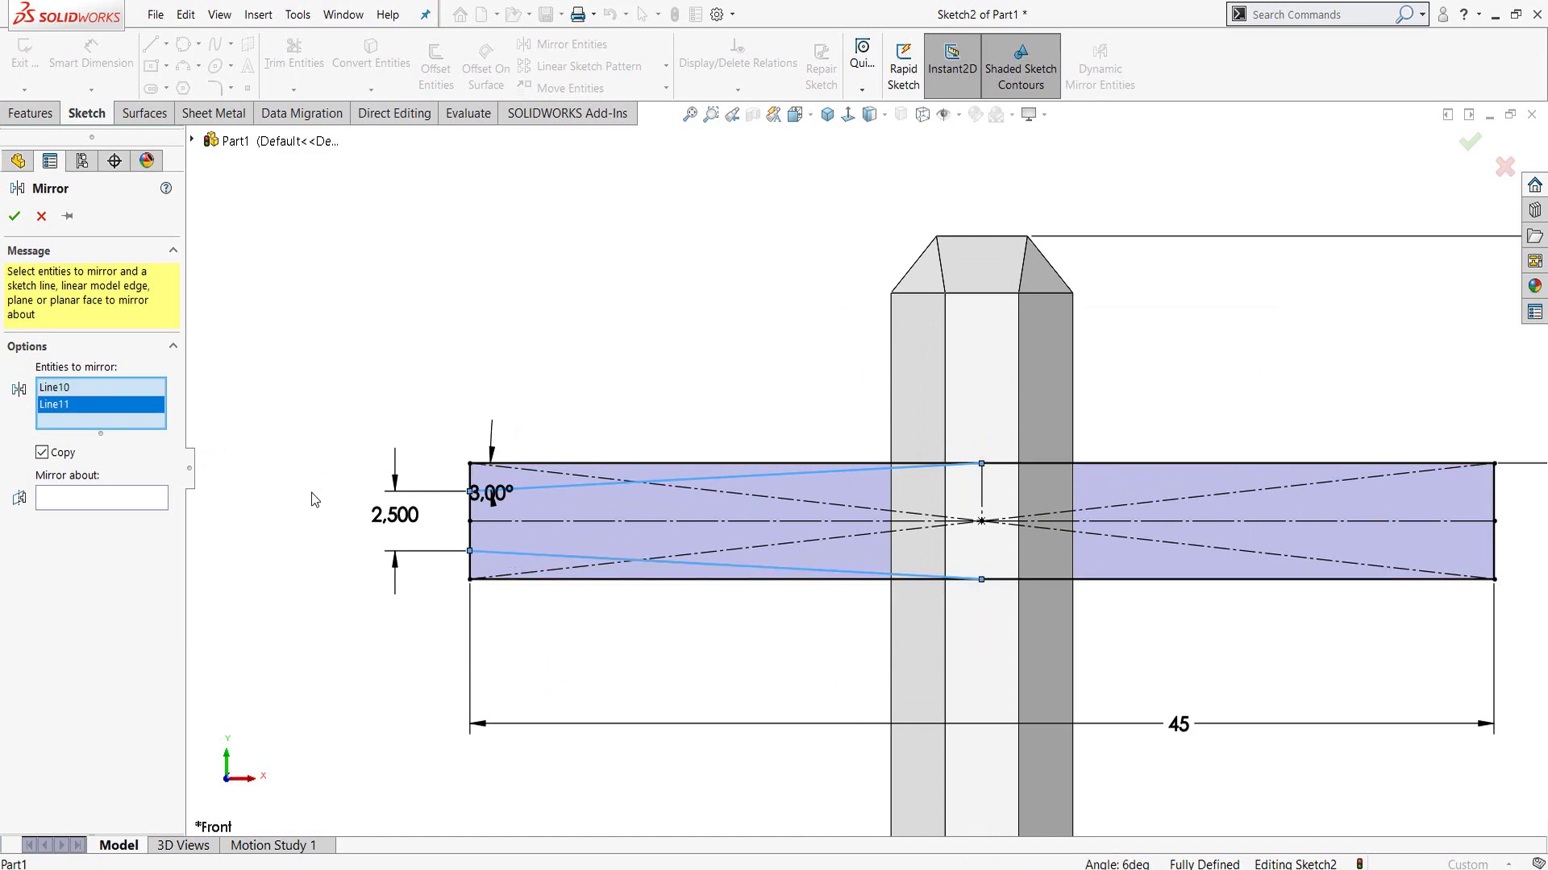
{"action": "left_click", "coordinate": [144, 500]}
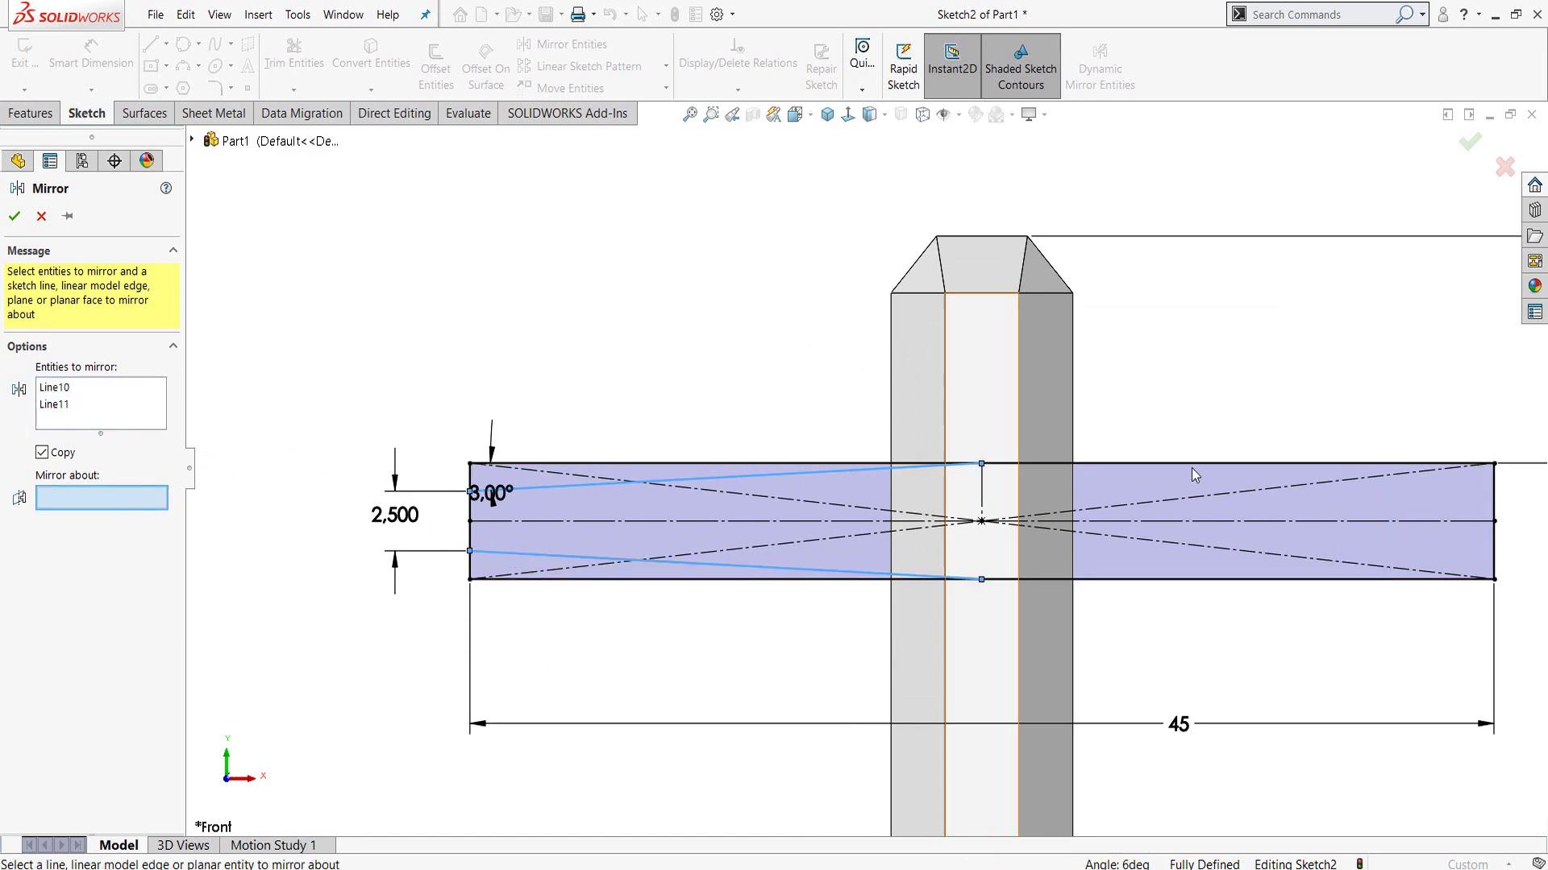
{"action": "left_click", "coordinate": [982, 486]}
{"action": "right_click", "coordinate": [982, 486]}
- Convert the four rectangle edges into construction geometry
{"action": "scroll", "coordinate": [983, 488], "scroll_direction": "down", "scroll_amount": 2}
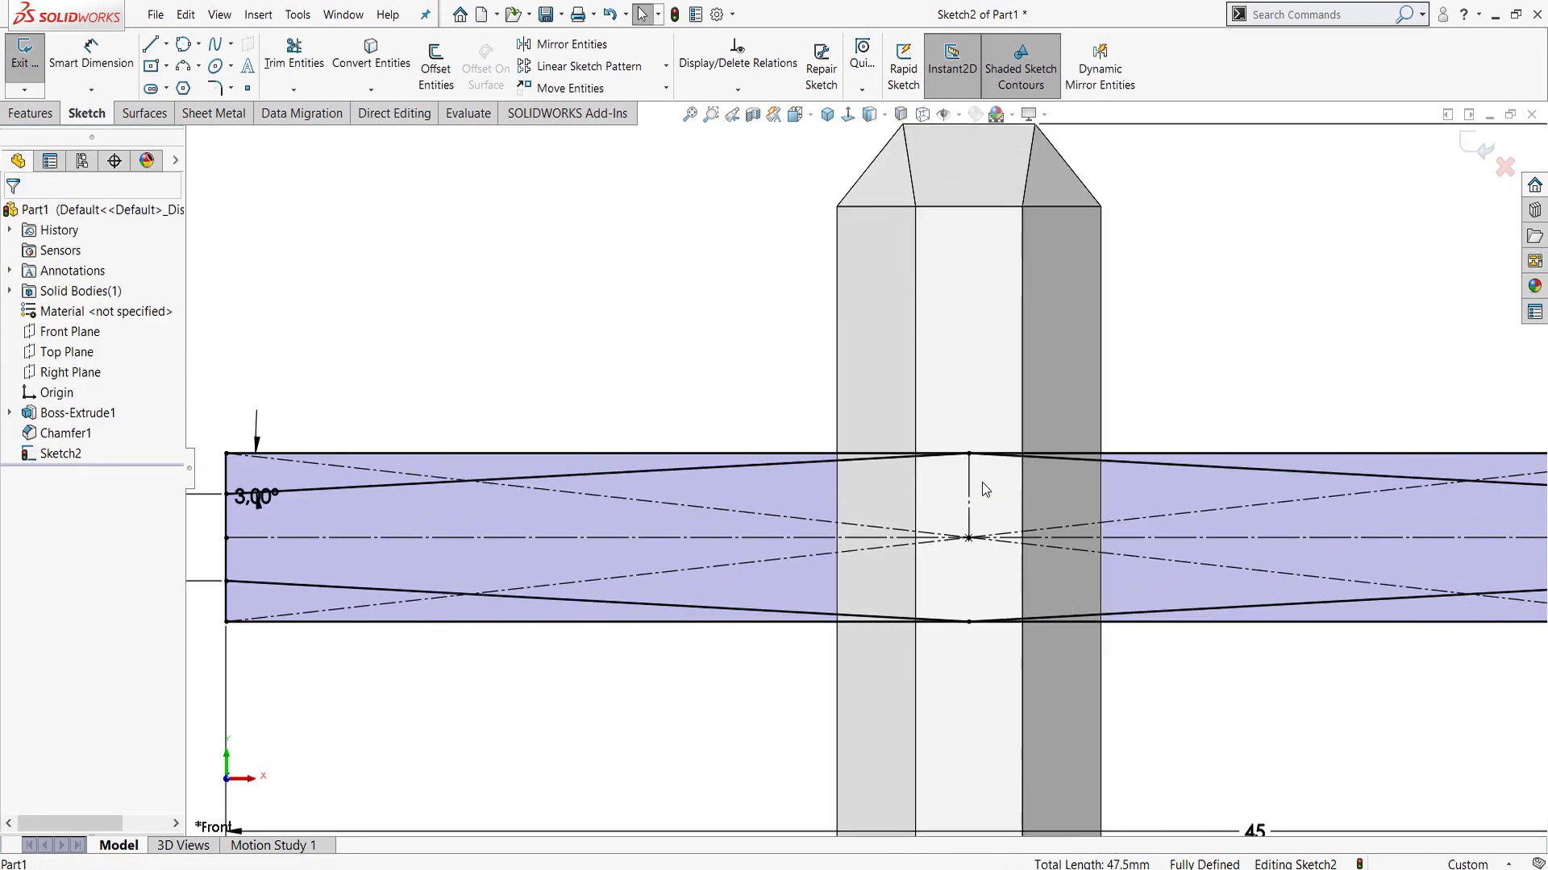
{"action": "left_click", "coordinate": [266, 454]}
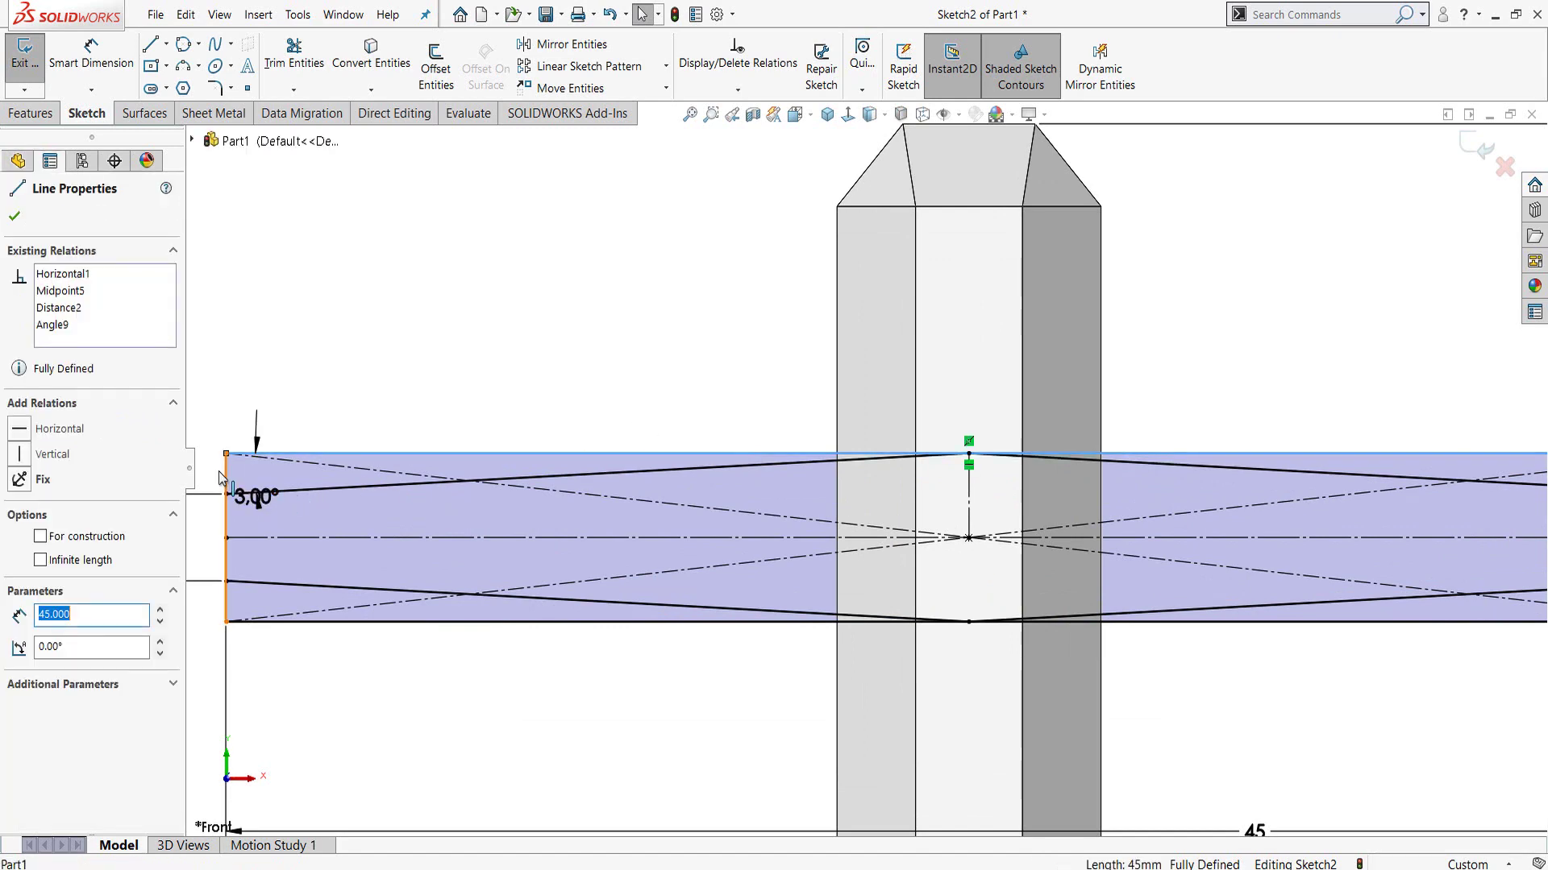
{"action": "left_click", "coordinate": [227, 484], "text": "ctrl"}
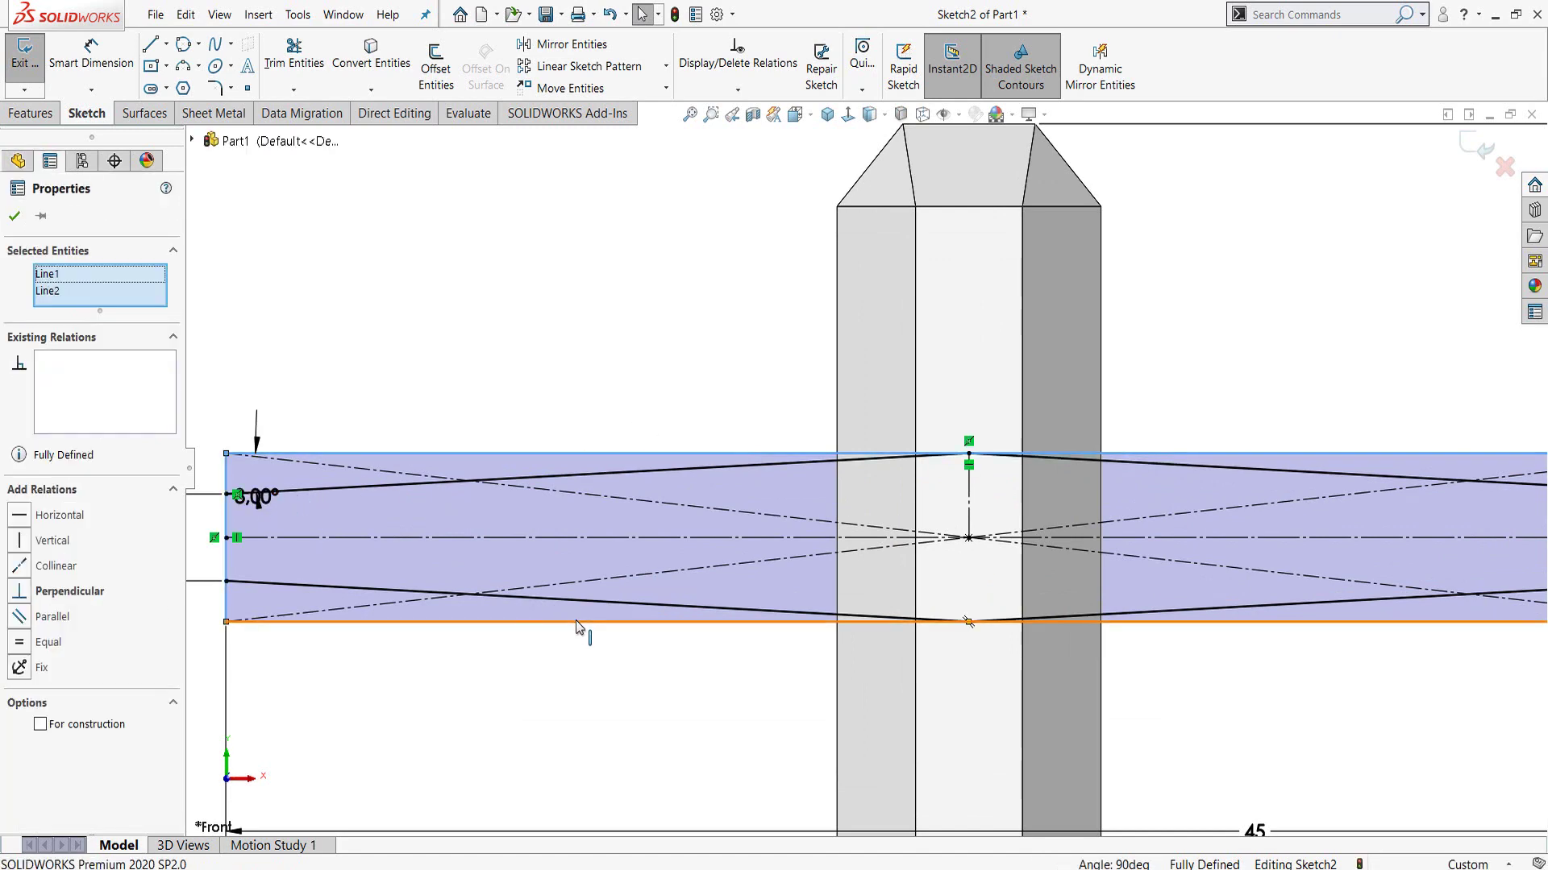
{"action": "left_click", "coordinate": [1166, 555], "text": "ctrl"}
{"action": "key", "text": "z"}
{"action": "key", "text": "z"}
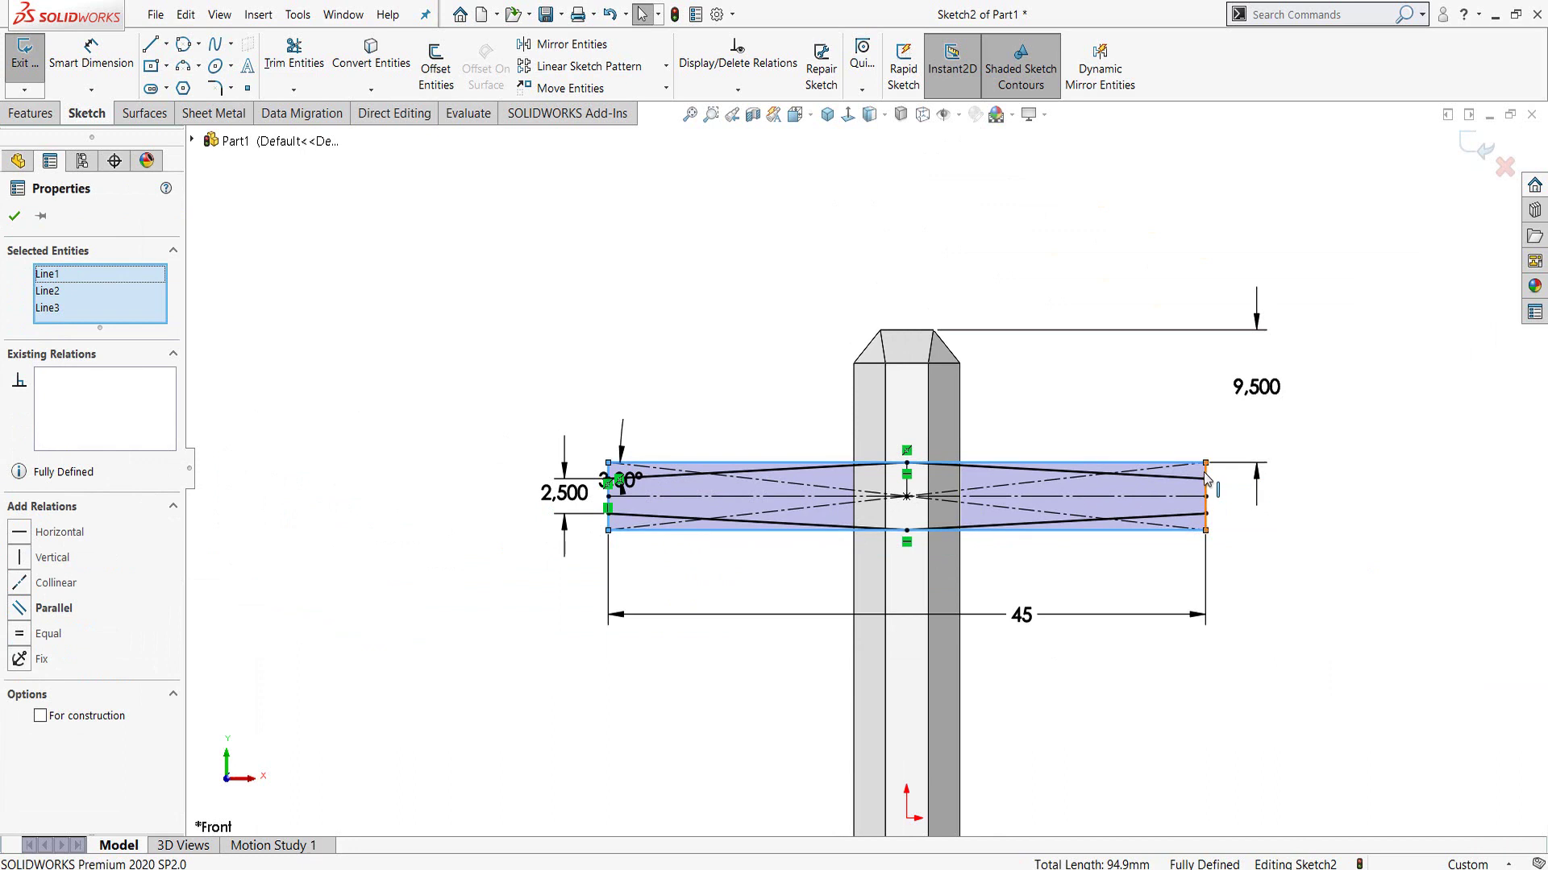
{"action": "left_click", "coordinate": [1205, 492], "text": "ctrl"}
{"action": "scroll", "coordinate": [1285, 476], "scroll_direction": "down", "scroll_amount": 3}
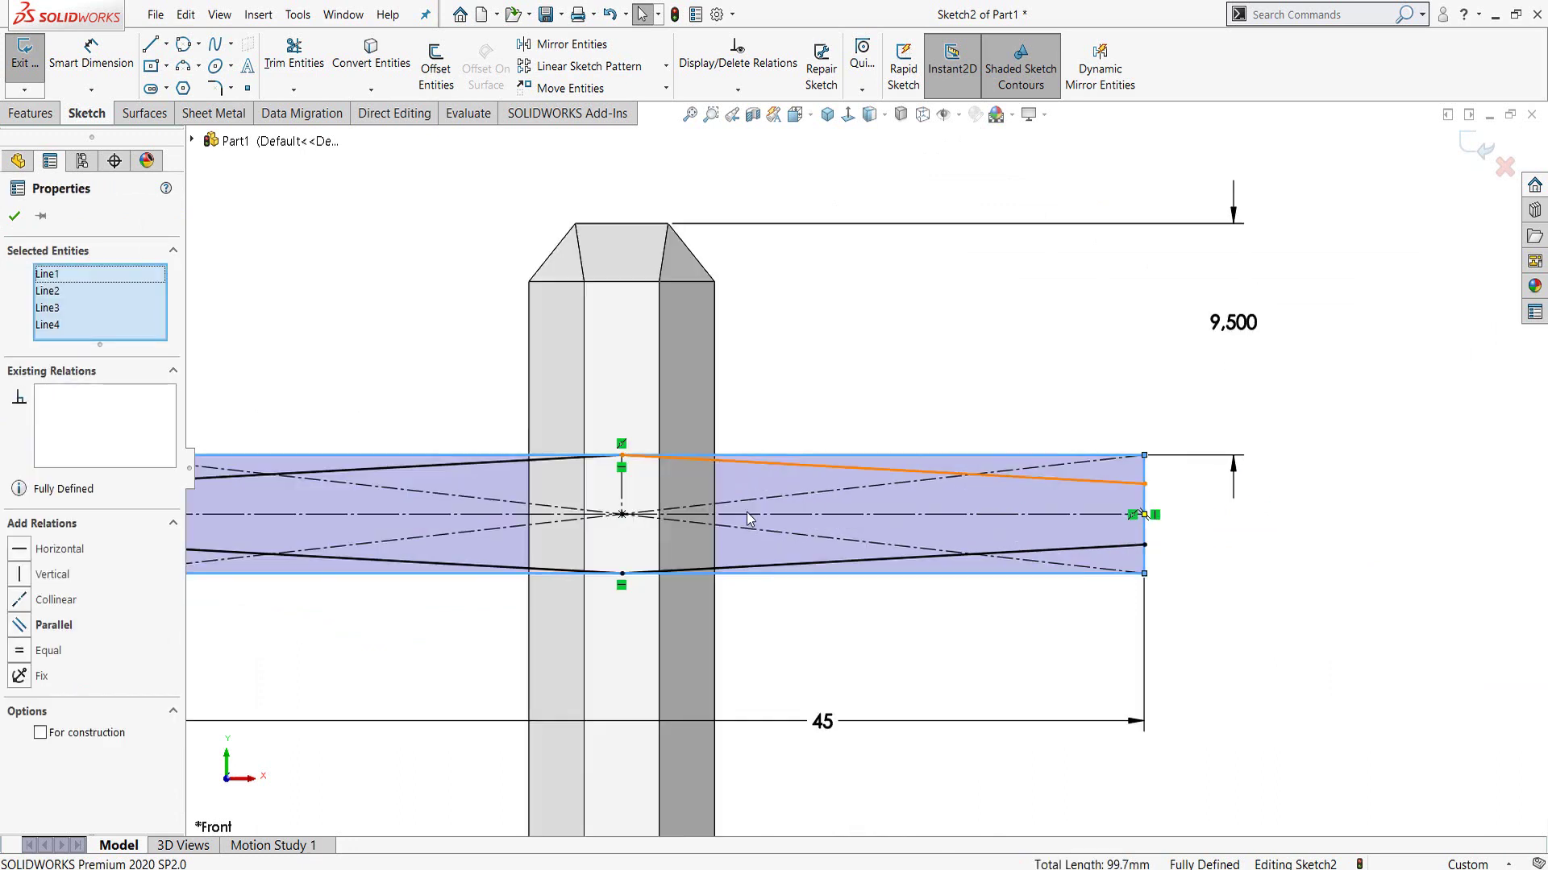
{"action": "left_click", "coordinate": [41, 734]}
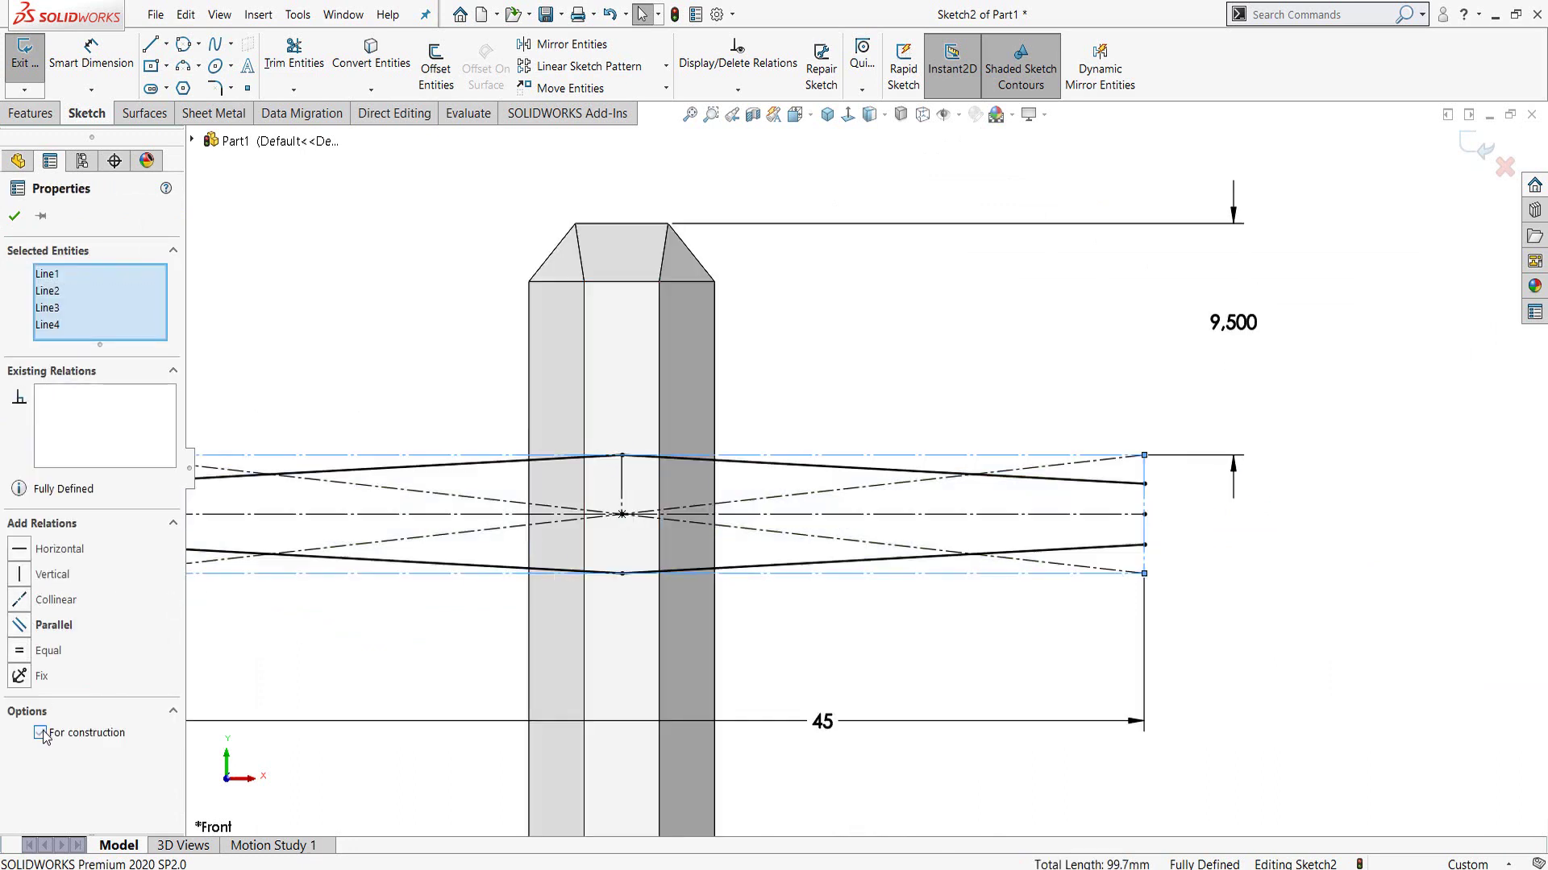
{"action": "left_click", "coordinate": [14, 216]}
{"action": "key", "text": "z"}
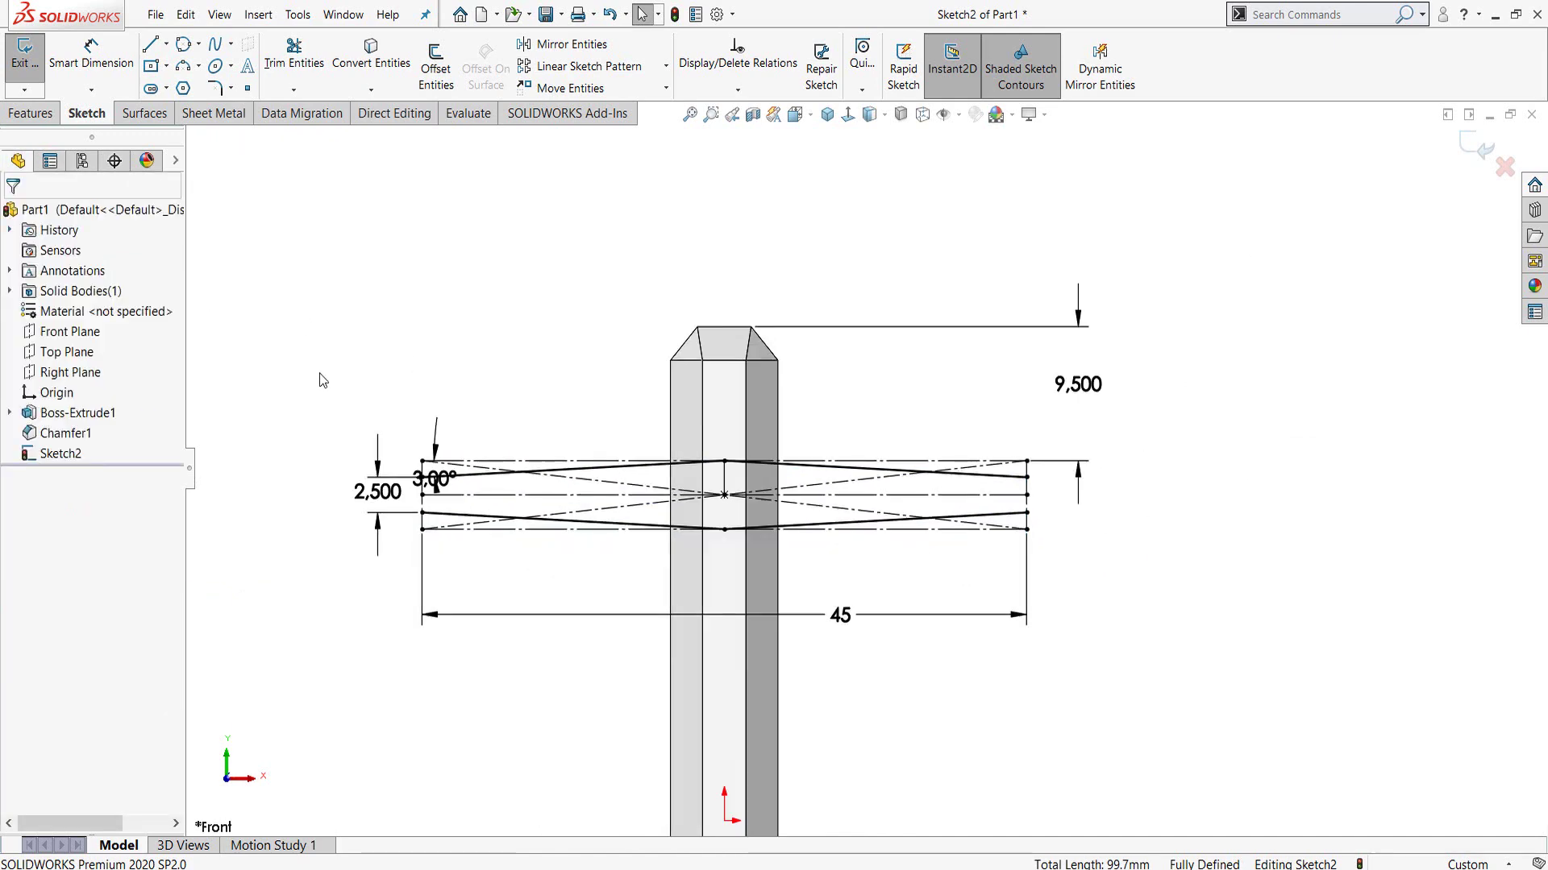
- Draw short vertical lines closing the left and right ends of the tapered profile
{"action": "key", "text": "l"}
{"action": "scroll", "coordinate": [348, 487], "scroll_direction": "down", "scroll_amount": 3}
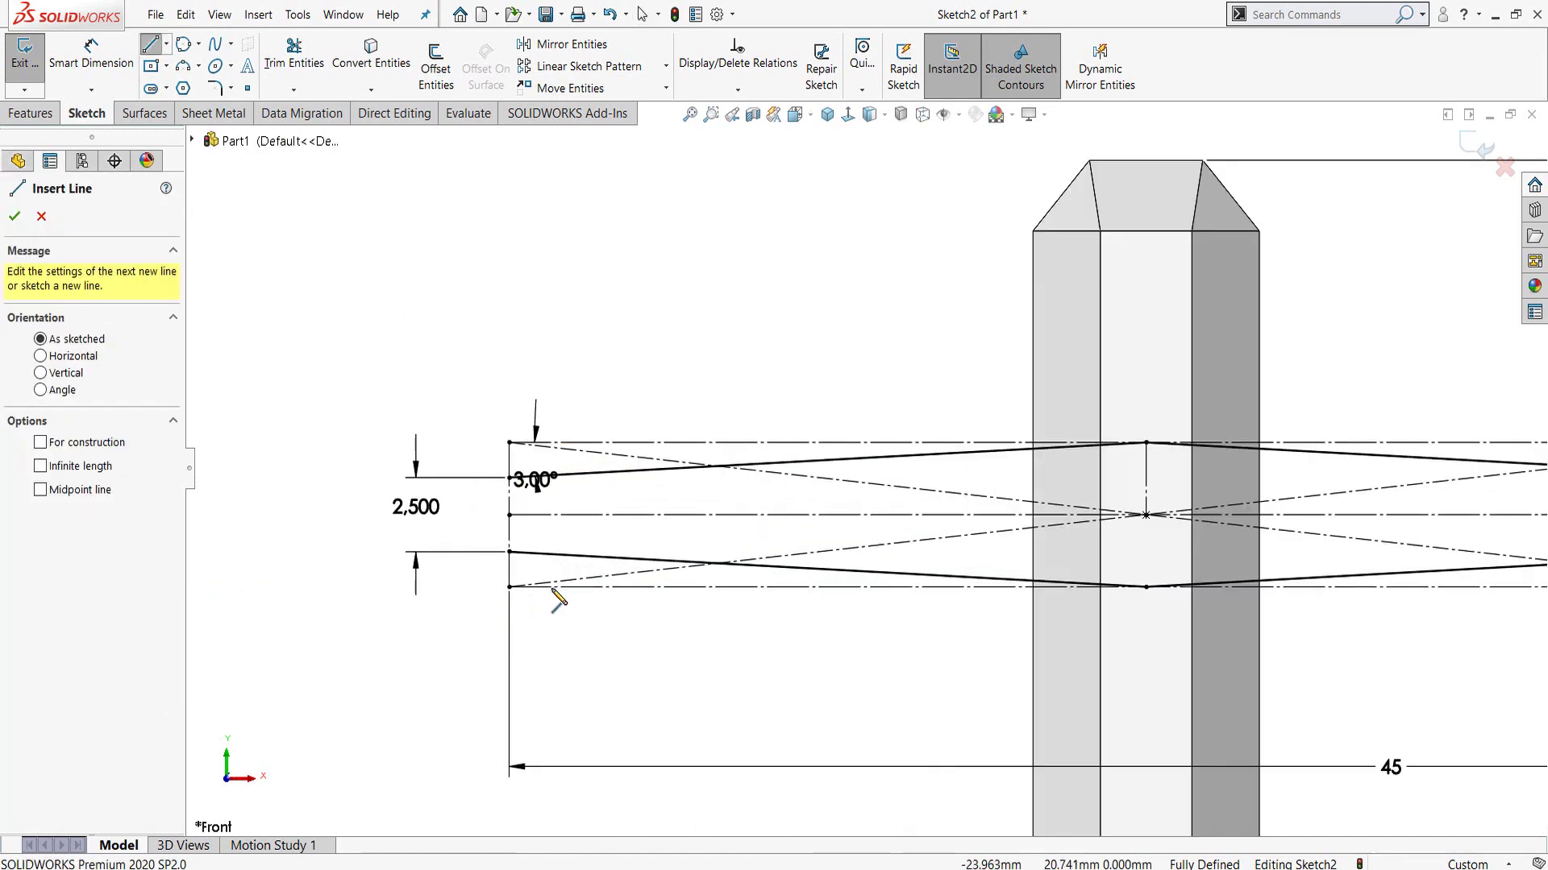
{"action": "scroll", "coordinate": [348, 487], "scroll_direction": "down", "scroll_amount": 1}
{"action": "left_click", "coordinate": [537, 459]}
{"action": "left_click", "coordinate": [536, 549]}
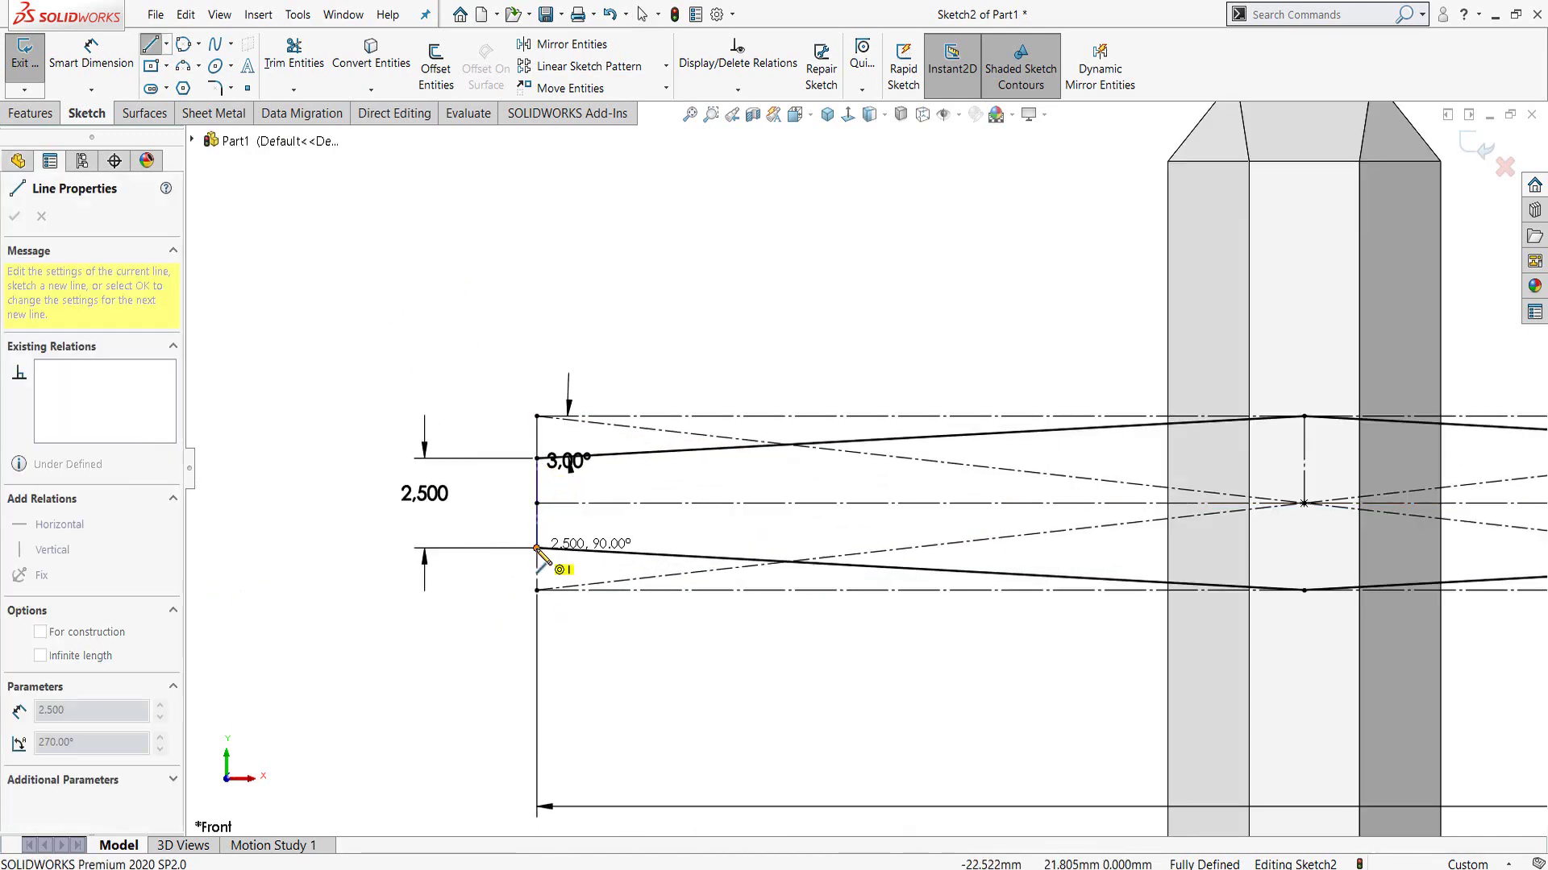
{"action": "key", "text": "z"}
{"action": "scroll", "coordinate": [1048, 516], "scroll_direction": "down", "scroll_amount": 2}
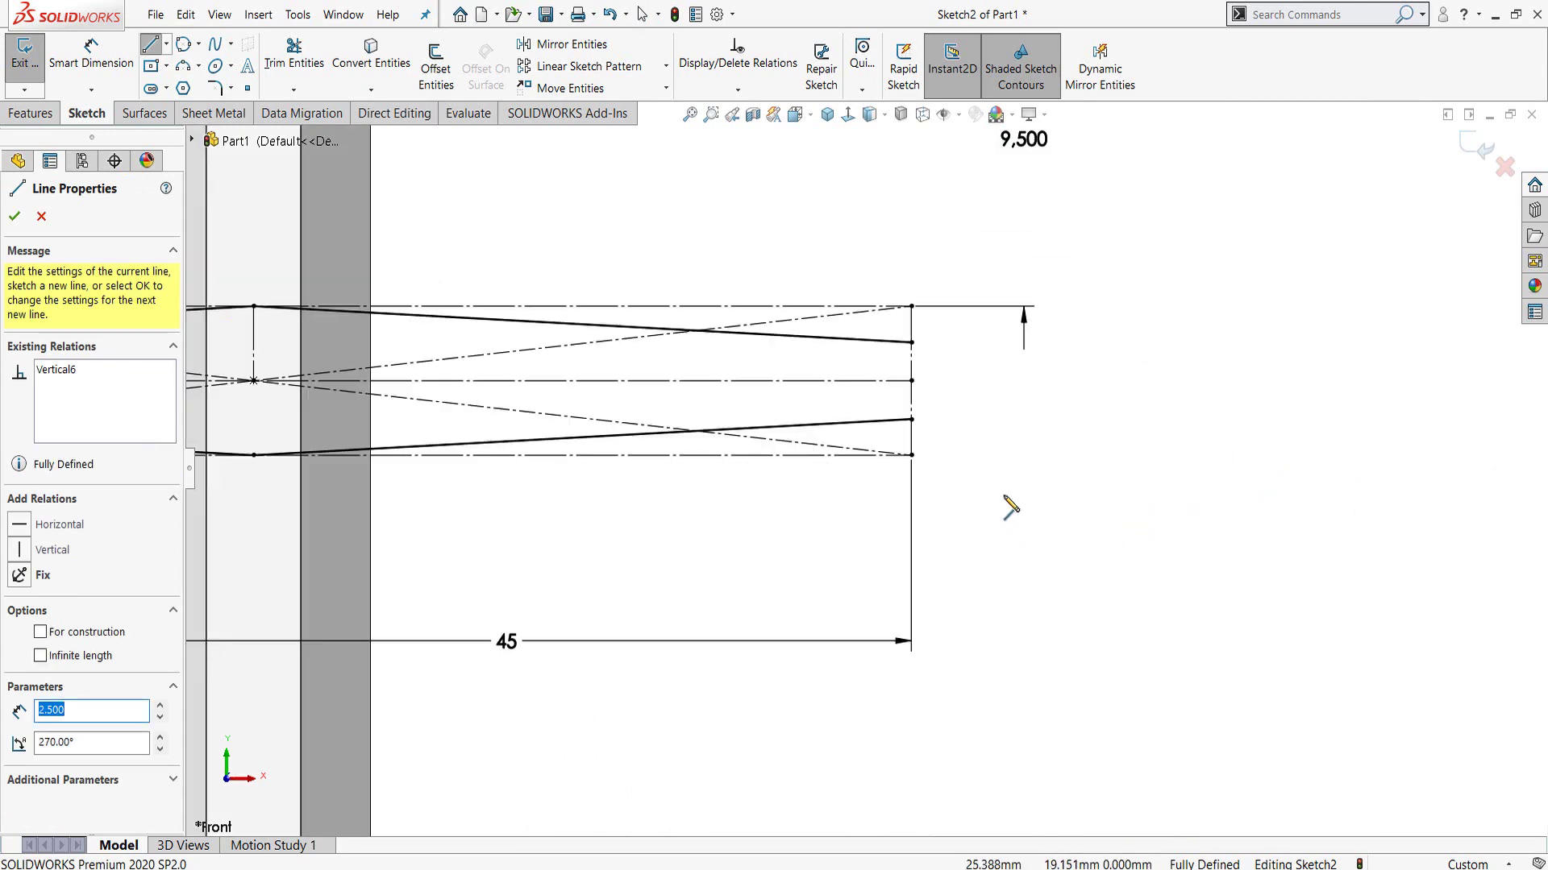
{"action": "scroll", "coordinate": [873, 314], "scroll_direction": "down", "scroll_amount": 2}
{"action": "left_click", "coordinate": [857, 268]}
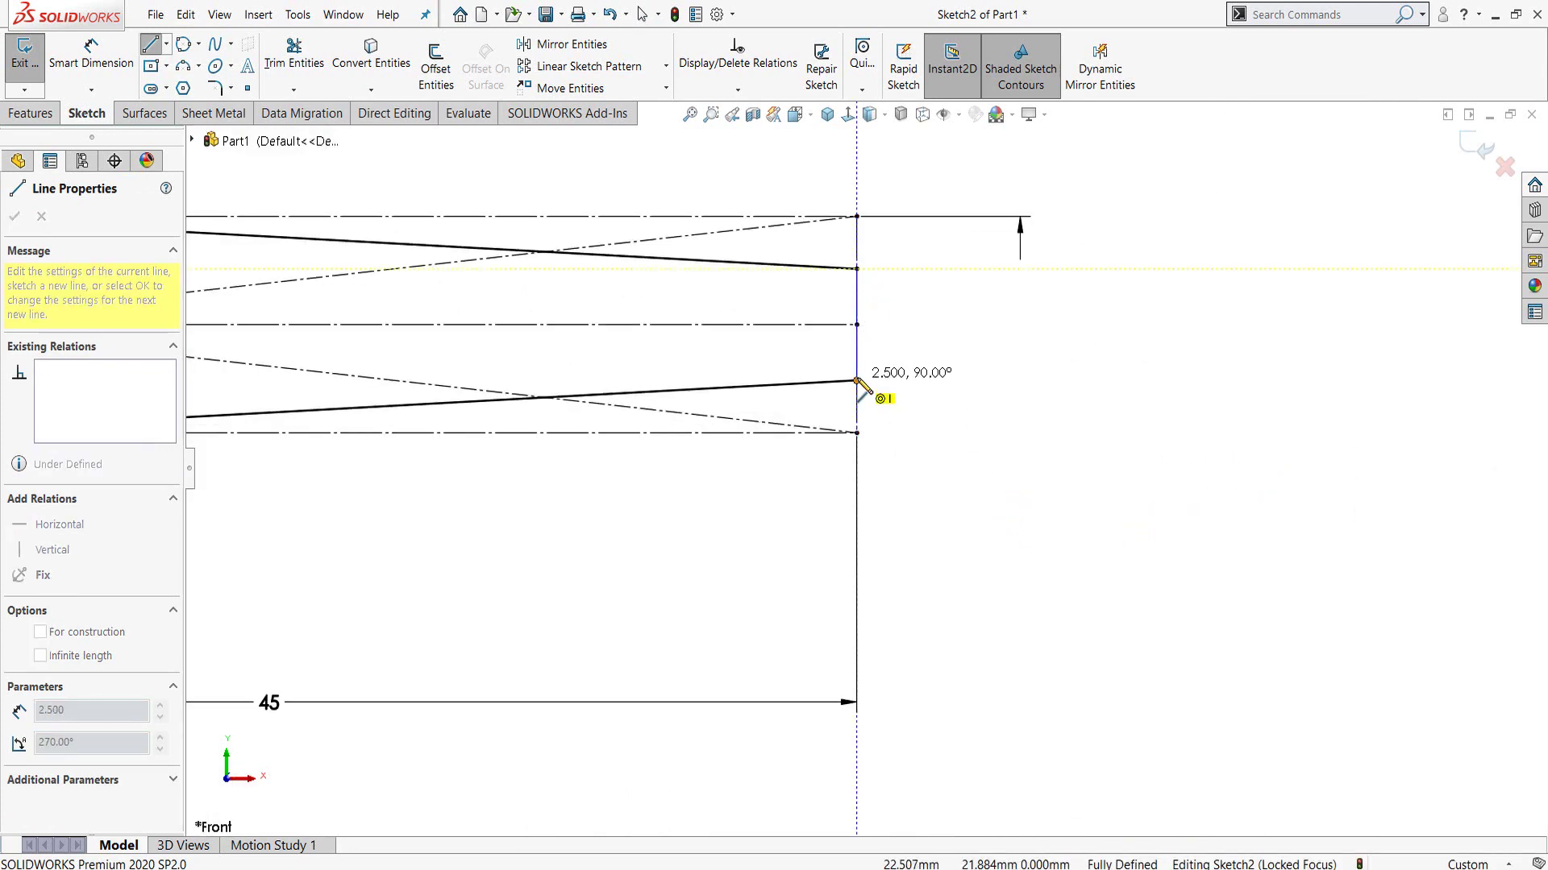
{"action": "left_click", "coordinate": [856, 380]}
{"action": "key", "text": "Escape"}
{"action": "scroll", "coordinate": [857, 379], "scroll_direction": "up", "scroll_amount": 2}
{"action": "scroll", "coordinate": [857, 379], "scroll_direction": "up", "scroll_amount": 1}
{"action": "key", "text": "Escape"}
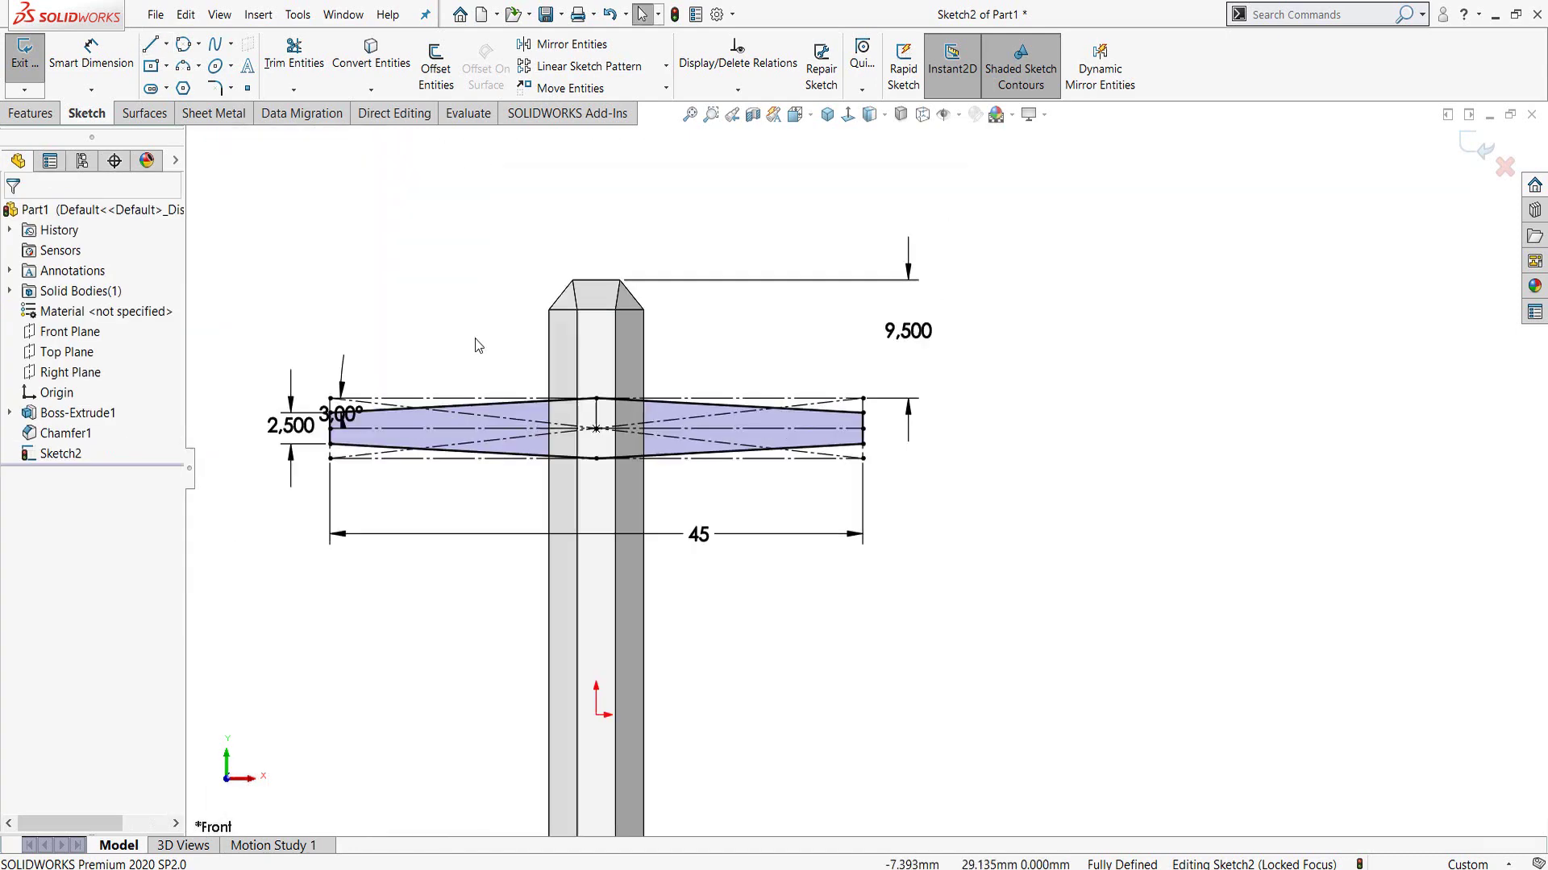
{"action": "left_click", "coordinate": [30, 113]}
{"action": "middle_click_drag", "start_coordinate": [804, 399], "coordinate": [804, 399]}
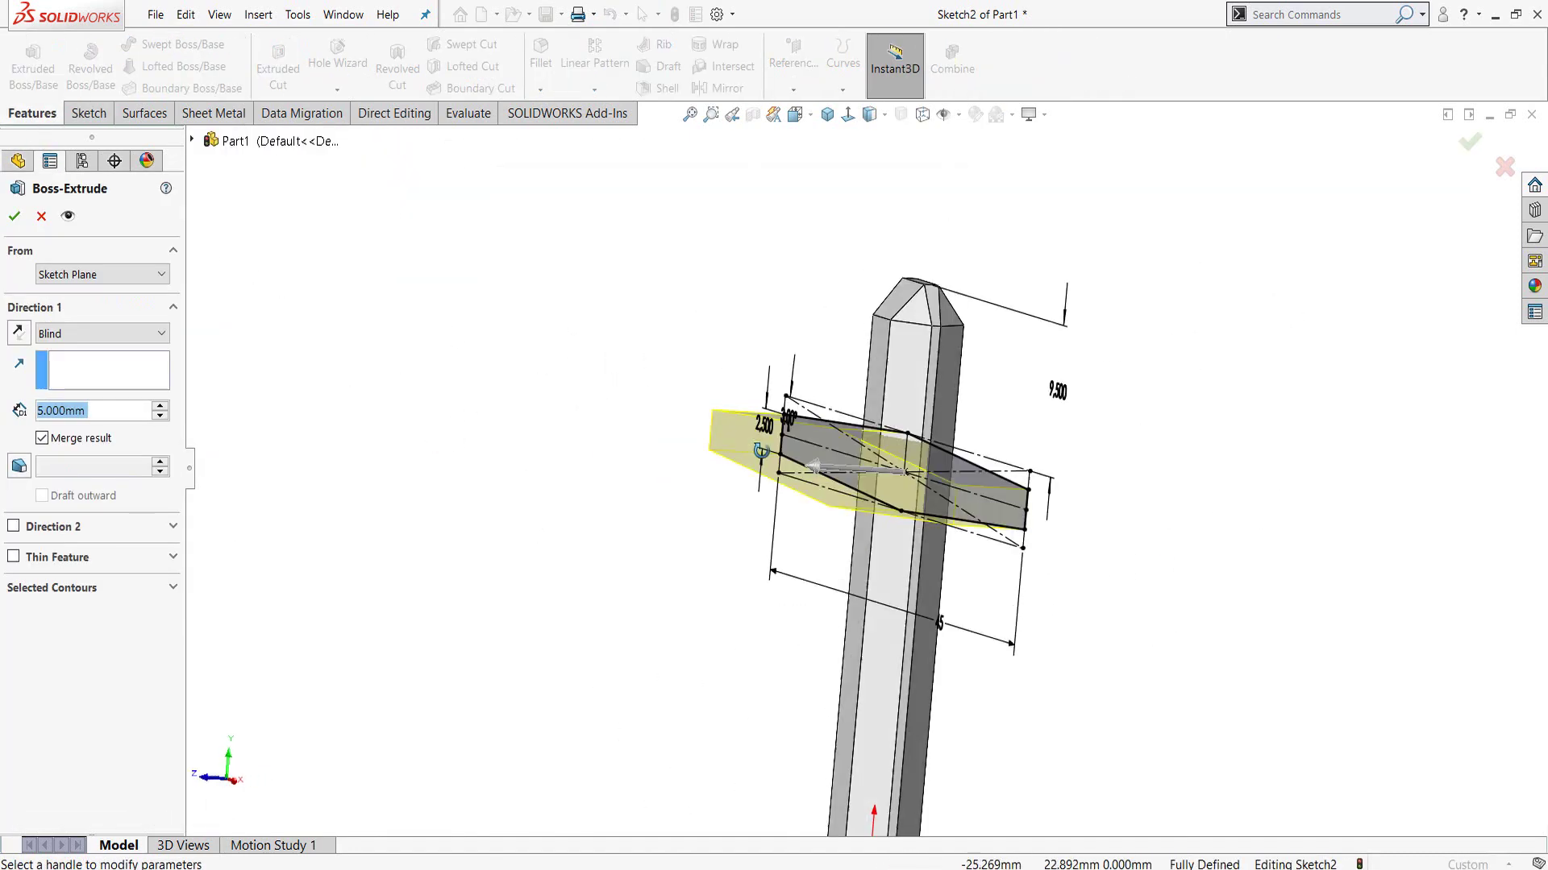
- Extrude the crossbar profile Mid Plane to 9.5 mm and orbit to inspect it
{"action": "left_click", "coordinate": [134, 349]}
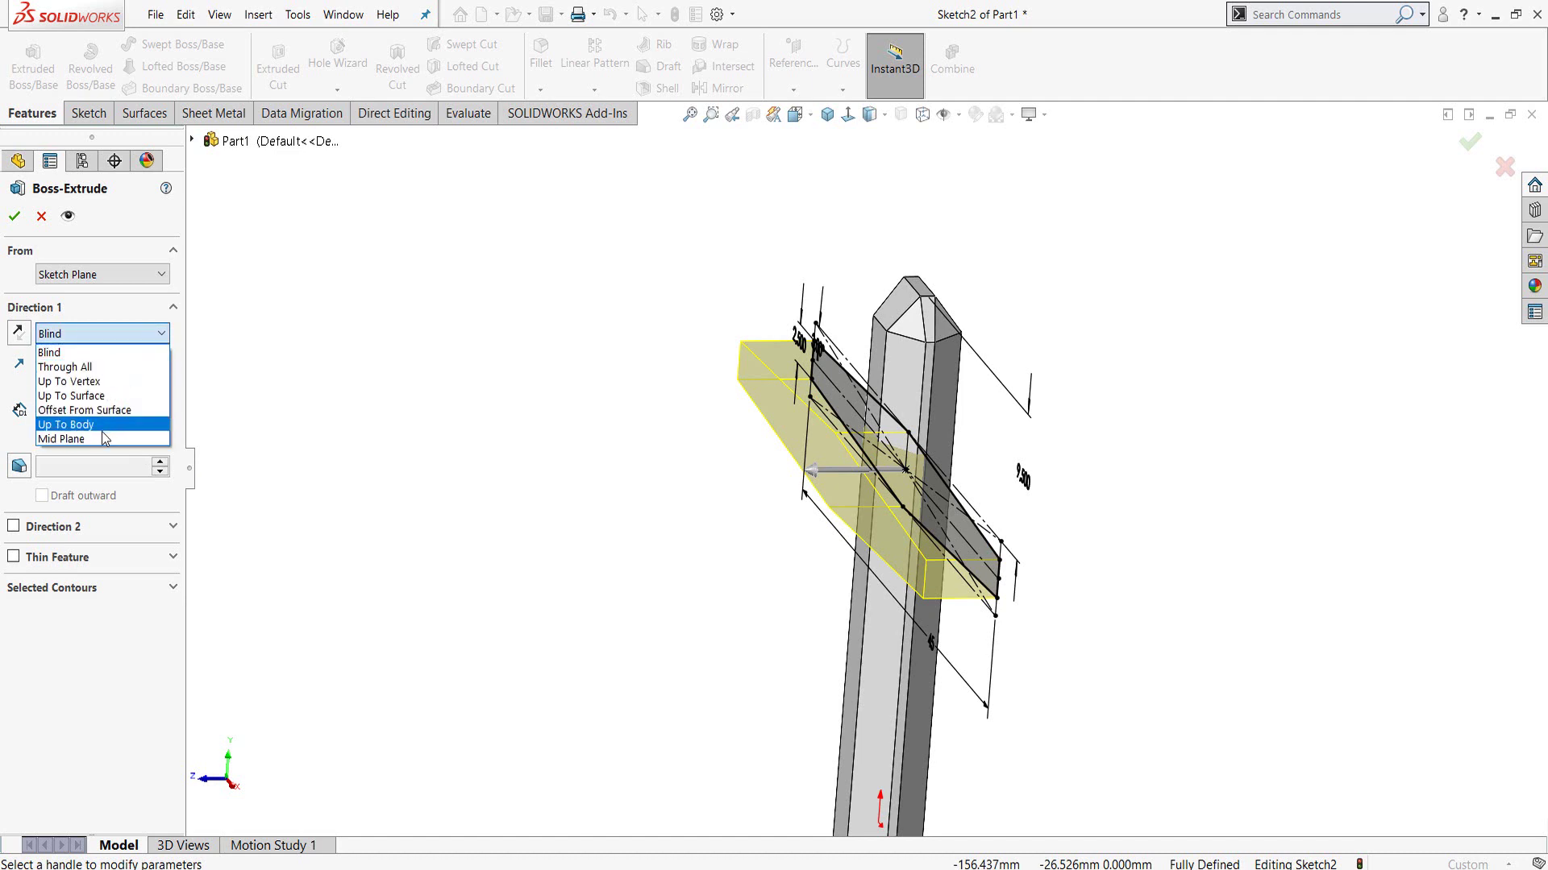
{"action": "left_click", "coordinate": [102, 439]}
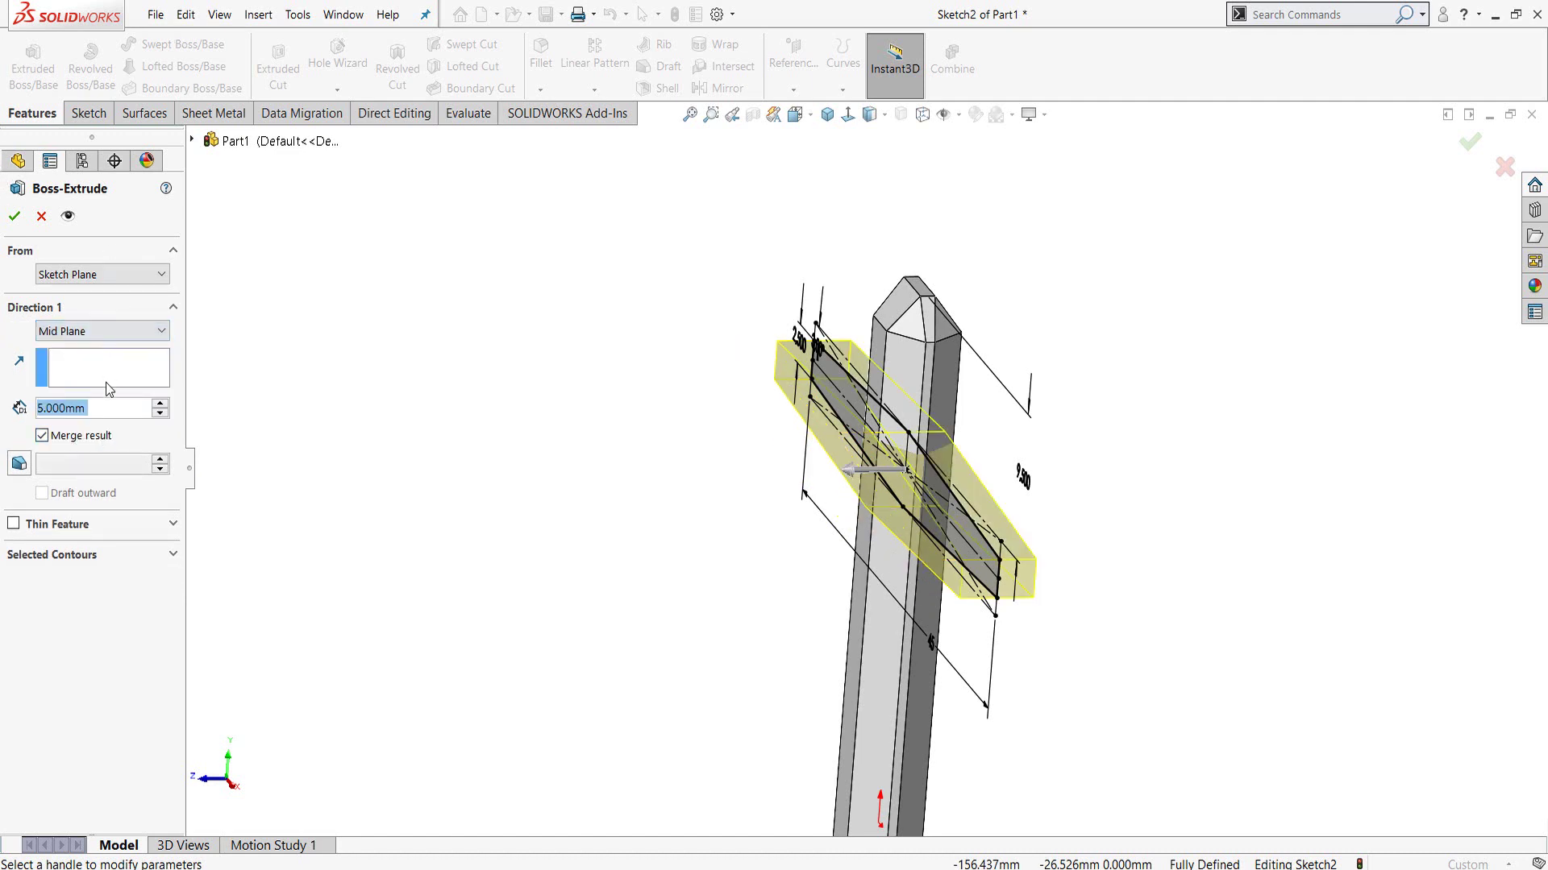
{"action": "type", "text": "9.5"}
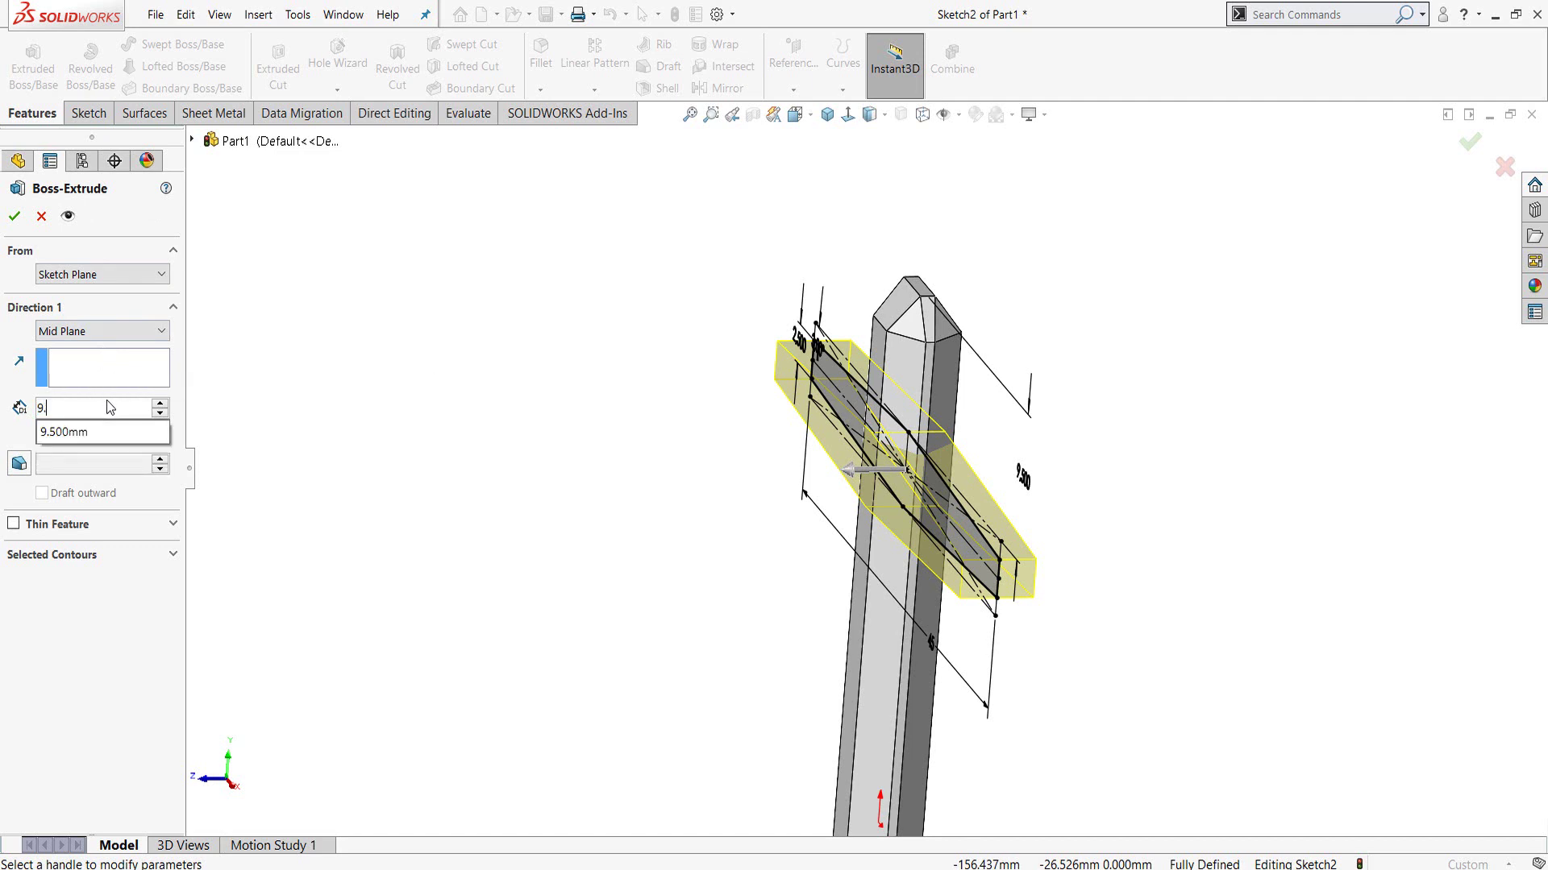
{"action": "key", "text": "Return"}
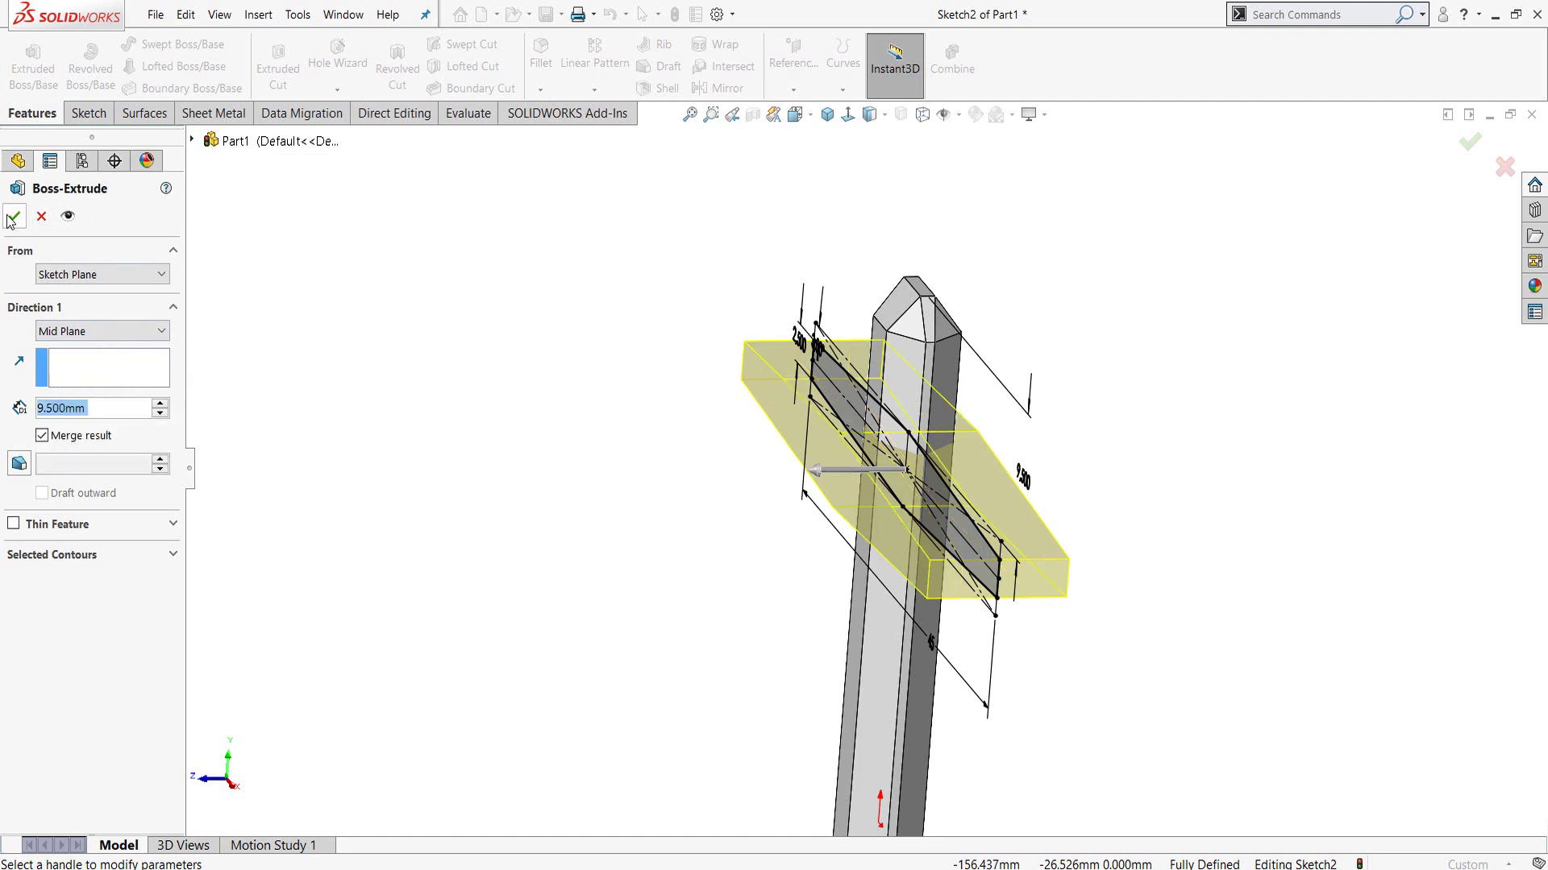
{"action": "left_click", "coordinate": [13, 217]}
{"action": "mouse_move", "coordinate": [819, 456]}
{"action": "middle_mouse_down"}
{"action": "mouse_move", "coordinate": [956, 487]}
{"action": "mouse_move", "coordinate": [932, 577]}
{"action": "middle_mouse_up"}
{"action": "mouse_move", "coordinate": [978, 508]}
{"action": "middle_mouse_down"}
{"action": "mouse_move", "coordinate": [892, 546]}
{"action": "mouse_move", "coordinate": [900, 564]}
{"action": "middle_mouse_up"}
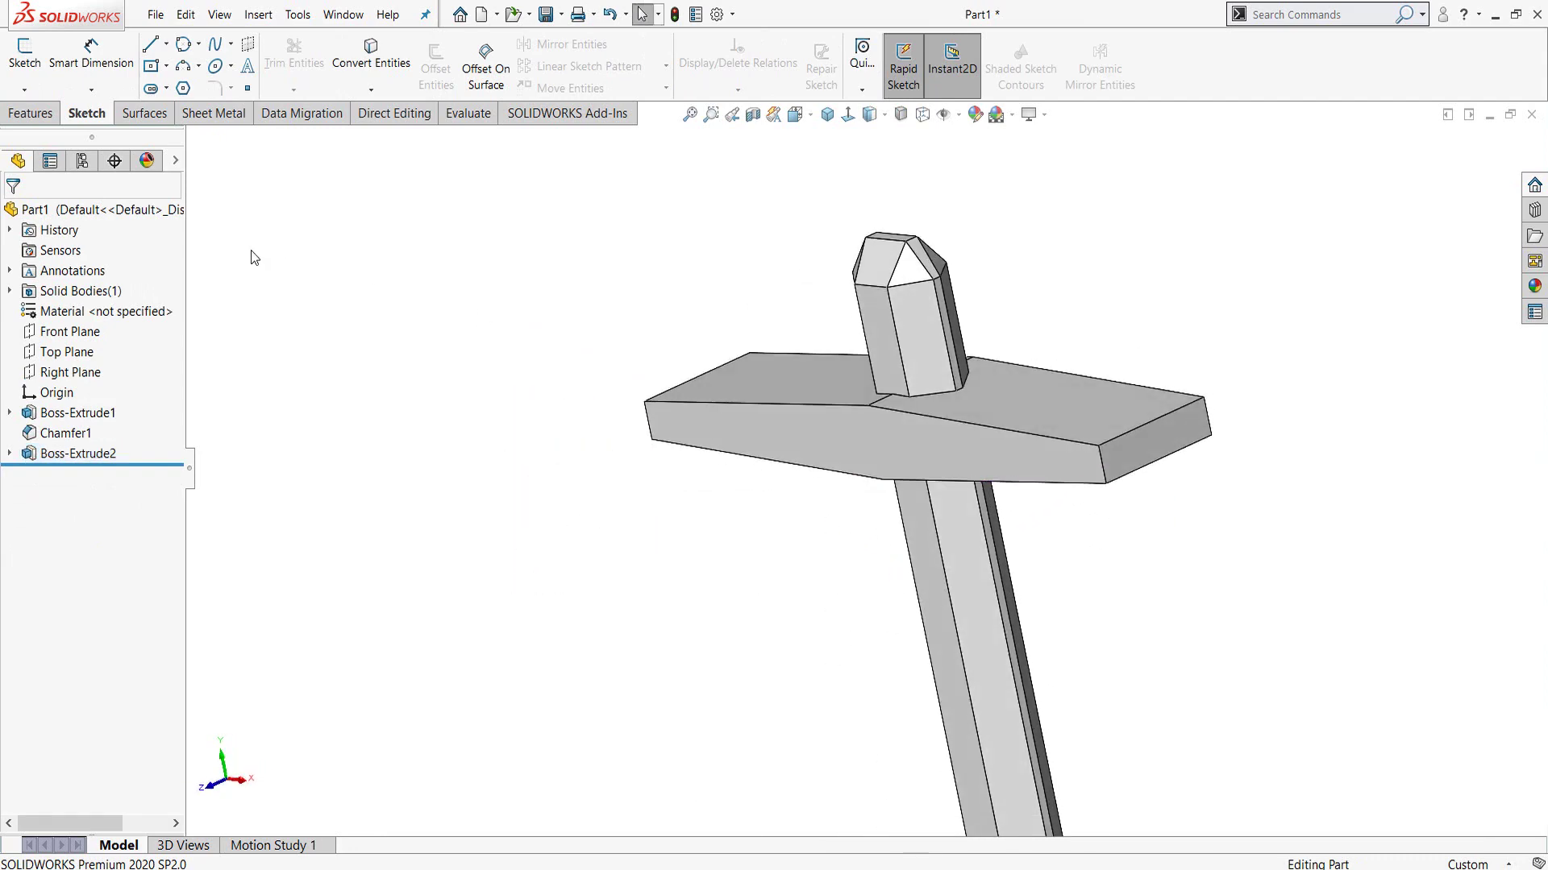
- Start a Chamfer with 1.5 mm distance and 50° angle
{"action": "left_click", "coordinate": [26, 119]}
{"action": "left_click", "coordinate": [540, 89]}
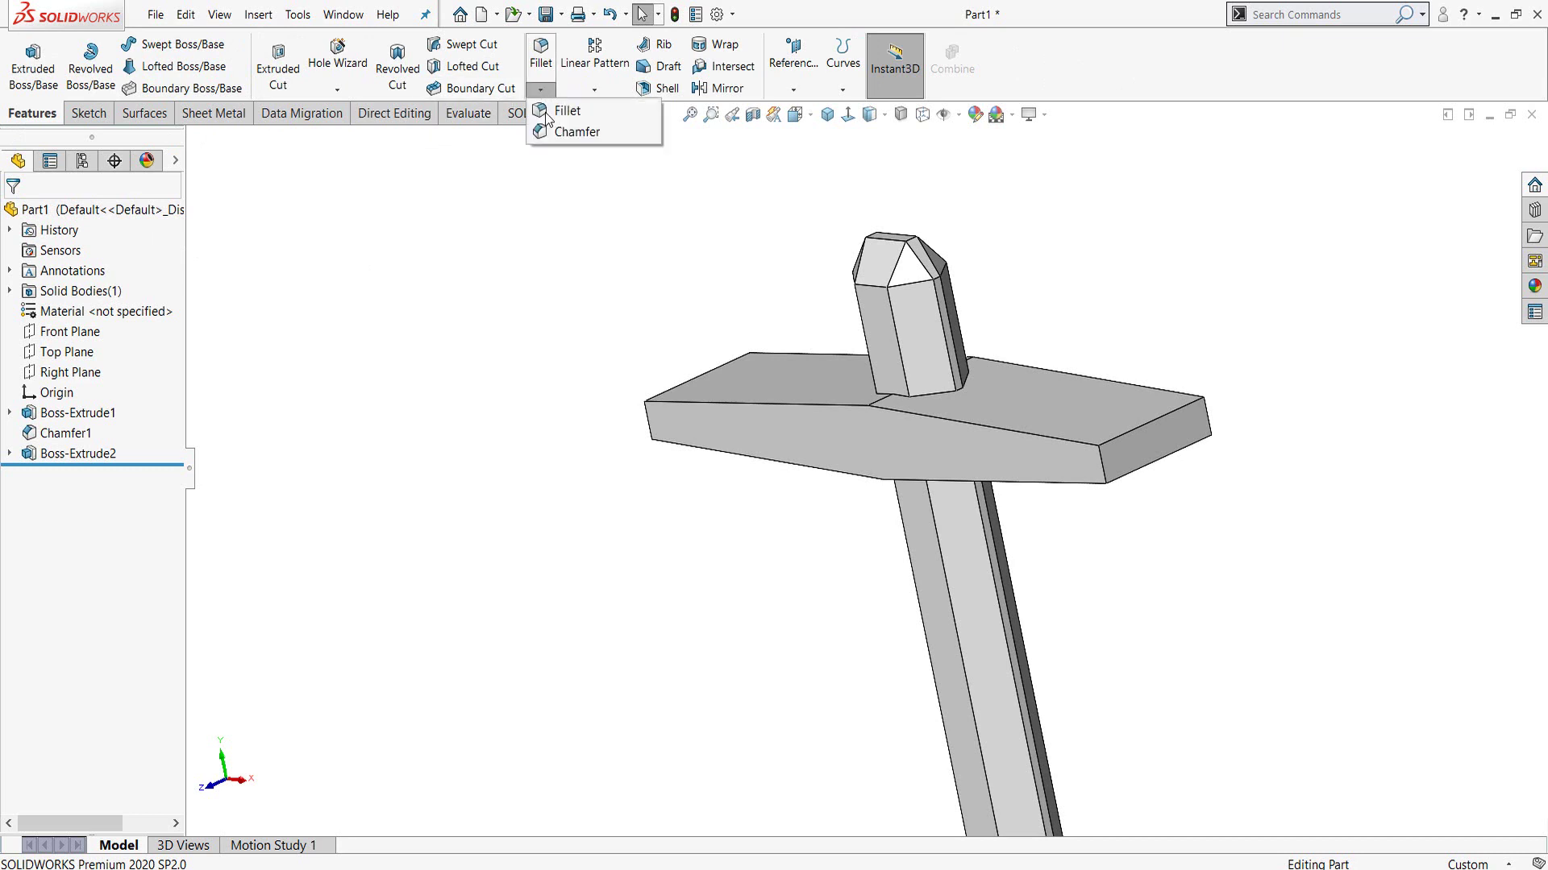
{"action": "left_click", "coordinate": [552, 128]}
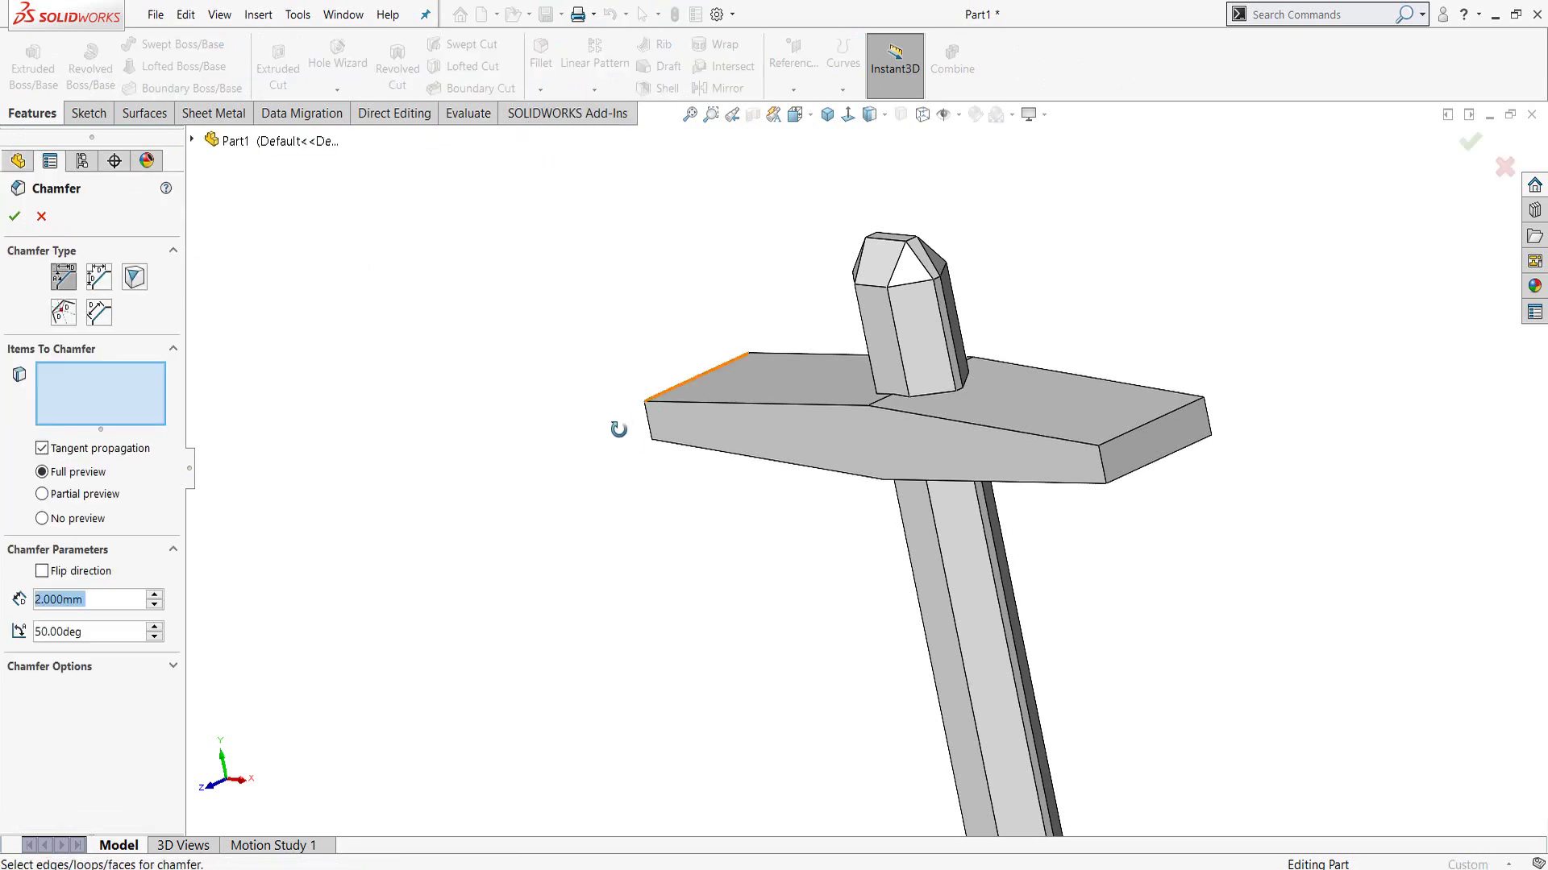
{"action": "middle_click_drag", "start_coordinate": [621, 431], "coordinate": [642, 449]}
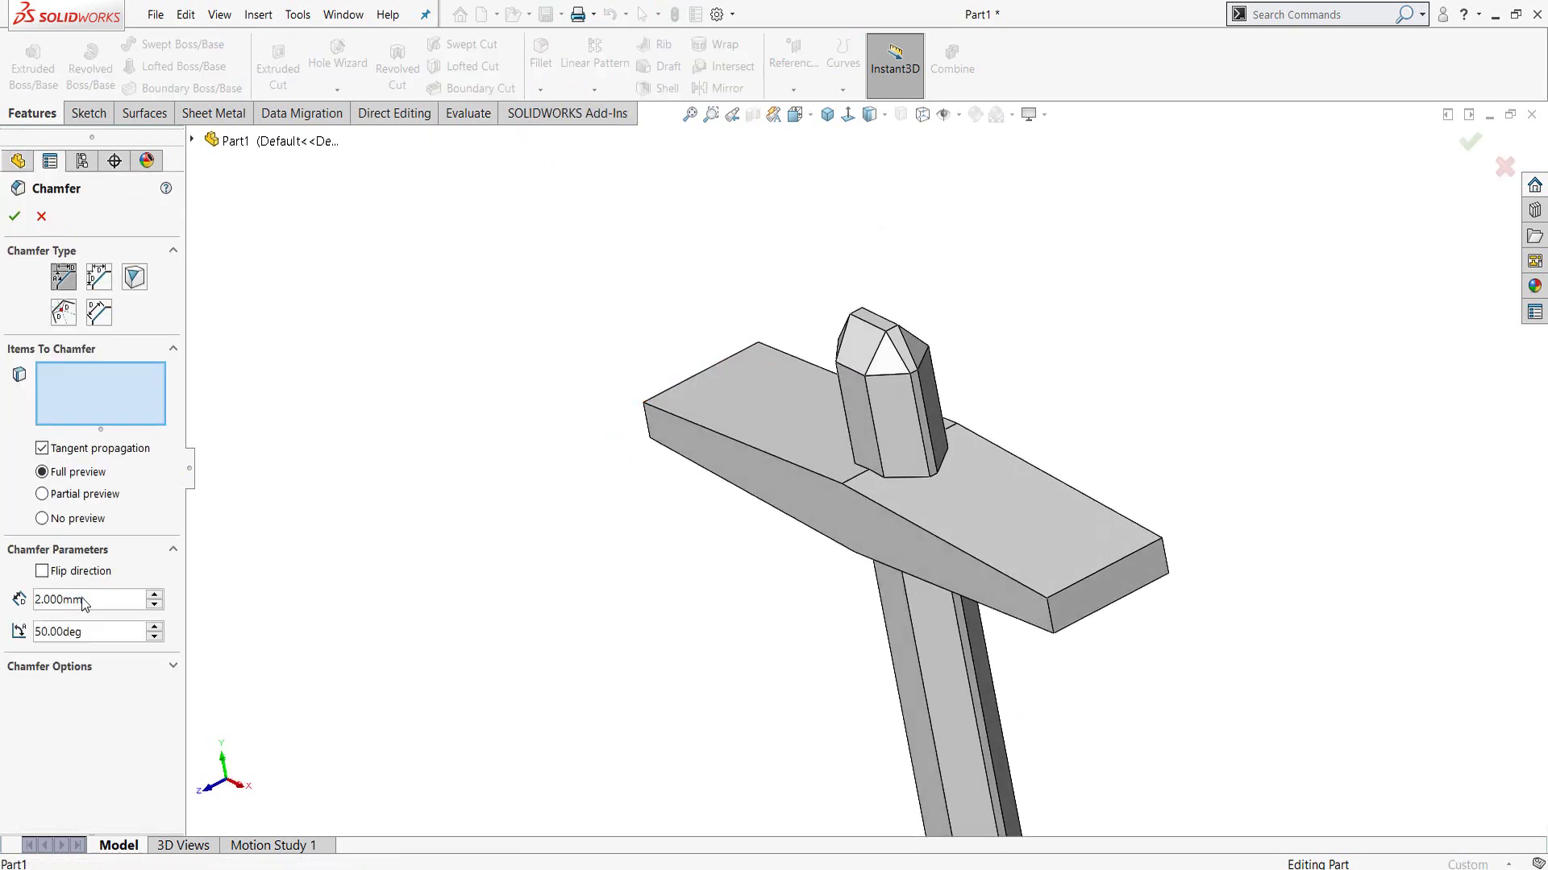
{"action": "type", "text": "1.5"}
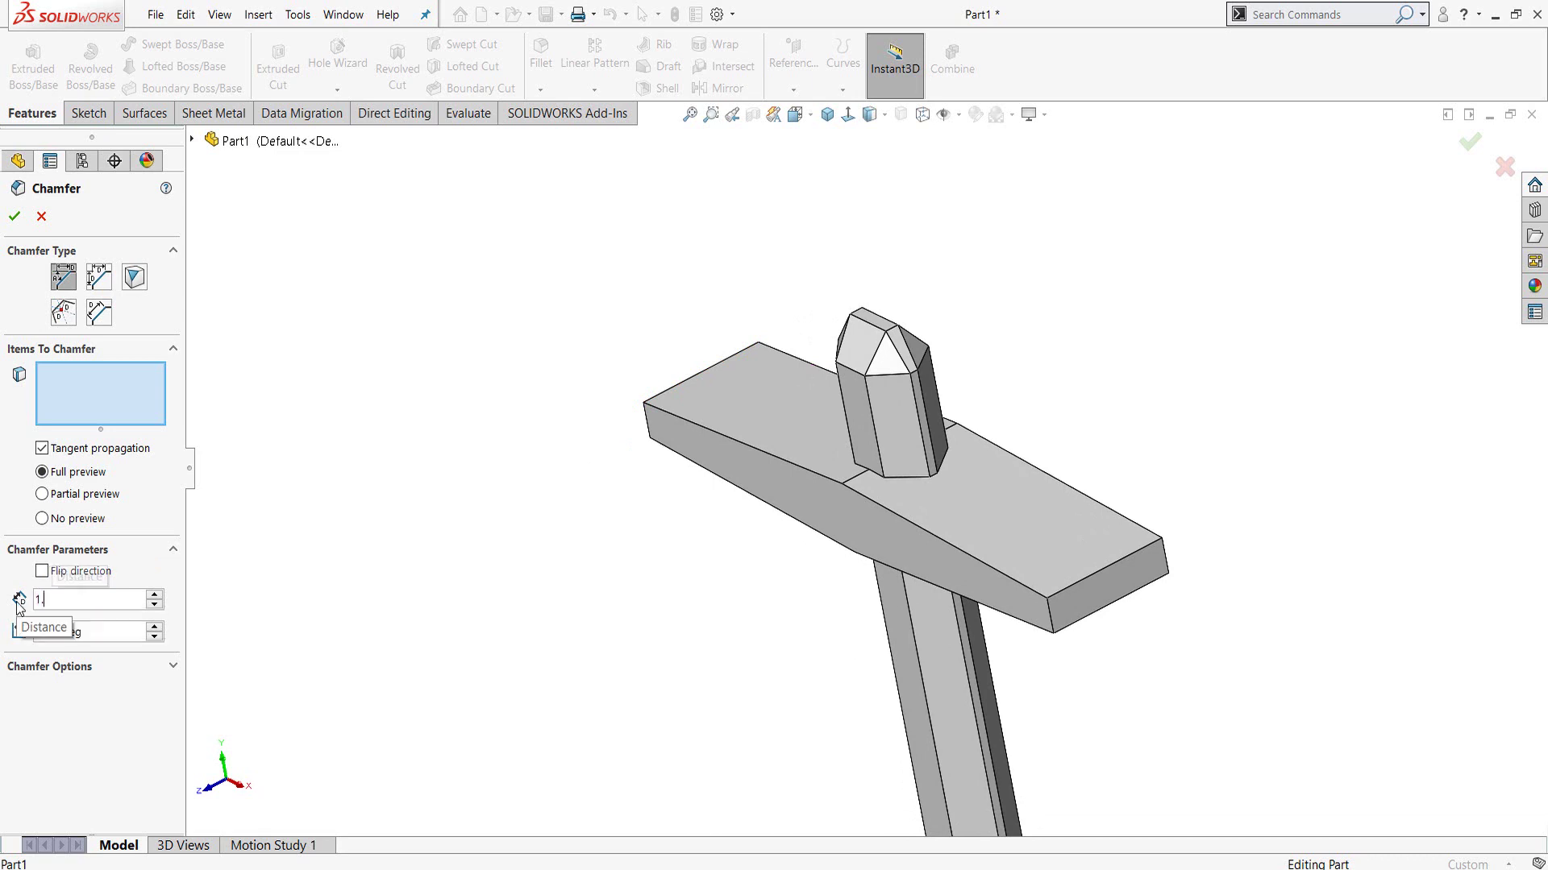
{"action": "key", "text": "Return"}
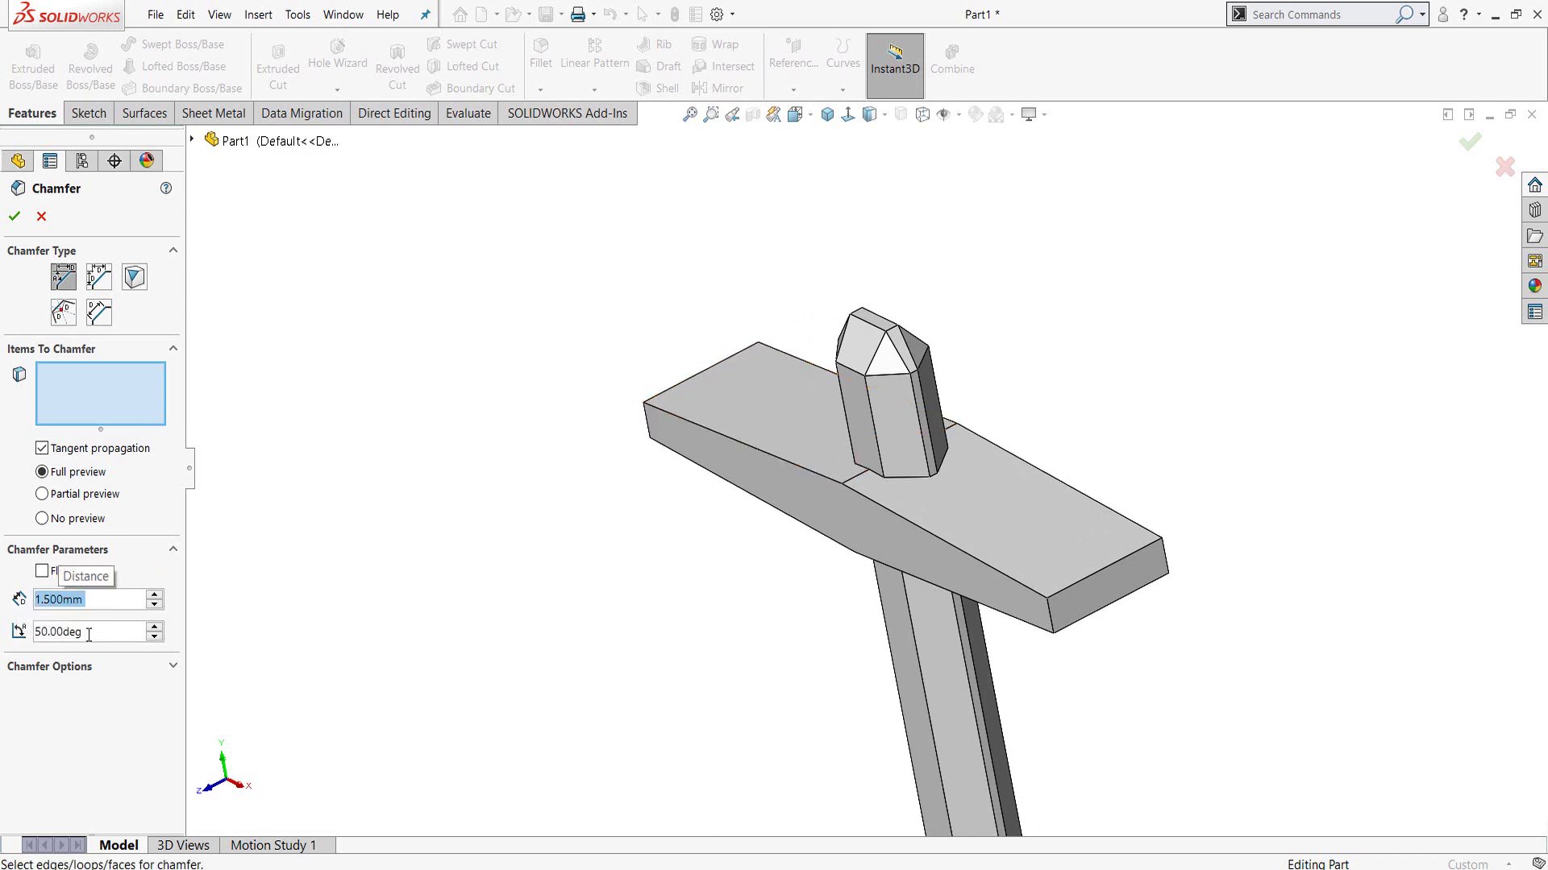
{"action": "left_click", "coordinate": [108, 637]}
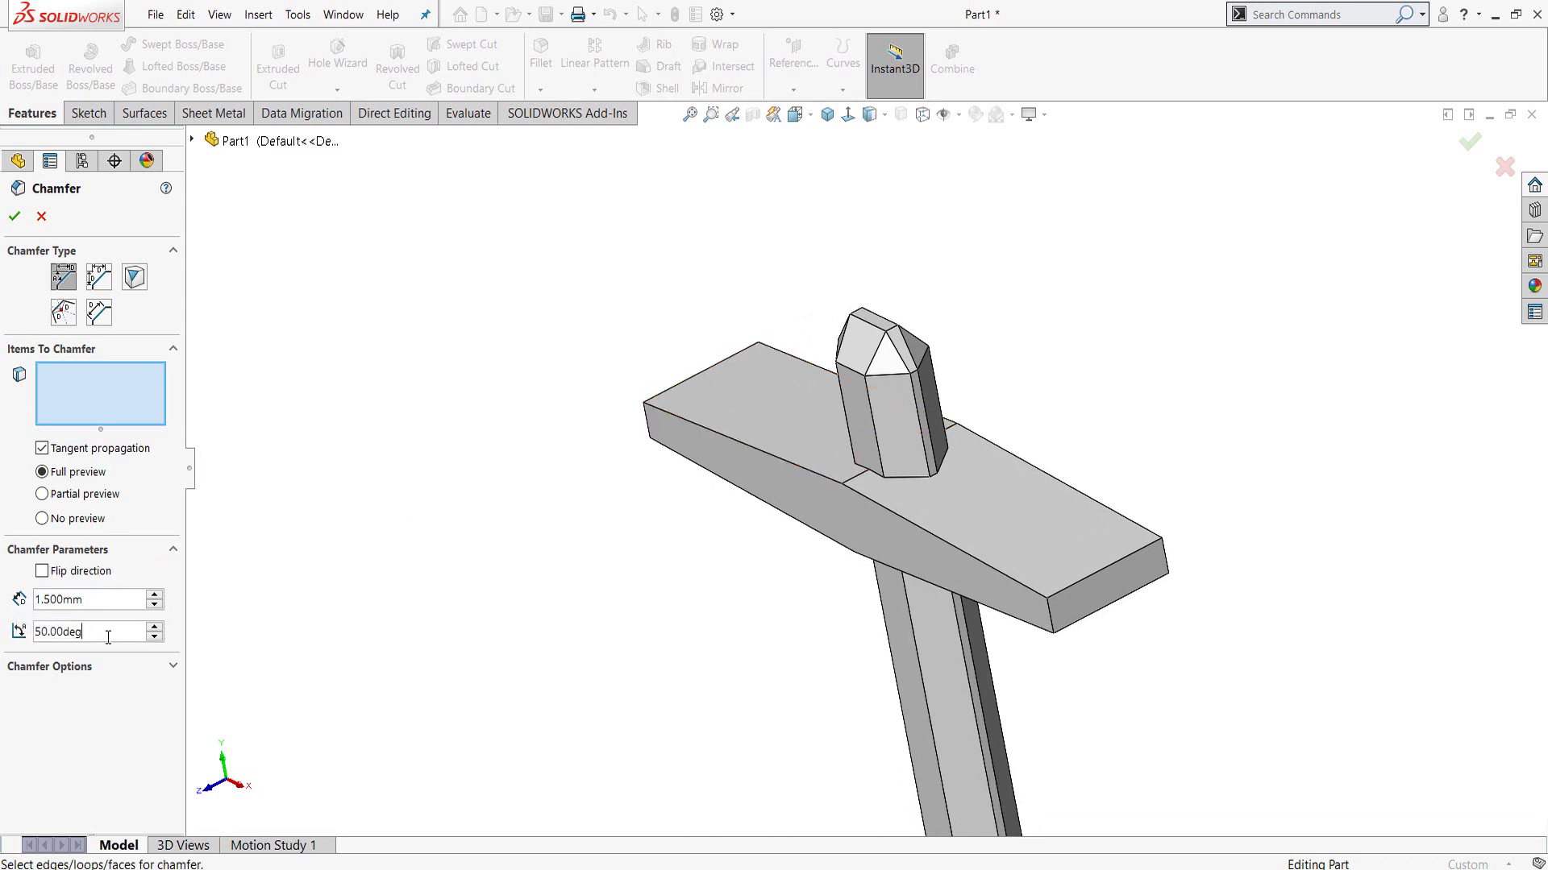
- Pick the eight top and bottom crossbar edges, orbiting as needed, and apply the chamfer
{"action": "left_click", "coordinate": [694, 424]}
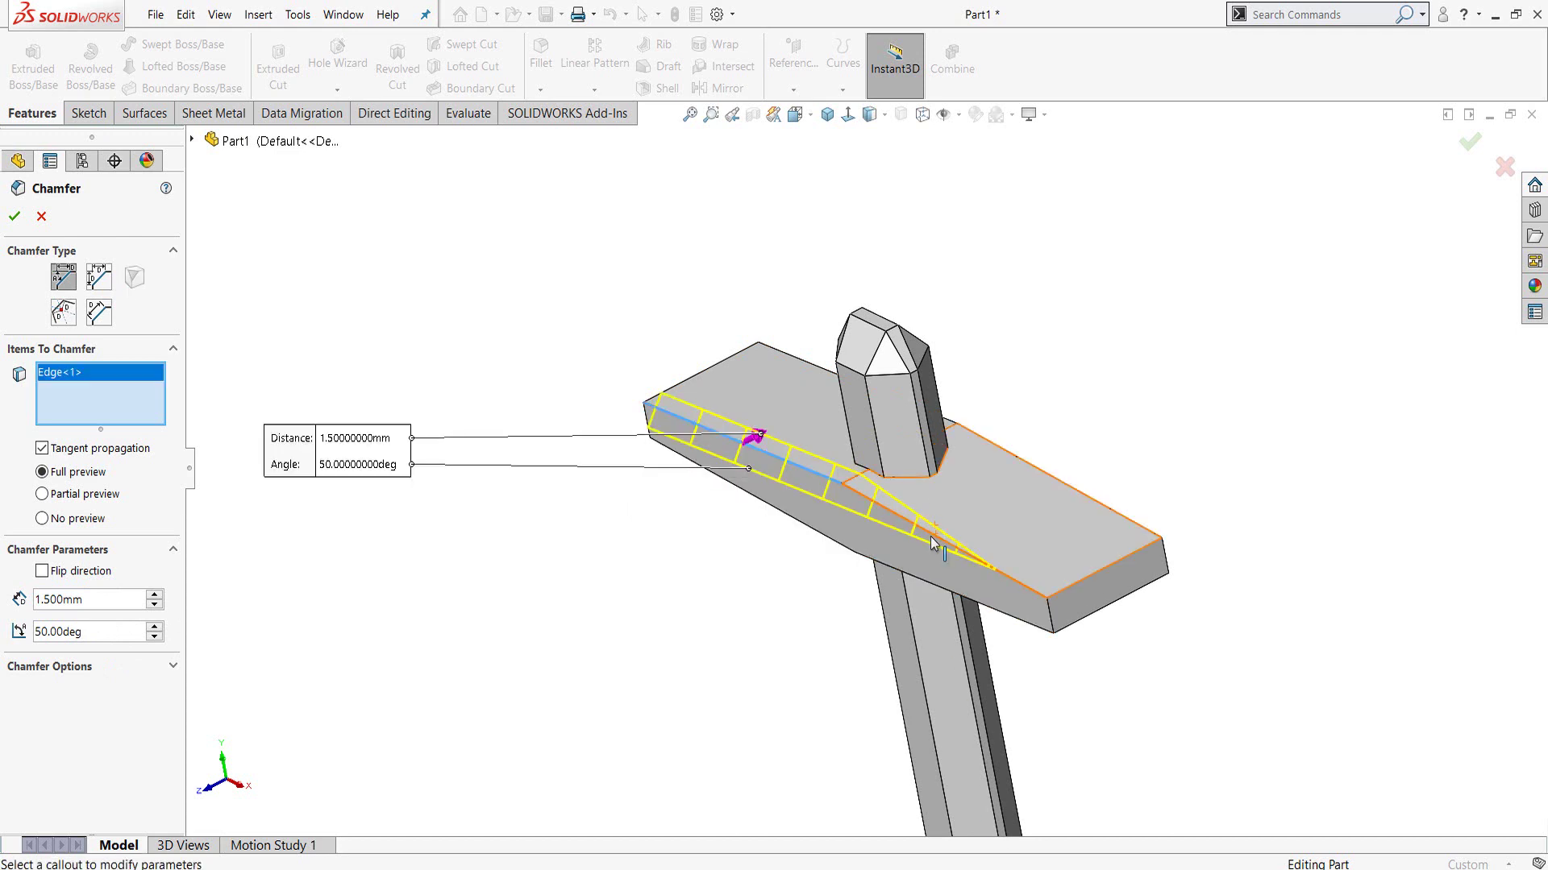
{"action": "left_click", "coordinate": [979, 592]}
{"action": "left_click", "coordinate": [800, 538]}
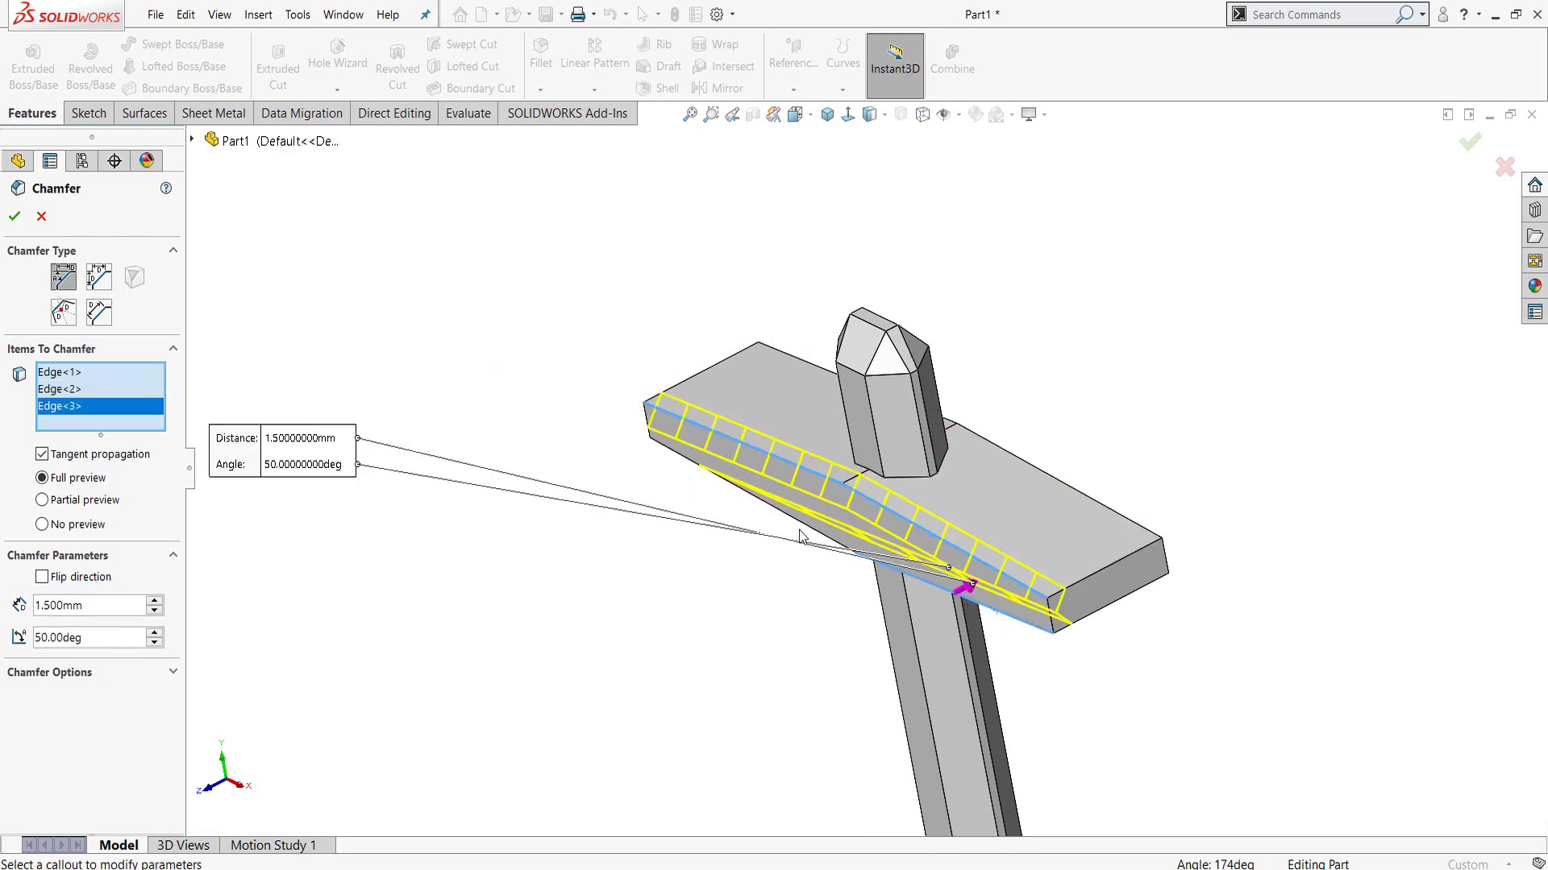
{"action": "left_click", "coordinate": [803, 529]}
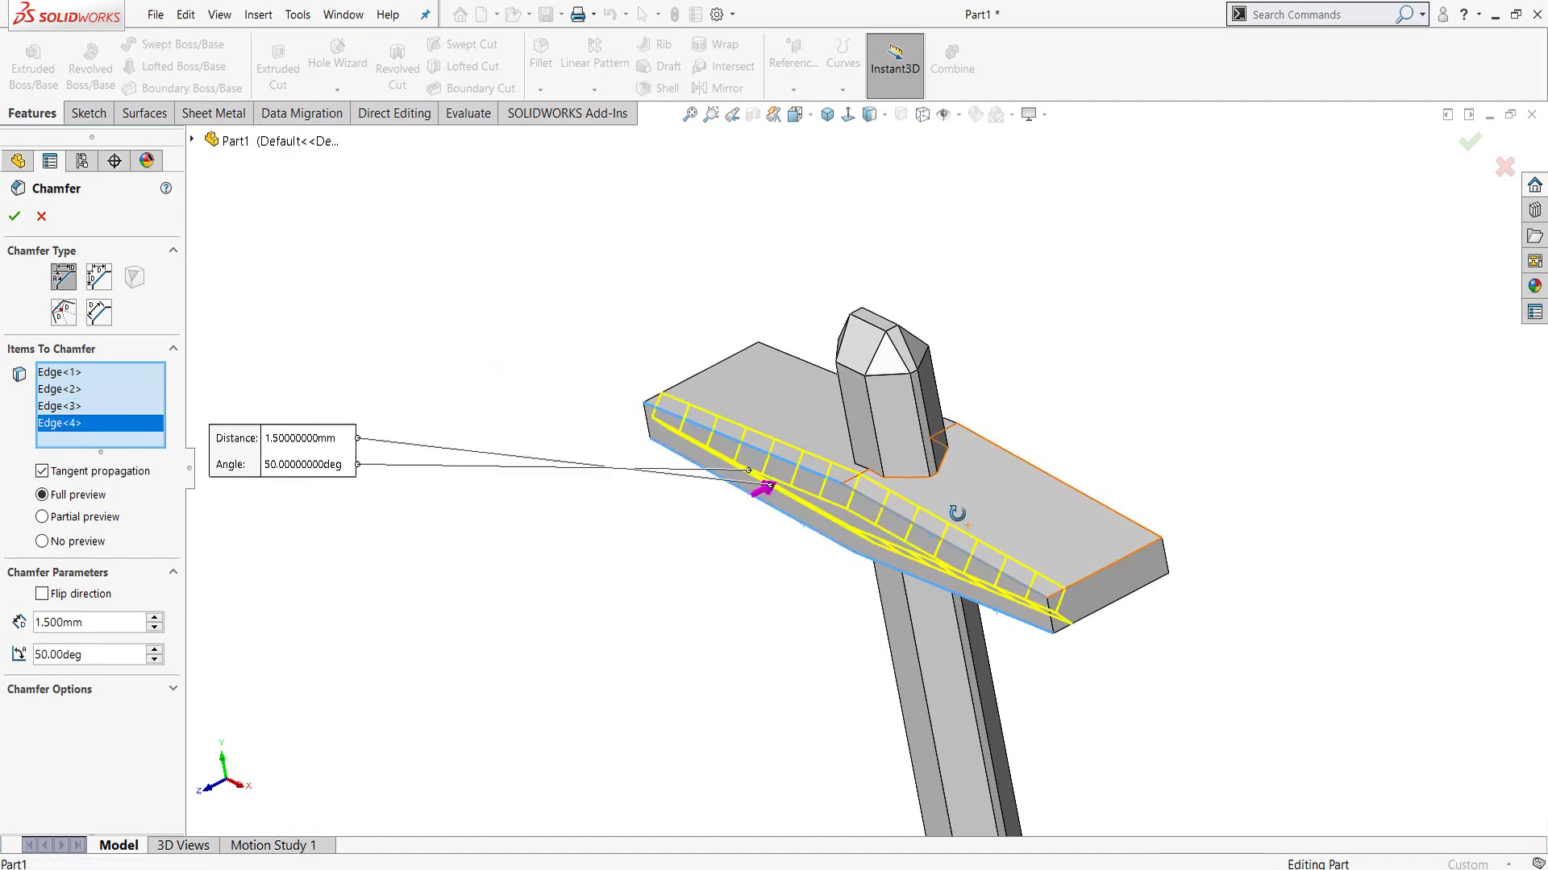
{"action": "mouse_move", "coordinate": [954, 525]}
{"action": "middle_mouse_down"}
{"action": "mouse_move", "coordinate": [800, 609]}
{"action": "mouse_move", "coordinate": [1038, 586]}
{"action": "middle_mouse_up"}
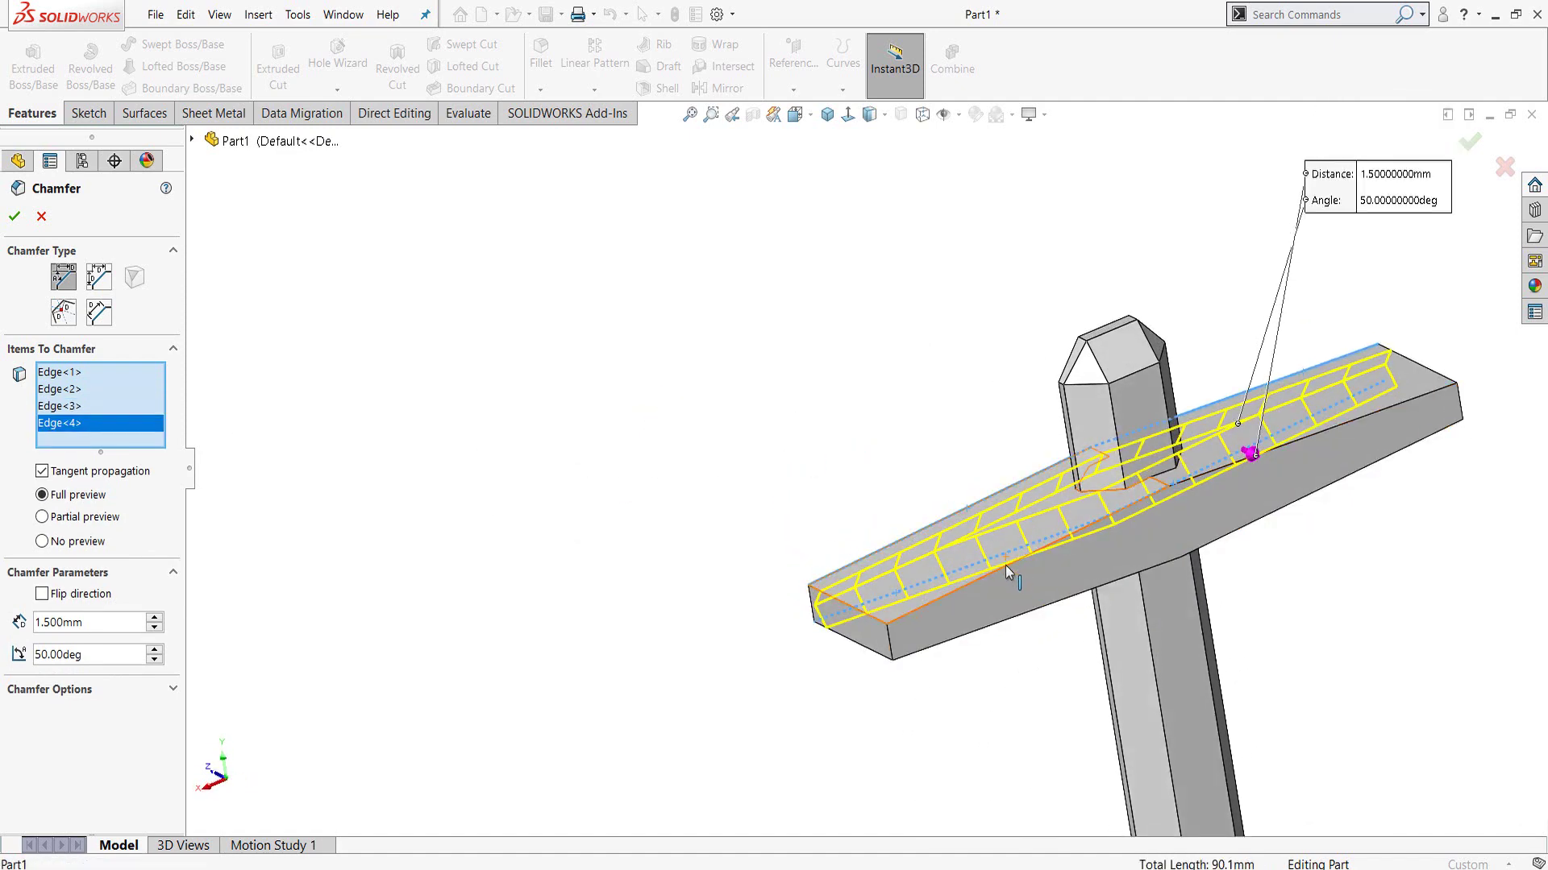
{"action": "left_click", "coordinate": [1256, 520]}
{"action": "left_click", "coordinate": [1374, 420]}
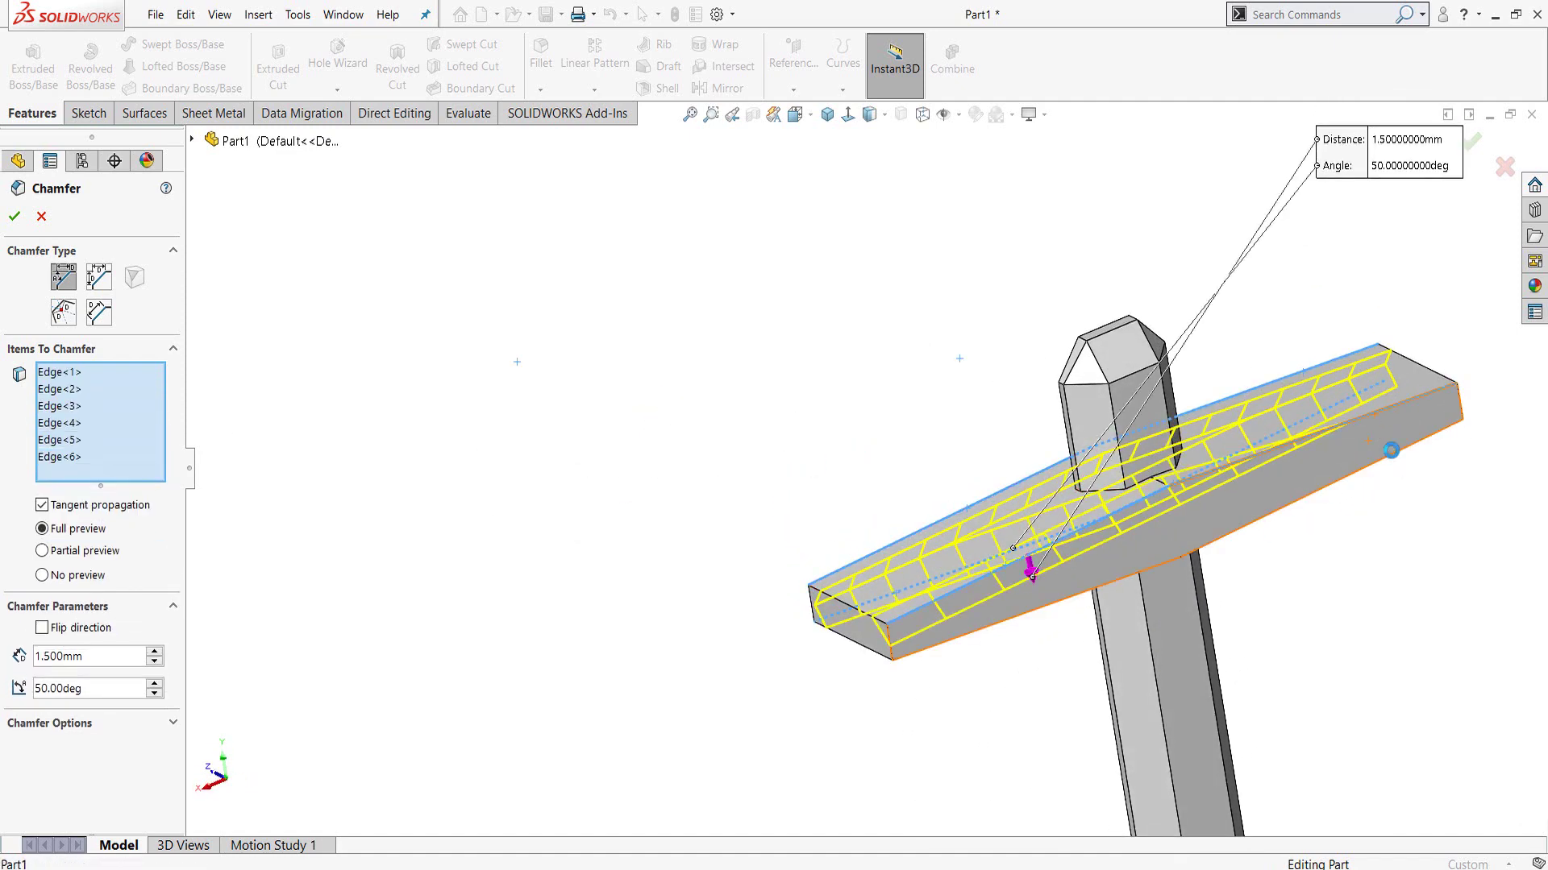
{"action": "left_click", "coordinate": [1072, 605]}
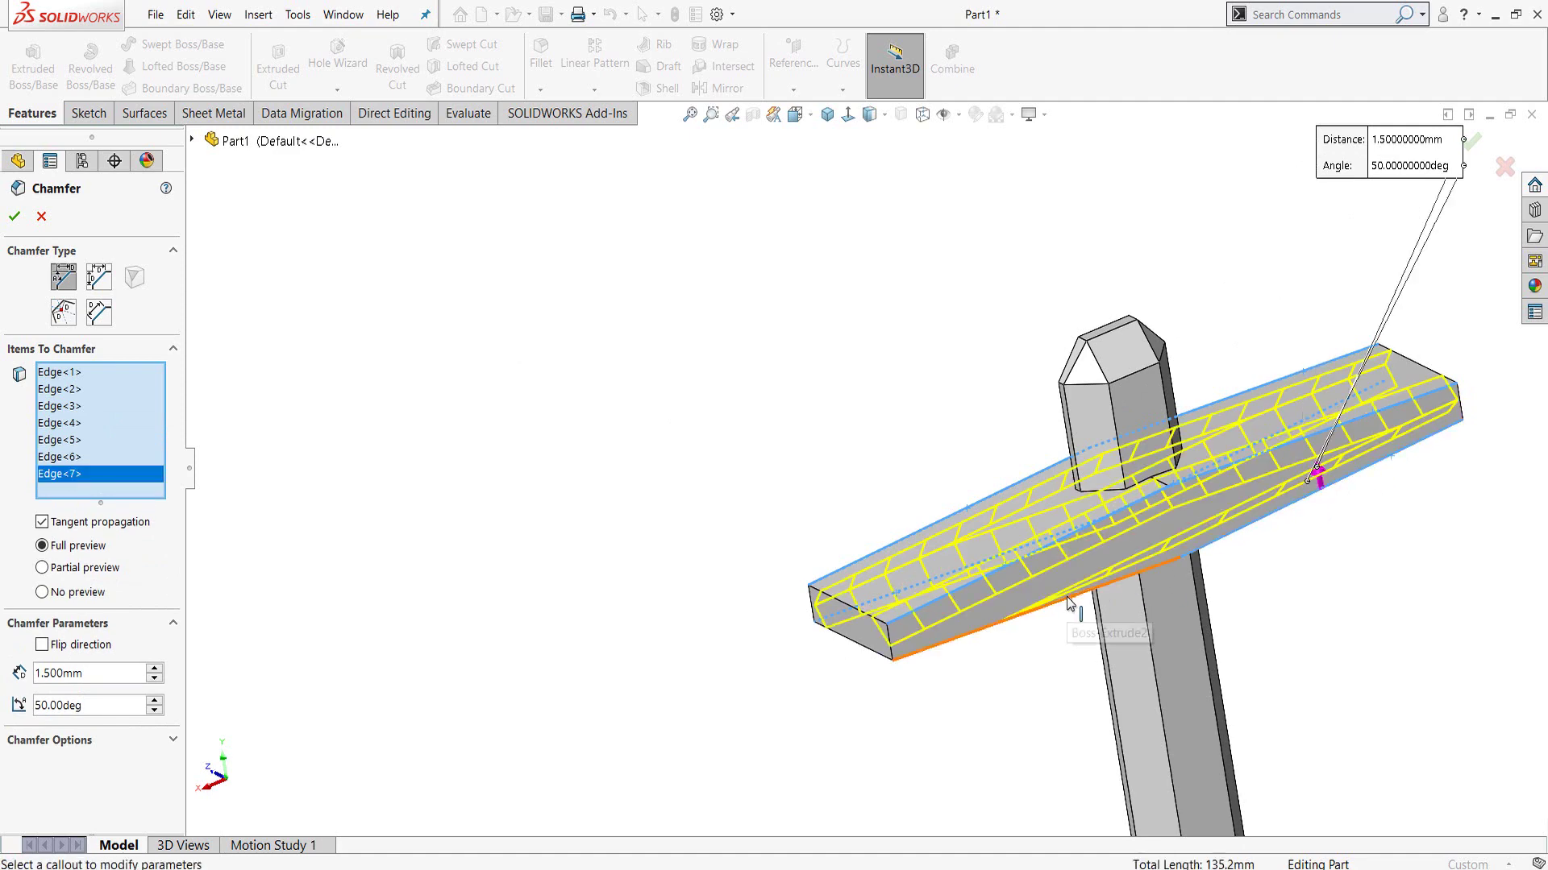
{"action": "left_click", "coordinate": [1070, 605]}
{"action": "middle_click_drag", "start_coordinate": [1072, 606], "coordinate": [1176, 623]}
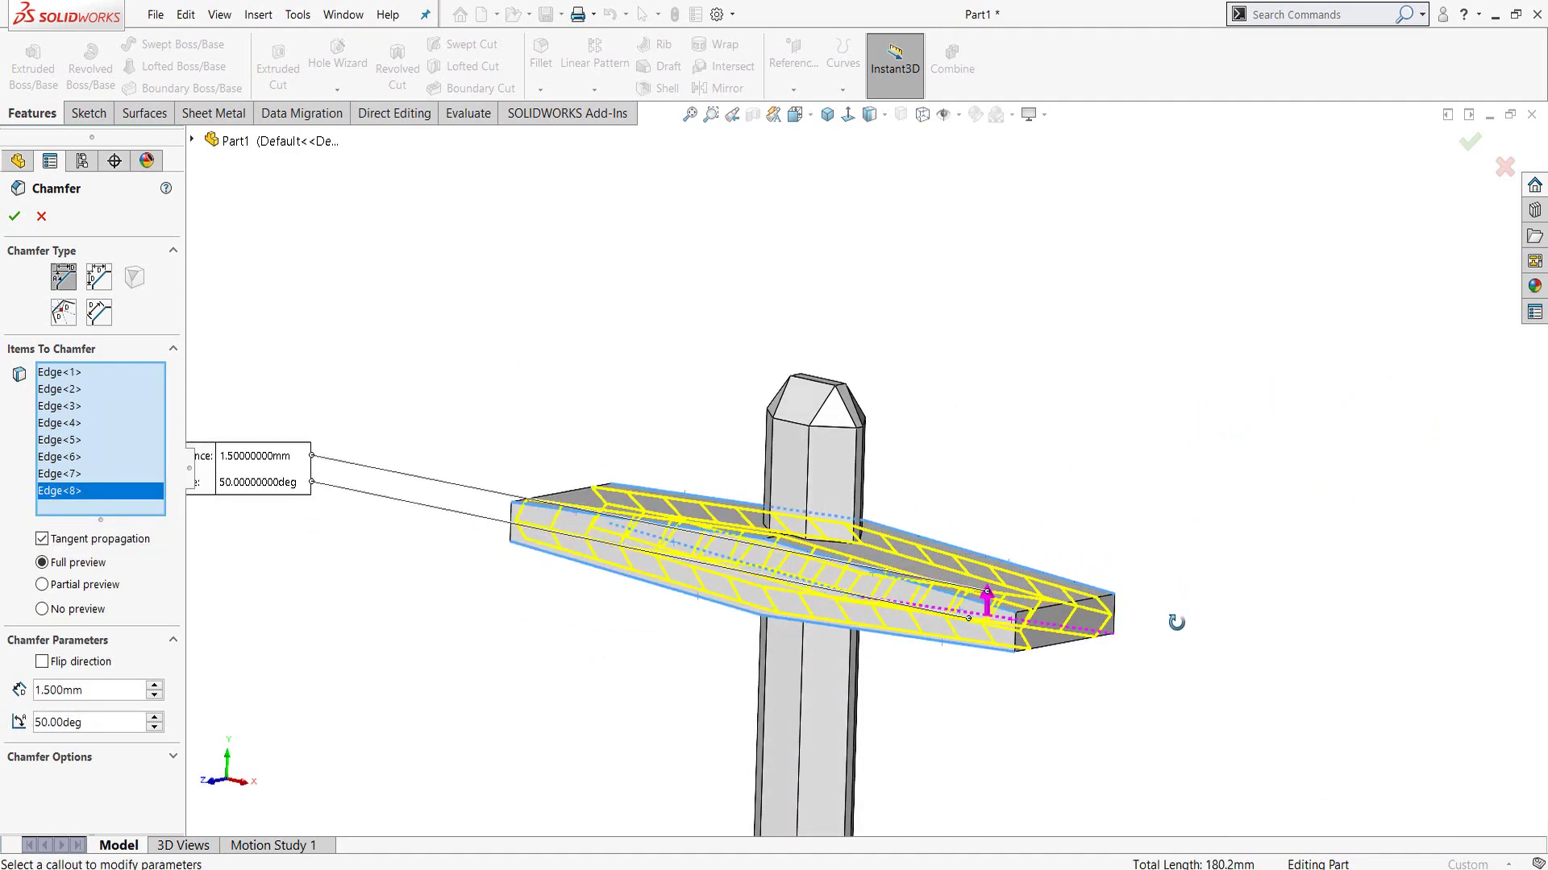
{"action": "left_click", "coordinate": [15, 216]}
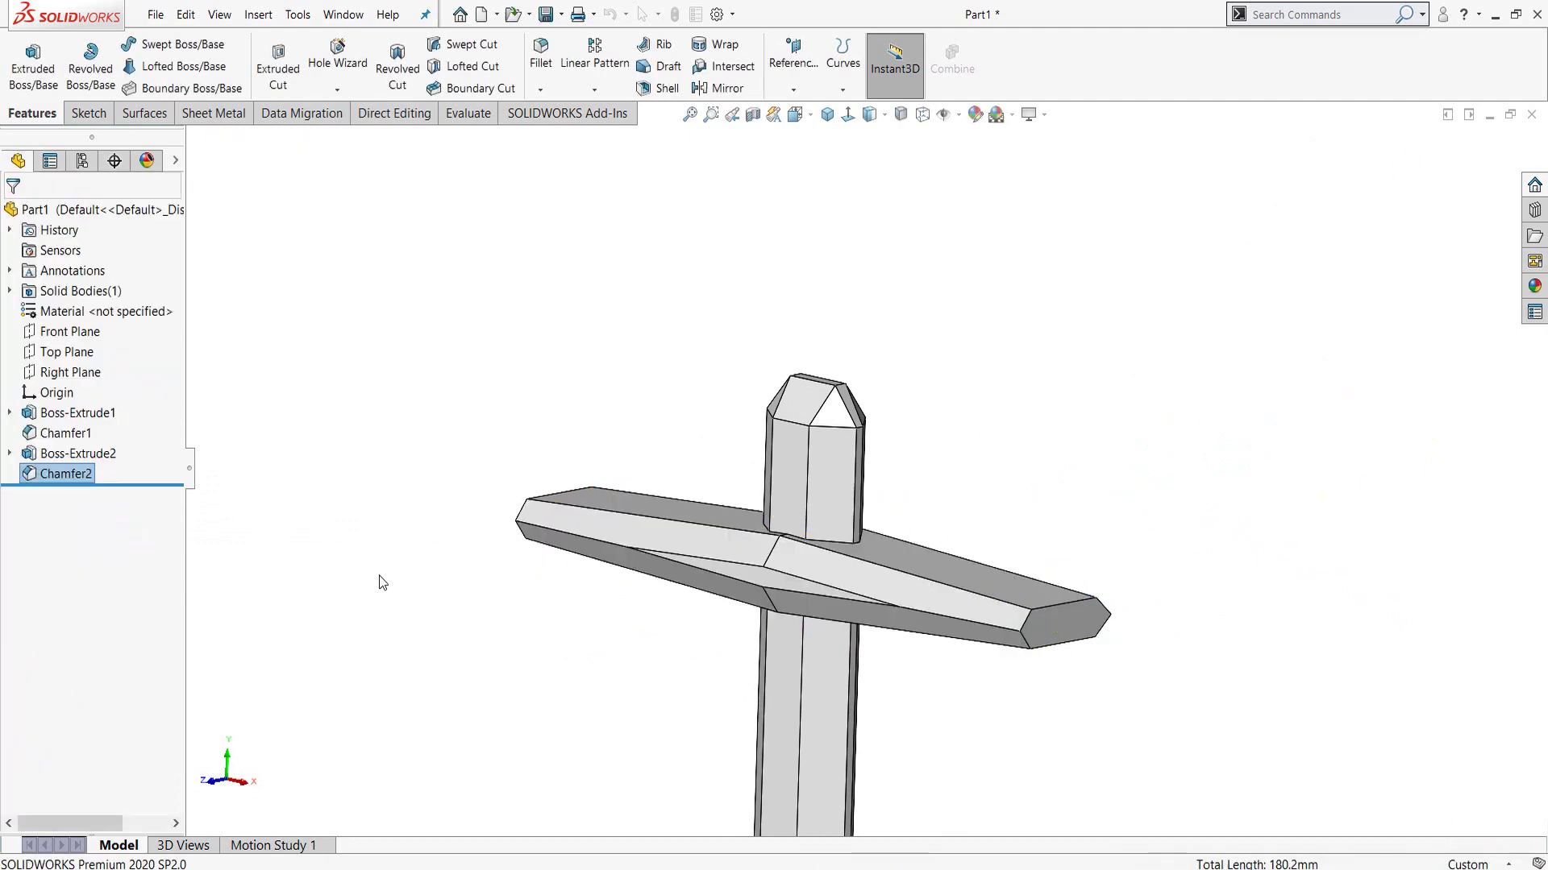
- Orbit to a frontal view, open a sketch on the Front Plane, and zoom to fit
{"action": "middle_click_drag", "start_coordinate": [543, 578], "coordinate": [650, 553]}
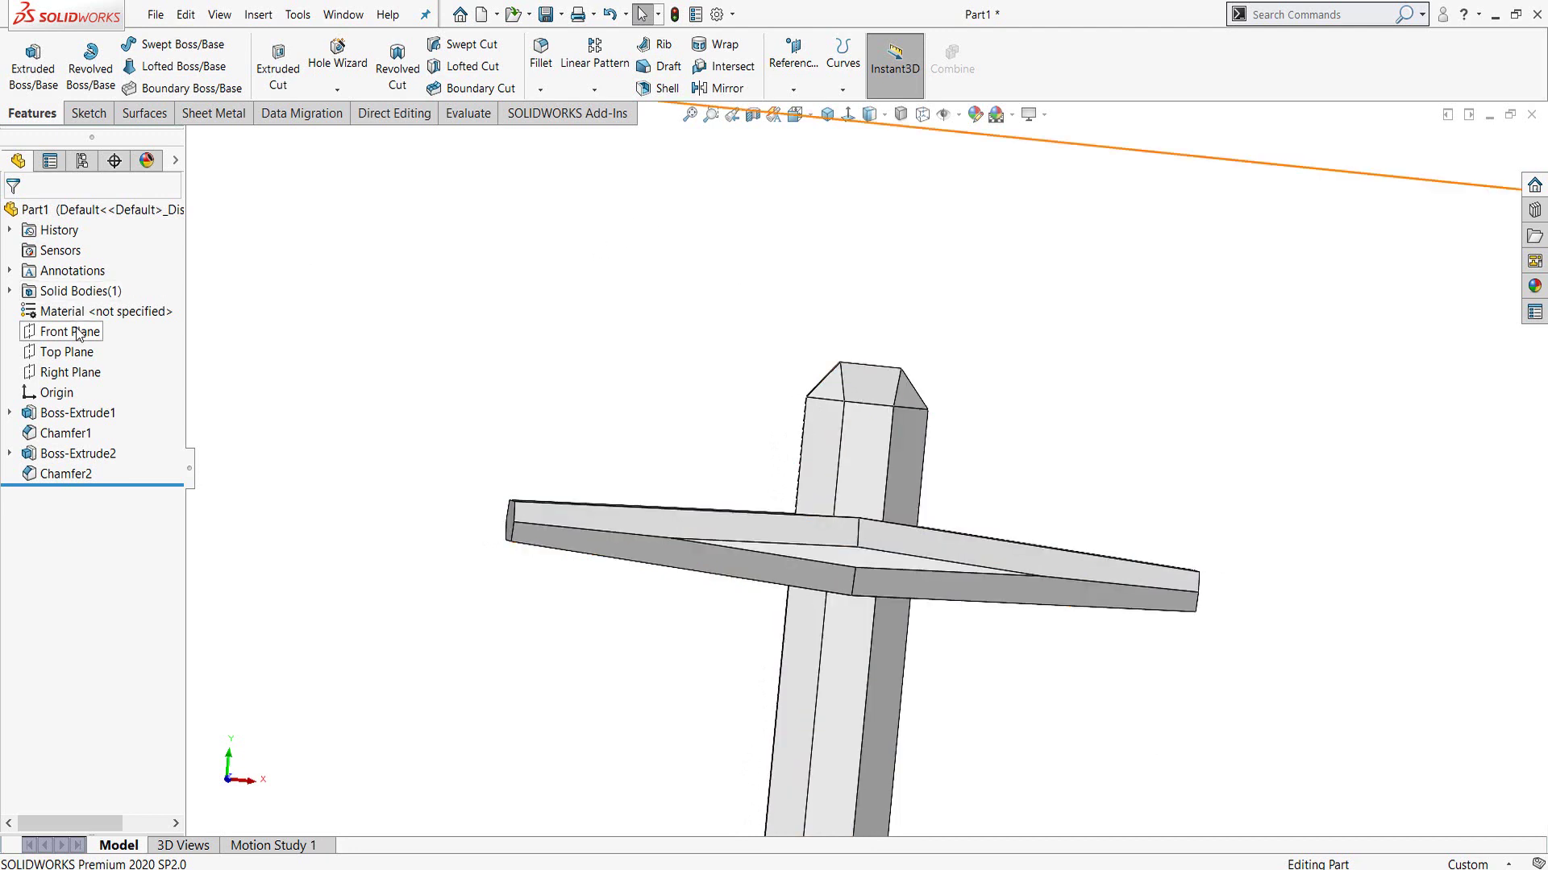
{"action": "middle_click_drag", "start_coordinate": [1029, 453], "coordinate": [476, 471]}
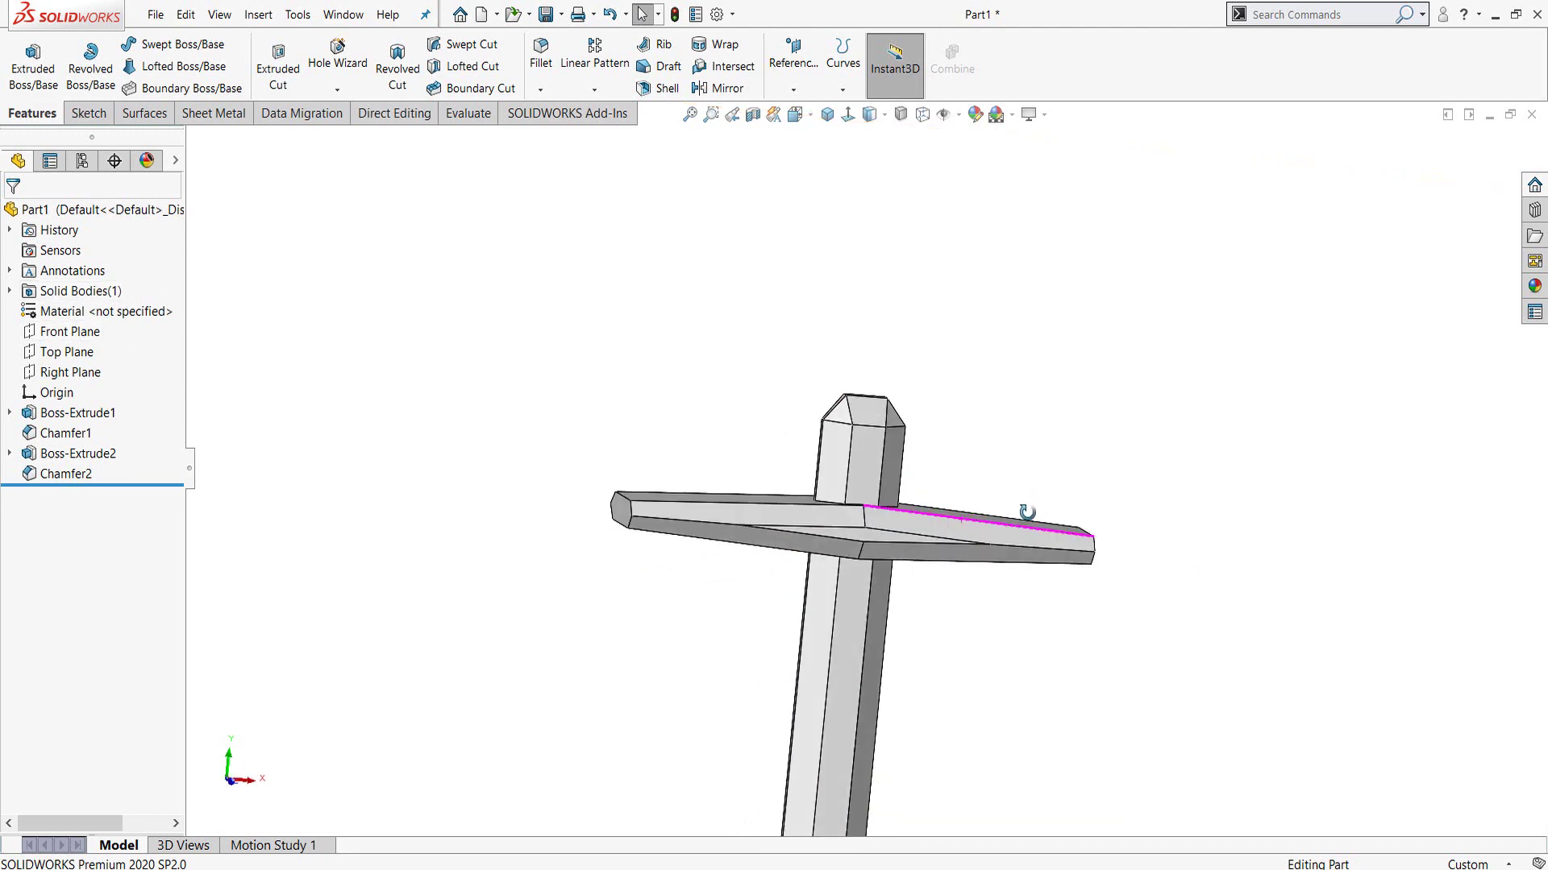
{"action": "left_click", "coordinate": [53, 329]}
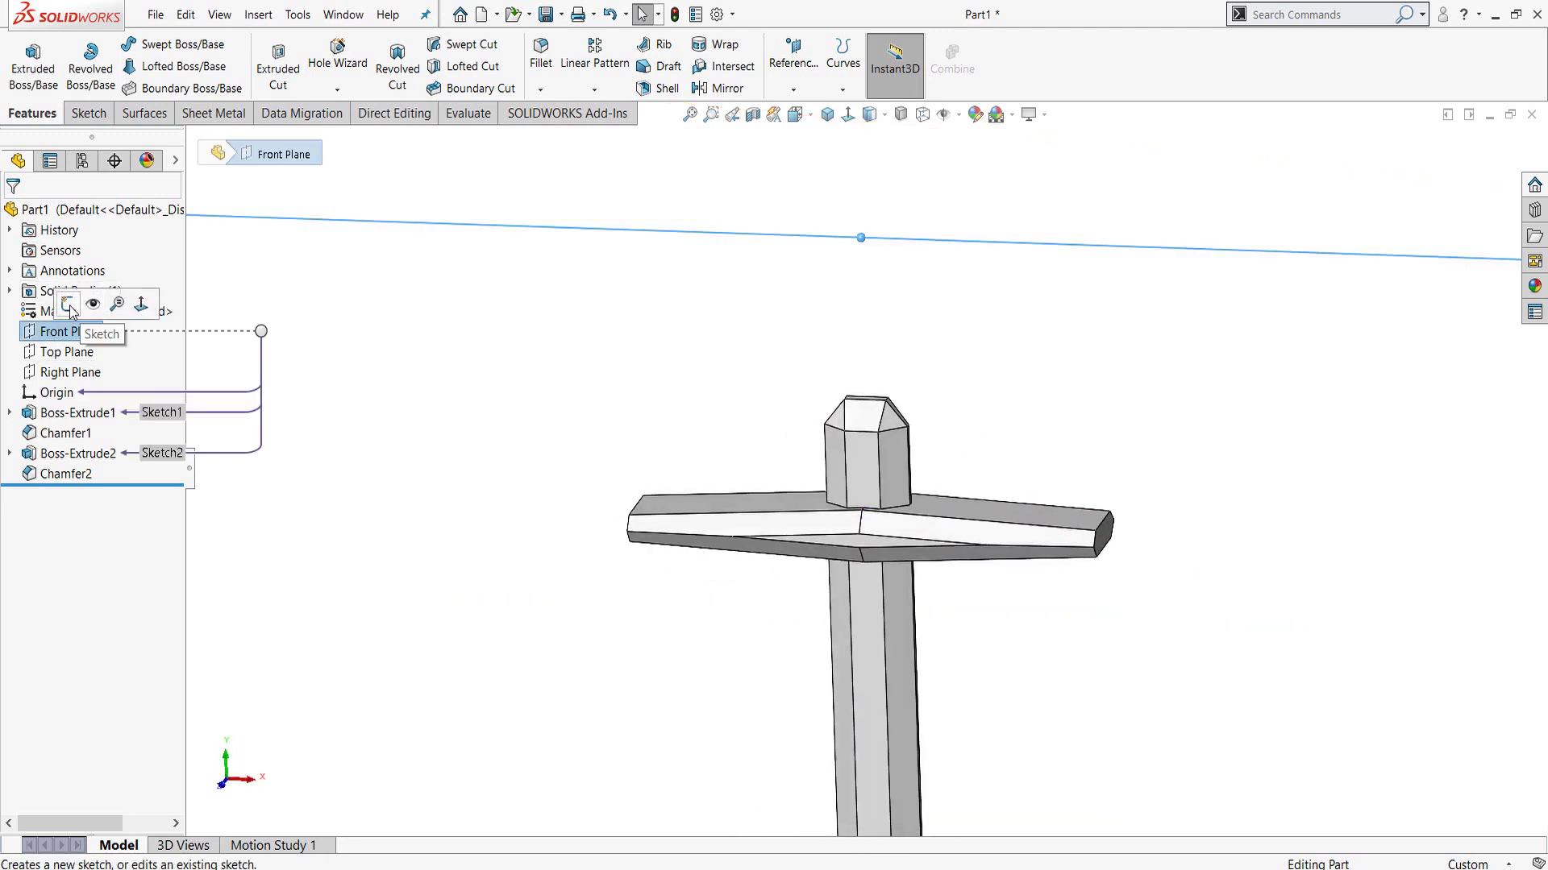
{"action": "left_click", "coordinate": [74, 312]}
{"action": "scroll", "coordinate": [994, 234], "scroll_direction": "down", "scroll_amount": 3}
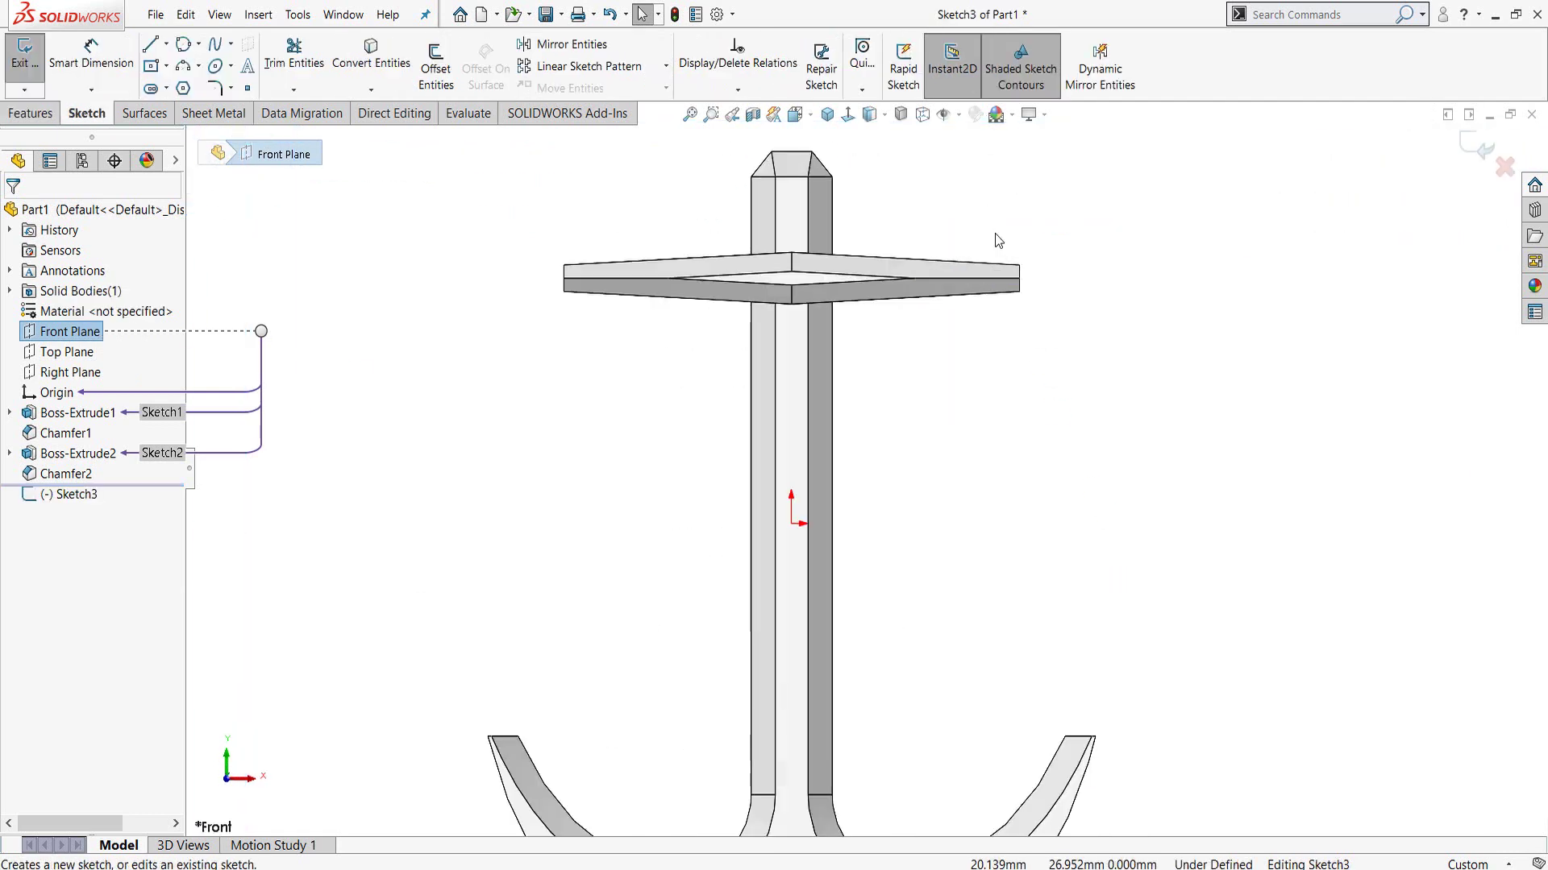
{"action": "scroll", "coordinate": [994, 234], "scroll_direction": "down", "scroll_amount": 3}
{"action": "key", "text": "f"}
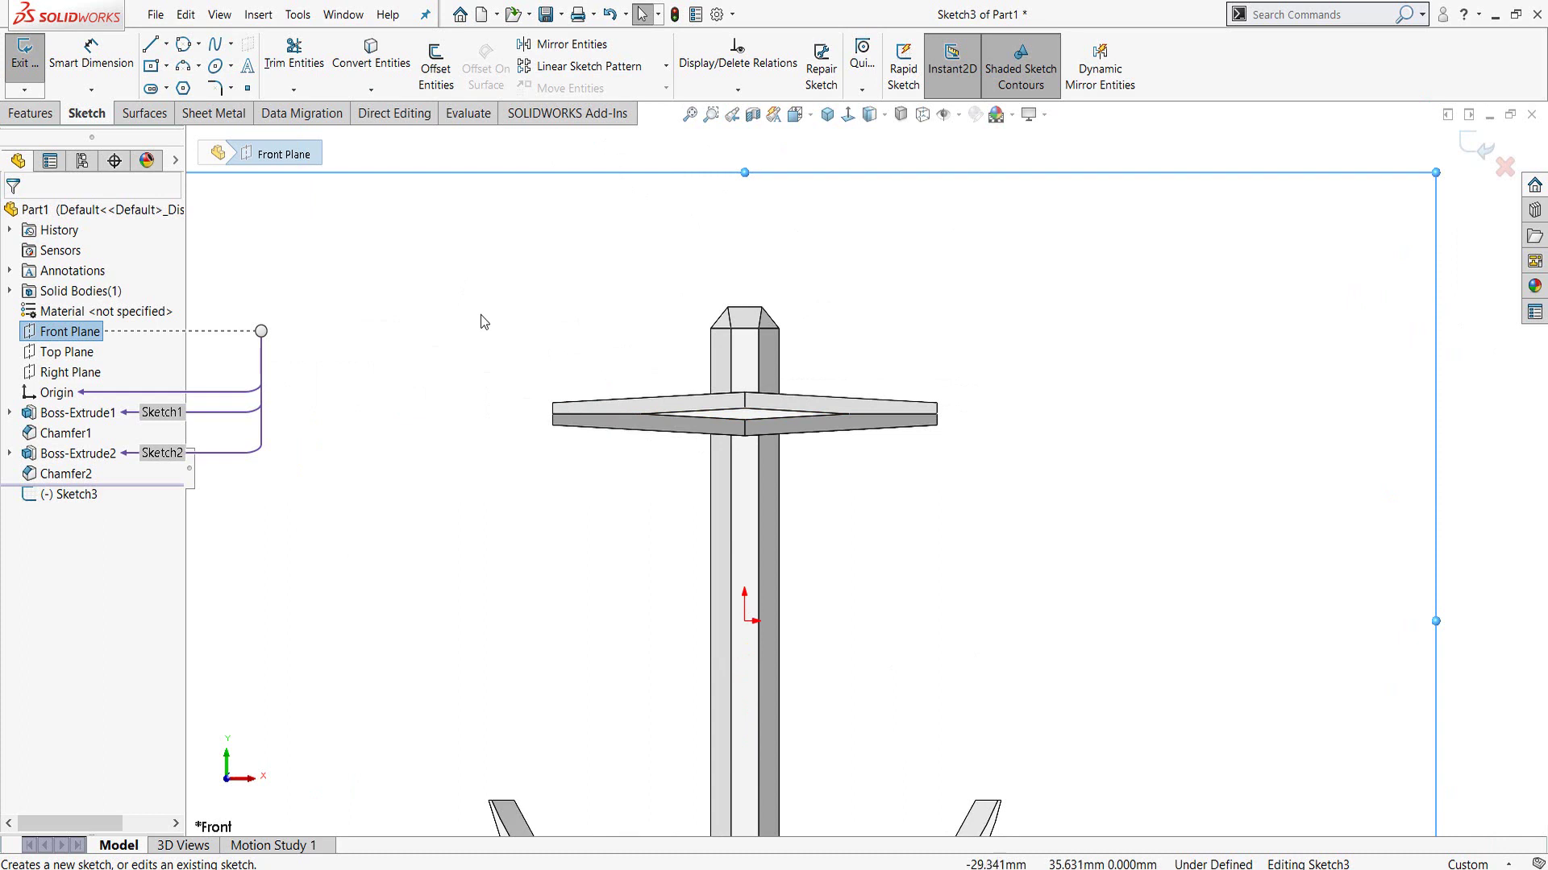
{"action": "mouse_move", "coordinate": [447, 376]}
{"action": "right_mouse_down"}
{"action": "mouse_move", "coordinate": [494, 345]}
{"action": "mouse_move", "coordinate": [540, 375]}
{"action": "right_mouse_up"}
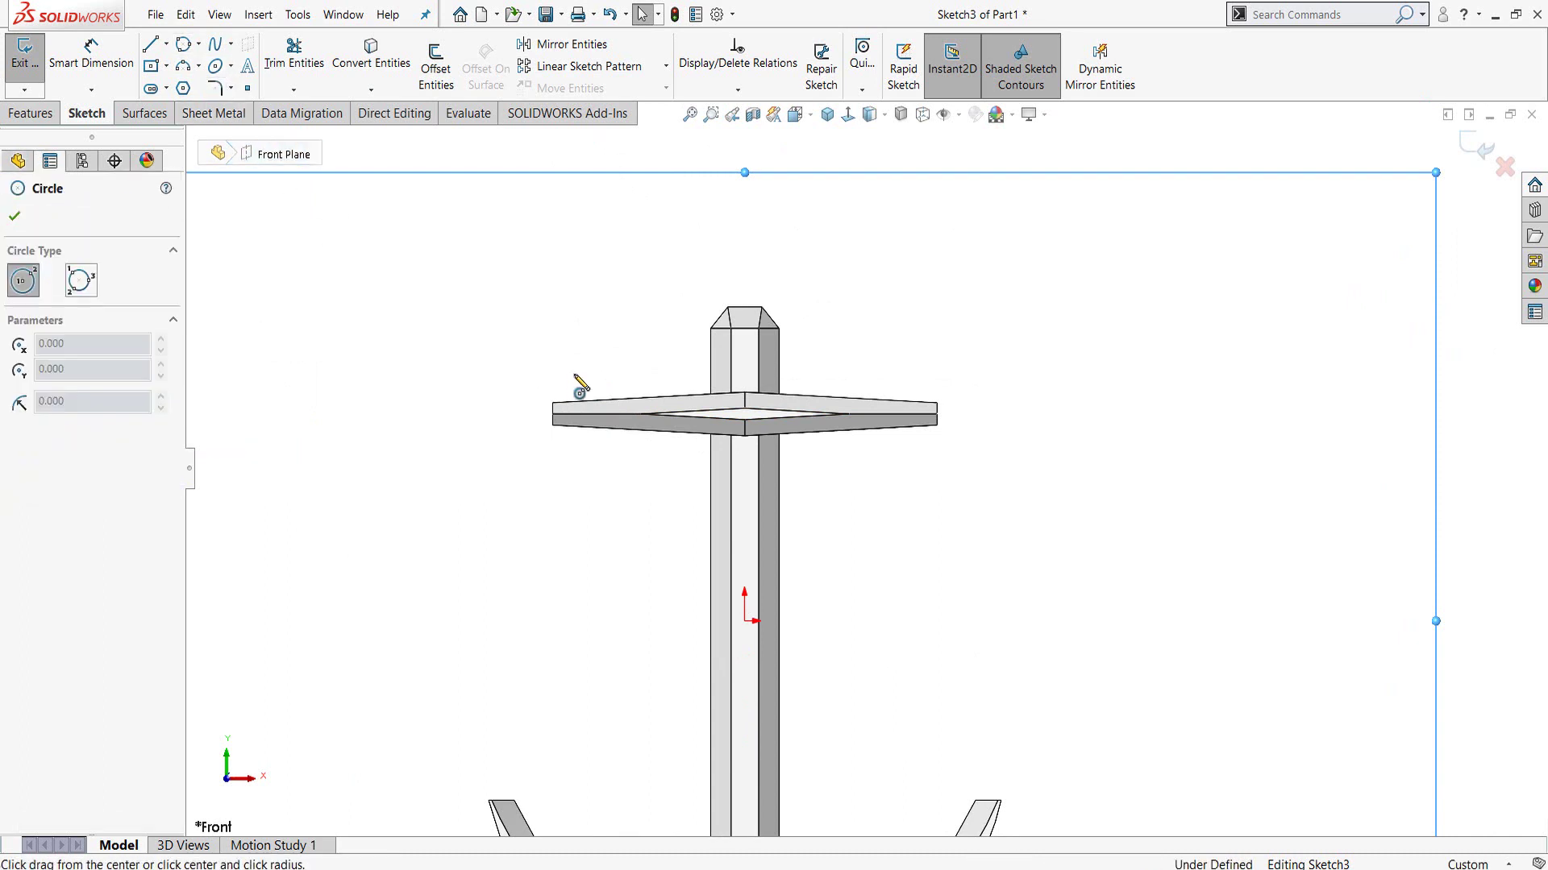
- Draw a circle at the crossbar's right end with a horizontal line across it
{"action": "left_click", "coordinate": [968, 414]}
{"action": "left_click", "coordinate": [985, 433]}
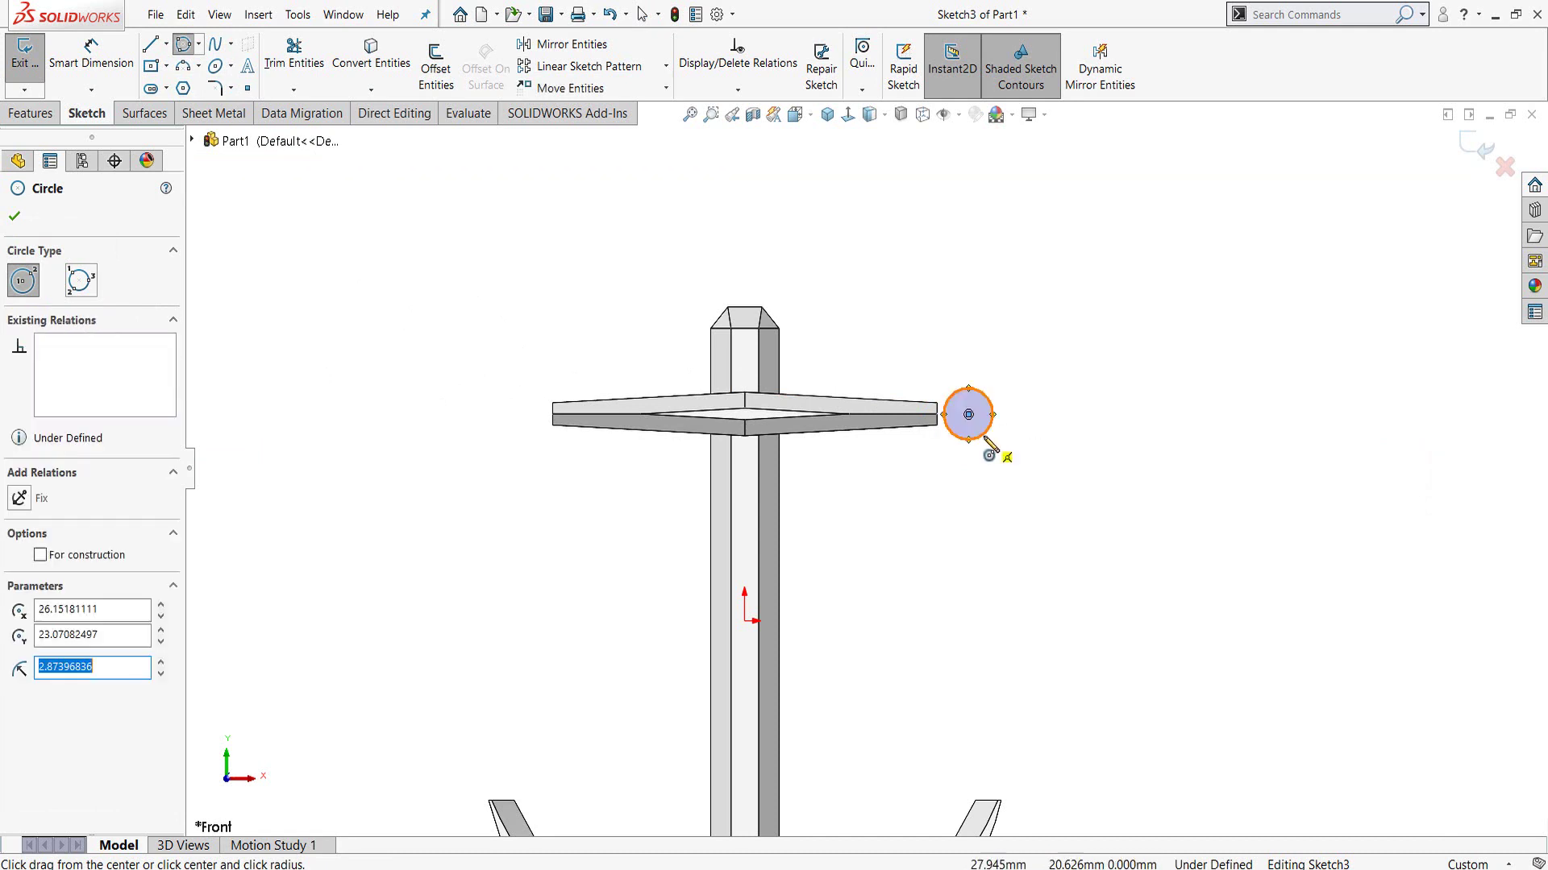
{"action": "key", "text": "Escape"}
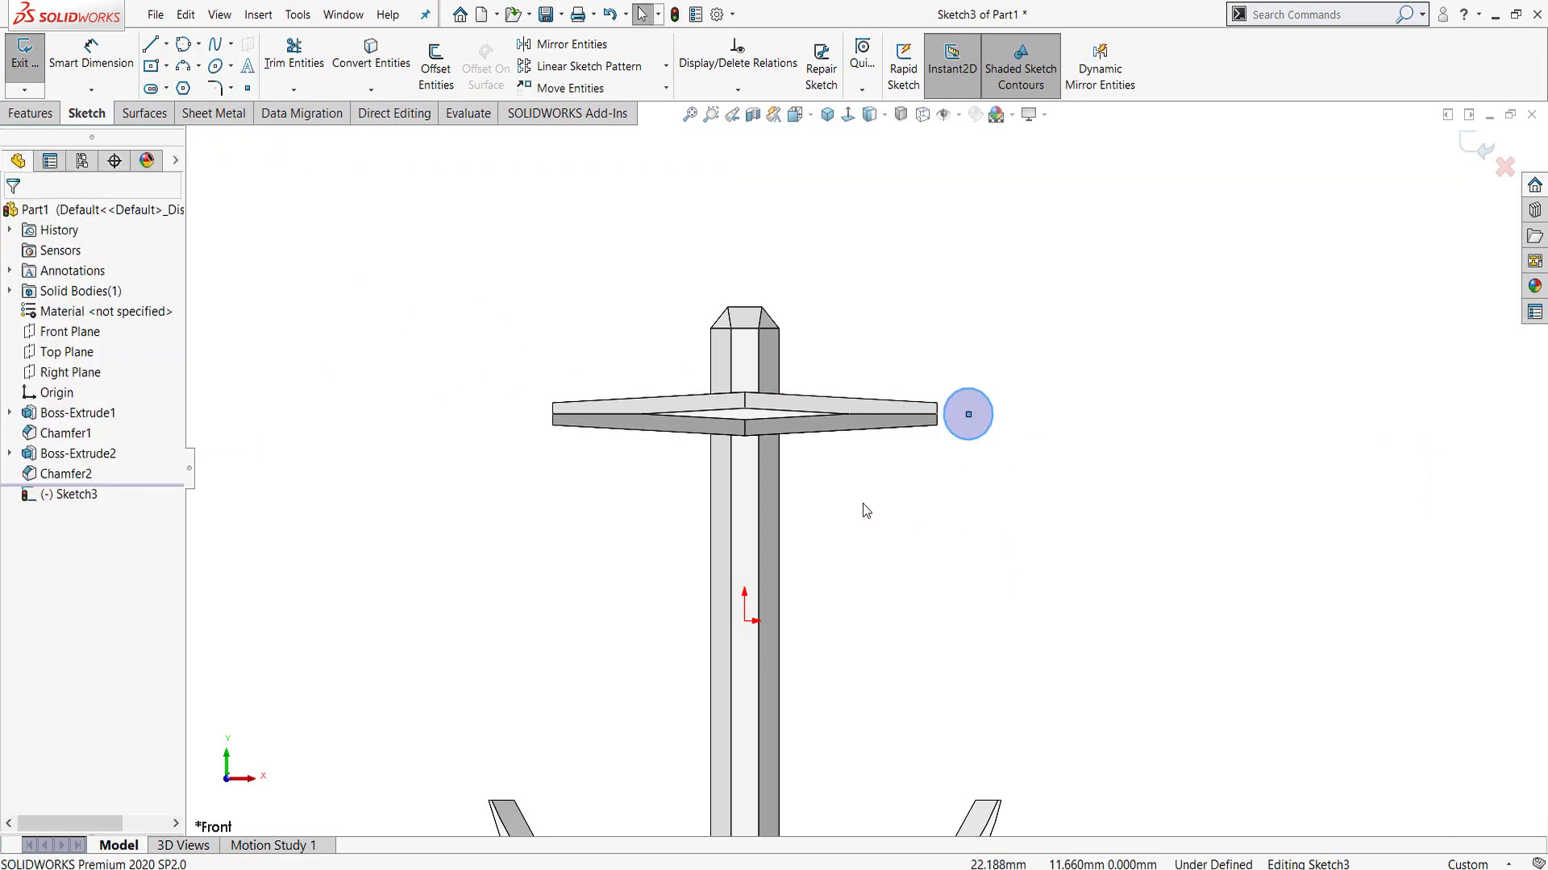
{"action": "right_click_drag", "start_coordinate": [841, 568], "coordinate": [878, 601]}
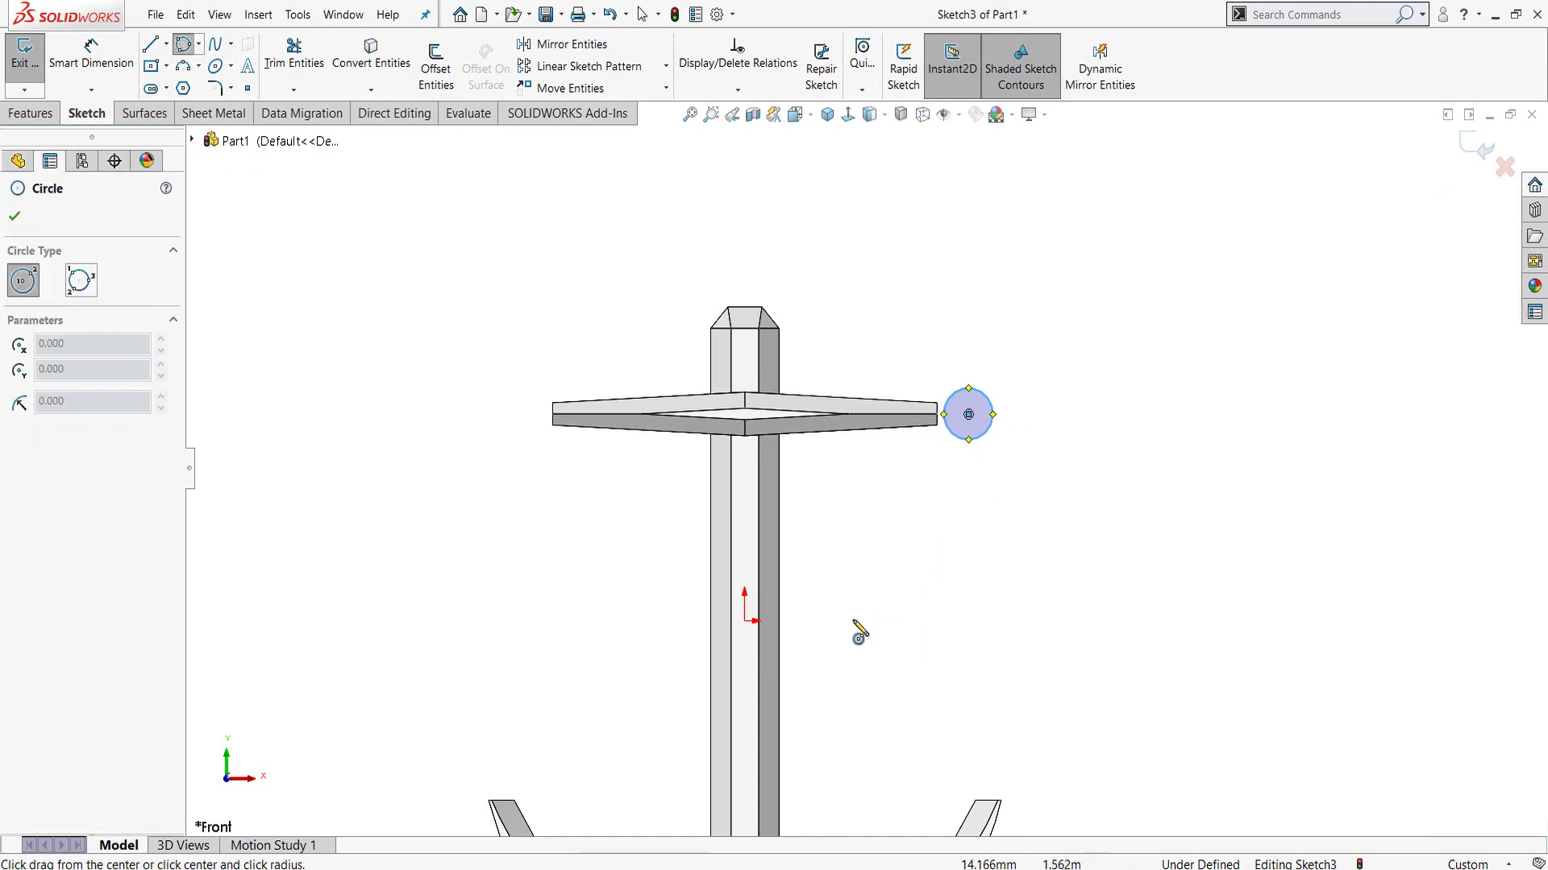
{"action": "key", "text": "Escape"}
{"action": "key", "text": "l"}
{"action": "scroll", "coordinate": [967, 431], "scroll_direction": "down", "scroll_amount": 3}
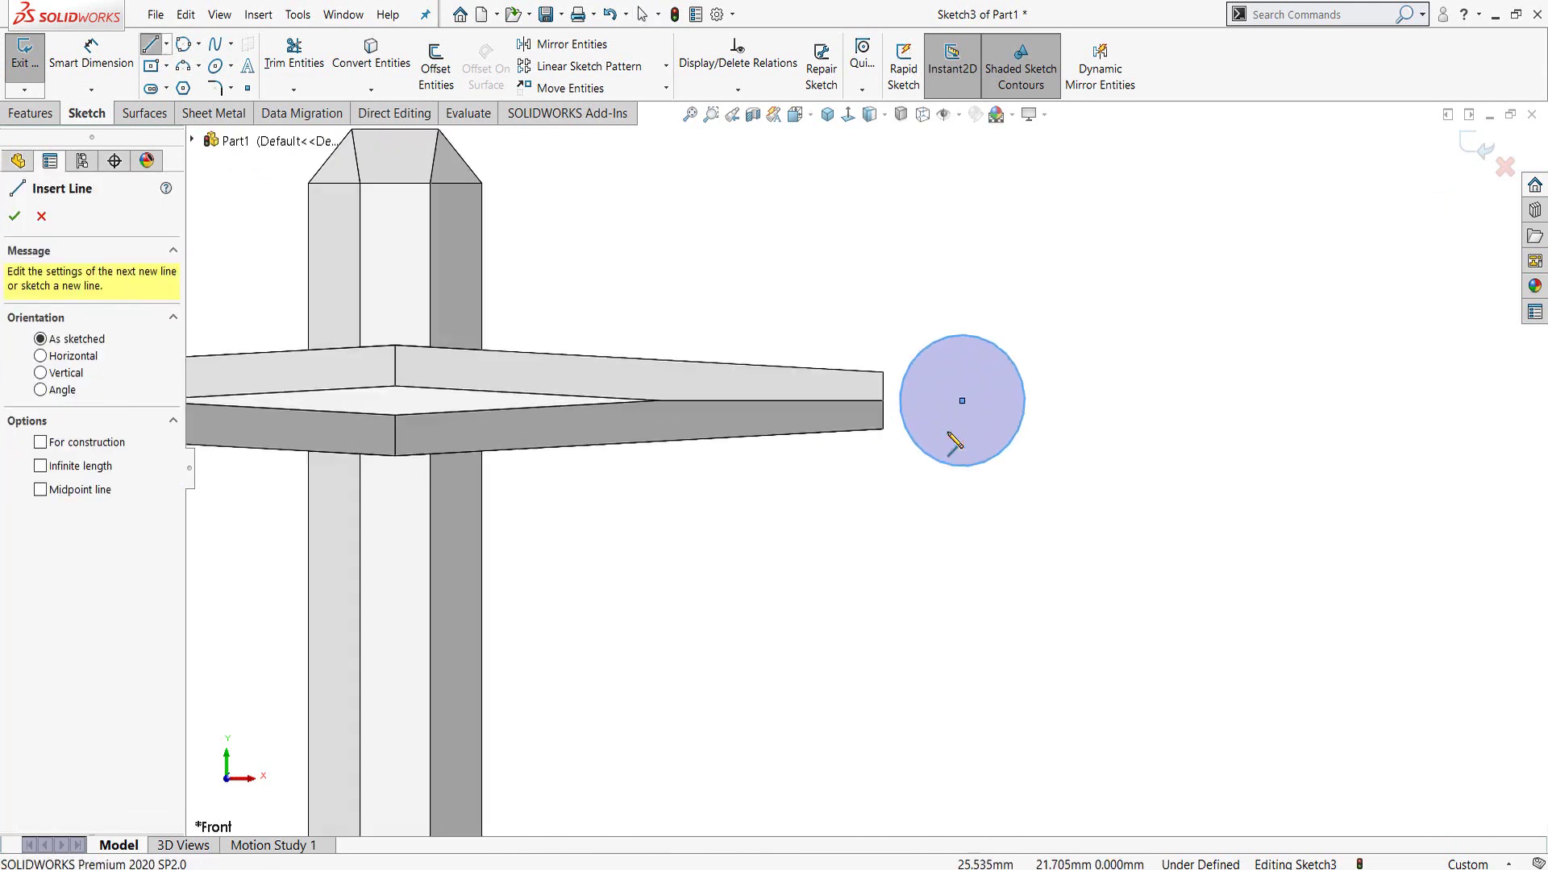
{"action": "left_click", "coordinate": [900, 400]}
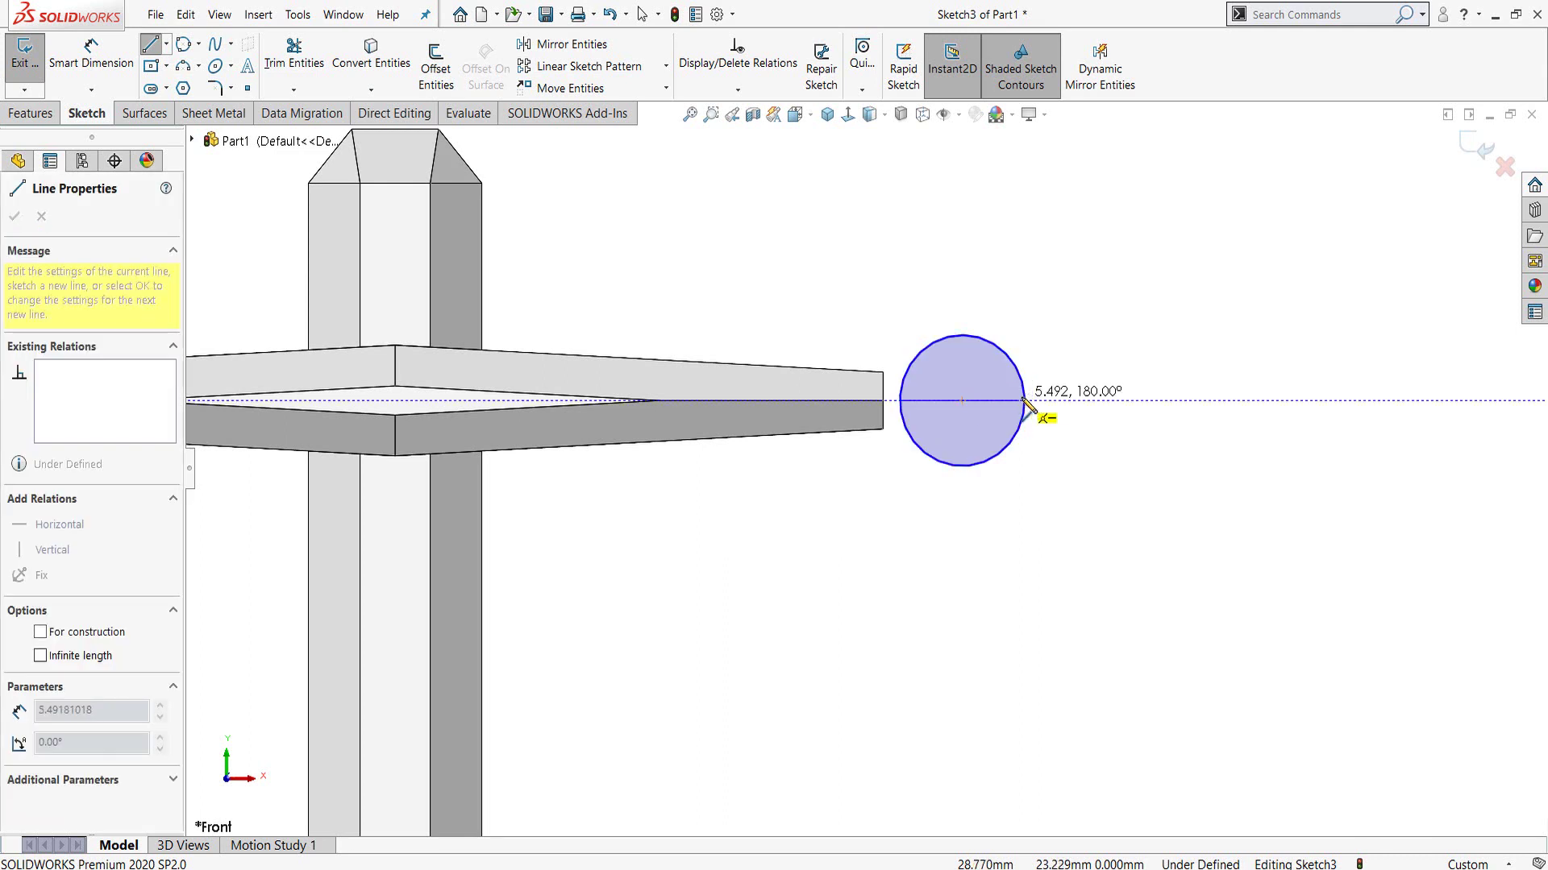
{"action": "left_click", "coordinate": [1024, 401]}
{"action": "key", "text": "Escape"}
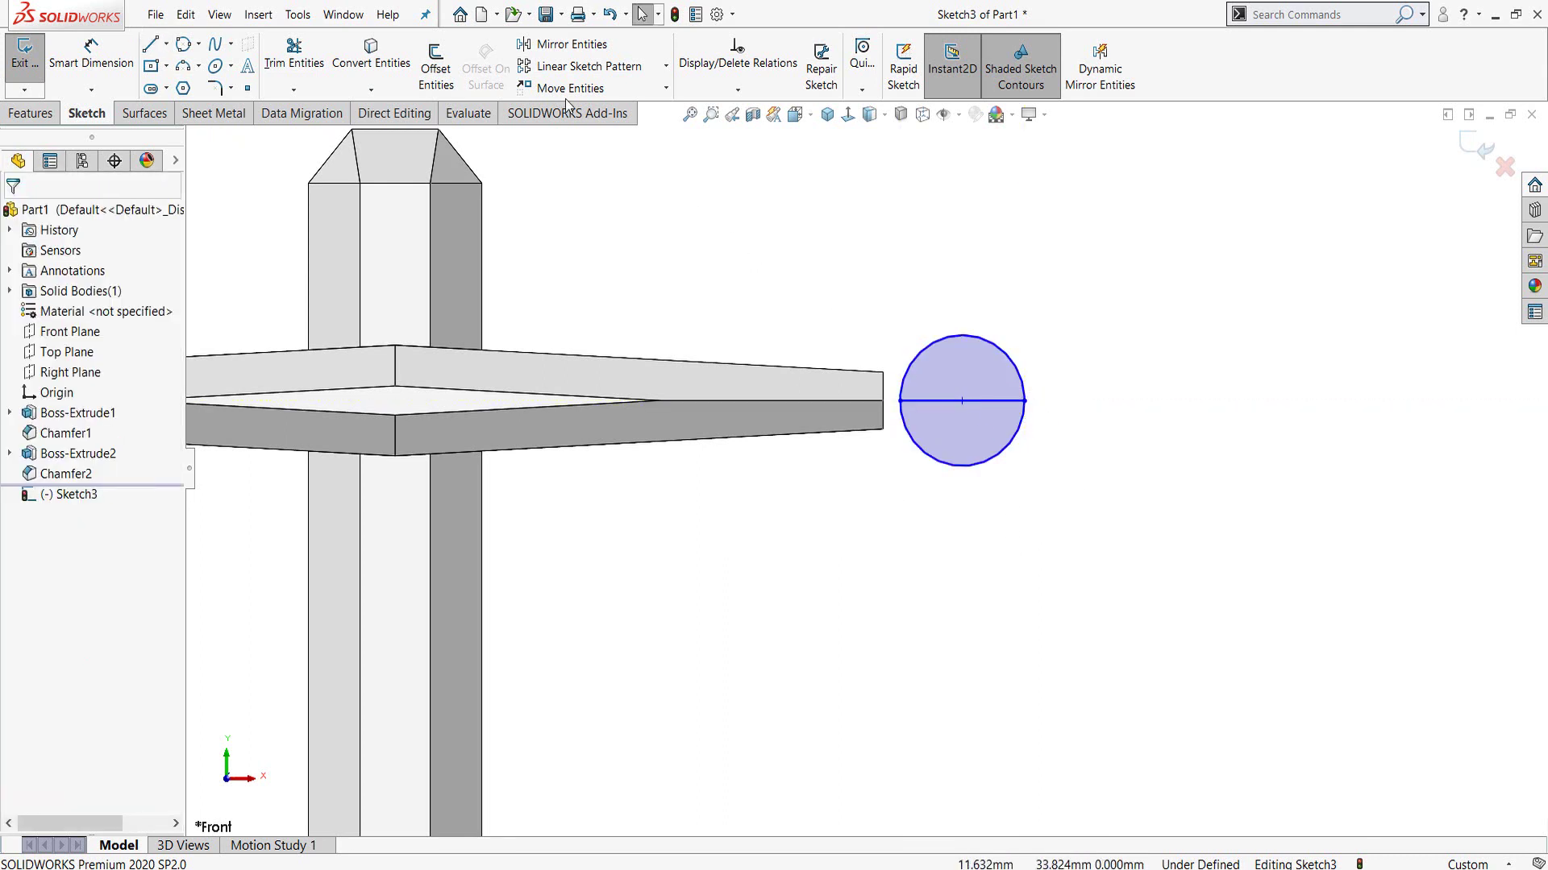
- Power-trim away the circle's upper half, leaving the lower semicircle
{"action": "left_click", "coordinate": [278, 57]}
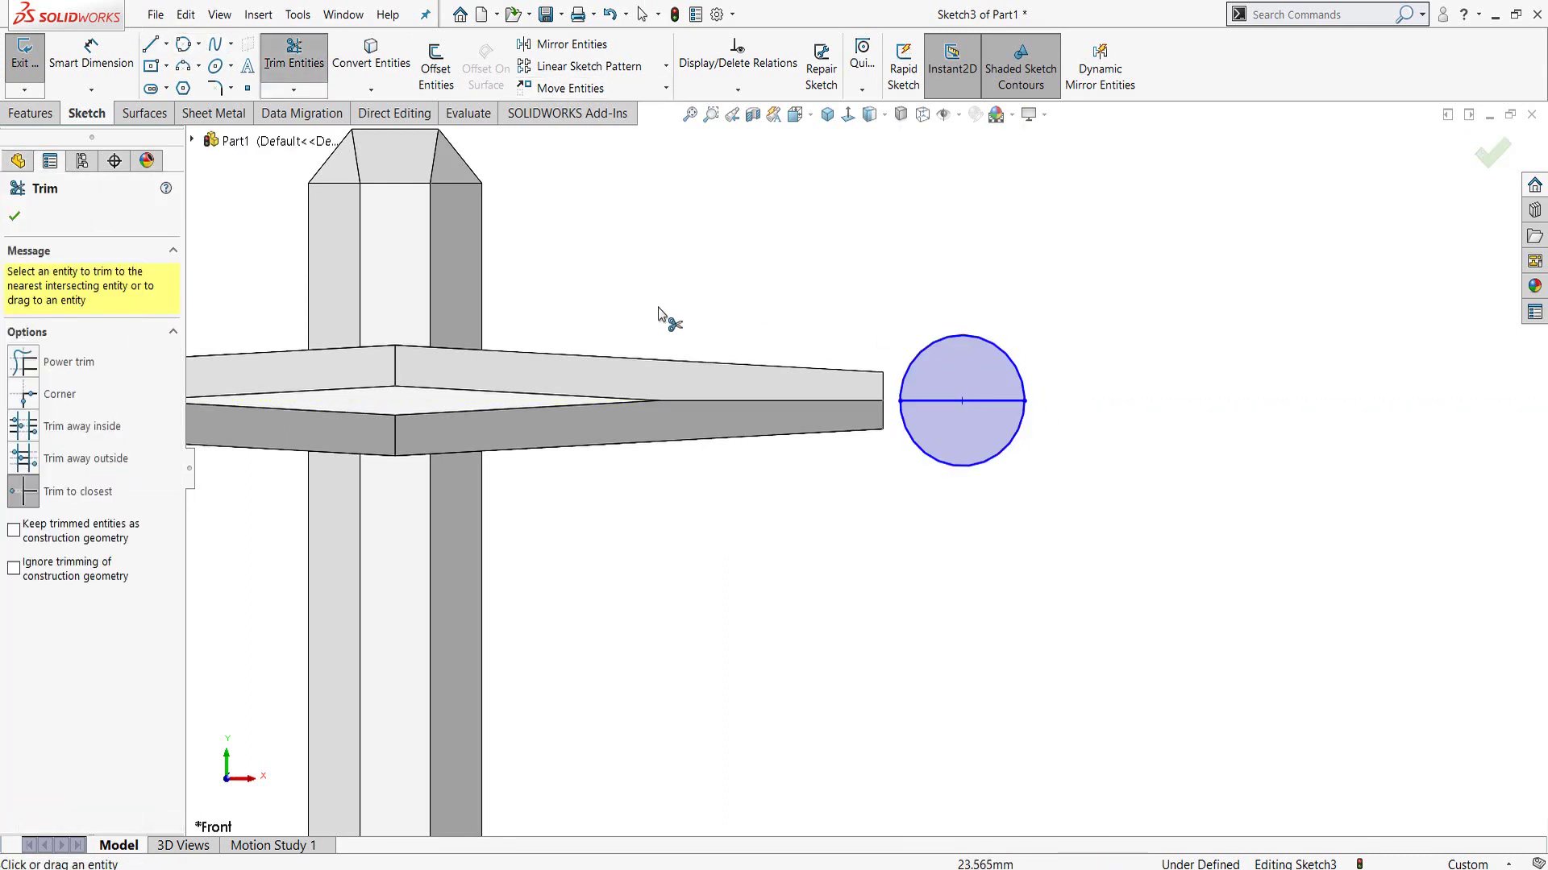
{"action": "left_click", "coordinate": [51, 365]}
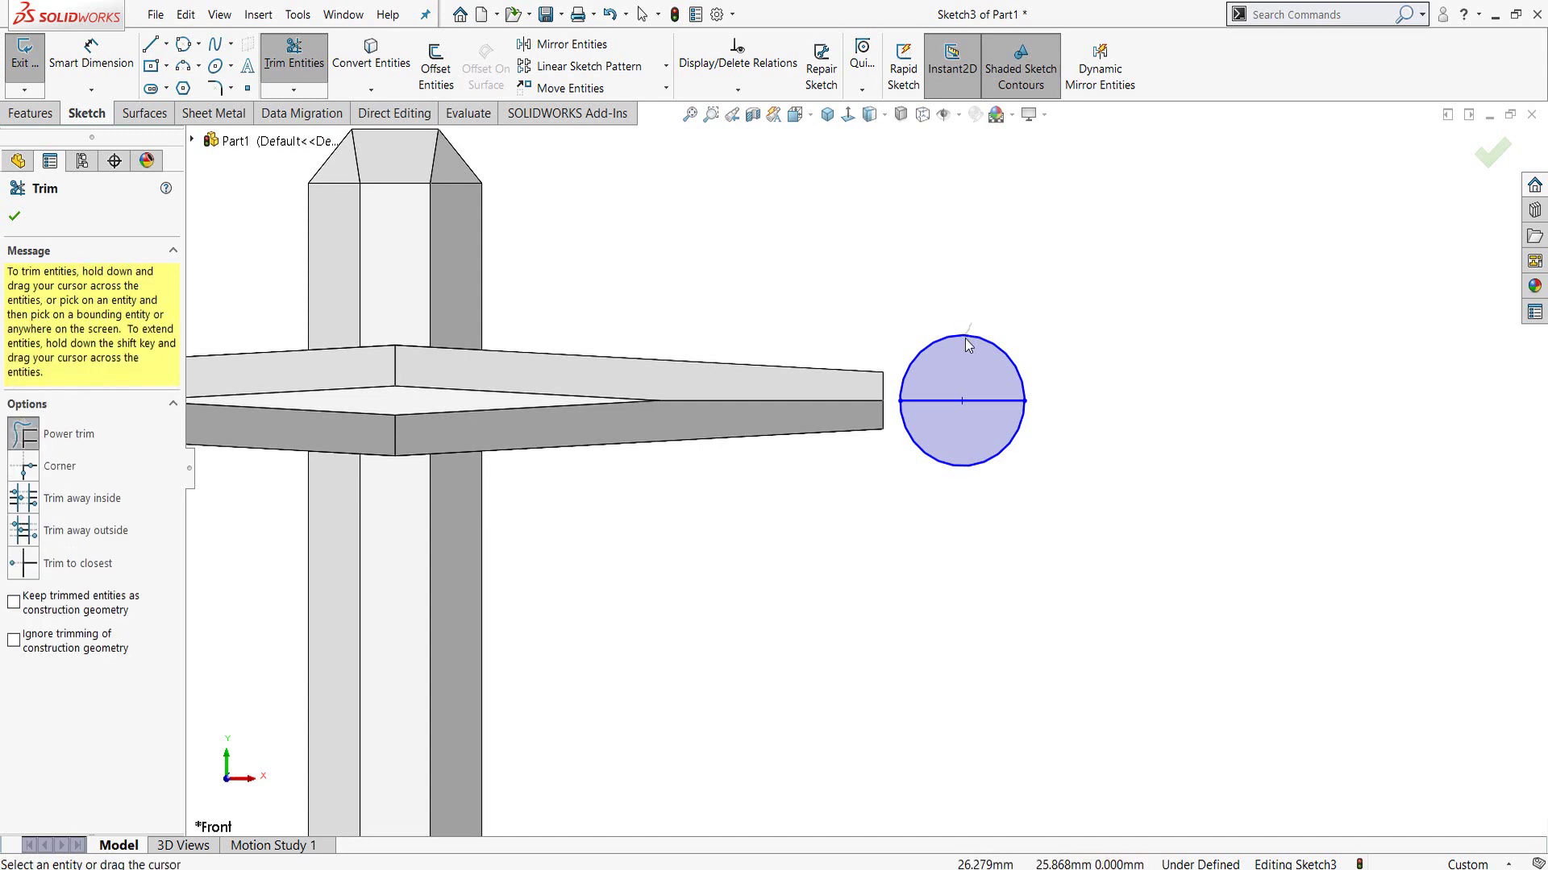
{"action": "left_click_drag", "start_coordinate": [968, 345], "coordinate": [967, 347]}
{"action": "key", "text": "Escape"}
- Dimension the semicircle's arc to a 3.75 mm radius
{"action": "mouse_move", "coordinate": [949, 618]}
{"action": "right_mouse_down"}
{"action": "mouse_move", "coordinate": [952, 637]}
{"action": "mouse_move", "coordinate": [943, 558]}
{"action": "right_mouse_up"}
{"action": "key", "text": "Escape"}
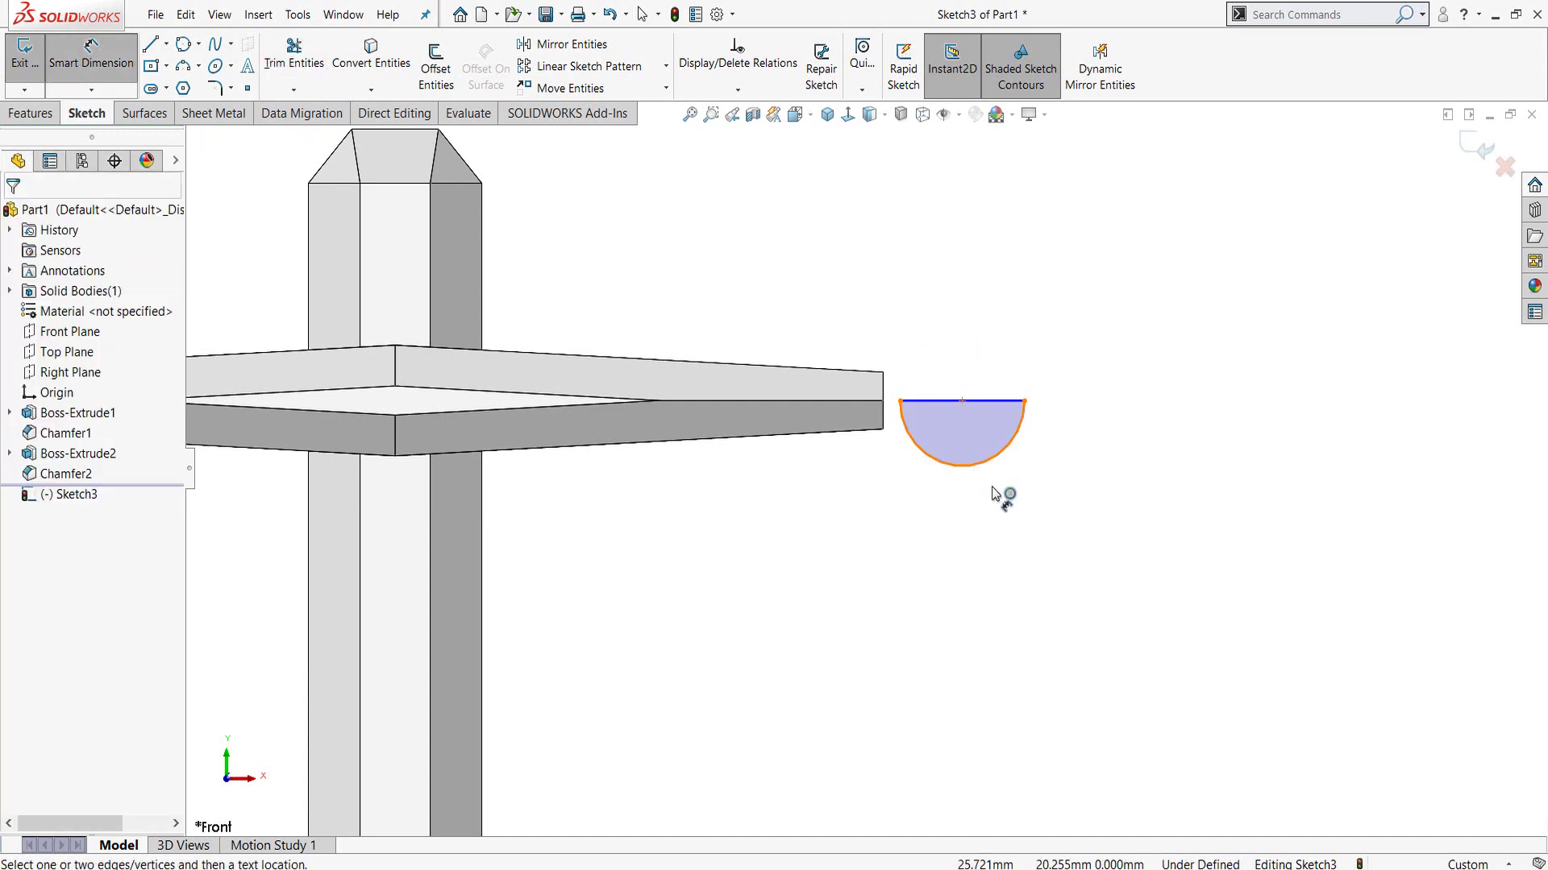
{"action": "left_click", "coordinate": [993, 459]}
{"action": "left_click", "coordinate": [1129, 596]}
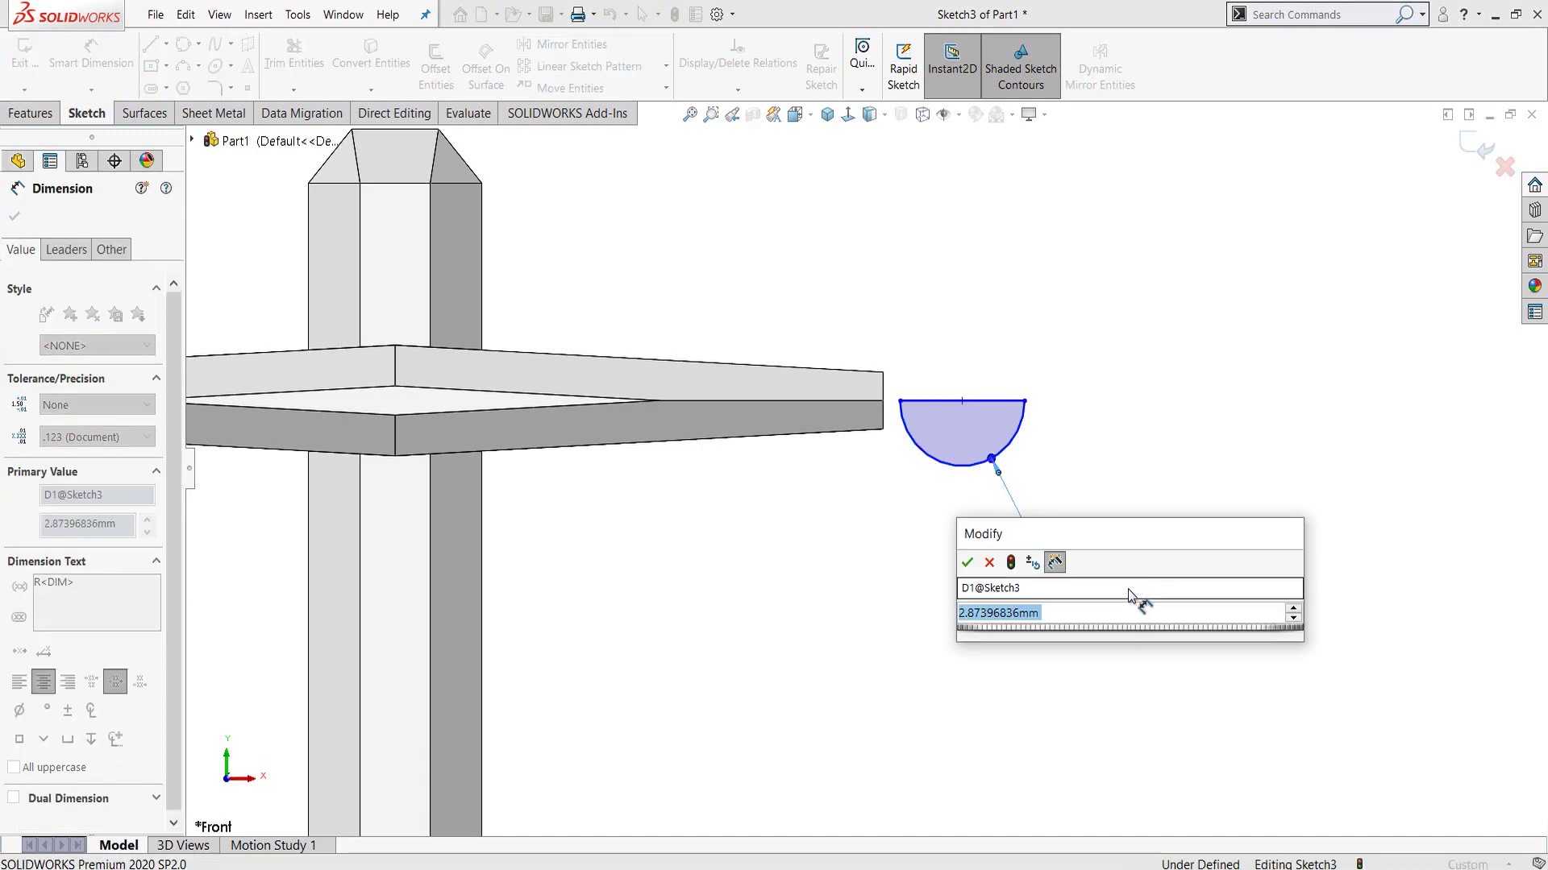
{"action": "type", "text": "3.7"}
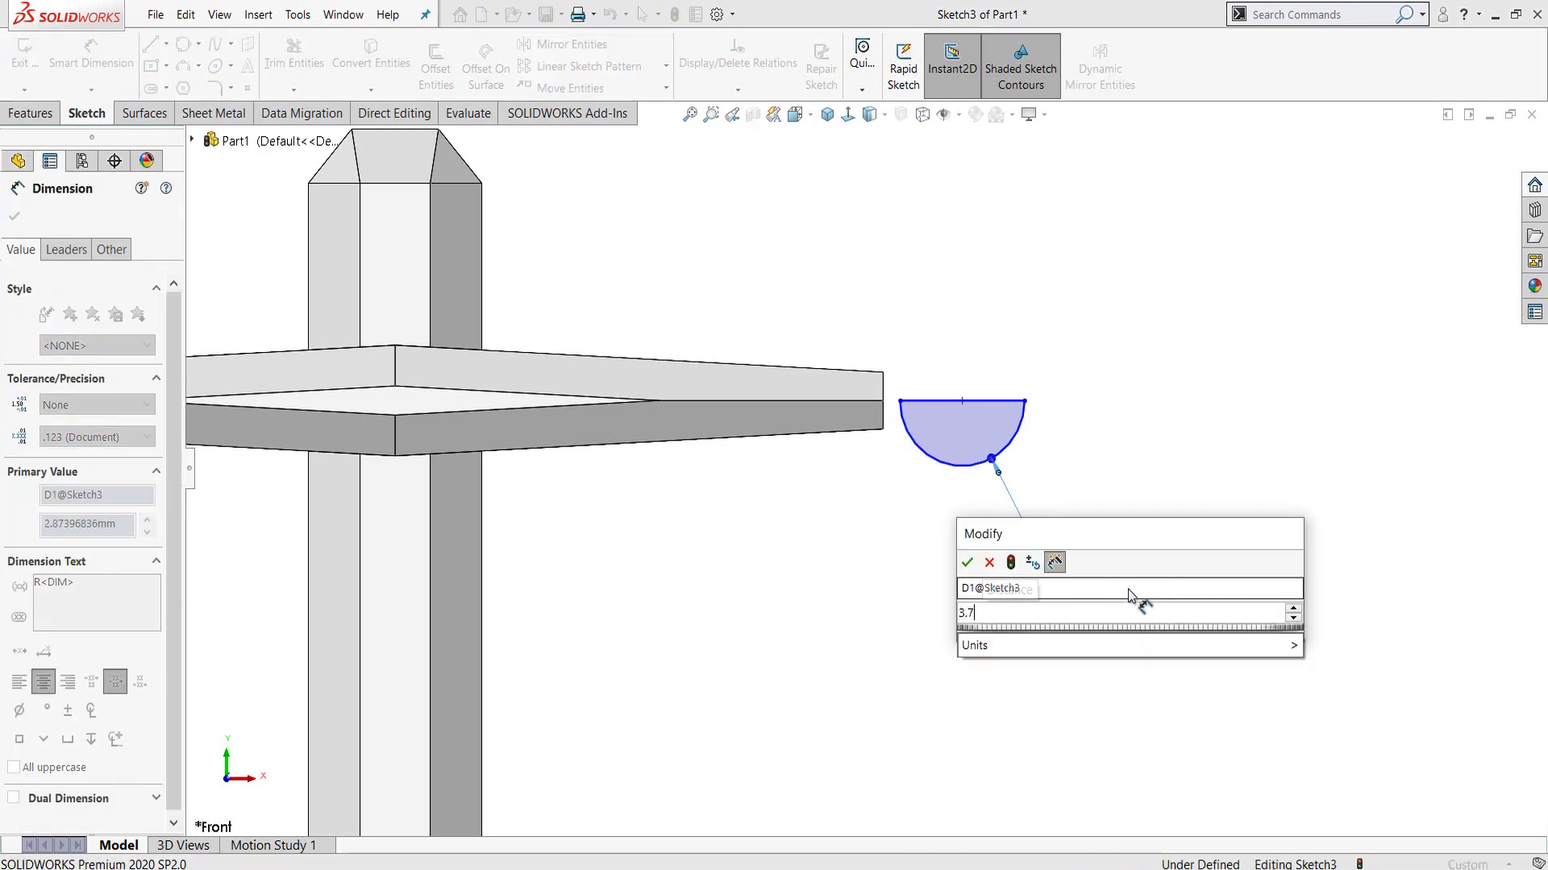
{"action": "type", "text": "5"}
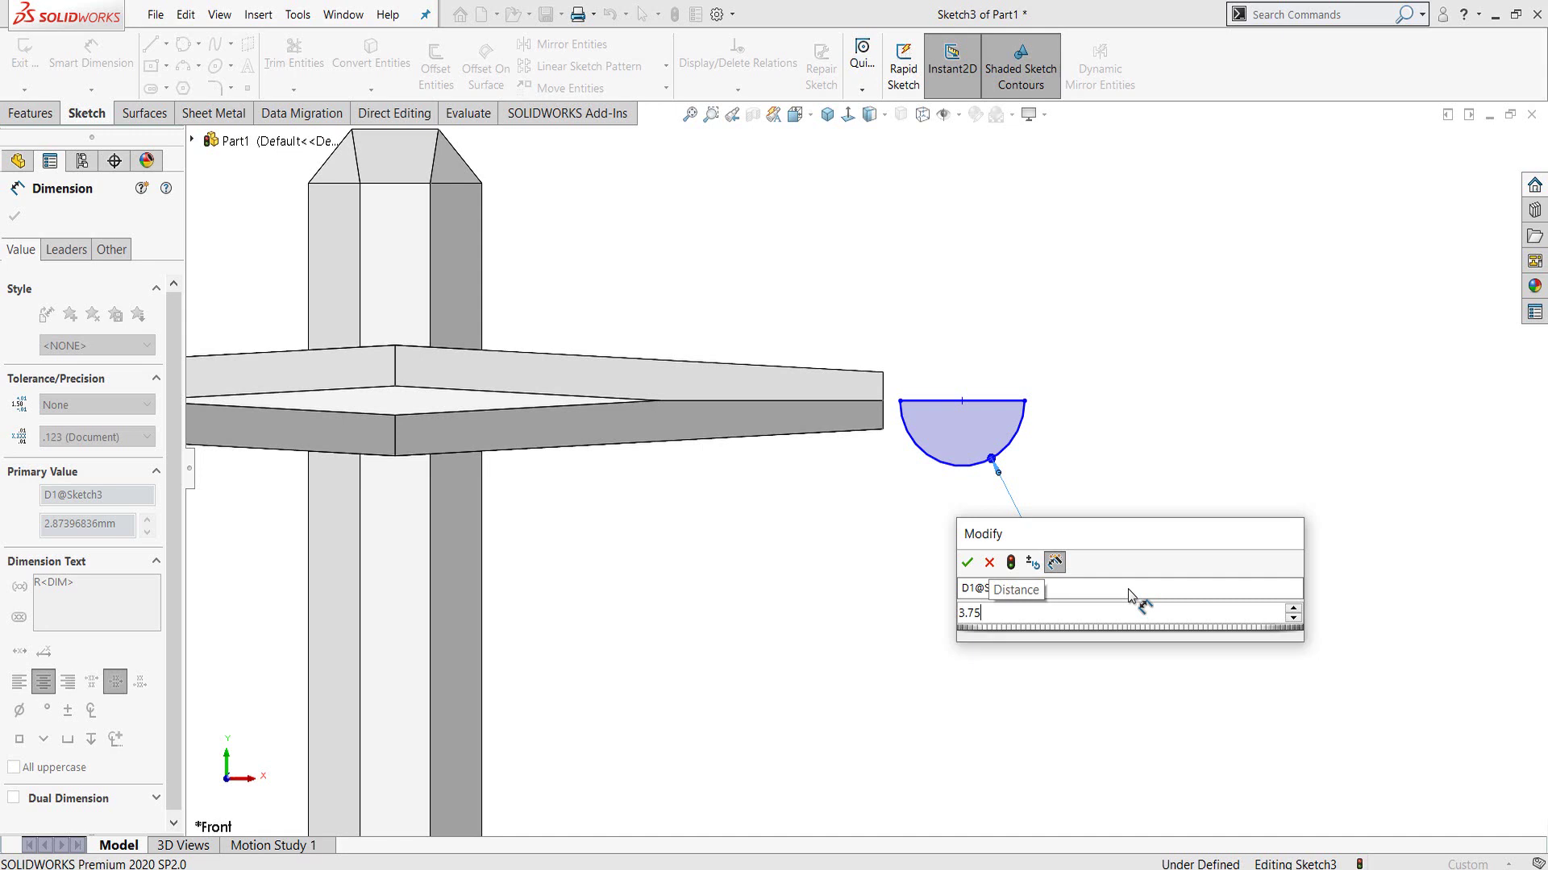
{"action": "key", "text": "Return"}
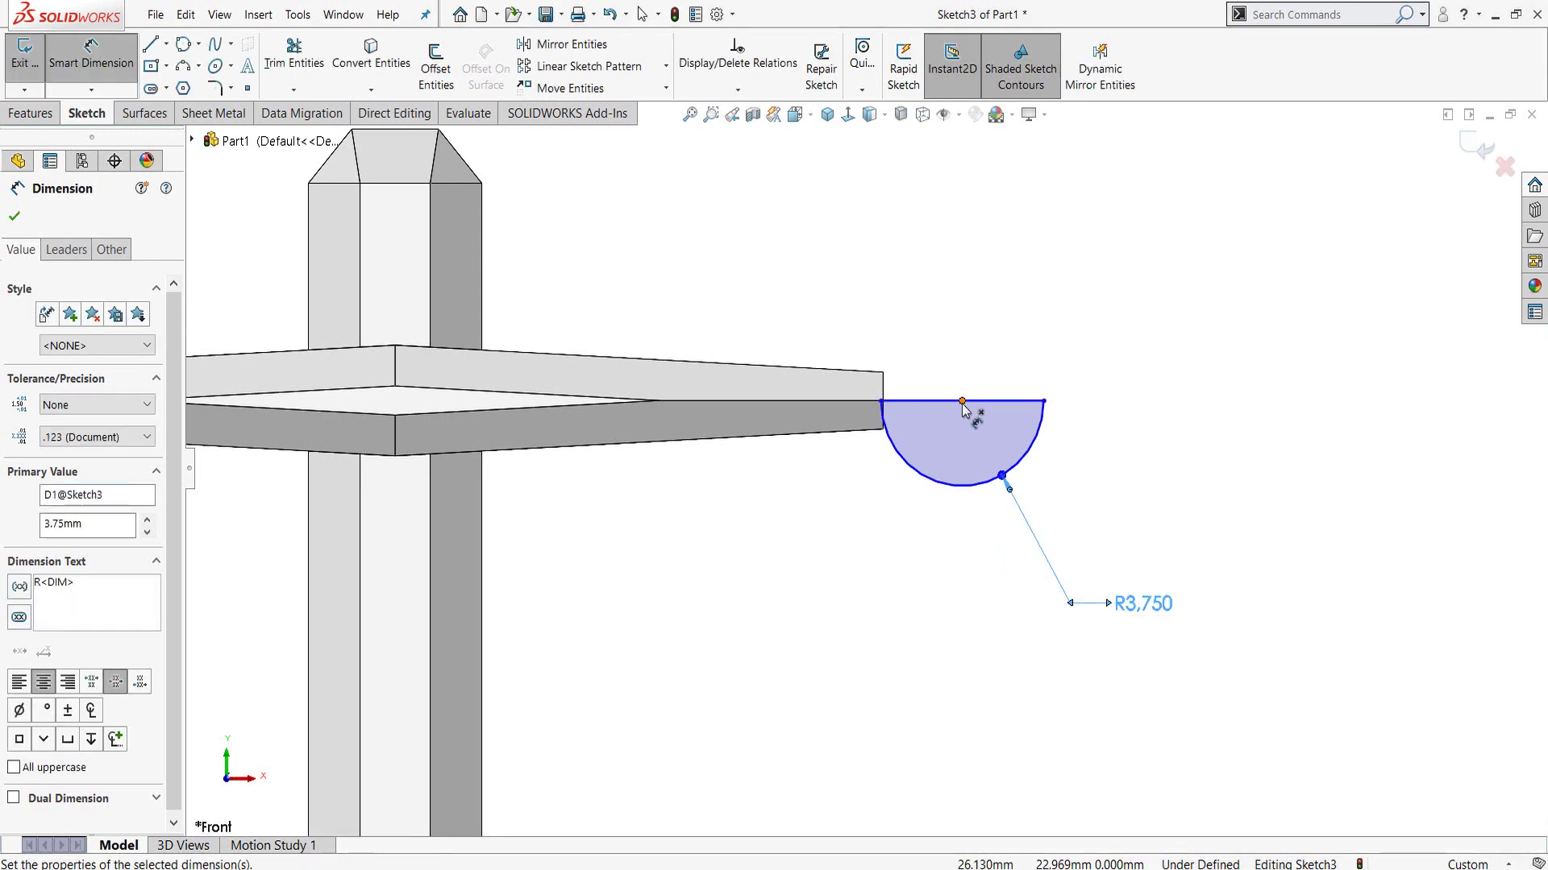
- Draw a vertical centreline from the shank's top down to the crossbar's bottom
{"action": "left_click", "coordinate": [518, 439]}
{"action": "scroll", "coordinate": [483, 398], "scroll_direction": "up", "scroll_amount": 2}
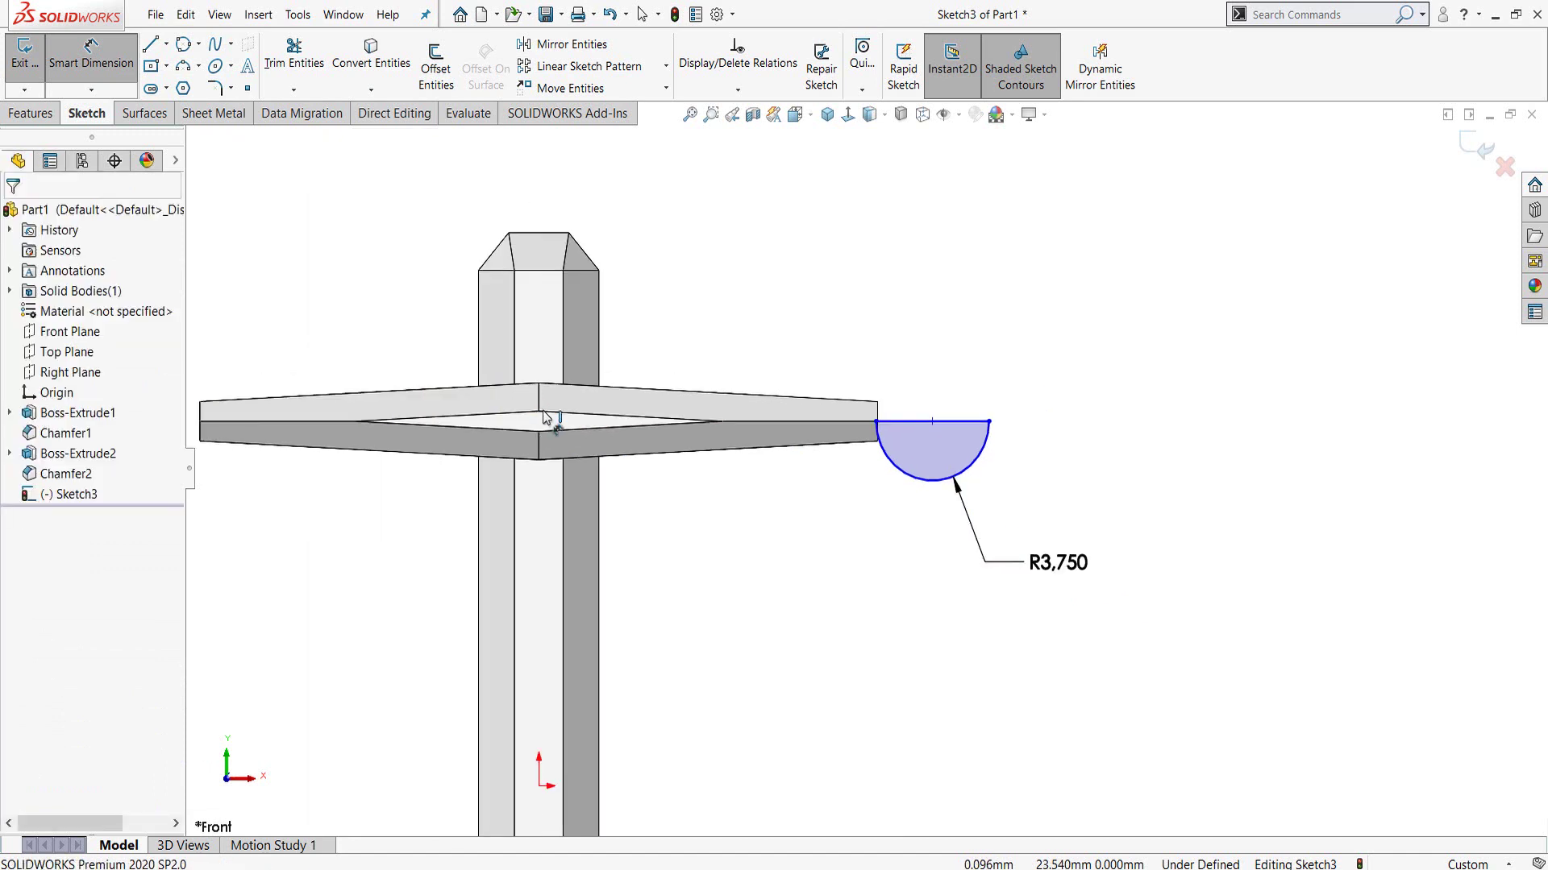
{"action": "left_click", "coordinate": [166, 44]}
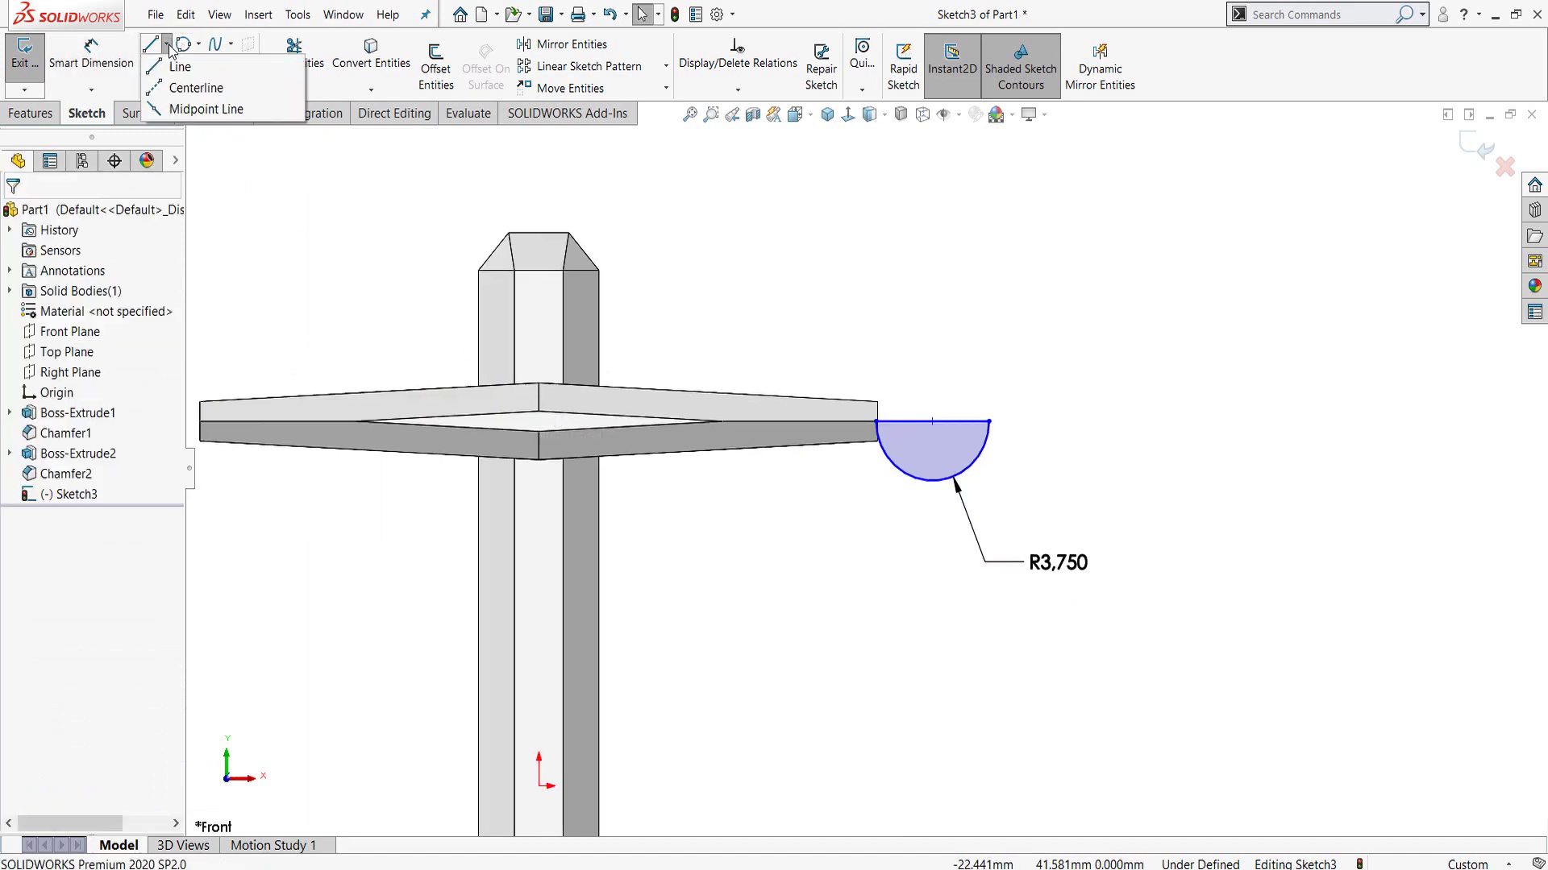
{"action": "left_click", "coordinate": [170, 93]}
{"action": "left_click", "coordinate": [538, 232]}
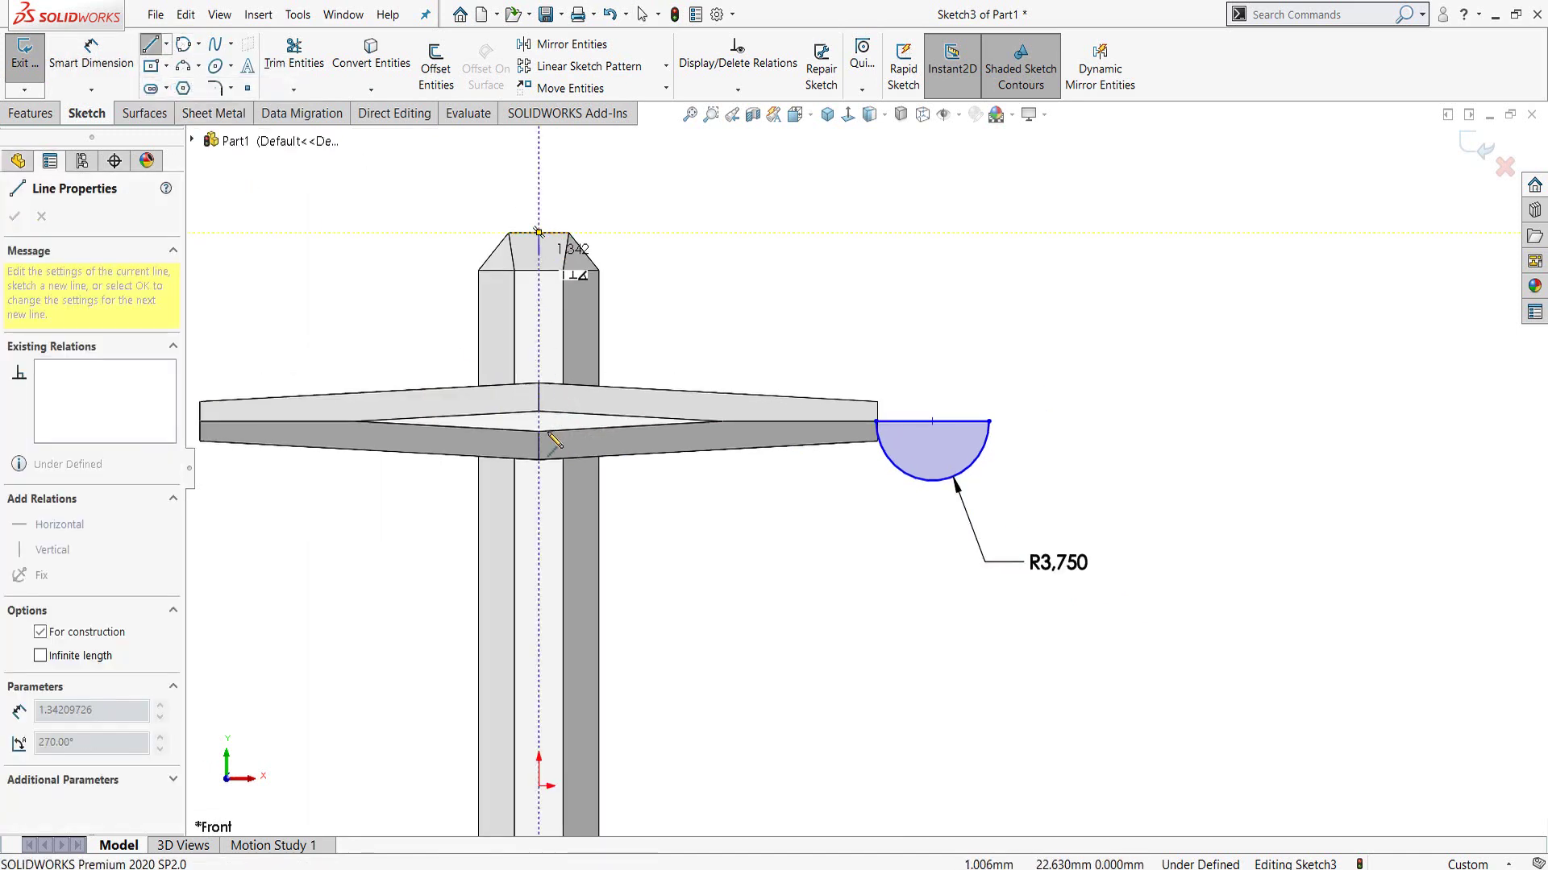
{"action": "left_click", "coordinate": [538, 460]}
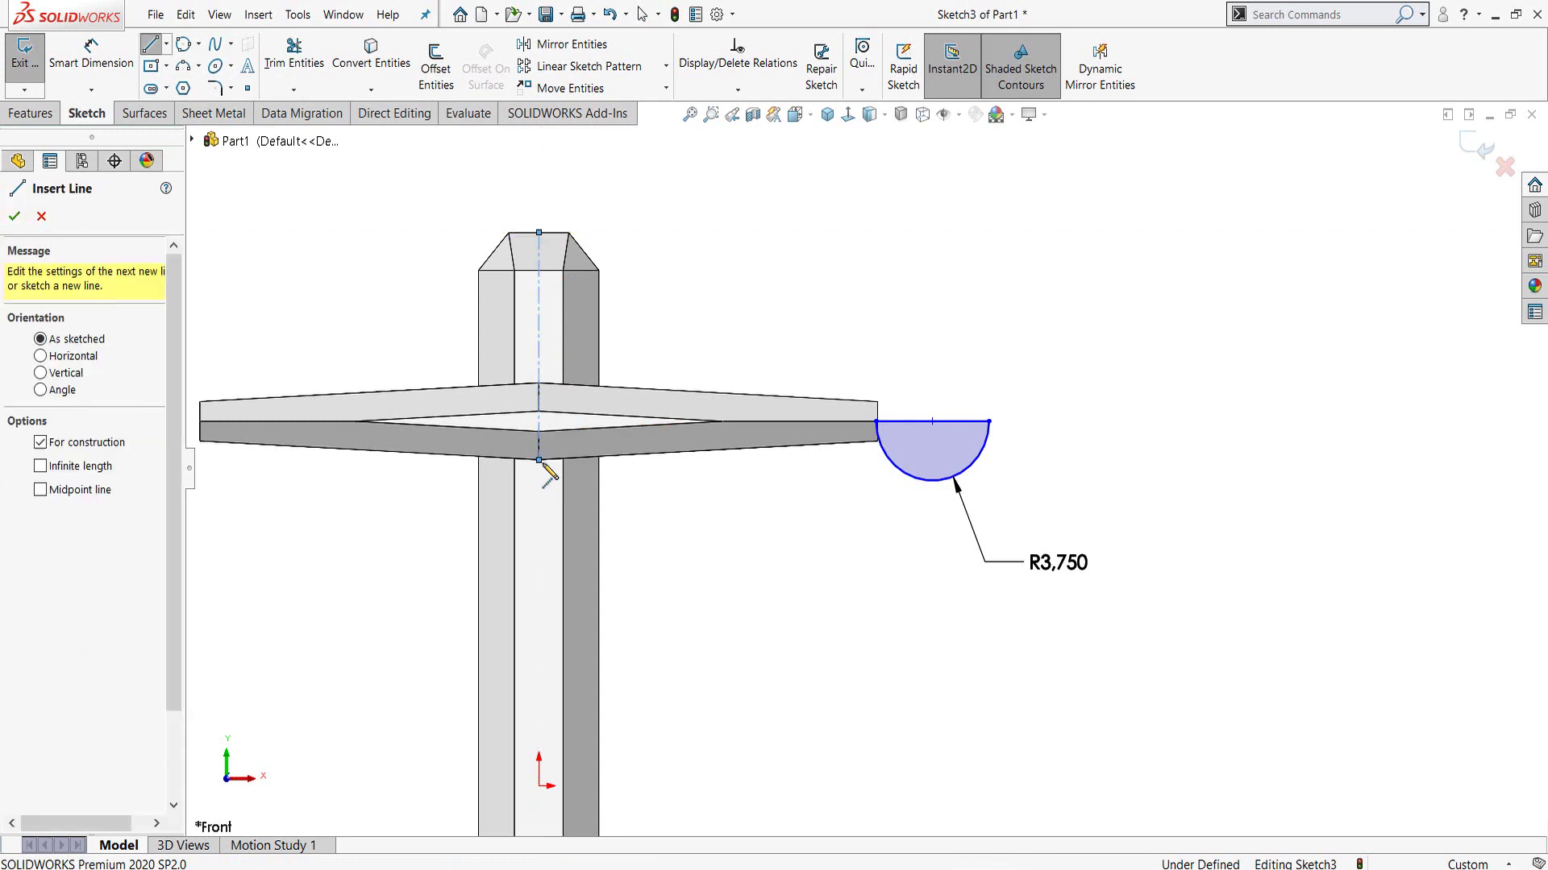
{"action": "key", "text": "Escape"}
- Dimension the semicircle's centre 24 mm horizontally from the centreline
{"action": "key", "text": "d"}
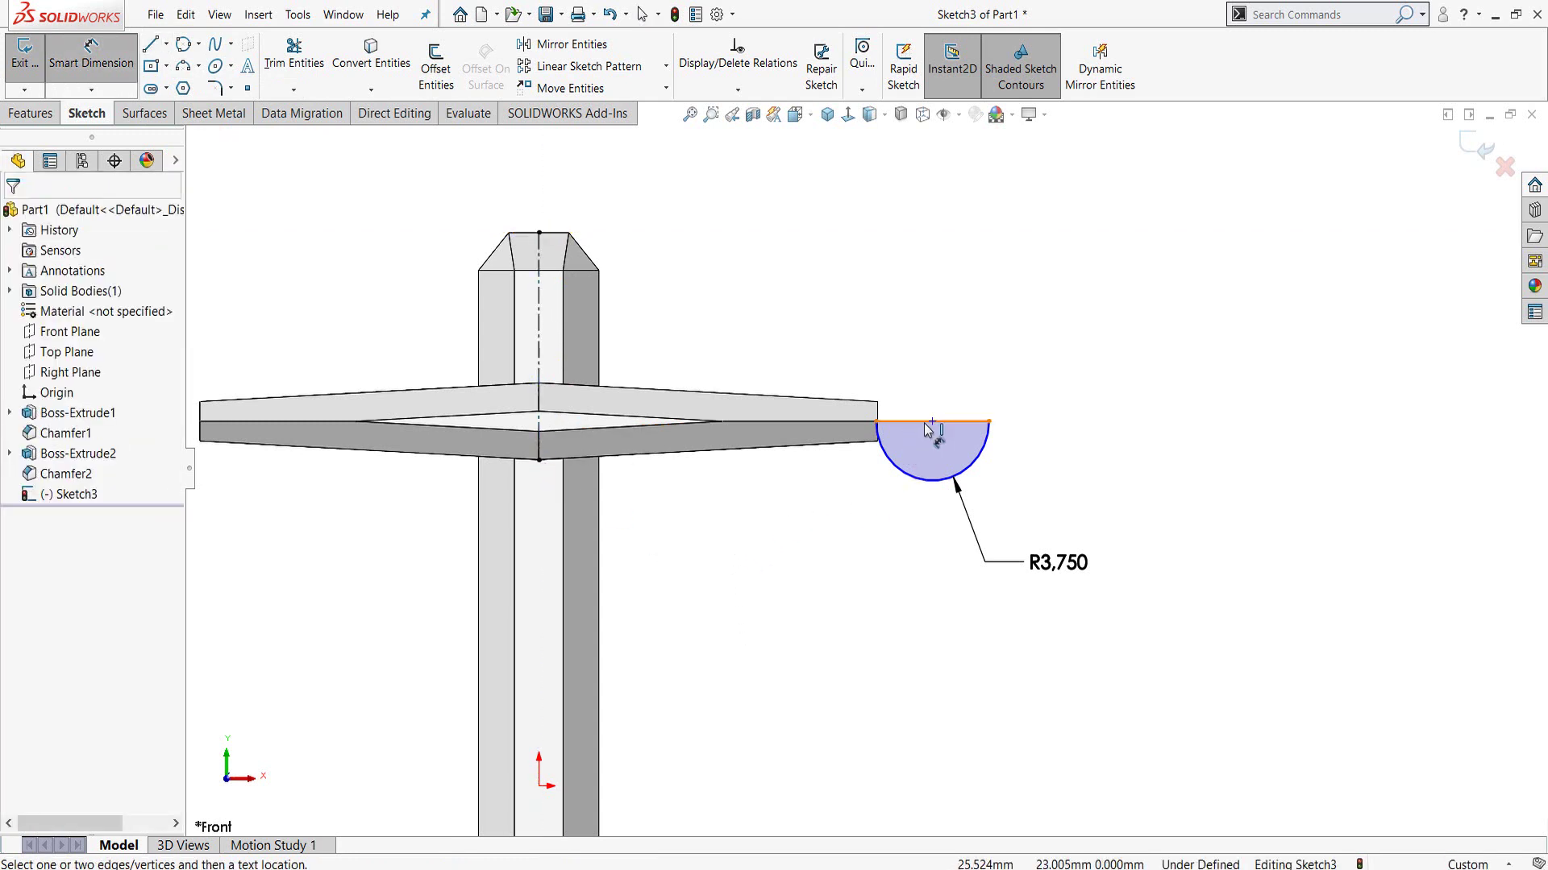
{"action": "left_click", "coordinate": [932, 423]}
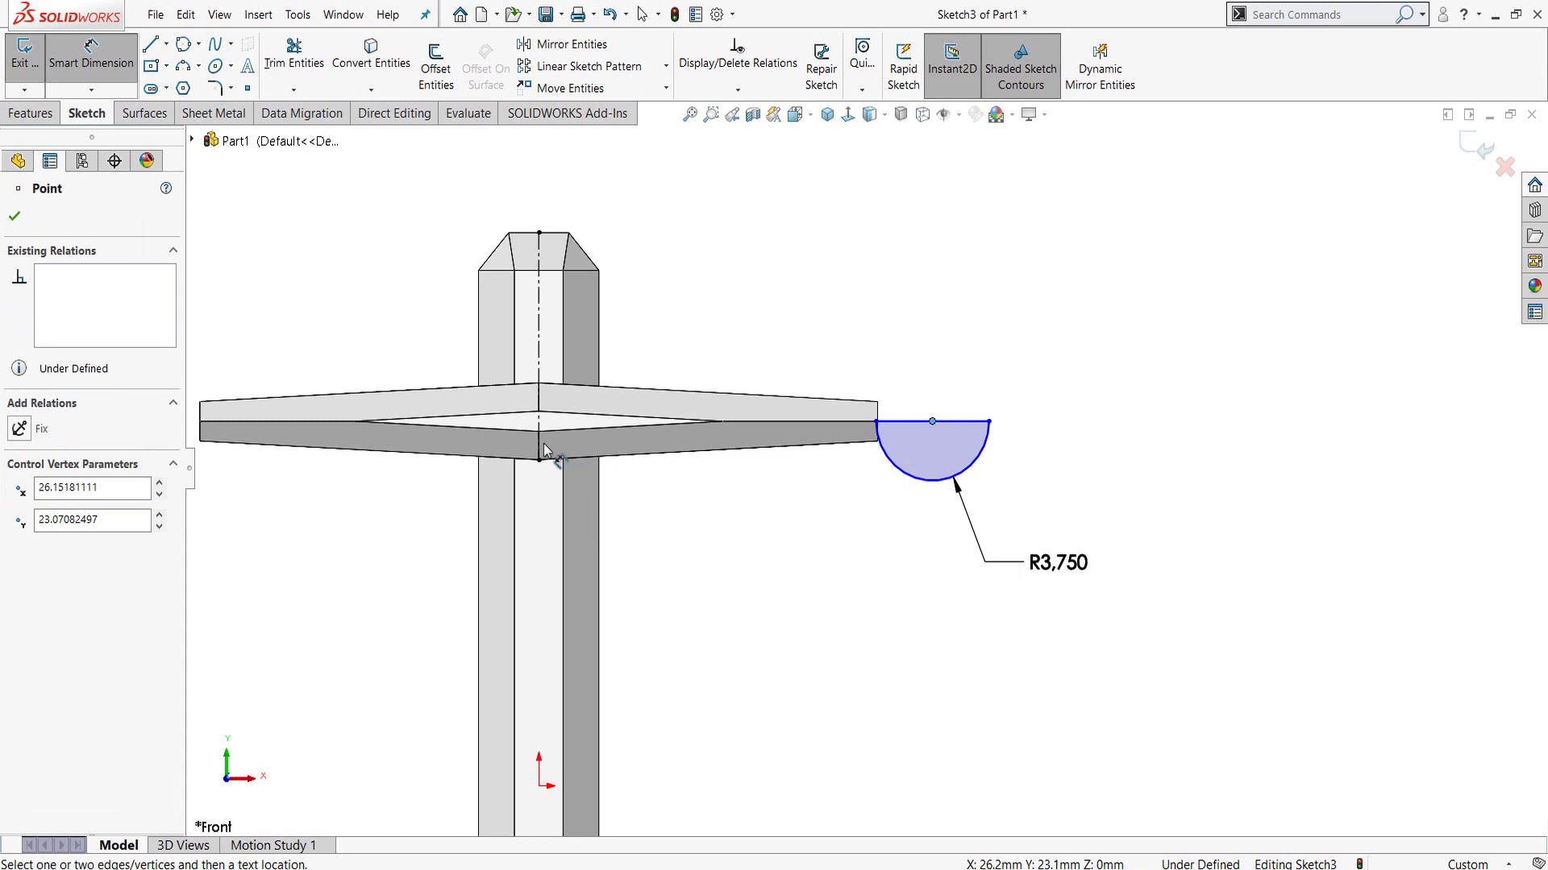
{"action": "left_click", "coordinate": [577, 482]}
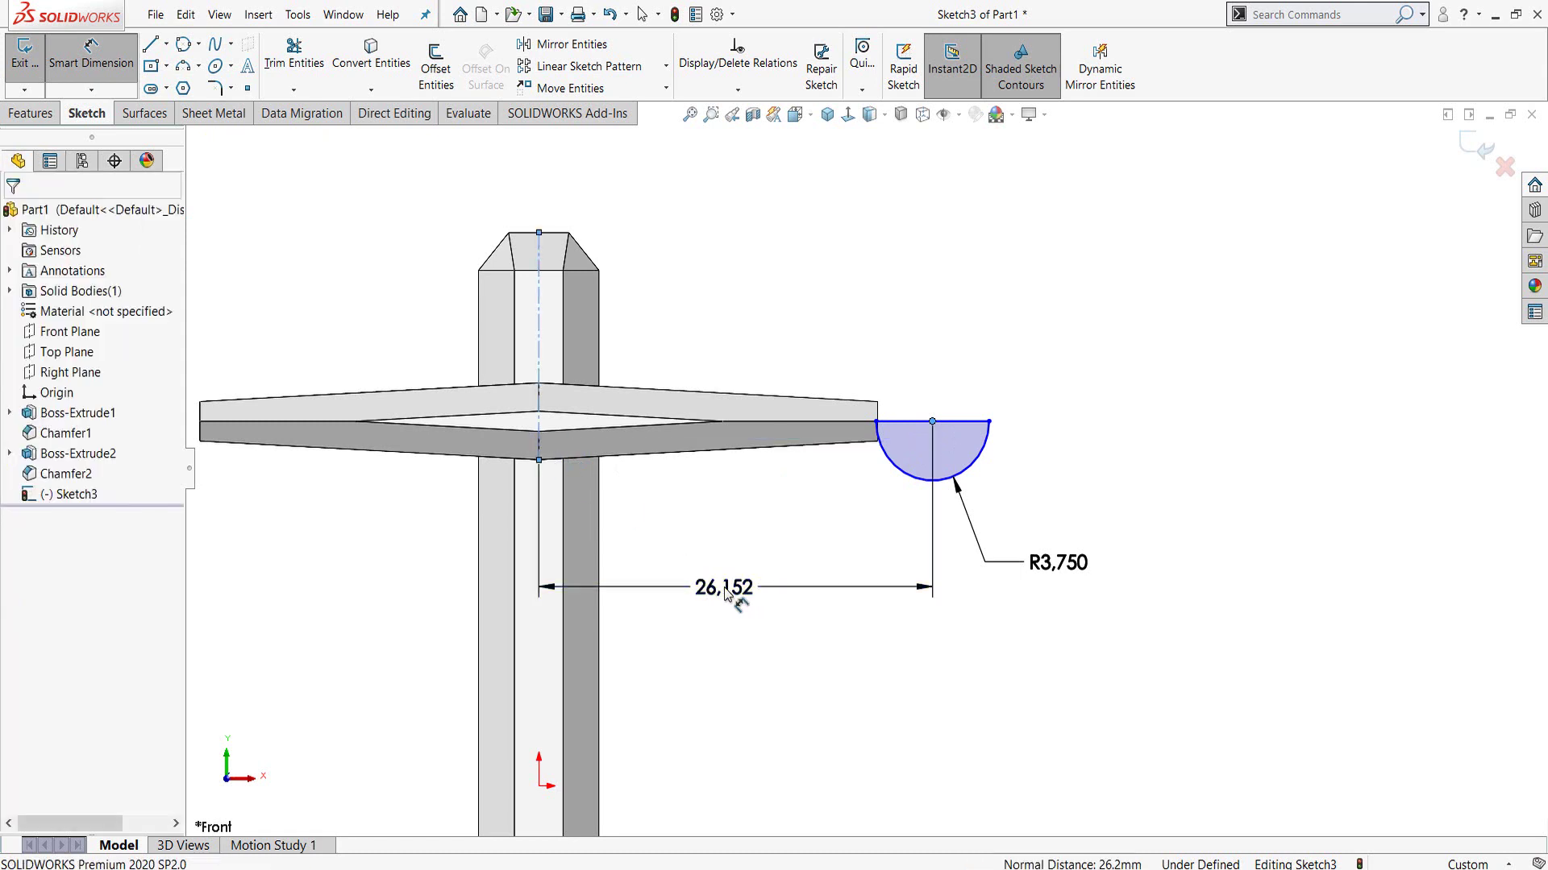
{"action": "left_click", "coordinate": [724, 594]}
{"action": "type", "text": "24"}
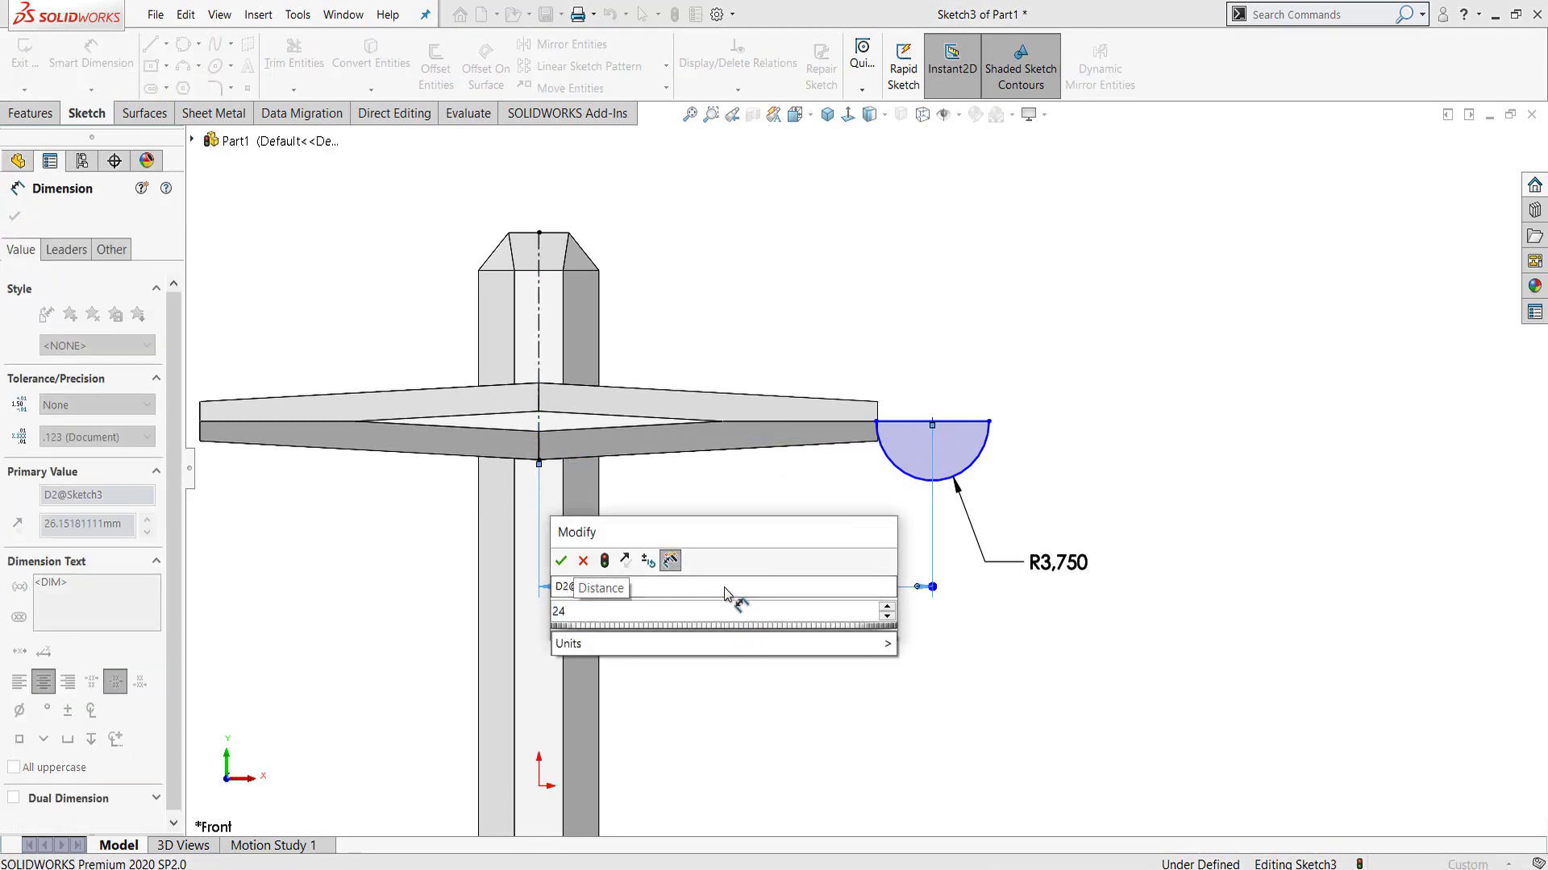
{"action": "key", "text": "Return"}
{"action": "key", "text": "Escape"}
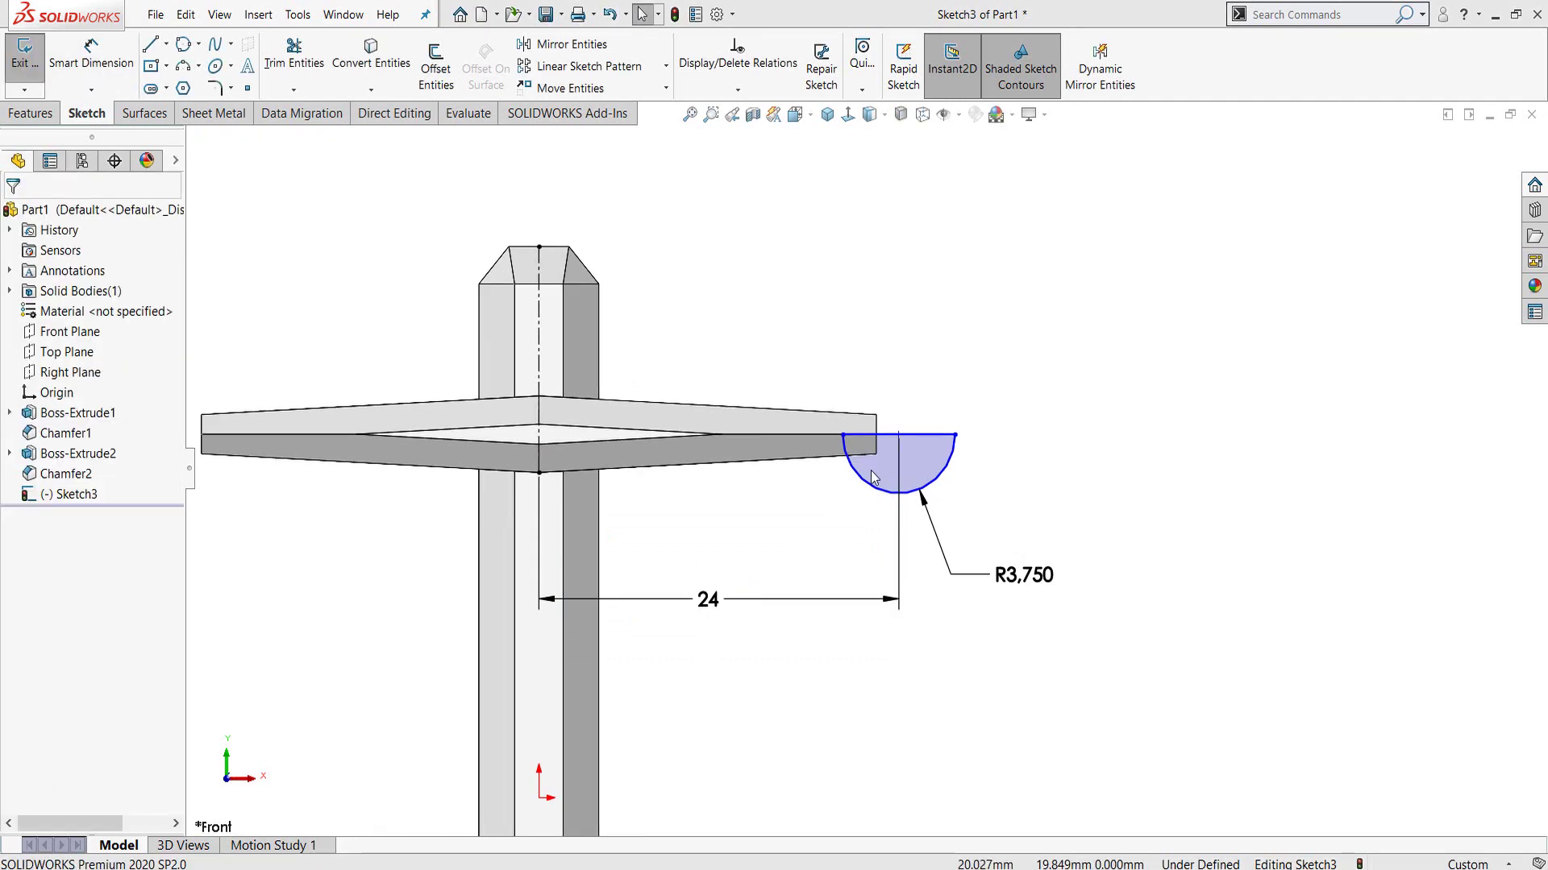
- Dimension the semicircle's centre 12 mm vertically below the shank top
{"action": "right_click_drag", "start_coordinate": [1105, 512], "coordinate": [1103, 411]}
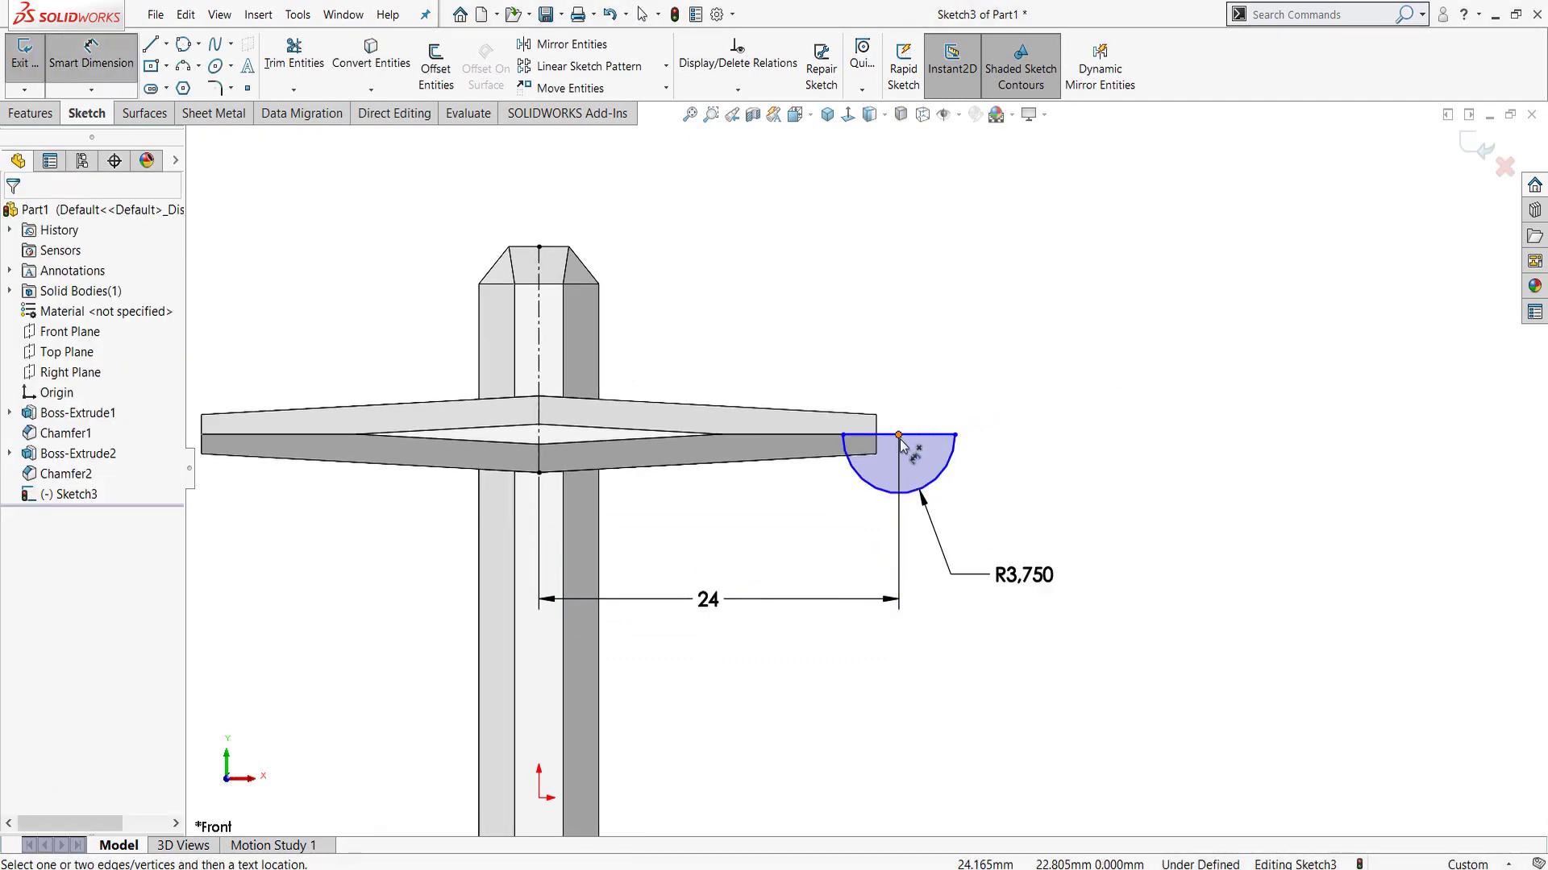
{"action": "left_click", "coordinate": [898, 435]}
{"action": "left_click", "coordinate": [548, 247]}
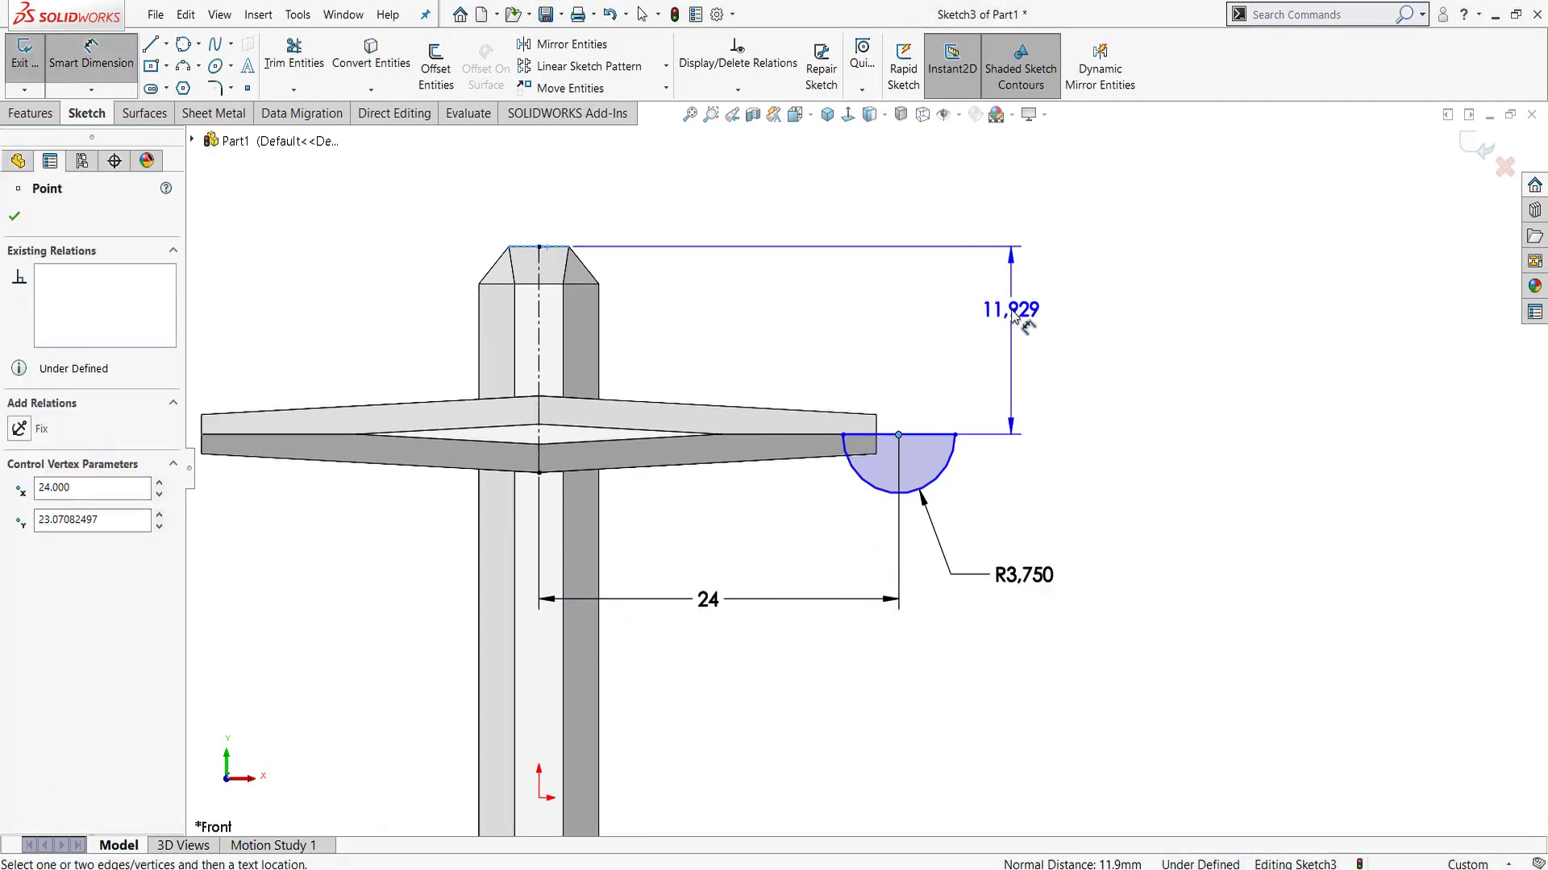
{"action": "left_click", "coordinate": [1014, 315]}
{"action": "key", "text": "Return"}
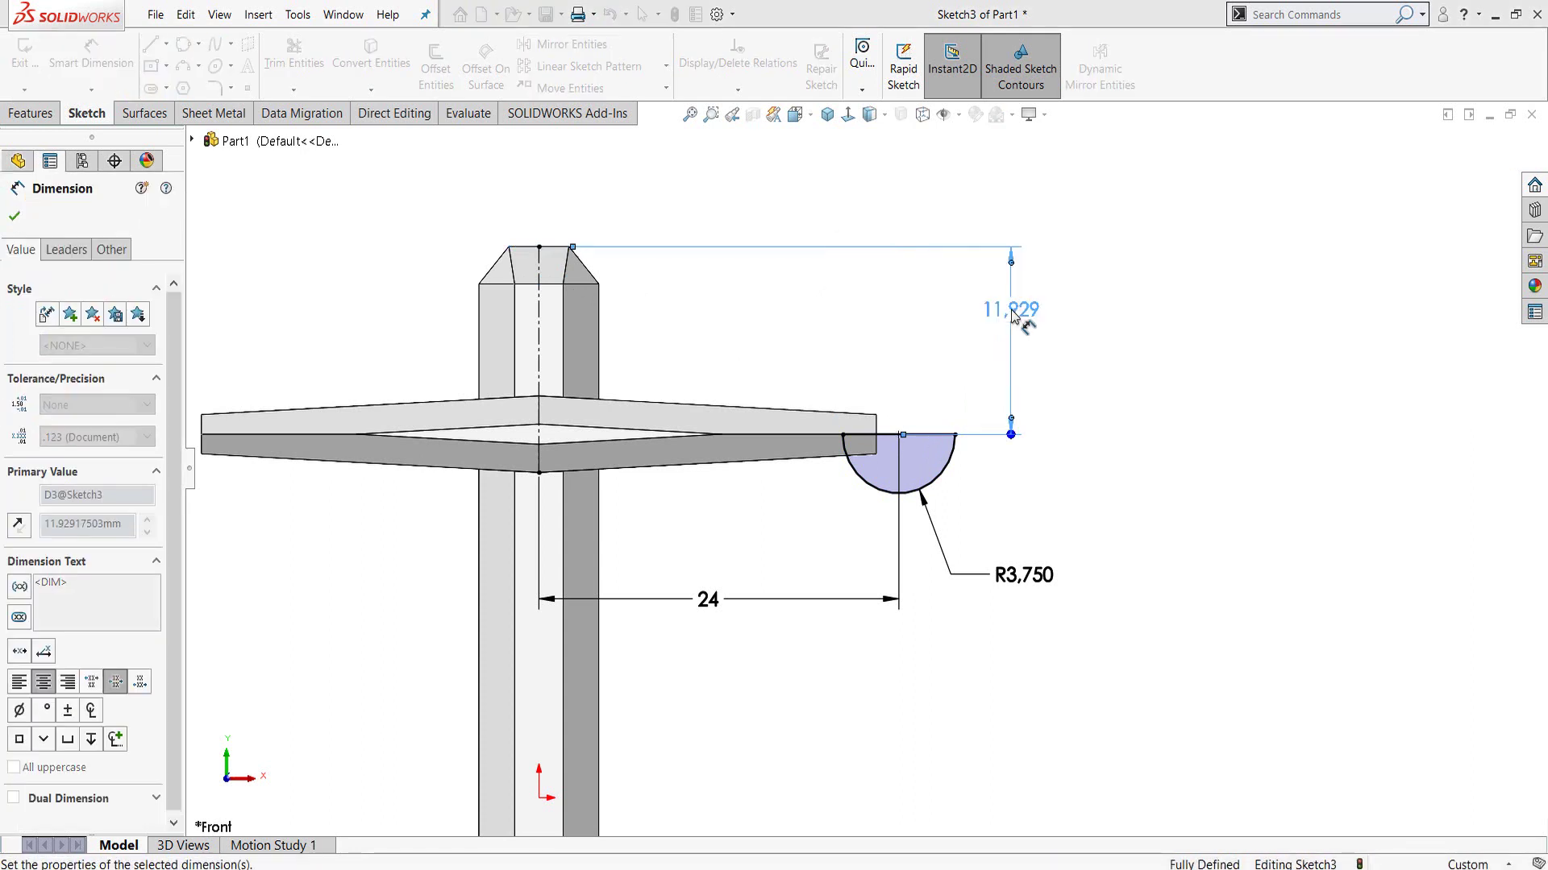
{"action": "type", "text": "12"}
{"action": "left_click", "coordinate": [987, 365]}
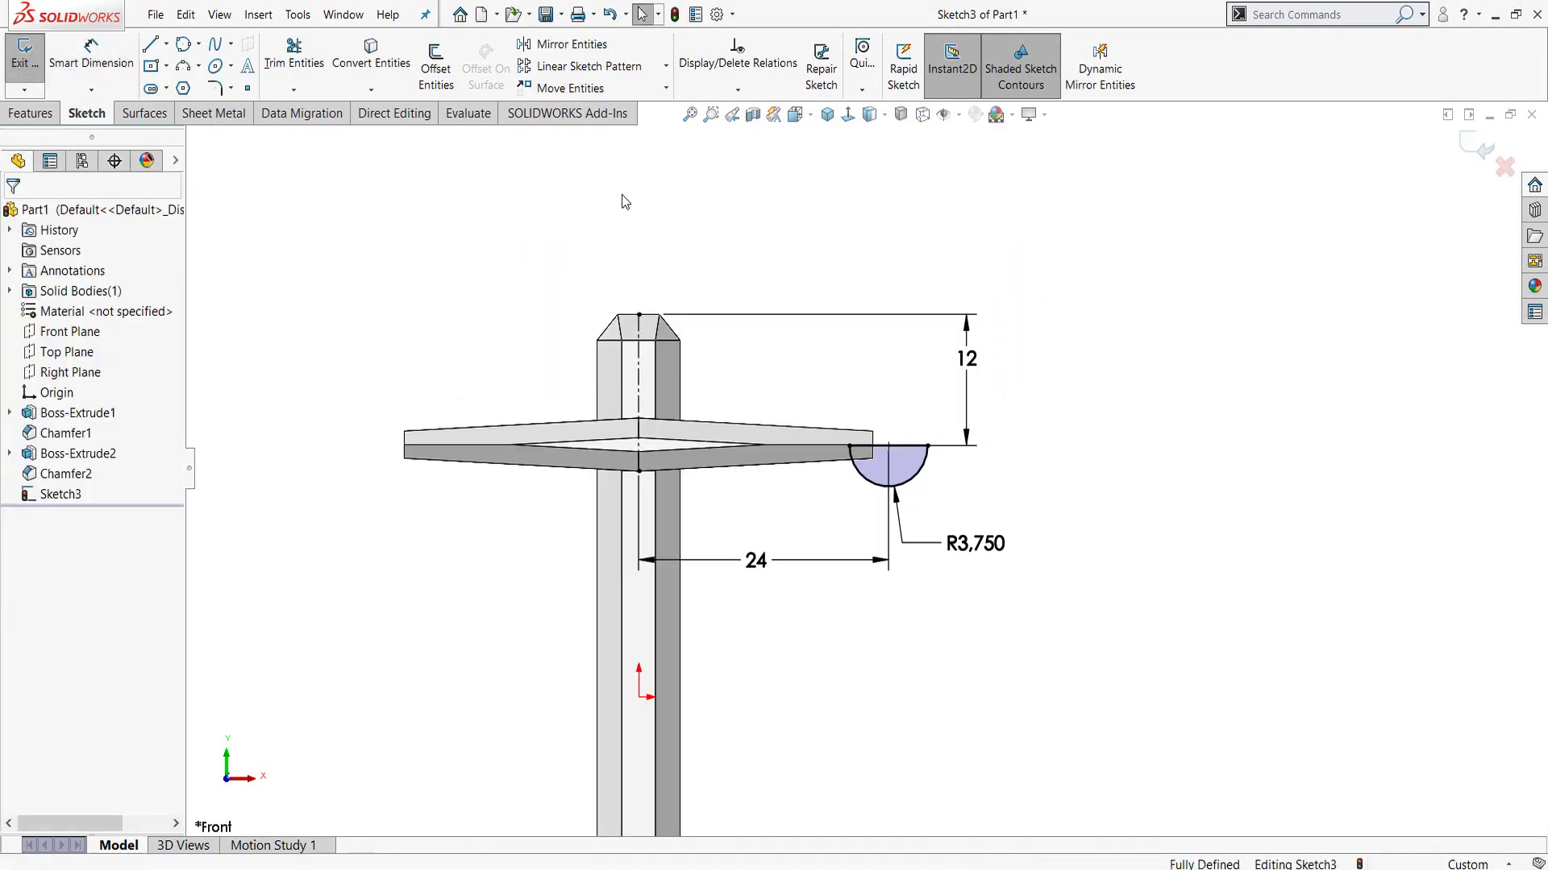
- Mirror the semicircle and its line about the vertical centreline to the opposite crossbar end
{"action": "left_click", "coordinate": [568, 44]}
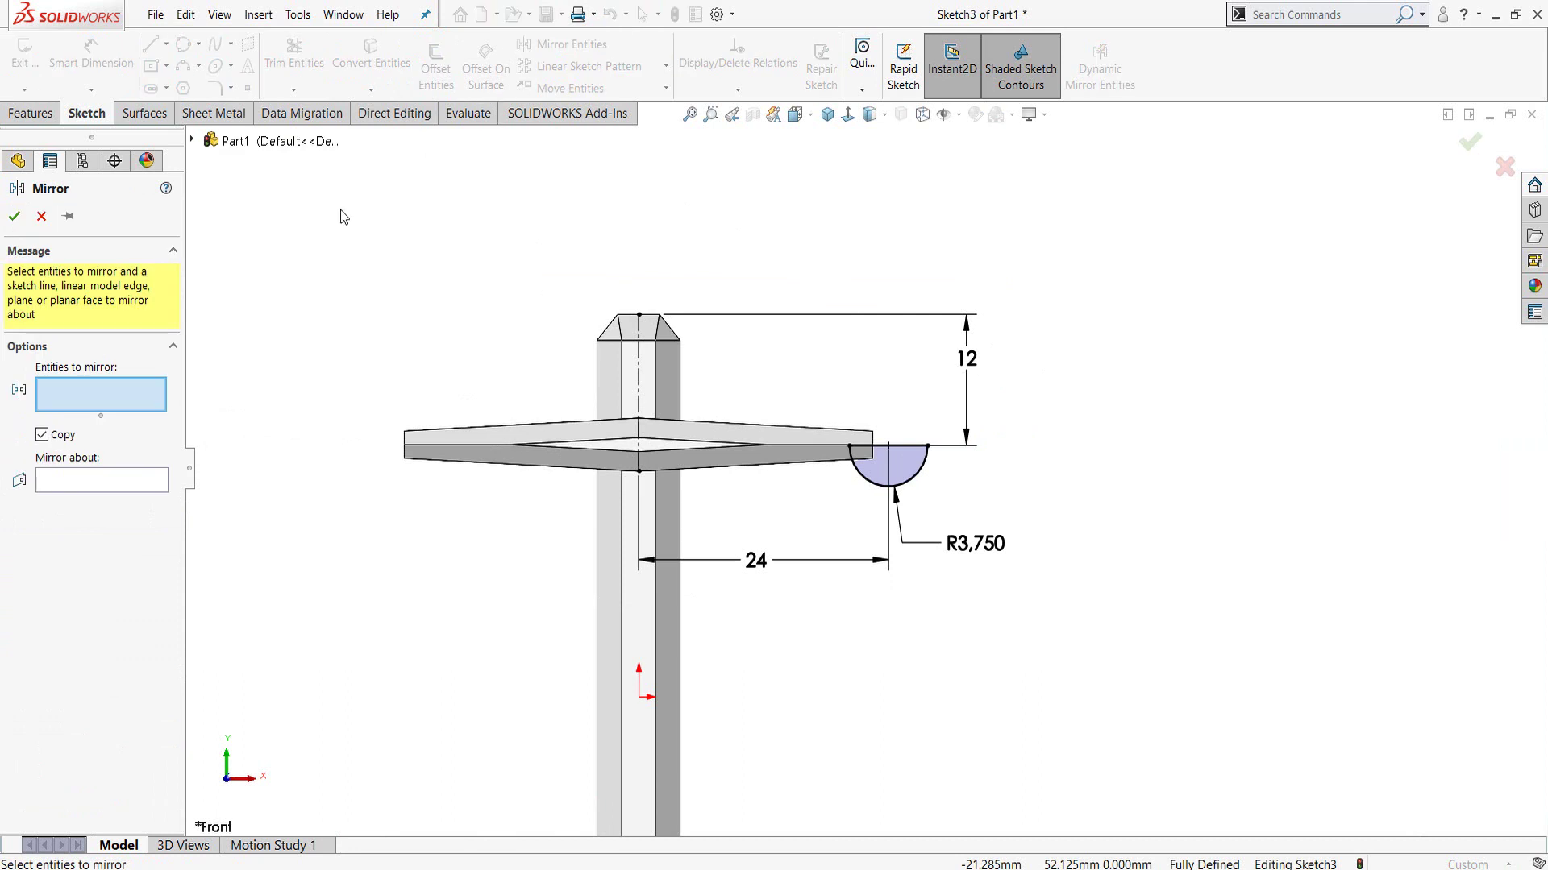
{"action": "scroll", "coordinate": [835, 395], "scroll_direction": "down", "scroll_amount": 1}
{"action": "left_click_drag", "start_coordinate": [973, 553], "coordinate": [809, 378]}
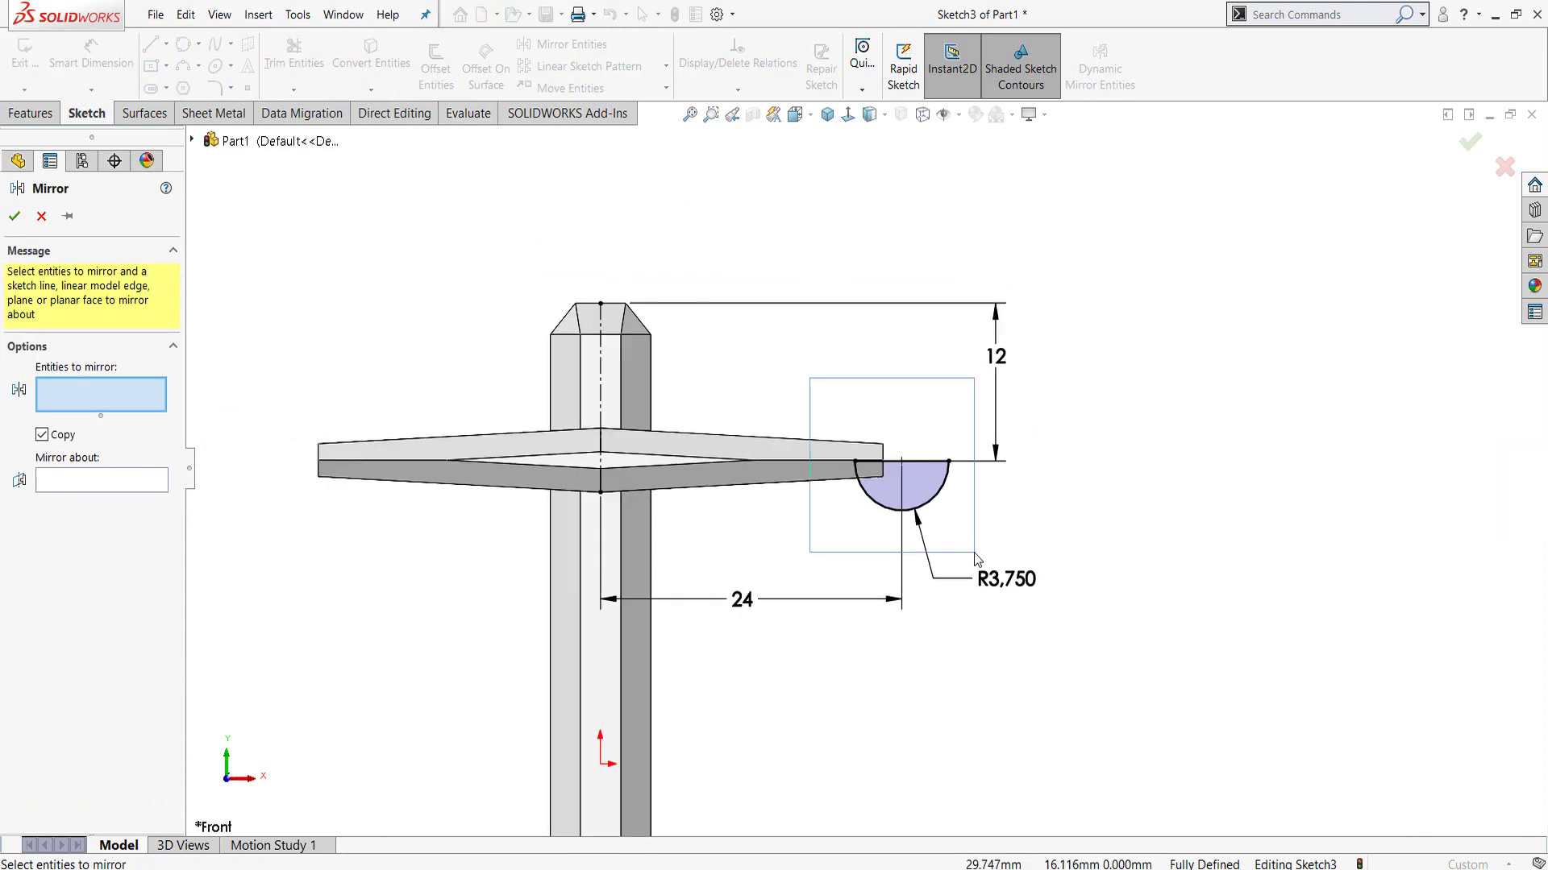
{"action": "left_click", "coordinate": [100, 498]}
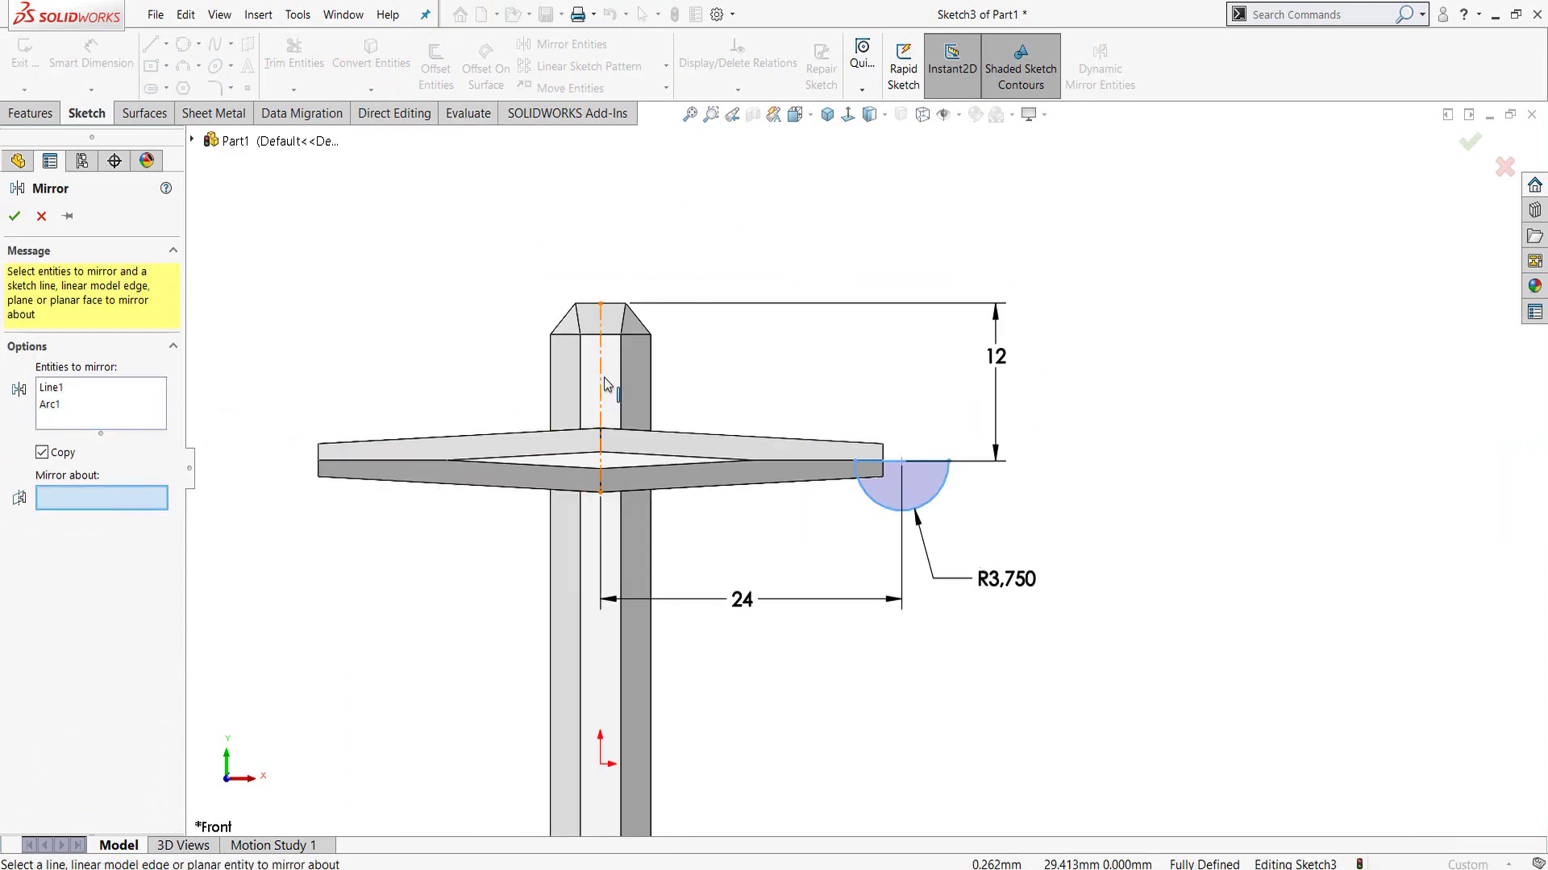
{"action": "left_click", "coordinate": [603, 383]}
{"action": "key", "text": "Return"}
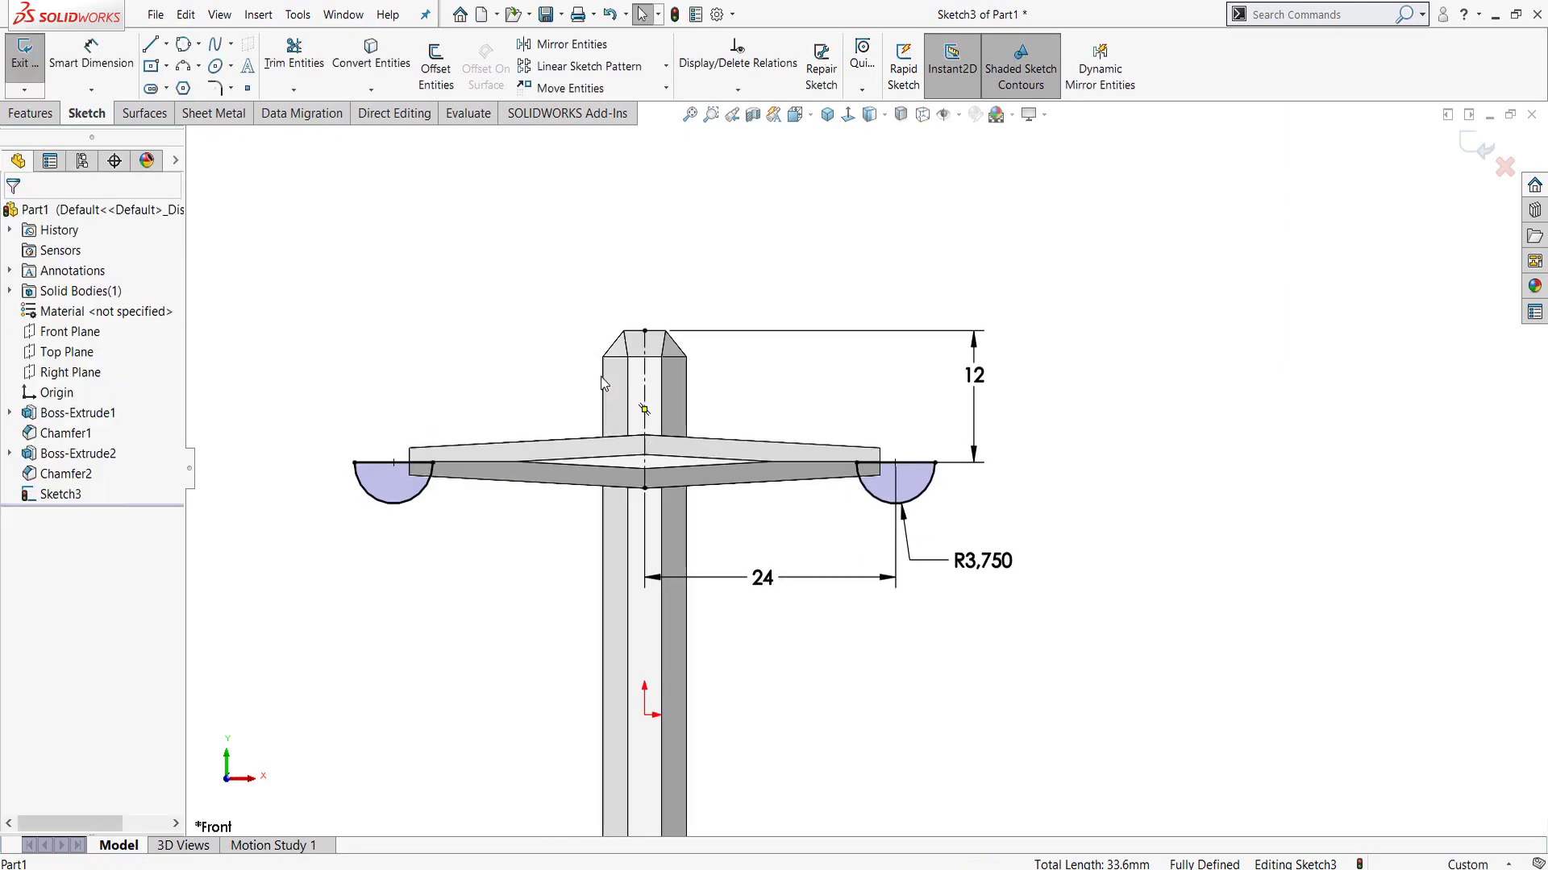
- Revolve both semicircles 360° about their flat lines into spheres at the crossbar tips
{"action": "left_click", "coordinate": [31, 113]}
{"action": "left_click", "coordinate": [90, 61]}
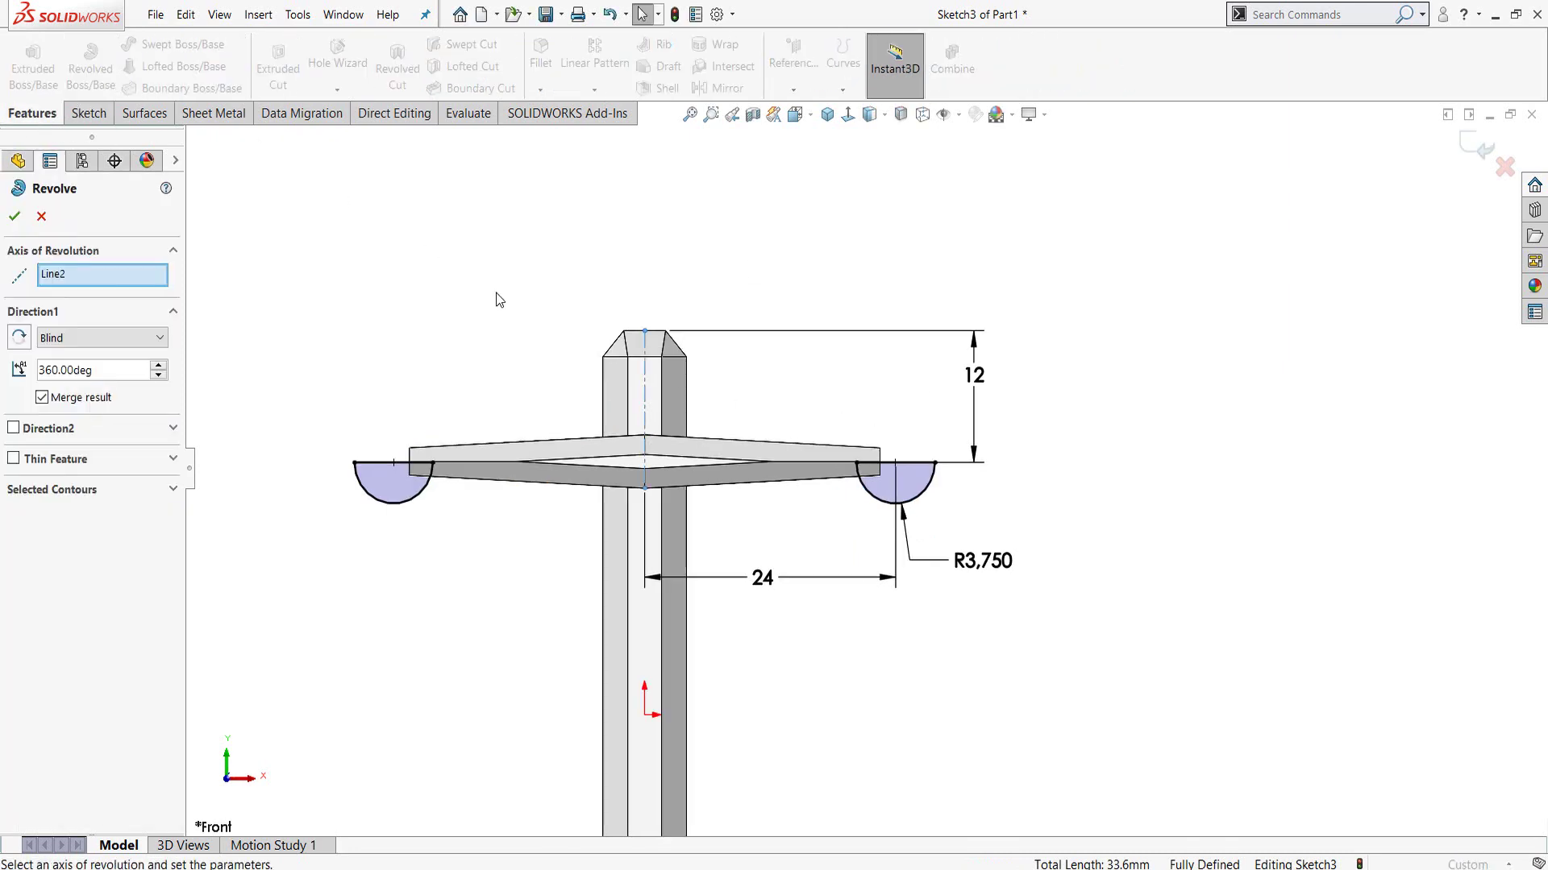
{"action": "right_click", "coordinate": [83, 277]}
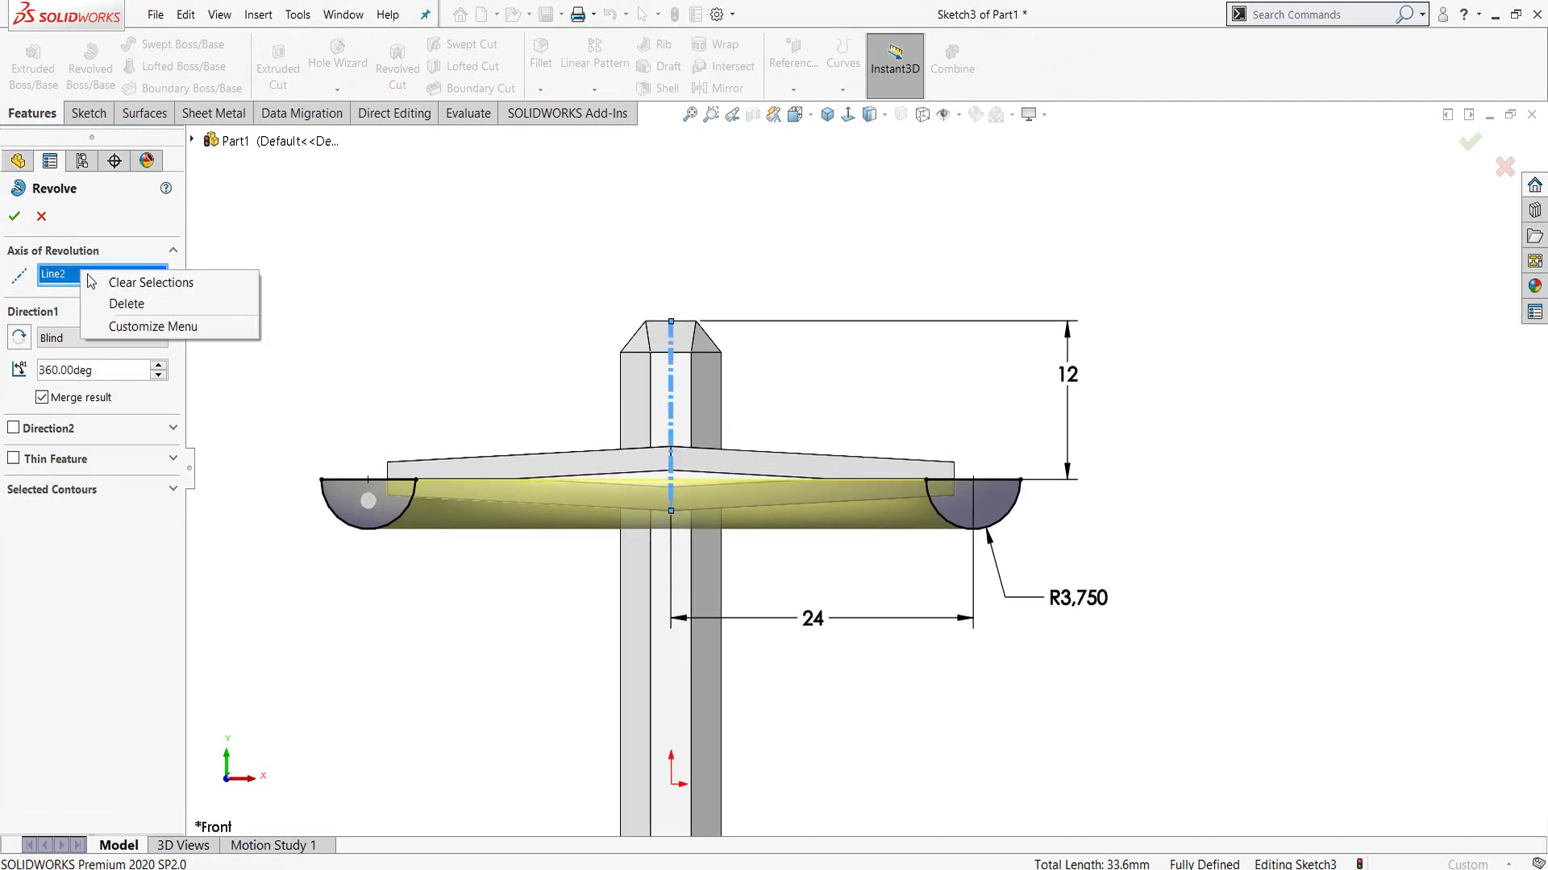
{"action": "left_click", "coordinate": [121, 283]}
{"action": "scroll", "coordinate": [371, 500], "scroll_direction": "down", "scroll_amount": 3}
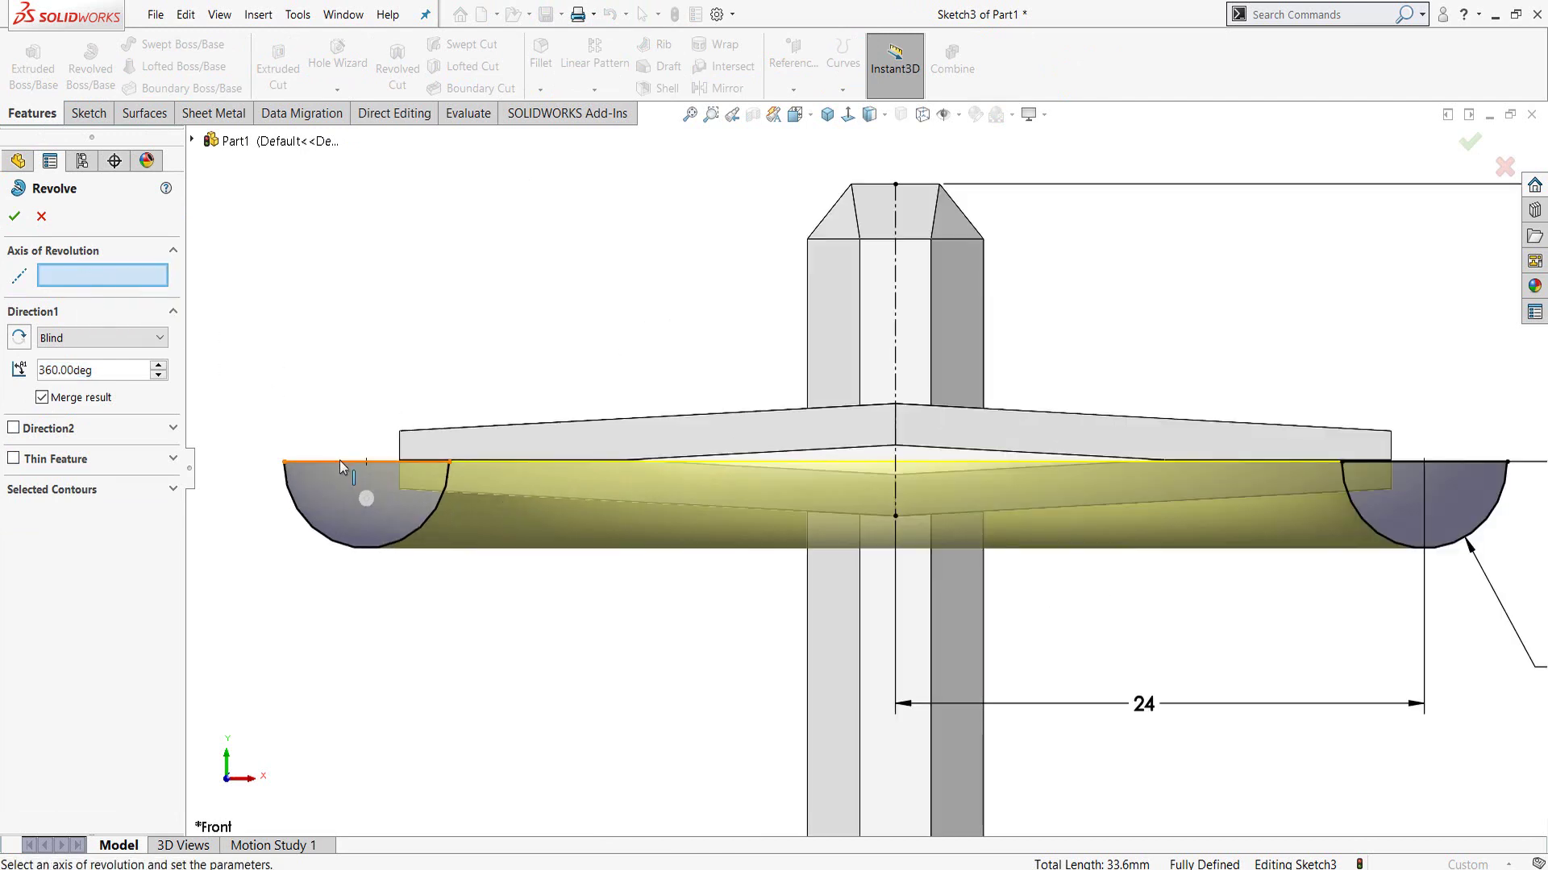
{"action": "left_click", "coordinate": [383, 465]}
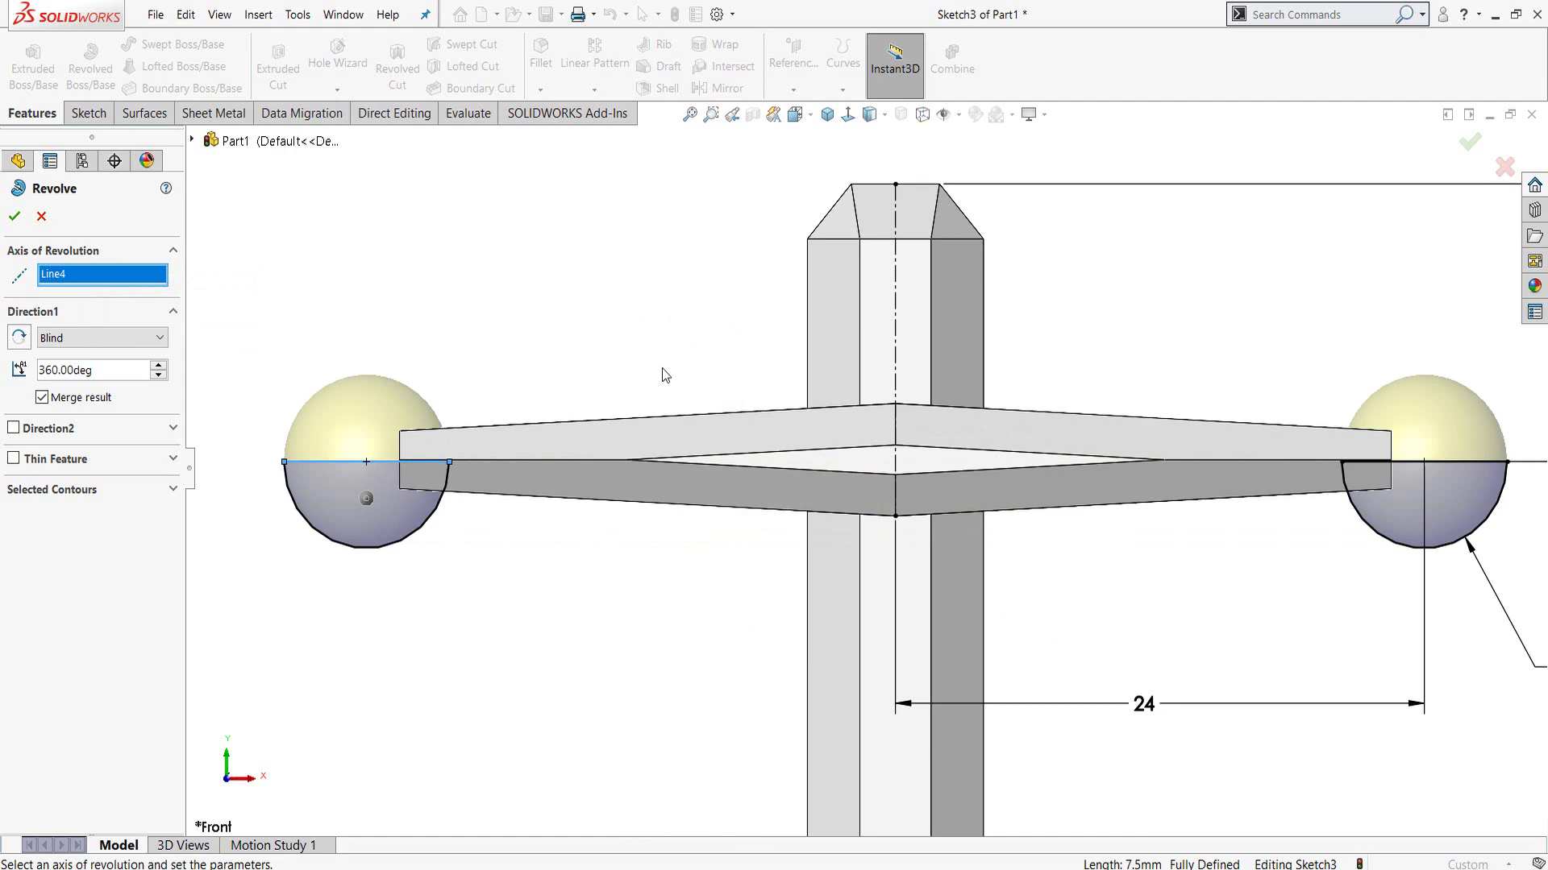
{"action": "key", "text": "z"}
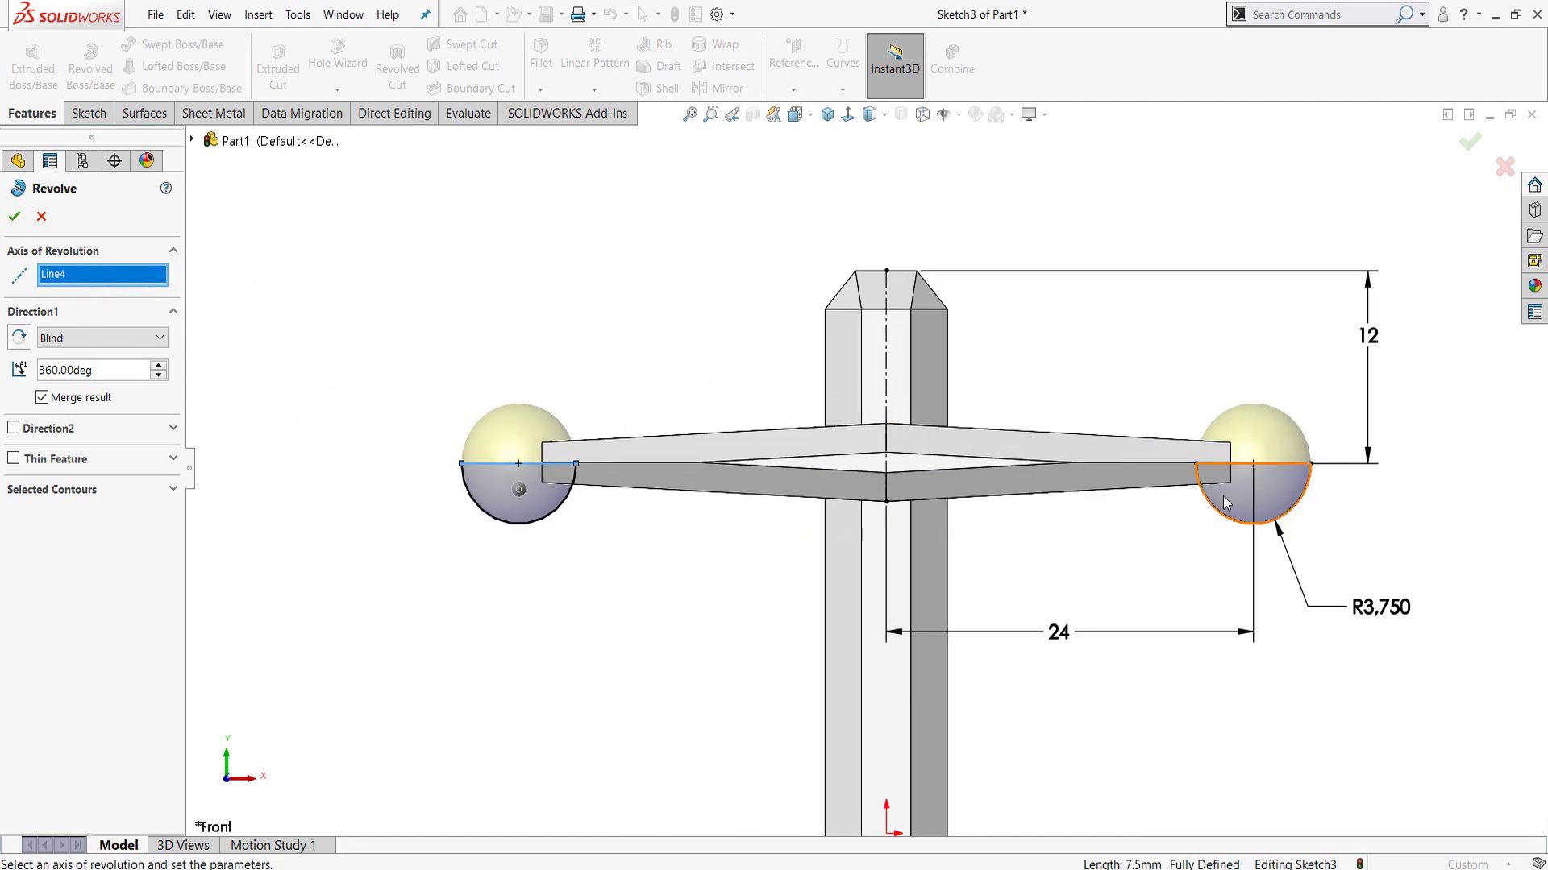
{"action": "left_click", "coordinate": [14, 218]}
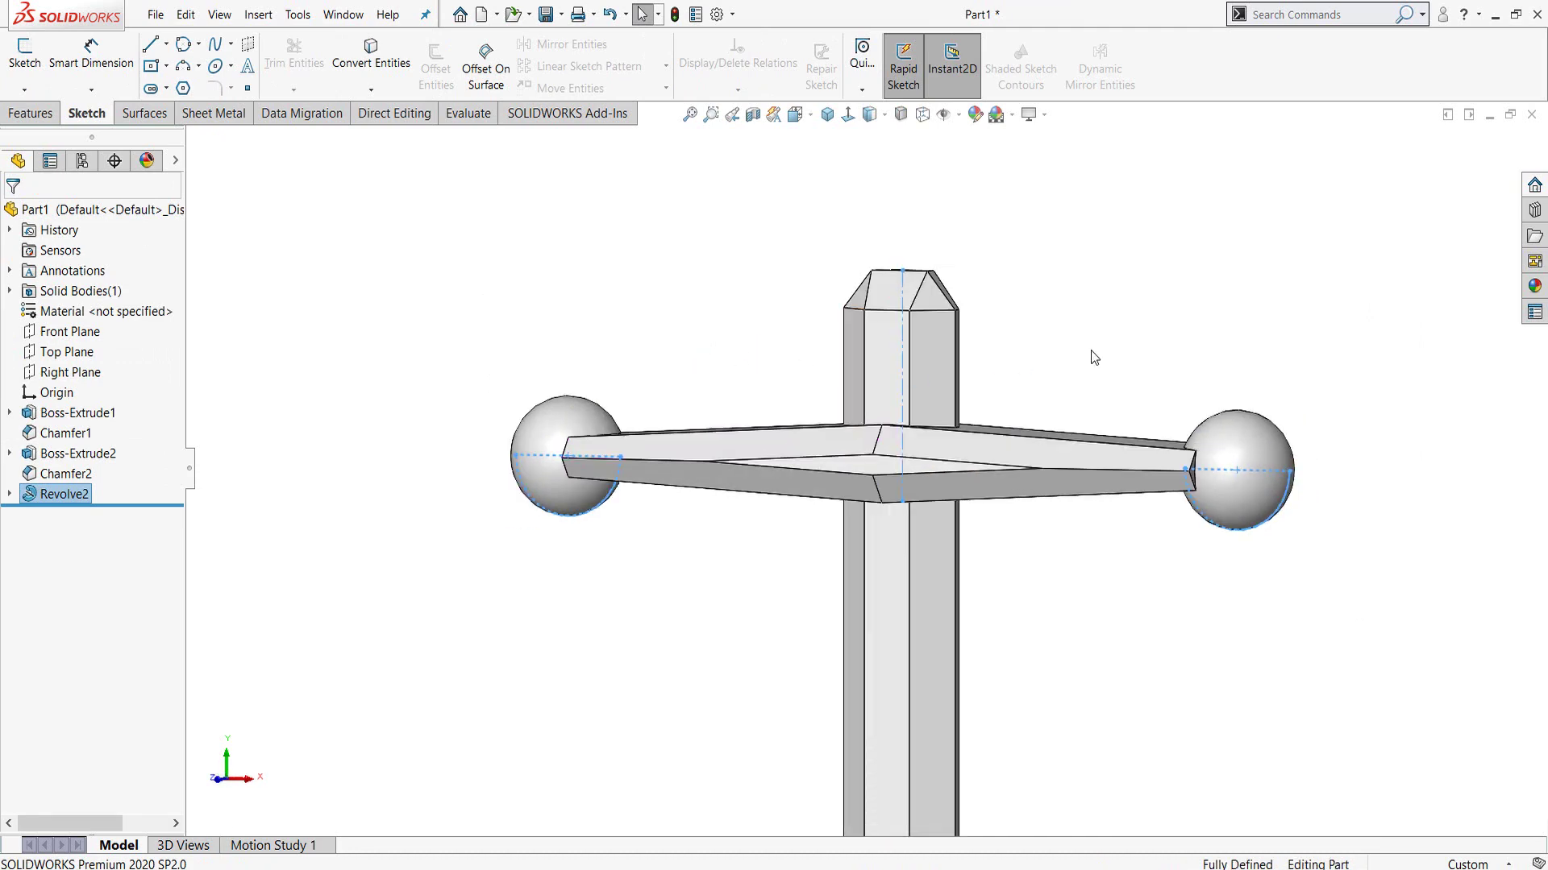
{"action": "middle_click_drag", "start_coordinate": [1094, 357], "coordinate": [1101, 379]}
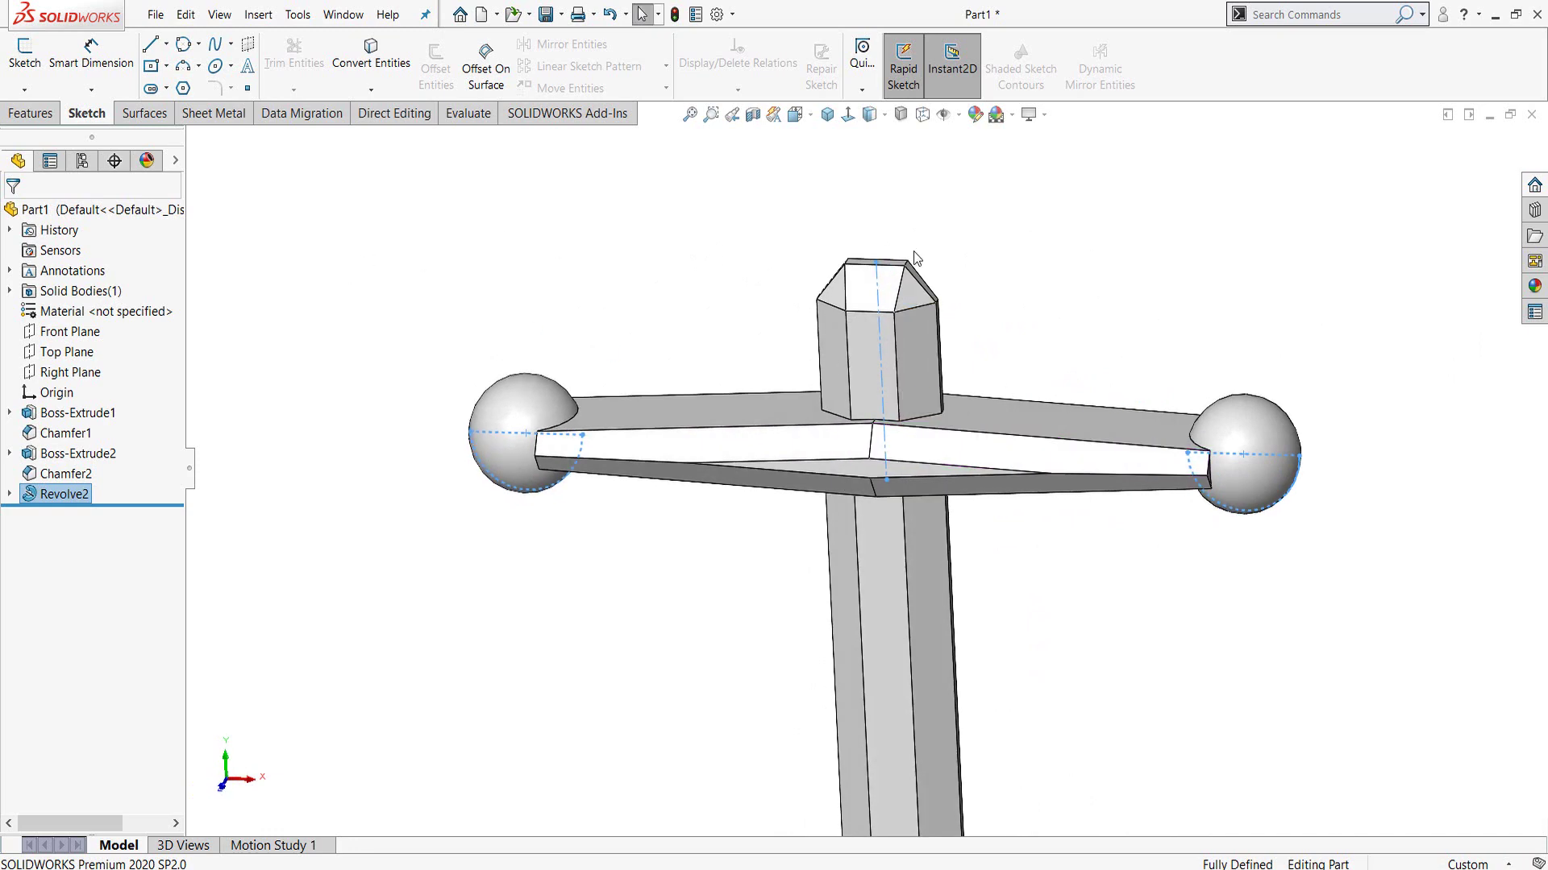
{"action": "left_click", "coordinate": [69, 332]}
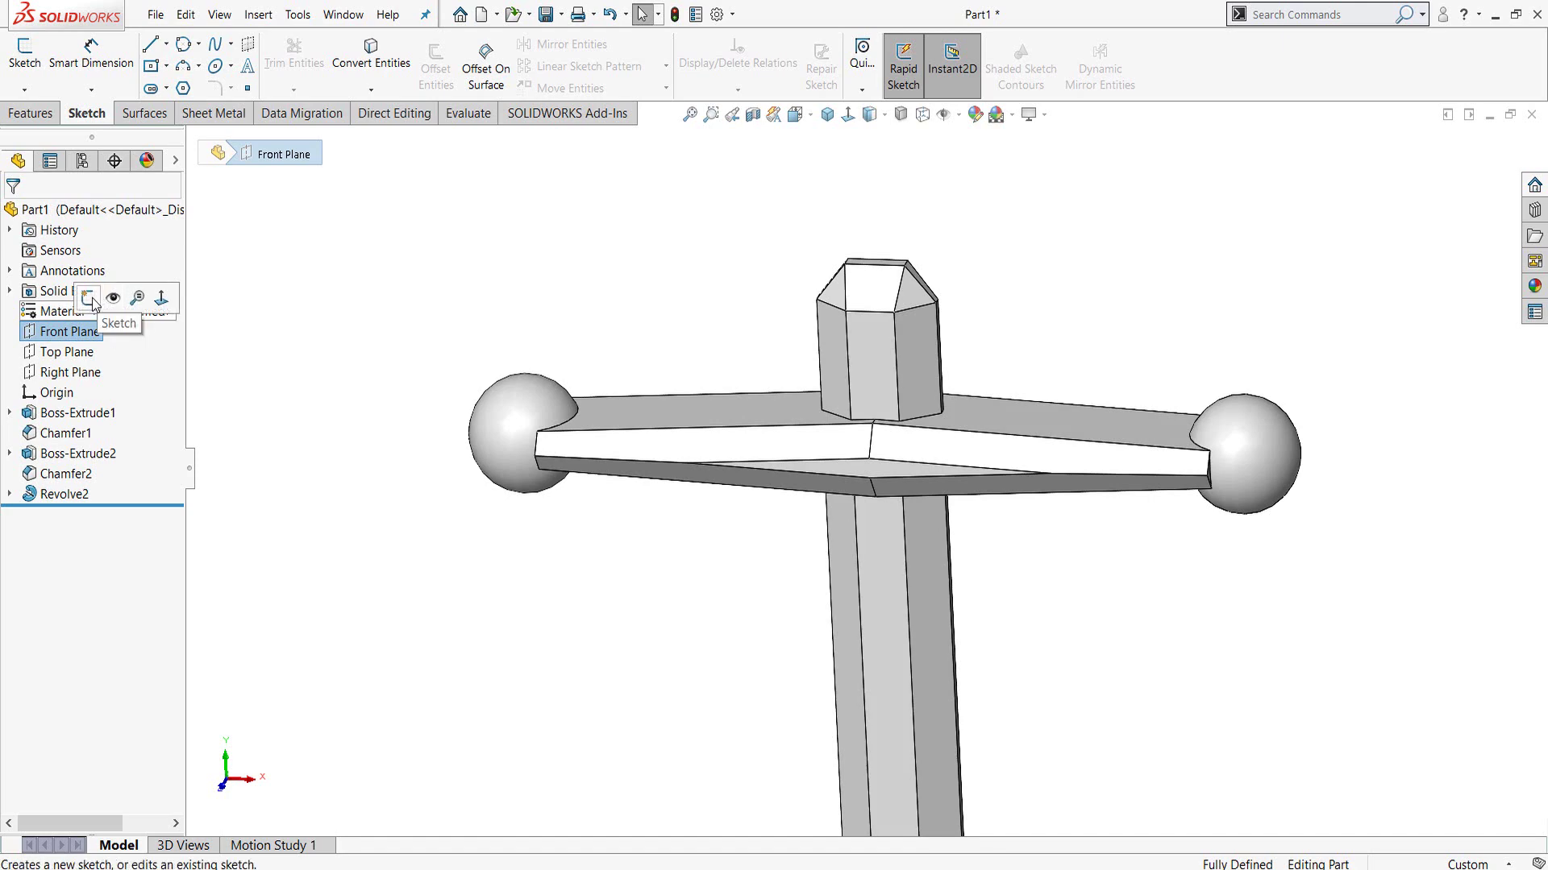
- On the Front Plane, sketch two concentric circles above the shank
{"action": "left_click", "coordinate": [88, 300]}
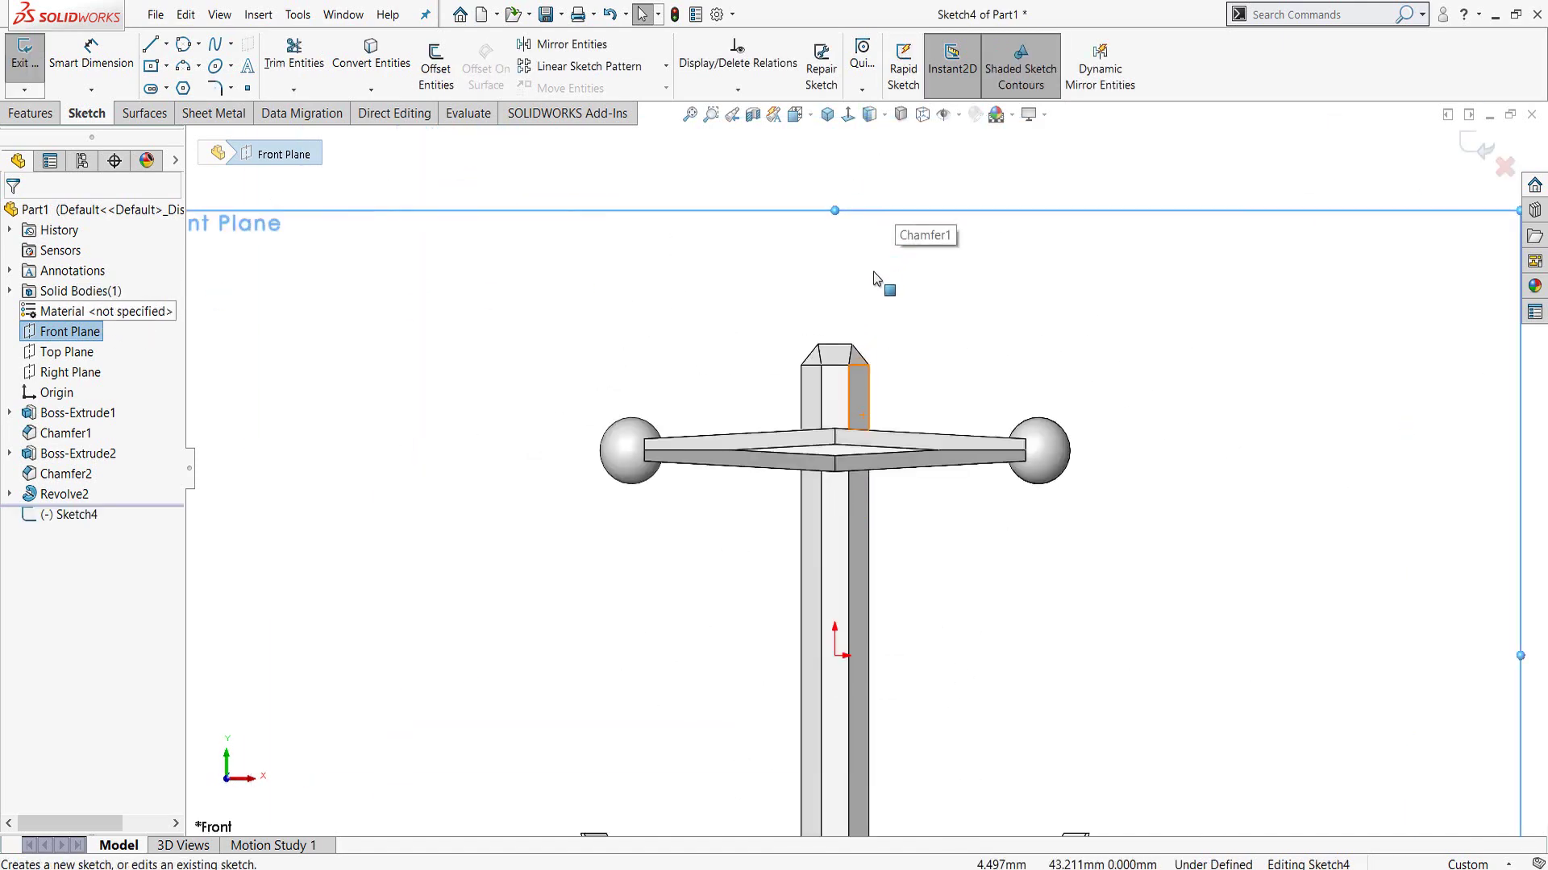
{"action": "right_click_drag", "start_coordinate": [346, 268], "coordinate": [592, 297]}
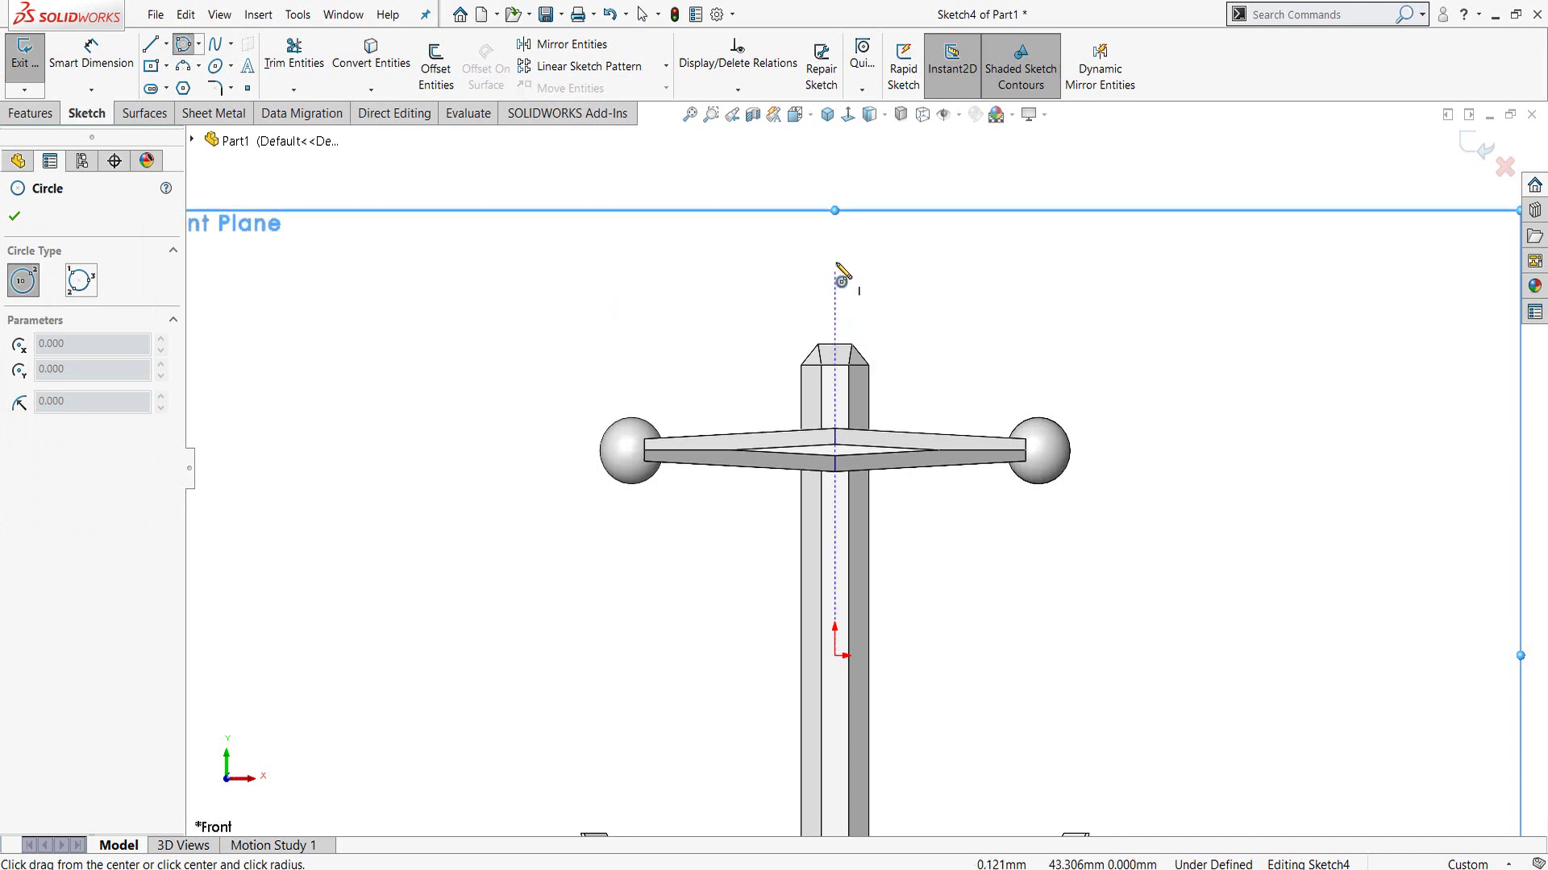
{"action": "left_click", "coordinate": [835, 241]}
{"action": "left_click", "coordinate": [919, 316]}
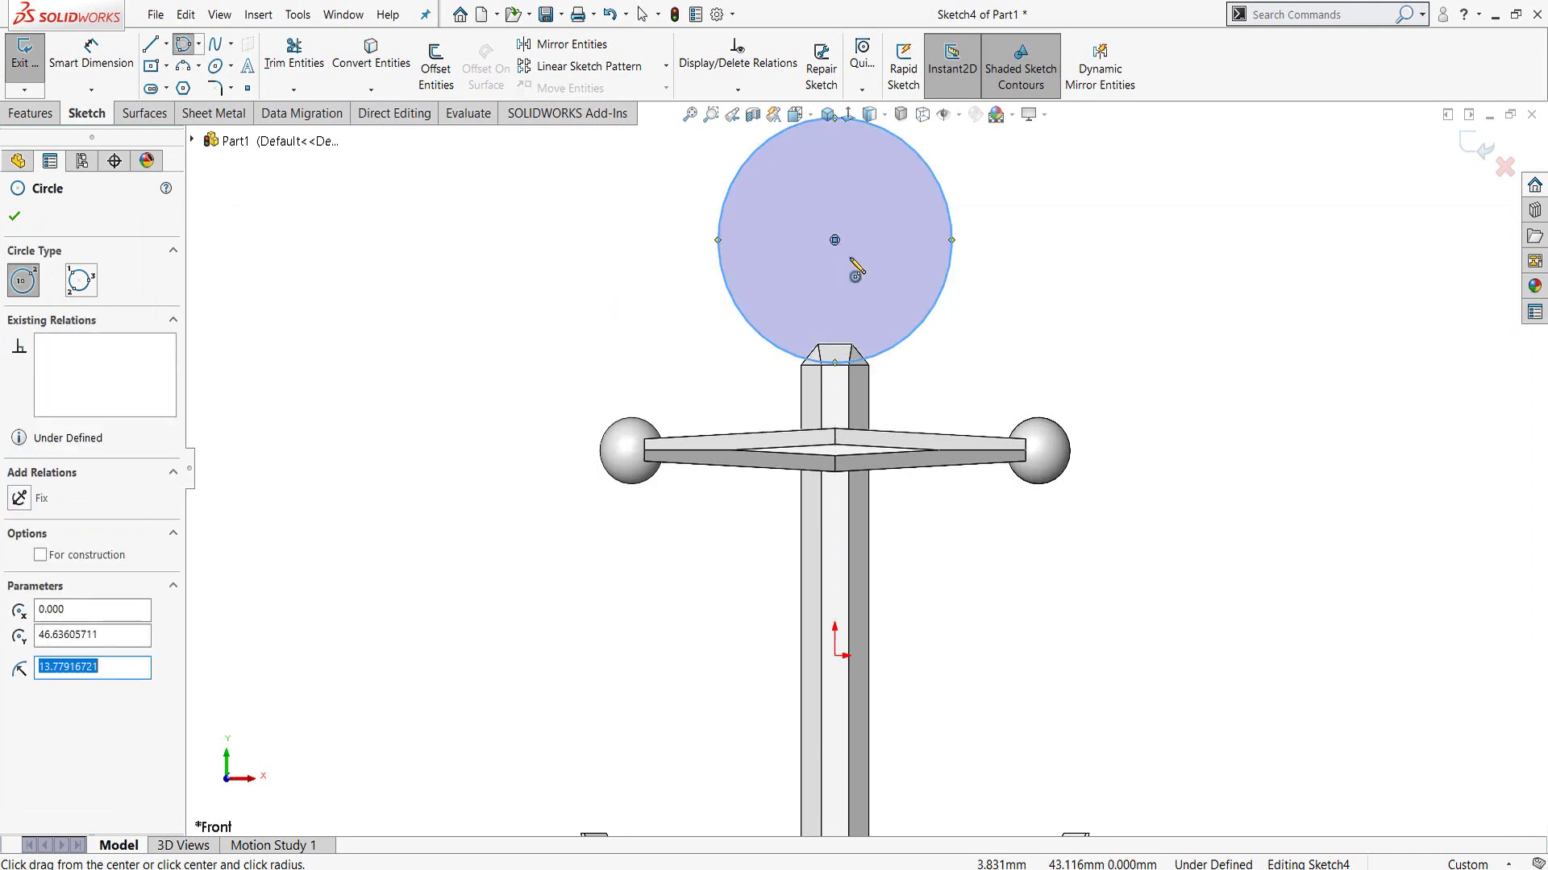
{"action": "left_click", "coordinate": [834, 240]}
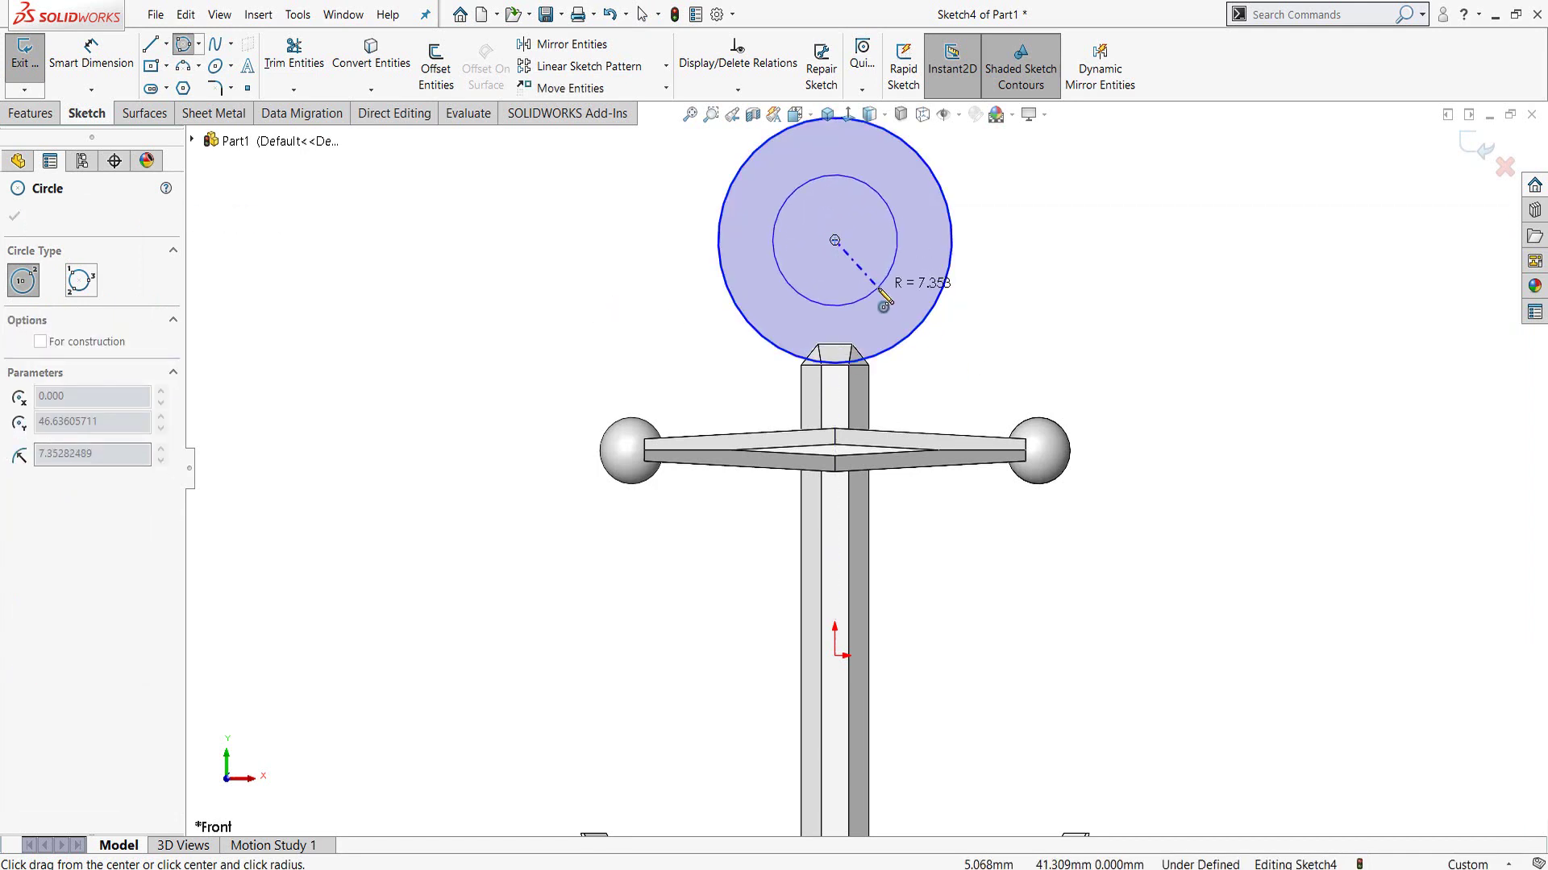
{"action": "key", "text": "Escape"}
- Dimension the outer circle Ø20 and the inner circle Ø10
{"action": "right_click_drag", "start_coordinate": [1107, 311], "coordinate": [1078, 151]}
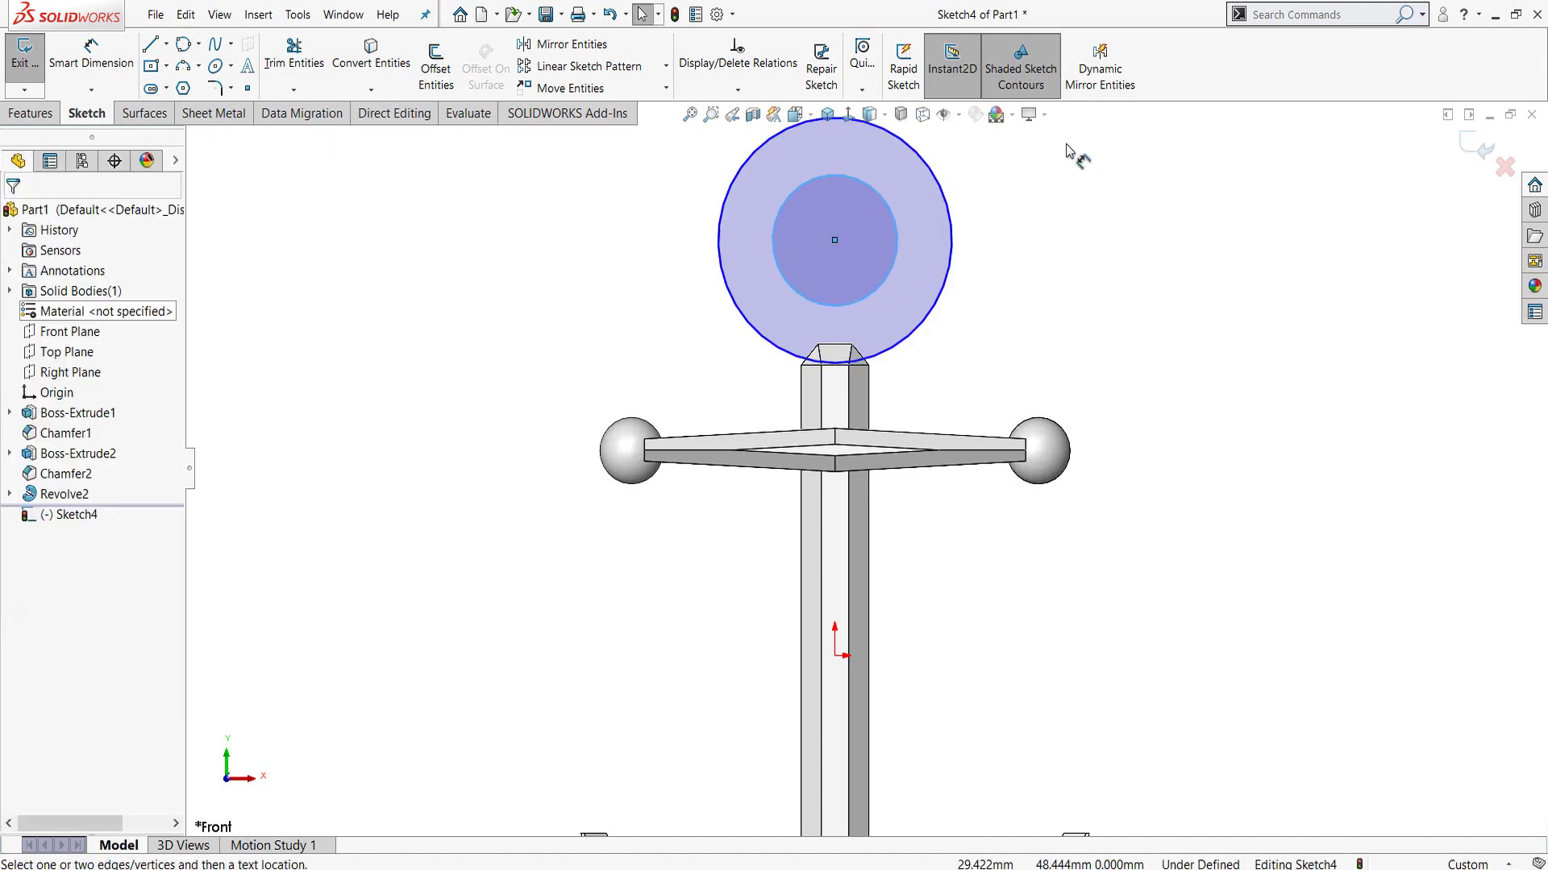
{"action": "left_click", "coordinate": [952, 236]}
{"action": "left_click", "coordinate": [1058, 234]}
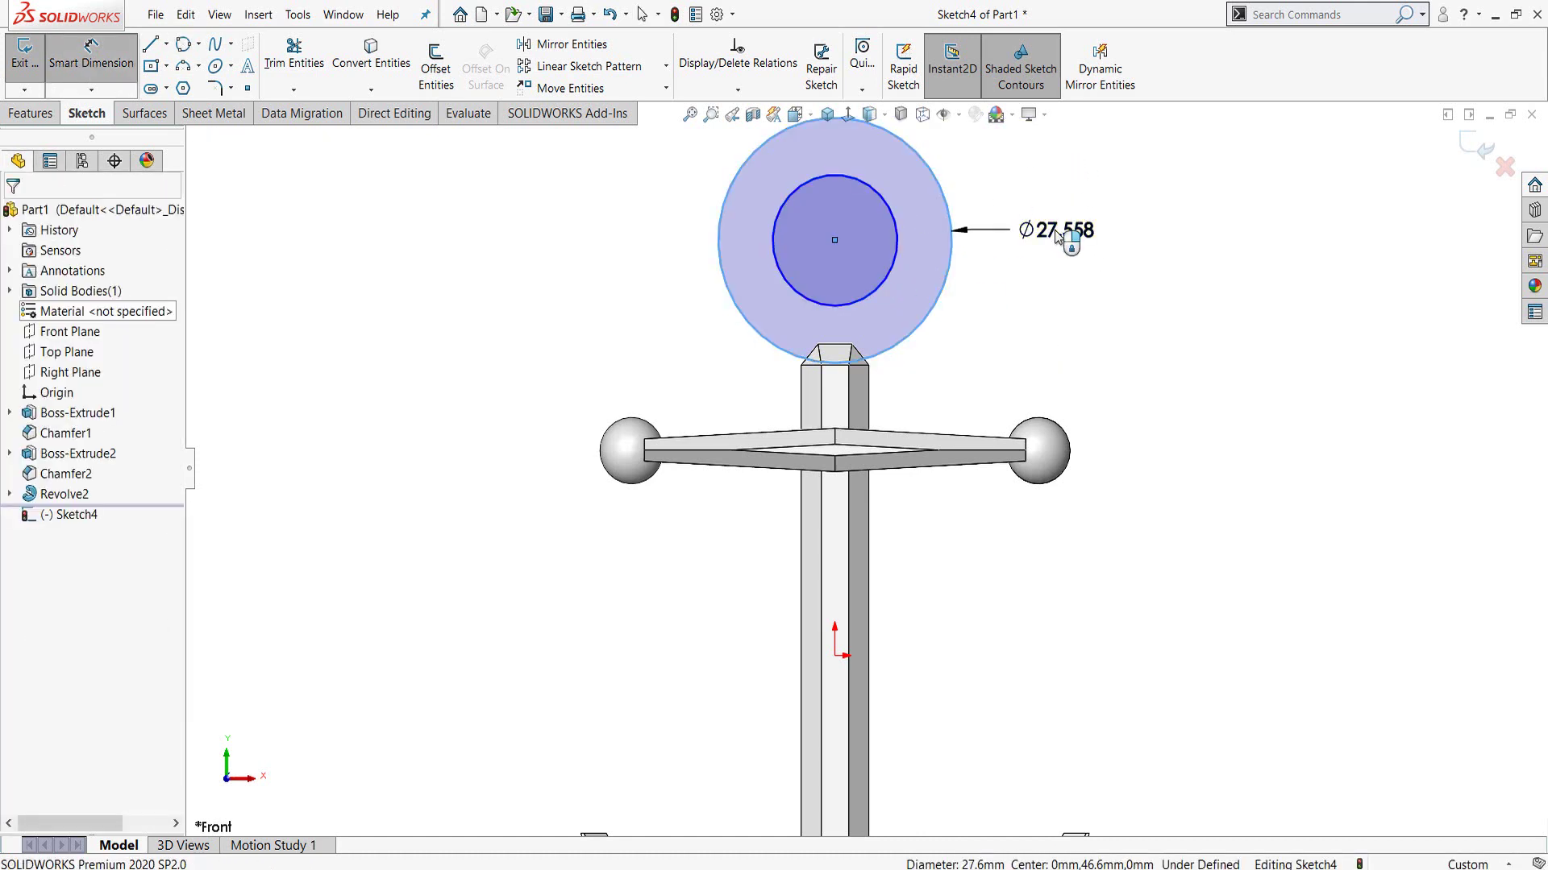
{"action": "type", "text": "20"}
{"action": "key", "text": "Return"}
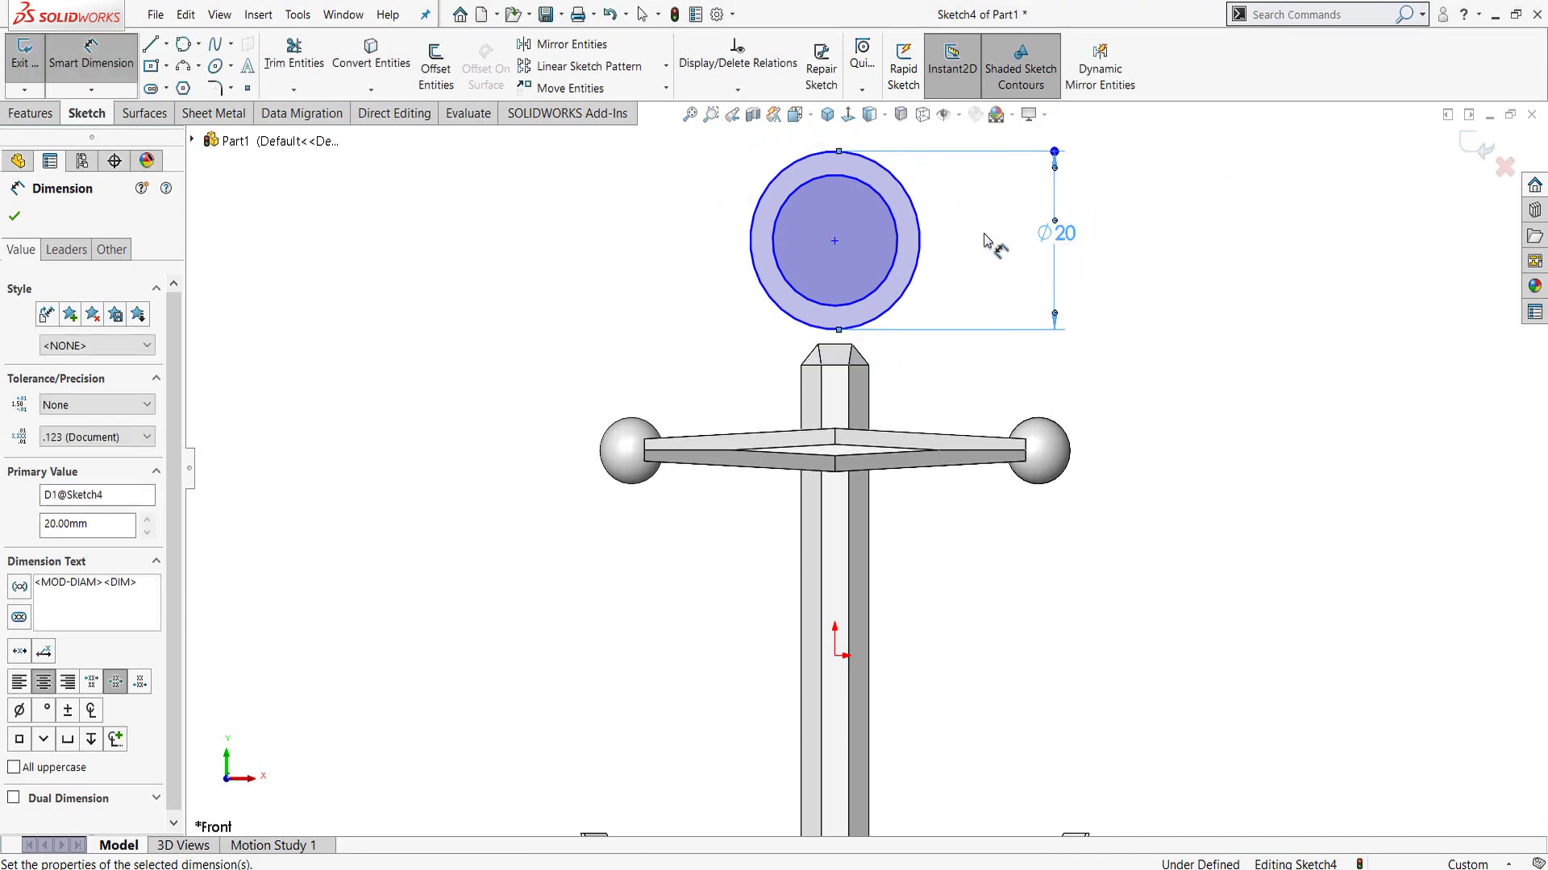
{"action": "left_click", "coordinate": [891, 214]}
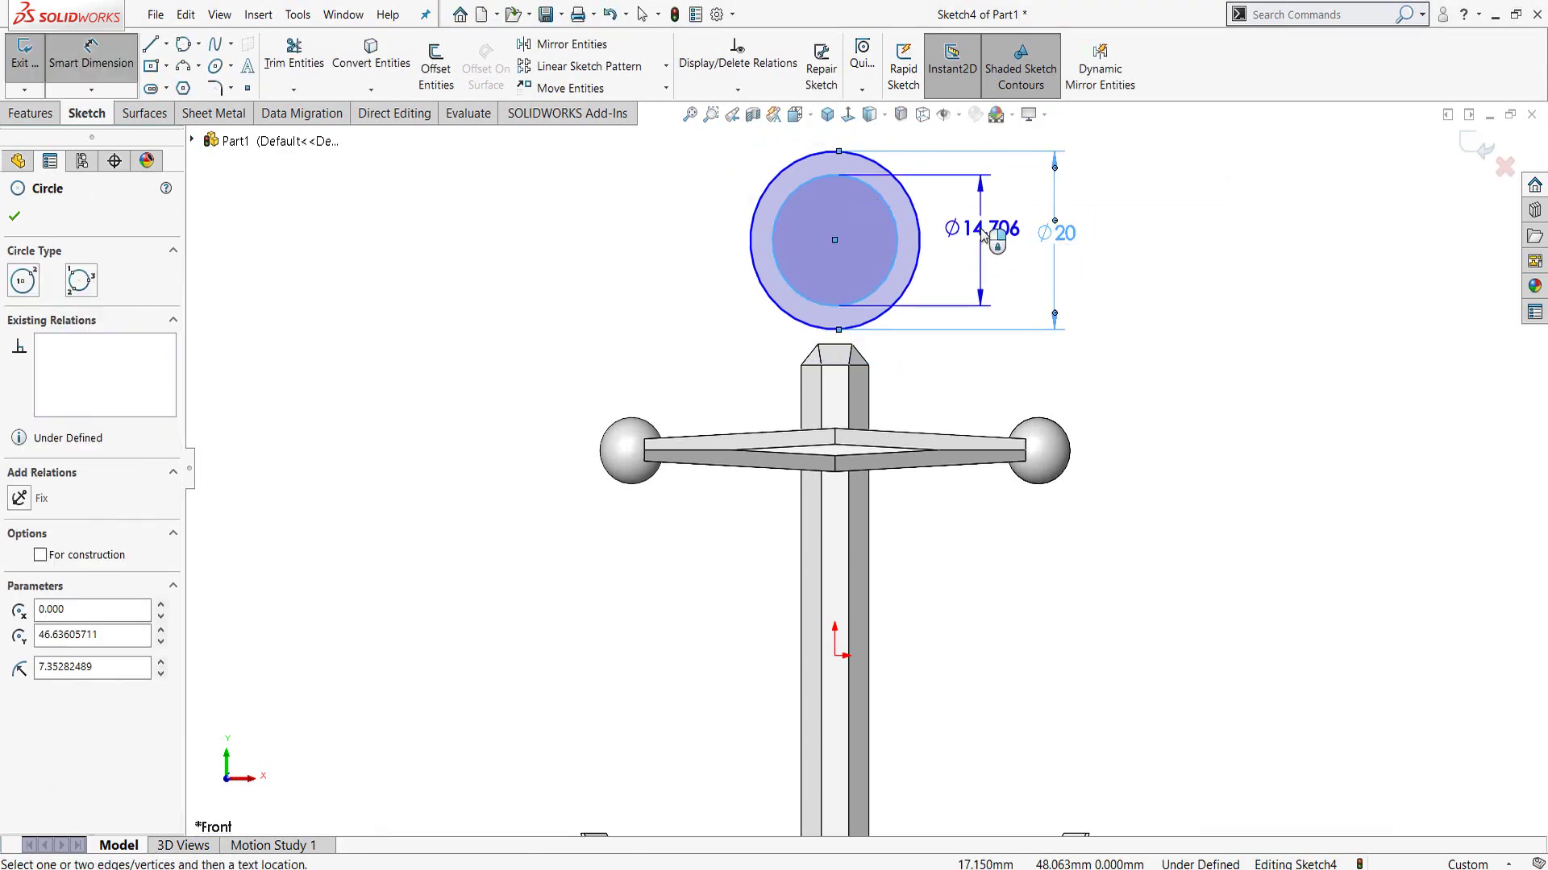
{"action": "left_click", "coordinate": [987, 234]}
{"action": "type", "text": "10"}
{"action": "key", "text": "Return"}
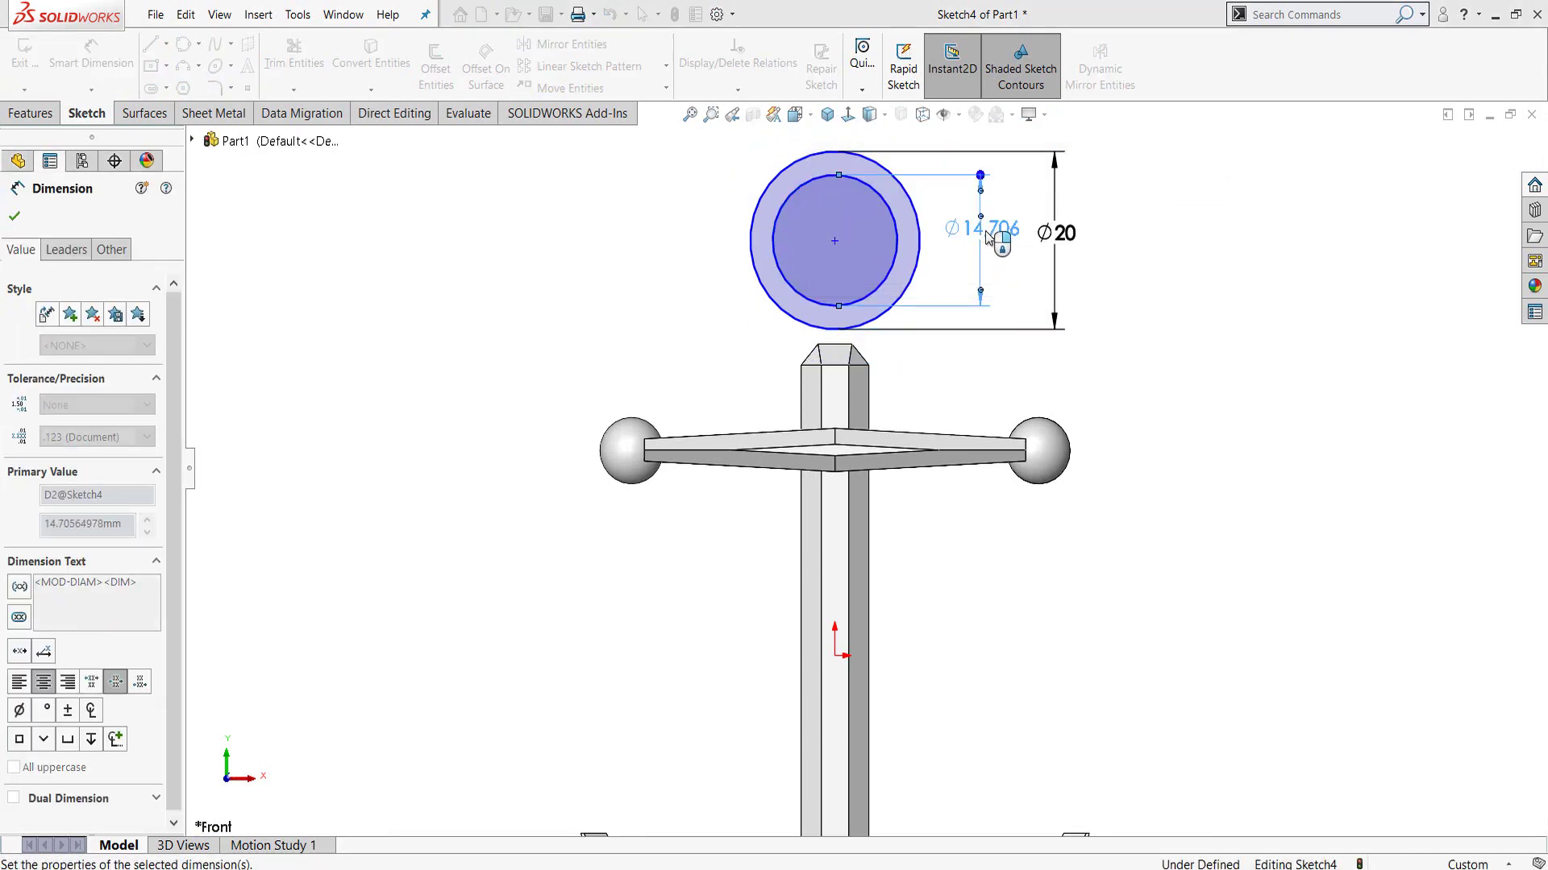
- Place the circles' centre 5.5 mm above the shank top, vertical with the origin
{"action": "left_click", "coordinate": [834, 241]}
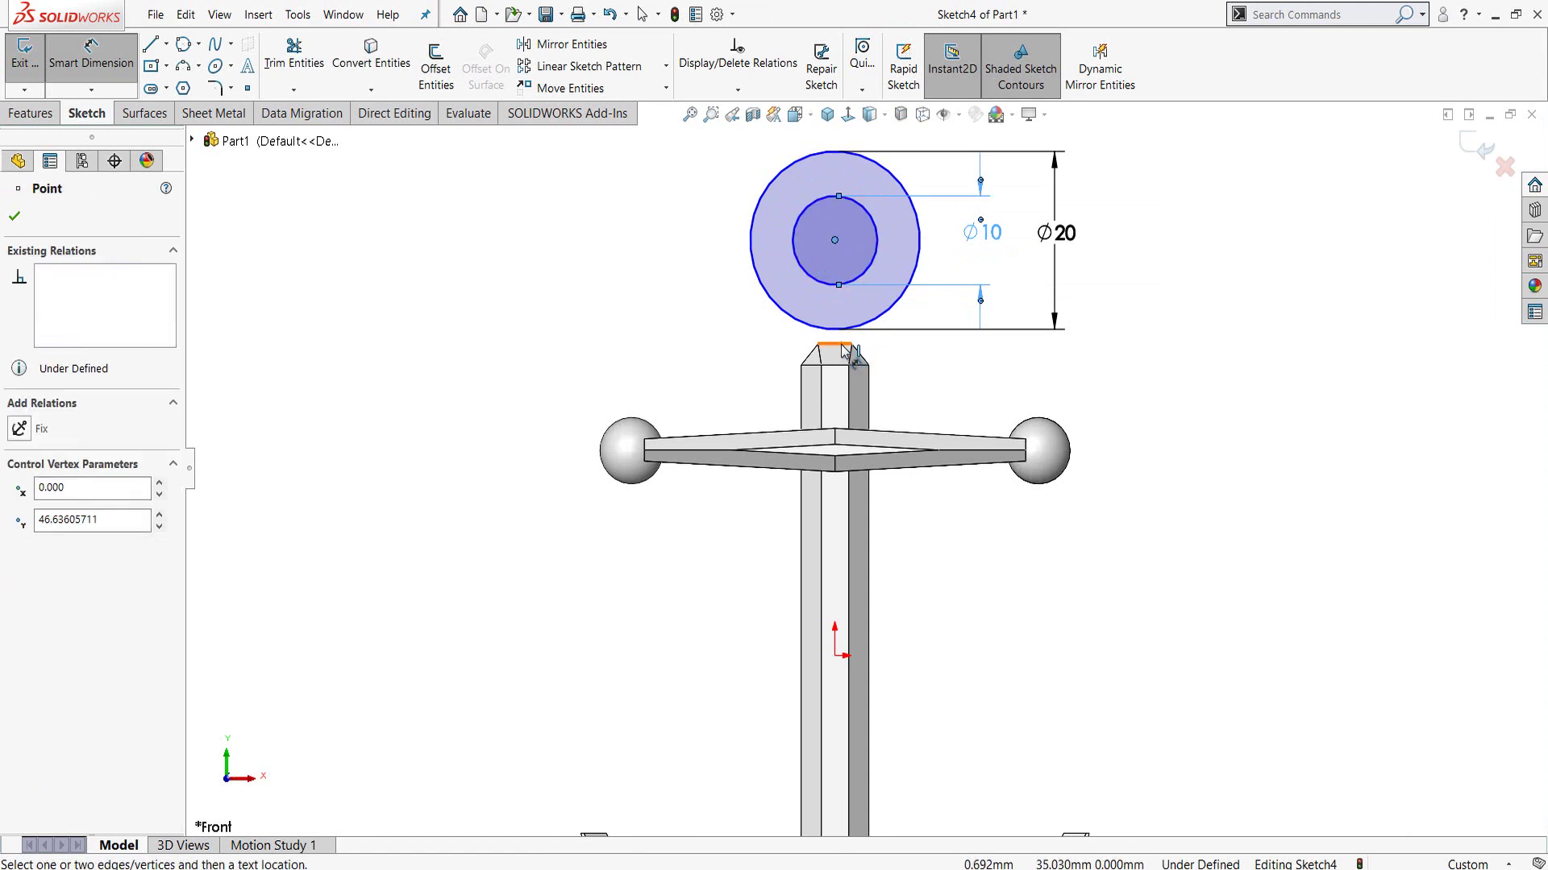
{"action": "left_click", "coordinate": [842, 345]}
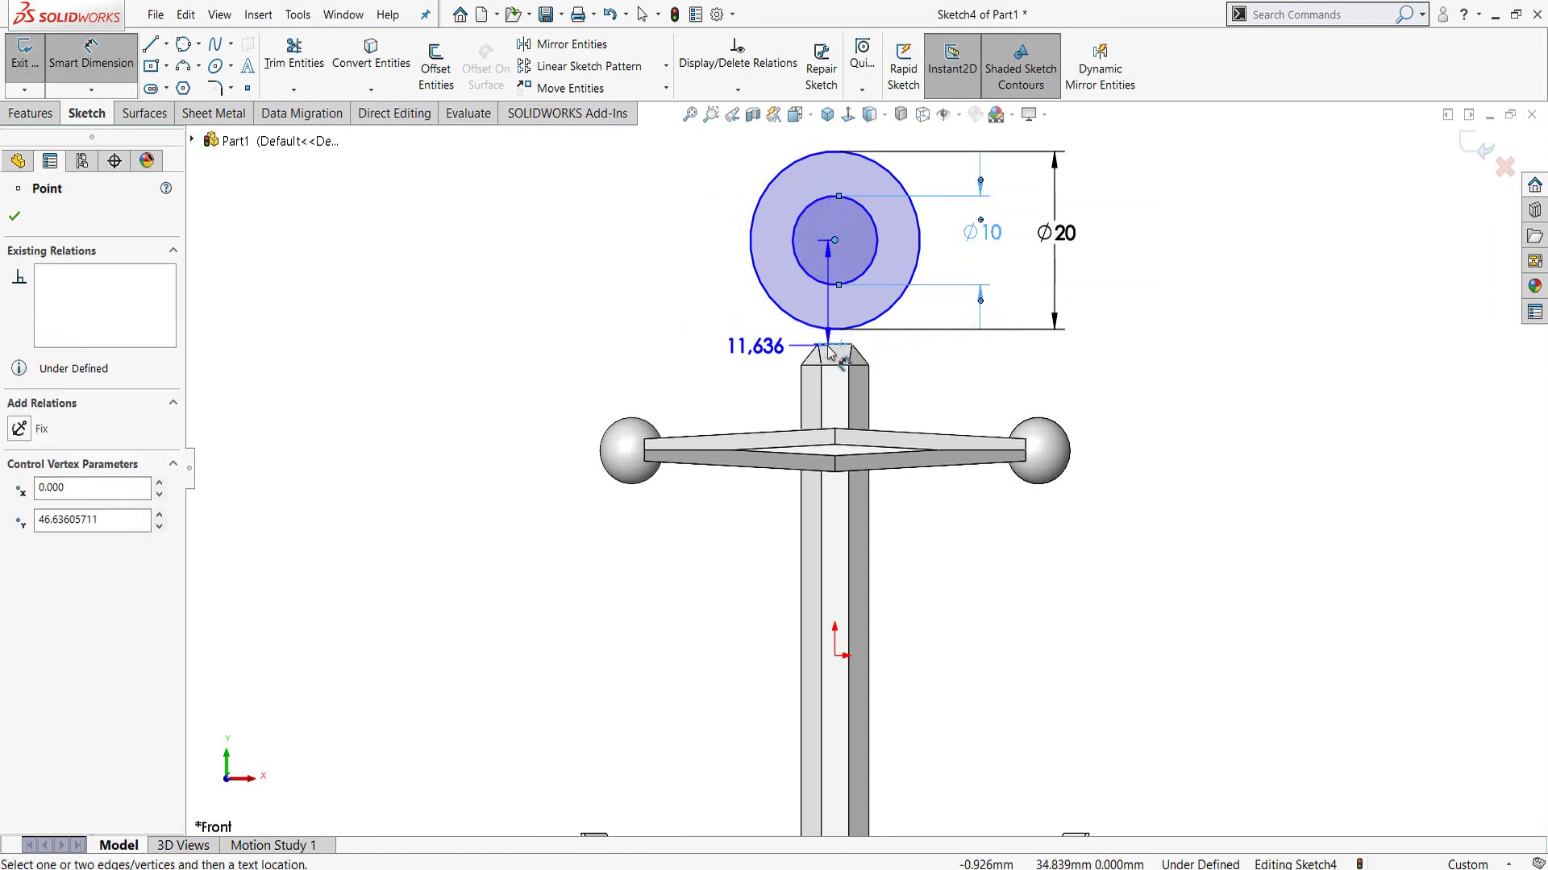
{"action": "left_click", "coordinate": [684, 316]}
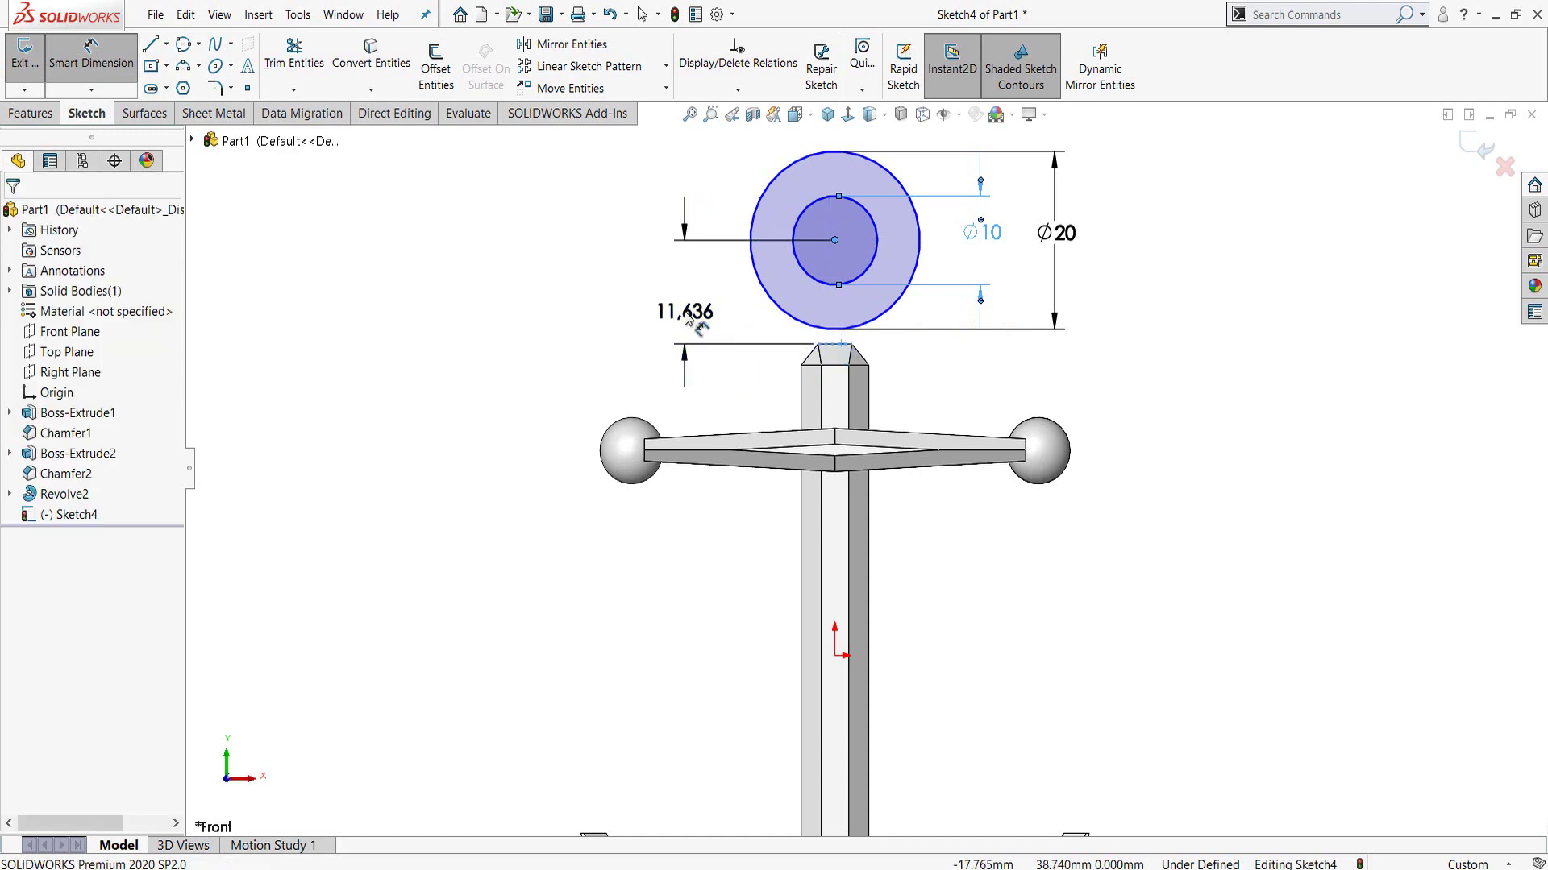
{"action": "type", "text": "5.5"}
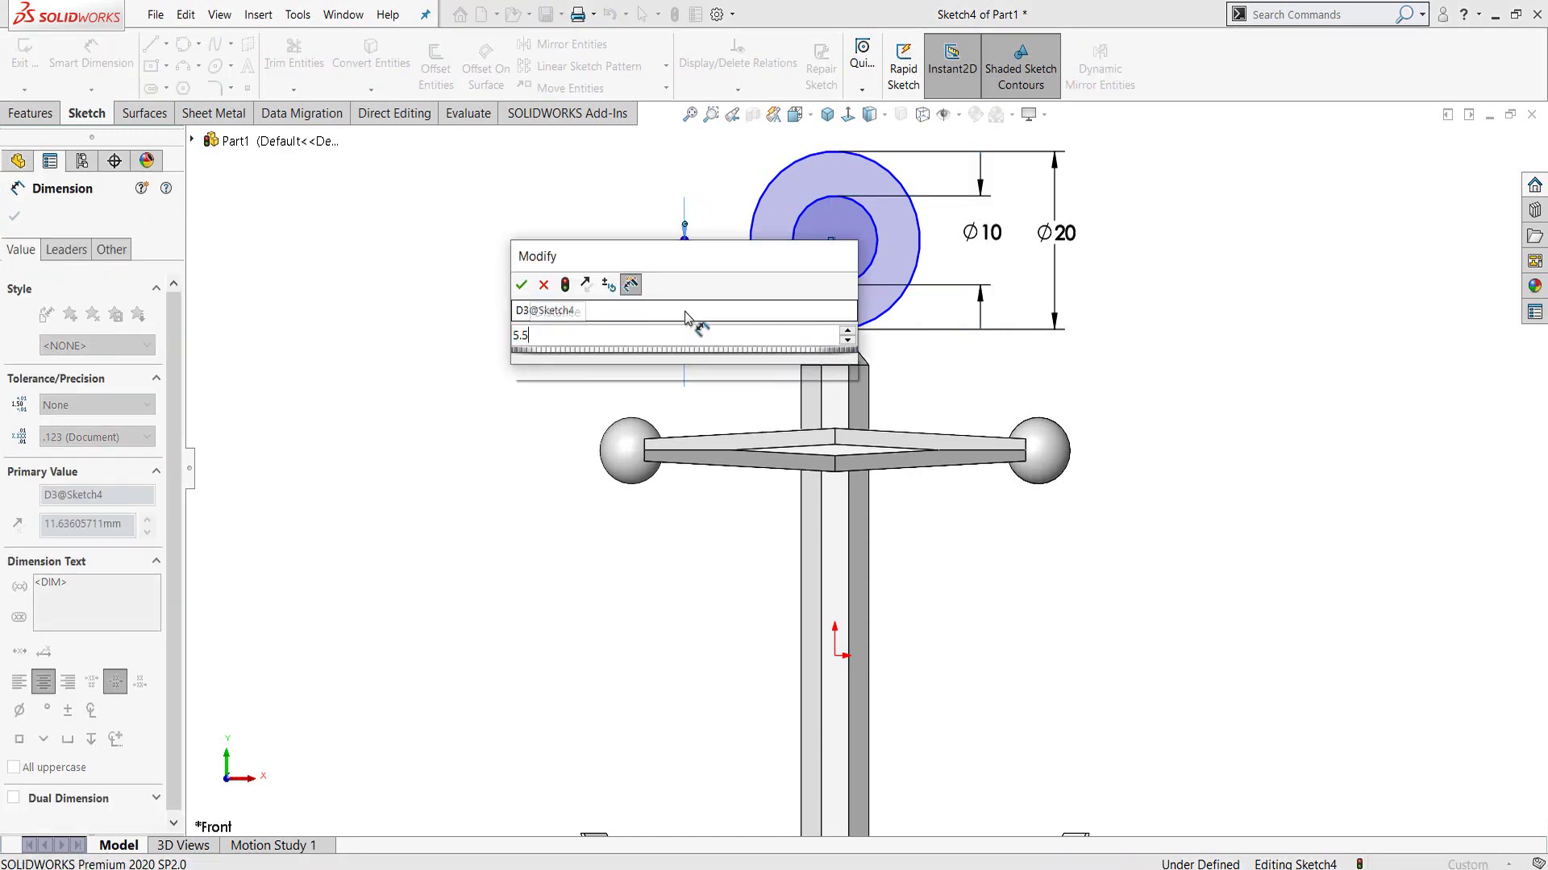
{"action": "key", "text": "Return"}
{"action": "key", "text": "Escape"}
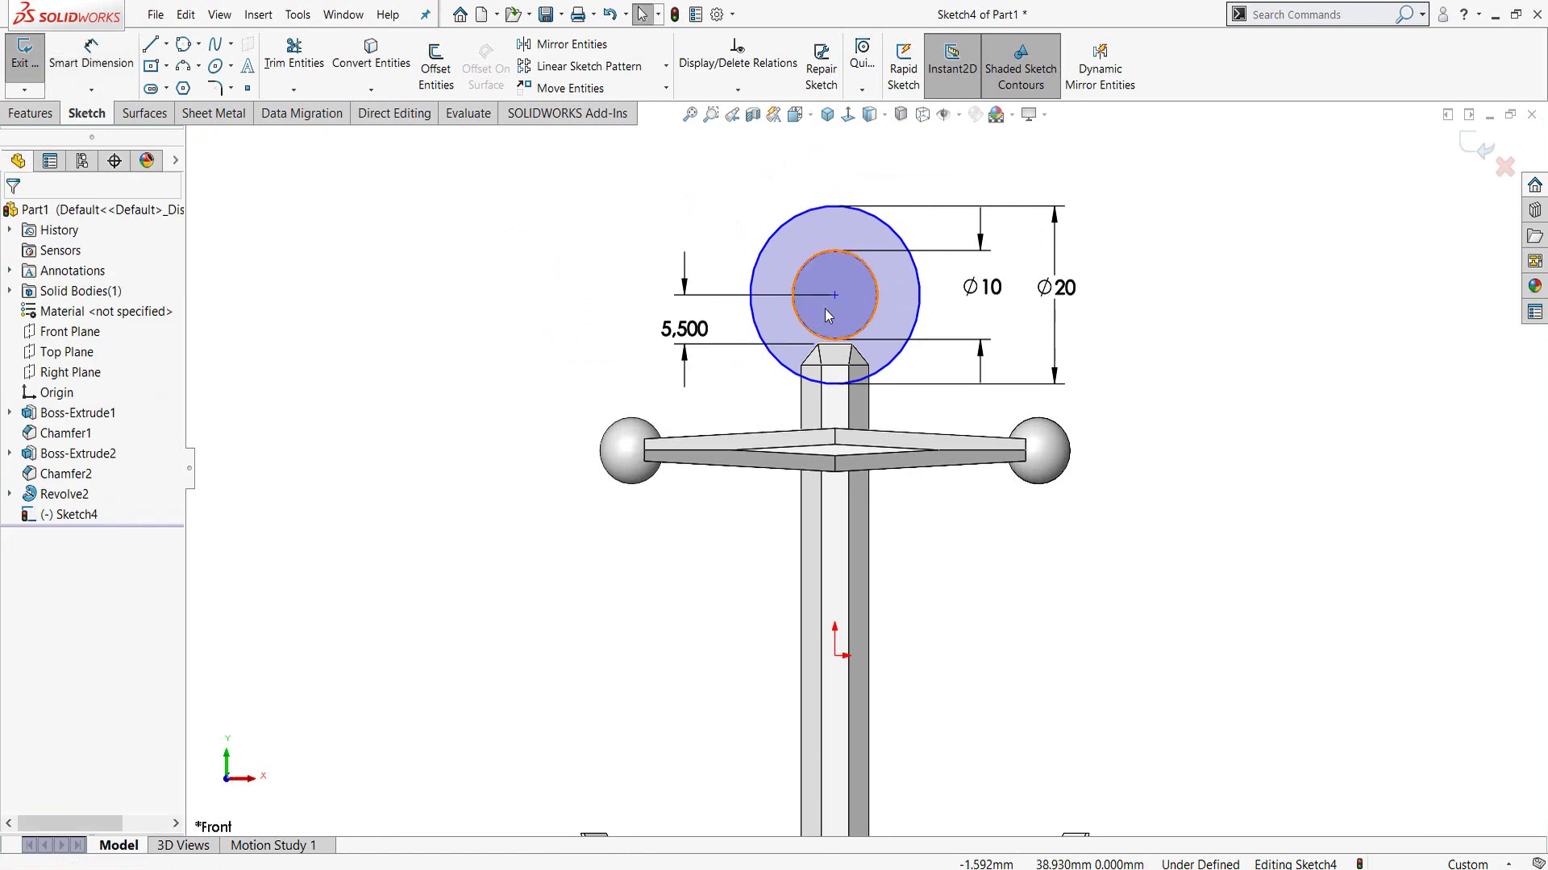
{"action": "left_click", "coordinate": [835, 296]}
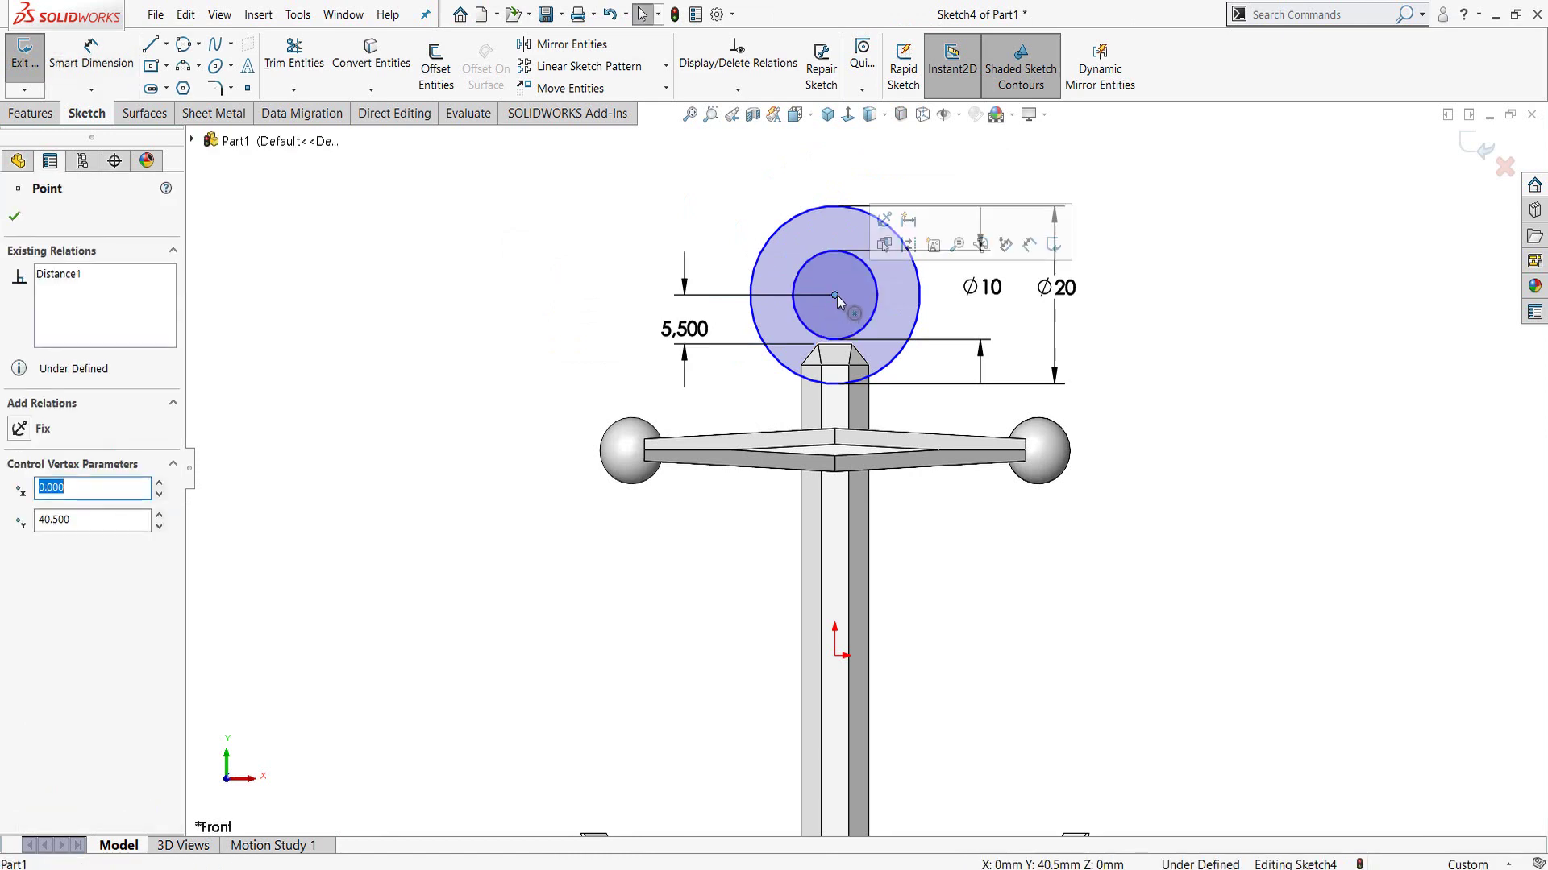
{"action": "left_click", "coordinate": [835, 655], "text": "ctrl"}
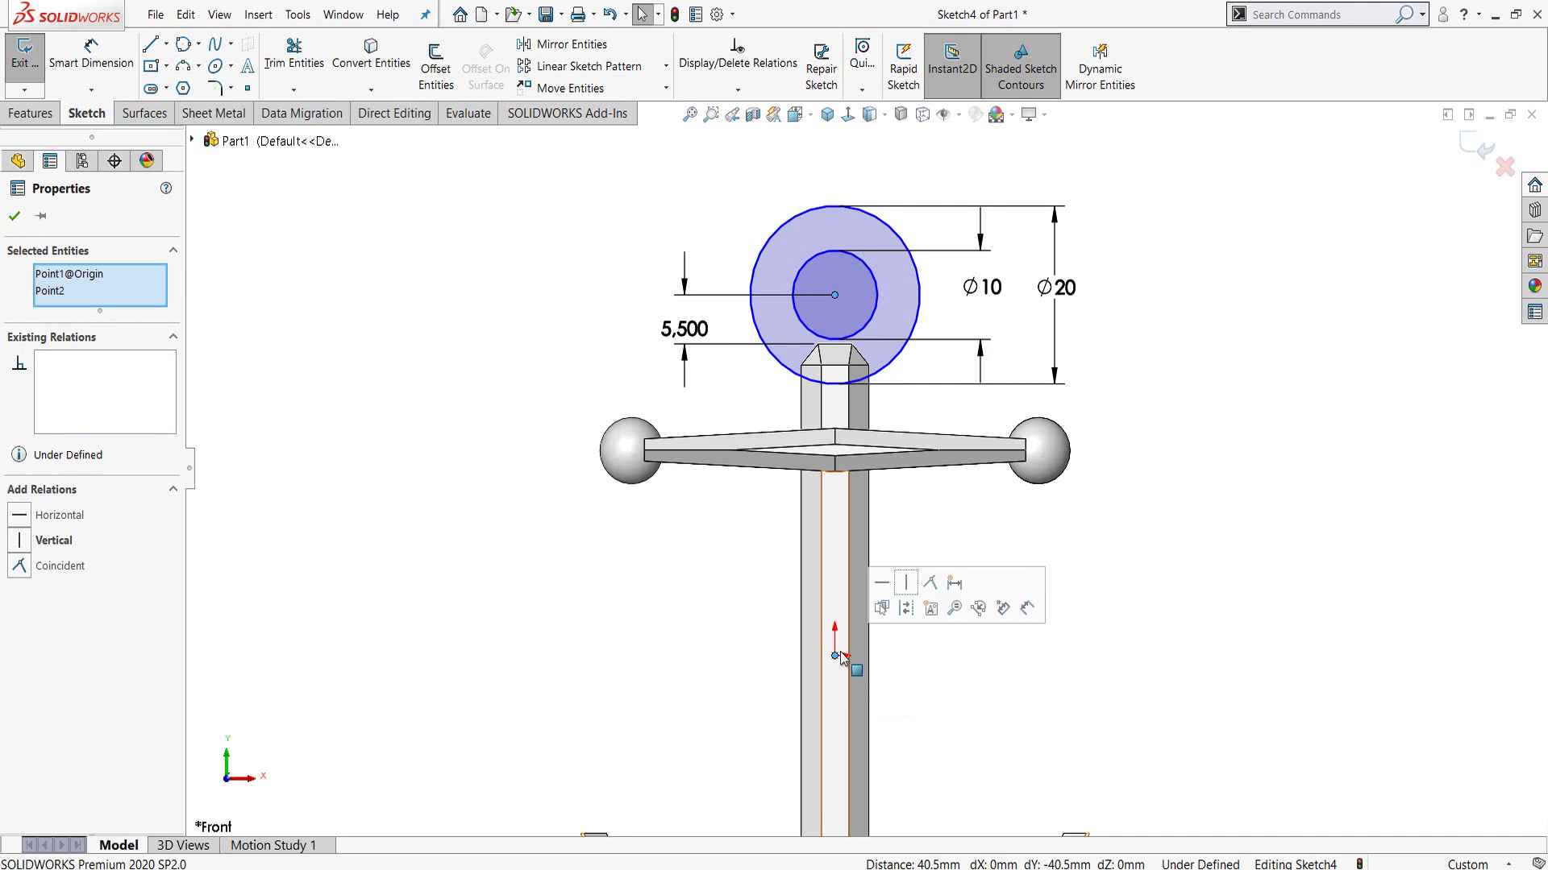
{"action": "left_click", "coordinate": [24, 548]}
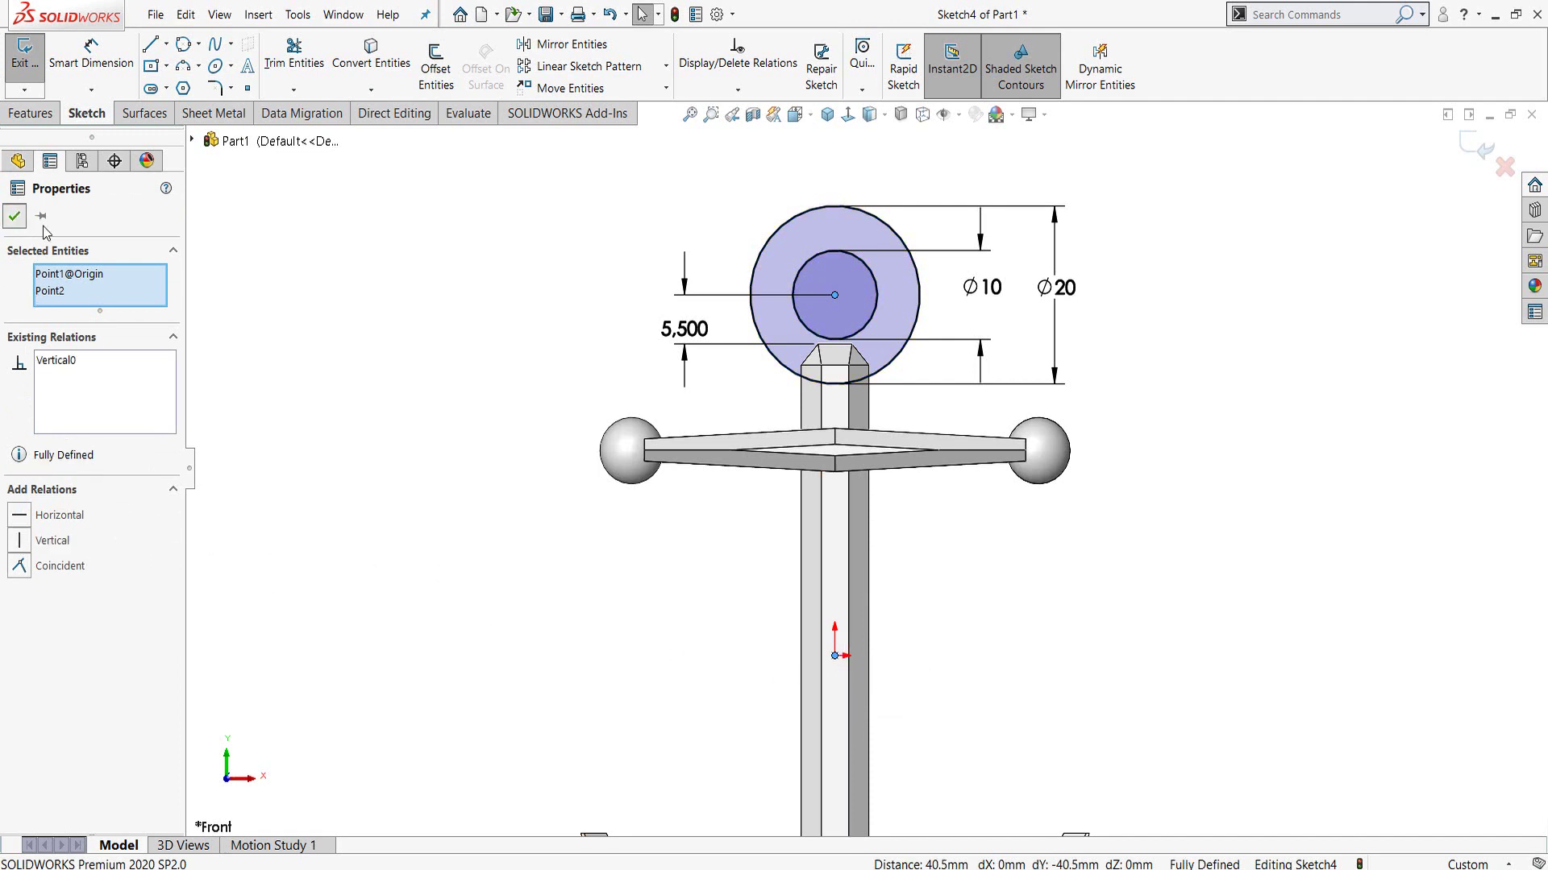
{"action": "left_click", "coordinate": [15, 216]}
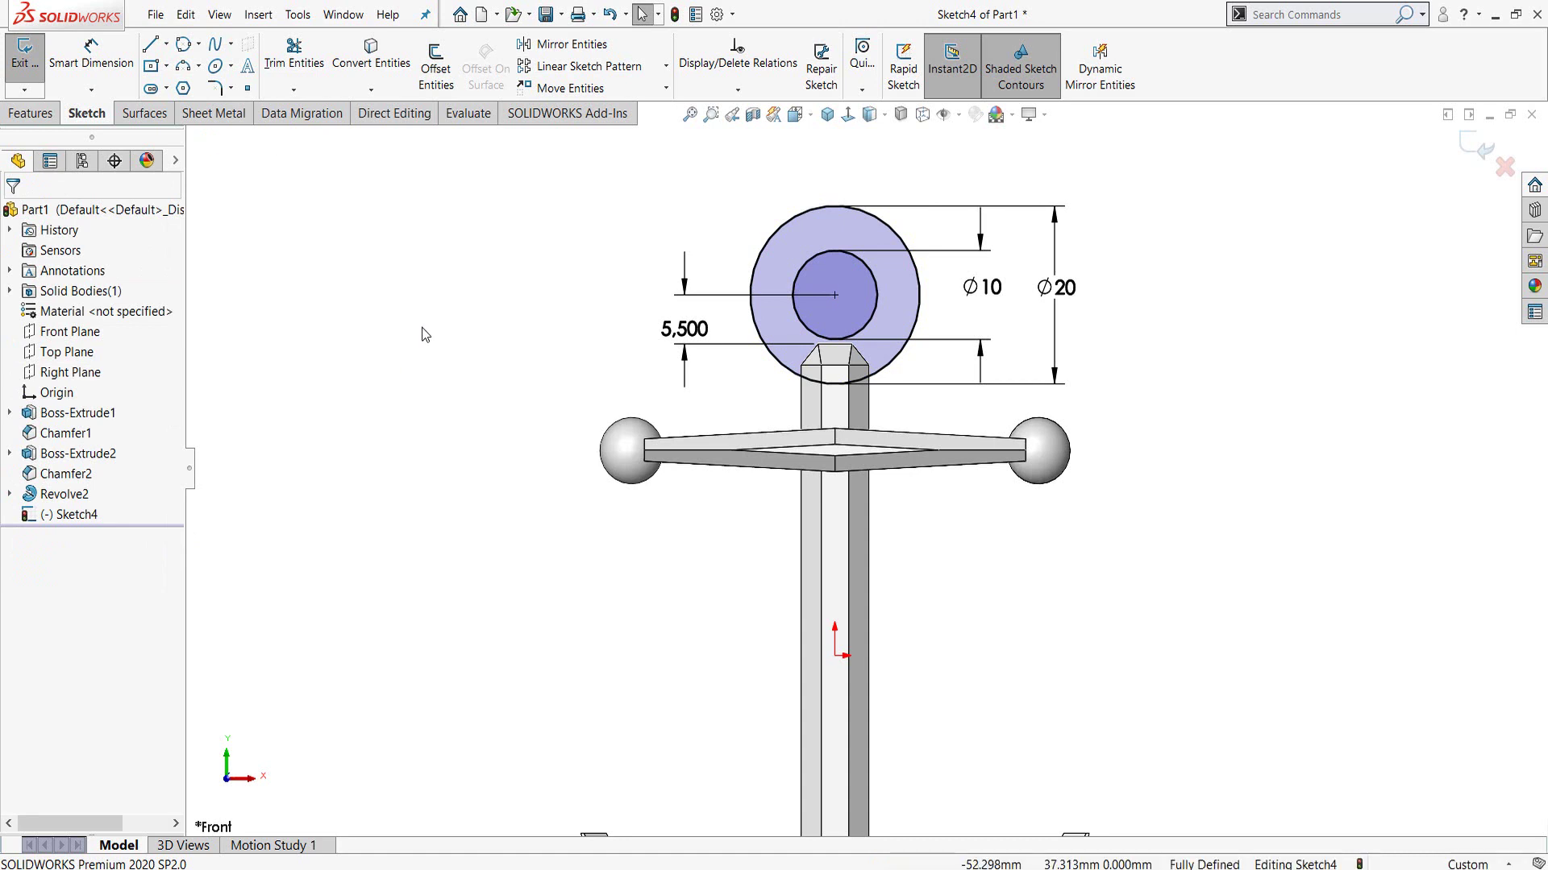
- Extrude the ring sketch Mid Plane to a 6.5 mm depth as Boss-Extrude3
{"action": "left_click", "coordinate": [32, 113]}
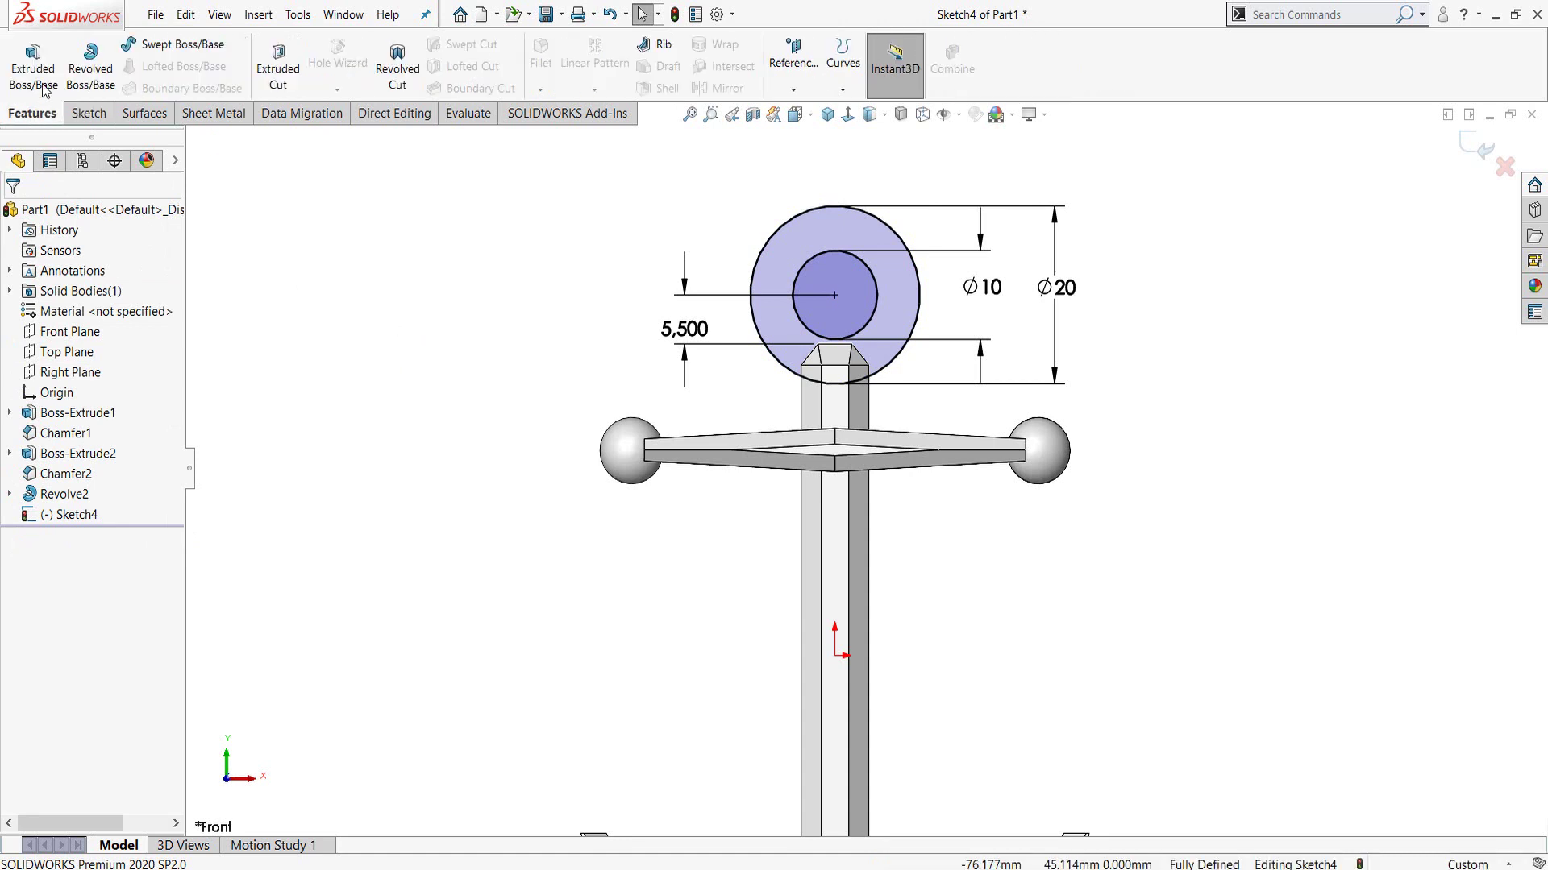
{"action": "left_click", "coordinate": [32, 64]}
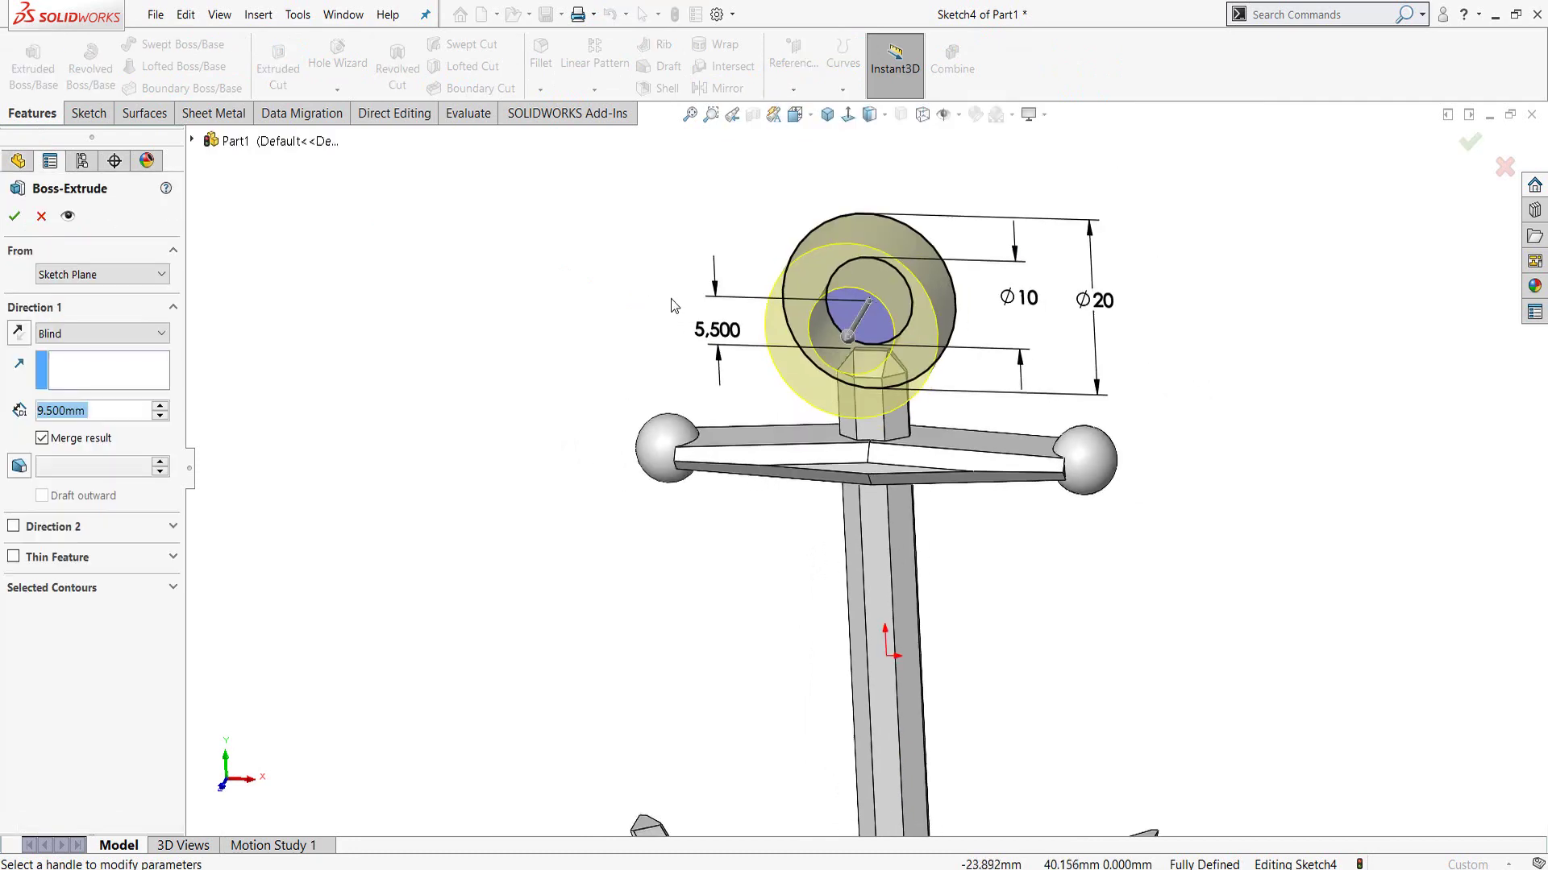
{"action": "left_click", "coordinate": [126, 341]}
{"action": "left_click", "coordinate": [79, 441]}
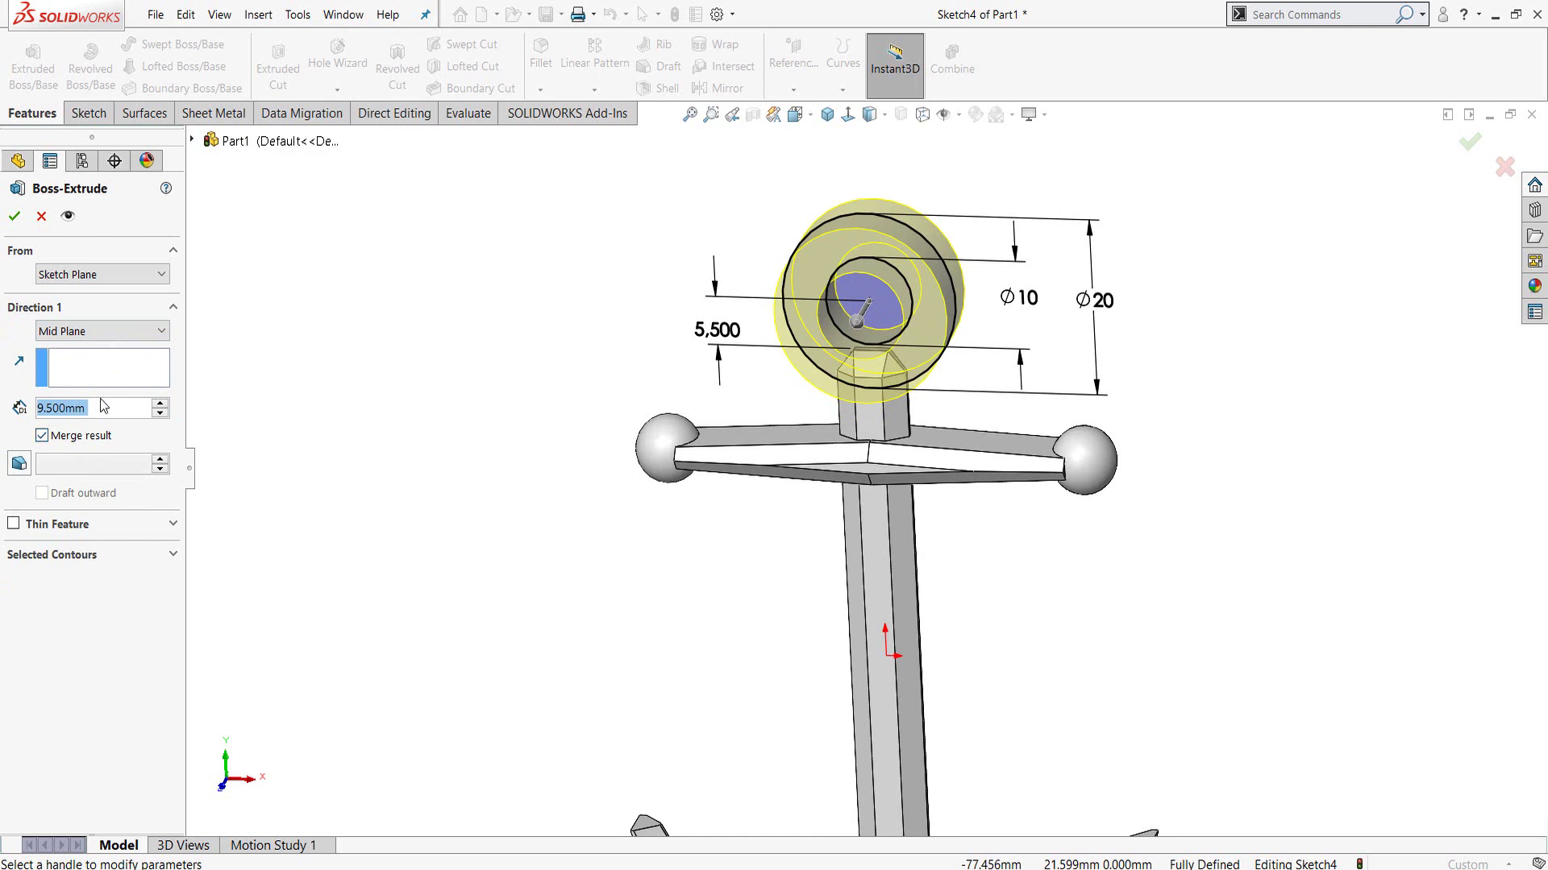
{"action": "type", "text": "6.5"}
{"action": "key", "text": "Return"}
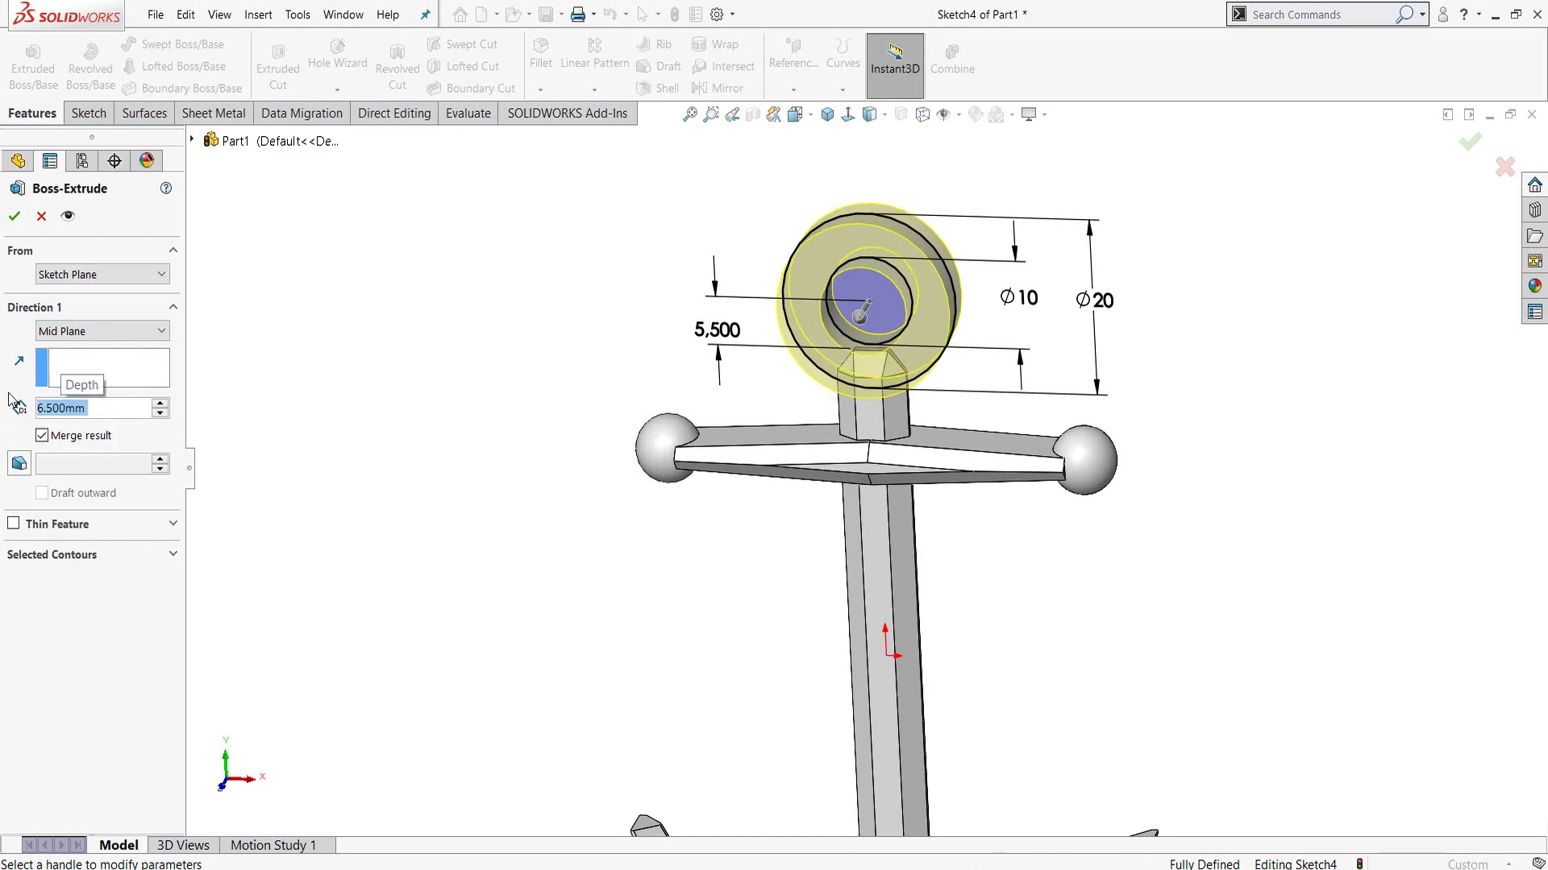
{"action": "key", "text": "Return"}
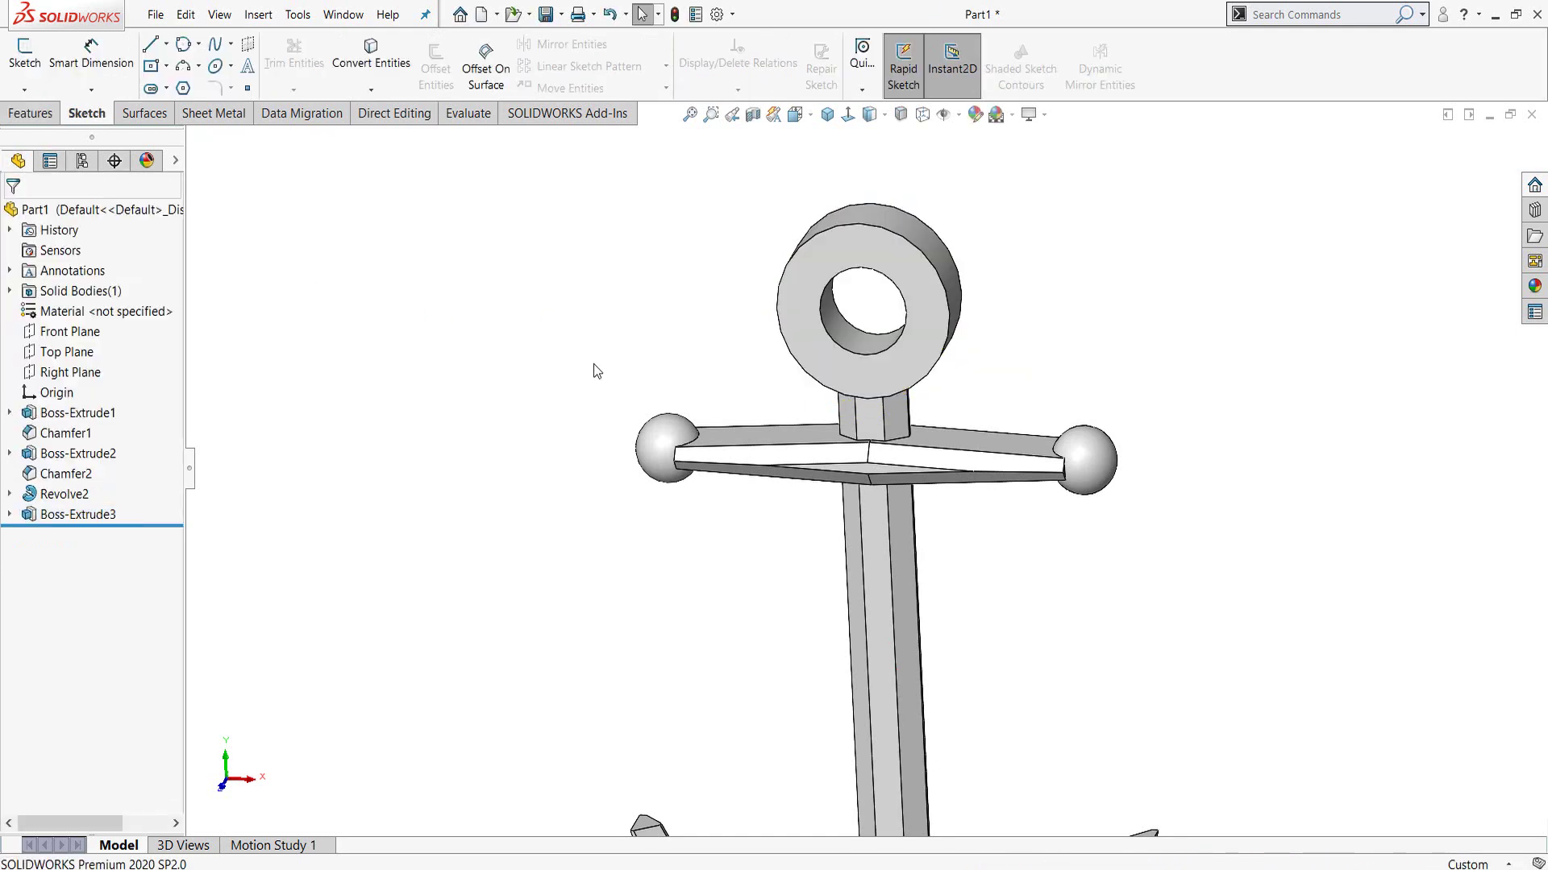
{"action": "left_click", "coordinate": [48, 117]}
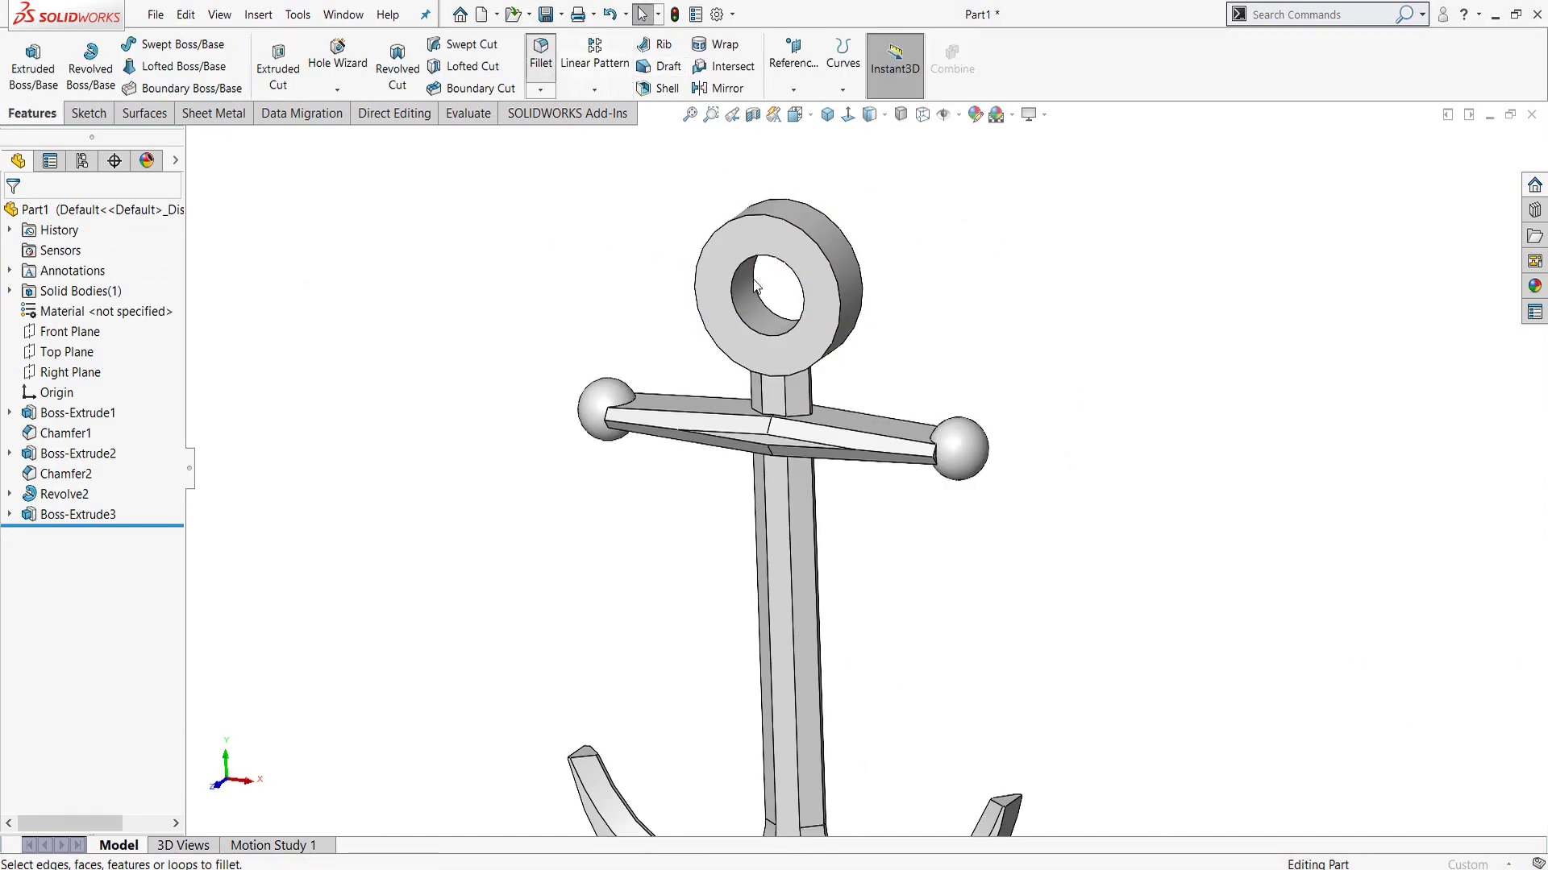
- Preview a 2.5 mm fillet on the ring eye's front and back faces instead of the hole edge
{"action": "scroll", "coordinate": [788, 371], "scroll_direction": "down", "scroll_amount": 5}
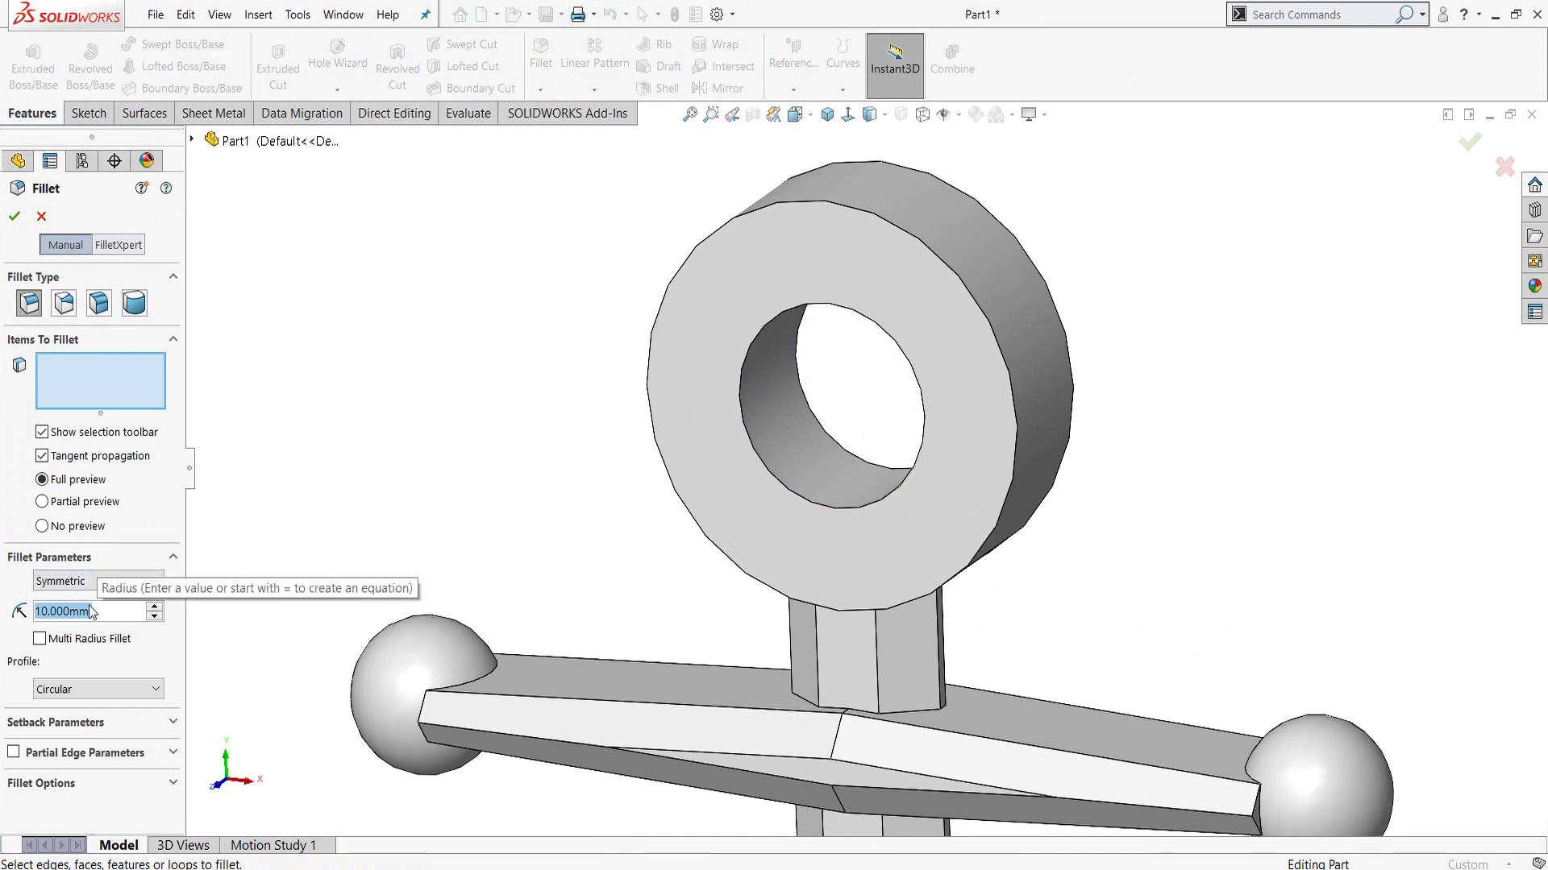
{"action": "type", "text": "2.5"}
{"action": "key", "text": "Return"}
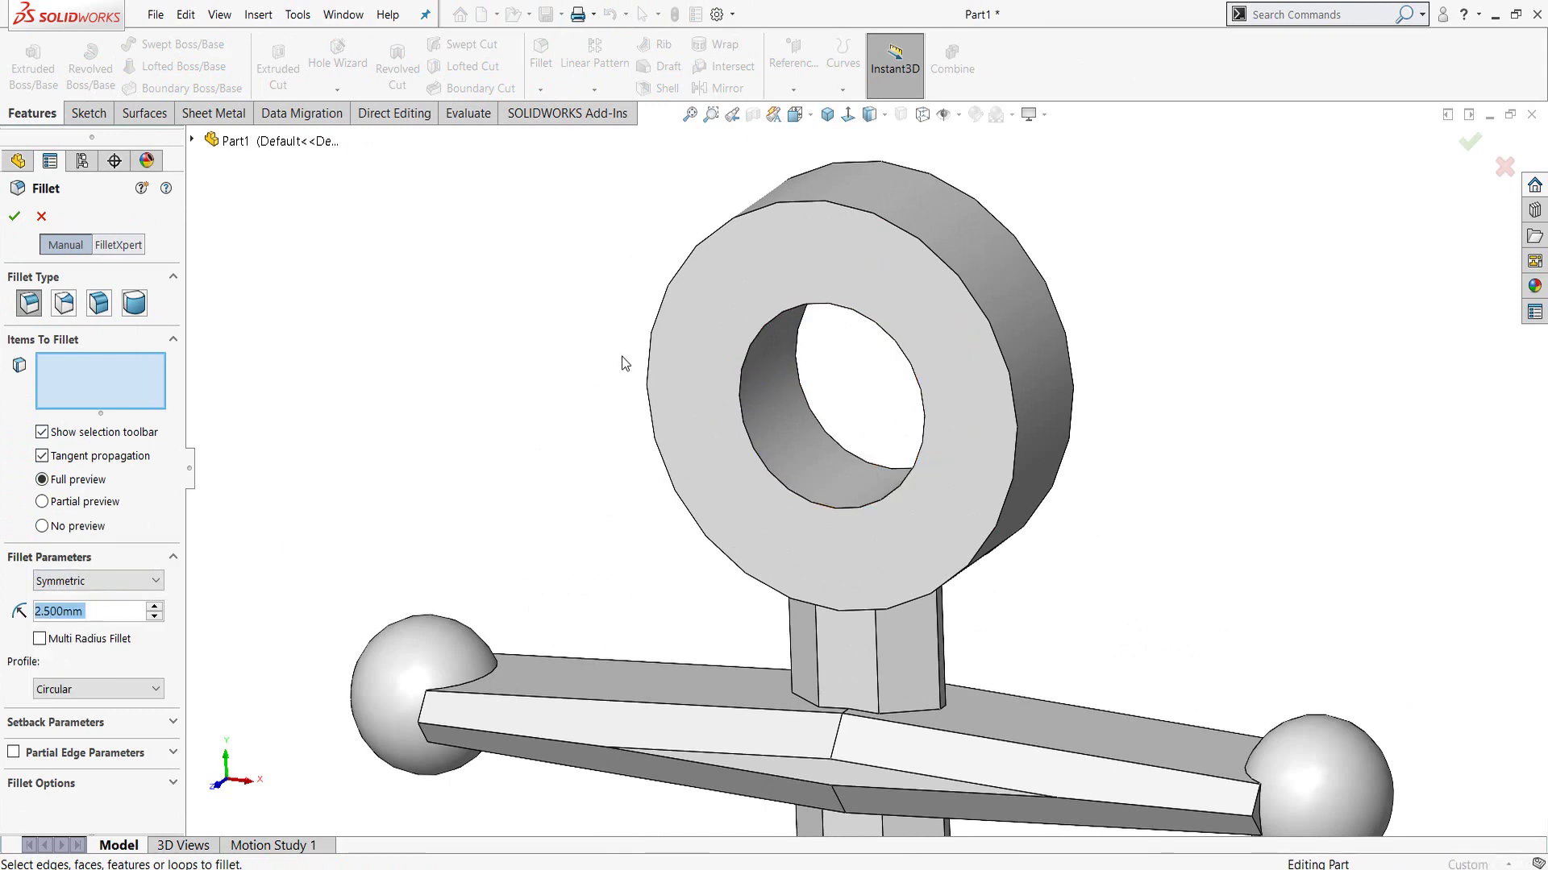
{"action": "left_click", "coordinate": [757, 339]}
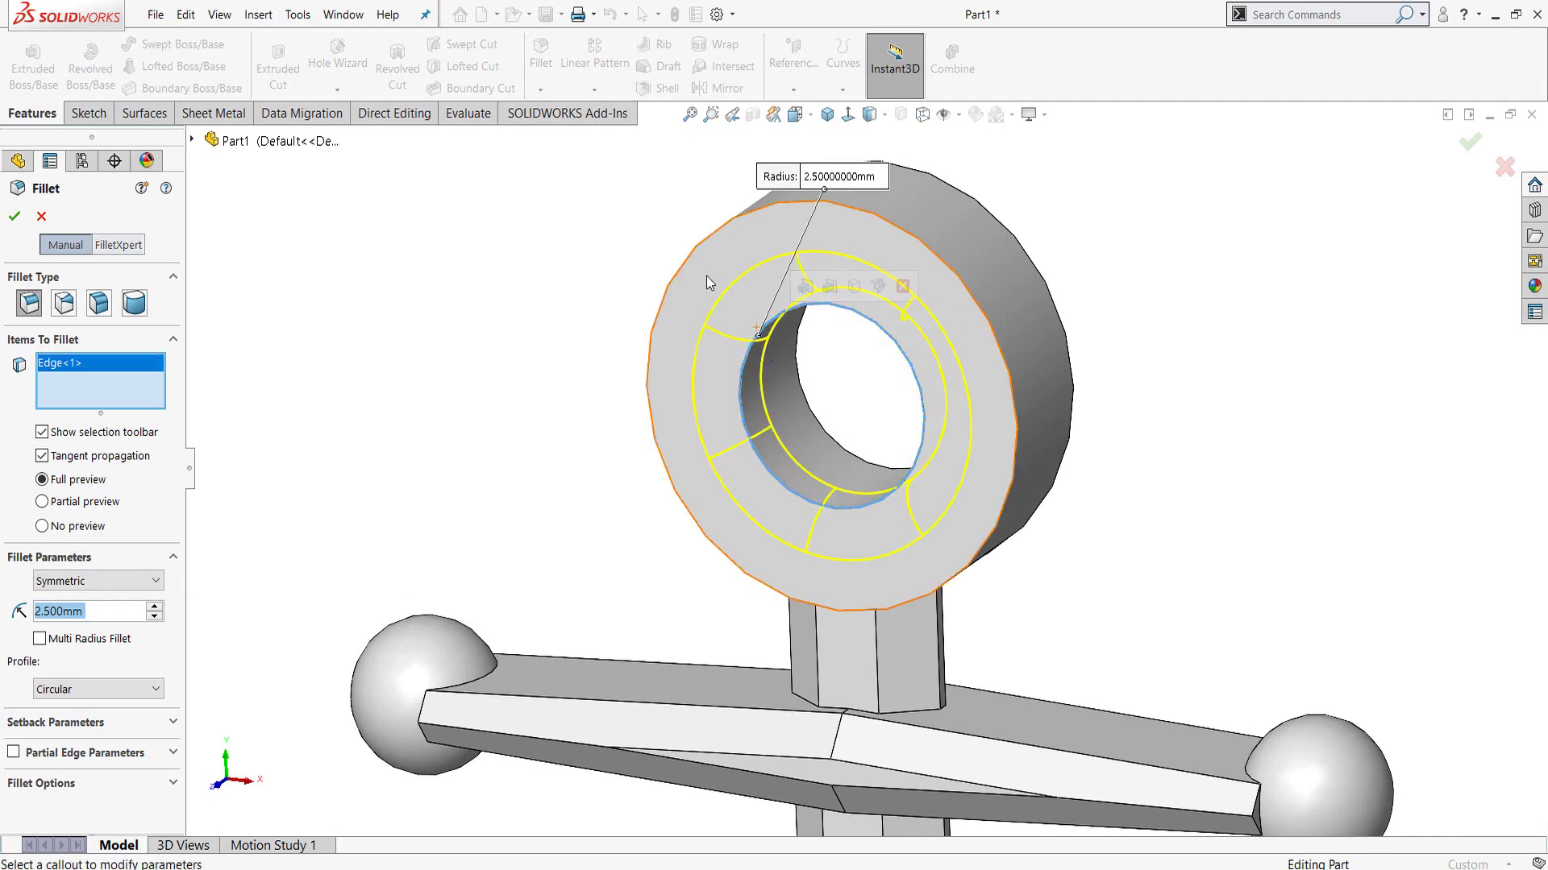
{"action": "right_click", "coordinate": [129, 407]}
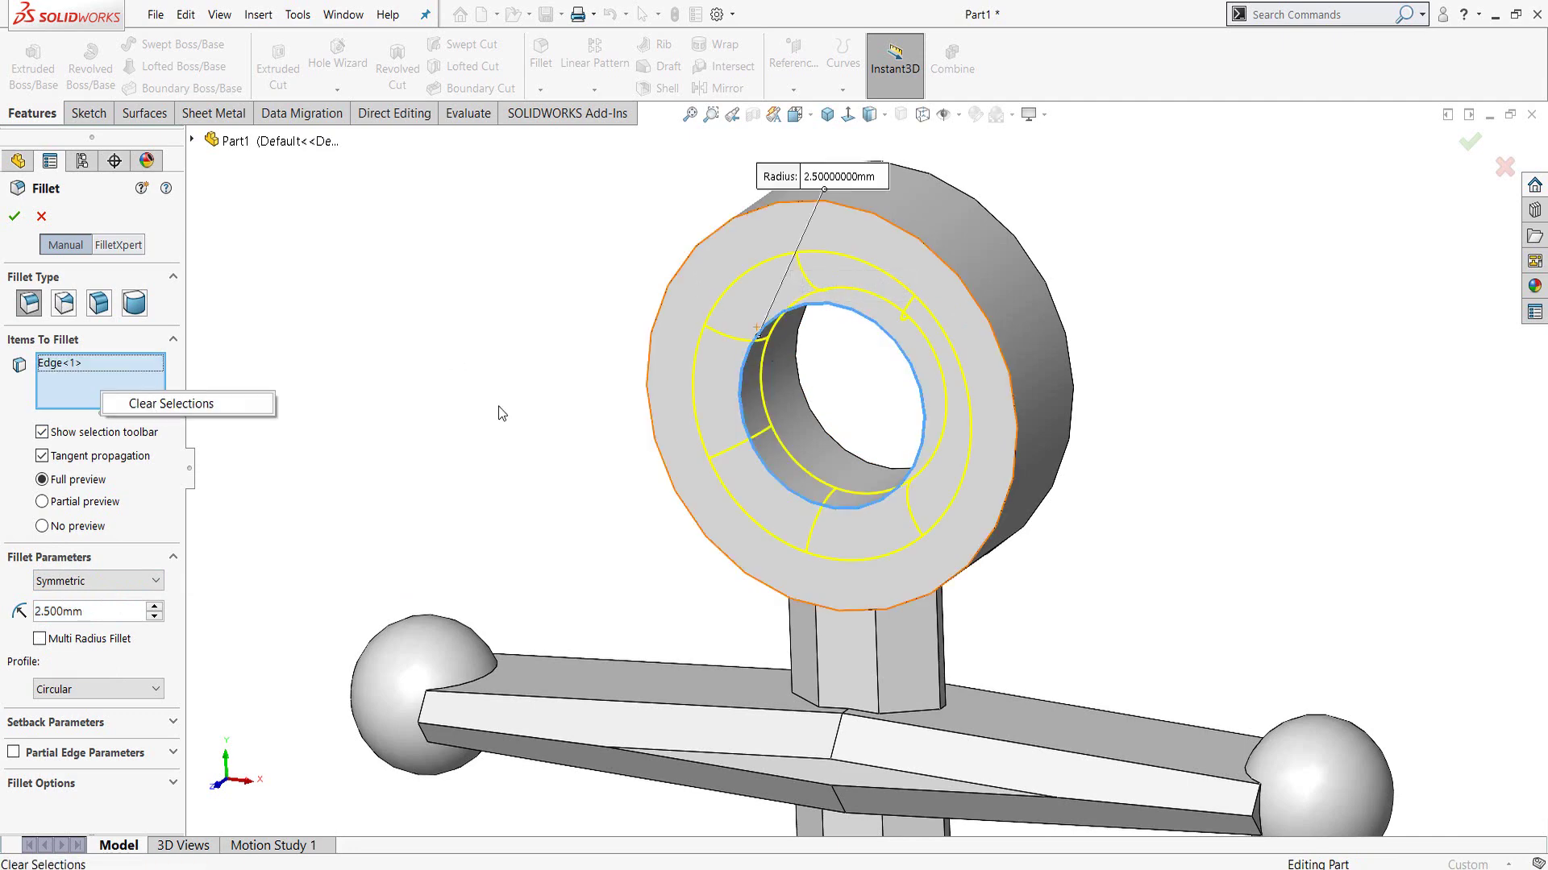
{"action": "left_click", "coordinate": [186, 407]}
{"action": "left_click", "coordinate": [719, 325]}
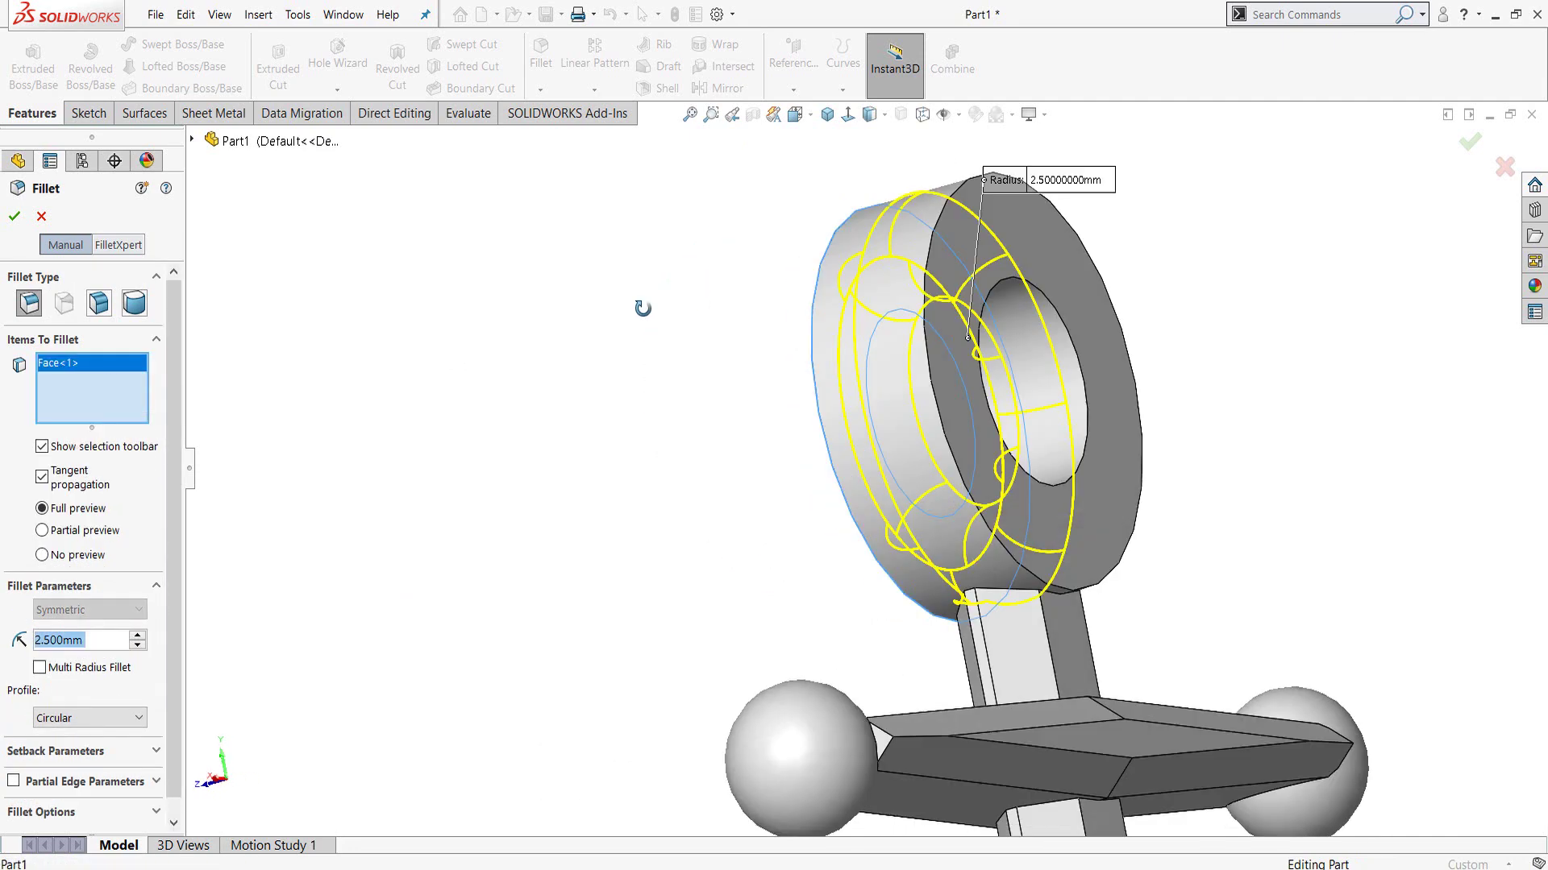
{"action": "middle_click_drag", "start_coordinate": [879, 325], "coordinate": [978, 274]}
{"action": "left_click", "coordinate": [846, 360]}
{"action": "middle_click_drag", "start_coordinate": [846, 361], "coordinate": [631, 466]}
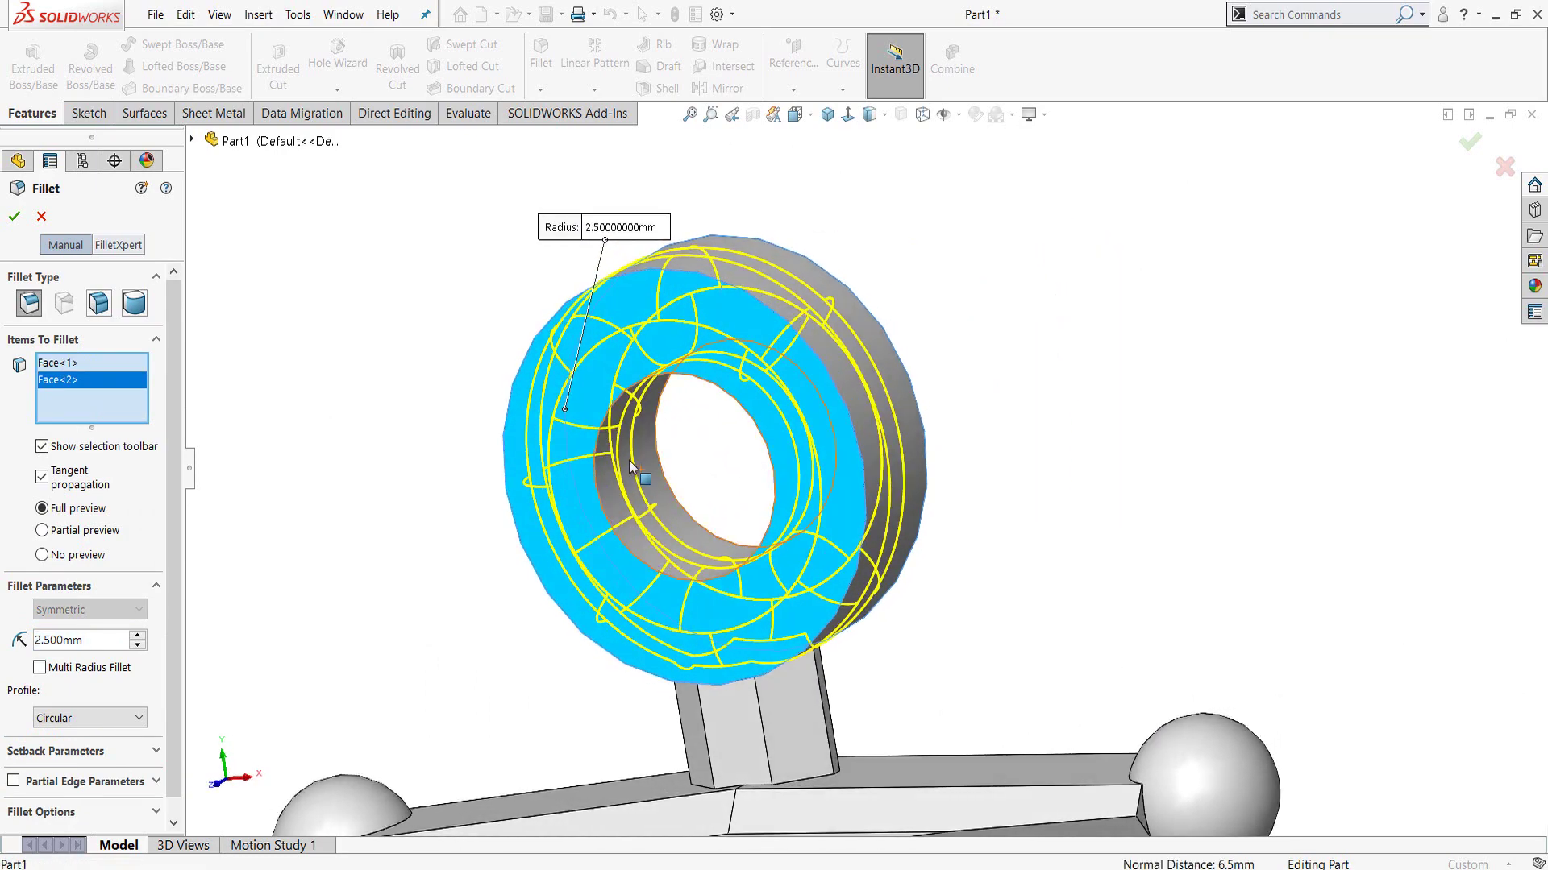
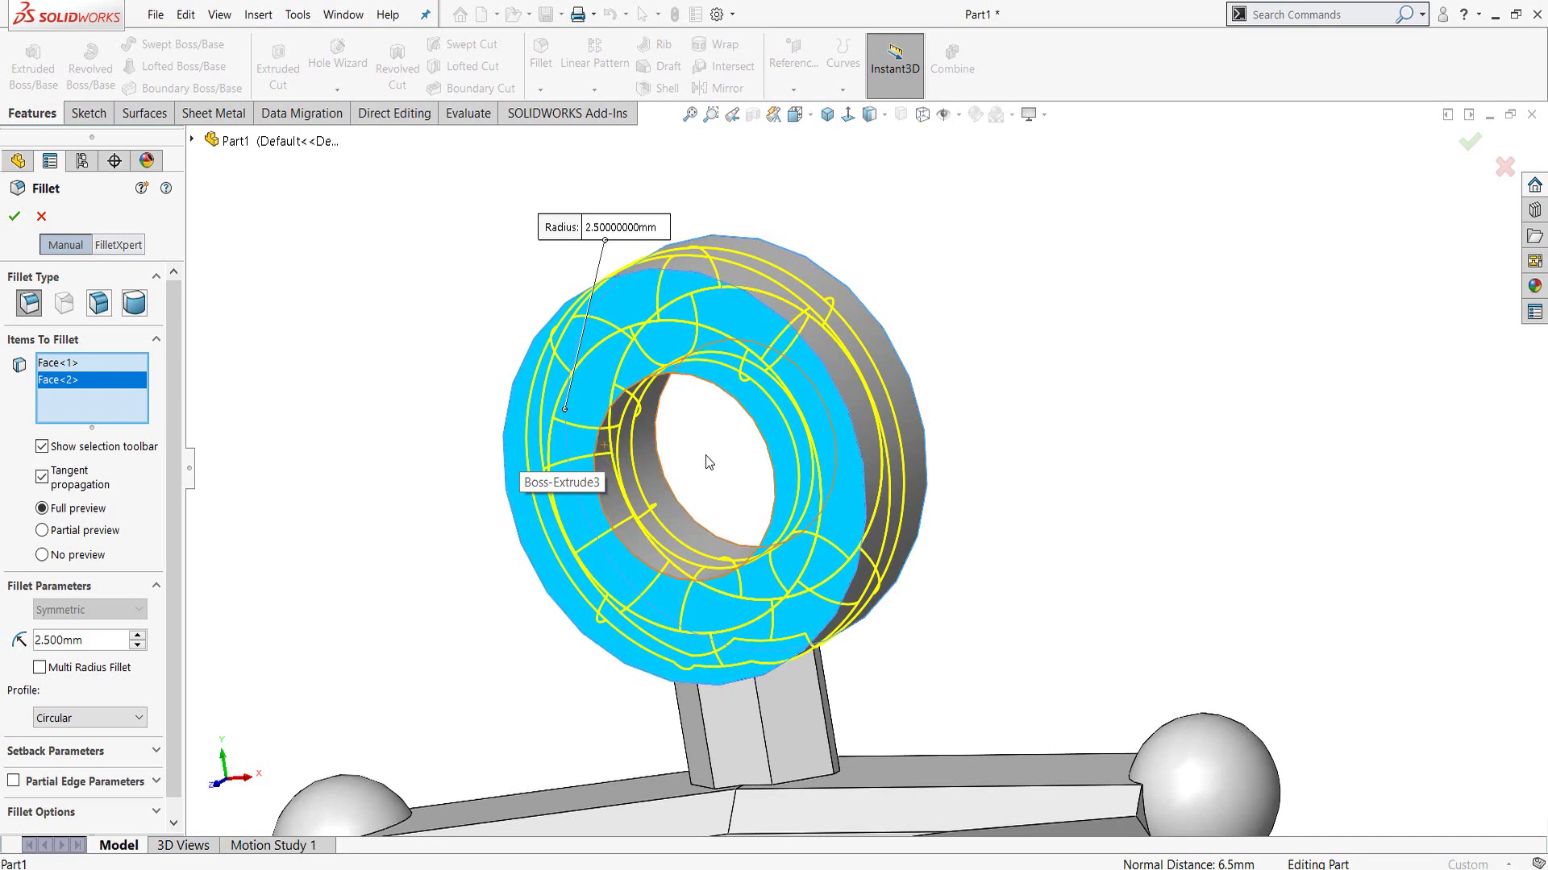
- Apply the 2.5 mm fillet to the anchor's ring and orbit the model
{"action": "mouse_move", "coordinate": [708, 462]}
{"action": "middle_mouse_down"}
{"action": "mouse_move", "coordinate": [602, 508]}
{"action": "mouse_move", "coordinate": [650, 511]}
{"action": "middle_mouse_up"}
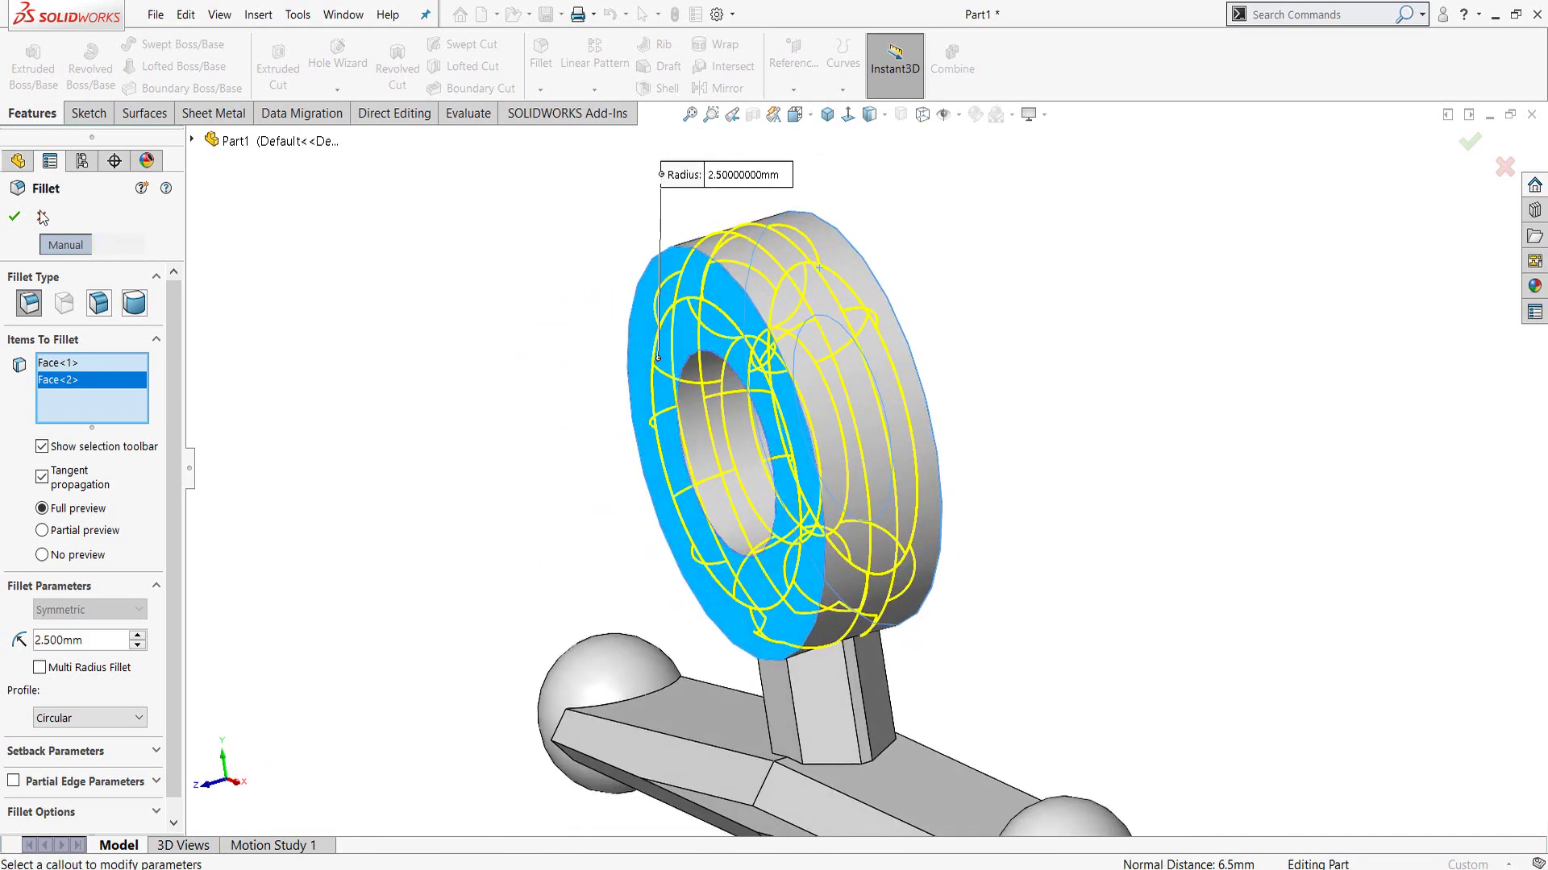
{"action": "left_click", "coordinate": [14, 216]}
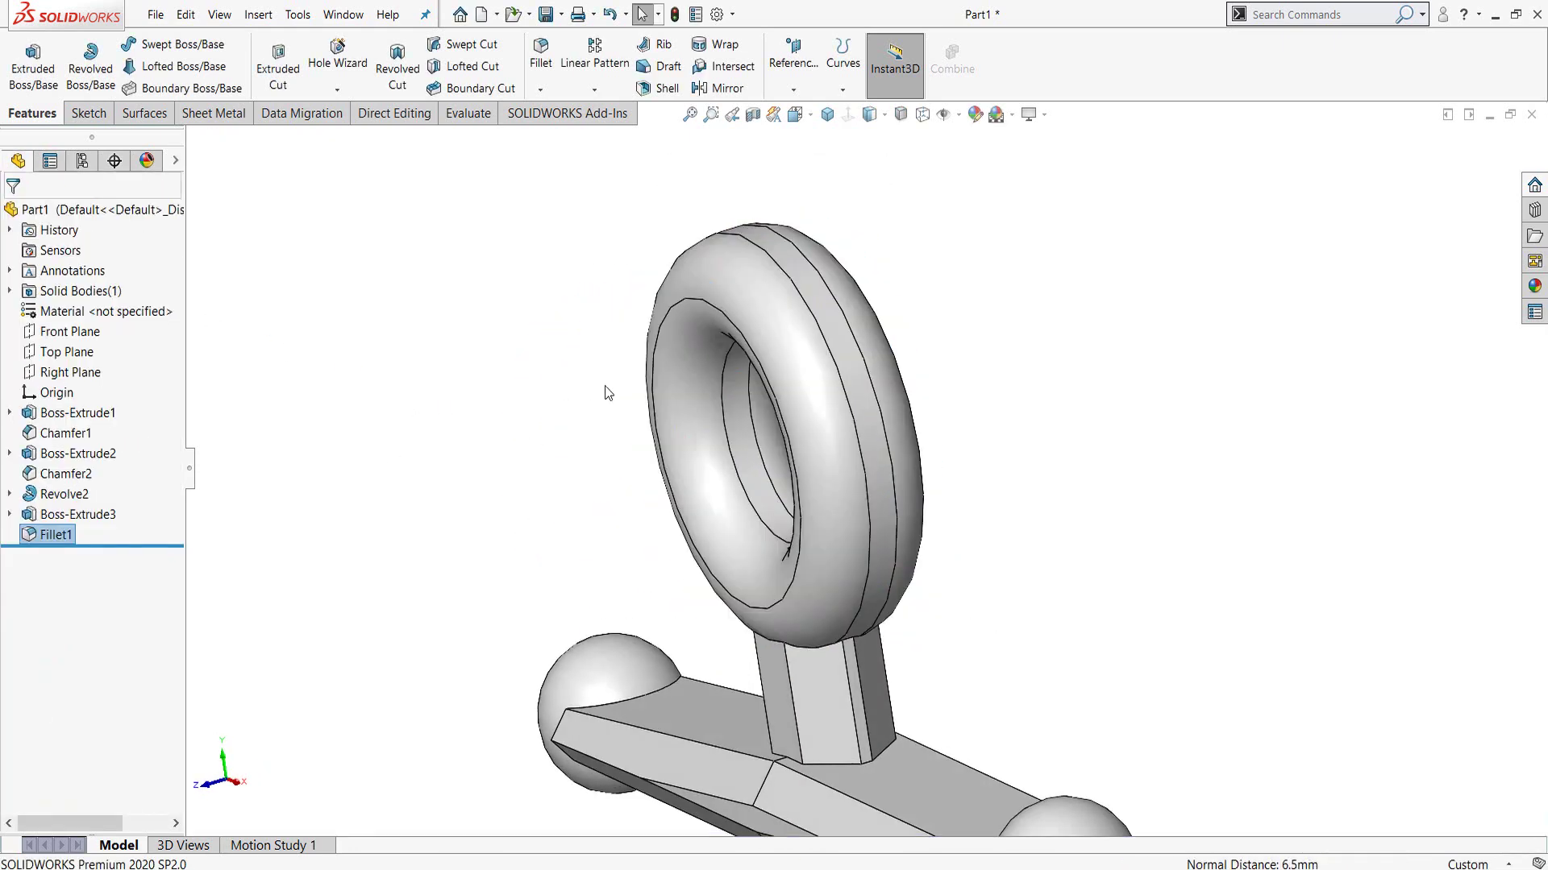
{"action": "mouse_move", "coordinate": [389, 448]}
{"action": "middle_mouse_down"}
{"action": "mouse_move", "coordinate": [767, 340]}
{"action": "mouse_move", "coordinate": [691, 394]}
{"action": "mouse_move", "coordinate": [791, 404]}
{"action": "mouse_move", "coordinate": [774, 438]}
{"action": "mouse_move", "coordinate": [860, 445]}
{"action": "mouse_move", "coordinate": [907, 552]}
{"action": "middle_mouse_up"}
{"action": "scroll", "coordinate": [861, 445], "scroll_direction": "up", "scroll_amount": 5}
- Snap to the Front view, zoom toward the flukes, and select the Front Plane
{"action": "key", "text": "ctrl+1"}
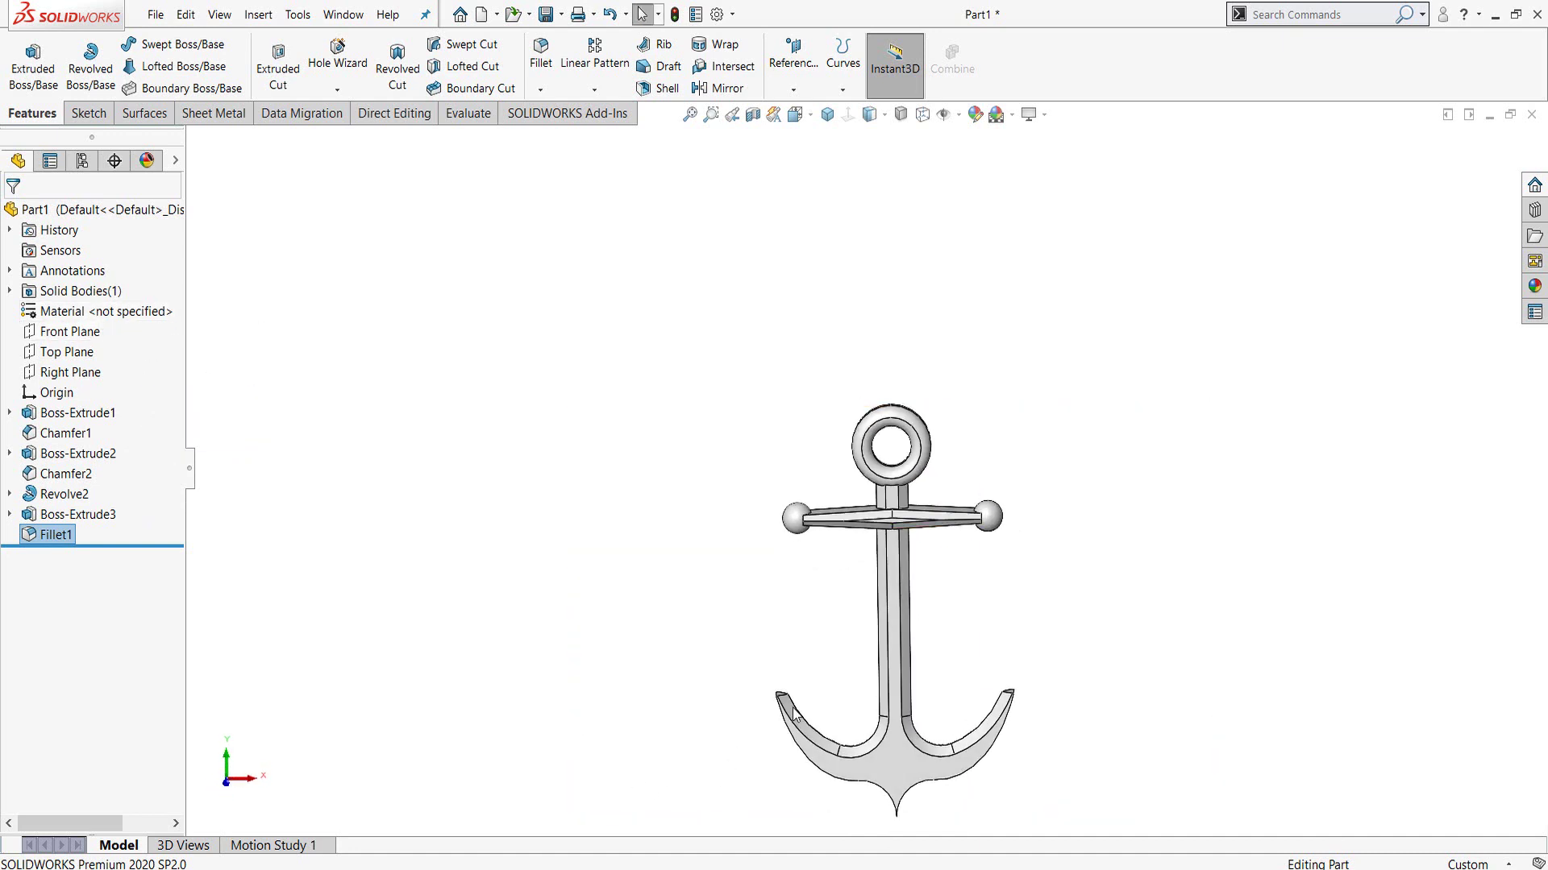
{"action": "scroll", "coordinate": [794, 713], "scroll_direction": "down", "scroll_amount": 3}
{"action": "scroll", "coordinate": [766, 665], "scroll_direction": "down", "scroll_amount": 2}
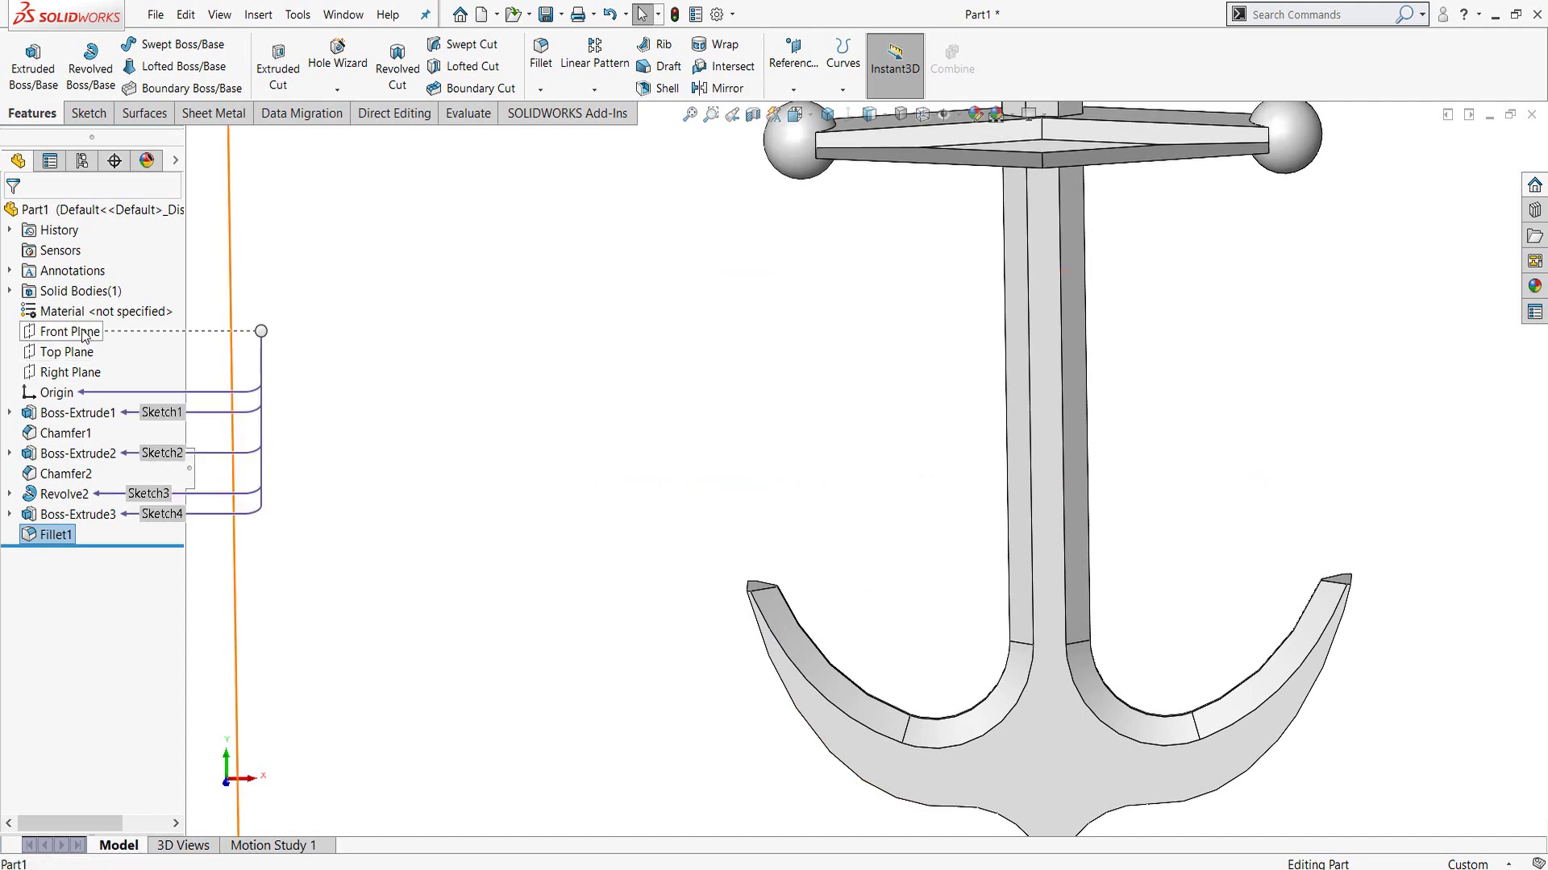
{"action": "left_click", "coordinate": [70, 331]}
- Start a Front Plane sketch and draw the first 3-point arc beside the left fluke tip
{"action": "left_click", "coordinate": [104, 308]}
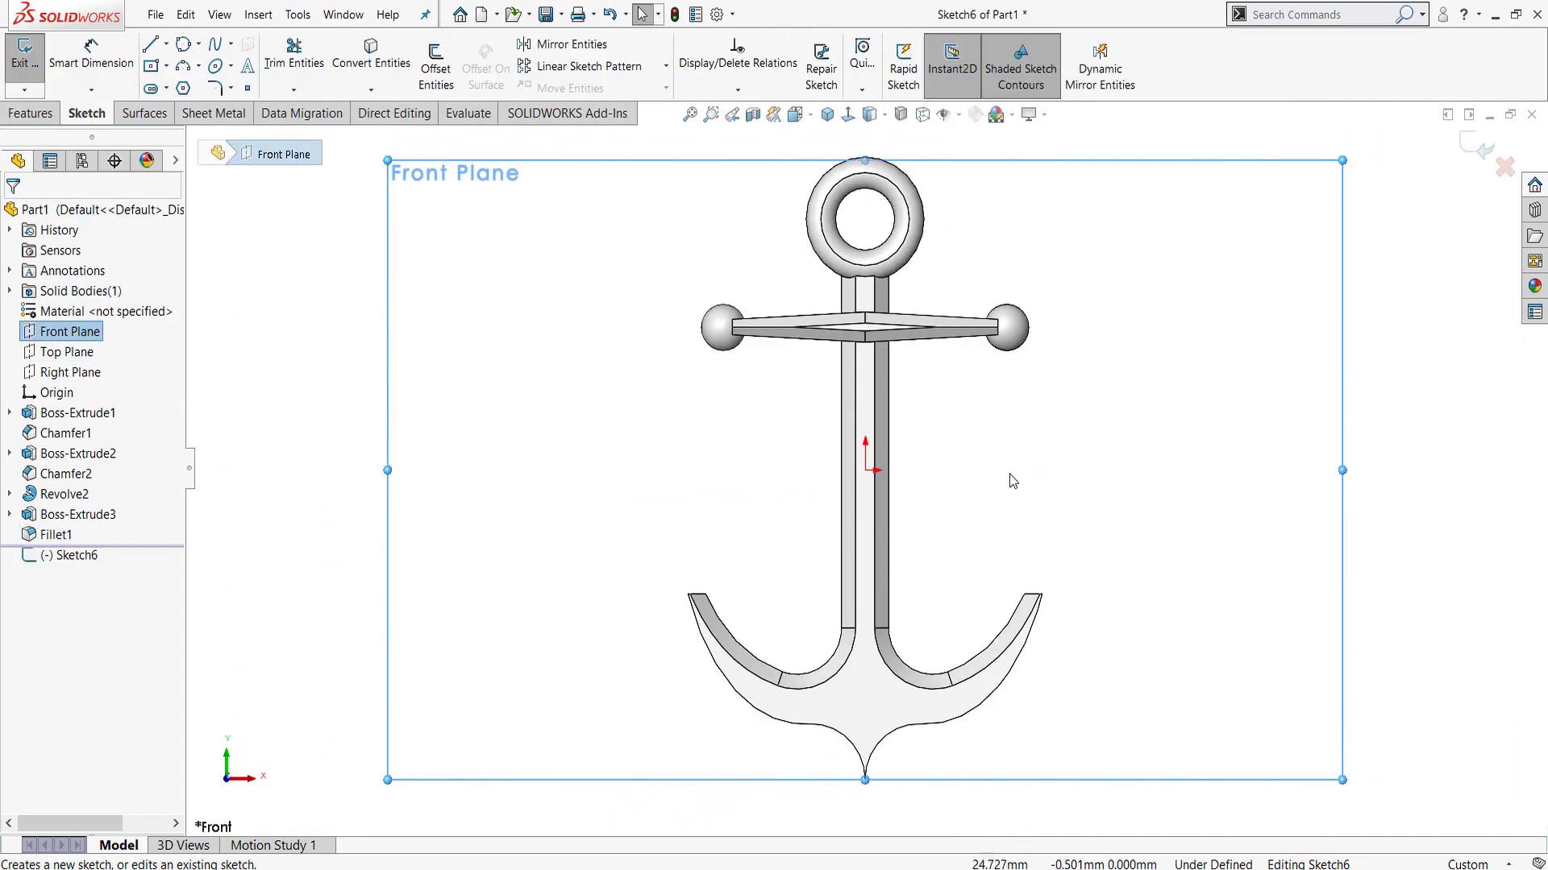
{"action": "left_click", "coordinate": [183, 65]}
{"action": "scroll", "coordinate": [865, 714], "scroll_direction": "down", "scroll_amount": 3}
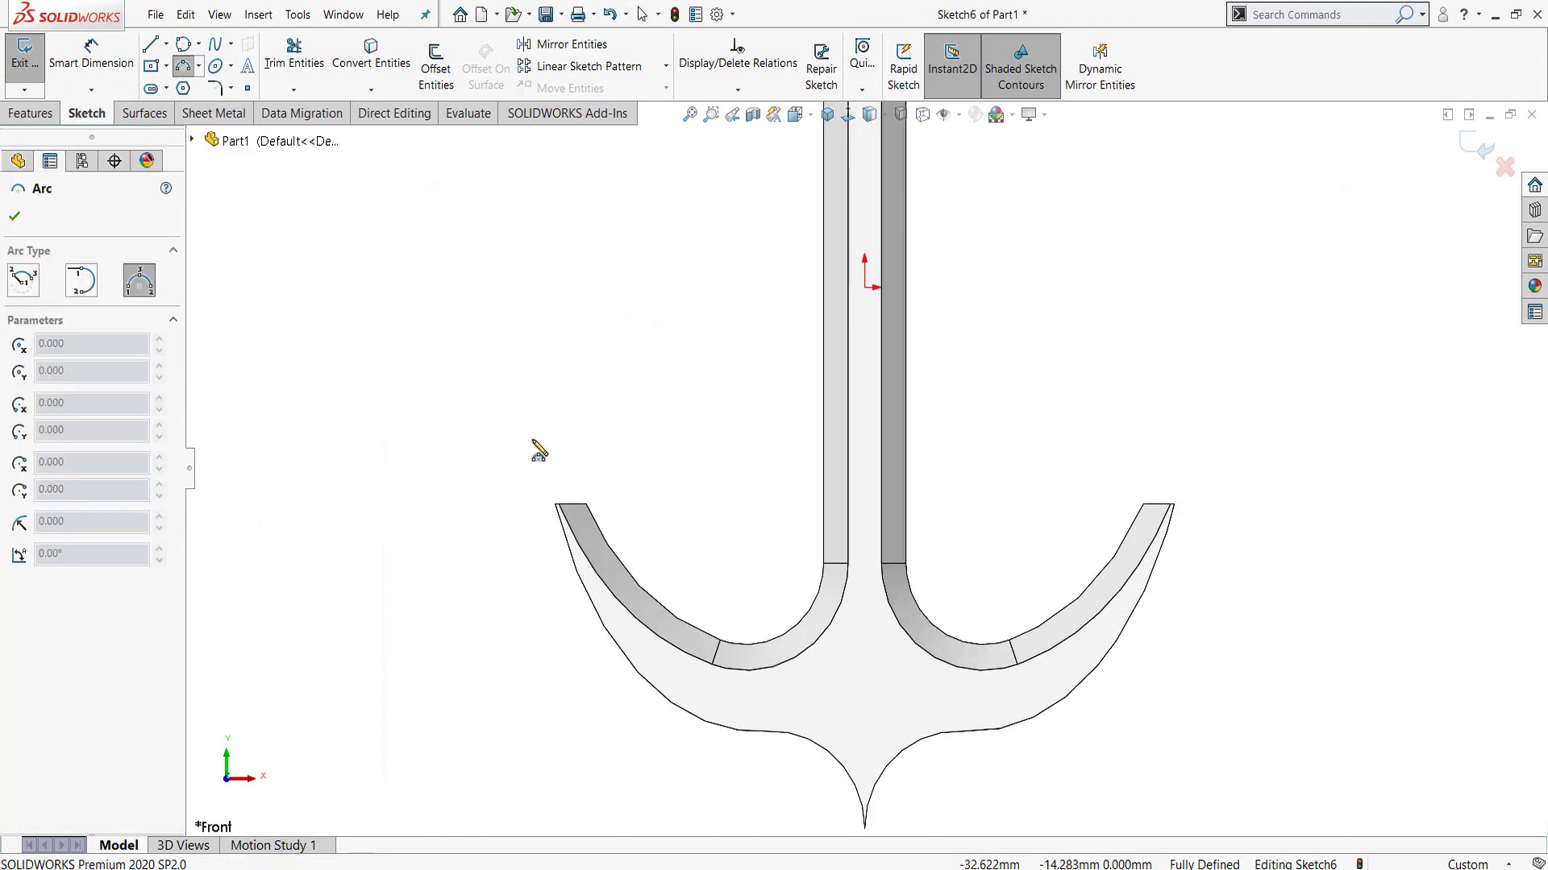
{"action": "left_click", "coordinate": [532, 385]}
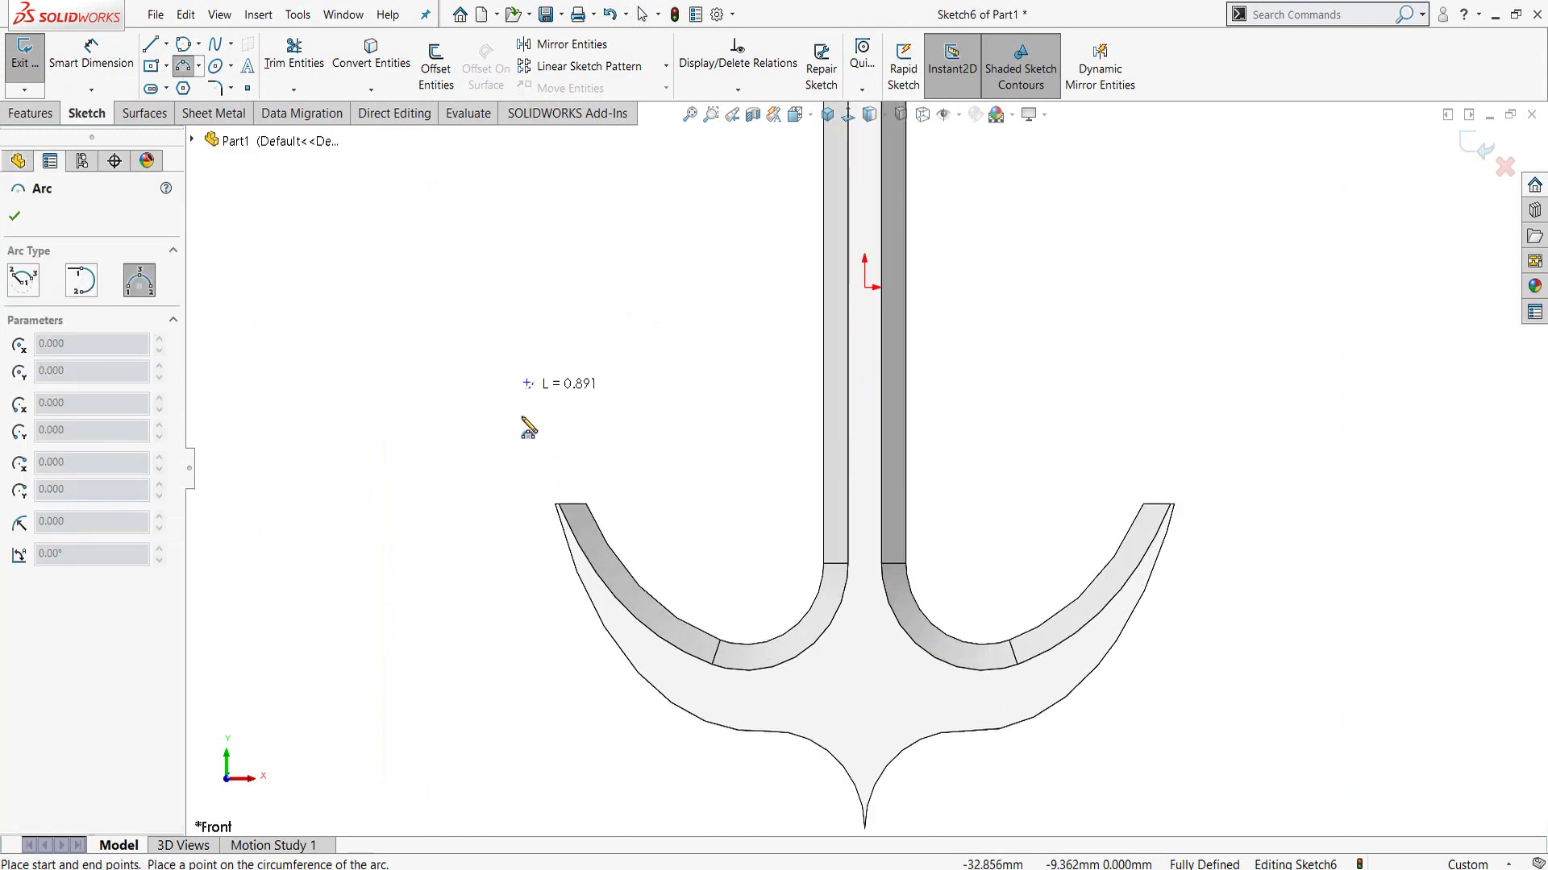
{"action": "left_click", "coordinate": [535, 516]}
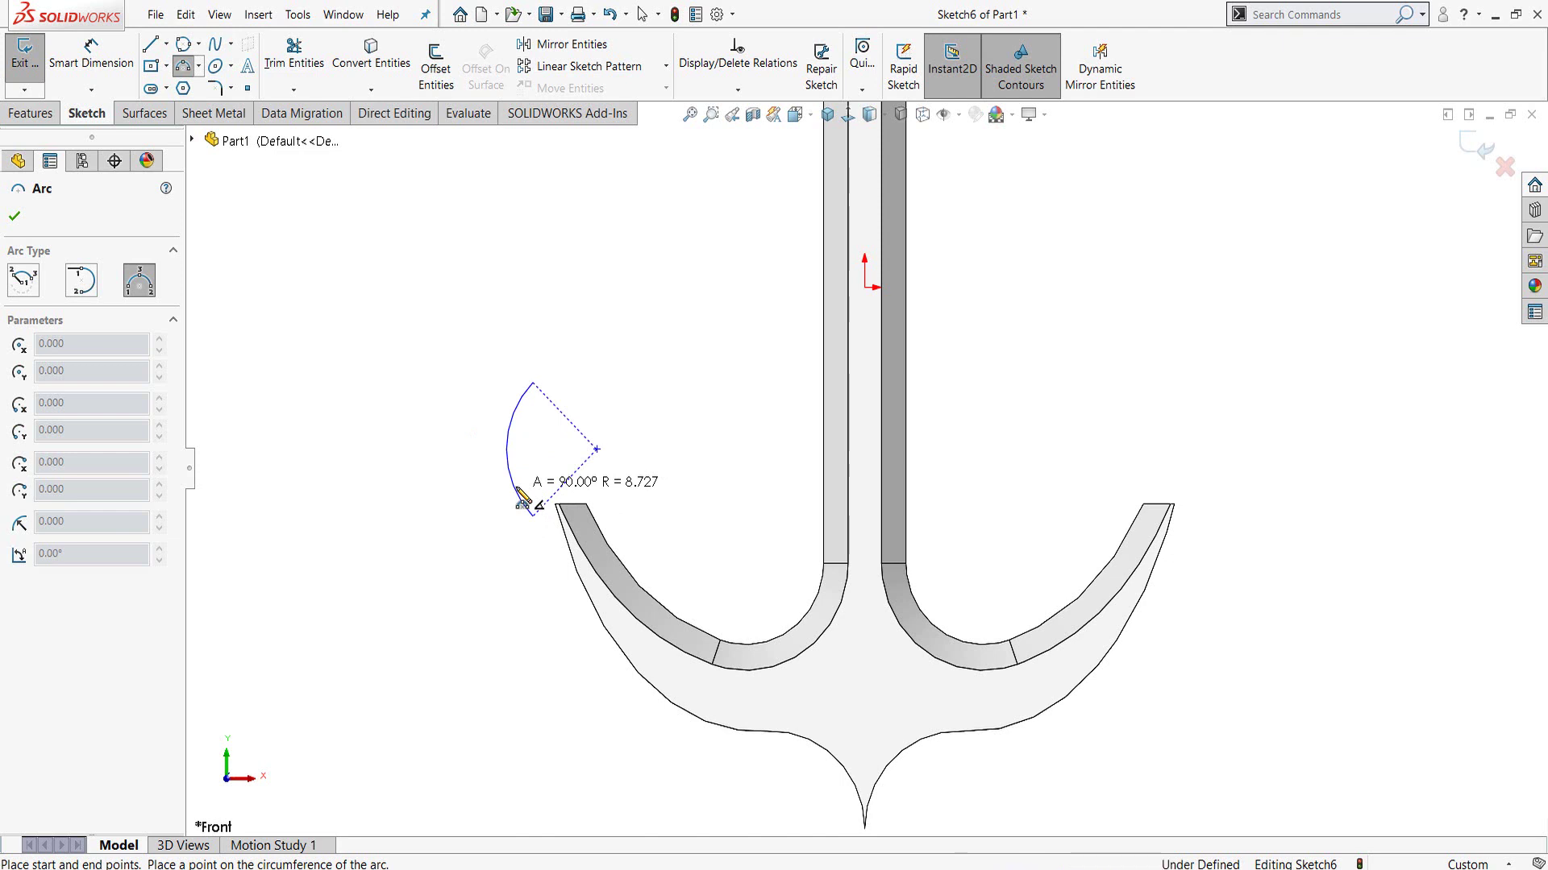
{"action": "left_click", "coordinate": [518, 490]}
- Add a second arc from its top and a small third arc from its bottom
{"action": "left_click", "coordinate": [533, 385]}
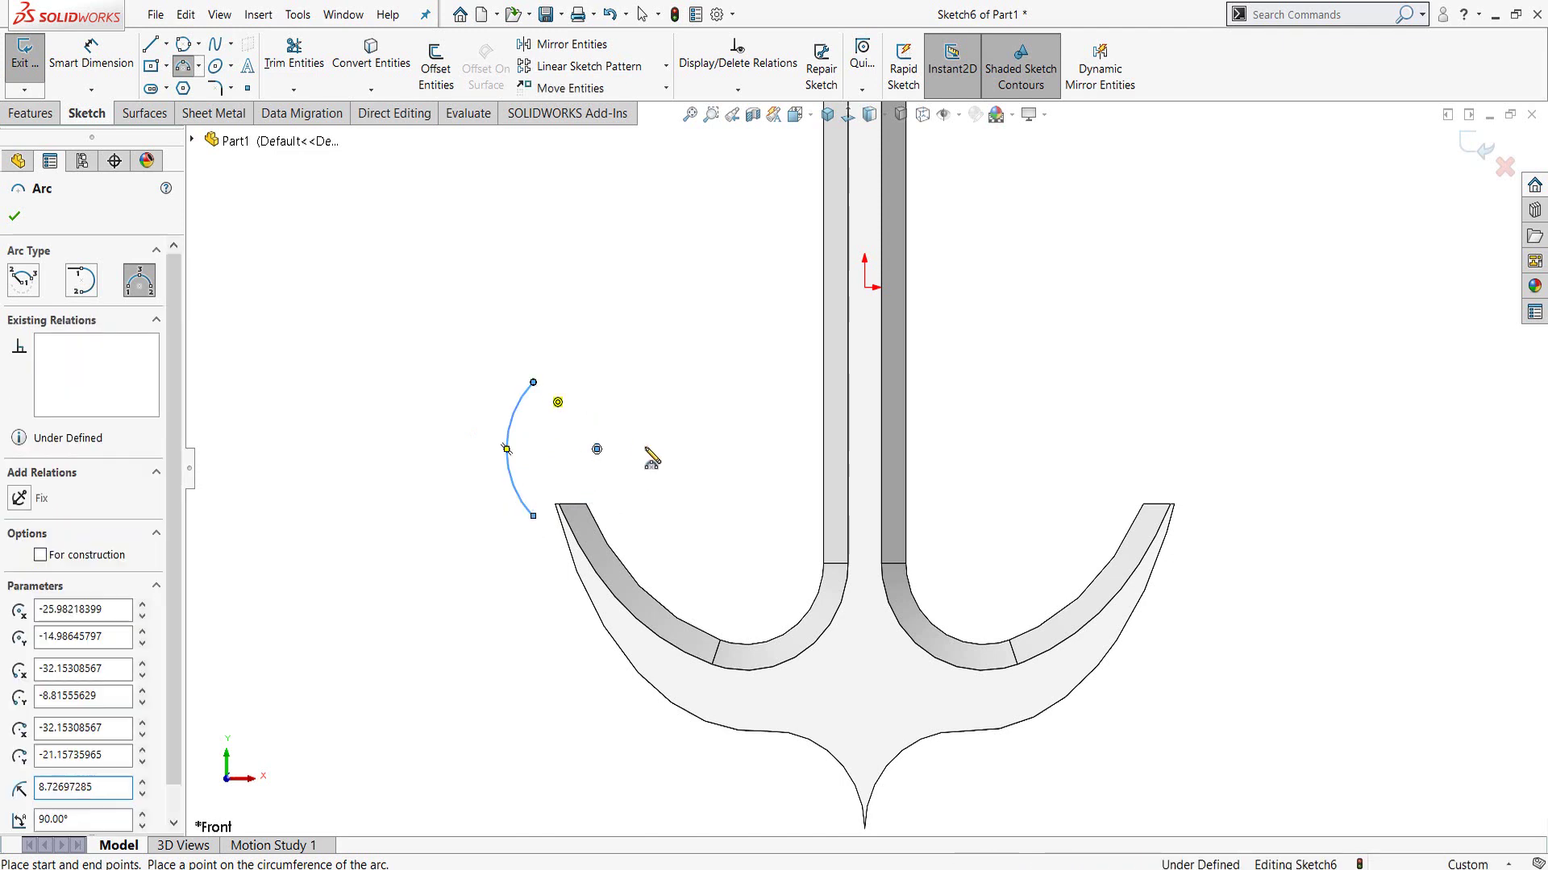
{"action": "left_click", "coordinate": [611, 484]}
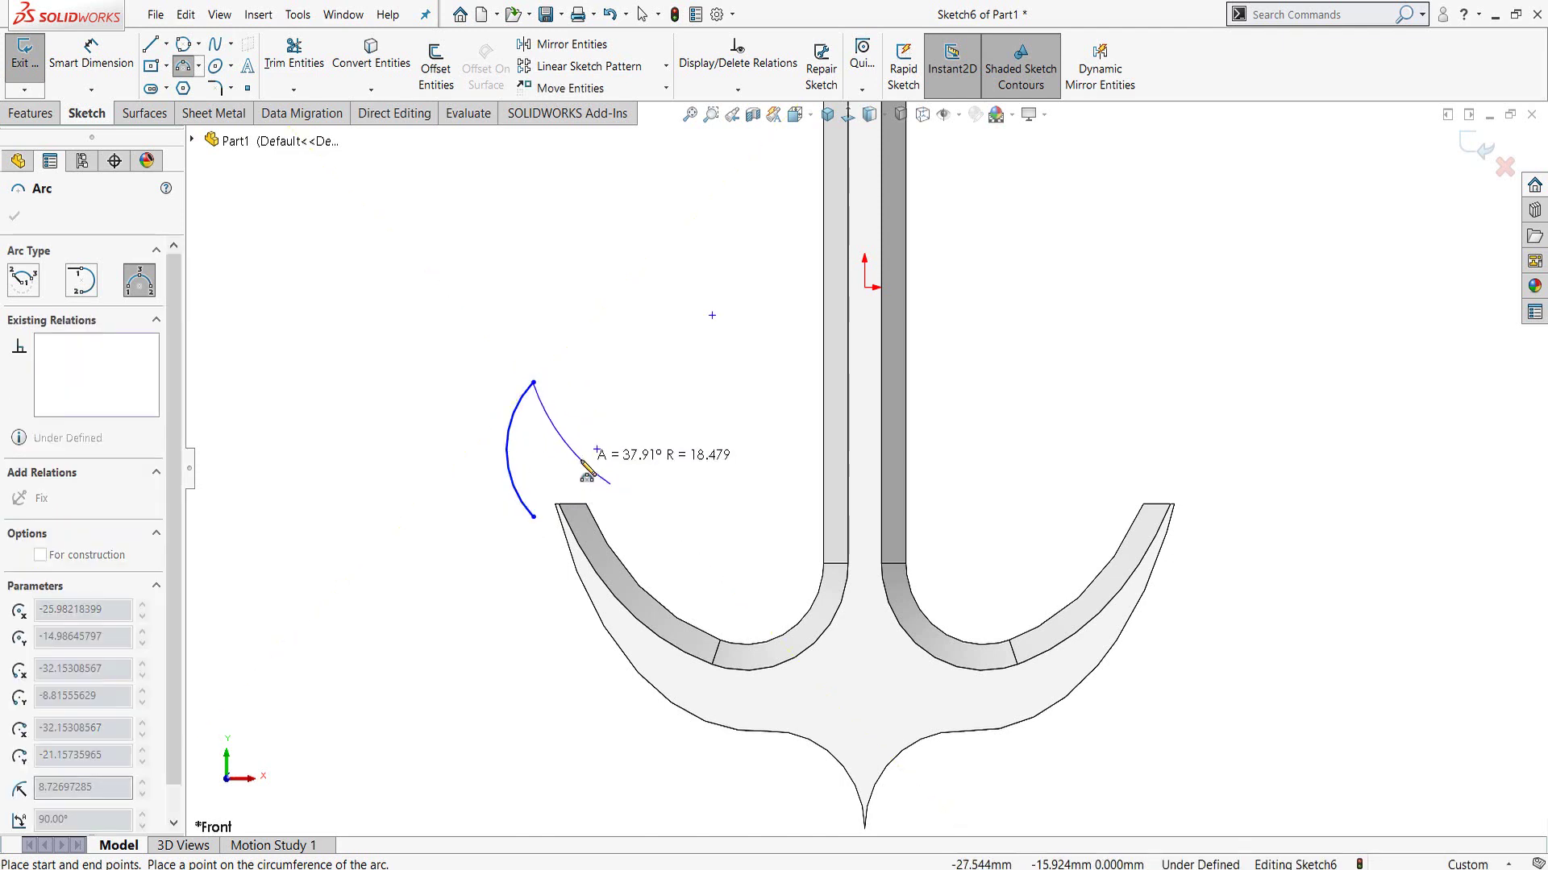
{"action": "left_click", "coordinate": [581, 461]}
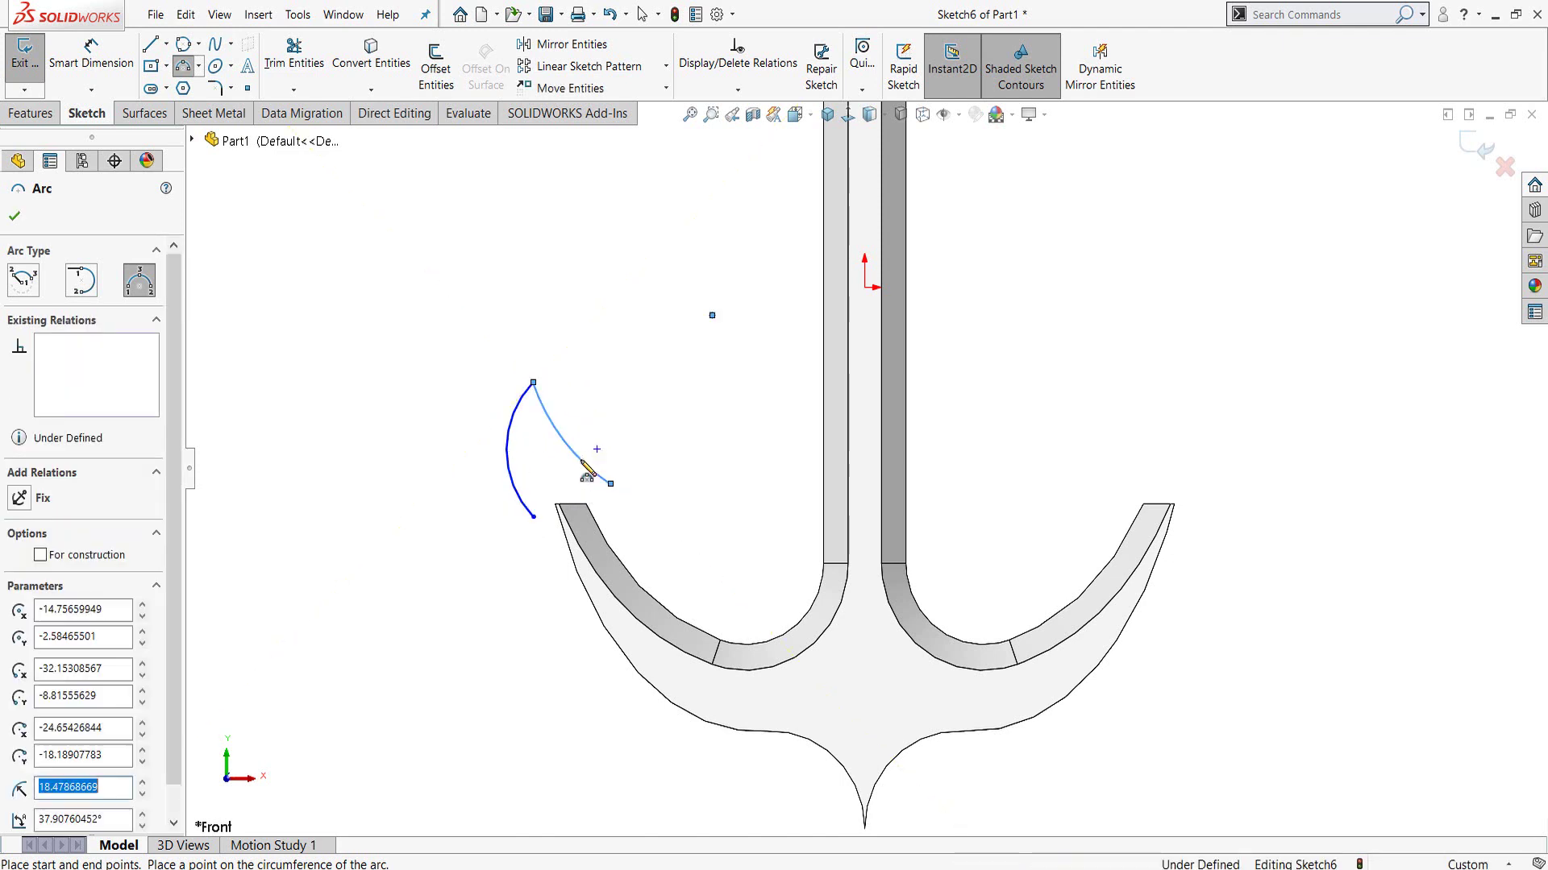
{"action": "left_click", "coordinate": [534, 517]}
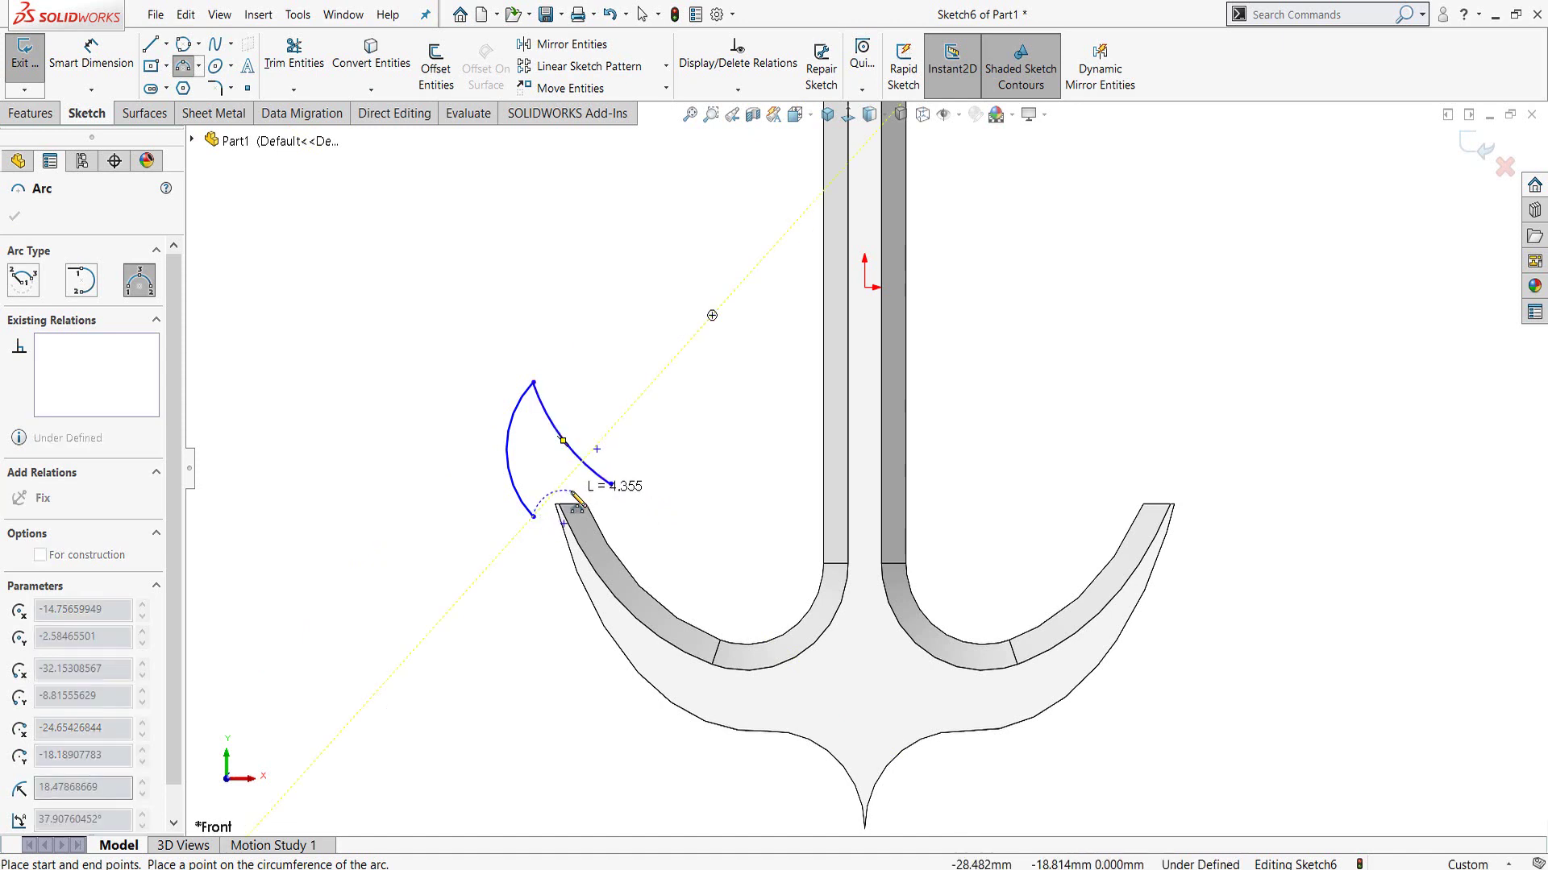
{"action": "left_click", "coordinate": [566, 525]}
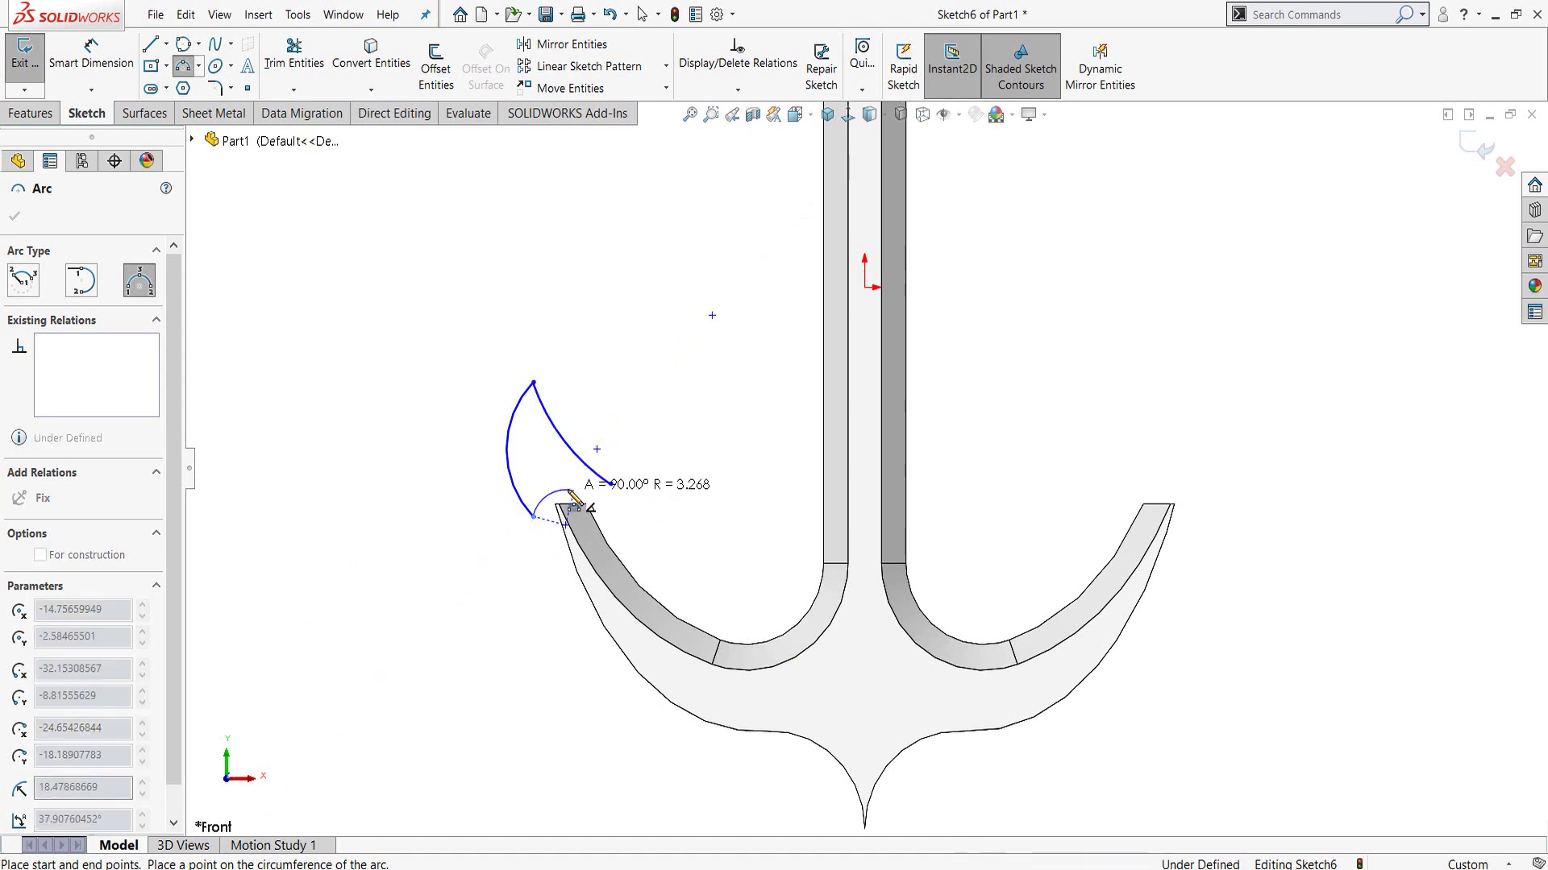
{"action": "left_click", "coordinate": [574, 500]}
{"action": "key", "text": "Escape"}
{"action": "scroll", "coordinate": [577, 438], "scroll_direction": "up", "scroll_amount": 2}
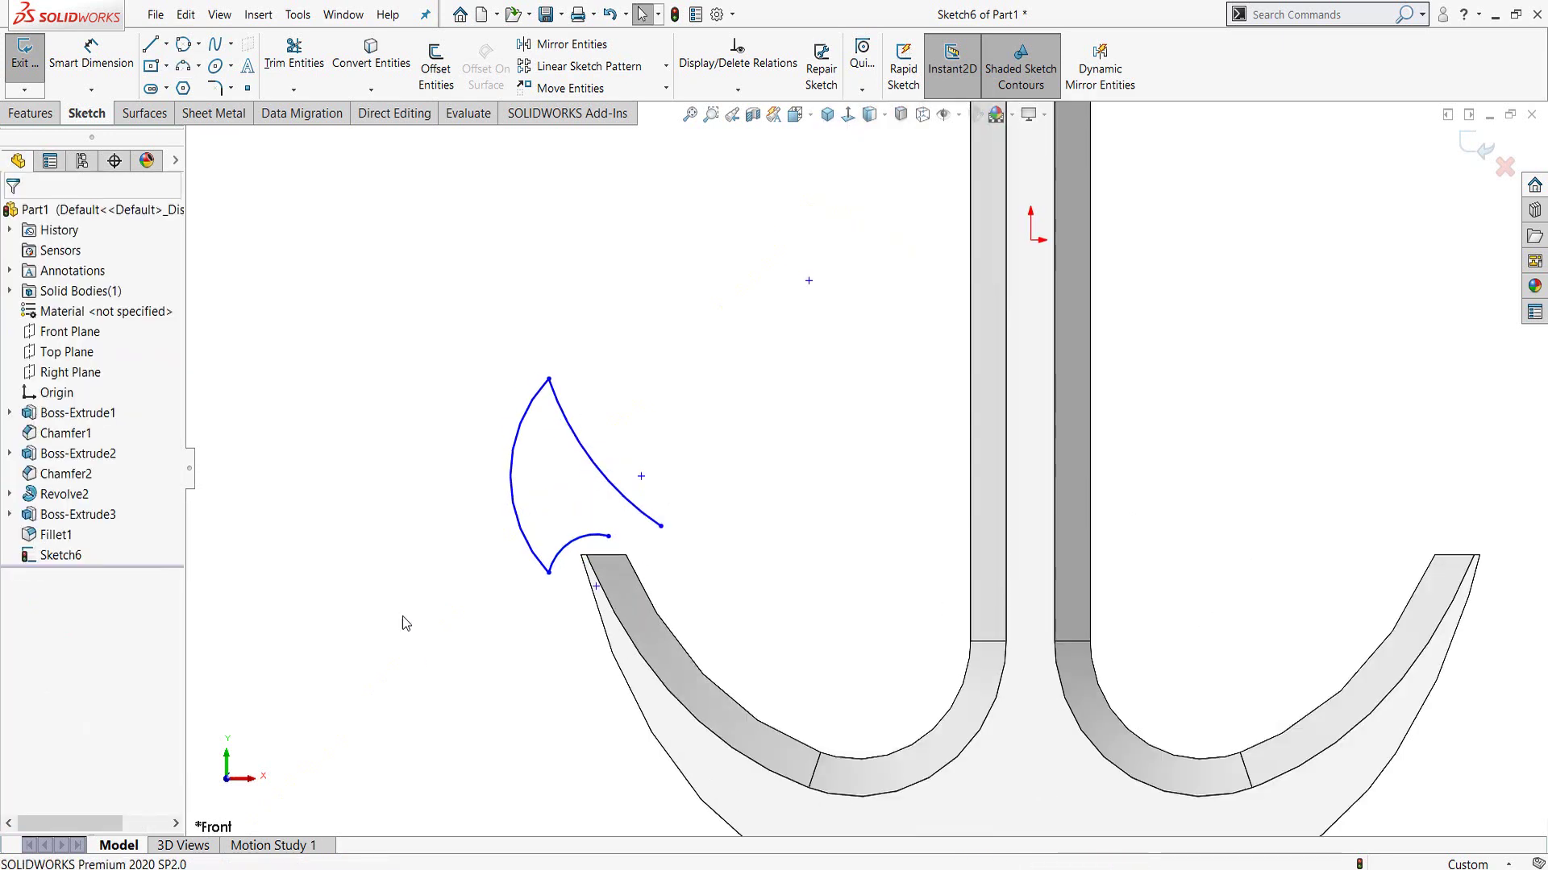
{"action": "right_click_drag", "start_coordinate": [403, 615], "coordinate": [421, 505]}
- Dimension the outer left arc to a 30 mm radius
{"action": "left_click", "coordinate": [517, 437]}
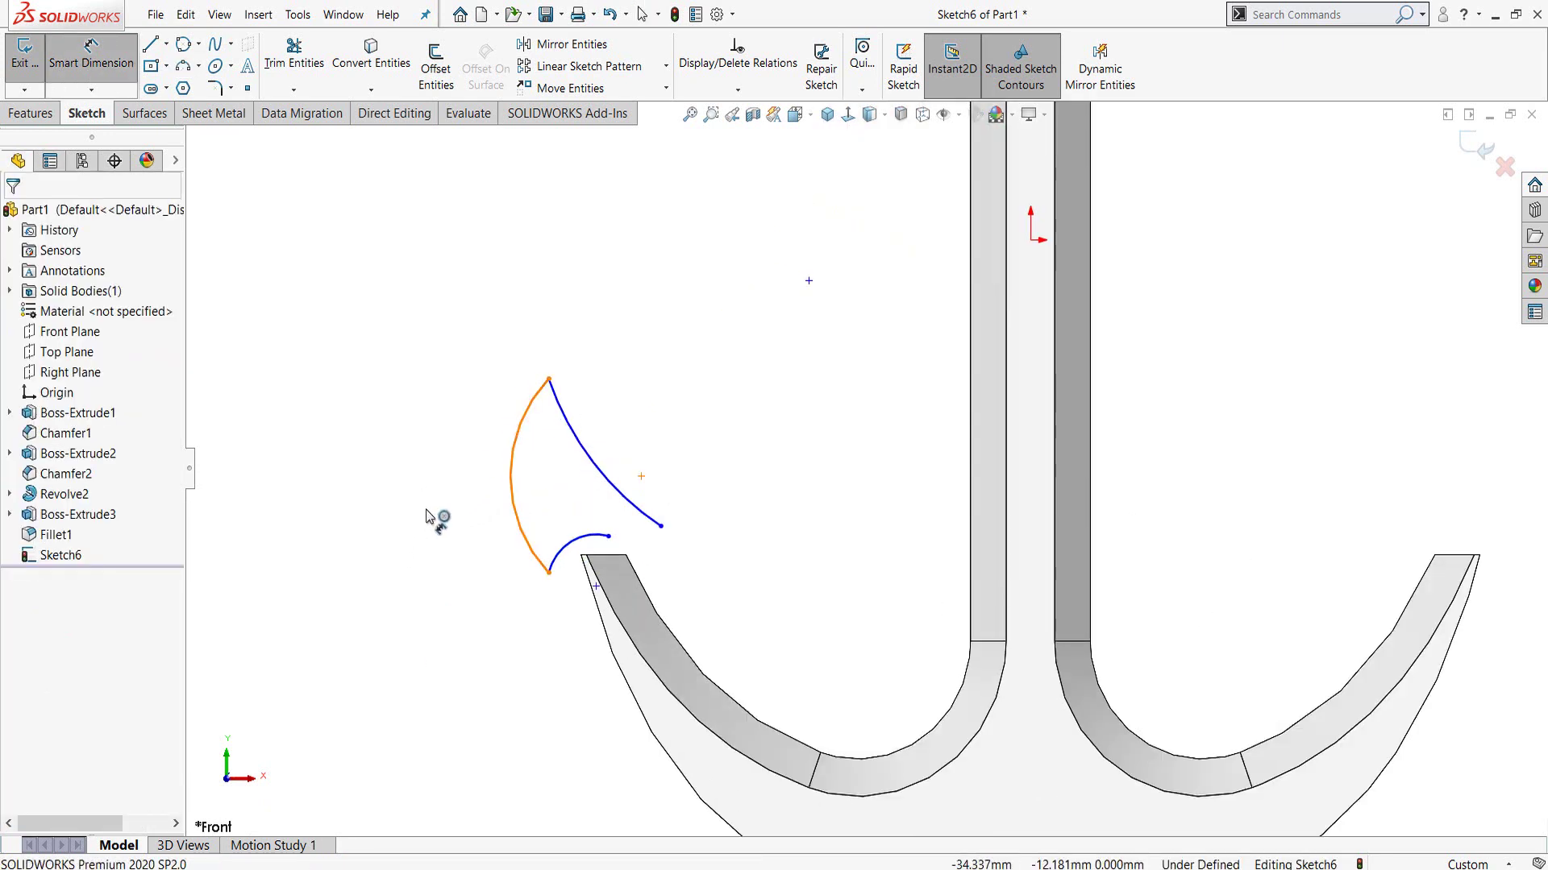
{"action": "left_click", "coordinate": [407, 511]}
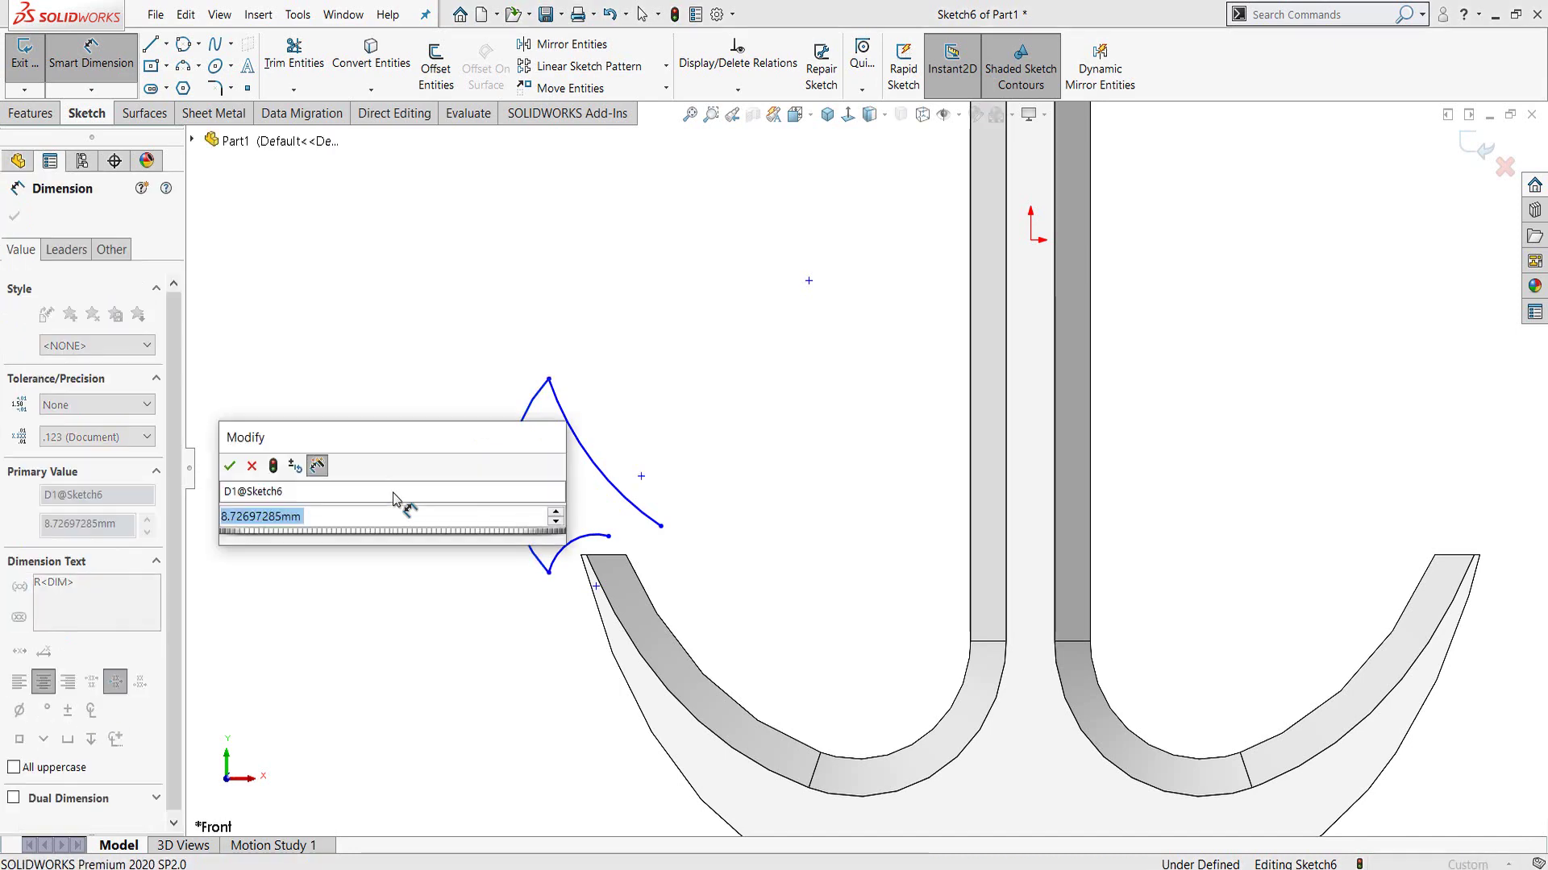
{"action": "type", "text": "30"}
{"action": "key", "text": "Return"}
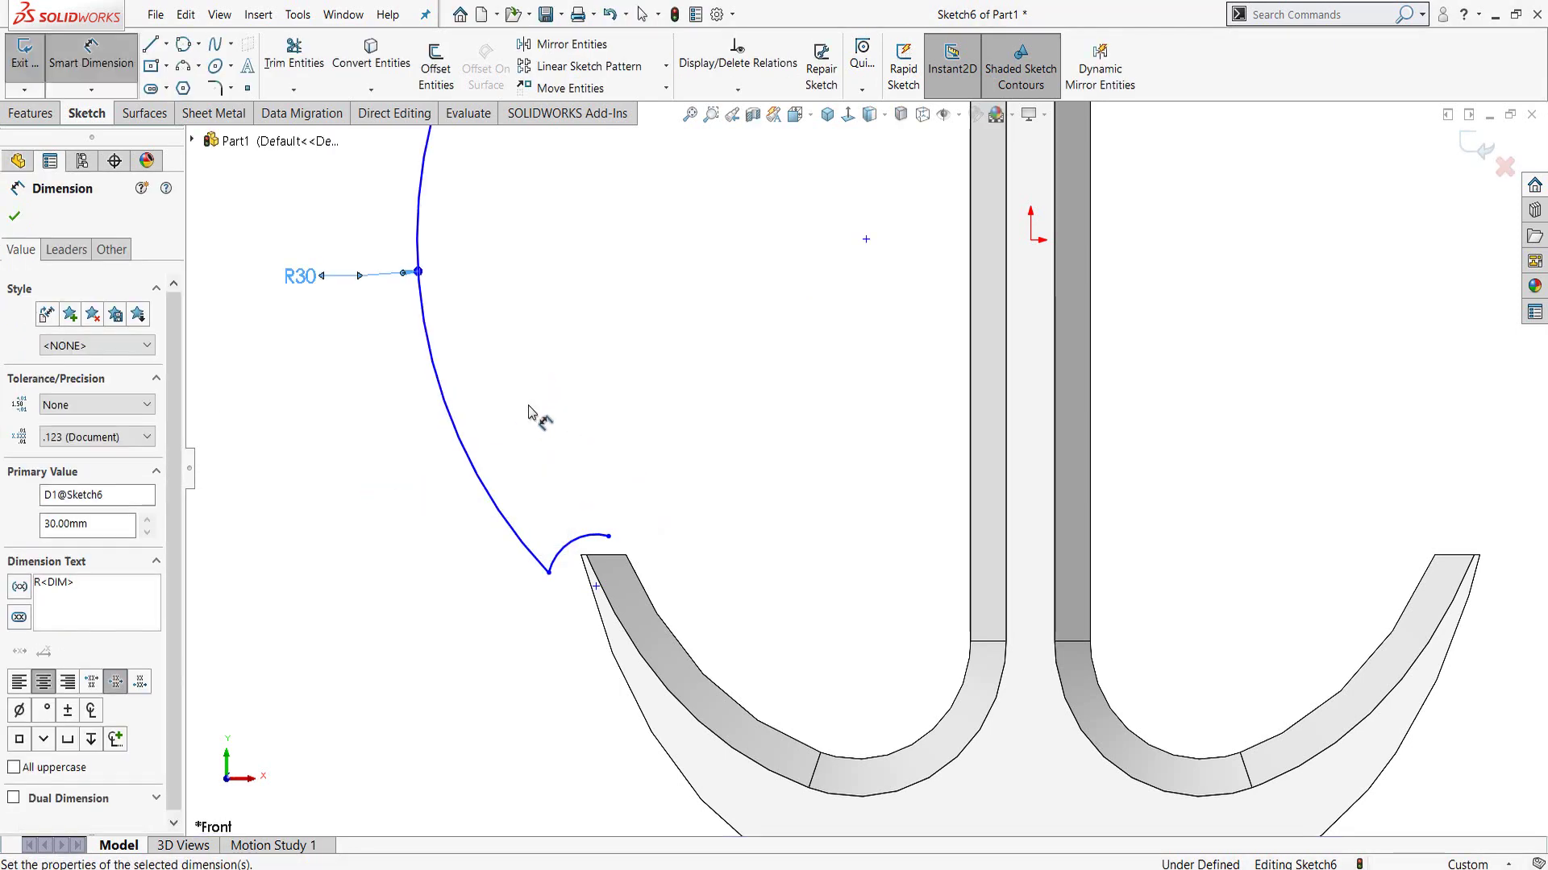
{"action": "scroll", "coordinate": [536, 414], "scroll_direction": "up", "scroll_amount": 5}
{"action": "key", "text": "Escape"}
{"action": "scroll", "coordinate": [796, 437], "scroll_direction": "down", "scroll_amount": 2}
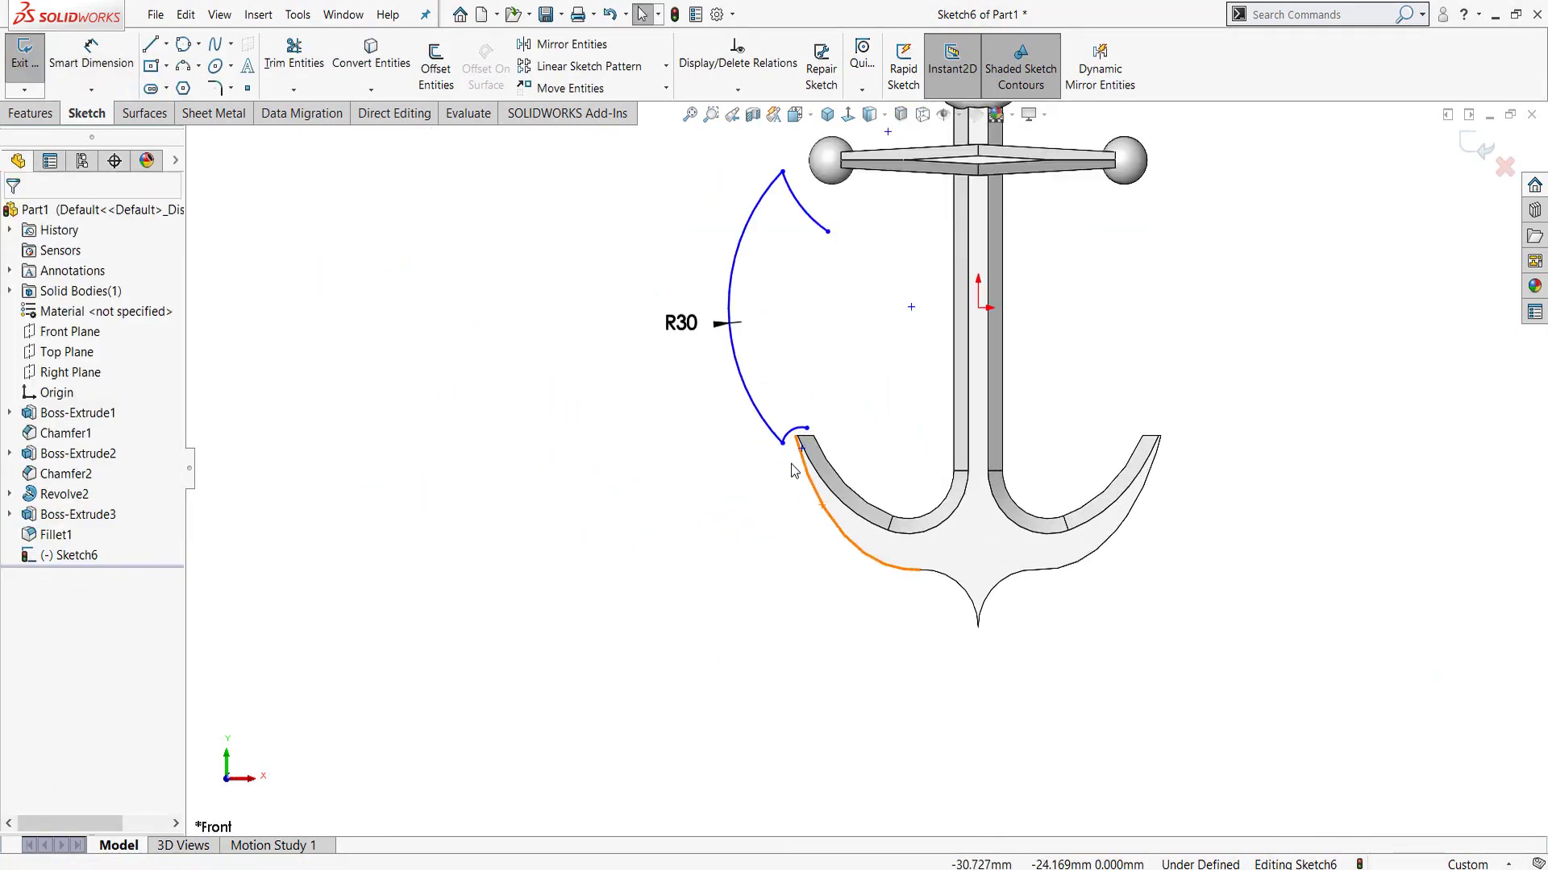
- Drag the outer arc's endpoints onto the fluke tip and fix its lower endpoint
{"action": "mouse_move", "coordinate": [788, 452]}
{"action": "left_mouse_down"}
{"action": "mouse_move", "coordinate": [787, 473]}
{"action": "mouse_move", "coordinate": [823, 456]}
{"action": "mouse_move", "coordinate": [821, 440]}
{"action": "left_mouse_up"}
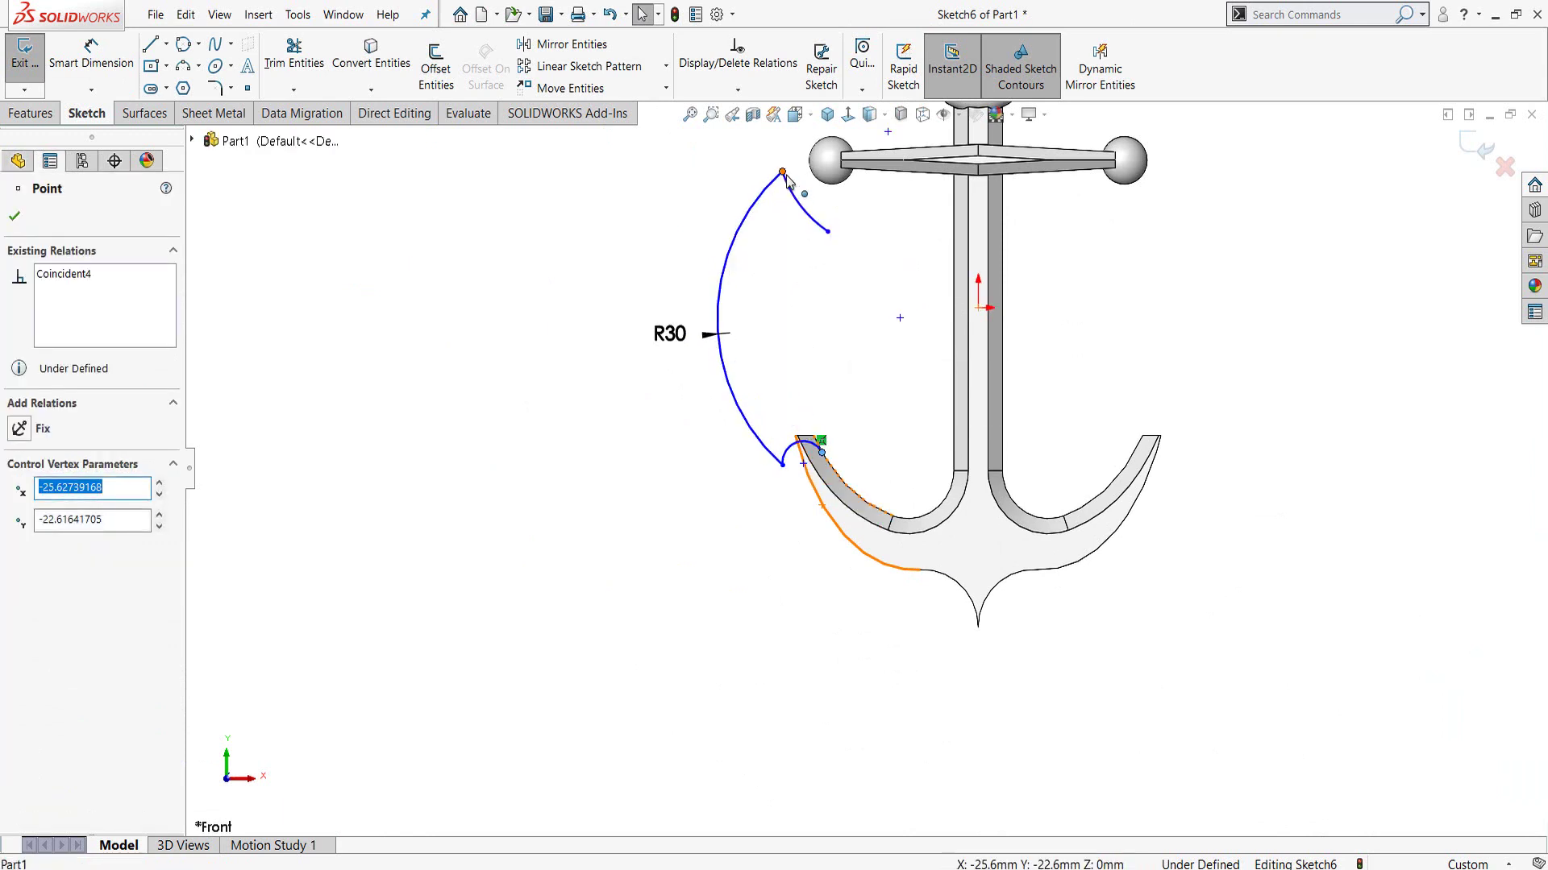
{"action": "mouse_move", "coordinate": [786, 175]}
{"action": "left_mouse_down"}
{"action": "mouse_move", "coordinate": [831, 232]}
{"action": "mouse_move", "coordinate": [852, 355]}
{"action": "left_mouse_up"}
{"action": "left_click_drag", "start_coordinate": [844, 427], "coordinate": [843, 427]}
{"action": "scroll", "coordinate": [788, 450], "scroll_direction": "down", "scroll_amount": 2}
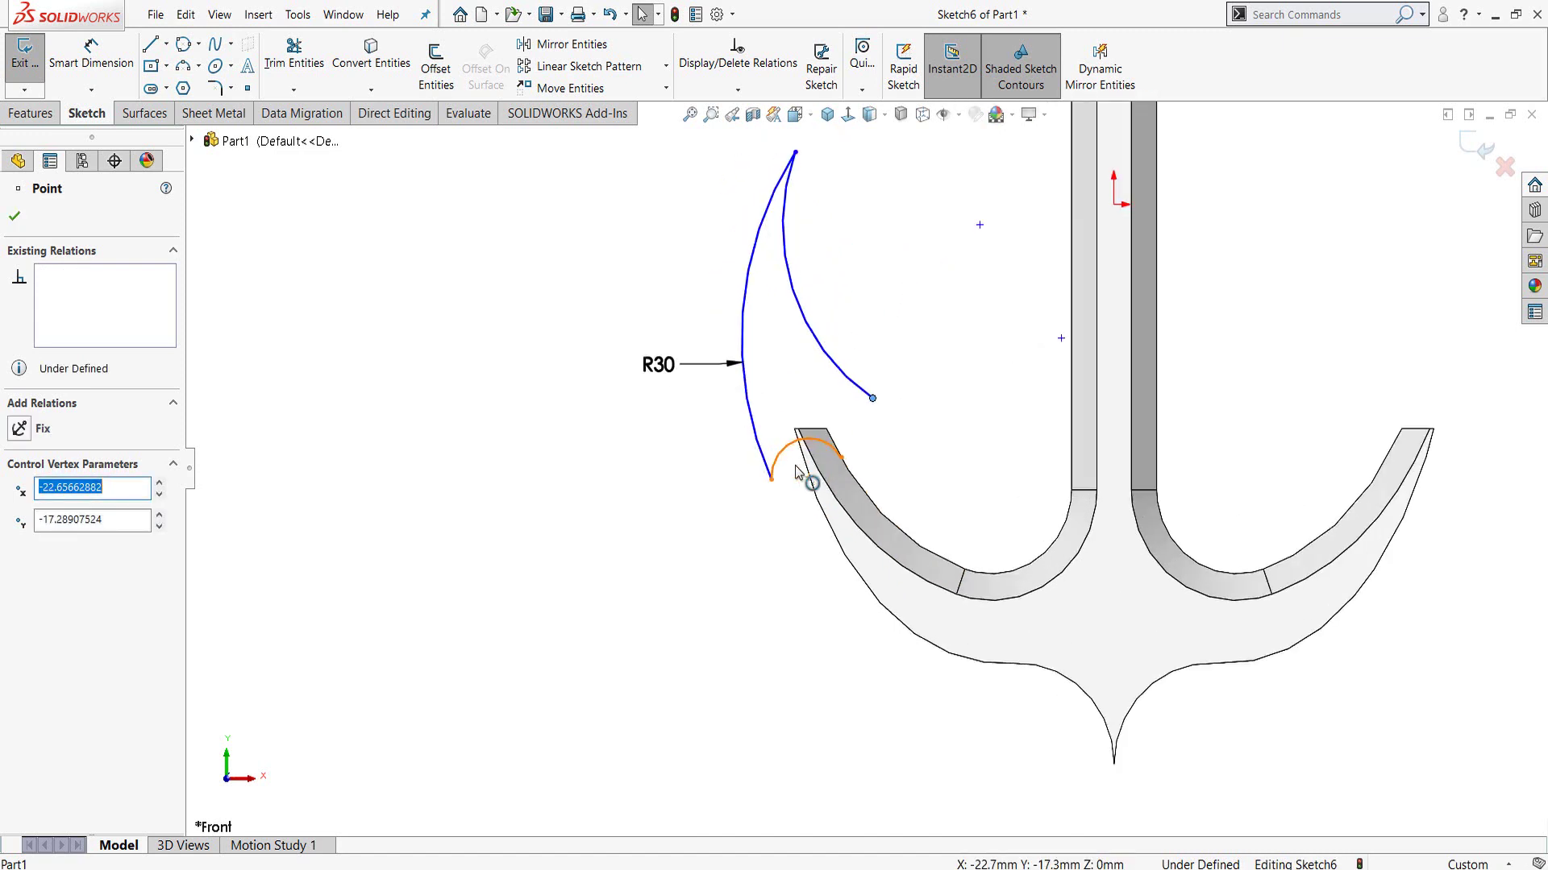
{"action": "scroll", "coordinate": [788, 450], "scroll_direction": "down", "scroll_amount": 2}
{"action": "left_click_drag", "start_coordinate": [764, 490], "coordinate": [783, 476]}
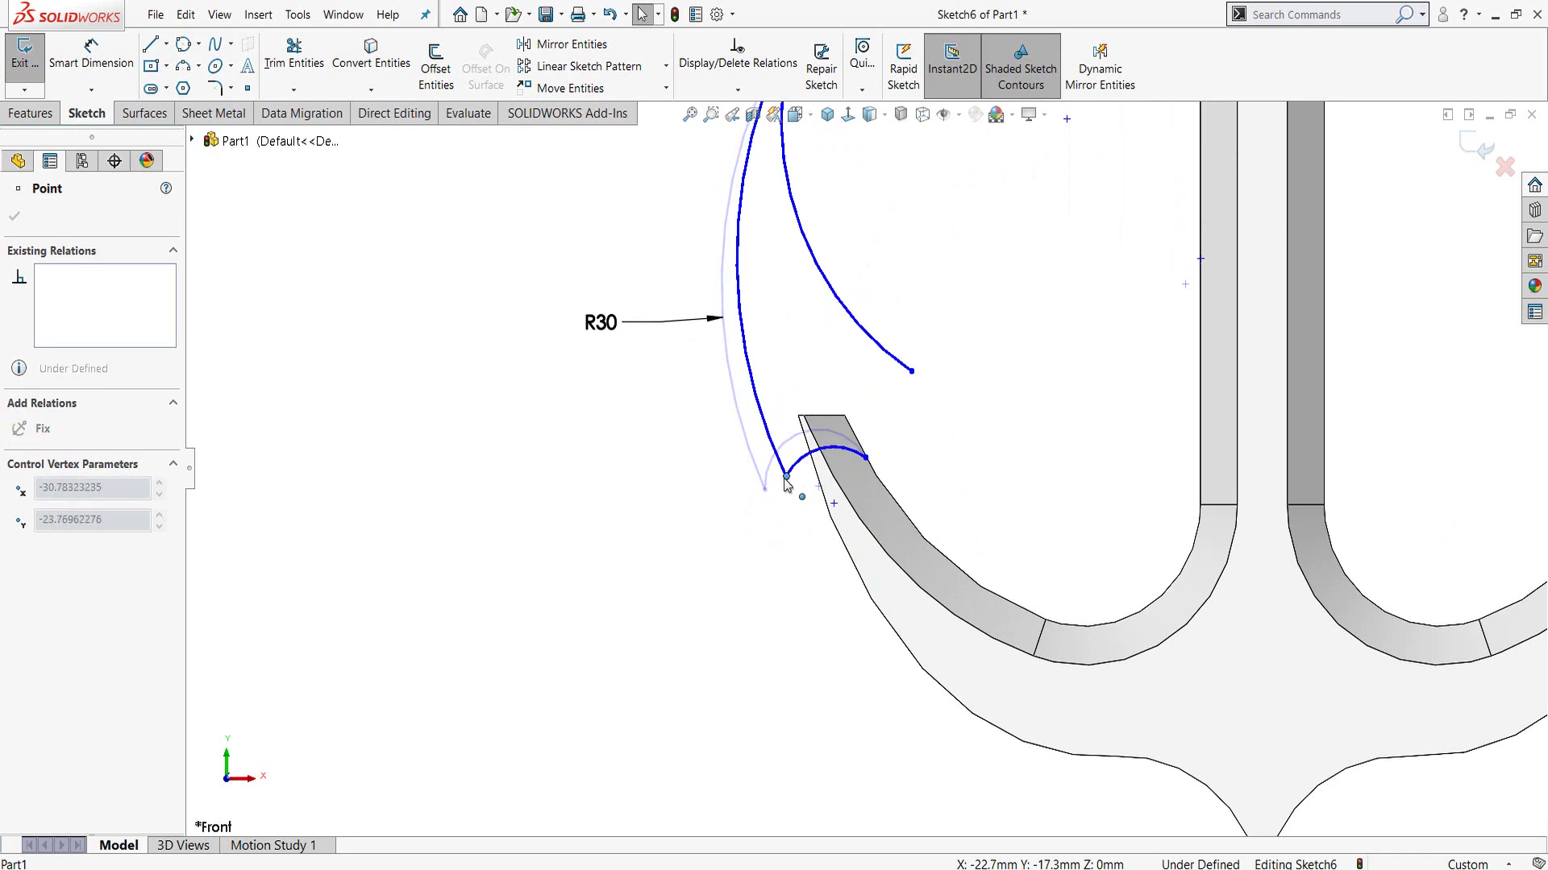
{"action": "left_click", "coordinate": [772, 489]}
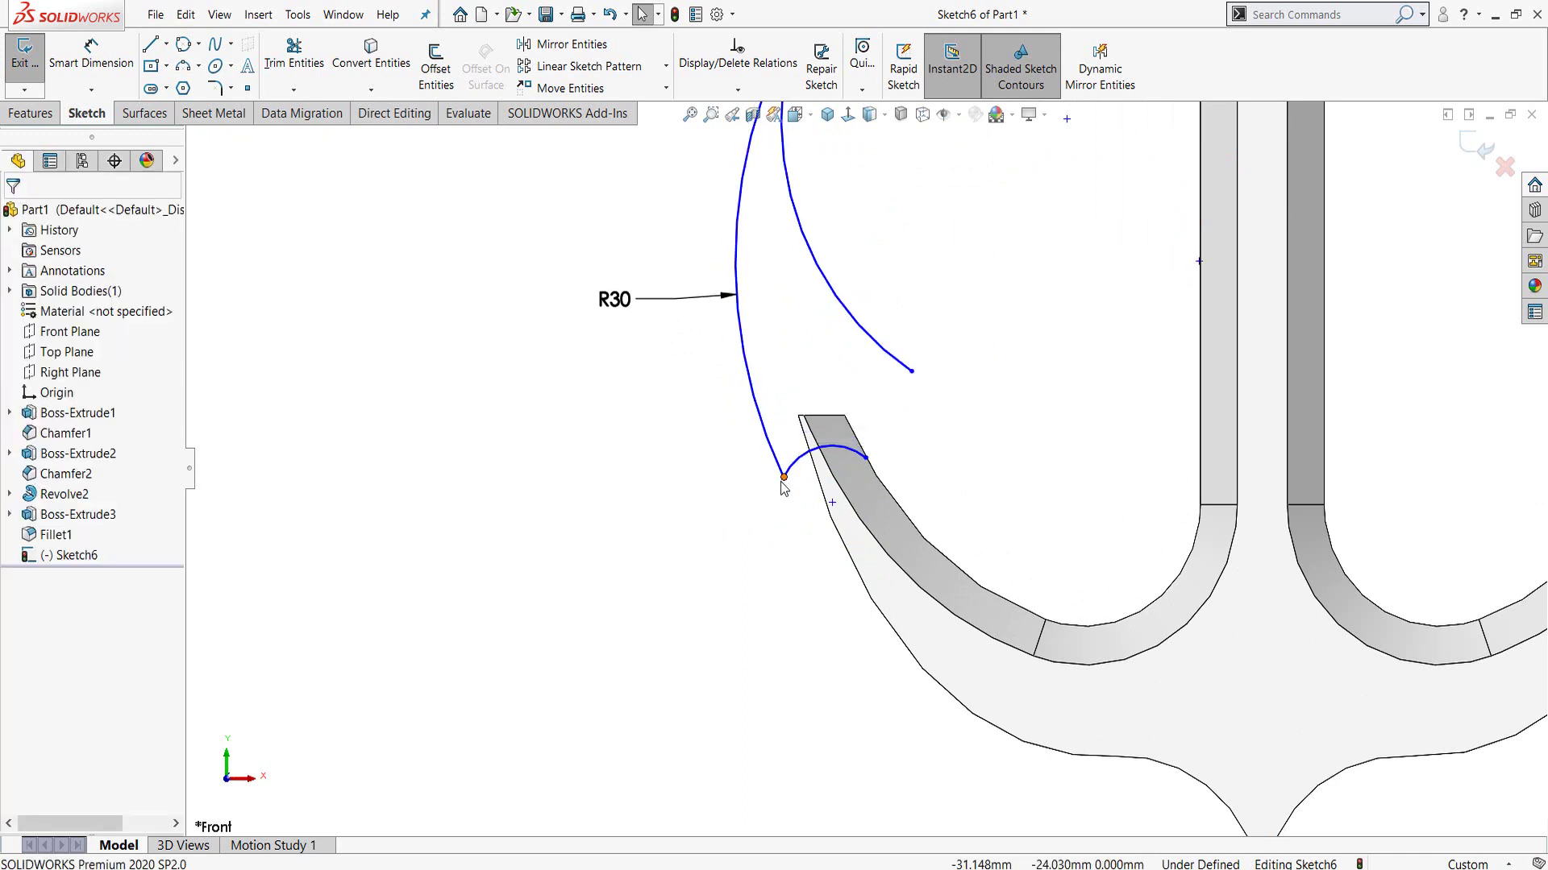
{"action": "left_click", "coordinate": [785, 479]}
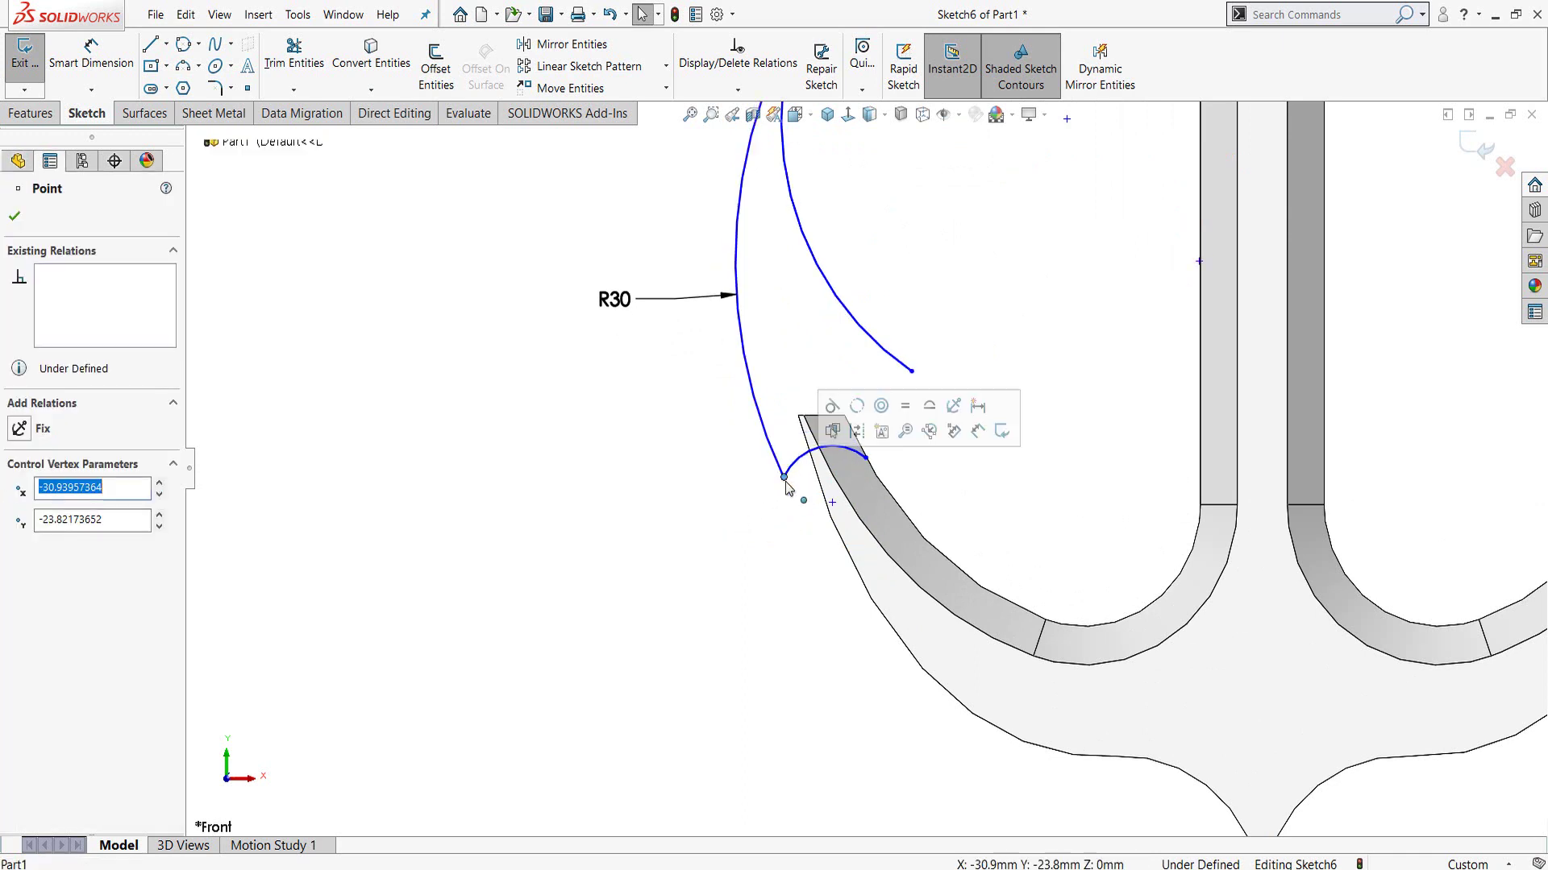
{"action": "left_click", "coordinate": [23, 431]}
{"action": "left_click", "coordinate": [14, 216]}
{"action": "scroll", "coordinate": [865, 470], "scroll_direction": "up", "scroll_amount": 3}
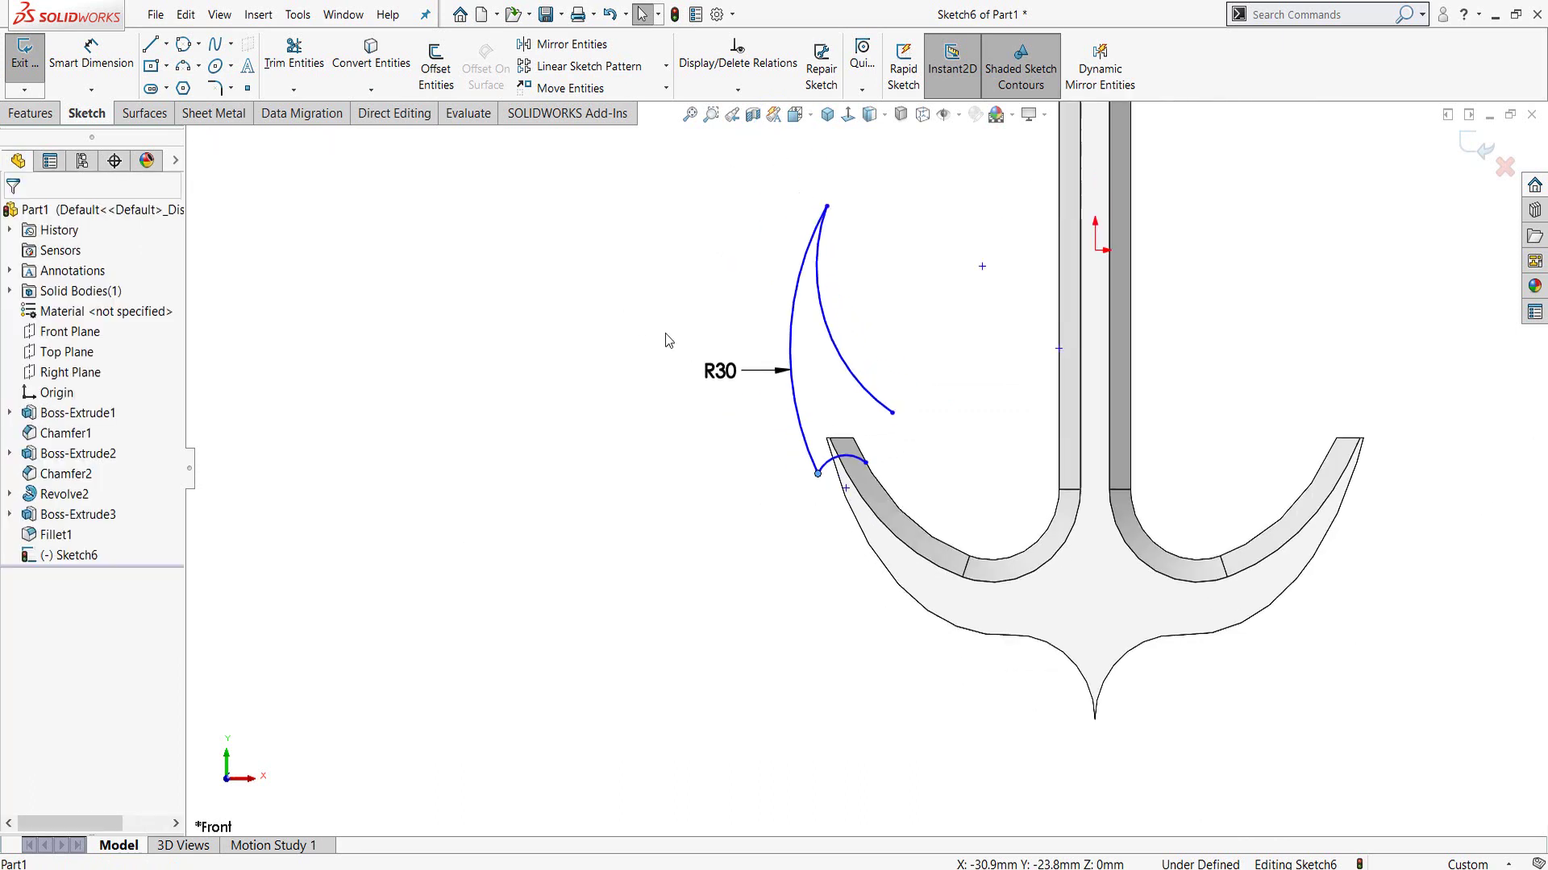
- Reshape the inner and small arcs so their ends meet at the fluke tip, then begin a closing arc
{"action": "left_click_drag", "start_coordinate": [827, 207], "coordinate": [825, 355]}
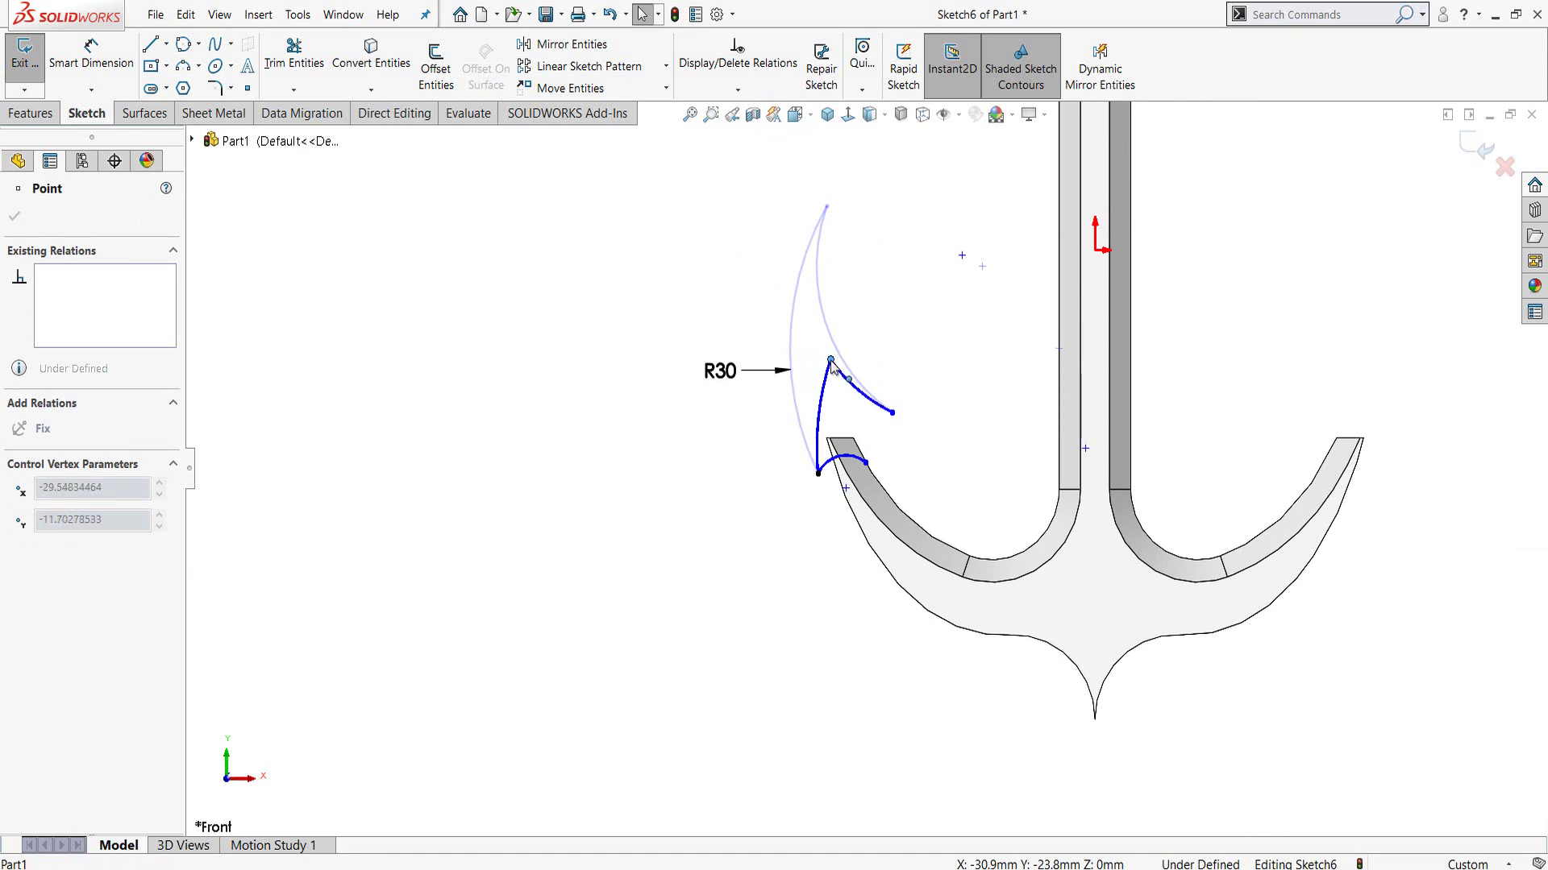
{"action": "left_click_drag", "start_coordinate": [834, 367], "coordinate": [831, 360]}
{"action": "left_click_drag", "start_coordinate": [893, 416], "coordinate": [881, 458]}
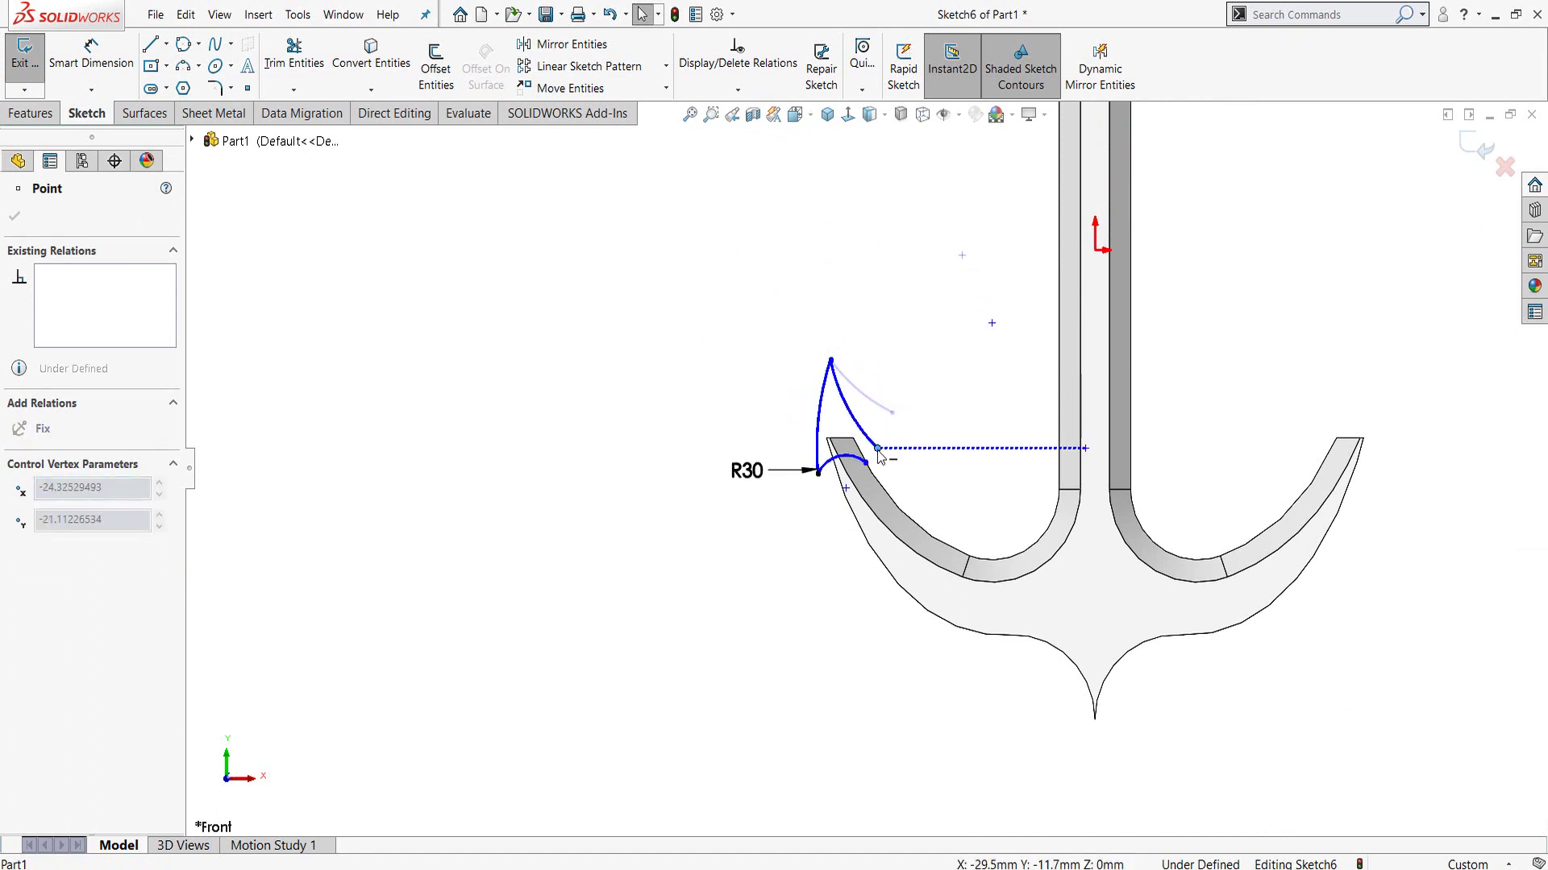
{"action": "left_click_drag", "start_coordinate": [880, 446], "coordinate": [845, 455]}
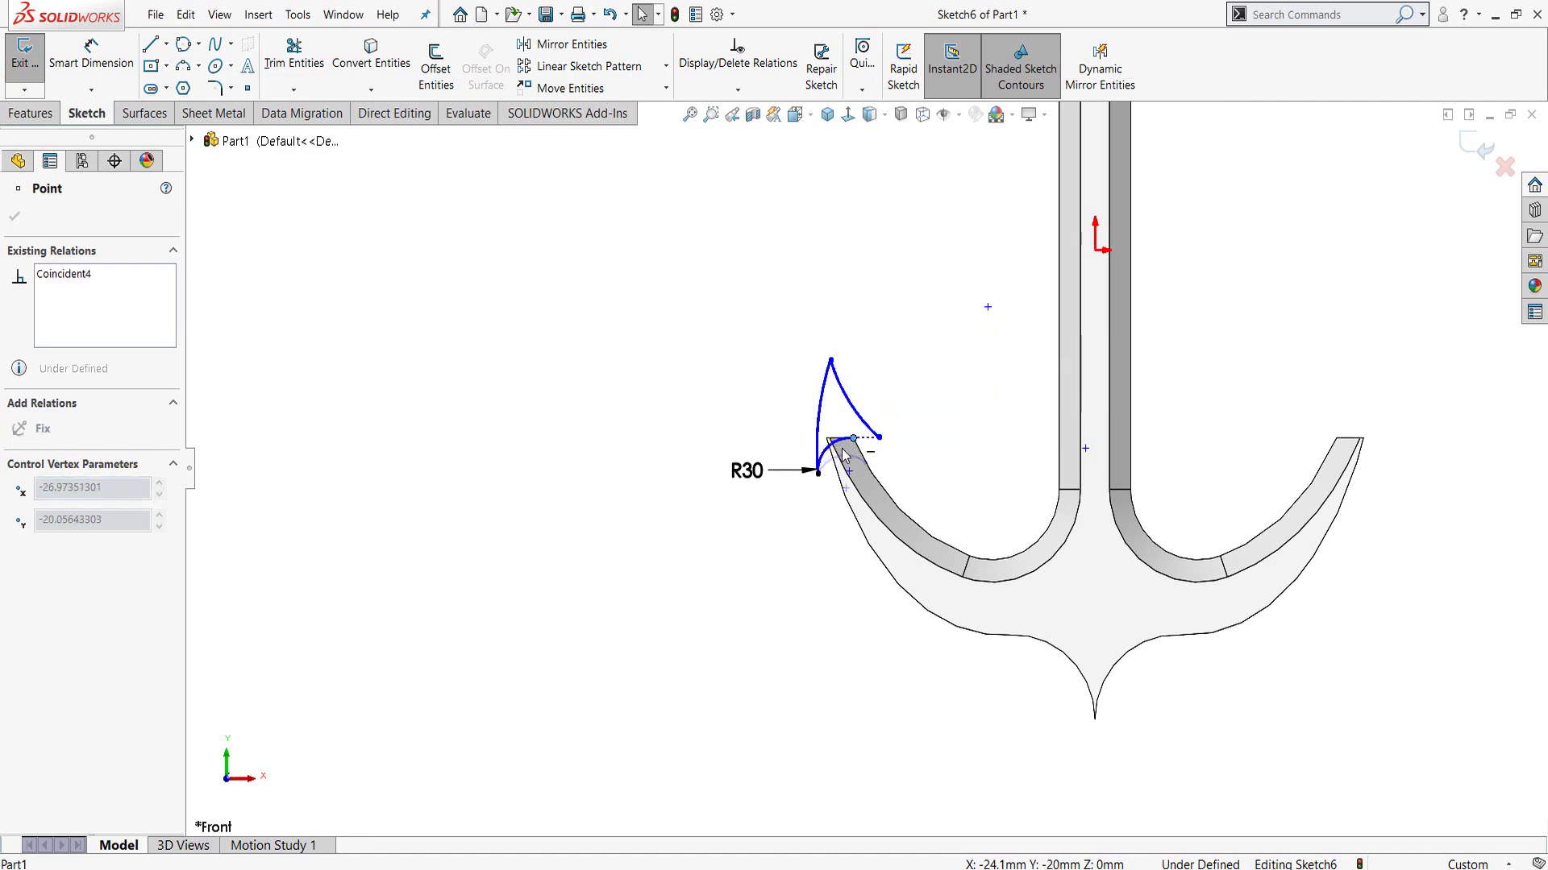
{"action": "scroll", "coordinate": [861, 456], "scroll_direction": "down", "scroll_amount": 2}
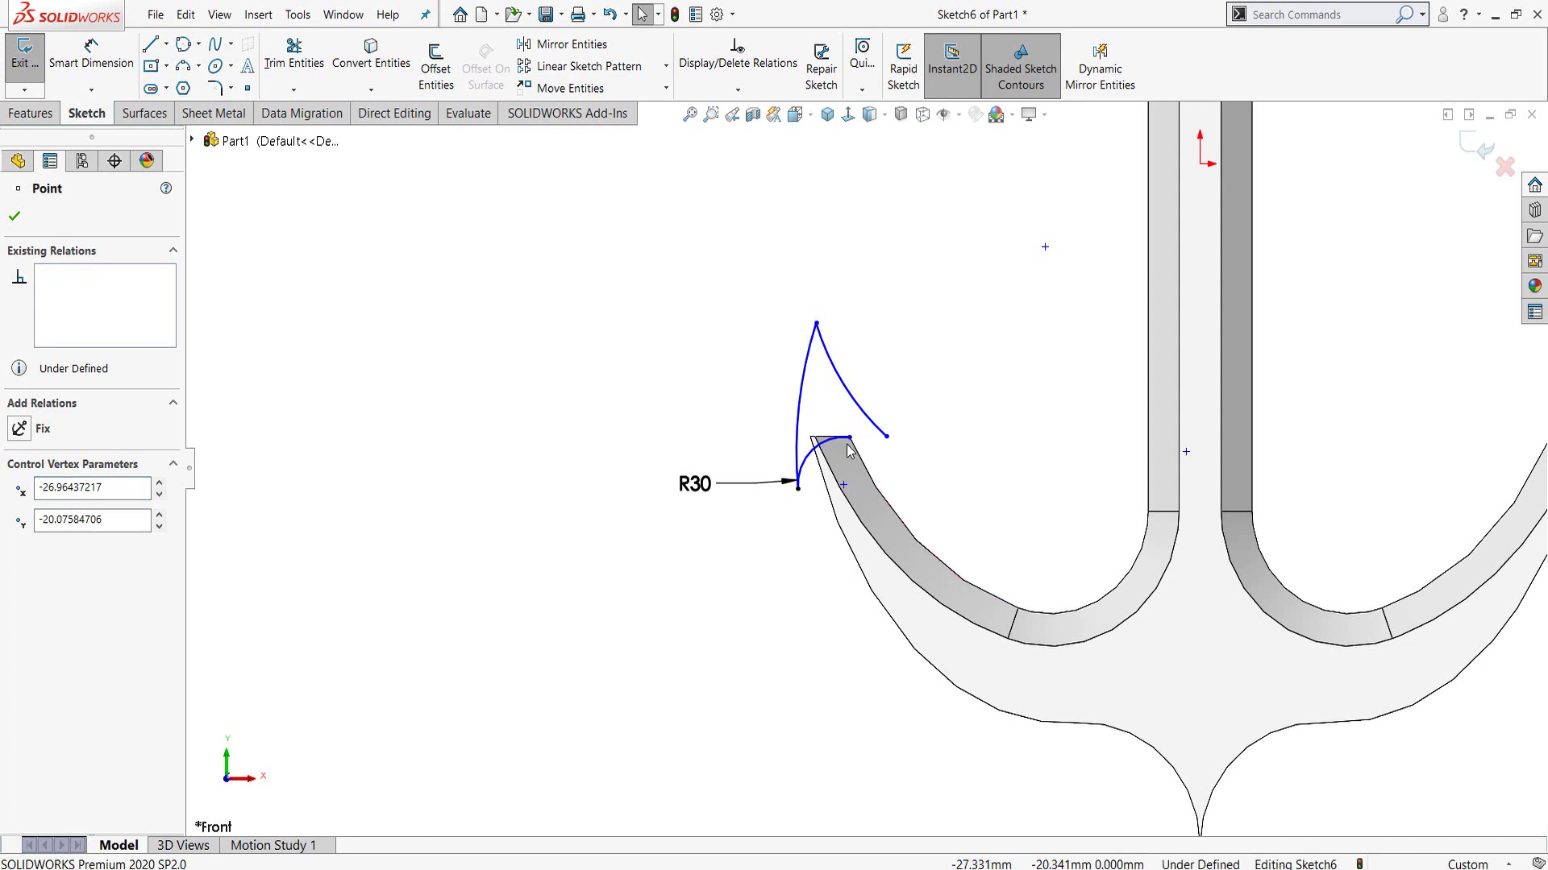
{"action": "scroll", "coordinate": [848, 450], "scroll_direction": "down", "scroll_amount": 1}
{"action": "left_click_drag", "start_coordinate": [849, 450], "coordinate": [836, 459]}
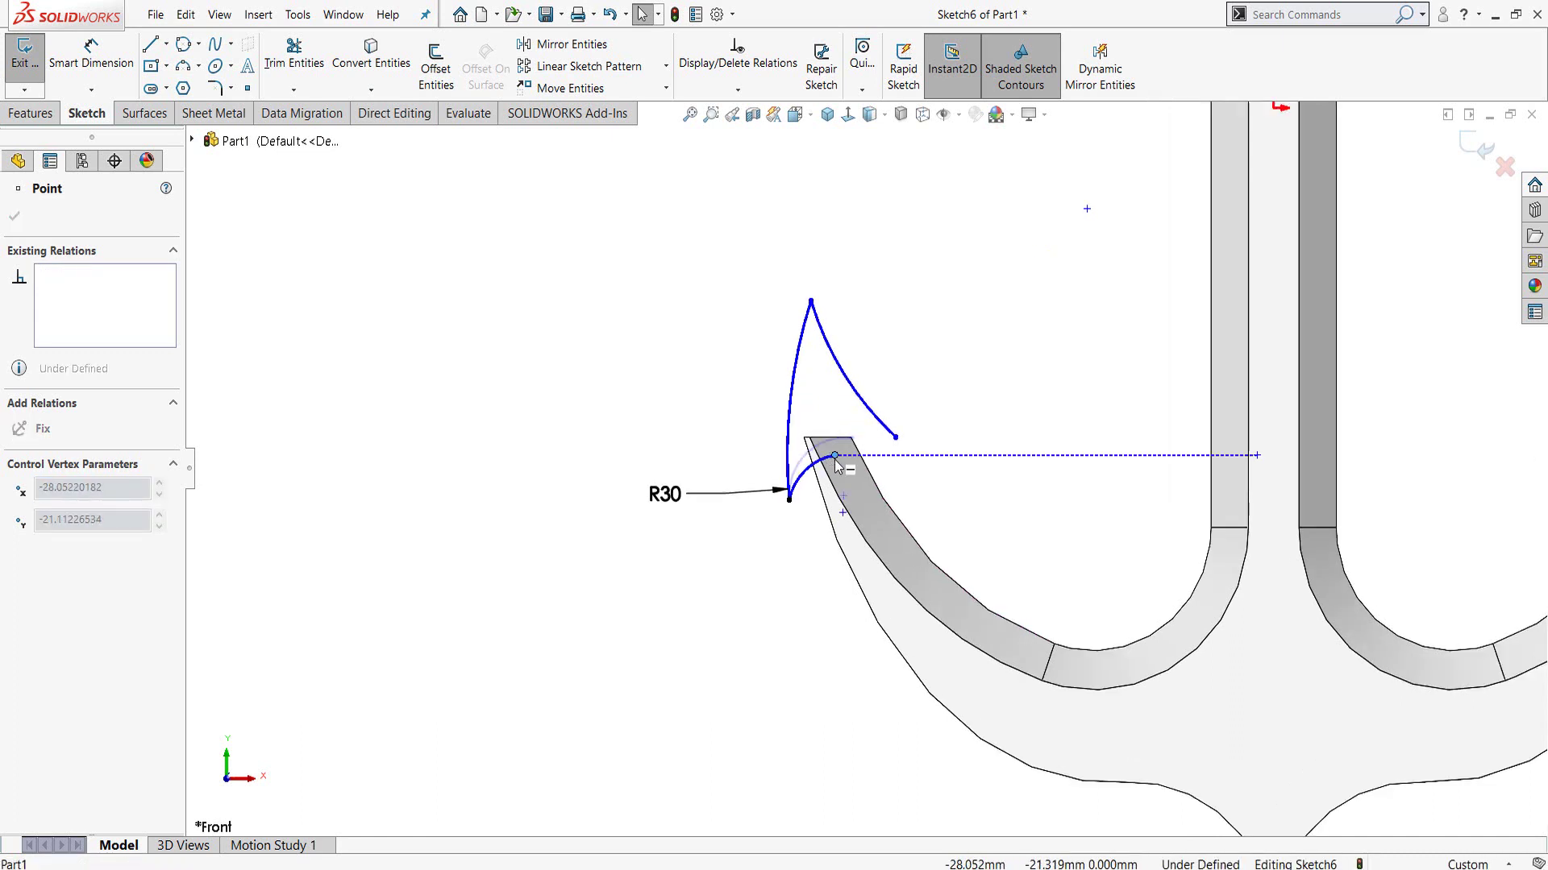
{"action": "left_click", "coordinate": [925, 349]}
{"action": "mouse_move", "coordinate": [941, 388]}
{"action": "right_mouse_down"}
{"action": "mouse_move", "coordinate": [923, 326]}
{"action": "mouse_move", "coordinate": [858, 380]}
{"action": "right_mouse_up"}
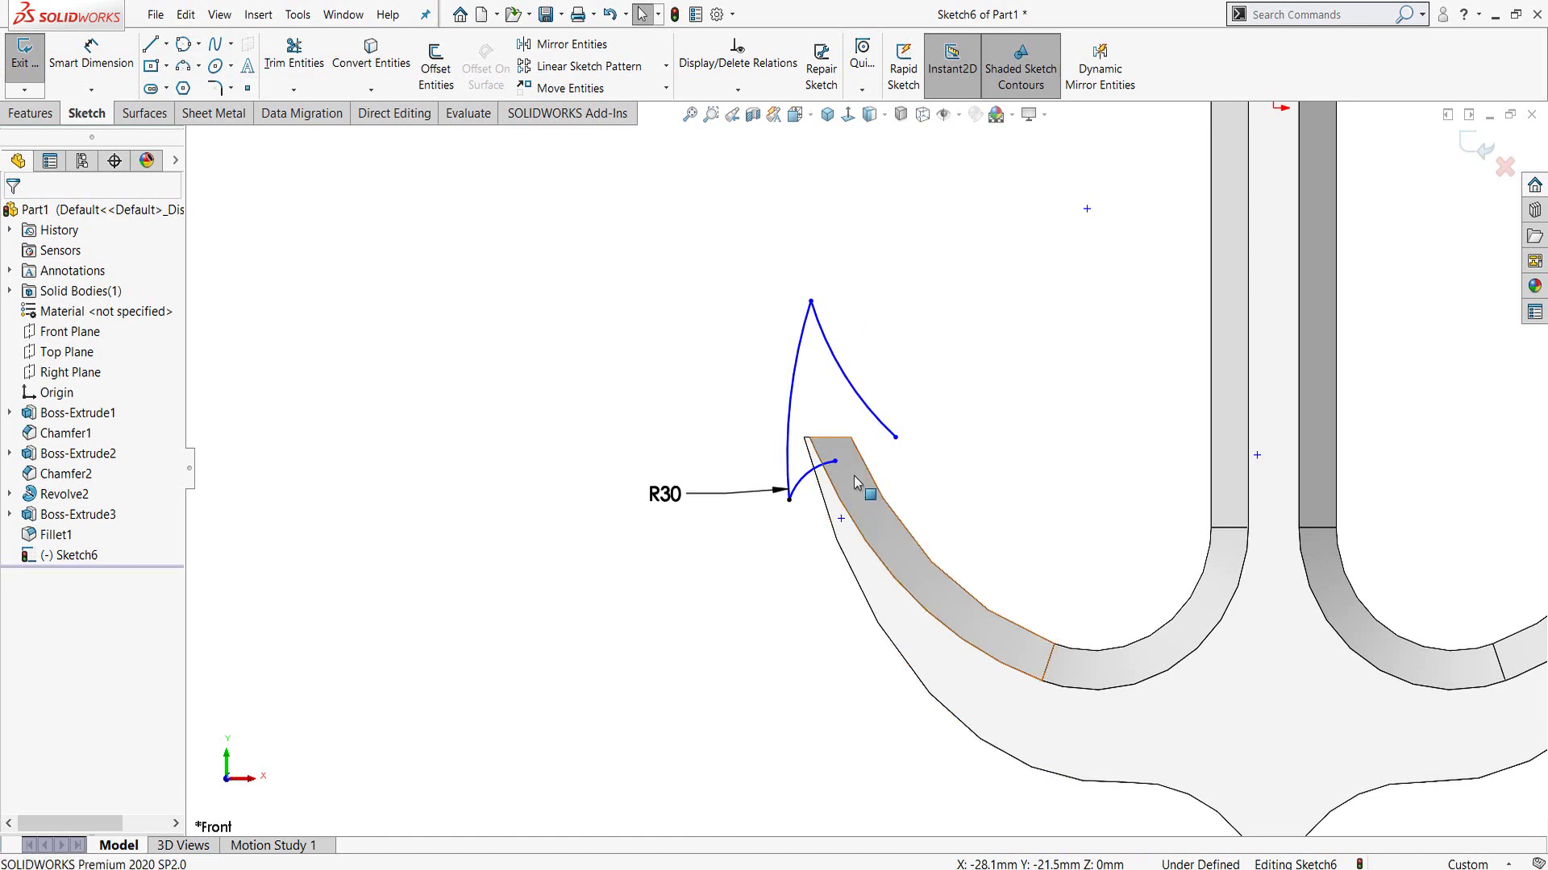
{"action": "scroll", "coordinate": [853, 475], "scroll_direction": "down", "scroll_amount": 3}
{"action": "left_click", "coordinate": [182, 66]}
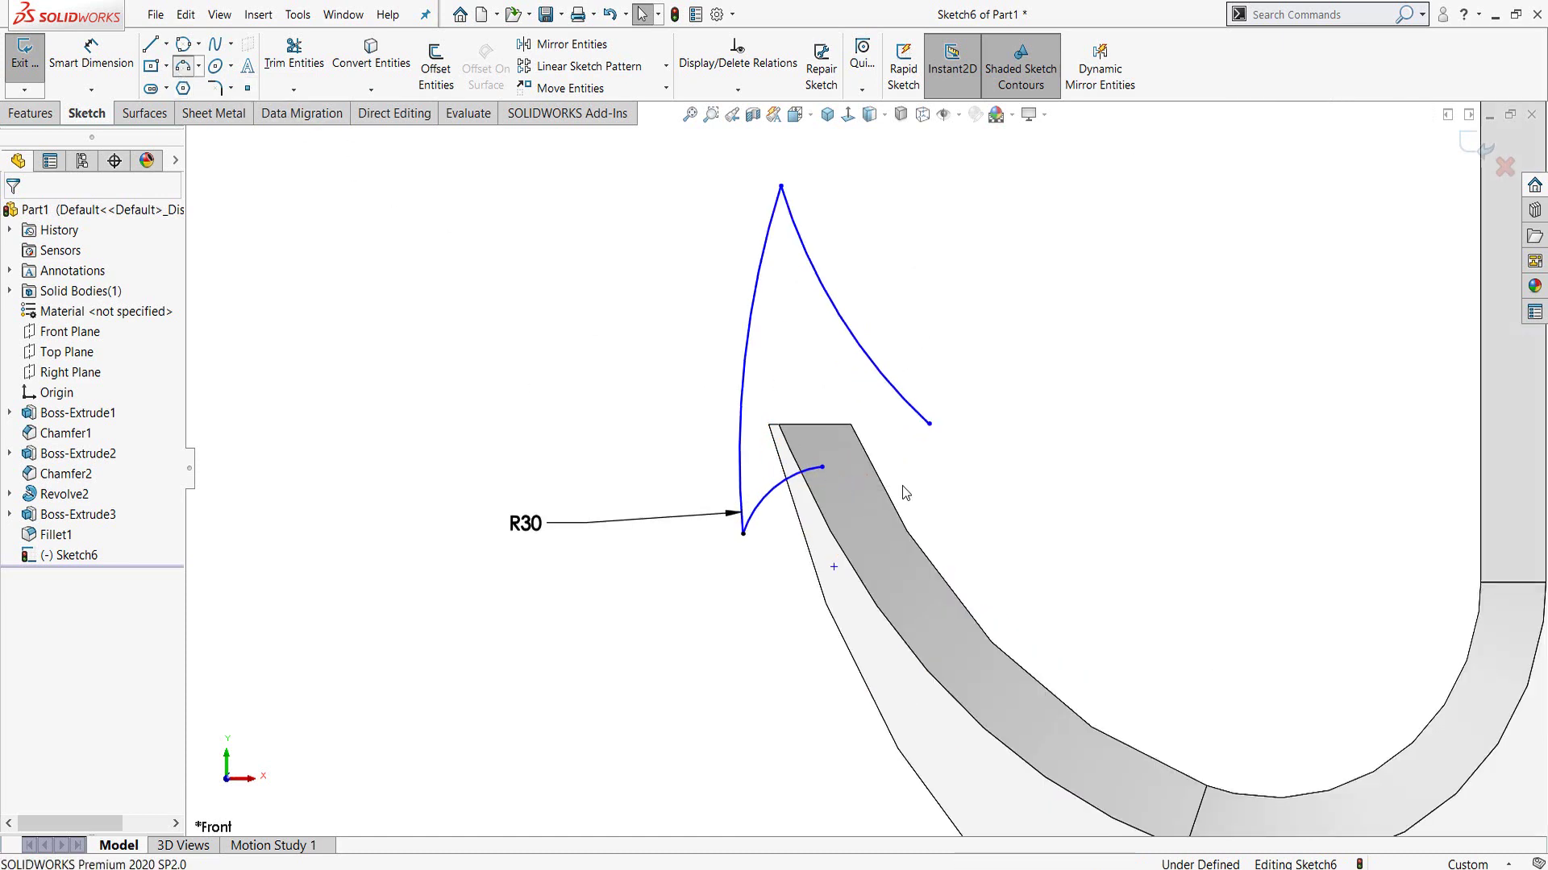
{"action": "left_click", "coordinate": [822, 467]}
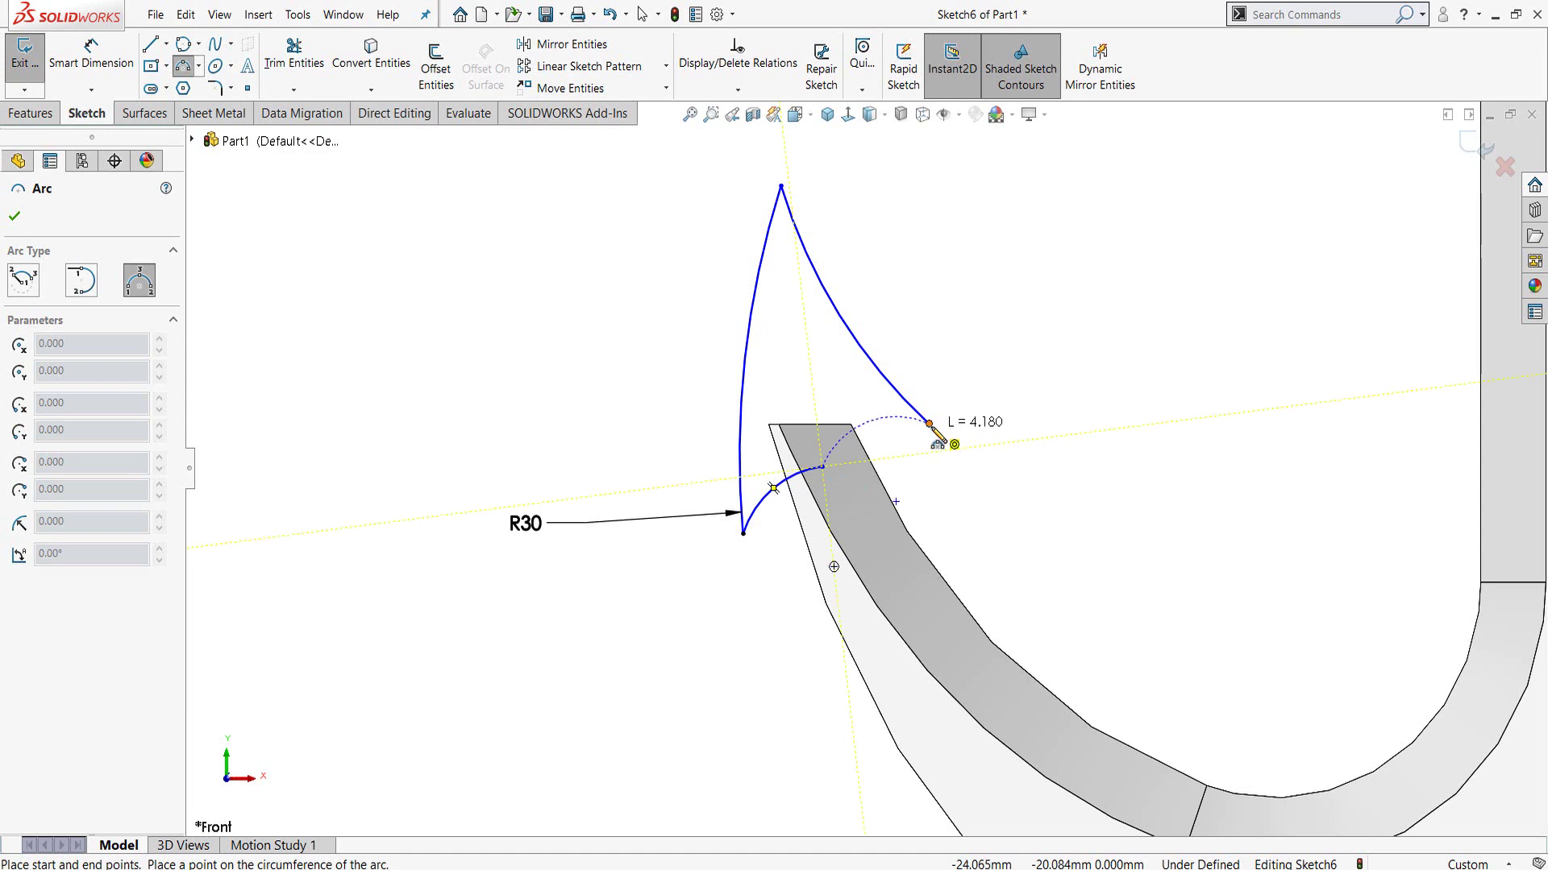
- Close the outline with a final arc and dimension the upper arc to R26
{"action": "left_click", "coordinate": [930, 423]}
{"action": "left_click", "coordinate": [874, 435]}
{"action": "key", "text": "Escape"}
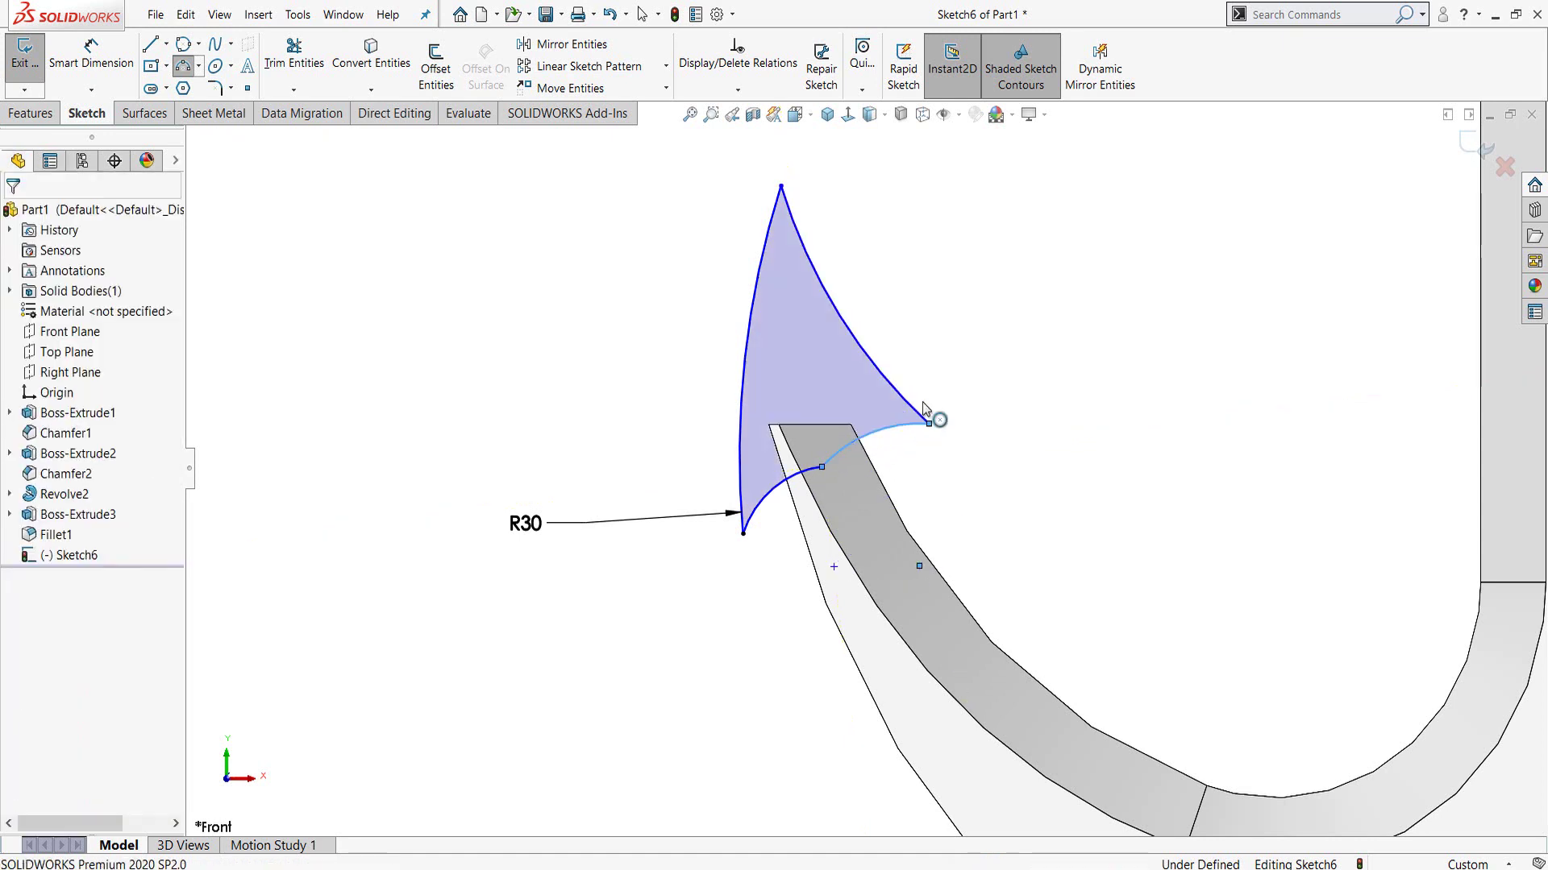
{"action": "scroll", "coordinate": [924, 409], "scroll_direction": "up", "scroll_amount": 3}
{"action": "key", "text": "d"}
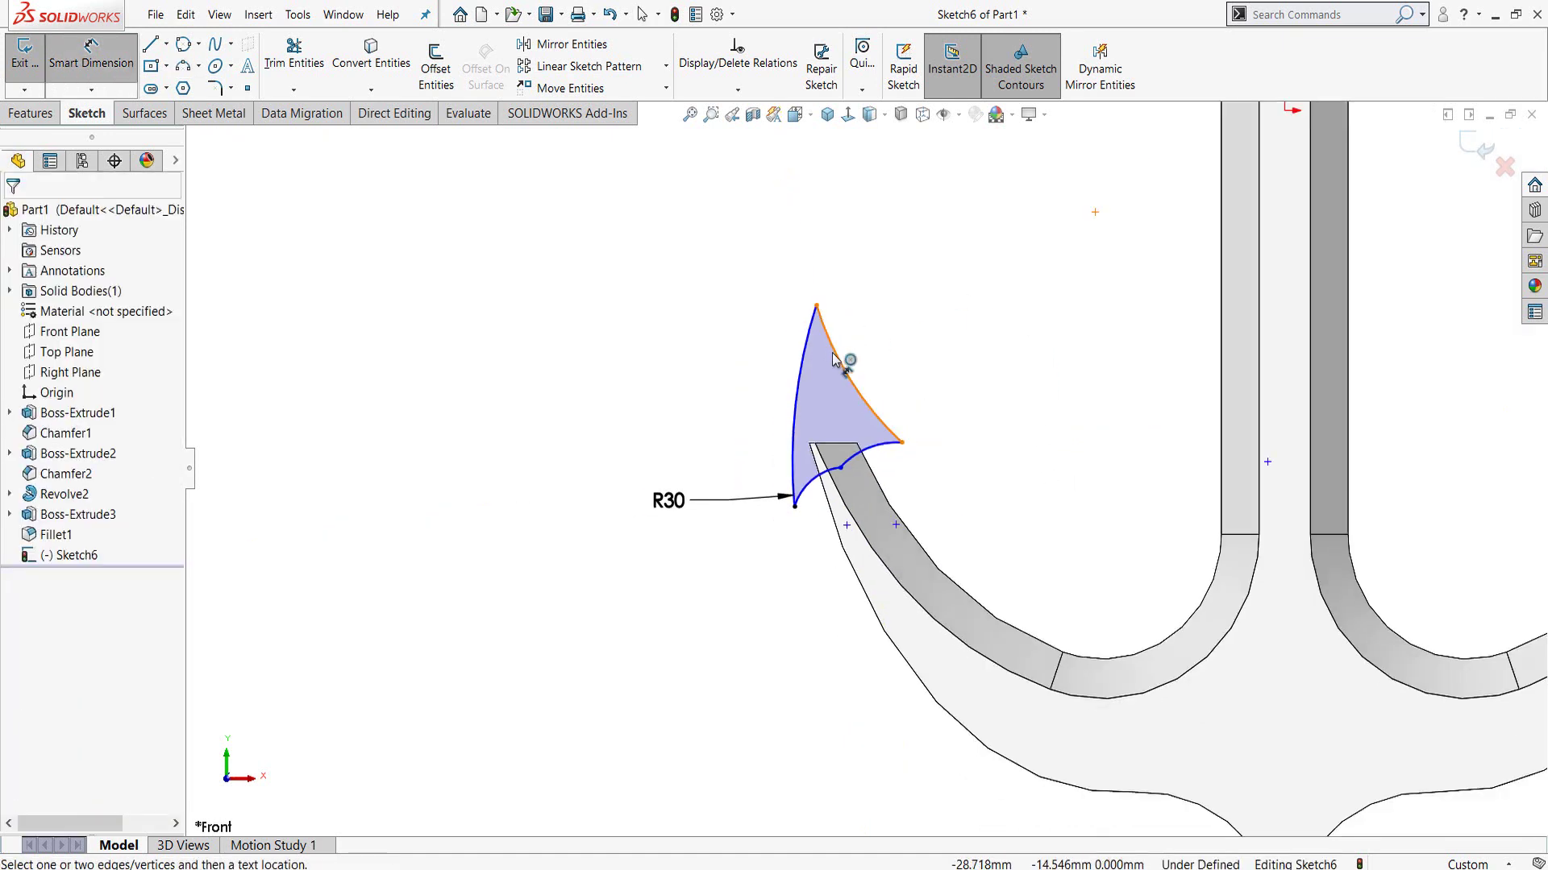
{"action": "left_click", "coordinate": [841, 354]}
{"action": "left_click", "coordinate": [975, 323]}
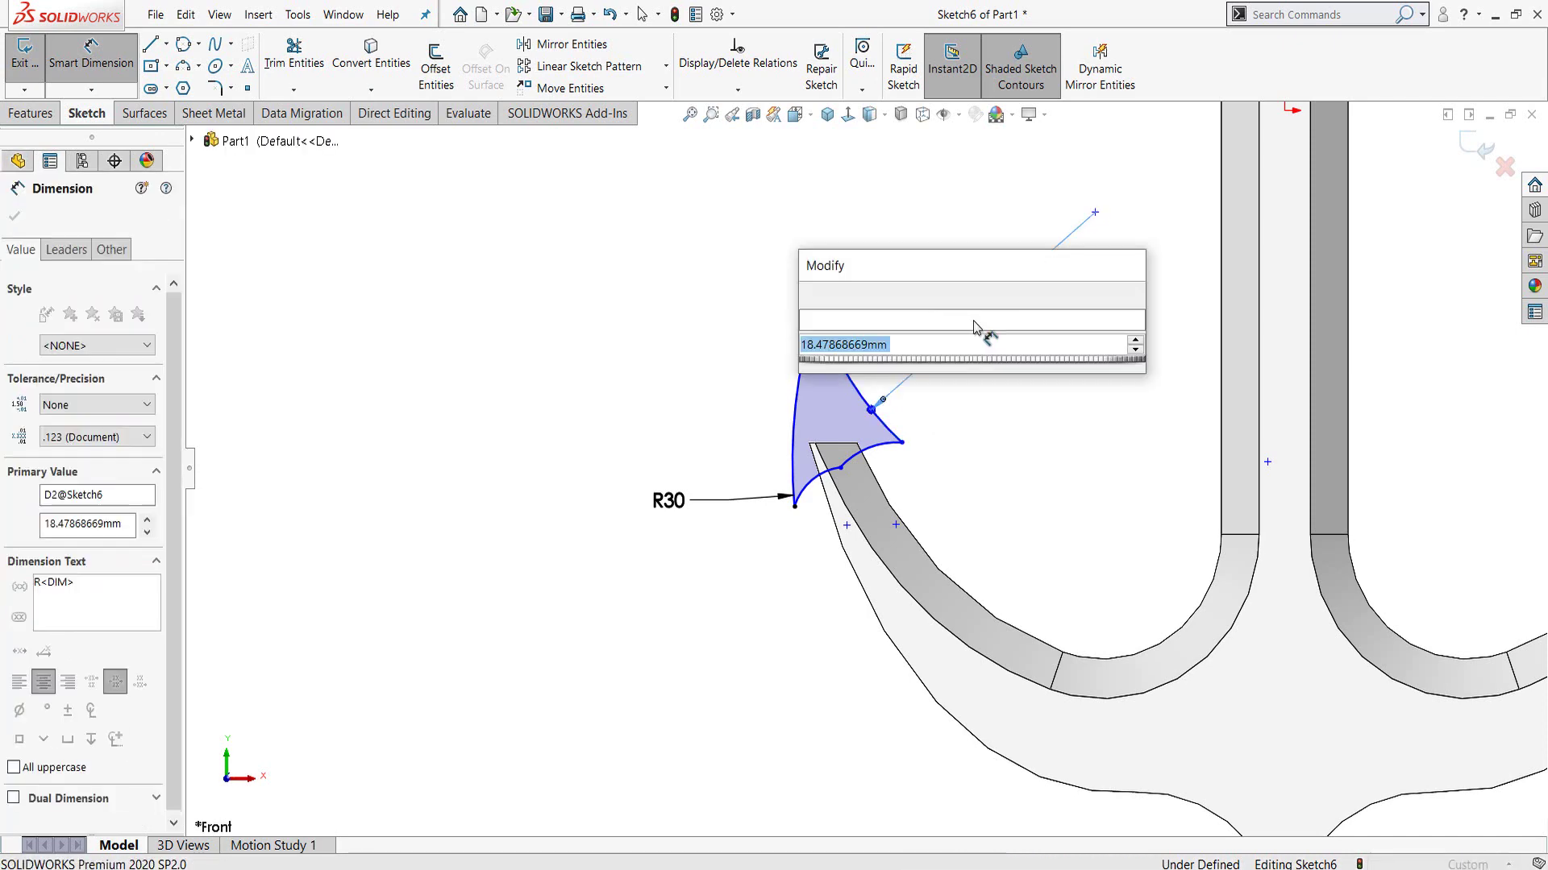
{"action": "type", "text": "26"}
{"action": "key", "text": "Return"}
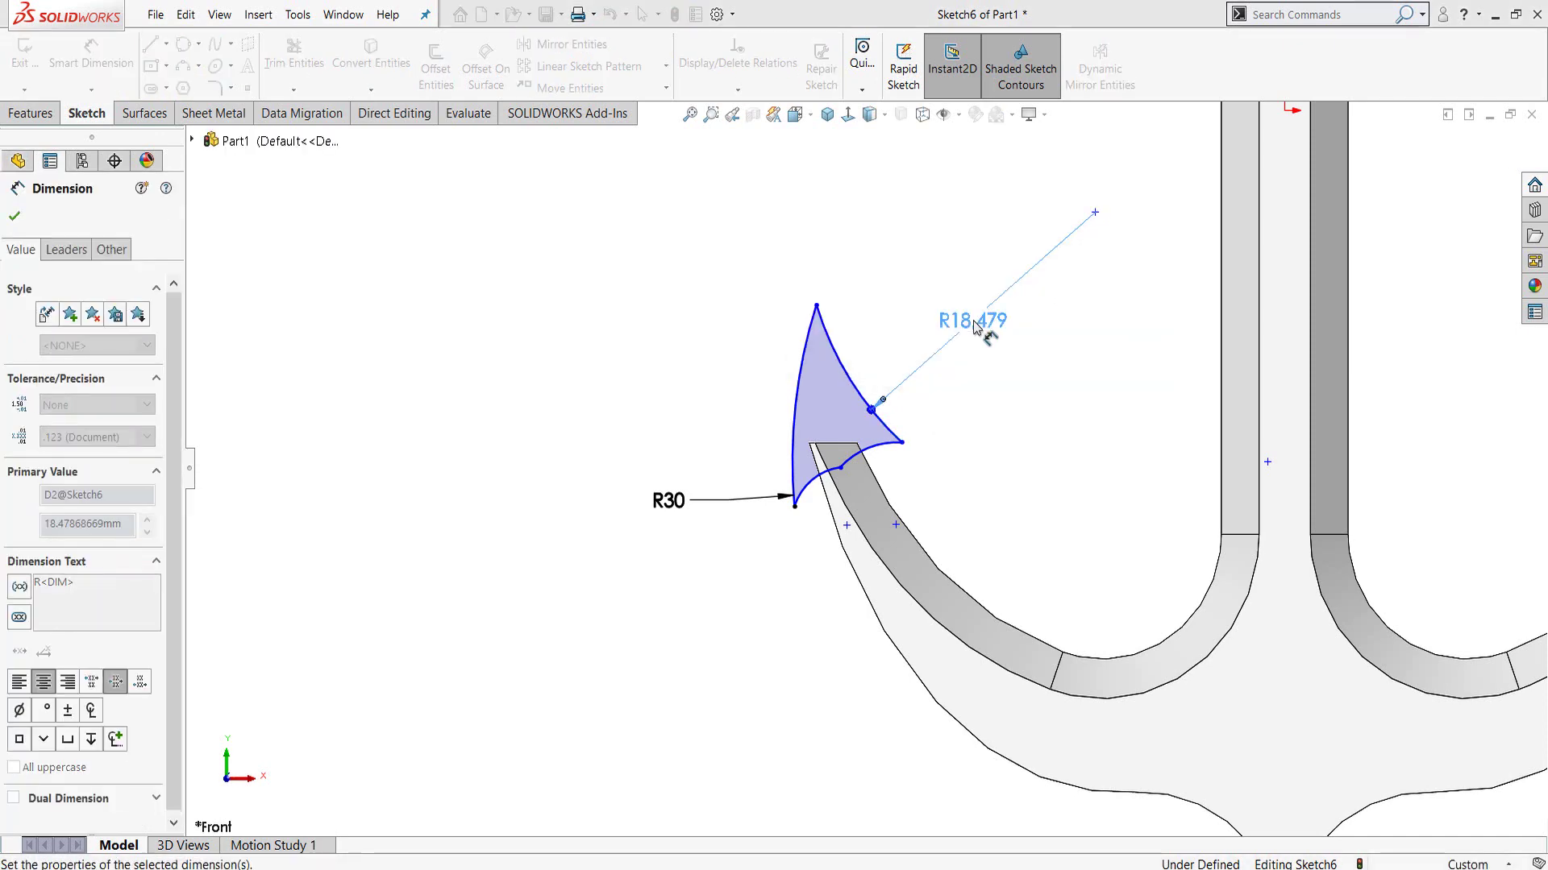
{"action": "key", "text": "Escape"}
{"action": "scroll", "coordinate": [953, 501], "scroll_direction": "down", "scroll_amount": 3}
{"action": "scroll", "coordinate": [952, 501], "scroll_direction": "down", "scroll_amount": 4}
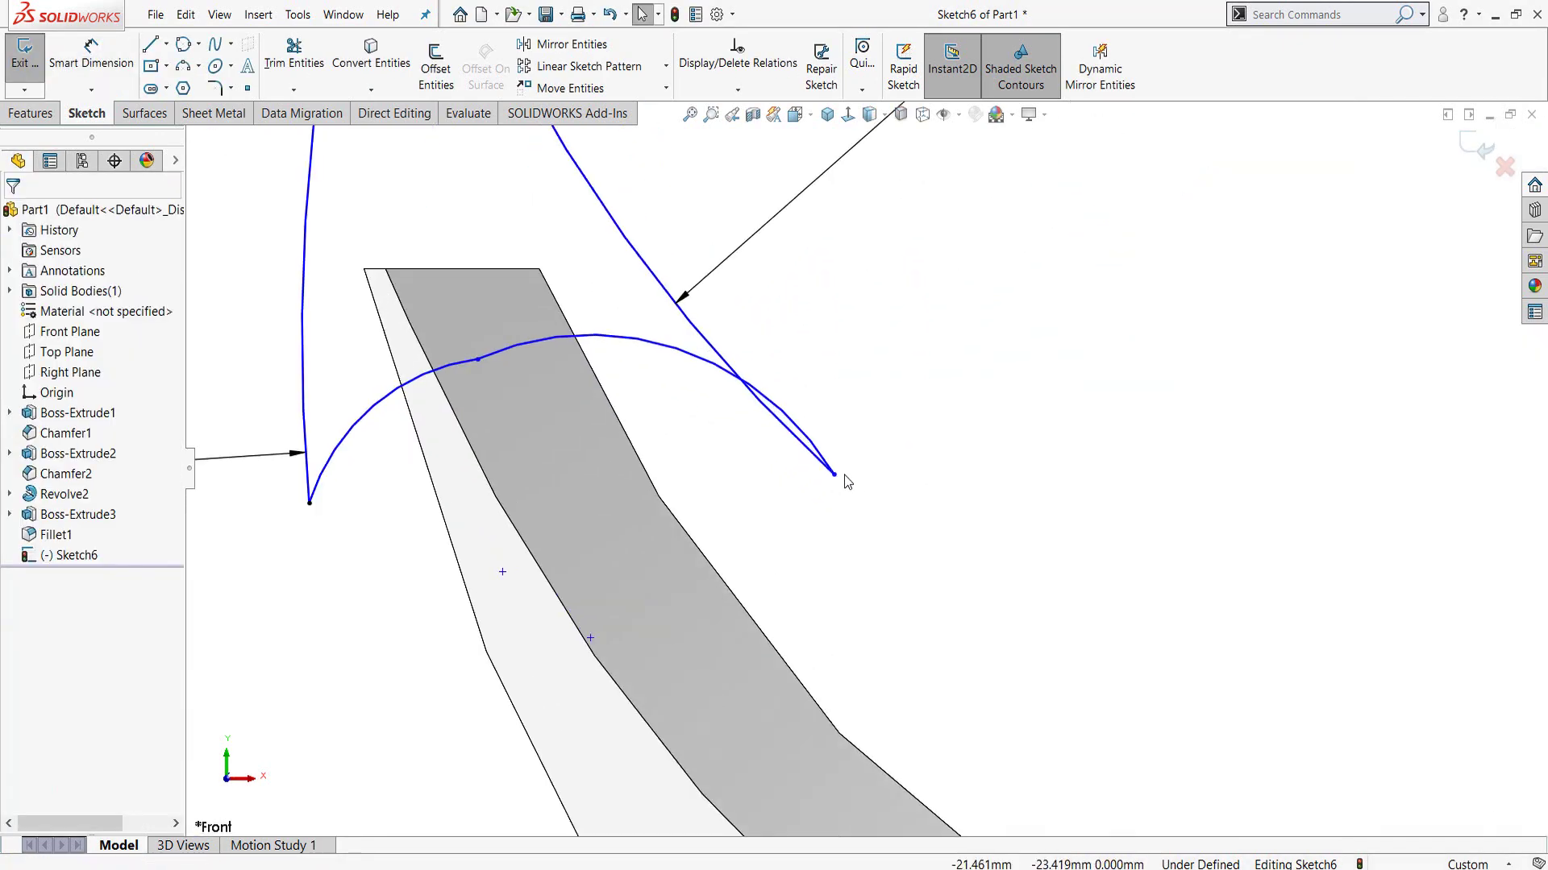
- Join the closing arc's end to the curved edge and fix that endpoint
{"action": "left_click_drag", "start_coordinate": [689, 397], "coordinate": [611, 366]}
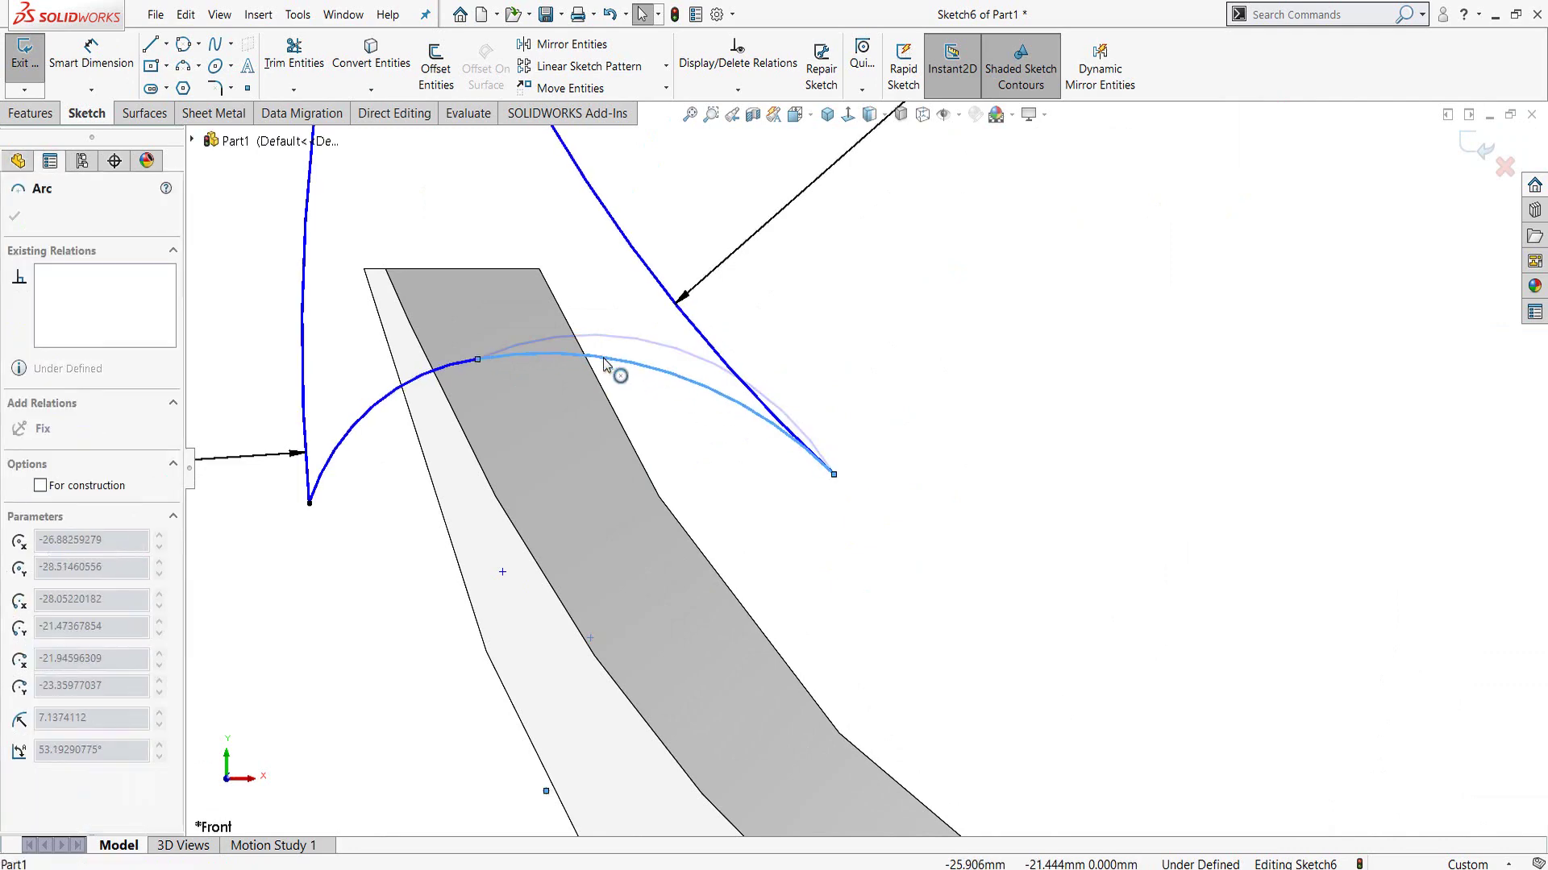
{"action": "left_click_drag", "start_coordinate": [836, 479], "coordinate": [713, 360]}
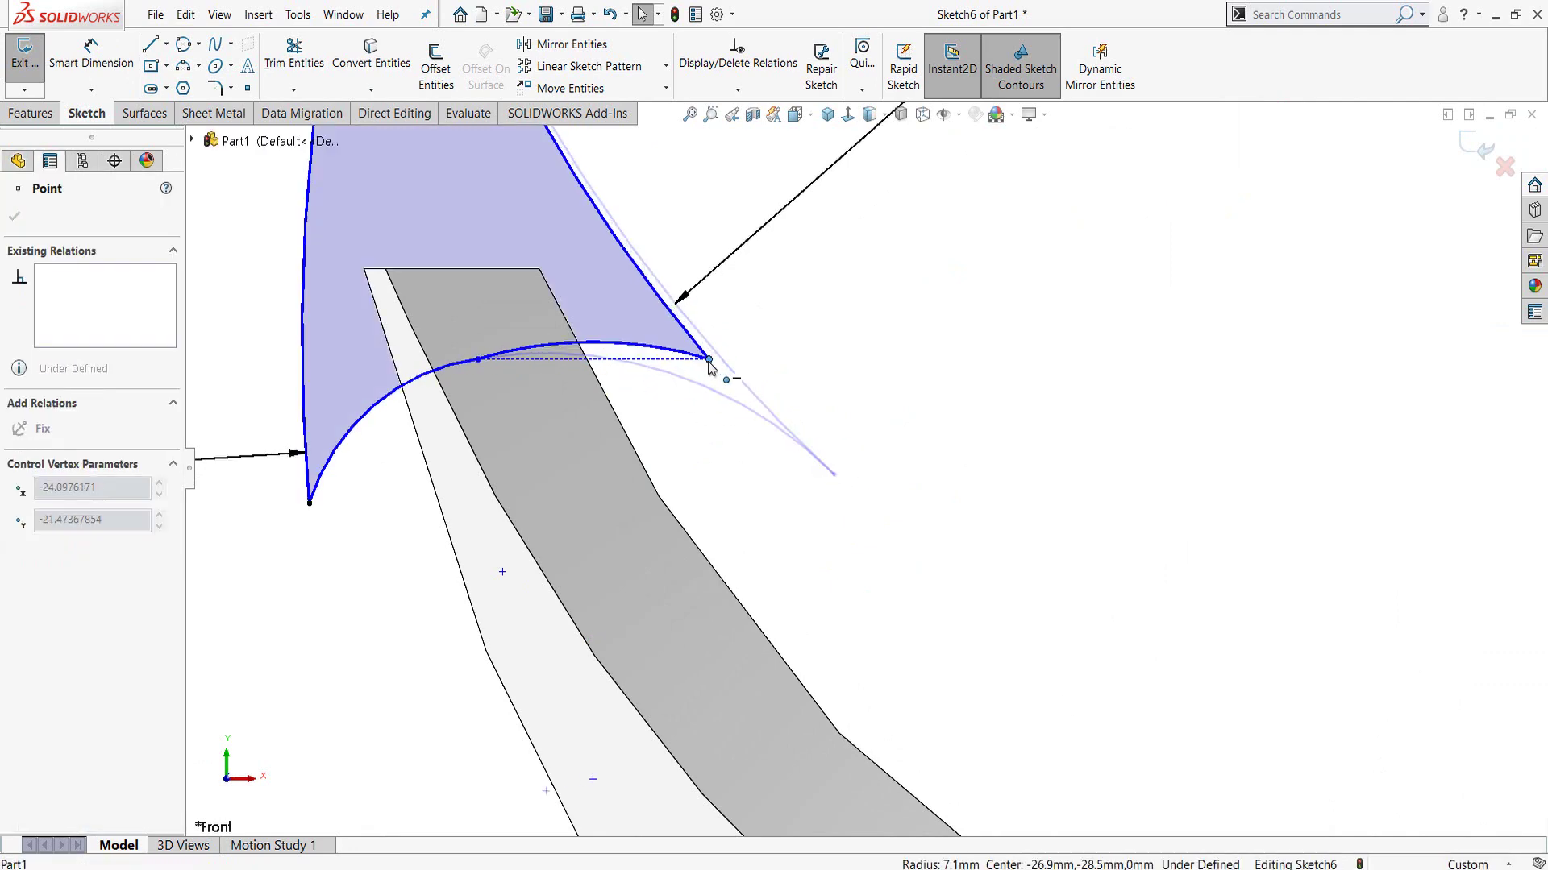
{"action": "scroll", "coordinate": [858, 467], "scroll_direction": "up", "scroll_amount": 4}
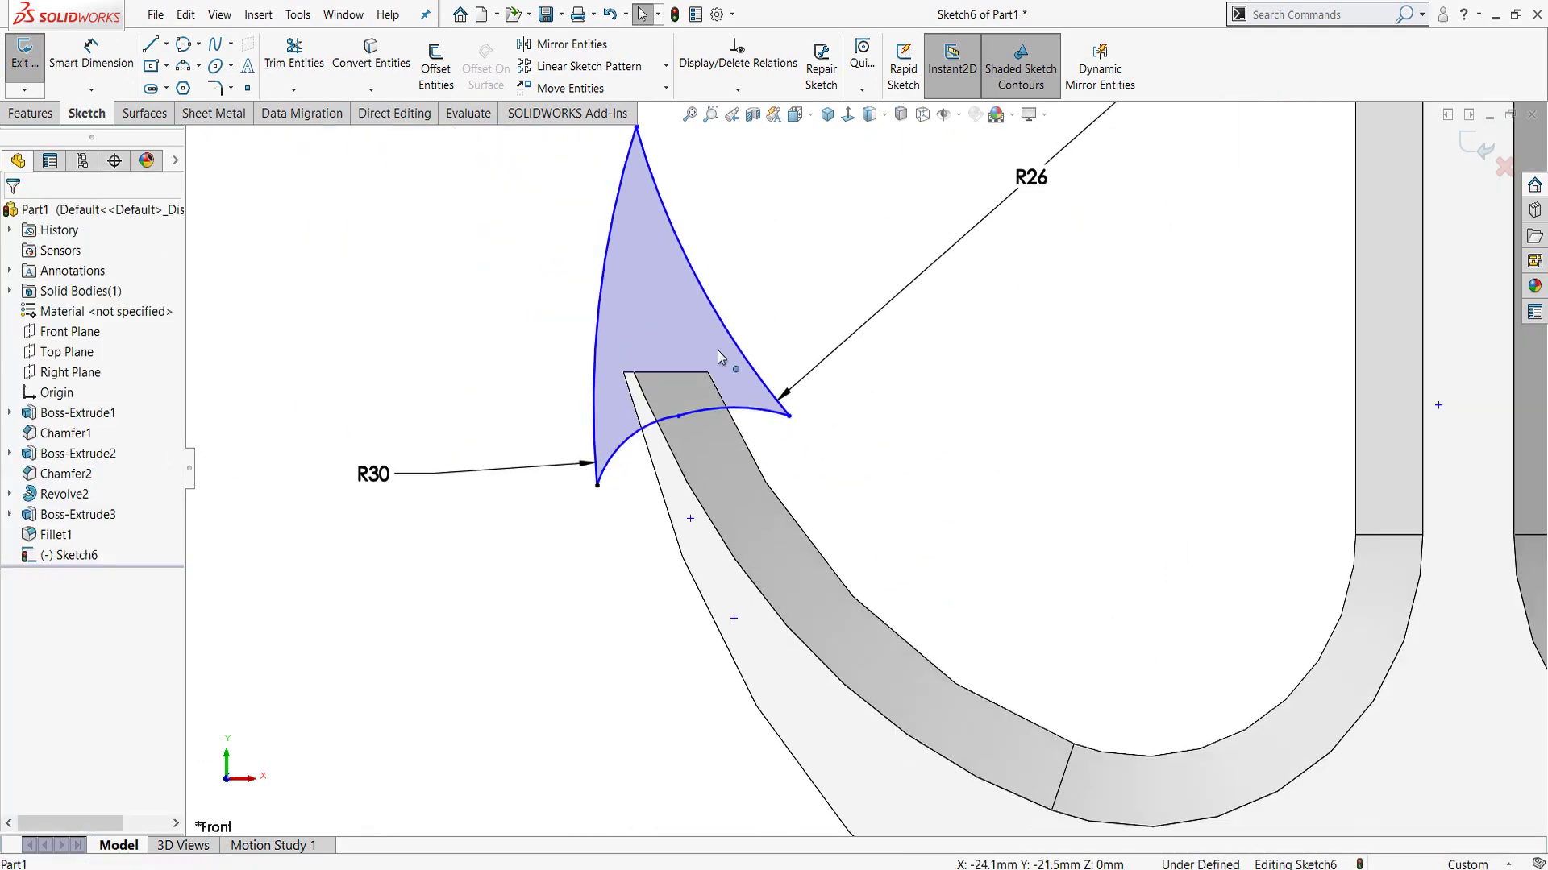
{"action": "left_click", "coordinate": [792, 419]}
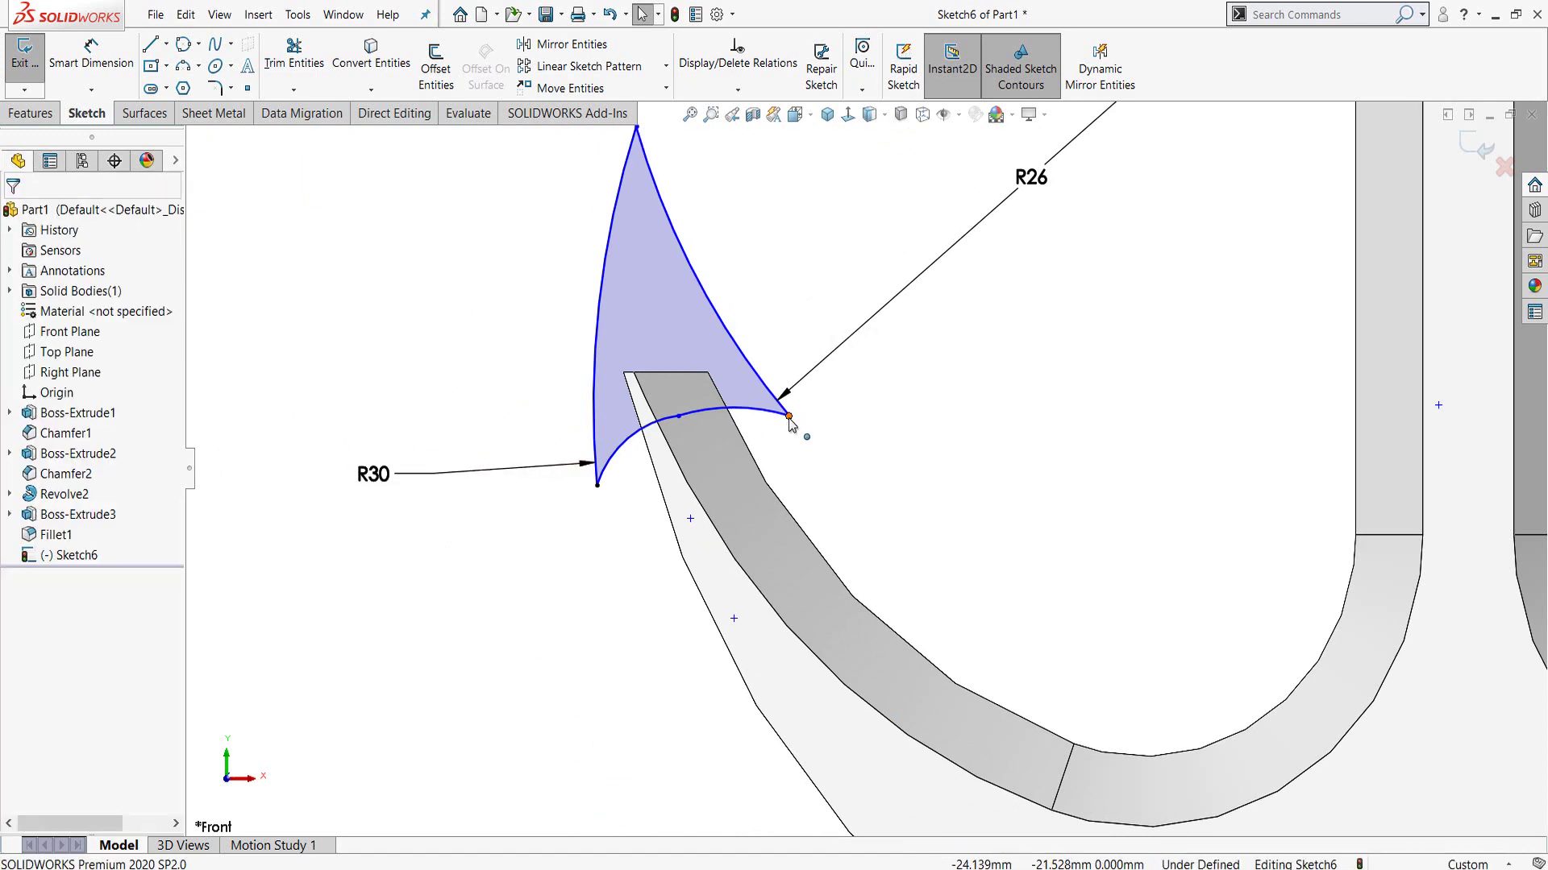
{"action": "left_click_drag", "start_coordinate": [789, 417], "coordinate": [771, 408]}
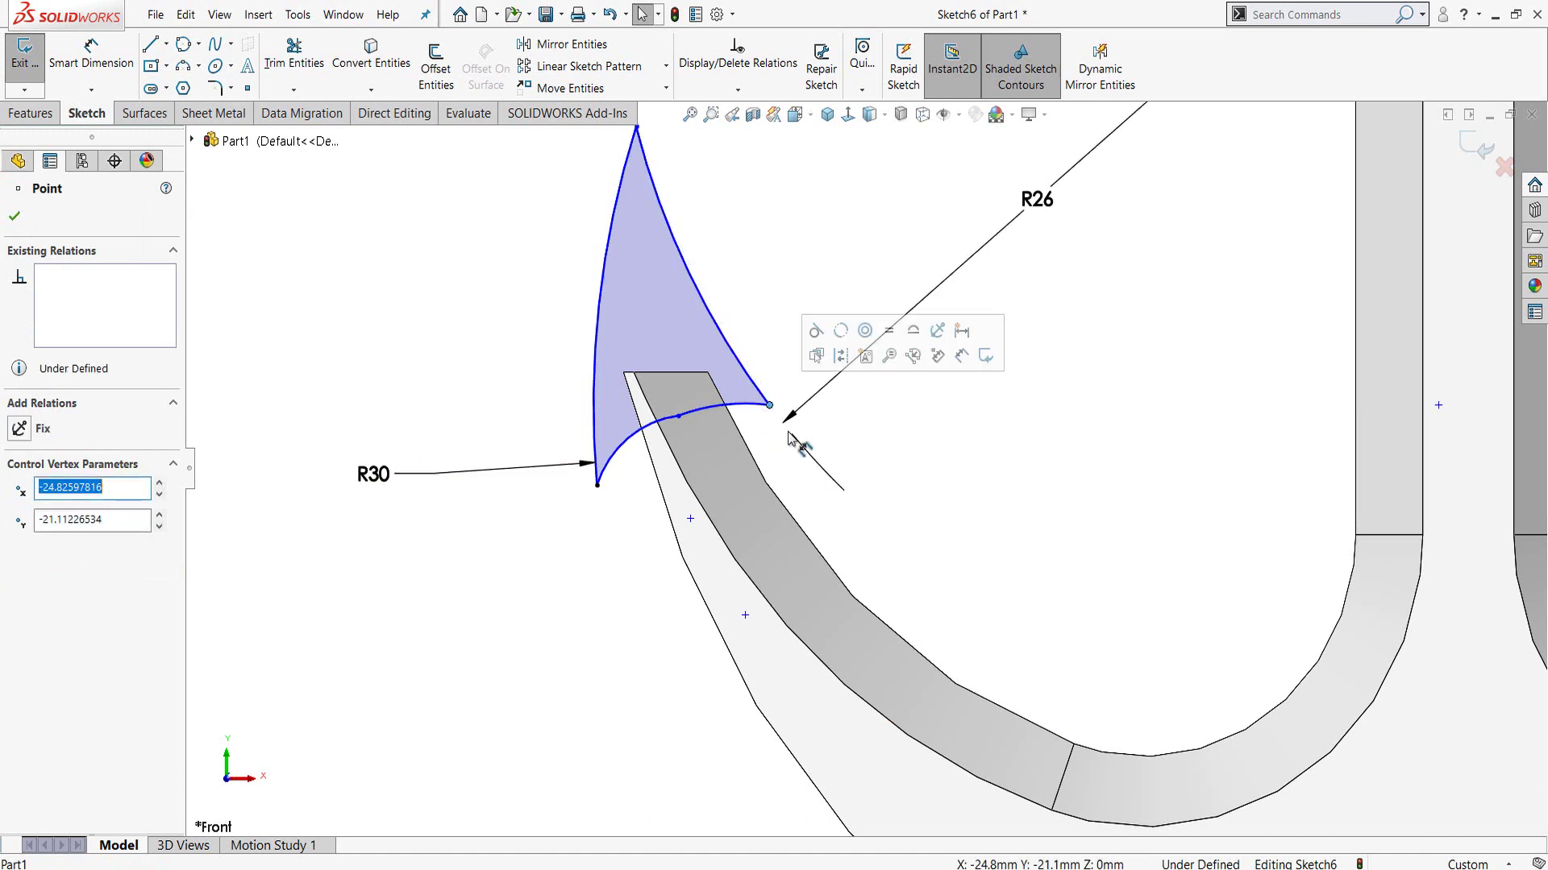
{"action": "left_click", "coordinate": [770, 405]}
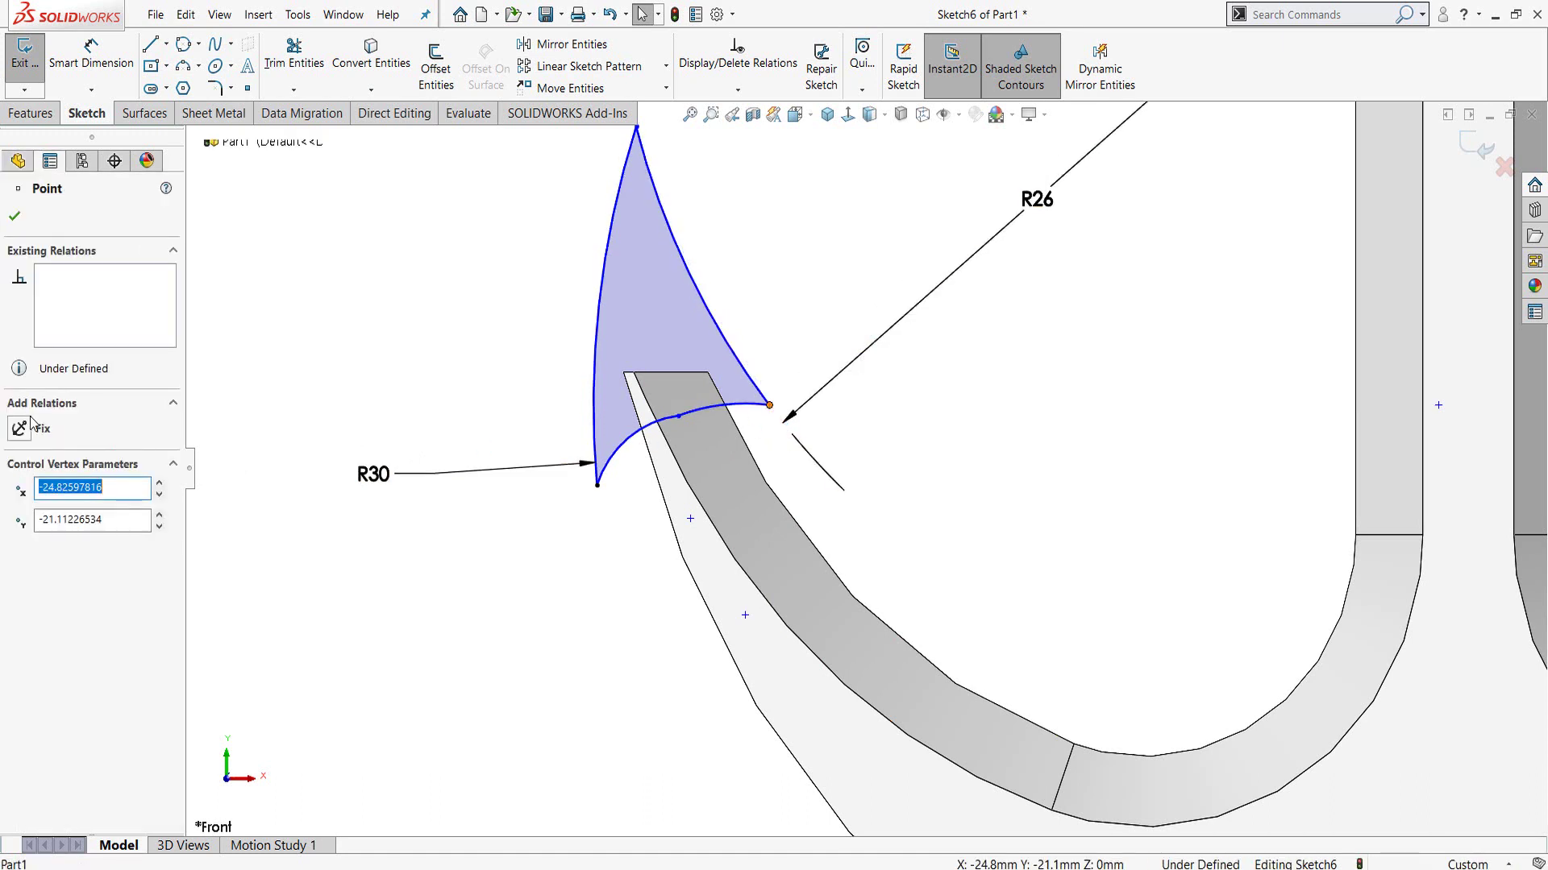
{"action": "left_click", "coordinate": [19, 428]}
{"action": "left_click", "coordinate": [531, 682]}
{"action": "scroll", "coordinate": [733, 511], "scroll_direction": "up", "scroll_amount": 3}
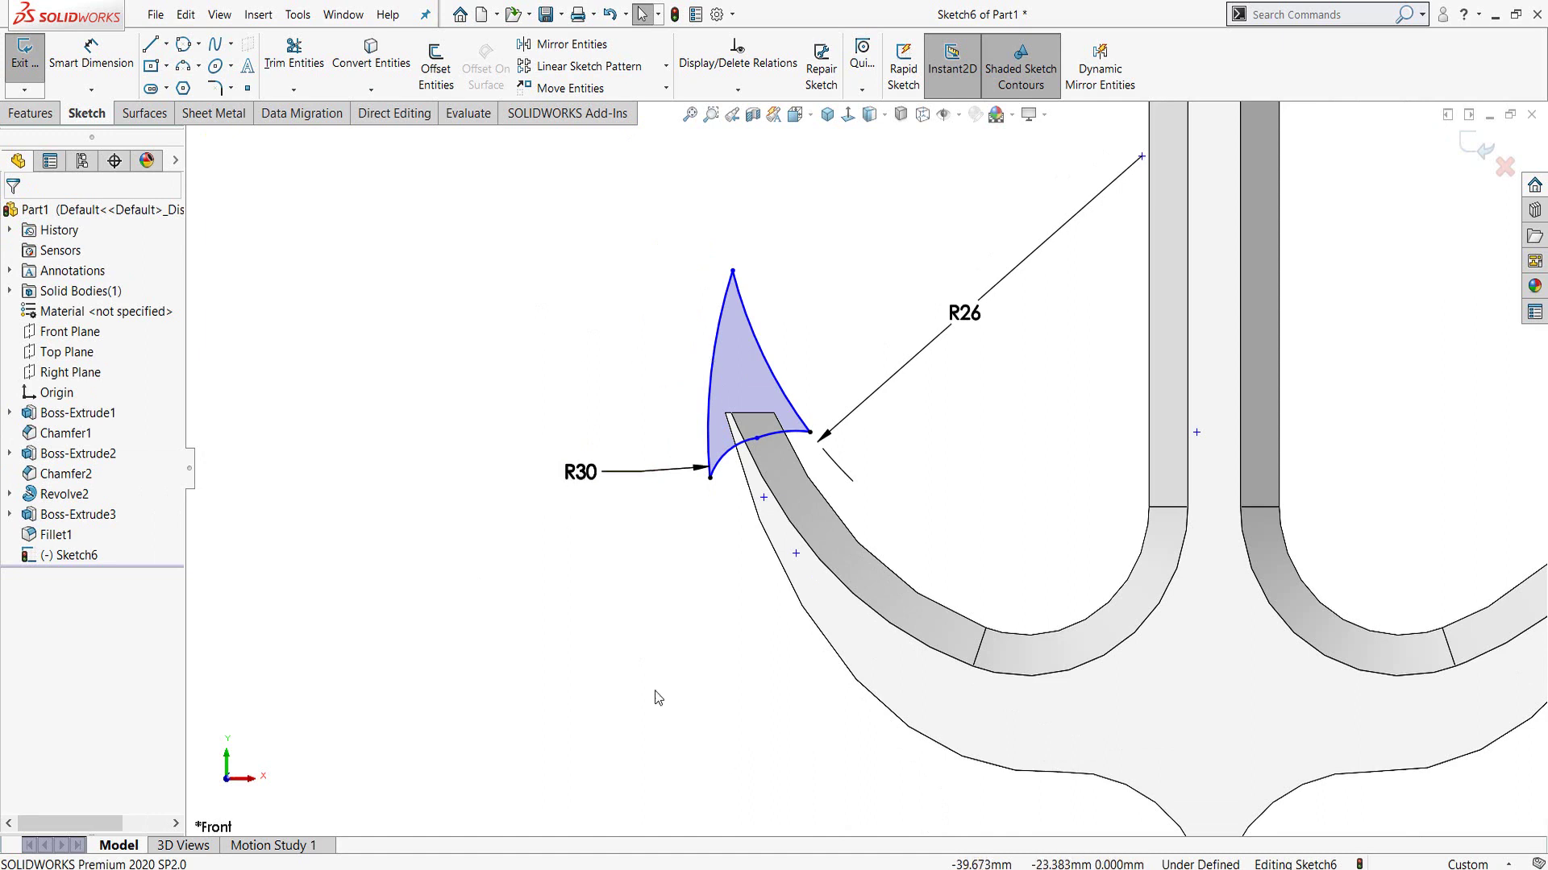
- Dimension the small lower arc to a 4 mm radius
{"action": "key", "text": "d"}
{"action": "scroll", "coordinate": [735, 457], "scroll_direction": "down", "scroll_amount": 2}
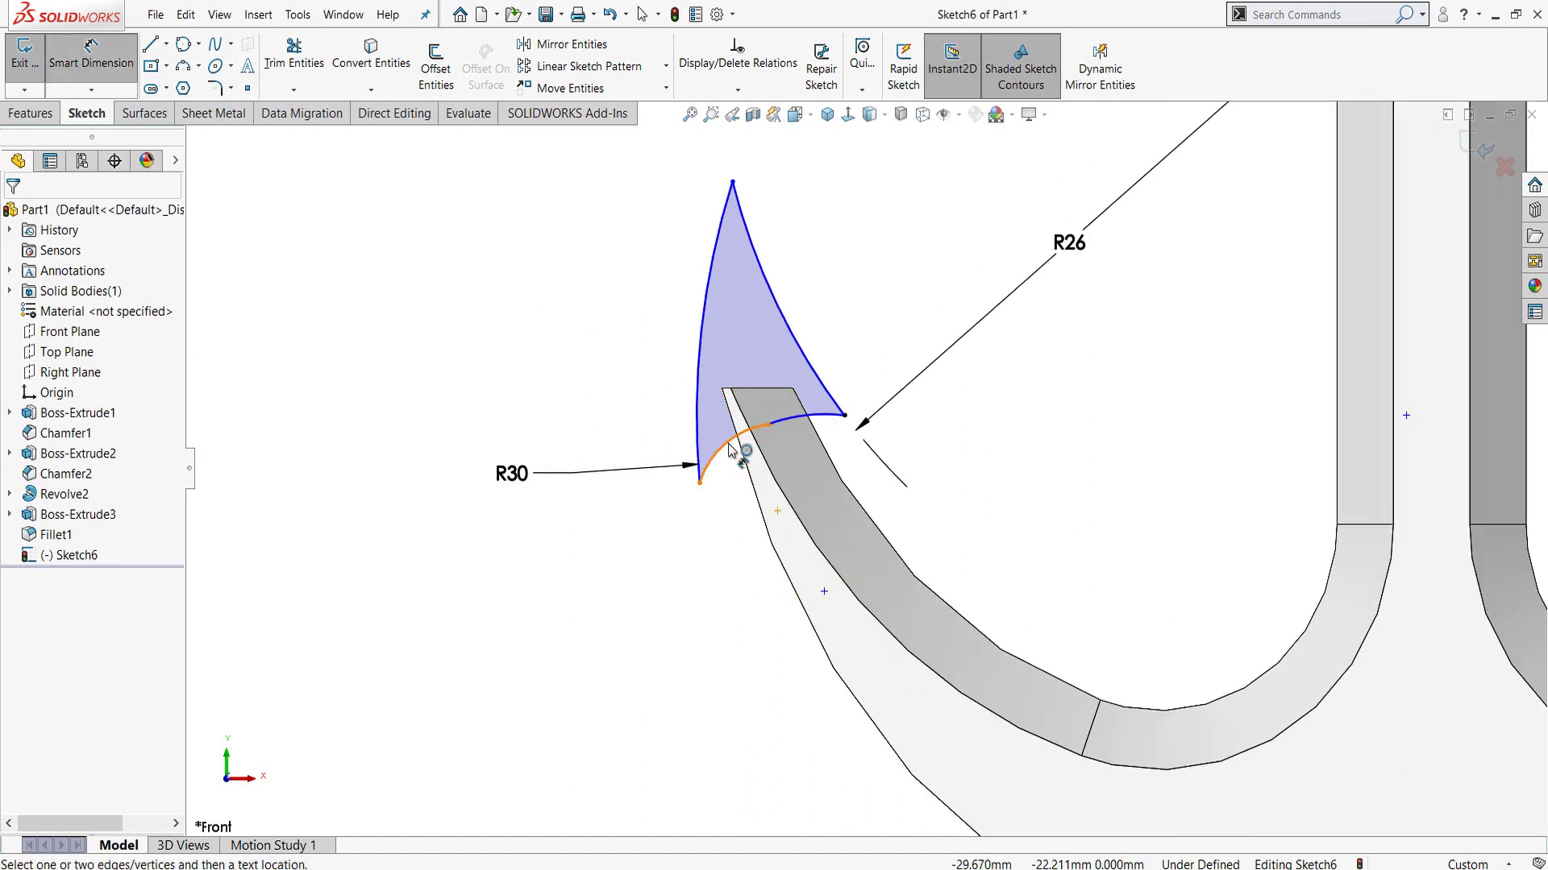
{"action": "left_click", "coordinate": [730, 450]}
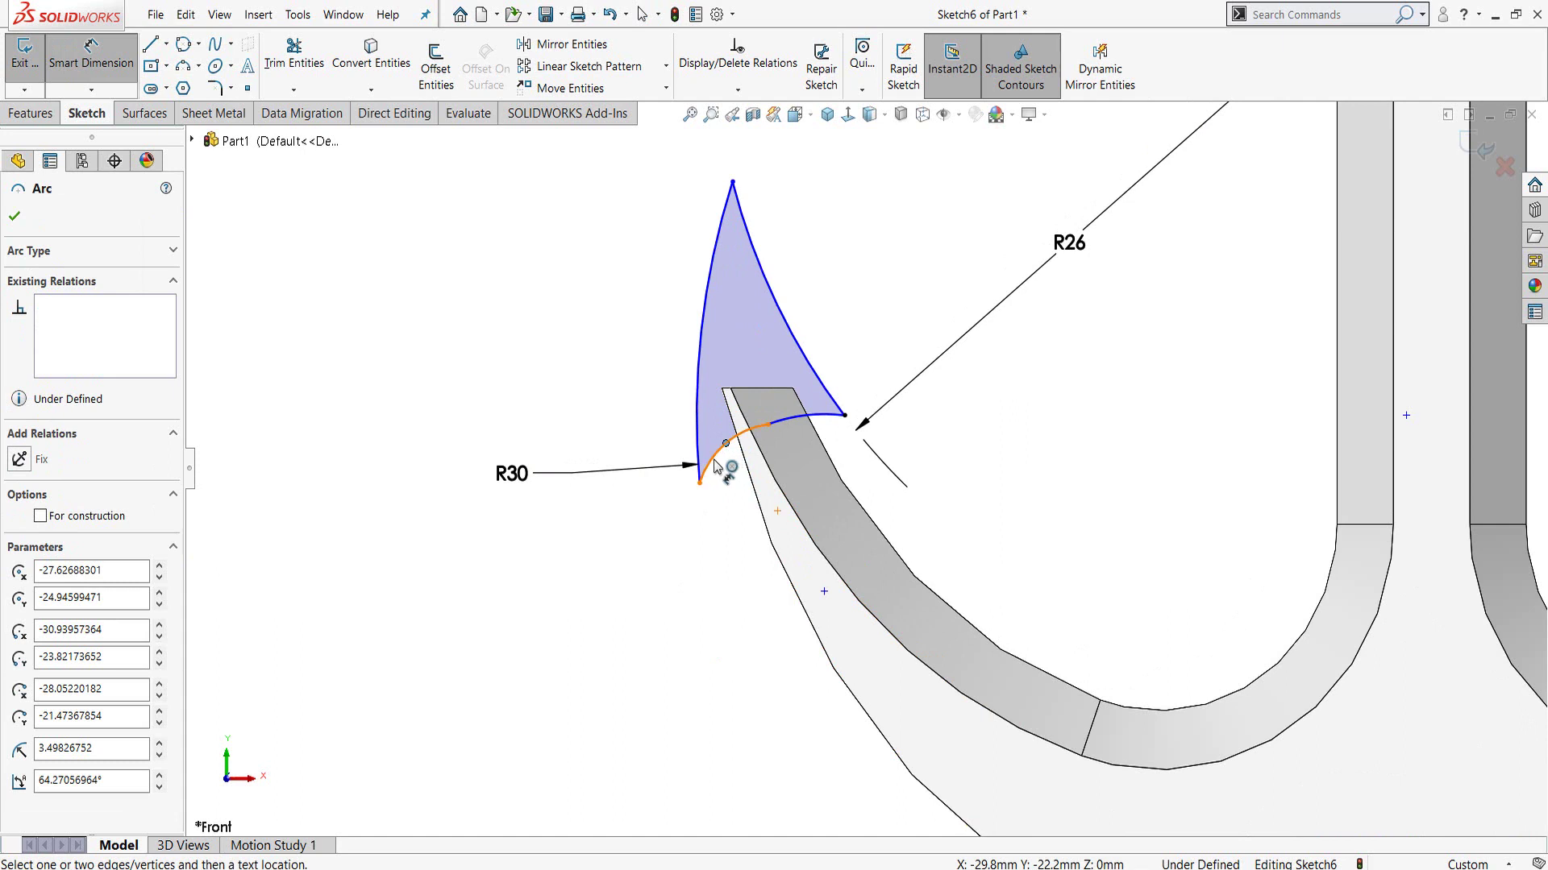
{"action": "key", "text": "Escape"}
{"action": "key", "text": "Escape"}
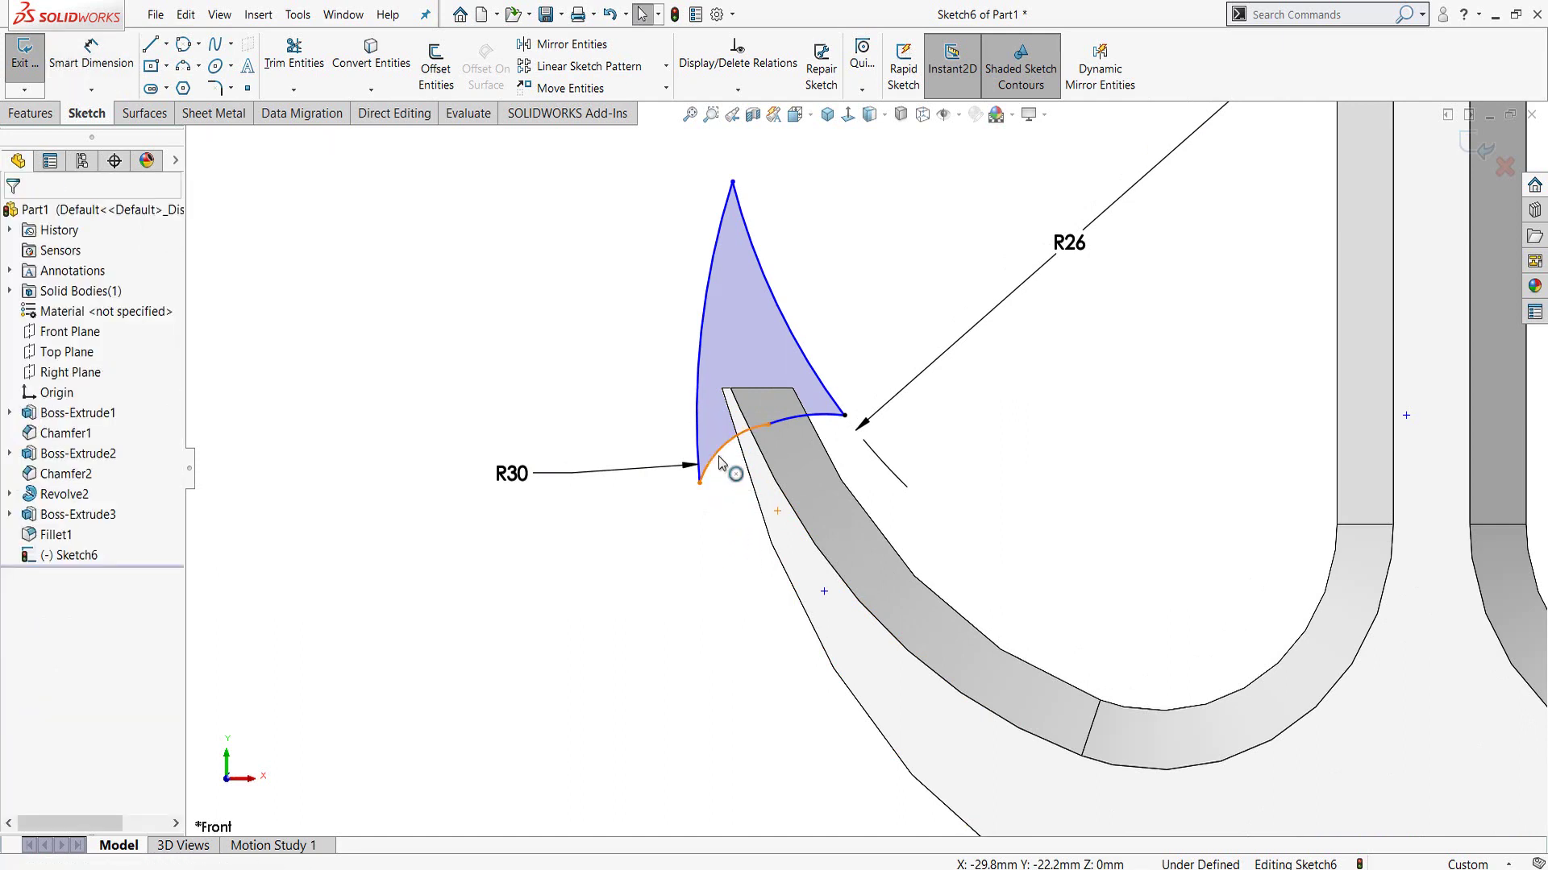
{"action": "left_click", "coordinate": [91, 60]}
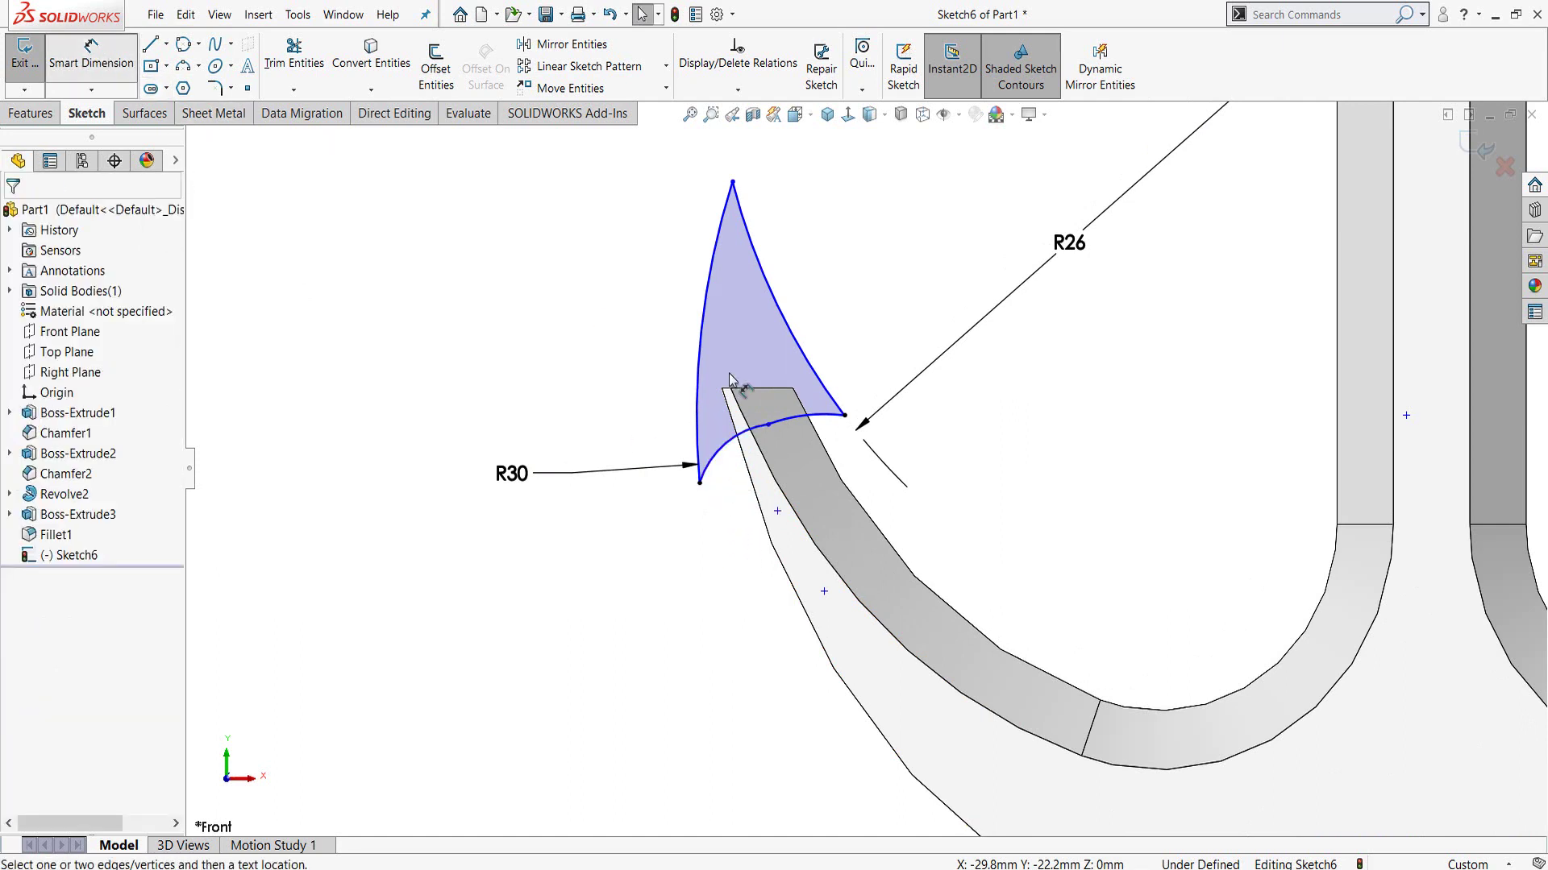
{"action": "left_click", "coordinate": [723, 459]}
{"action": "left_click", "coordinate": [723, 542]}
{"action": "type", "text": "4"}
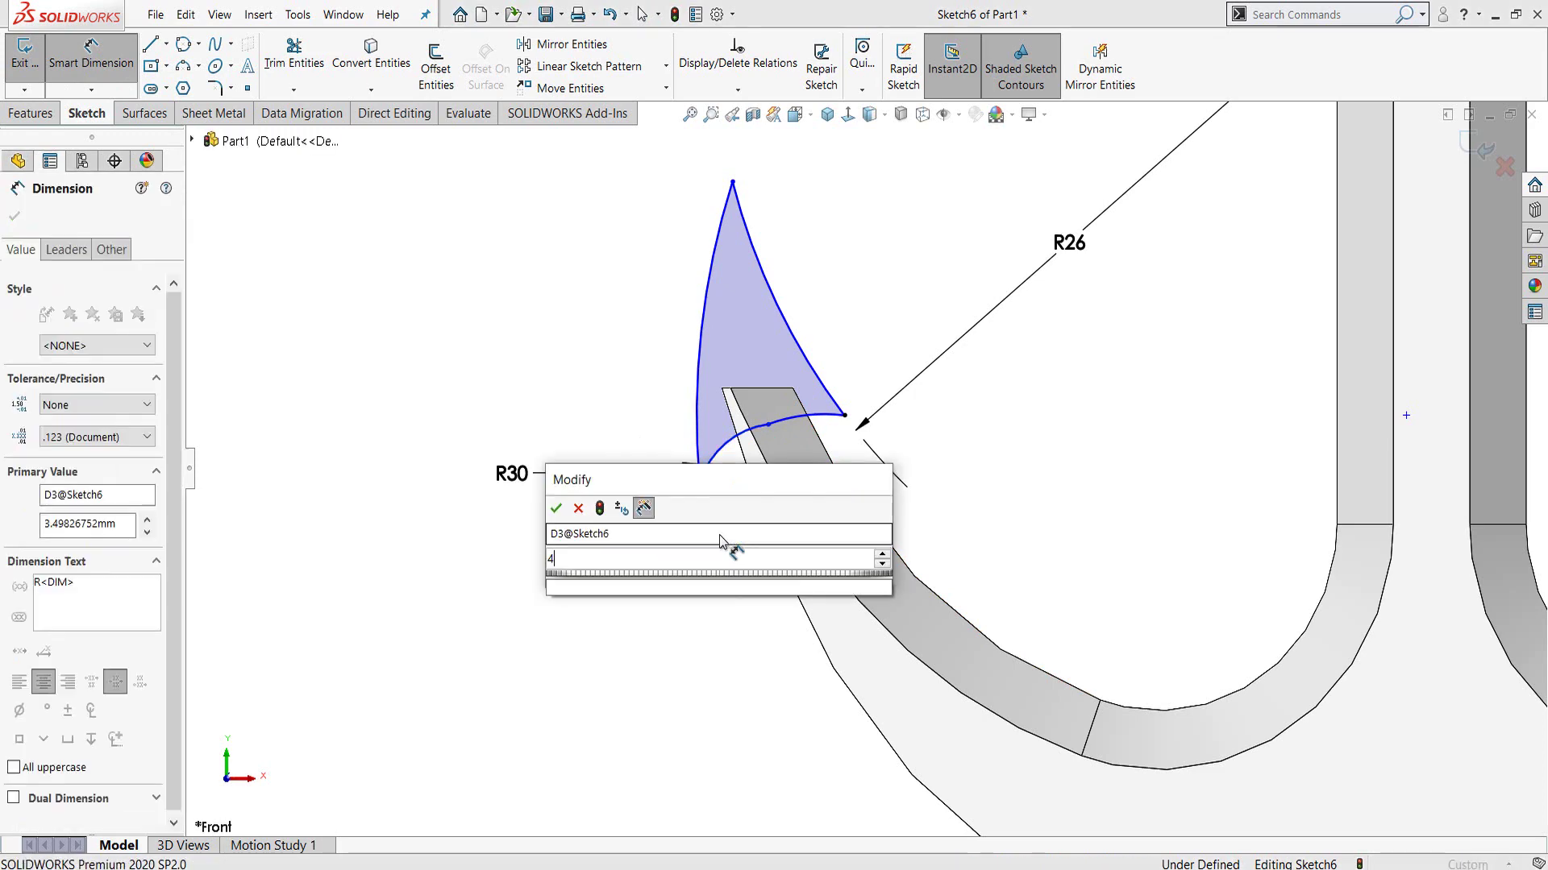
{"action": "key", "text": "Return"}
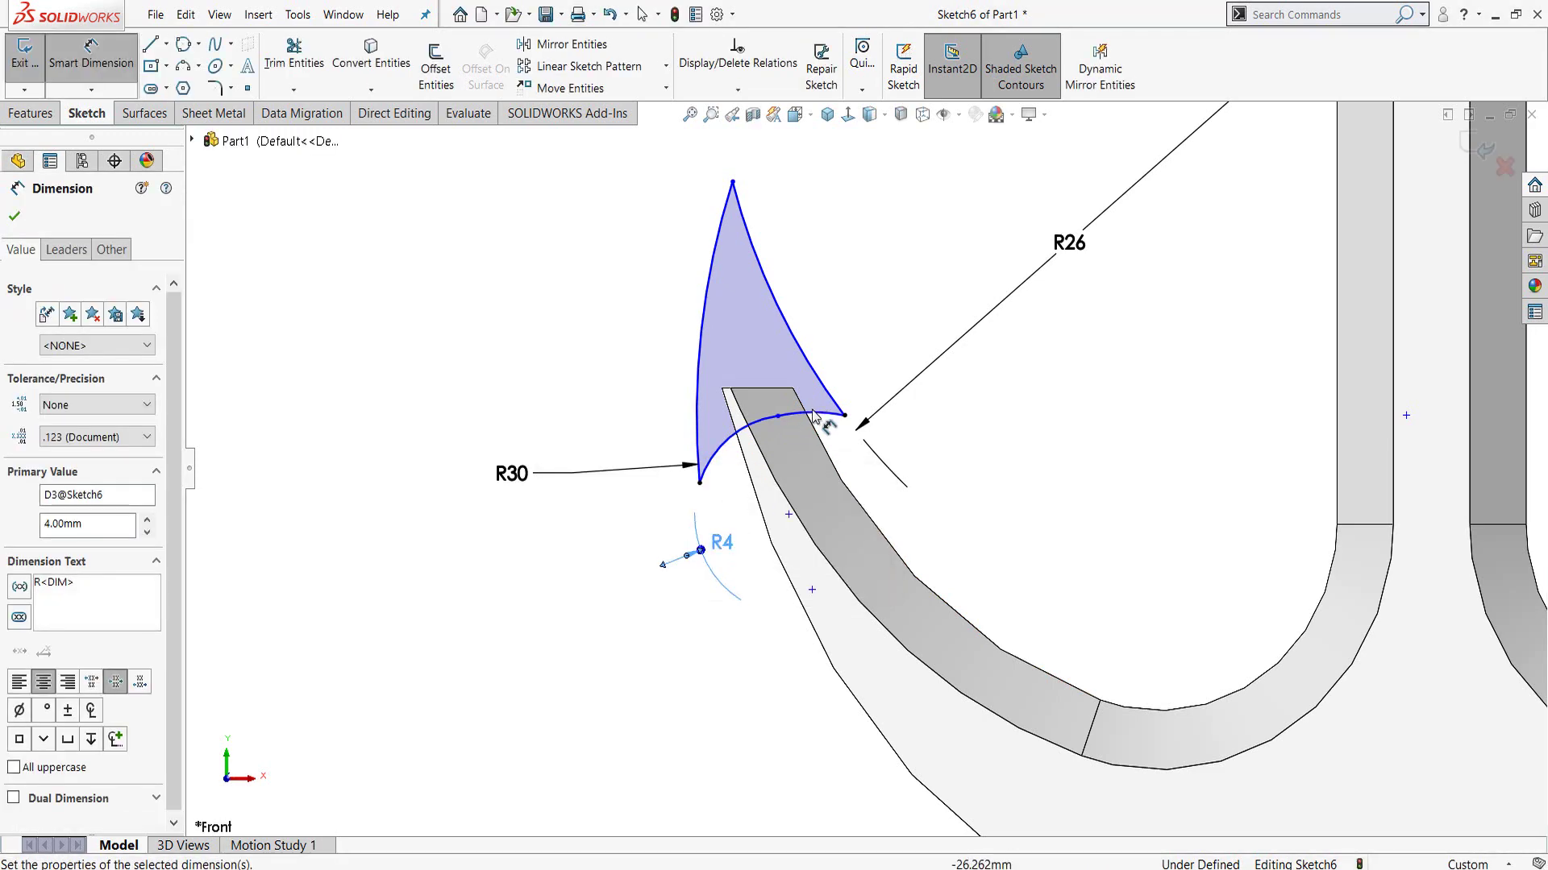
- Dimension the small top arc to a 5.5 mm radius
{"action": "left_click", "coordinate": [814, 416]}
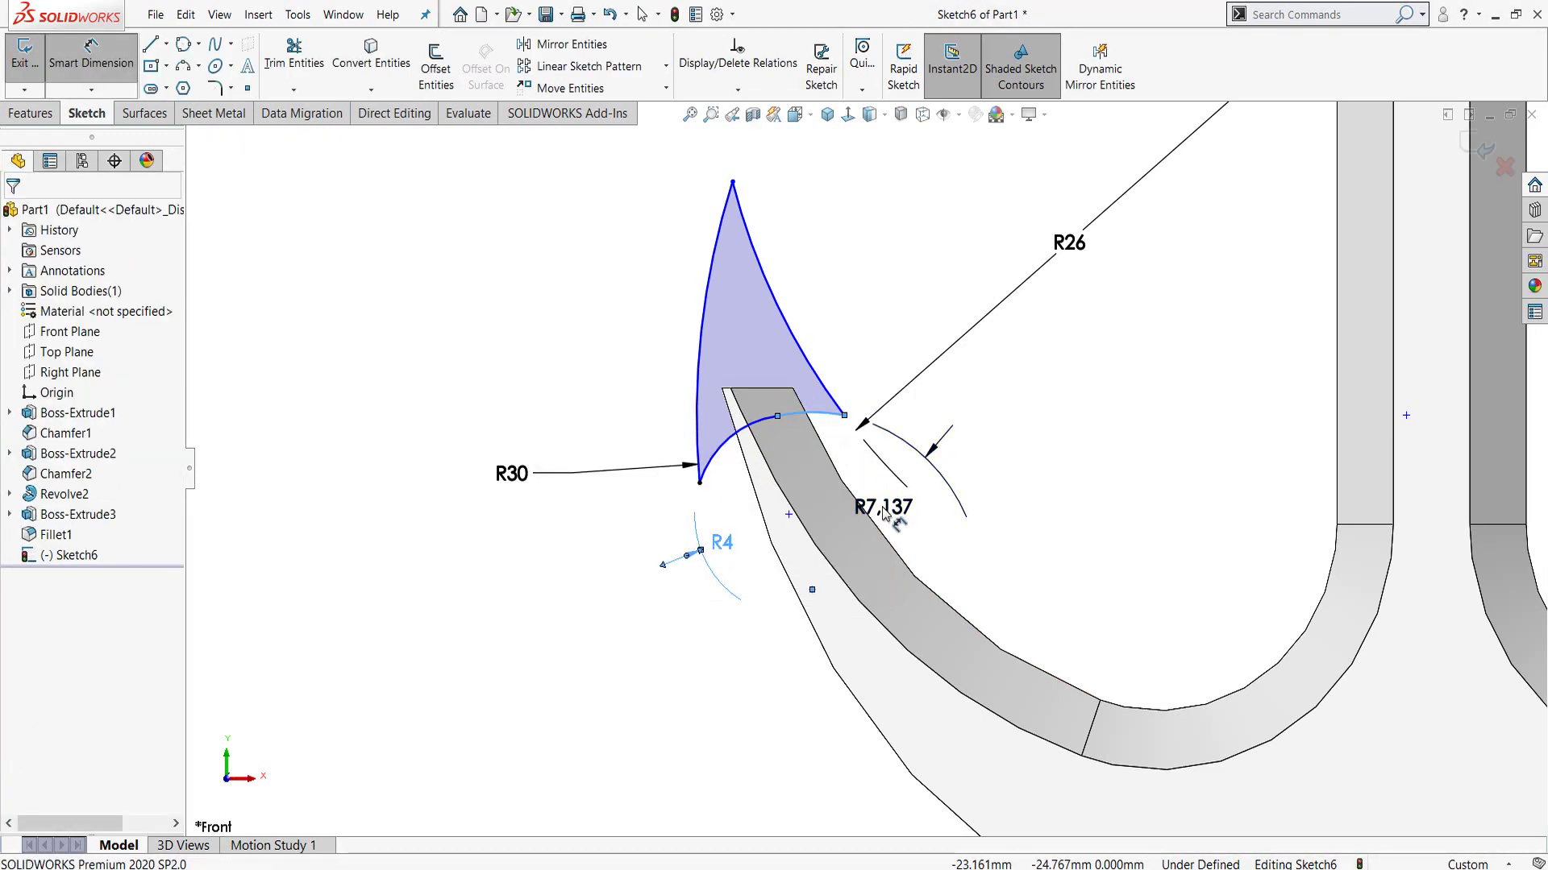
{"action": "left_click", "coordinate": [884, 514]}
{"action": "type", "text": "5.5"}
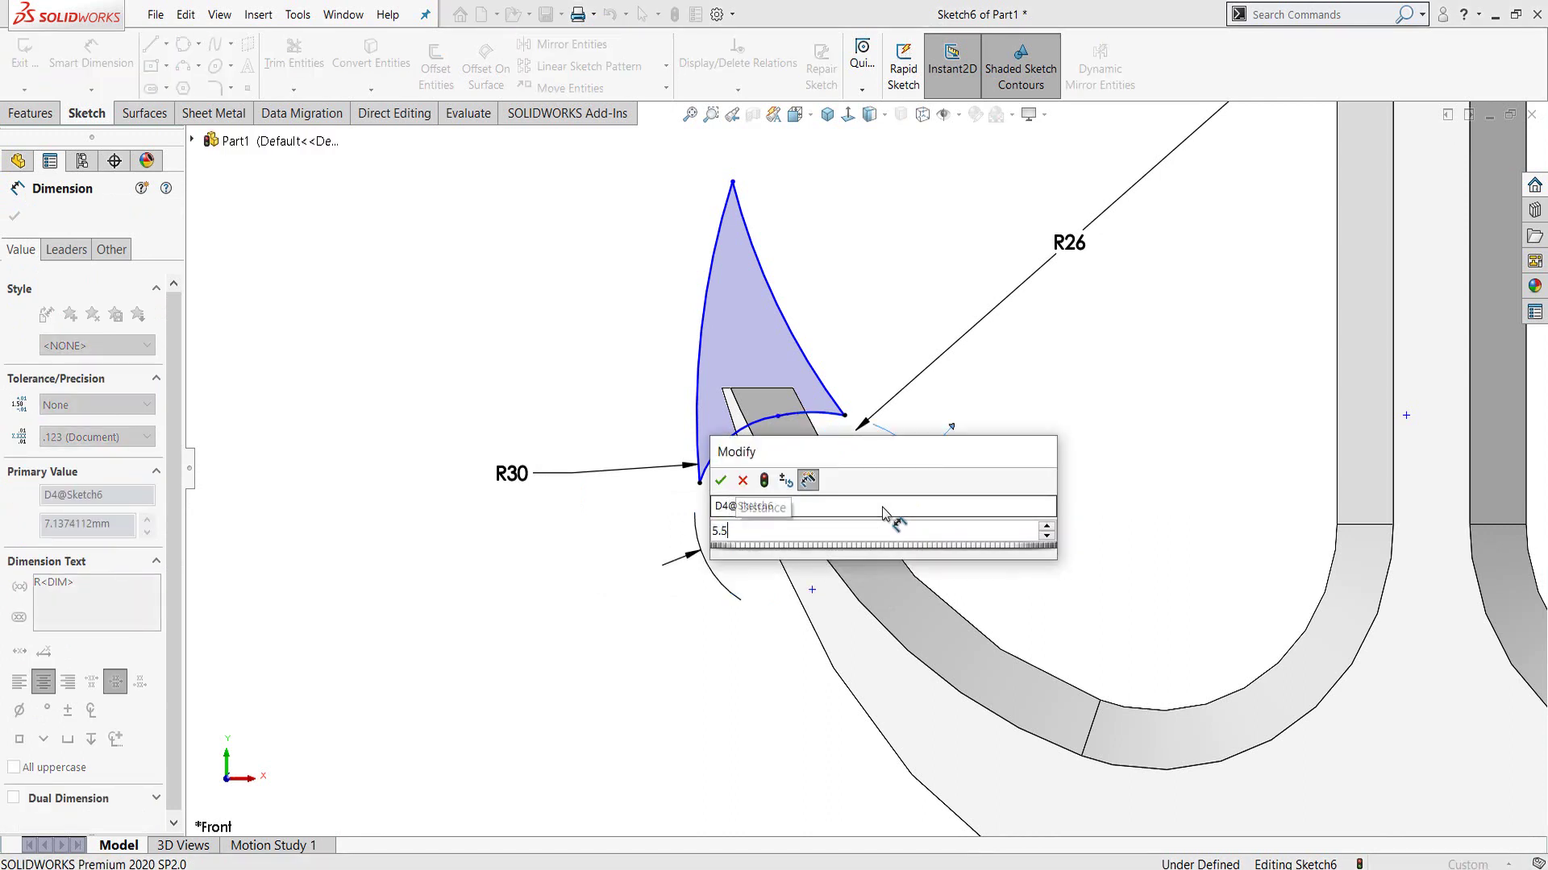
{"action": "key", "text": "Return"}
{"action": "key", "text": "Escape"}
{"action": "scroll", "coordinate": [849, 316], "scroll_direction": "up", "scroll_amount": 2}
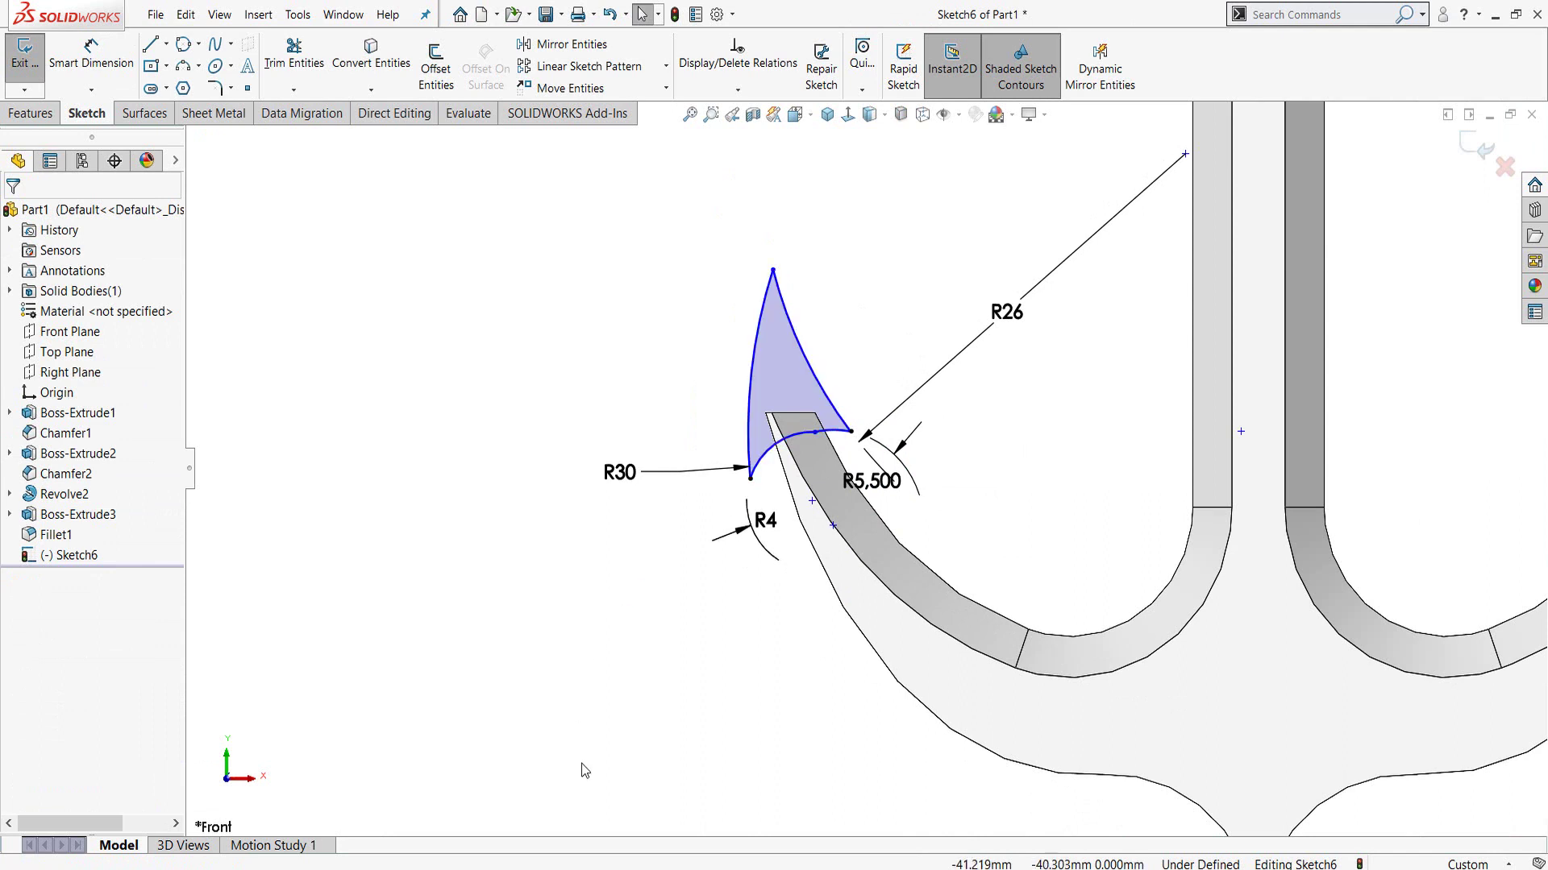
{"action": "right_click_drag", "start_coordinate": [581, 762], "coordinate": [570, 674]}
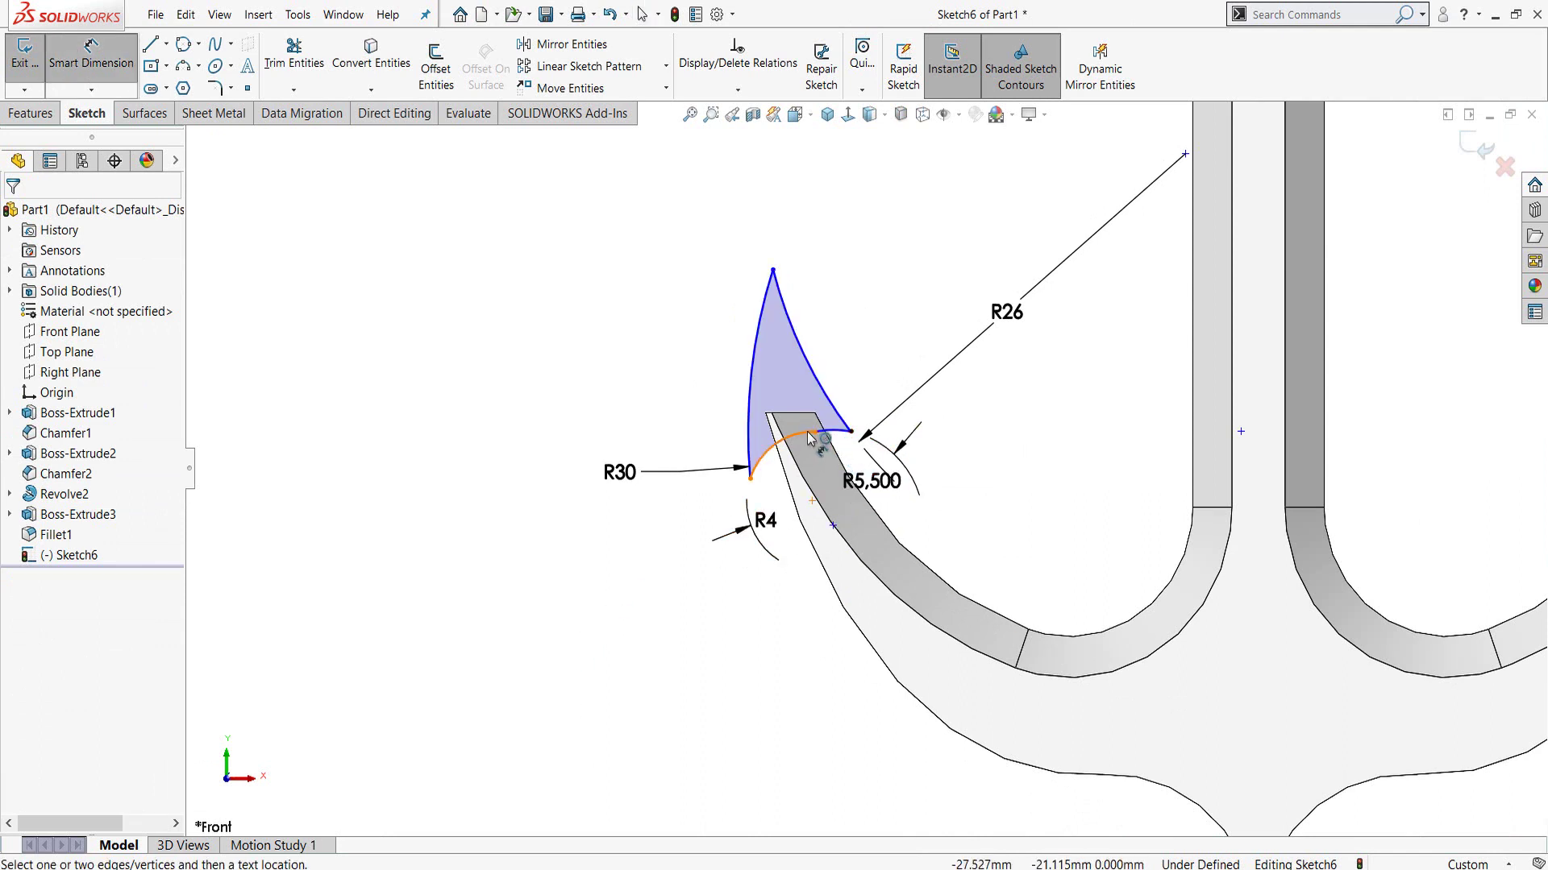
{"action": "key", "text": "Escape"}
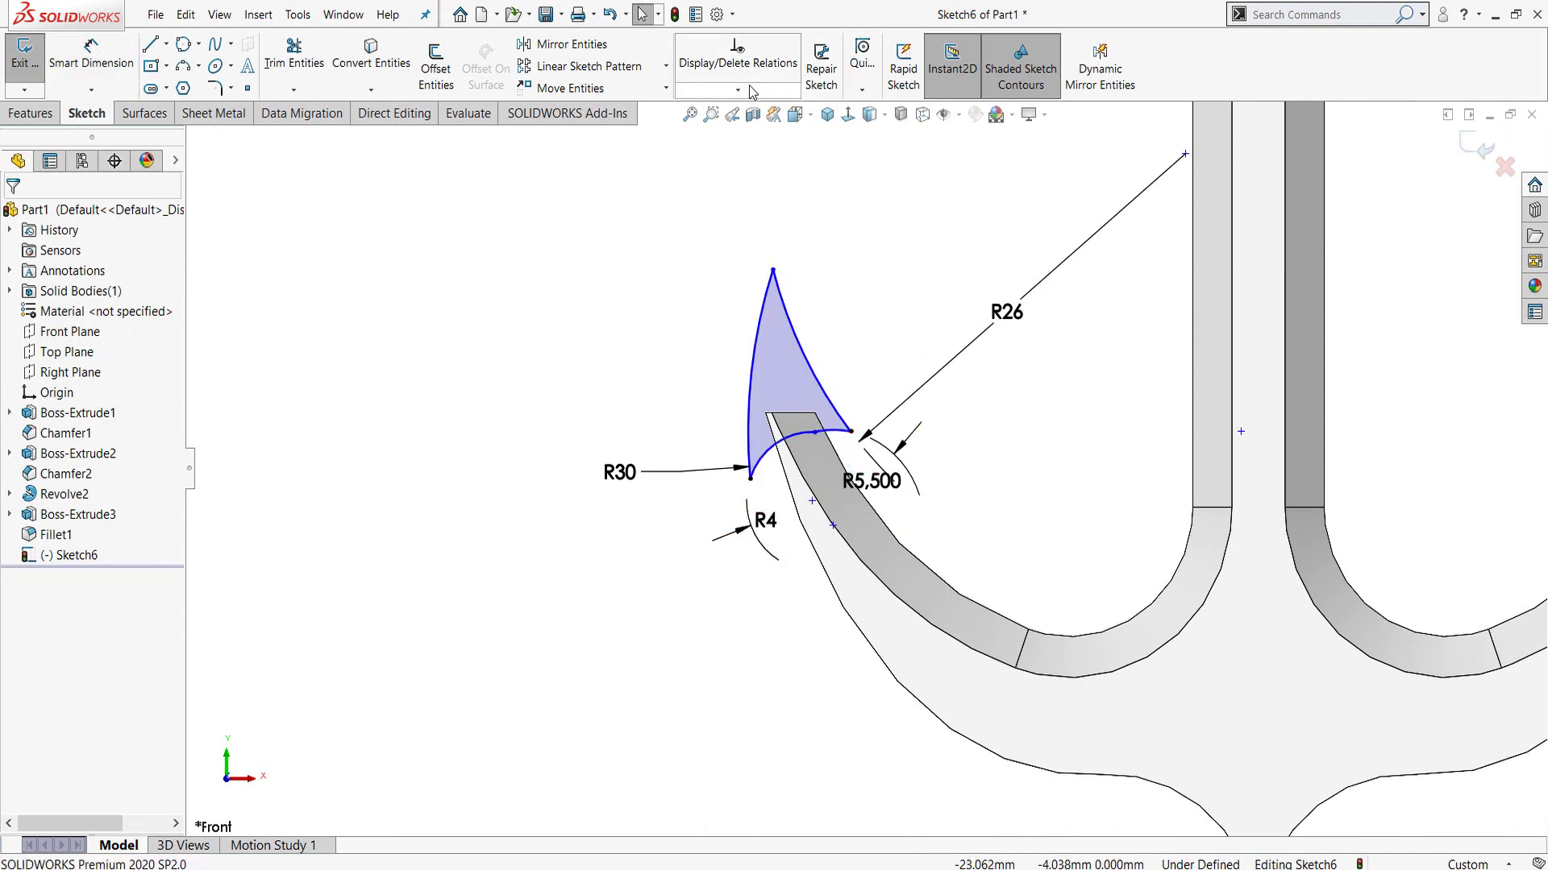
- Run Fully Define Sketch on all entities to add the missing dimensions, then zoom out
{"action": "left_click", "coordinate": [738, 90]}
{"action": "left_click", "coordinate": [739, 153]}
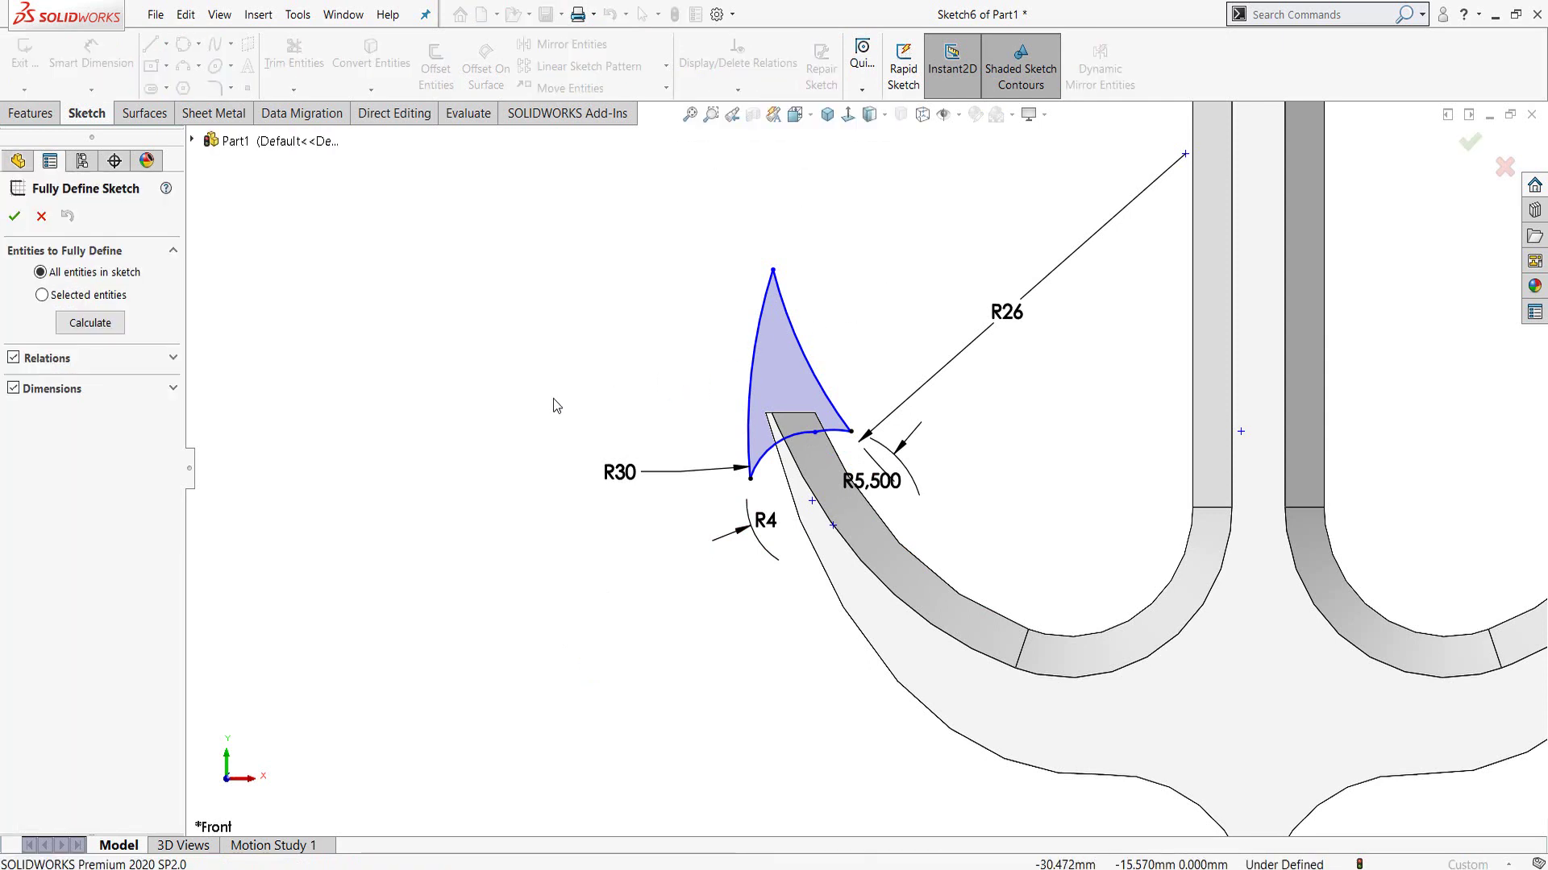
{"action": "left_click", "coordinate": [90, 326]}
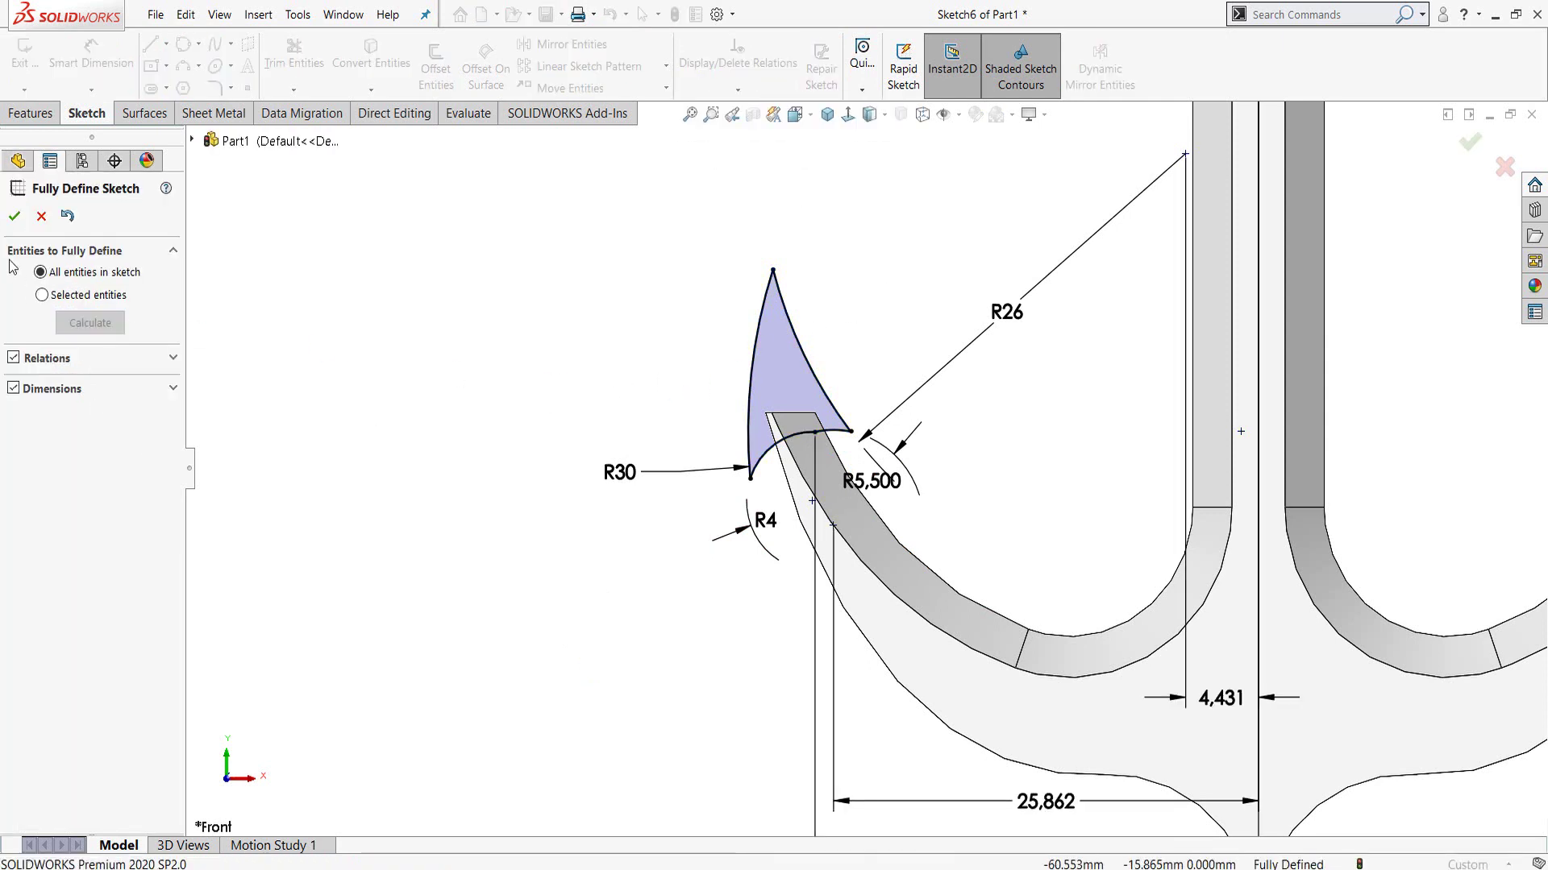
{"action": "left_click", "coordinate": [12, 216]}
{"action": "scroll", "coordinate": [934, 460], "scroll_direction": "up", "scroll_amount": 2}
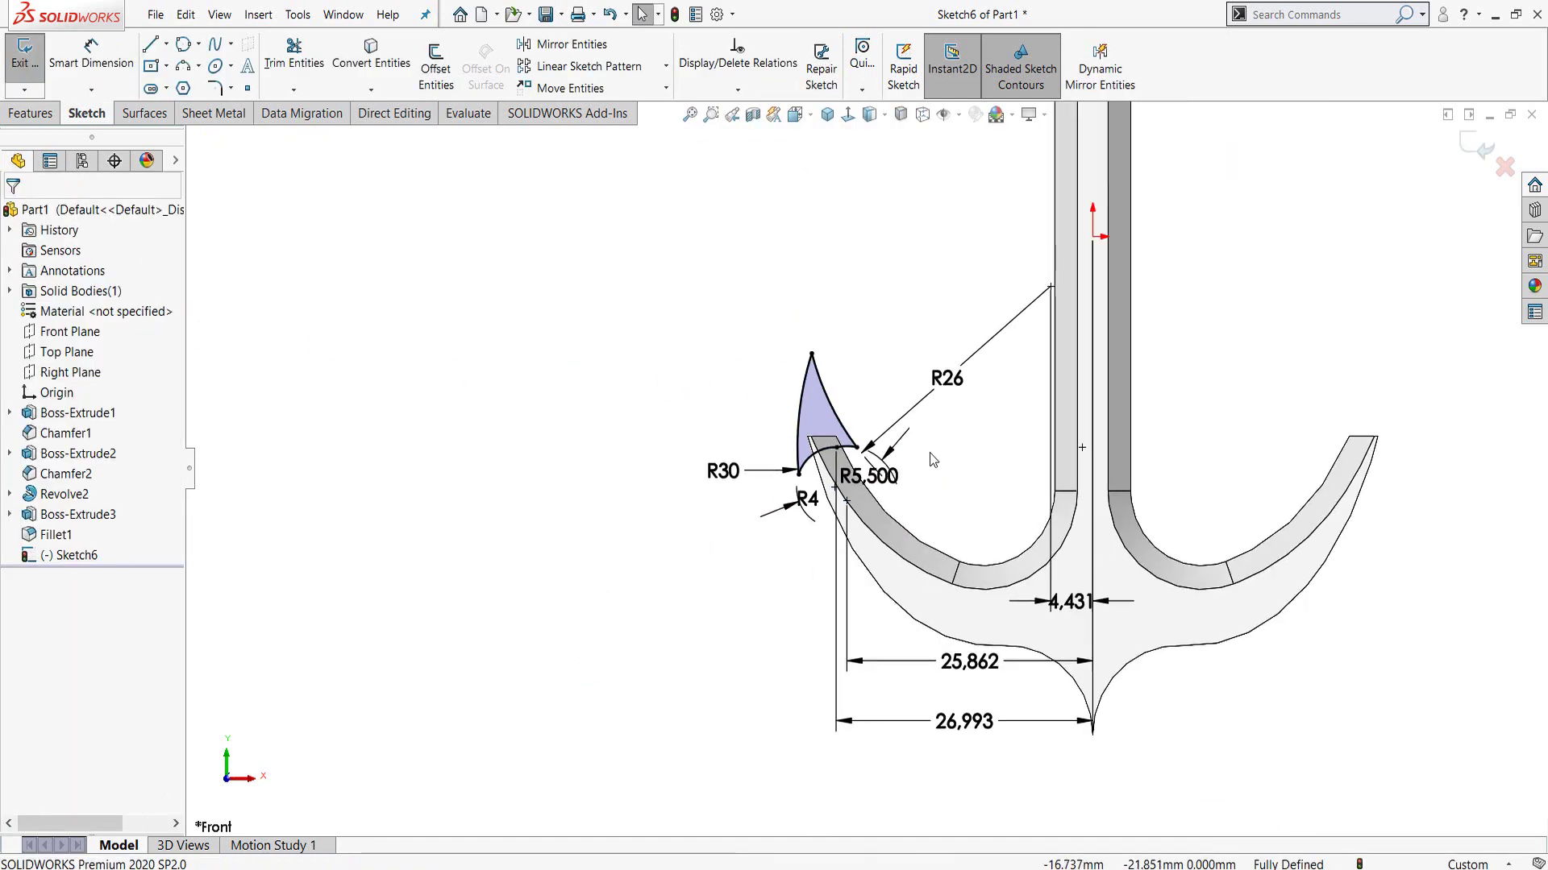
{"action": "scroll", "coordinate": [933, 460], "scroll_direction": "down", "scroll_amount": 2}
{"action": "scroll", "coordinate": [933, 460], "scroll_direction": "up", "scroll_amount": 2}
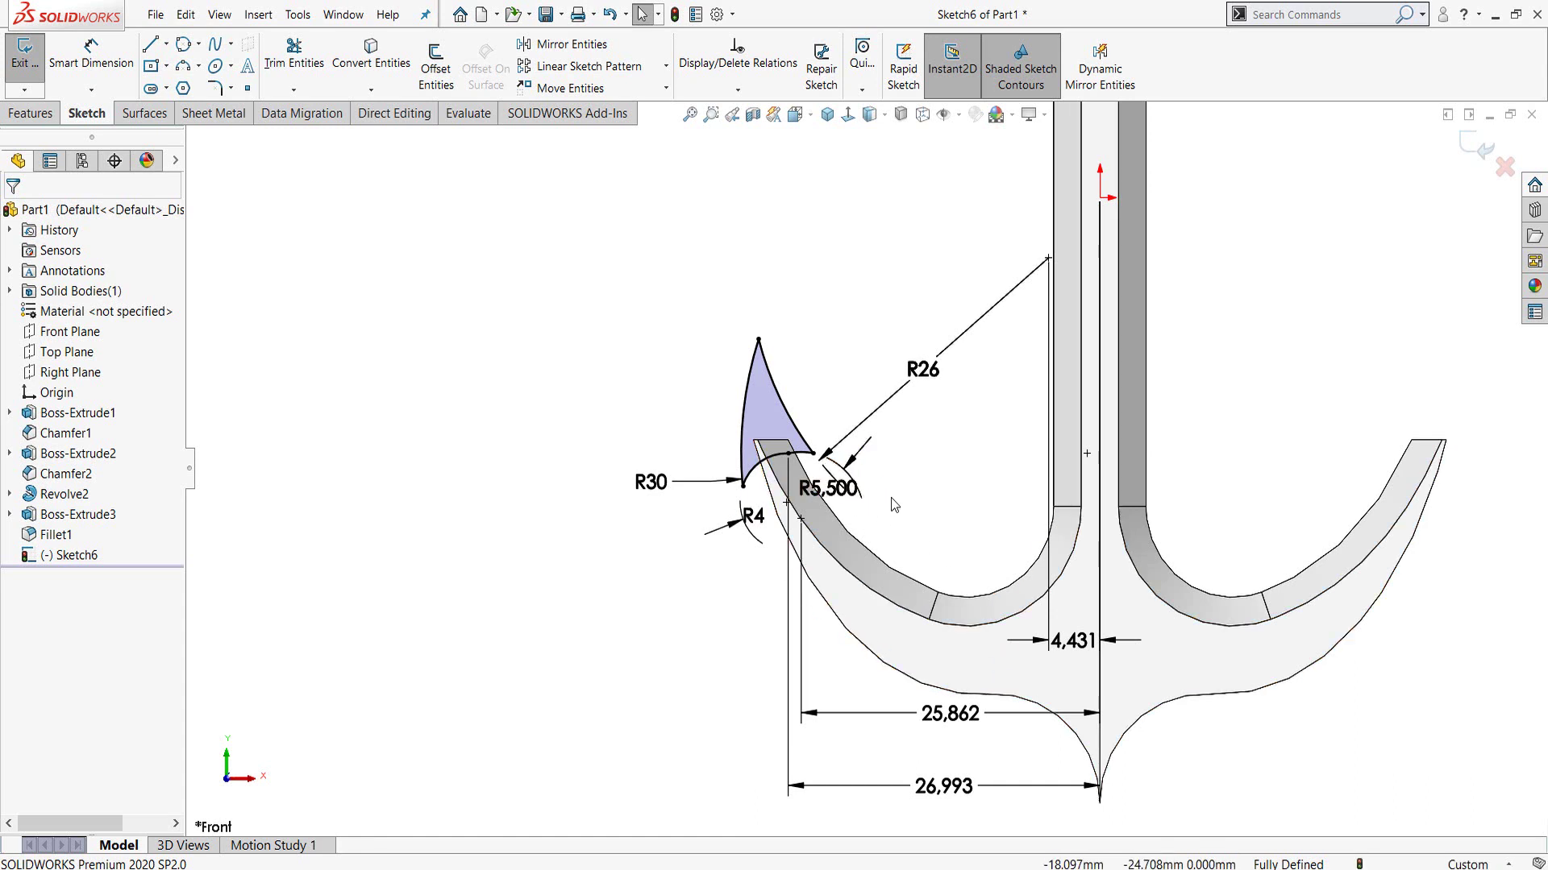
{"action": "scroll", "coordinate": [866, 467], "scroll_direction": "up", "scroll_amount": 3}
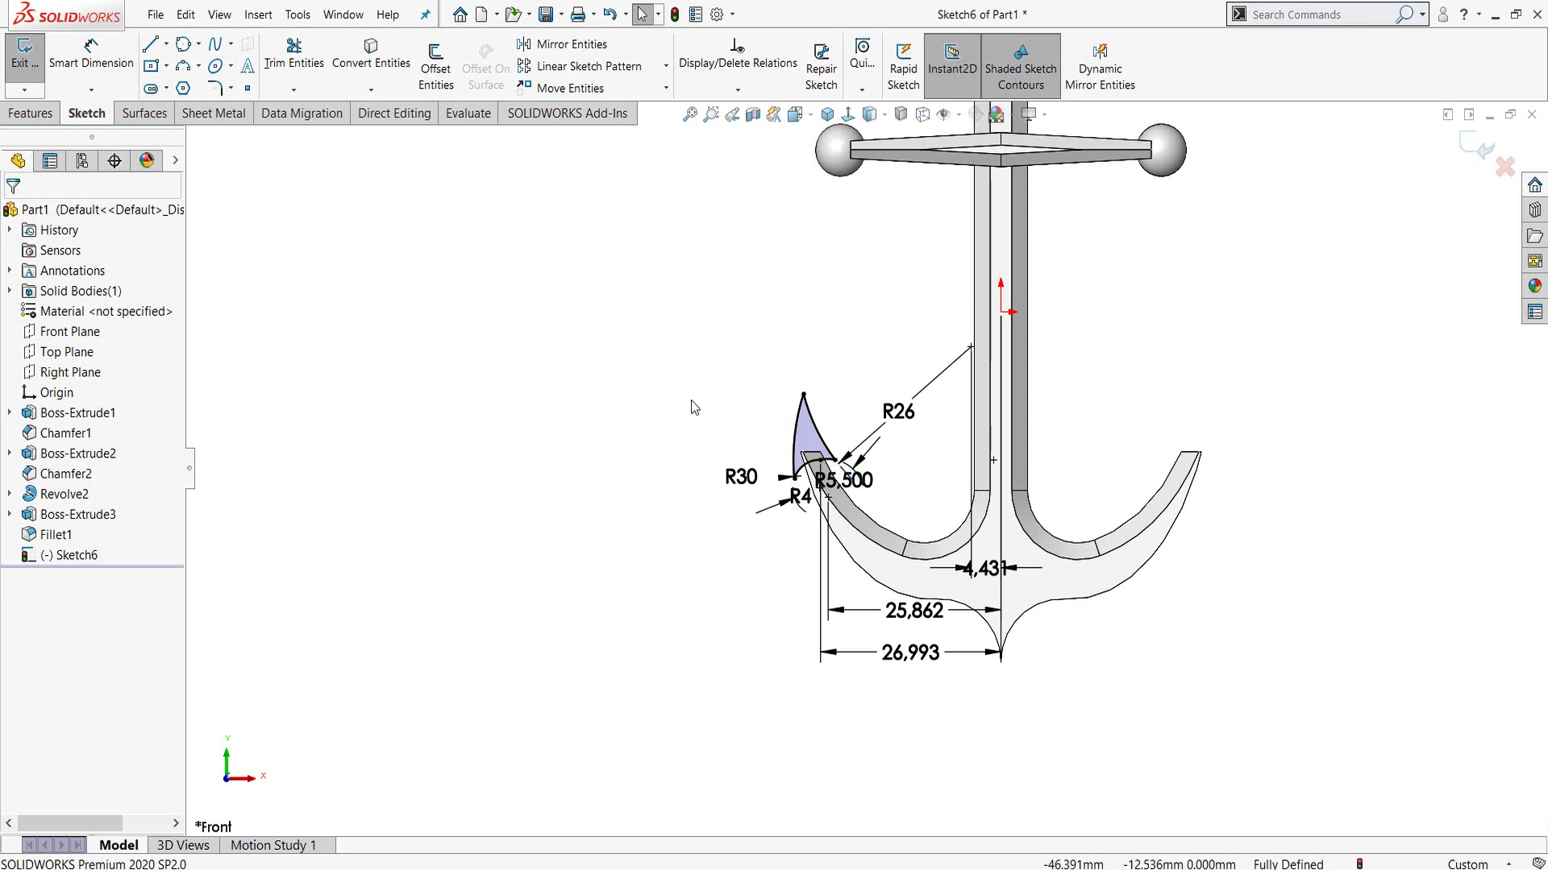
- Draw a vertical centerline down from the origin along the shank
{"action": "left_click", "coordinate": [166, 44]}
{"action": "left_click", "coordinate": [178, 95]}
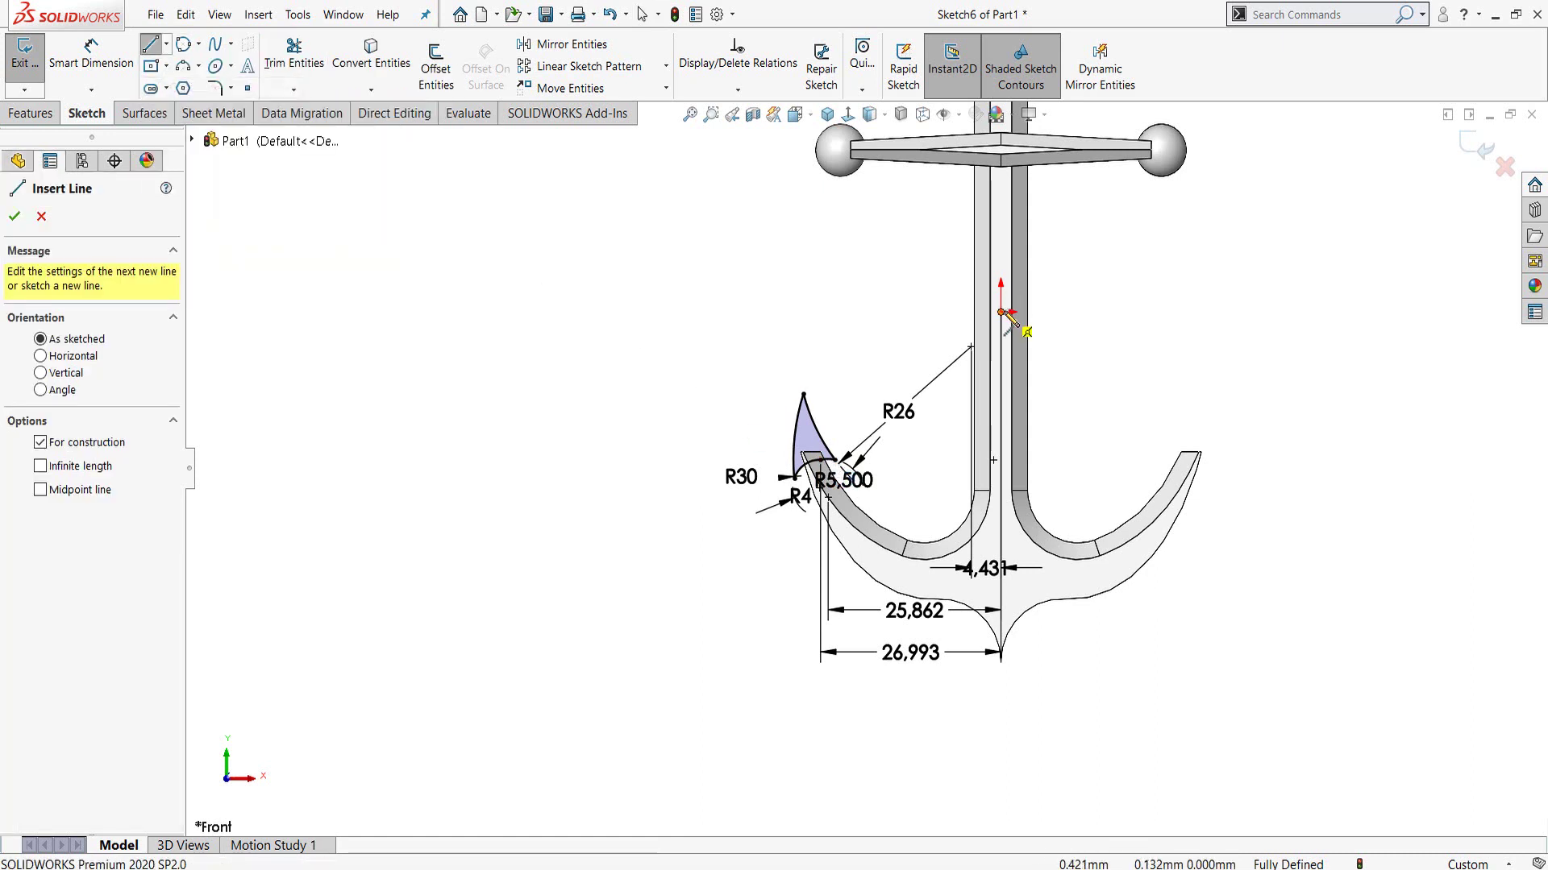
{"action": "left_click", "coordinate": [1001, 311]}
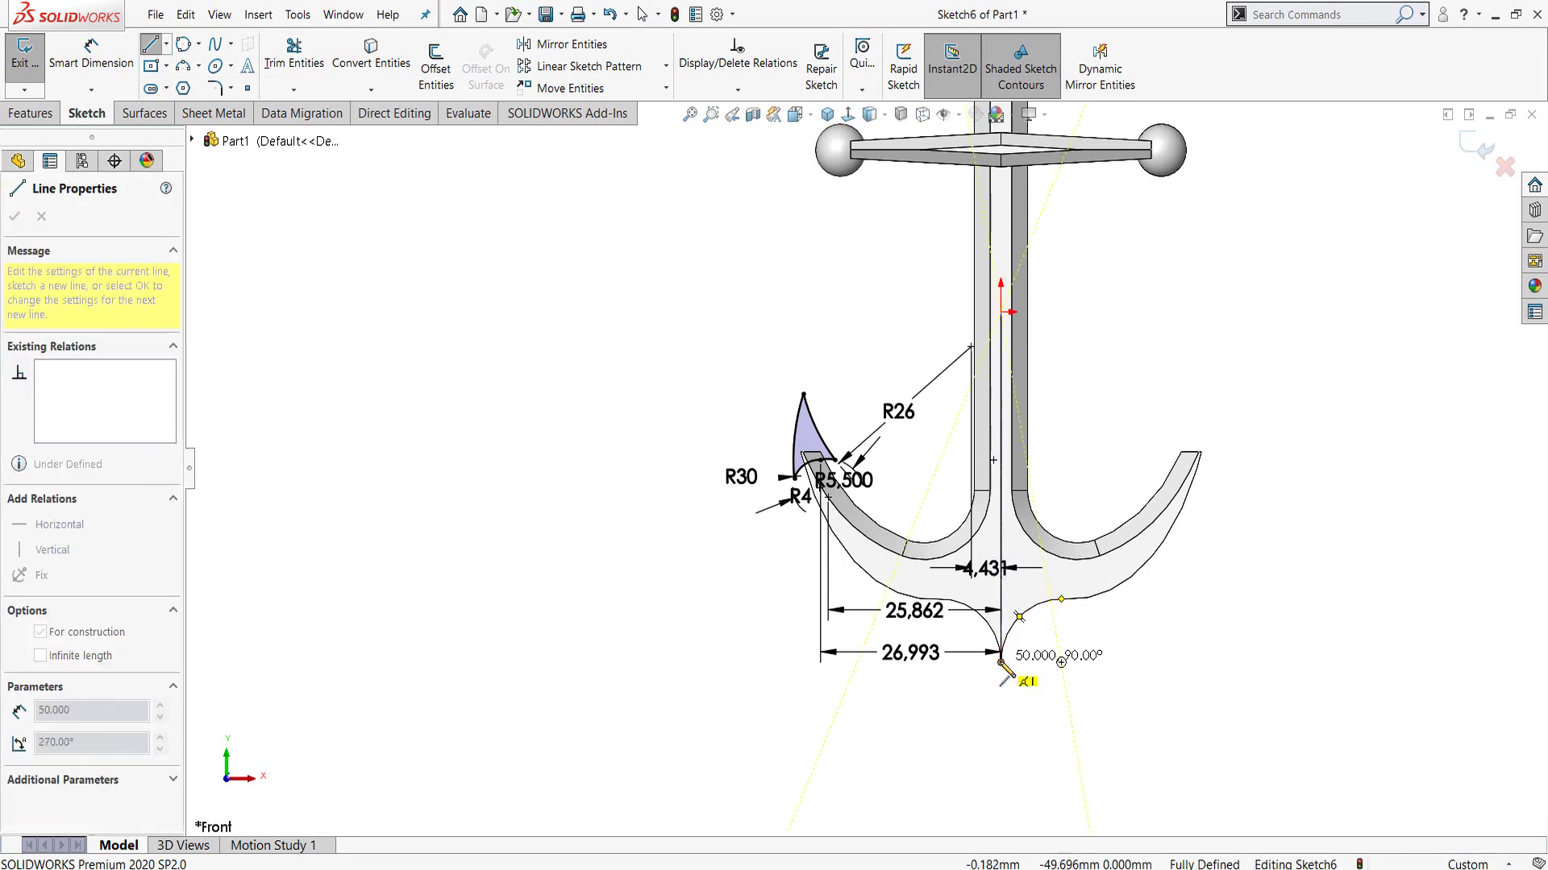
{"action": "left_click", "coordinate": [1001, 662]}
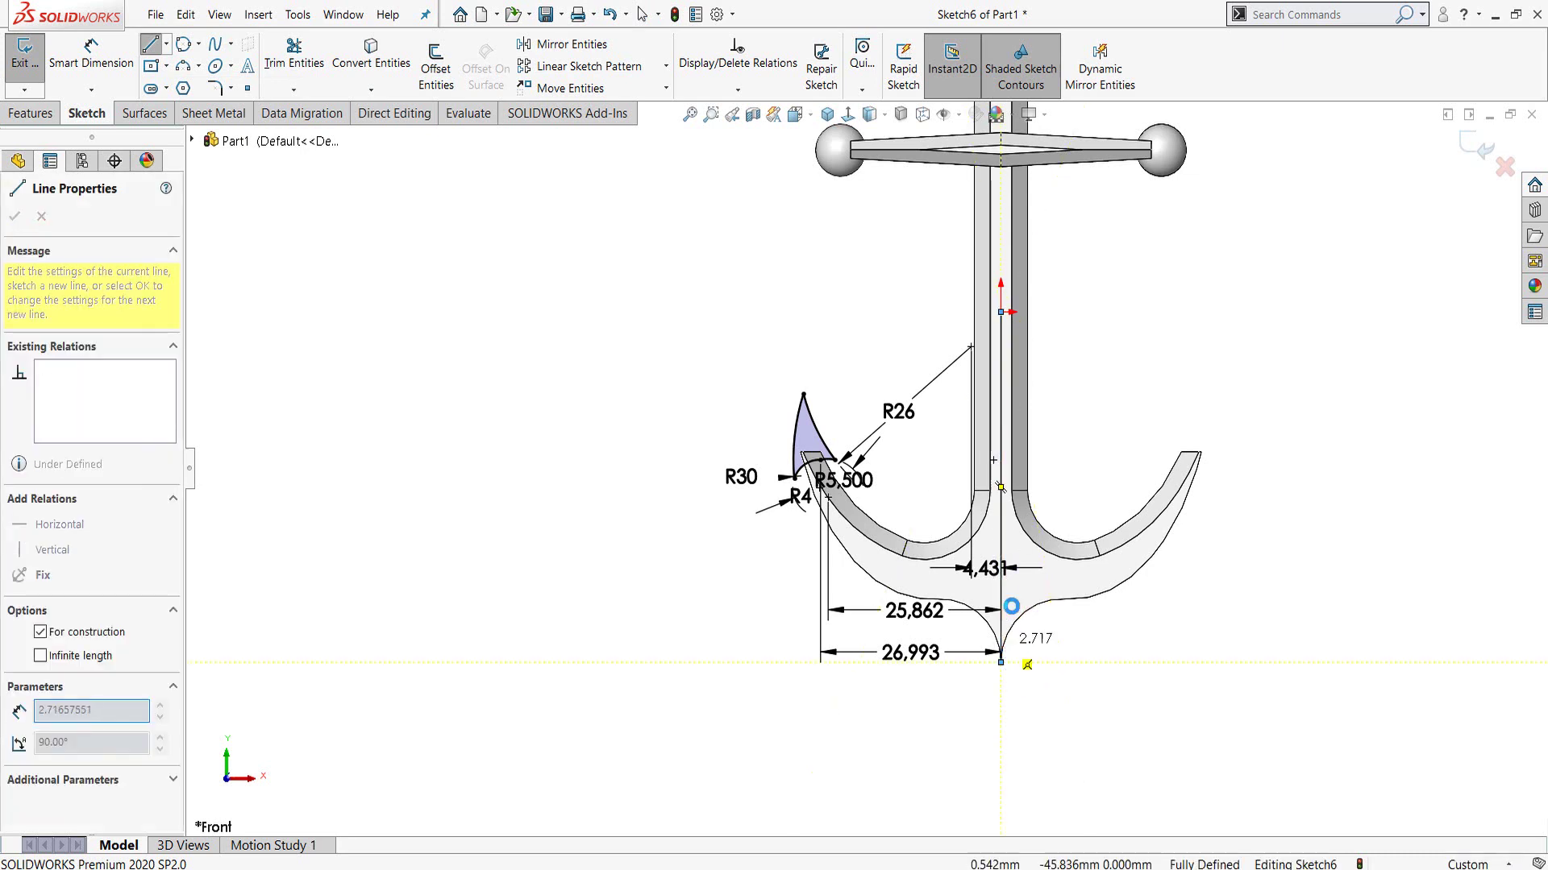
{"action": "key", "text": "Escape"}
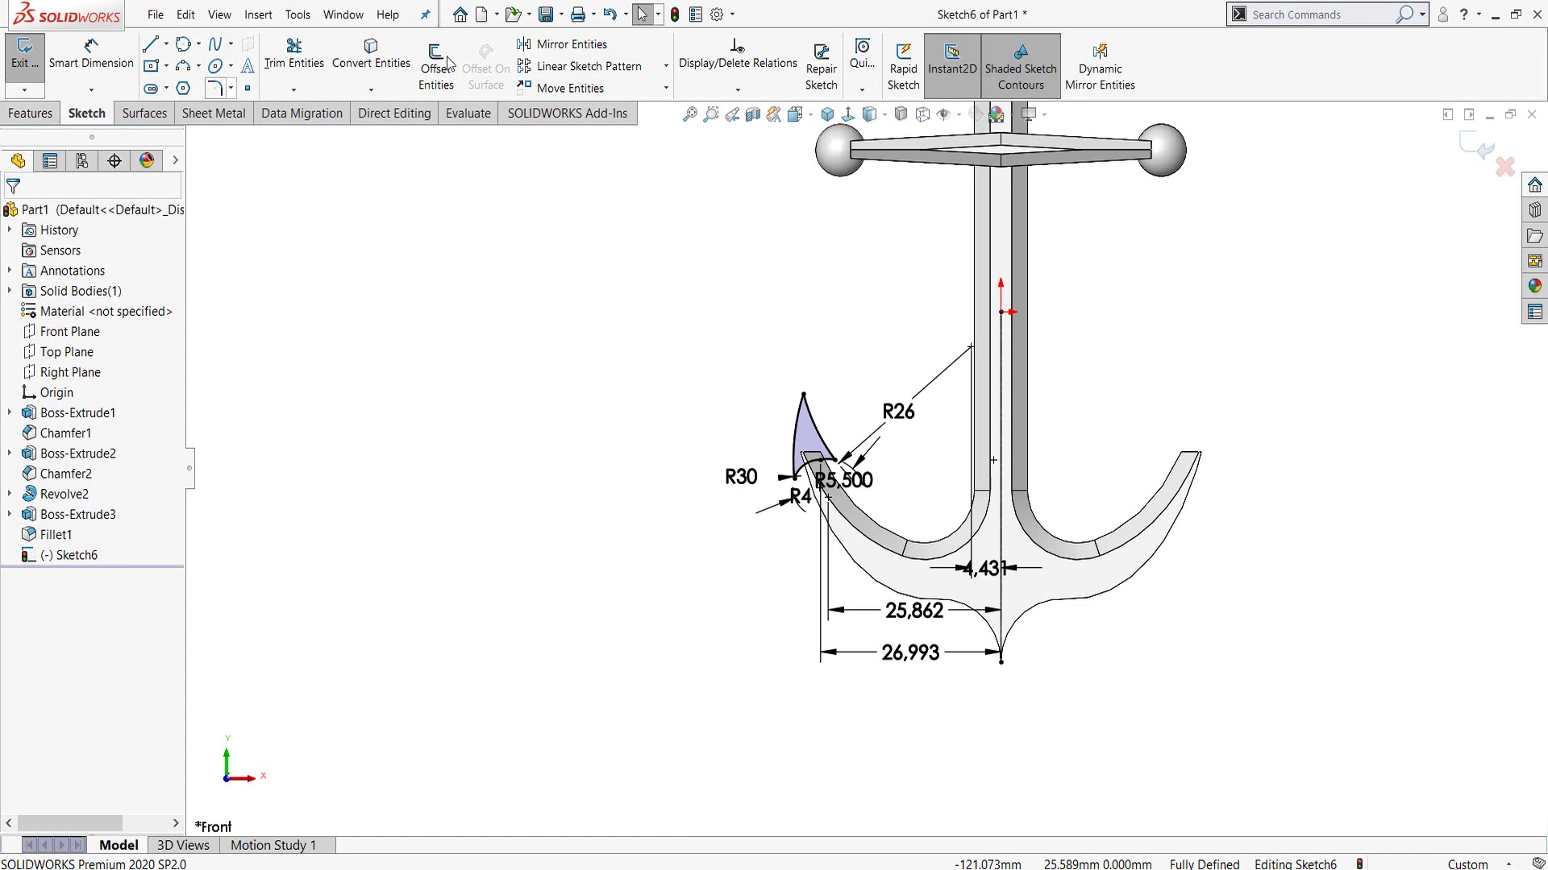
- Mirror the four fluke-tip arcs about the centerline onto the right arm
{"action": "left_click", "coordinate": [577, 45]}
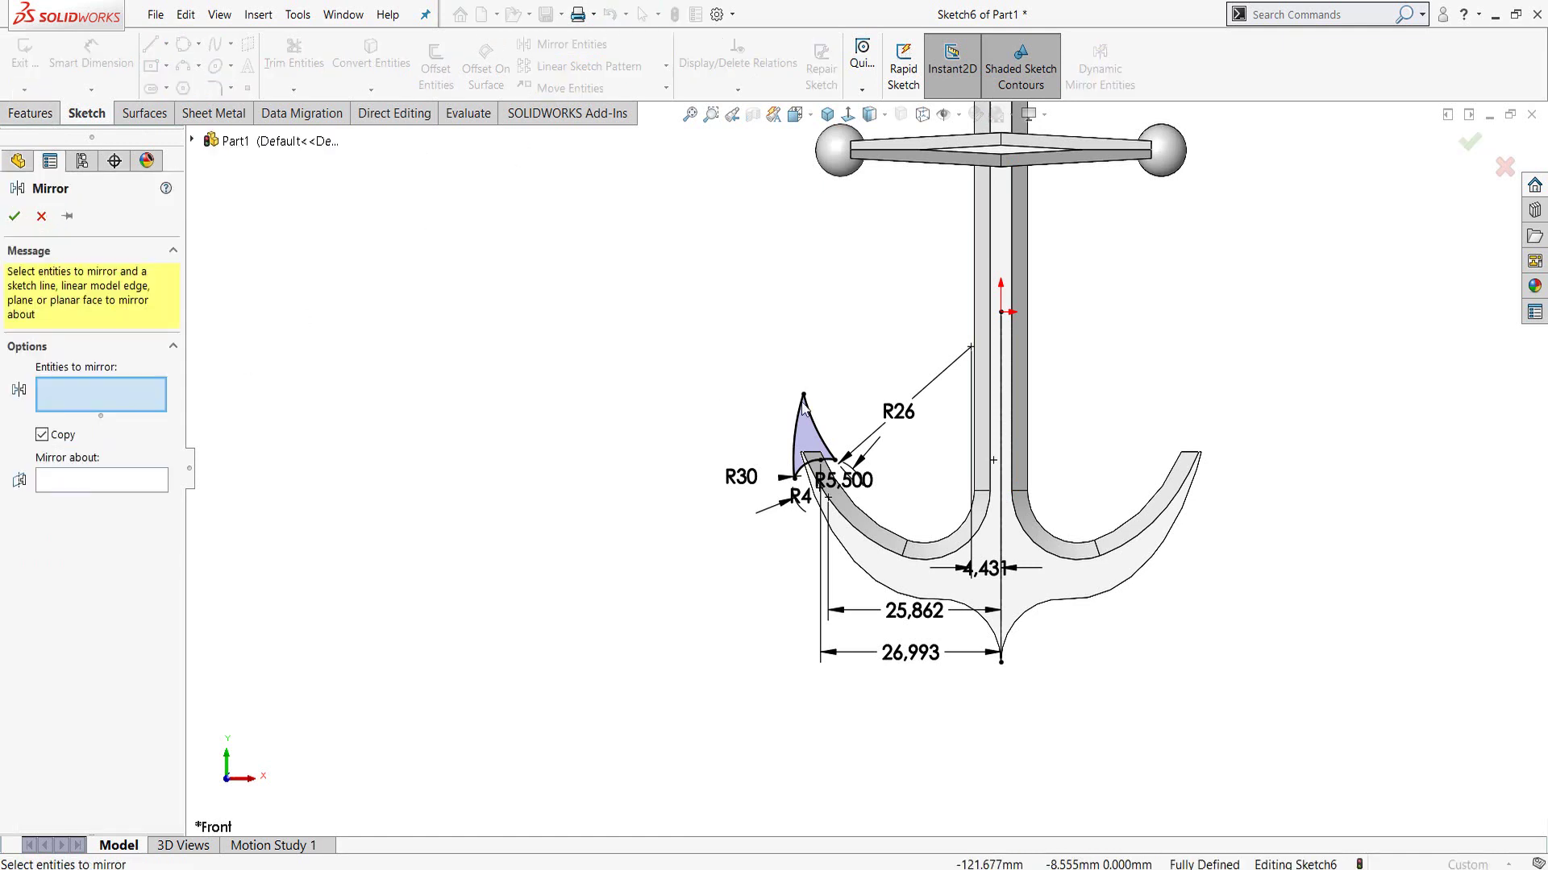
{"action": "left_click_drag", "start_coordinate": [711, 312], "coordinate": [863, 462]}
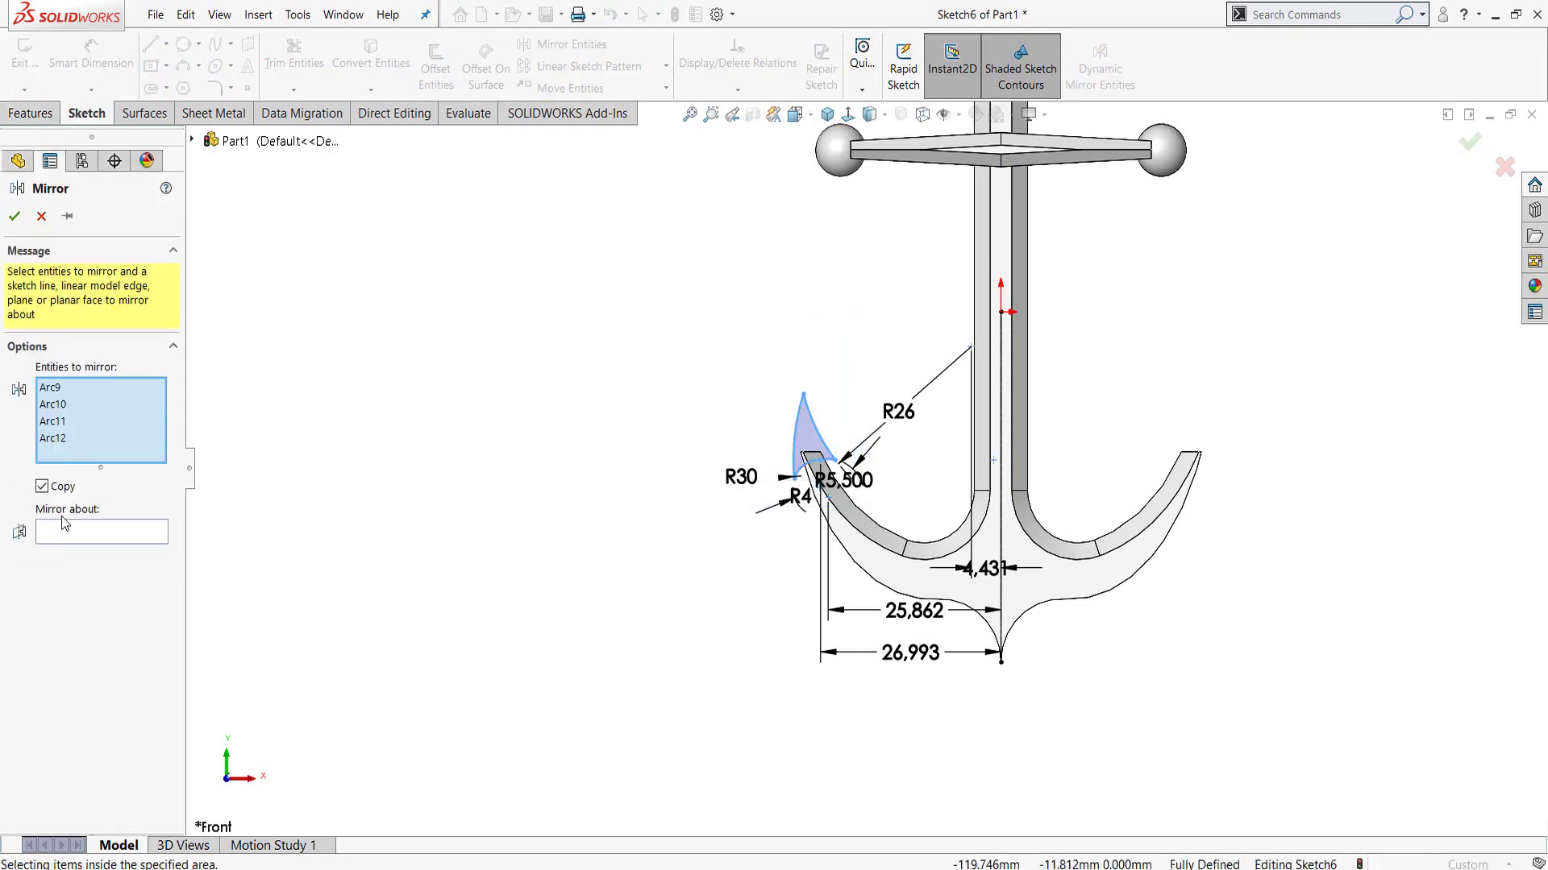
{"action": "left_click", "coordinate": [72, 536]}
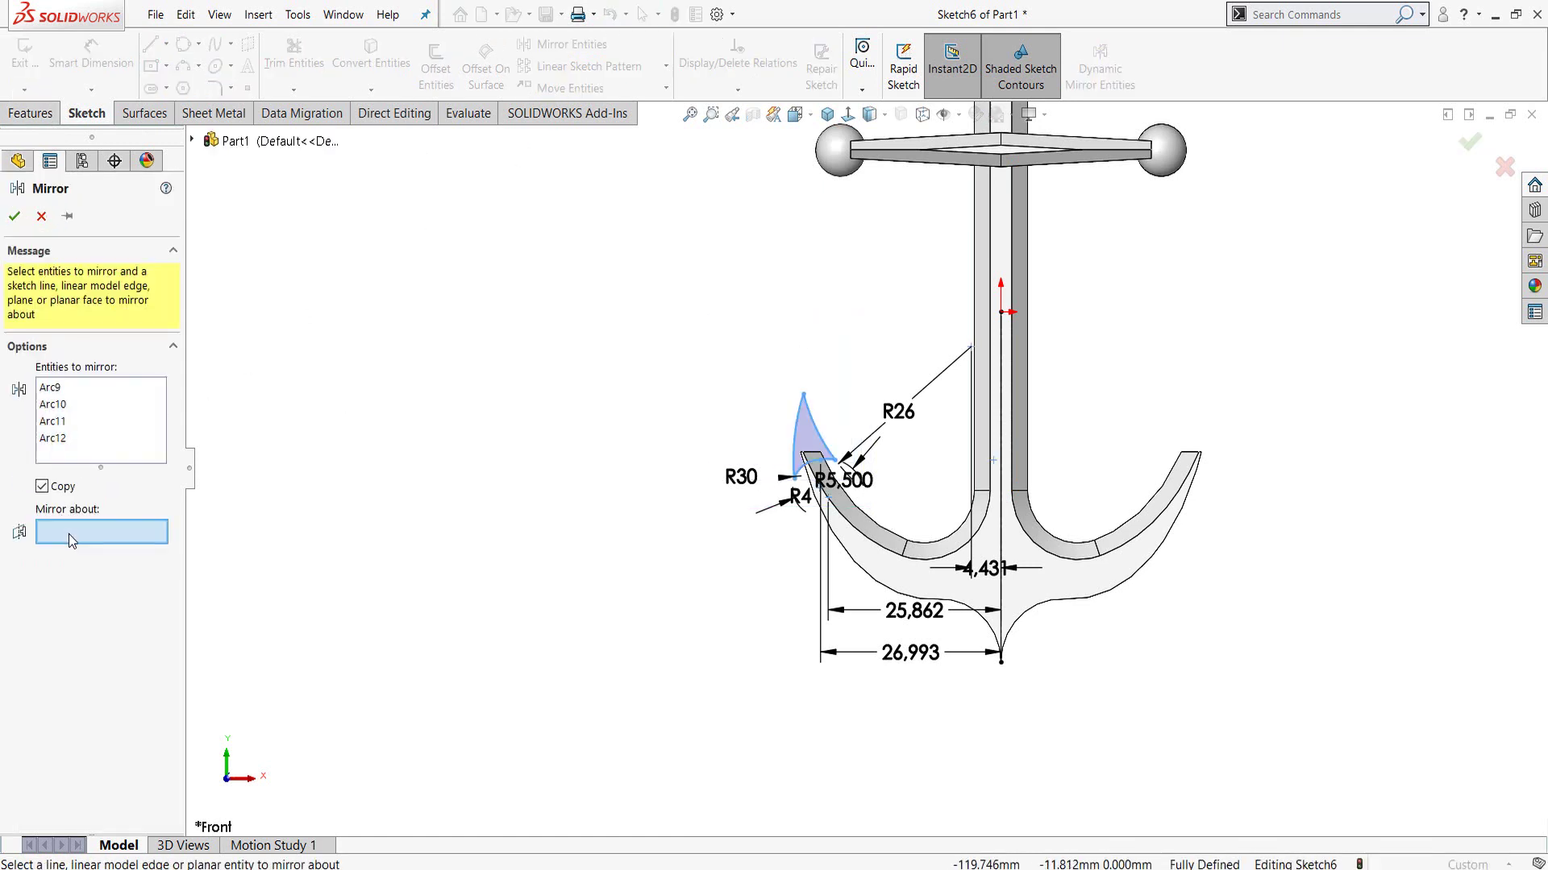
{"action": "left_click", "coordinate": [1003, 489]}
{"action": "key", "text": "Return"}
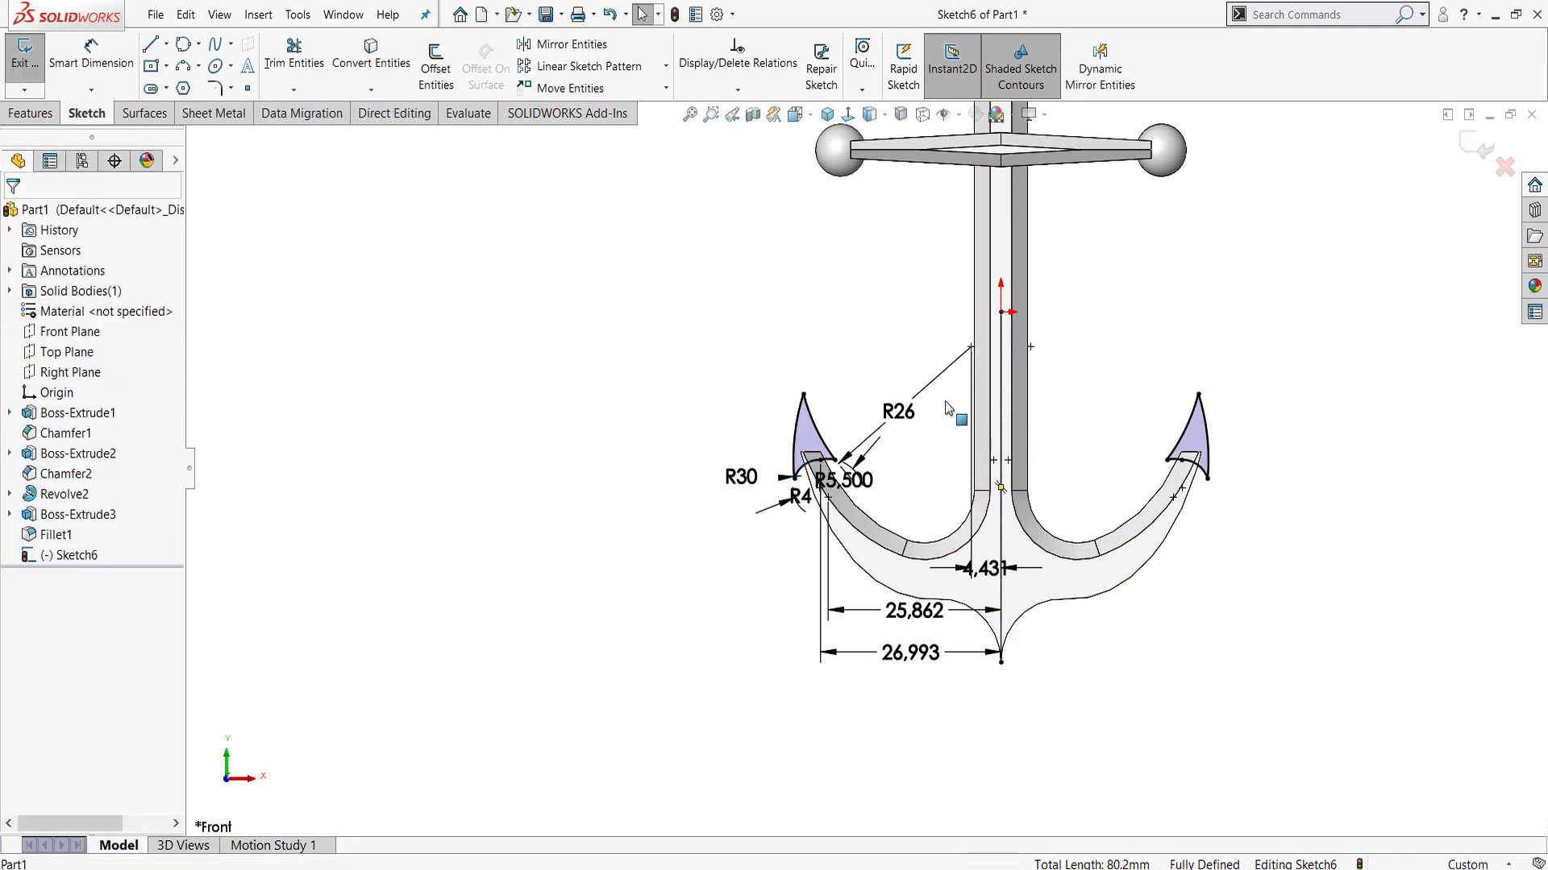
{"action": "left_click", "coordinate": [31, 114]}
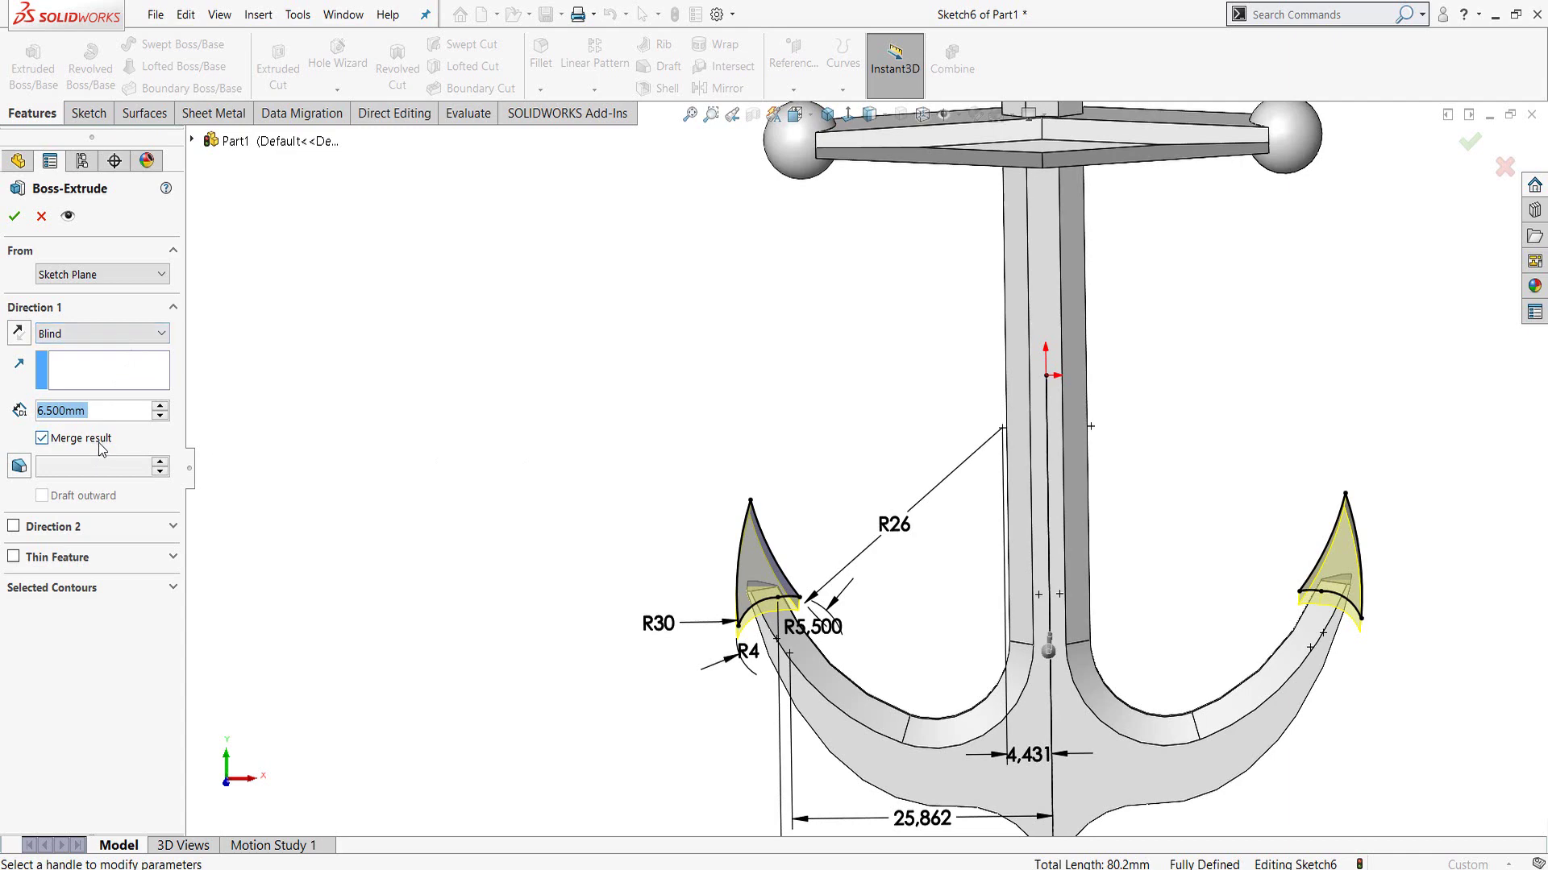
- Extrude both fluke-tip blades 7.5 mm Mid Plane, merged into the anchor as Boss-Extrude4
{"action": "type", "text": "7.5"}
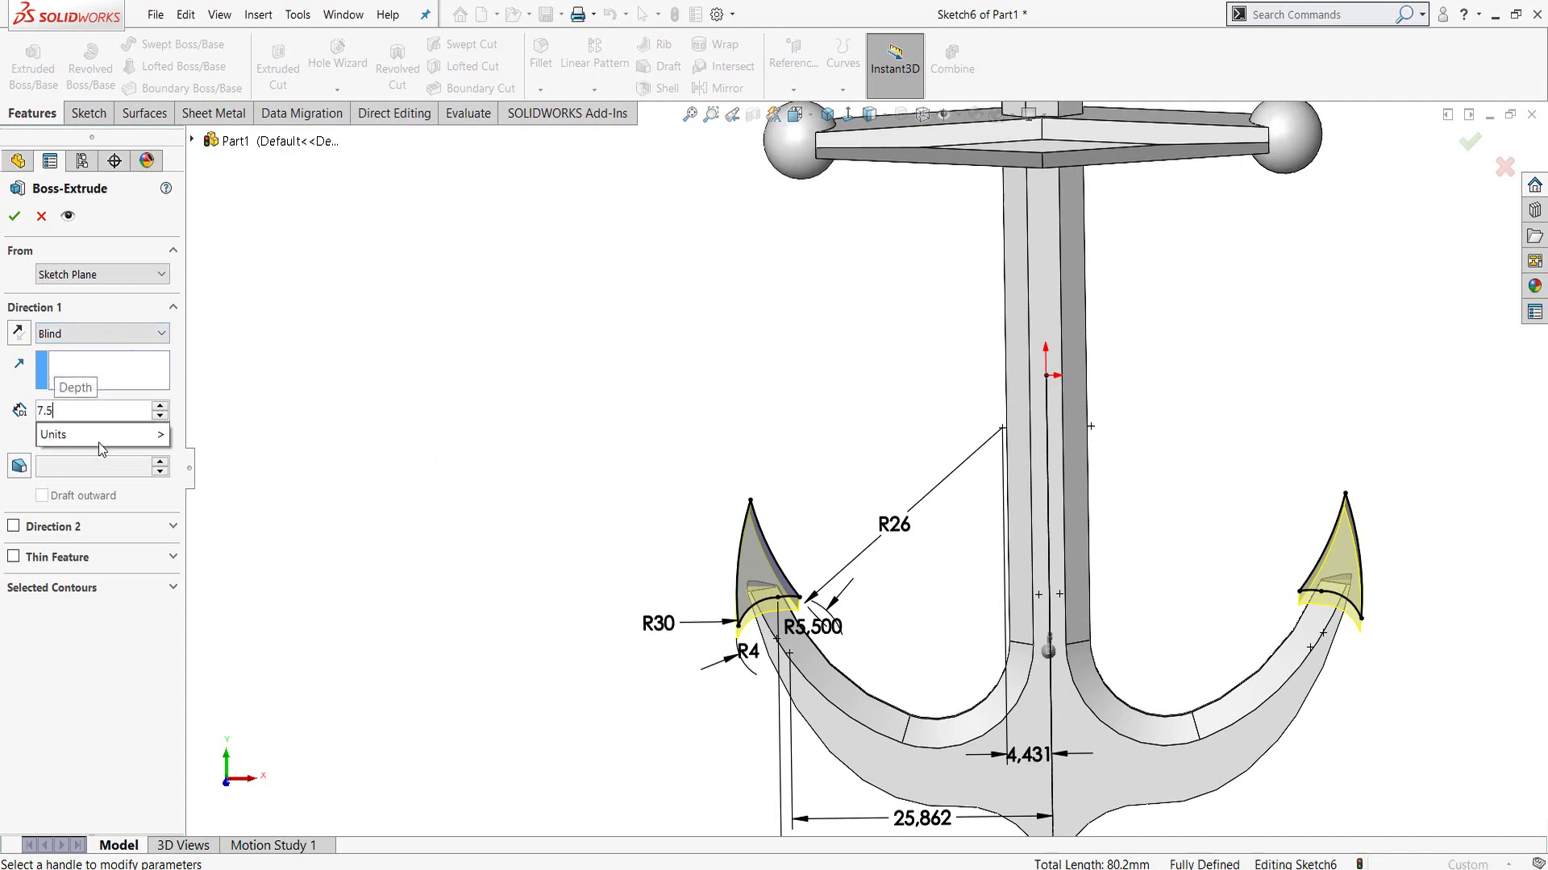
{"action": "key", "text": "Return"}
{"action": "left_click", "coordinate": [81, 336]}
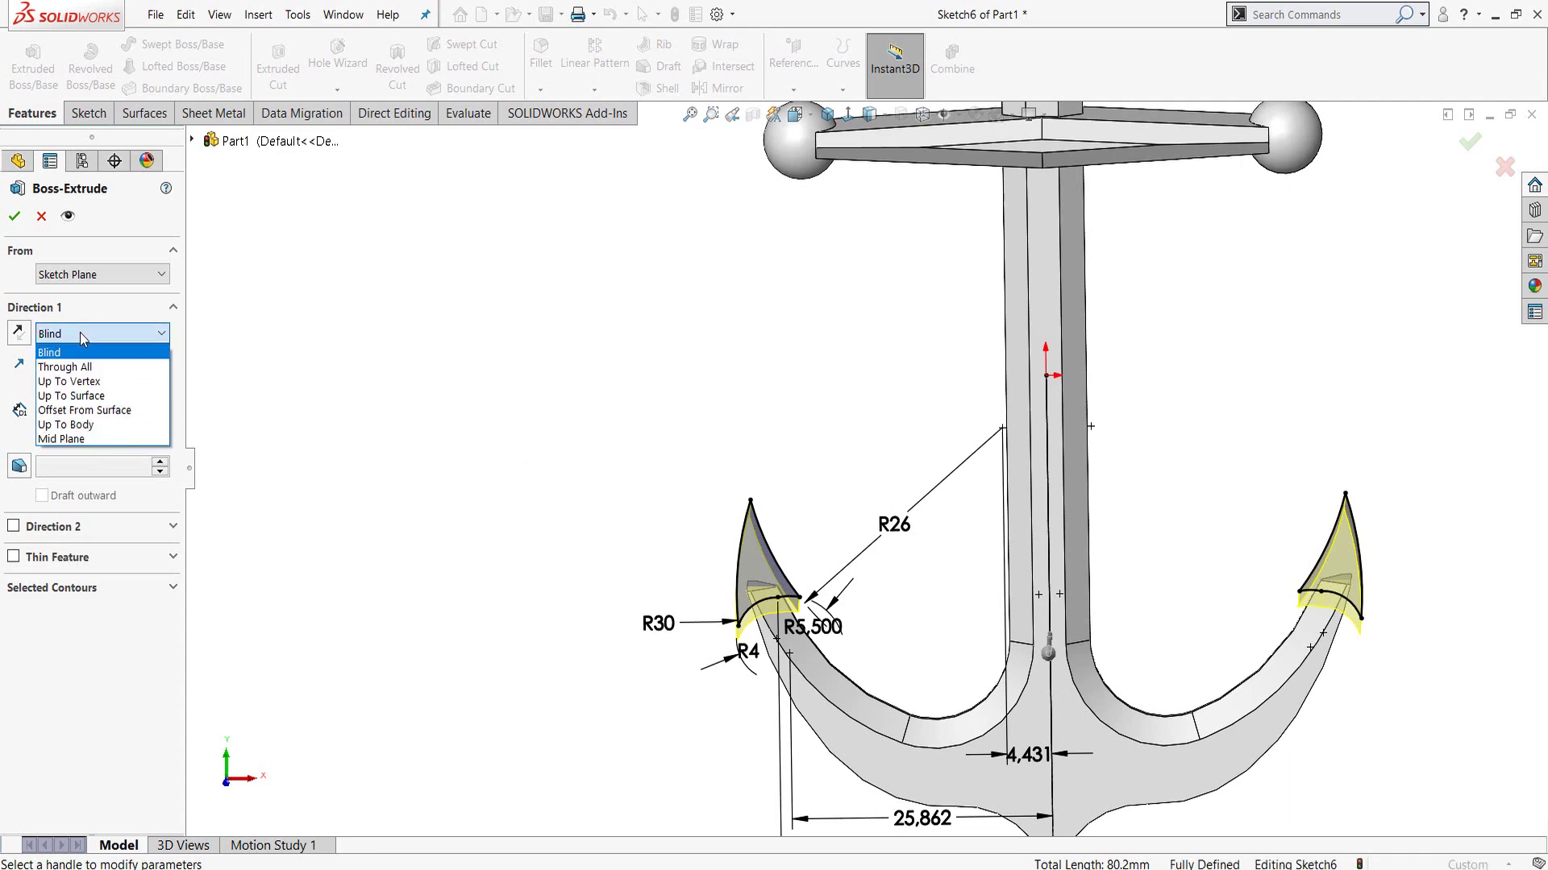
{"action": "left_click", "coordinate": [89, 447]}
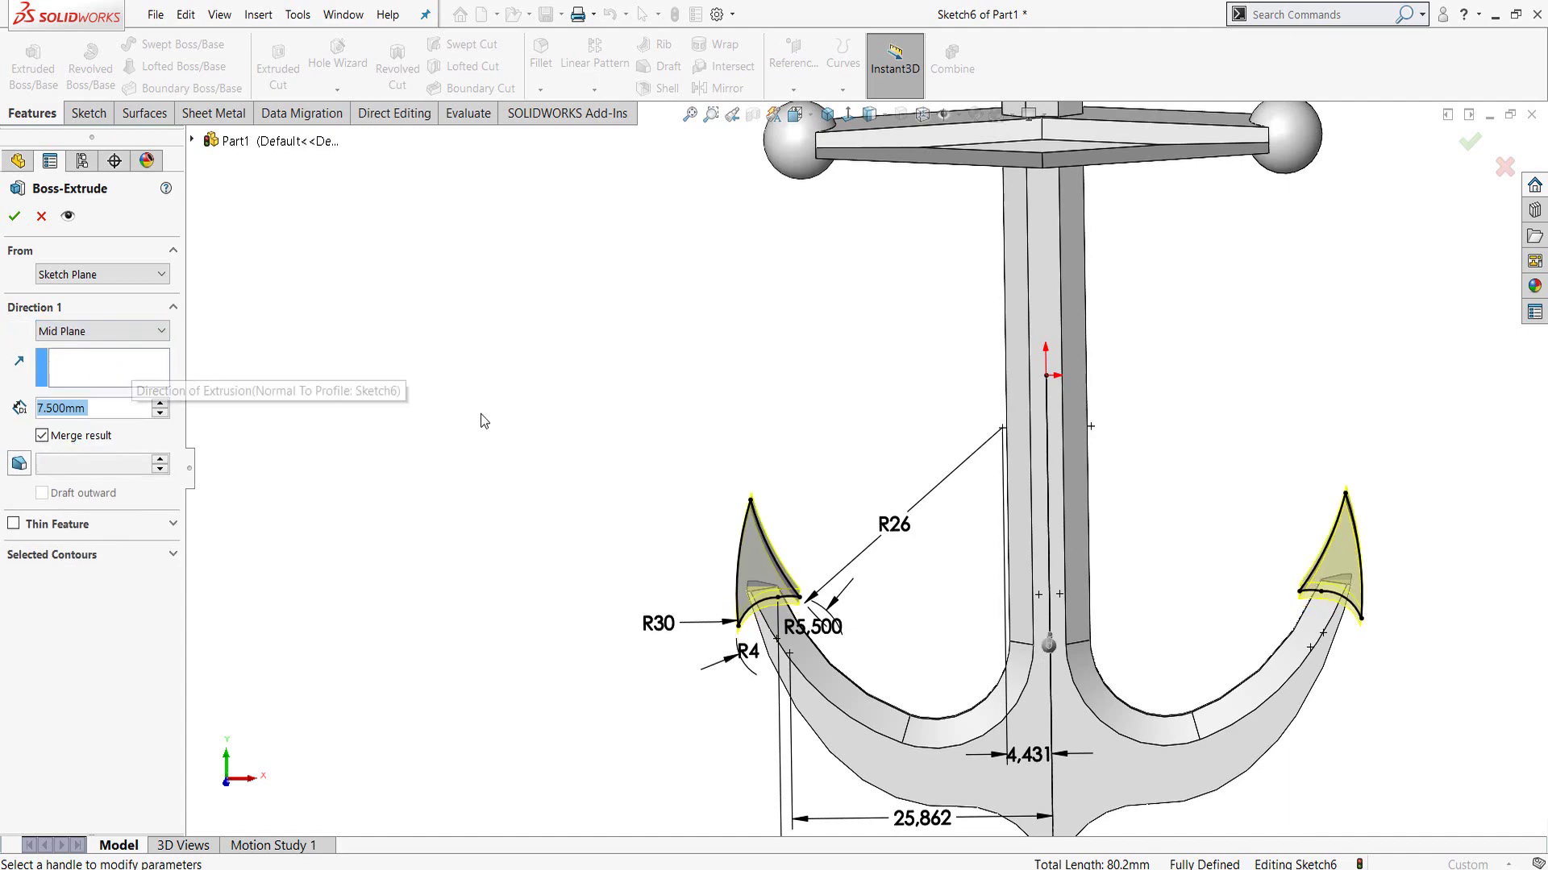
{"action": "mouse_move", "coordinate": [729, 442]}
{"action": "middle_mouse_down"}
{"action": "mouse_move", "coordinate": [661, 472]}
{"action": "mouse_move", "coordinate": [637, 464]}
{"action": "middle_mouse_up"}
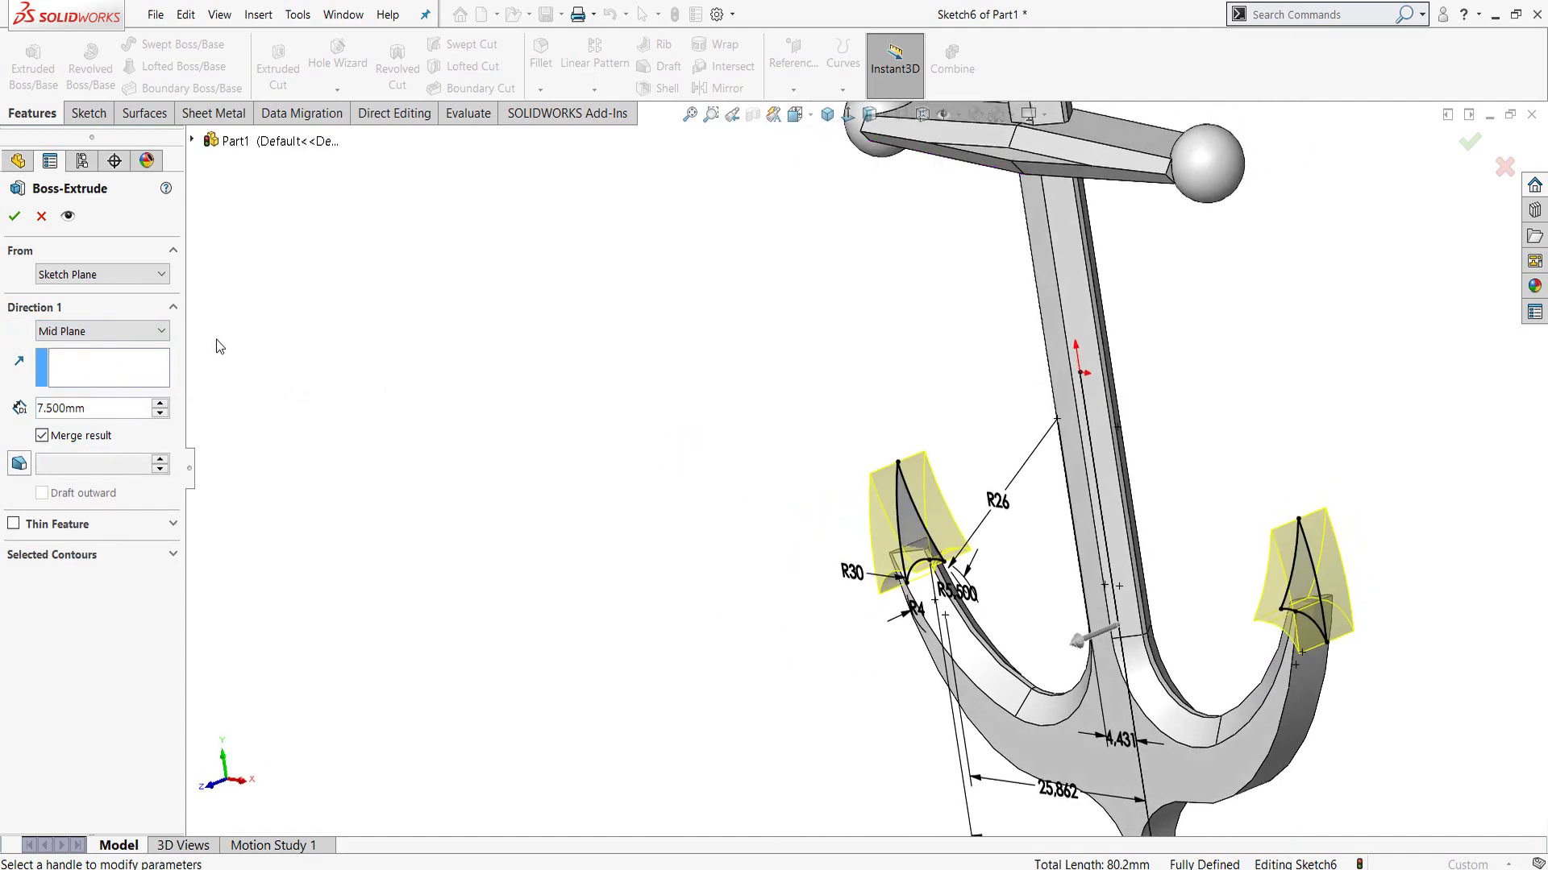
{"action": "left_click", "coordinate": [14, 216]}
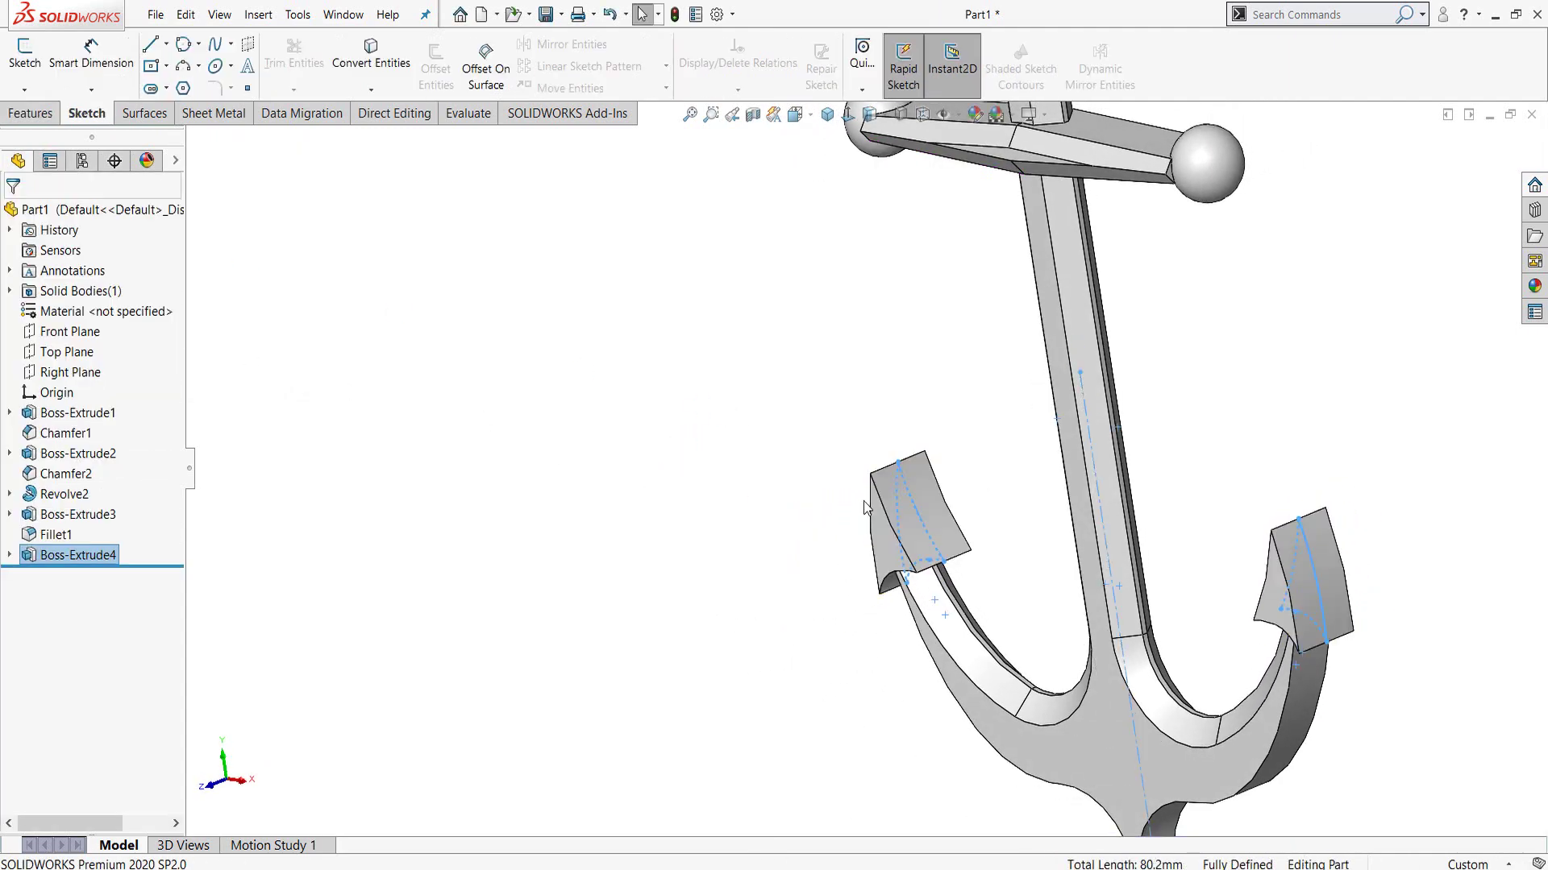
{"action": "mouse_move", "coordinate": [871, 451]}
{"action": "middle_mouse_down"}
{"action": "mouse_move", "coordinate": [916, 450]}
{"action": "mouse_move", "coordinate": [975, 481]}
{"action": "middle_mouse_up"}
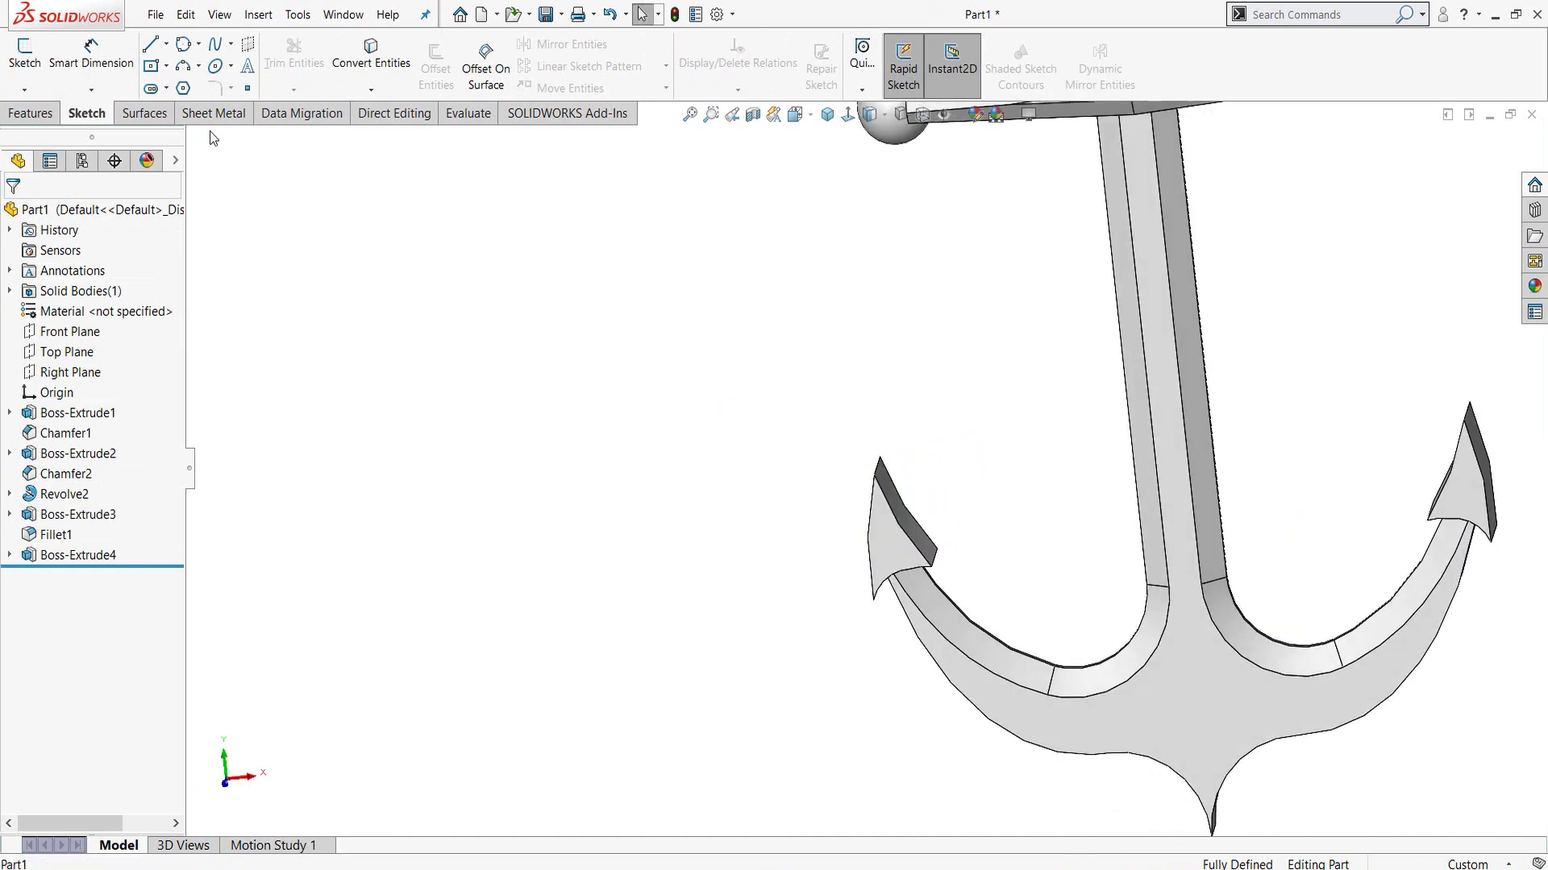
- Start a Chamfer feature with a 1 mm distance and 50° angle
{"action": "left_click", "coordinate": [35, 118]}
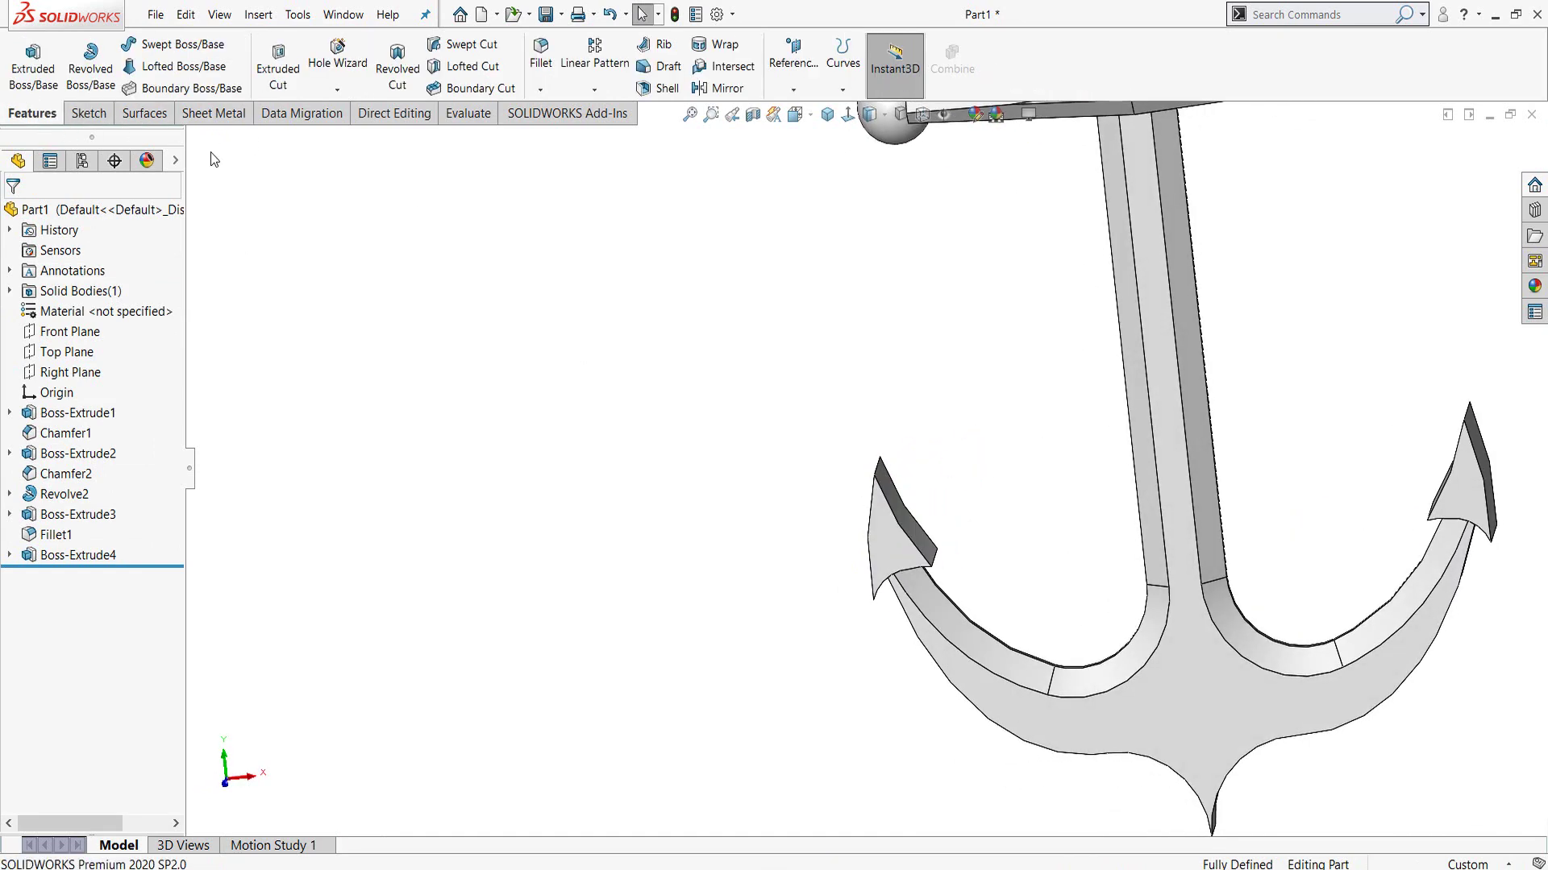
{"action": "left_click", "coordinate": [540, 90]}
{"action": "left_click", "coordinate": [562, 133]}
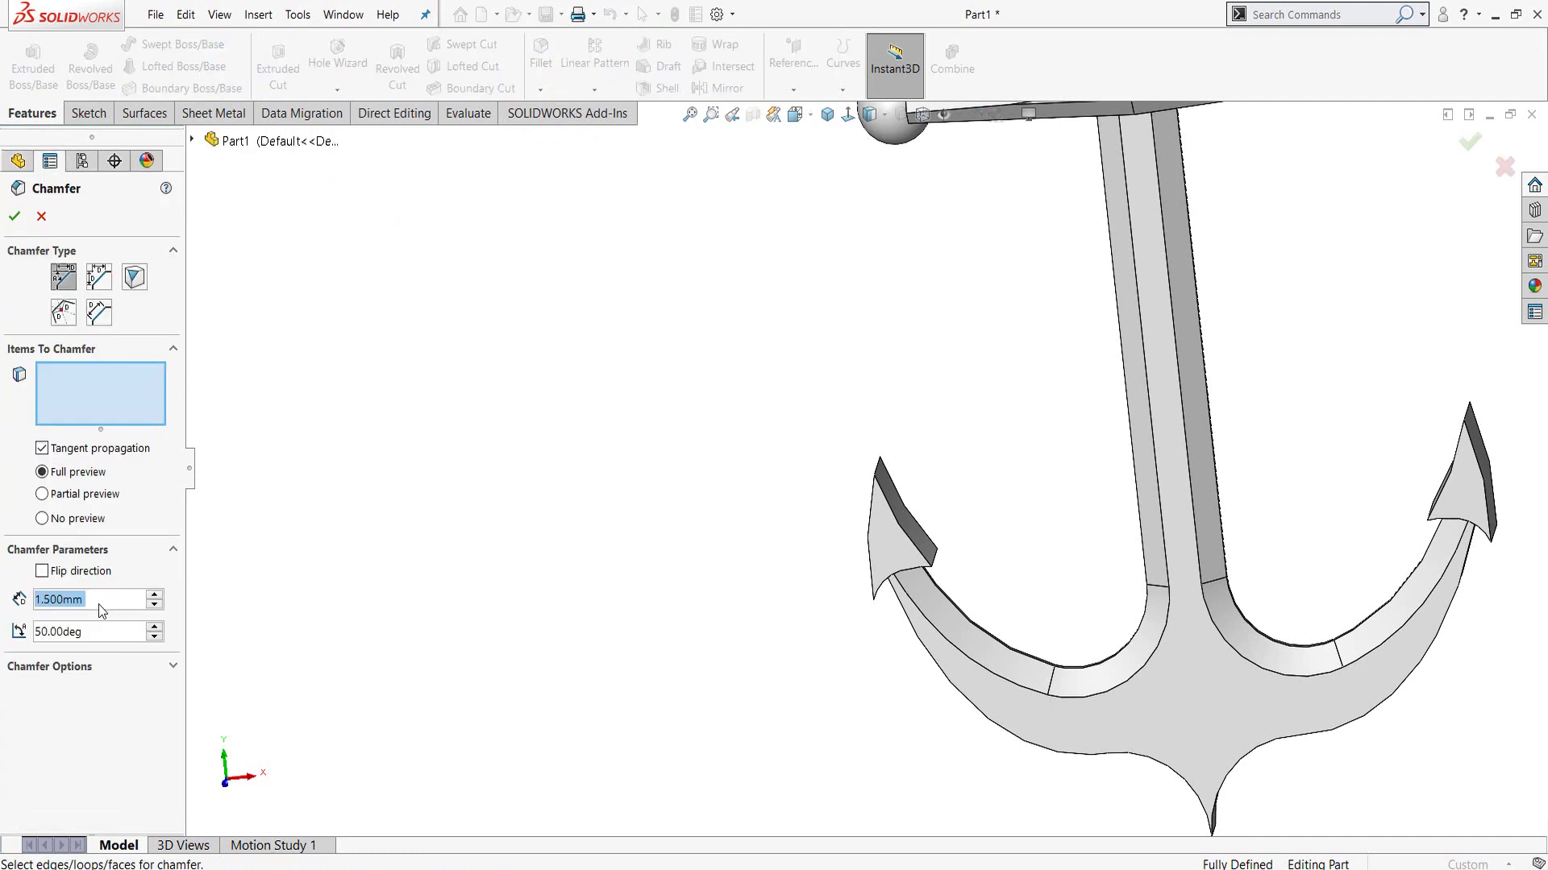
{"action": "type", "text": "1"}
{"action": "key", "text": "Return"}
- Select four edges of the first fluke tip for the chamfer
{"action": "scroll", "coordinate": [935, 546], "scroll_direction": "down", "scroll_amount": 3}
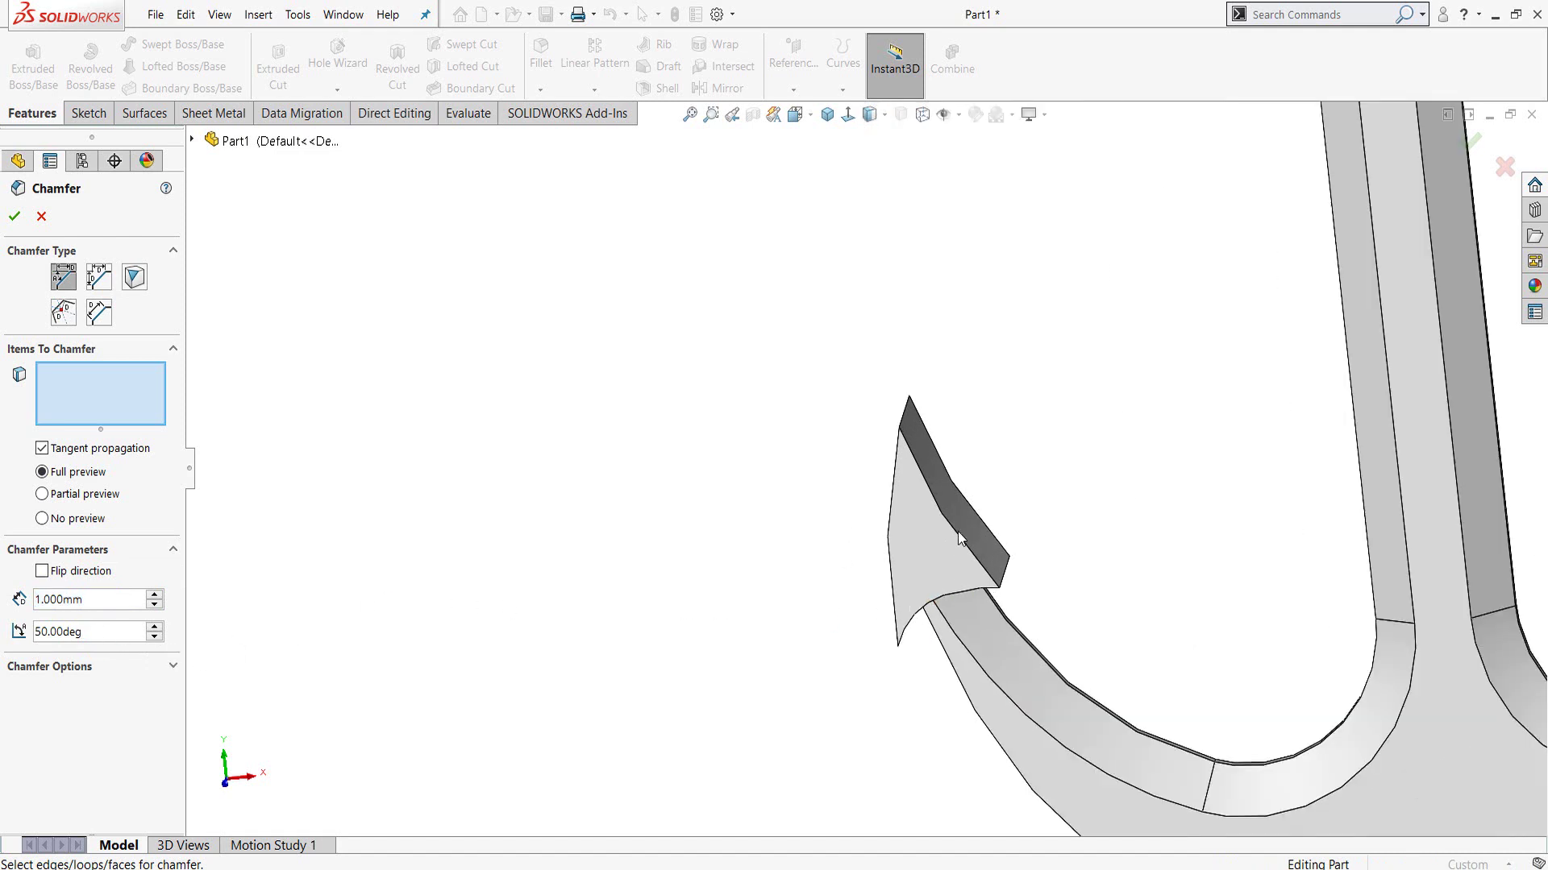
{"action": "left_click", "coordinate": [953, 539]}
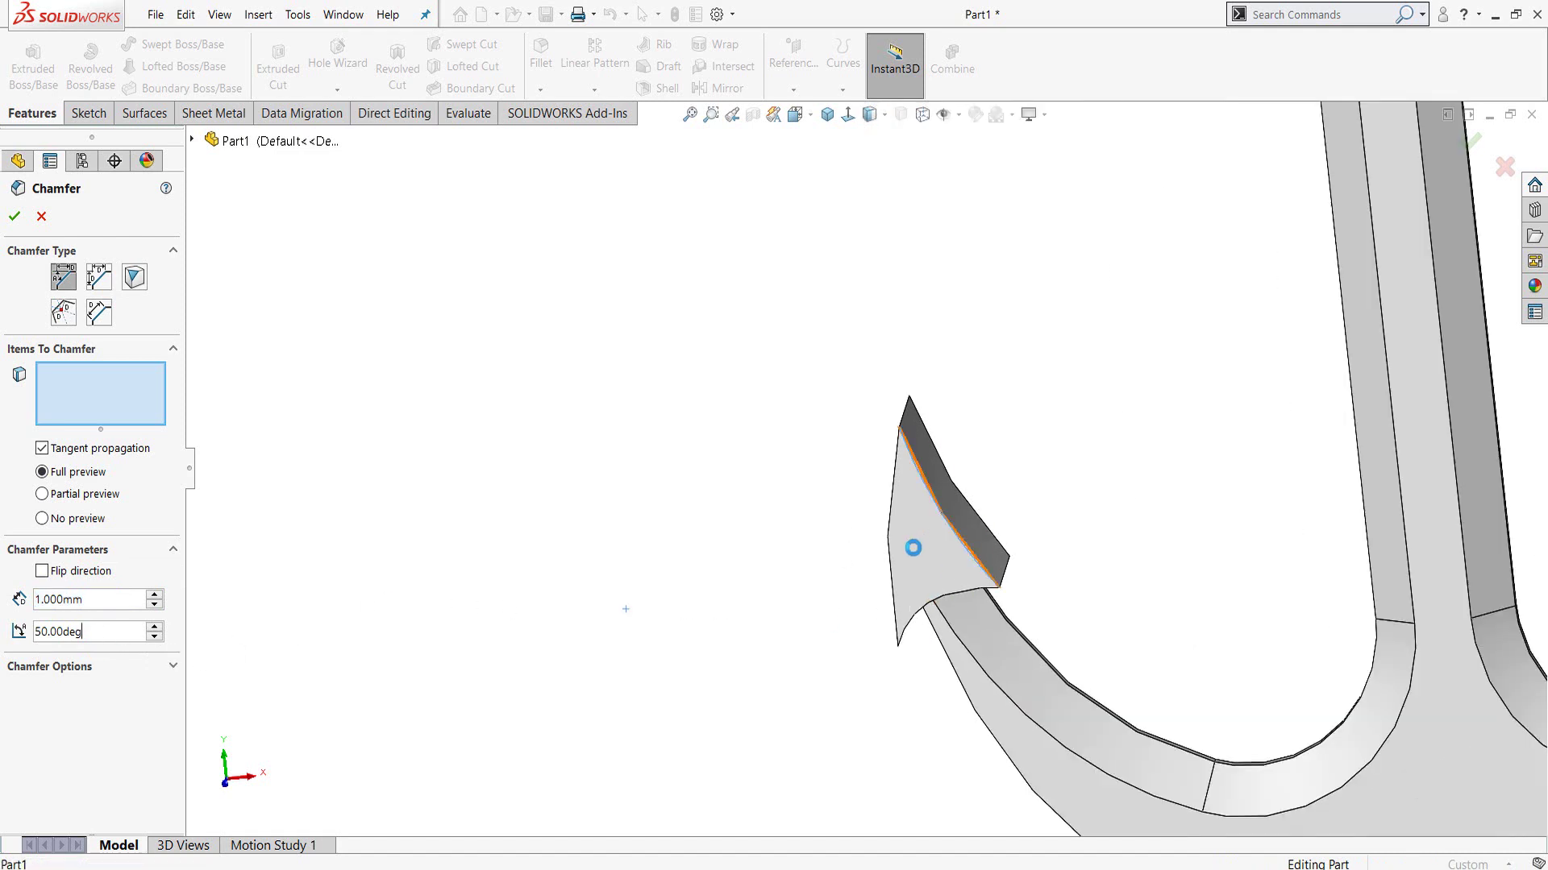
{"action": "left_click", "coordinate": [890, 589]}
{"action": "mouse_move", "coordinate": [983, 594]}
{"action": "middle_mouse_down"}
{"action": "mouse_move", "coordinate": [940, 587]}
{"action": "mouse_move", "coordinate": [1132, 509]}
{"action": "mouse_move", "coordinate": [951, 528]}
{"action": "middle_mouse_up"}
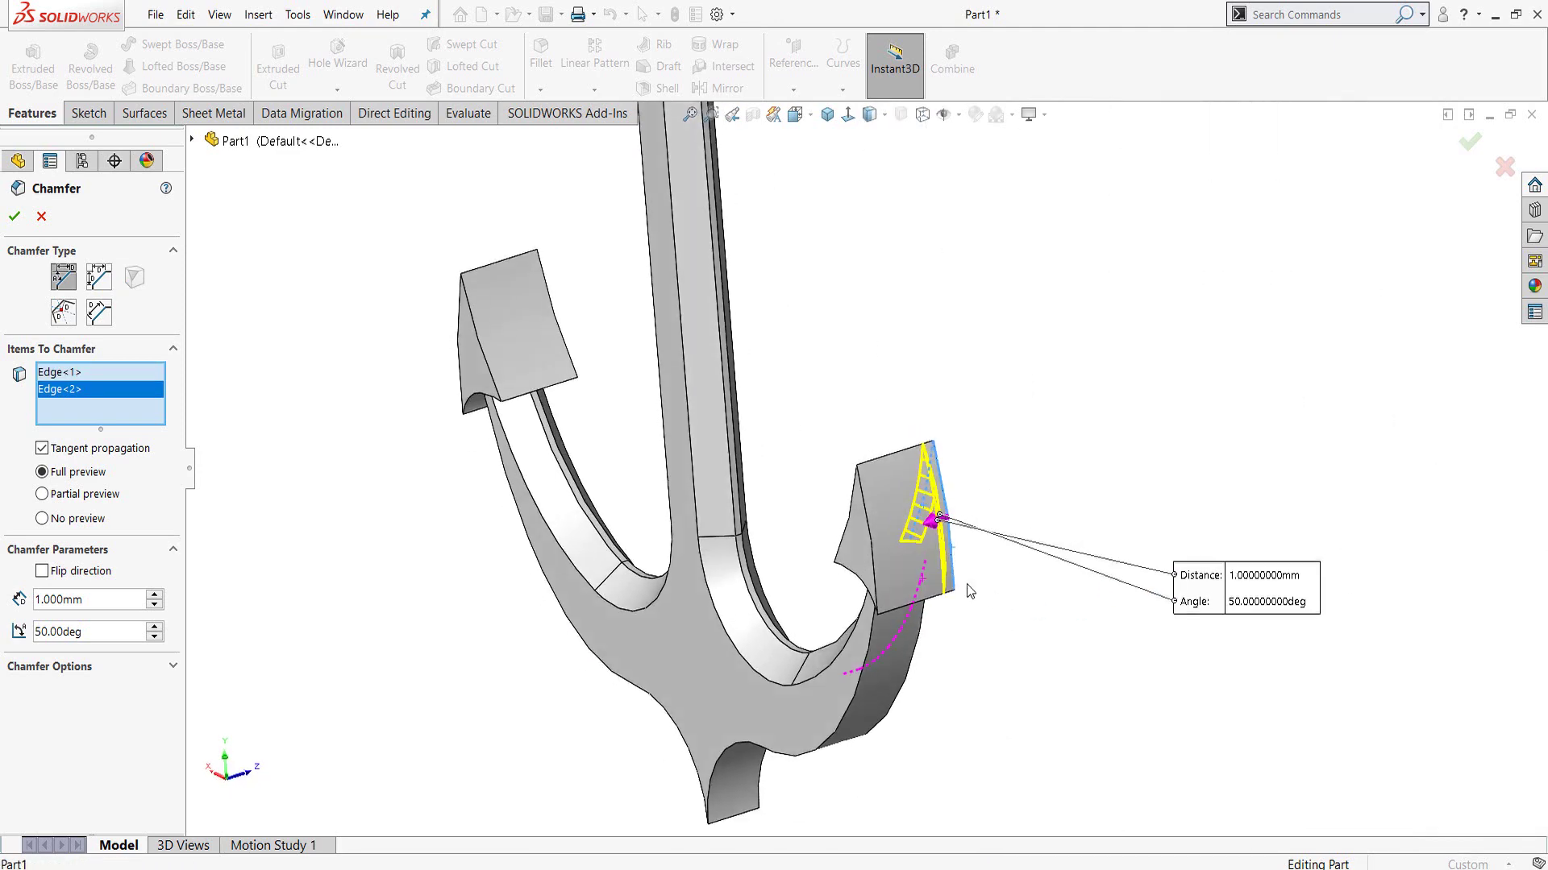
{"action": "left_click", "coordinate": [869, 538]}
{"action": "left_click", "coordinate": [844, 546]}
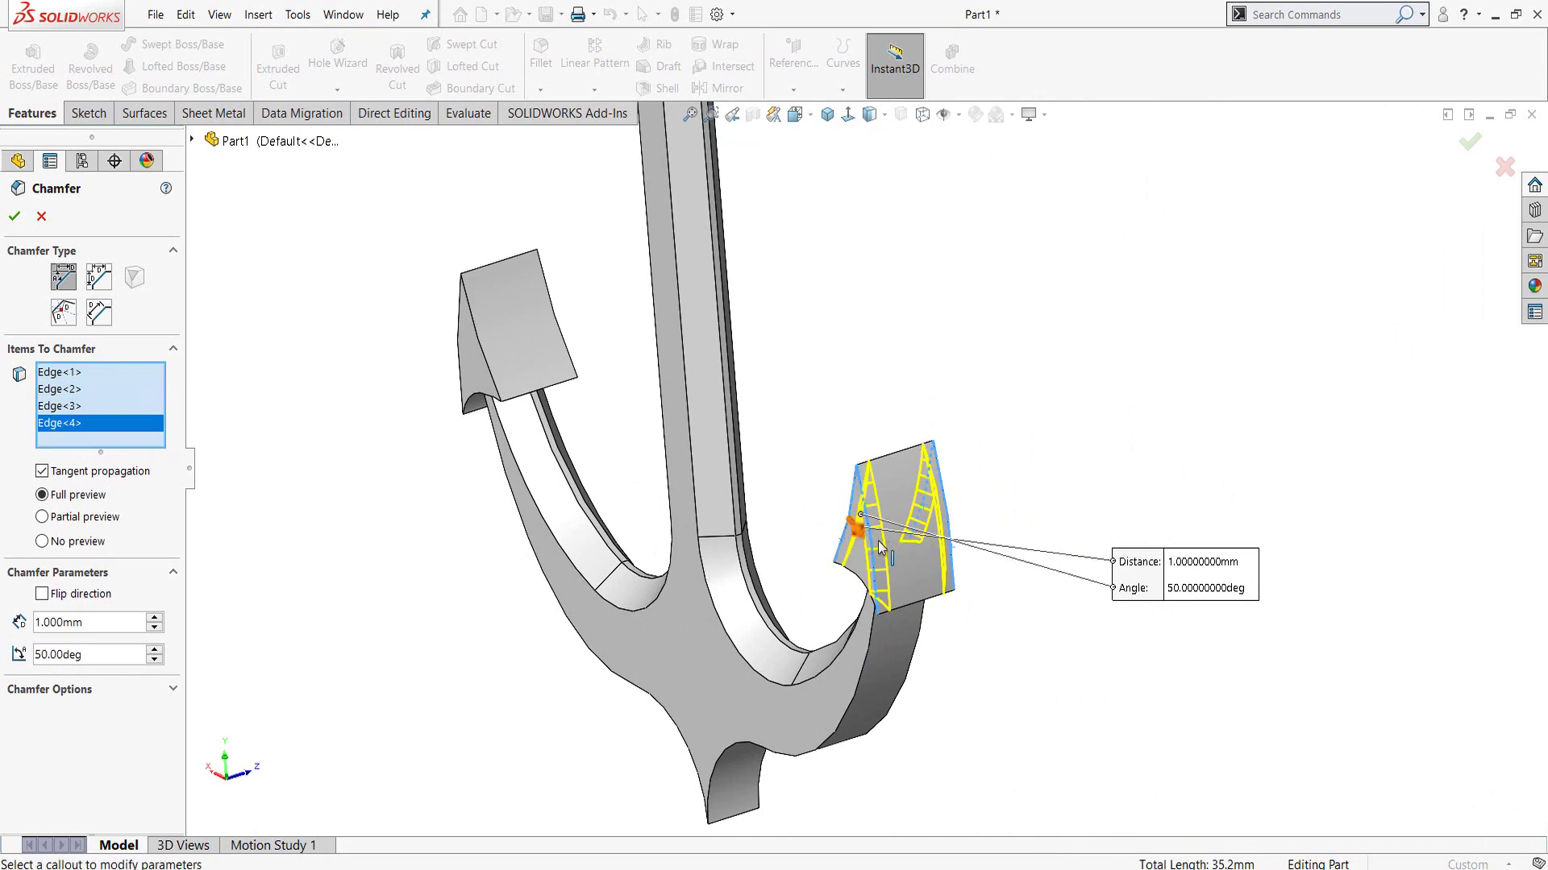
- Add both faces of the fluke tip to the chamfer selection
{"action": "mouse_move", "coordinate": [829, 511]}
{"action": "middle_mouse_down"}
{"action": "mouse_move", "coordinate": [667, 542]}
{"action": "mouse_move", "coordinate": [1062, 634]}
{"action": "middle_mouse_up"}
{"action": "scroll", "coordinate": [1128, 439], "scroll_direction": "up", "scroll_amount": 3}
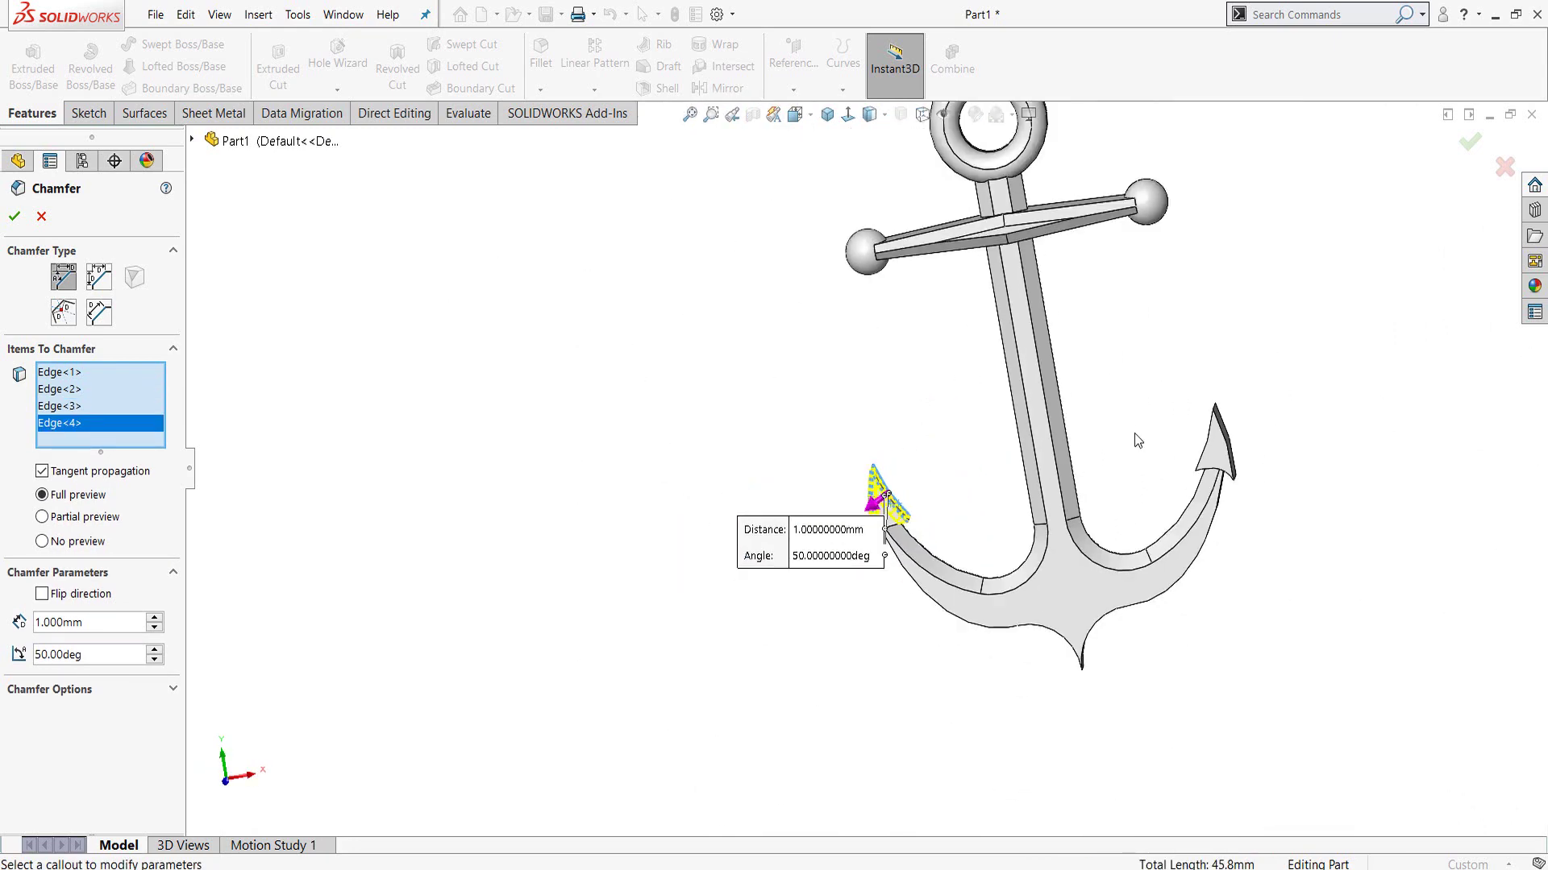
{"action": "scroll", "coordinate": [1193, 483], "scroll_direction": "down", "scroll_amount": 3}
{"action": "scroll", "coordinate": [1201, 499], "scroll_direction": "down", "scroll_amount": 3}
{"action": "scroll", "coordinate": [1206, 505], "scroll_direction": "down", "scroll_amount": 2}
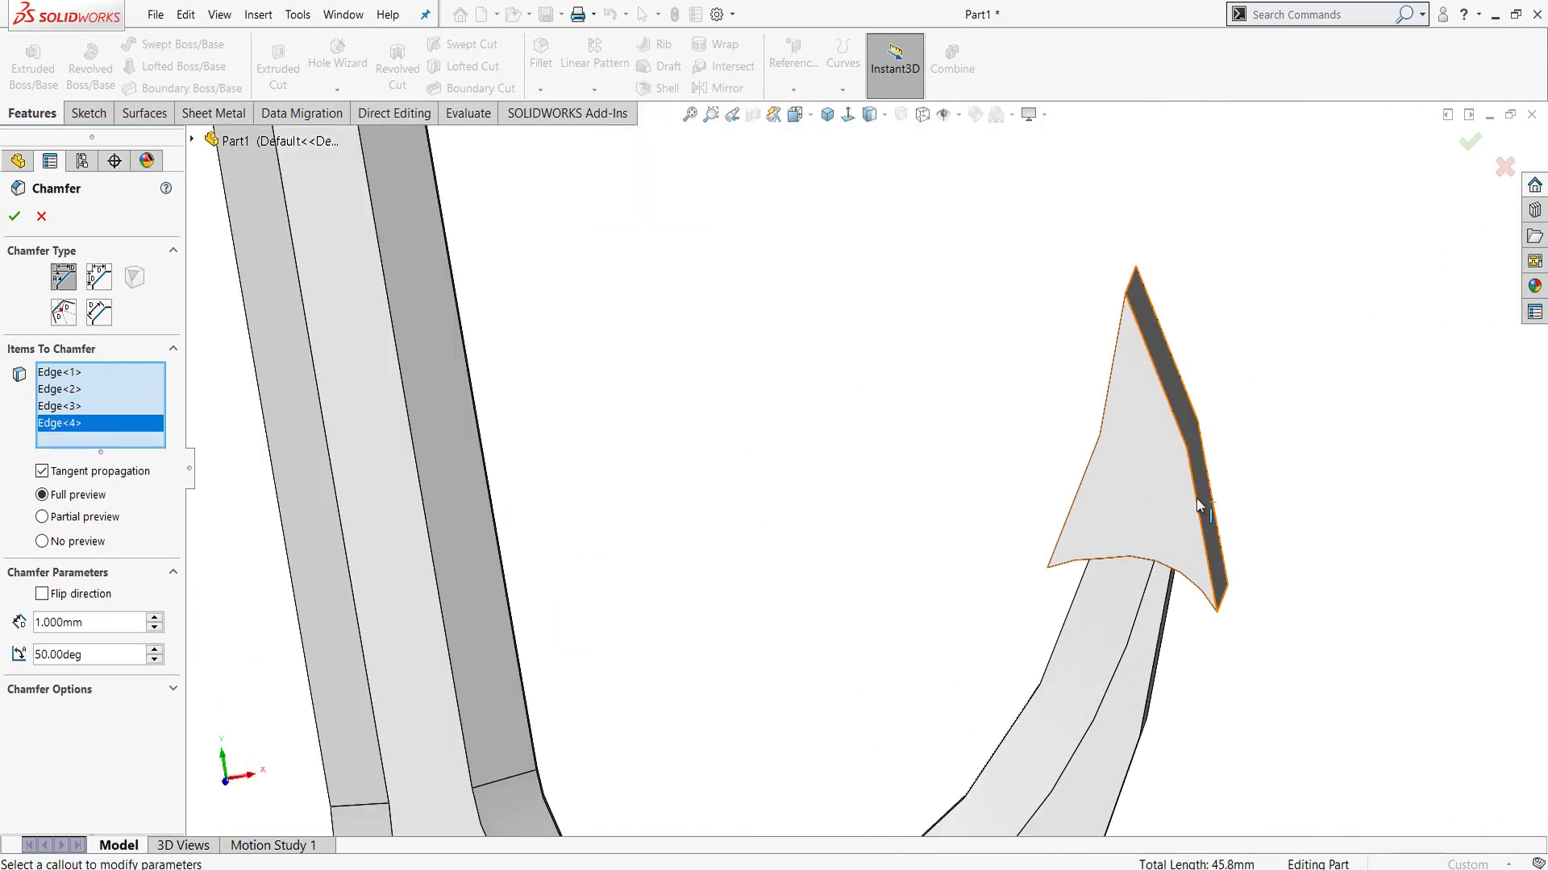
{"action": "left_click", "coordinate": [1204, 507]}
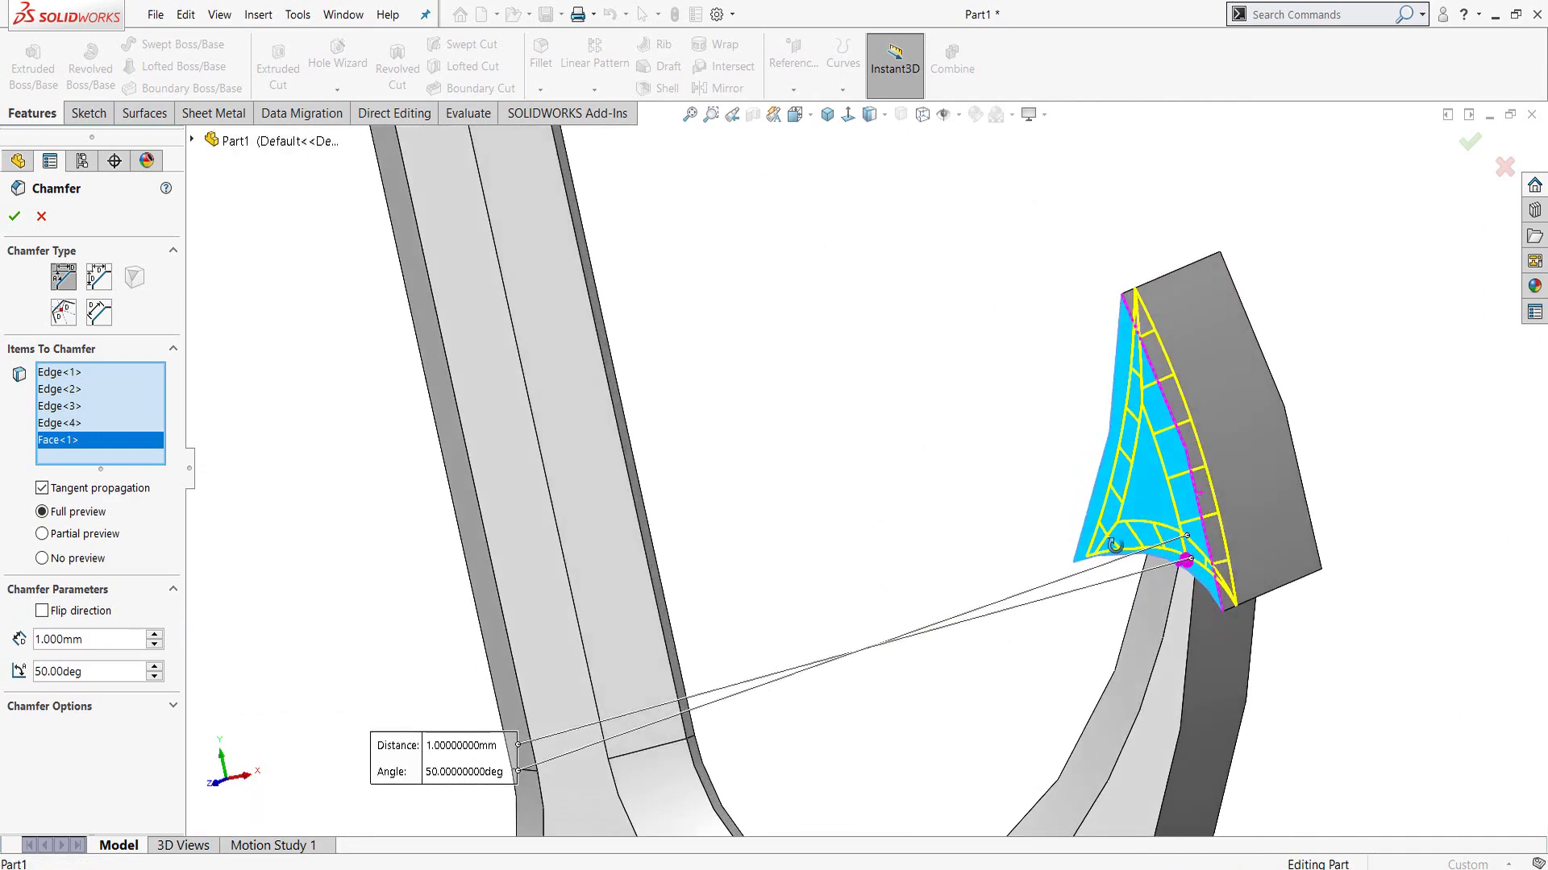
{"action": "mouse_move", "coordinate": [1177, 497]}
{"action": "middle_mouse_down"}
{"action": "mouse_move", "coordinate": [1023, 649]}
{"action": "mouse_move", "coordinate": [1389, 399]}
{"action": "middle_mouse_up"}
{"action": "left_click", "coordinate": [1388, 399]}
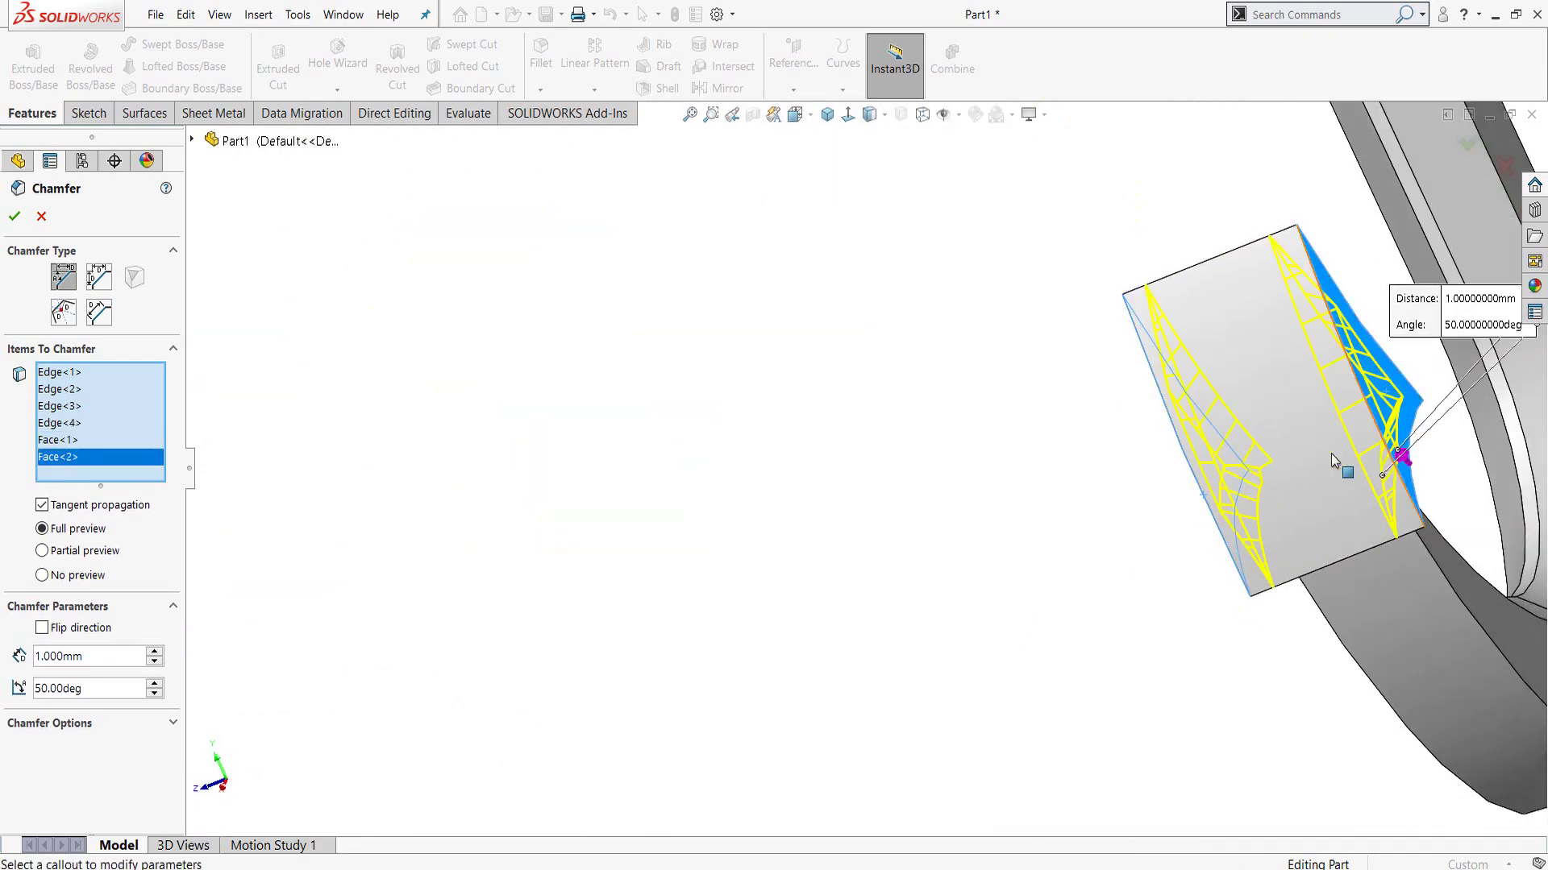
- Add the left fluke tip's lower and curved top edges, then apply the chamfer
{"action": "middle_click_drag", "start_coordinate": [1322, 452], "coordinate": [1406, 408]}
{"action": "scroll", "coordinate": [1290, 500], "scroll_direction": "up", "scroll_amount": 2}
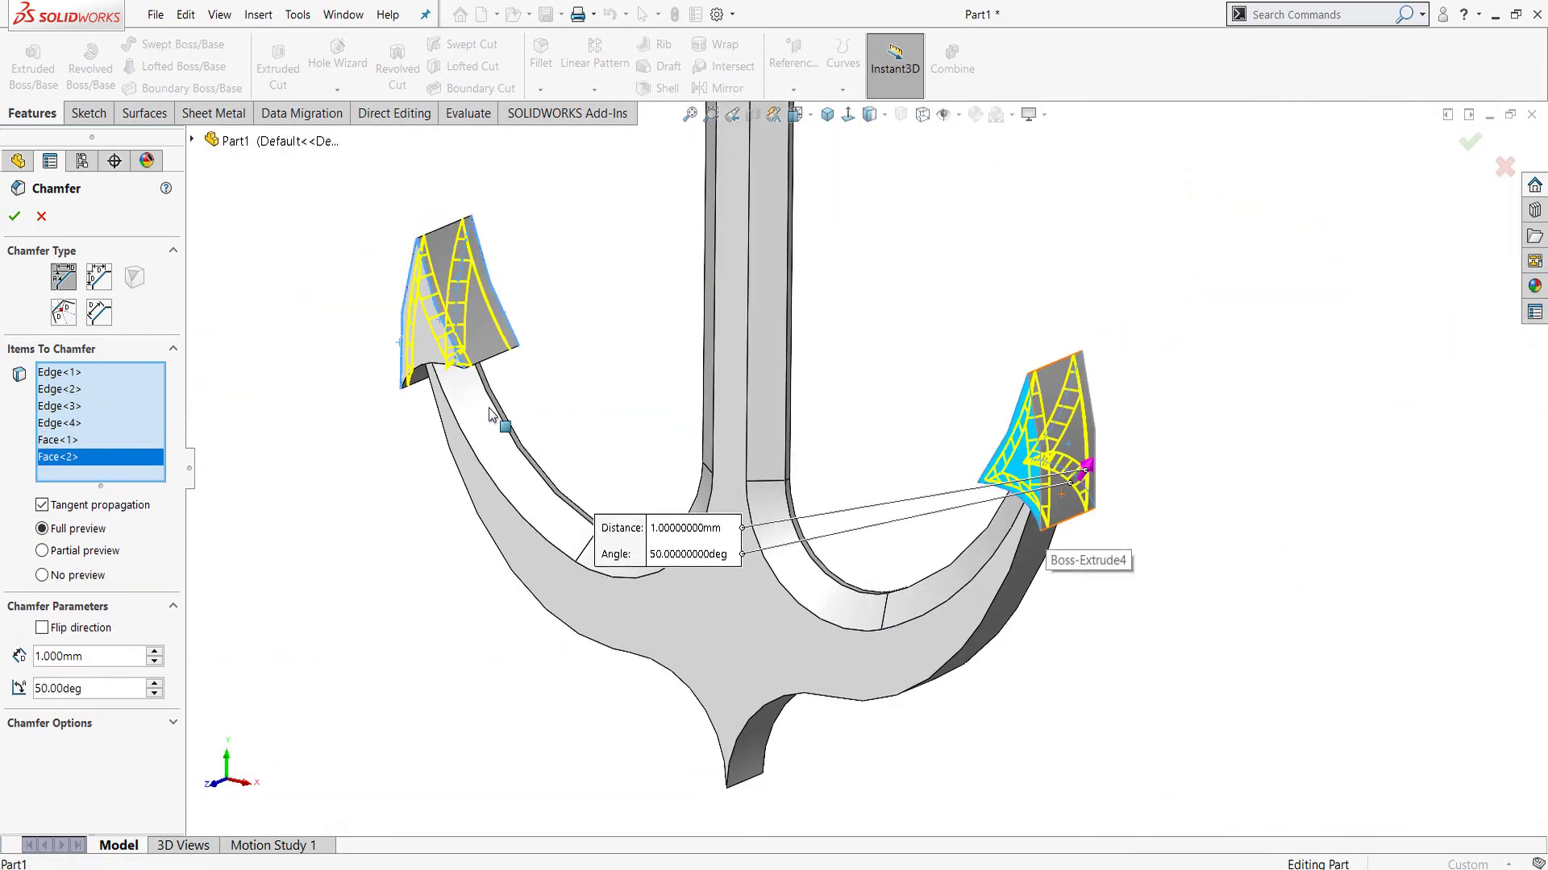
{"action": "scroll", "coordinate": [772, 400], "scroll_direction": "down", "scroll_amount": 5}
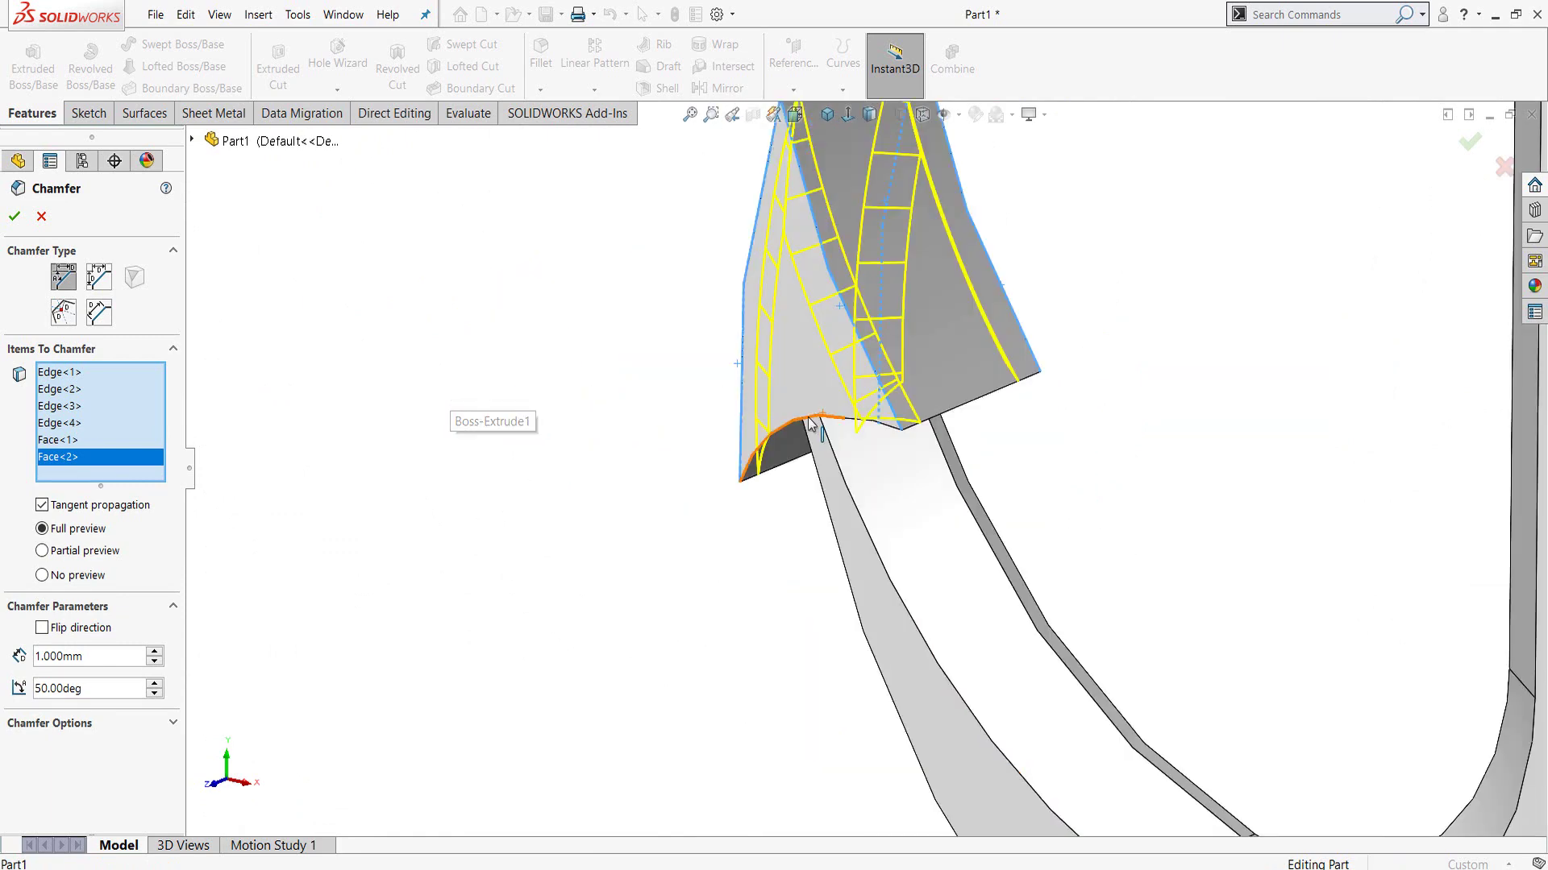
{"action": "left_click", "coordinate": [867, 425]}
{"action": "left_click", "coordinate": [866, 425]}
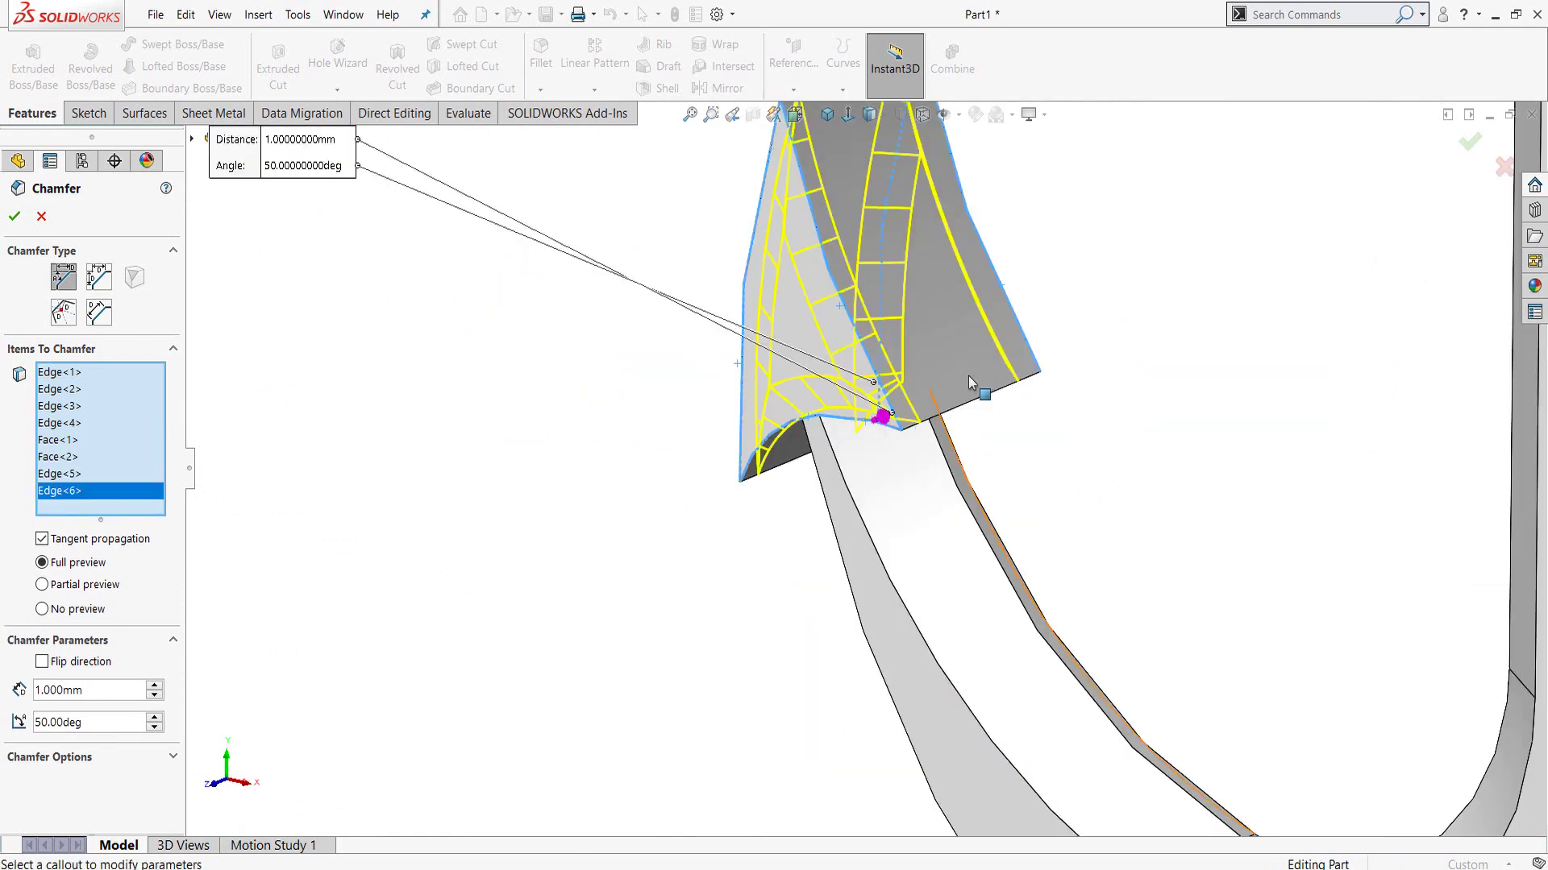
{"action": "middle_click_drag", "start_coordinate": [866, 426], "coordinate": [1086, 361]}
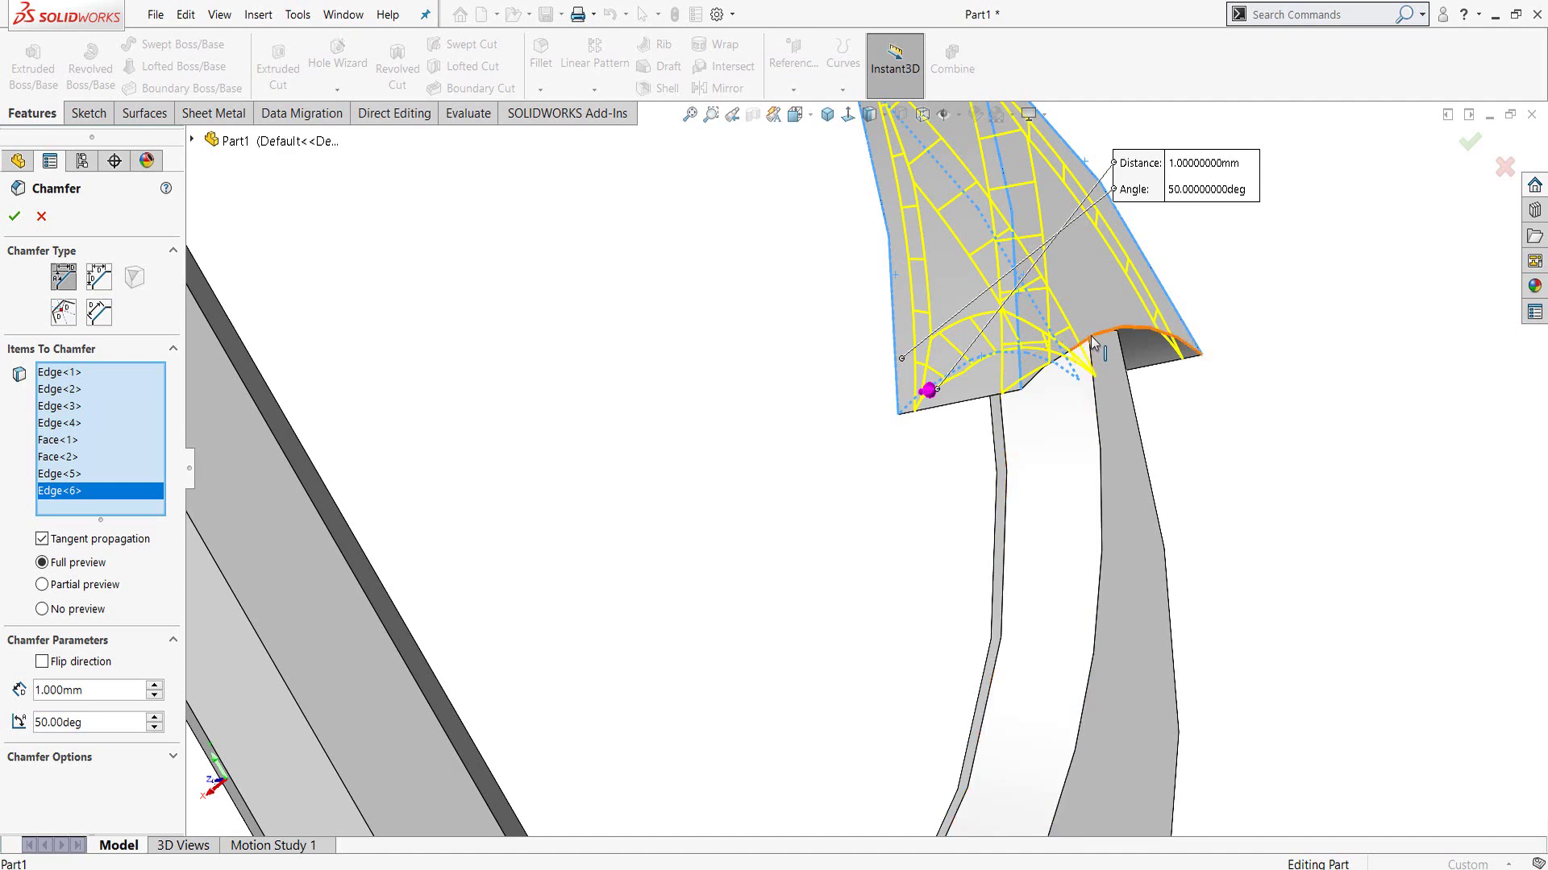
{"action": "left_click", "coordinate": [1066, 350]}
{"action": "left_click", "coordinate": [1059, 370]}
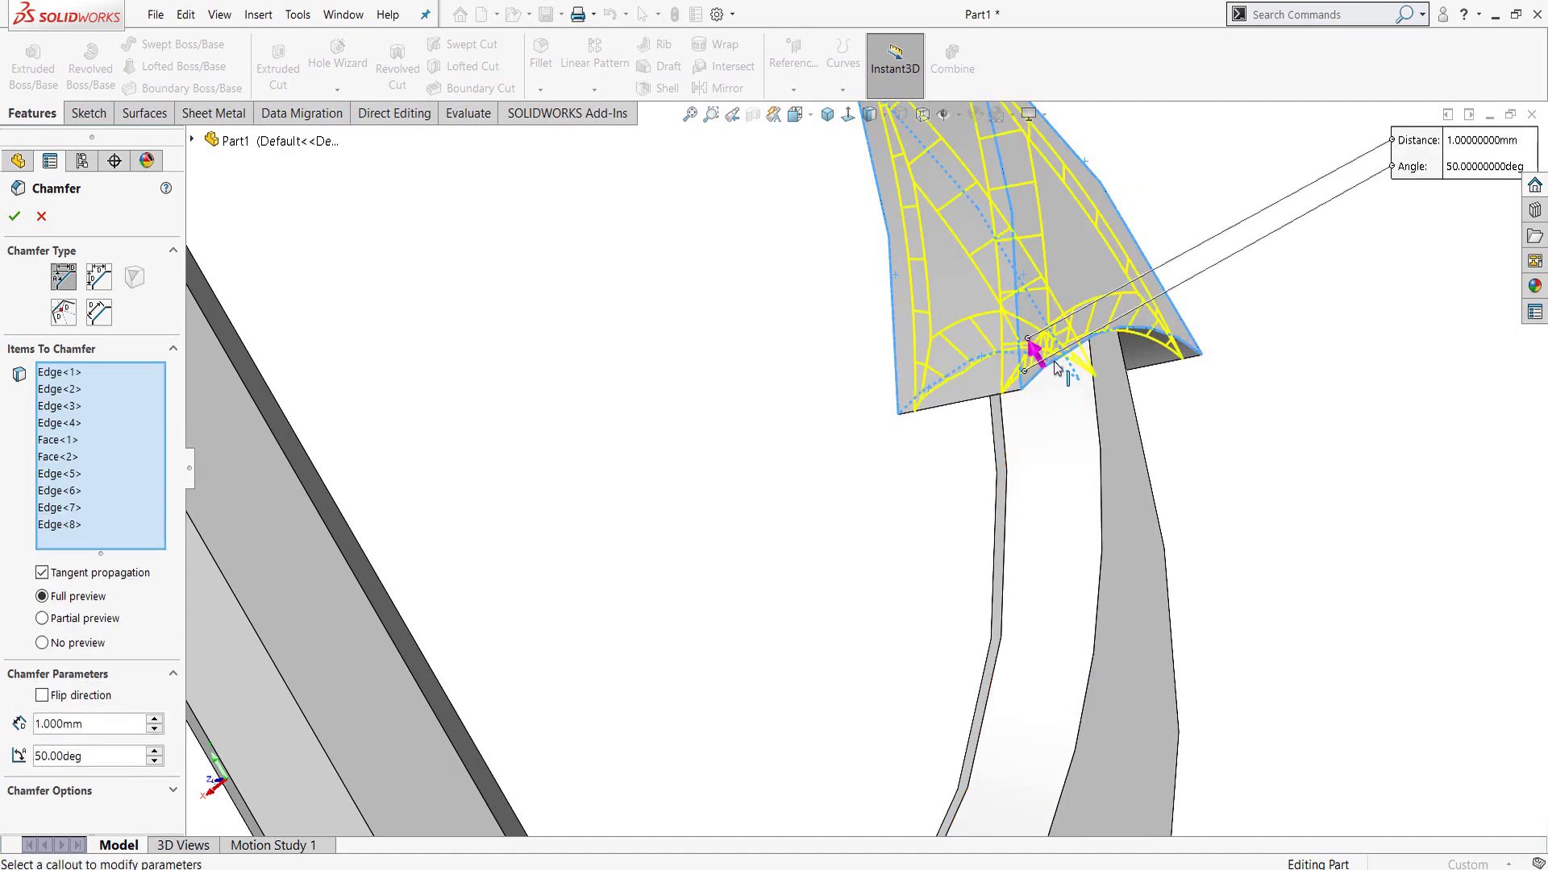
{"action": "scroll", "coordinate": [586, 519], "scroll_direction": "up", "scroll_amount": 6}
{"action": "mouse_move", "coordinate": [586, 519]}
{"action": "middle_mouse_down"}
{"action": "mouse_move", "coordinate": [680, 432]}
{"action": "mouse_move", "coordinate": [791, 400]}
{"action": "middle_mouse_up"}
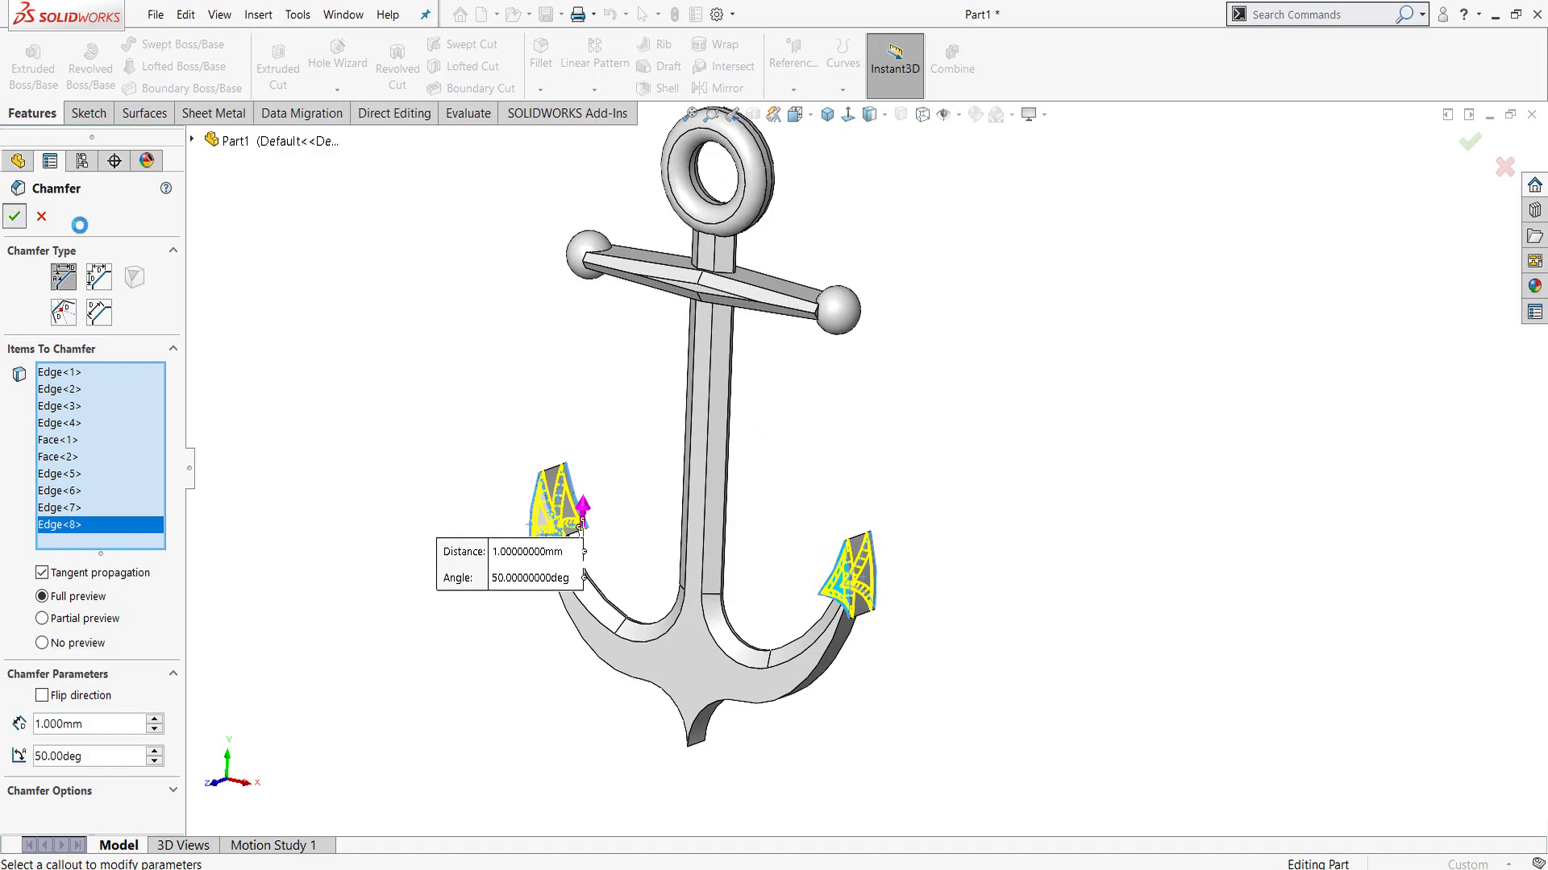
{"action": "mouse_move", "coordinate": [664, 398]}
{"action": "middle_mouse_down"}
{"action": "mouse_move", "coordinate": [570, 452]}
{"action": "mouse_move", "coordinate": [516, 422]}
{"action": "mouse_move", "coordinate": [409, 469]}
{"action": "mouse_move", "coordinate": [719, 513]}
{"action": "mouse_move", "coordinate": [657, 494]}
{"action": "mouse_move", "coordinate": [729, 480]}
{"action": "mouse_move", "coordinate": [840, 506]}
{"action": "mouse_move", "coordinate": [908, 476]}
{"action": "mouse_move", "coordinate": [1061, 476]}
{"action": "mouse_move", "coordinate": [736, 414]}
{"action": "mouse_move", "coordinate": [1160, 431]}
{"action": "mouse_move", "coordinate": [715, 408]}
{"action": "mouse_move", "coordinate": [594, 428]}
{"action": "mouse_move", "coordinate": [922, 362]}
{"action": "middle_mouse_up"}
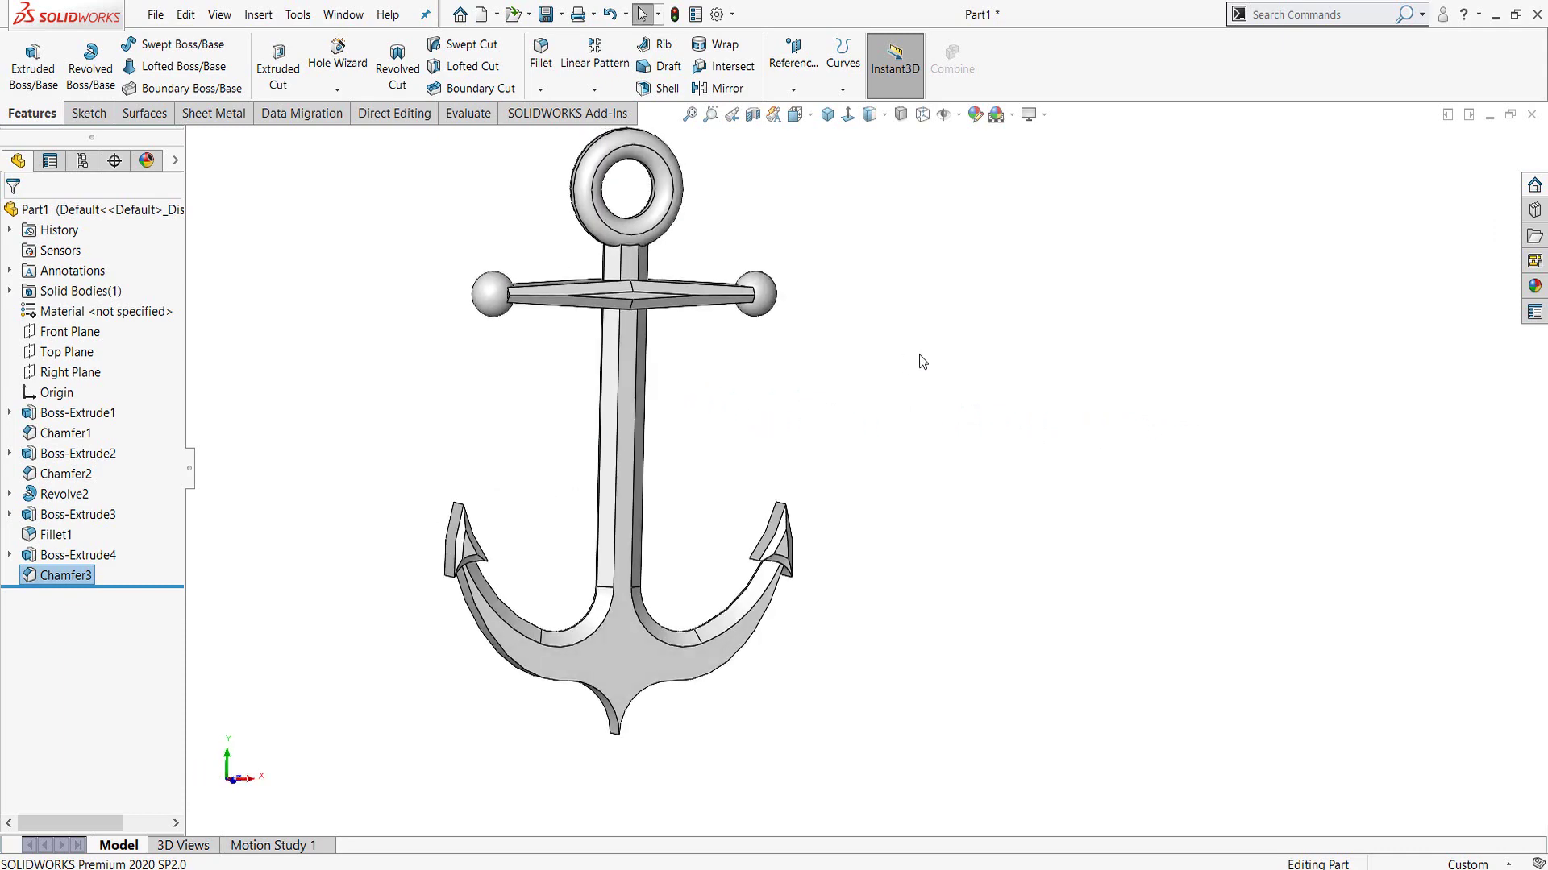
- Switch to the isometric view with Ctrl+7 to show the finished anchor
{"action": "key", "text": "ctrl+7"}
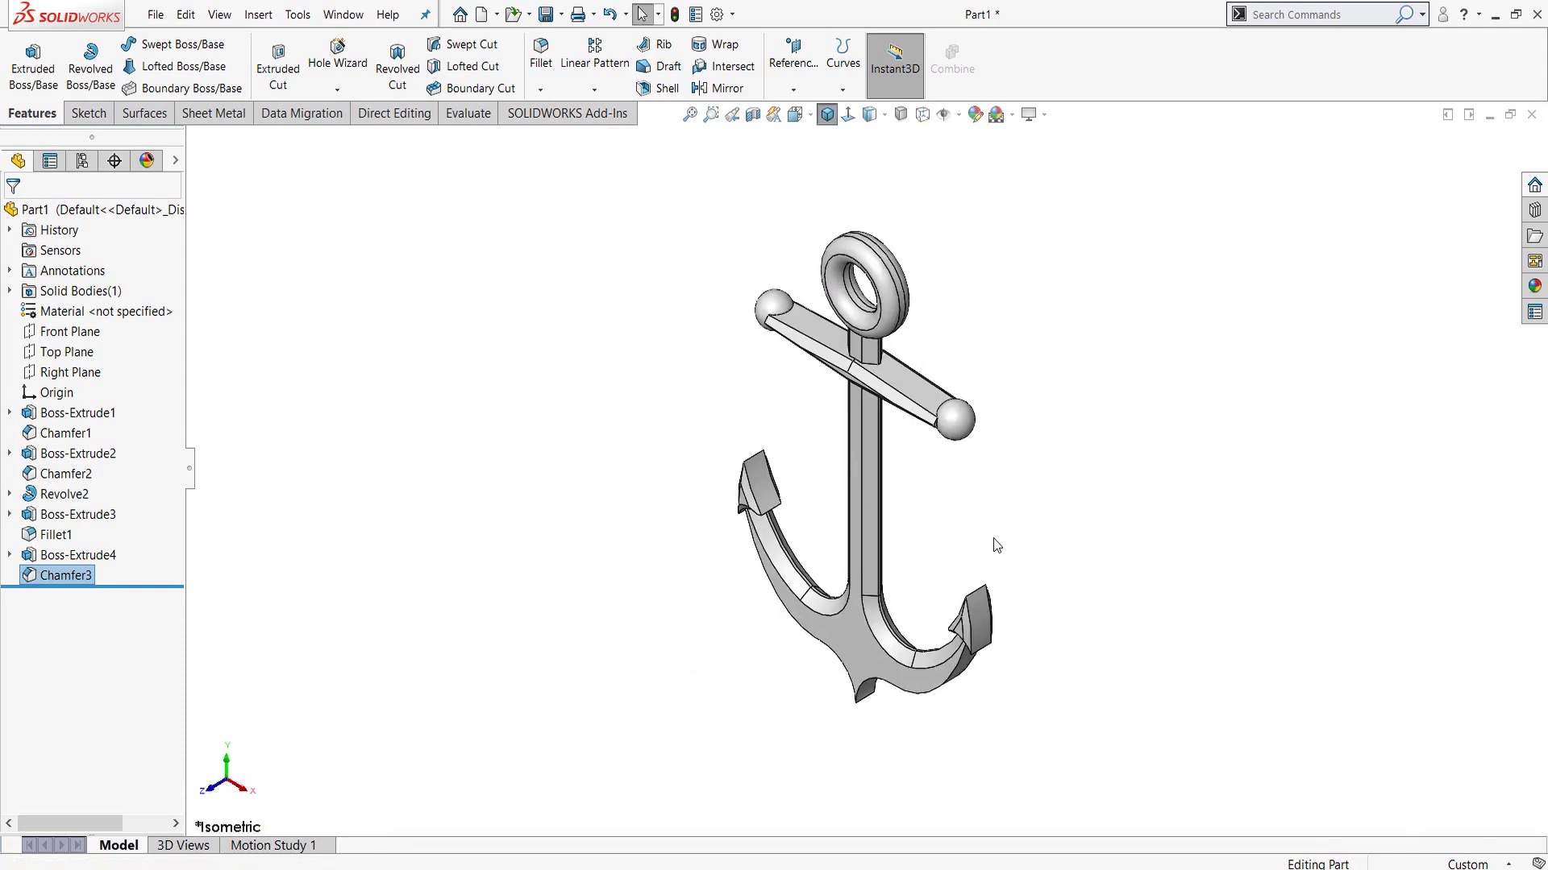